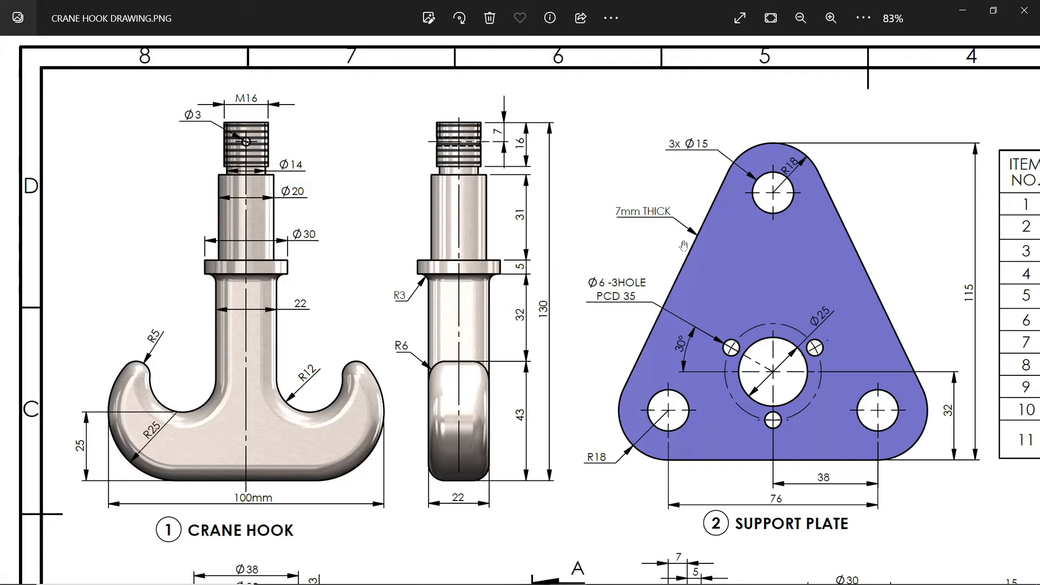
Step: Switch to SOLIDWORKS and sketch a vertical centerline about 143 mm long on the Front Plane, running down to the origin
click(961, 14)
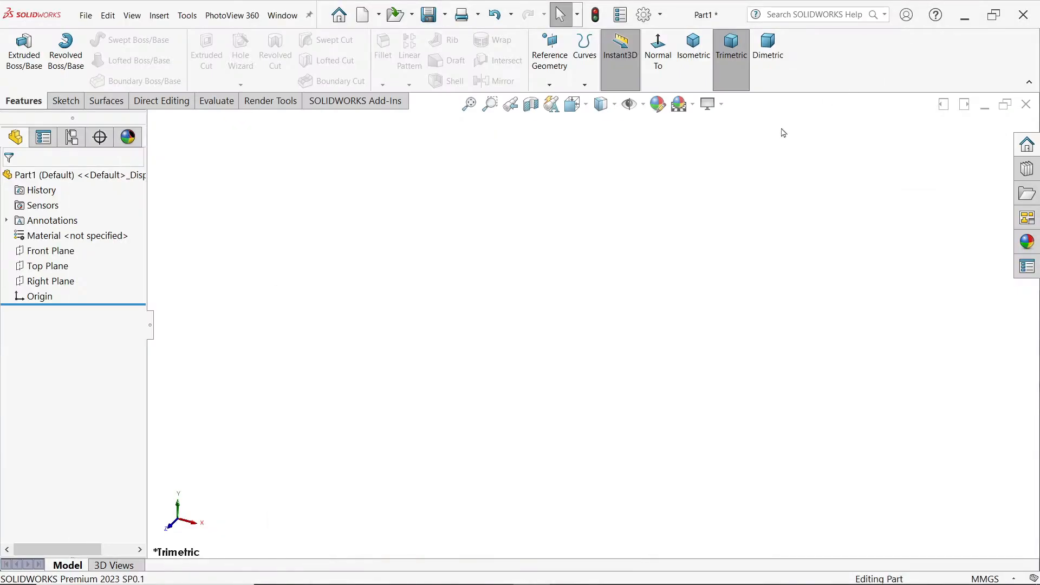
click(64, 258)
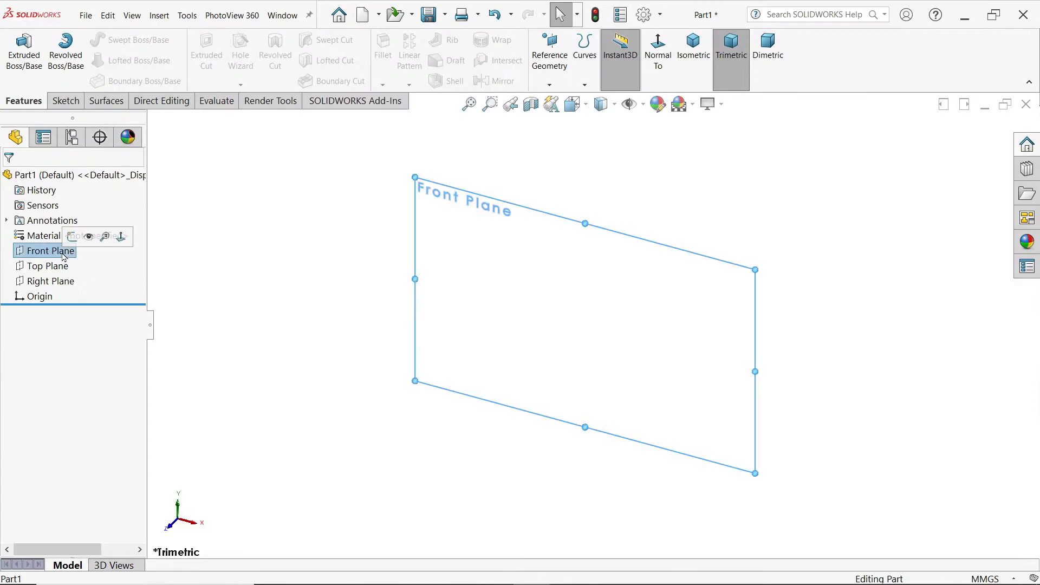
click(72, 238)
click(102, 40)
click(116, 72)
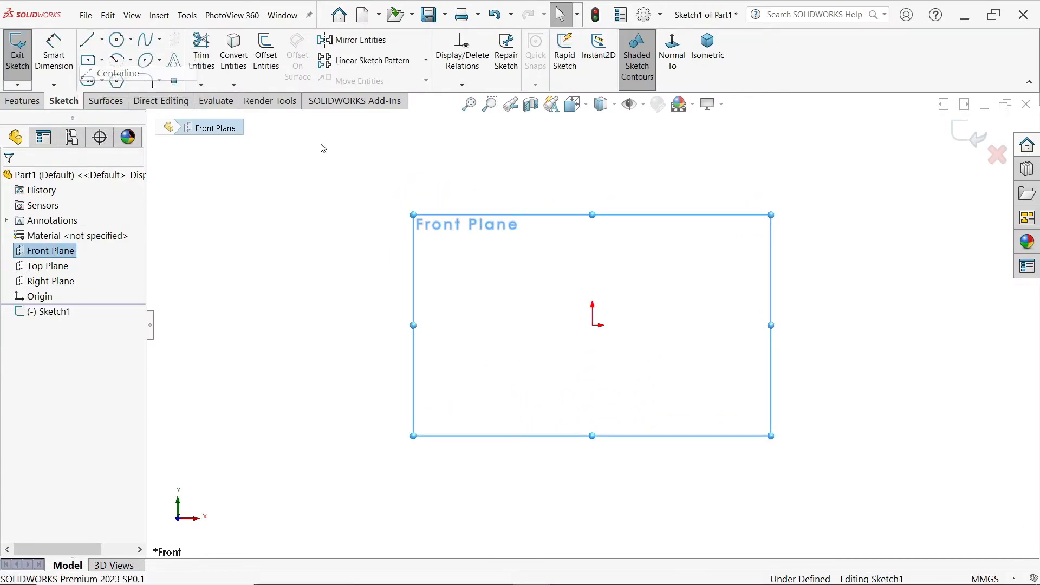
click(592, 127)
click(592, 325)
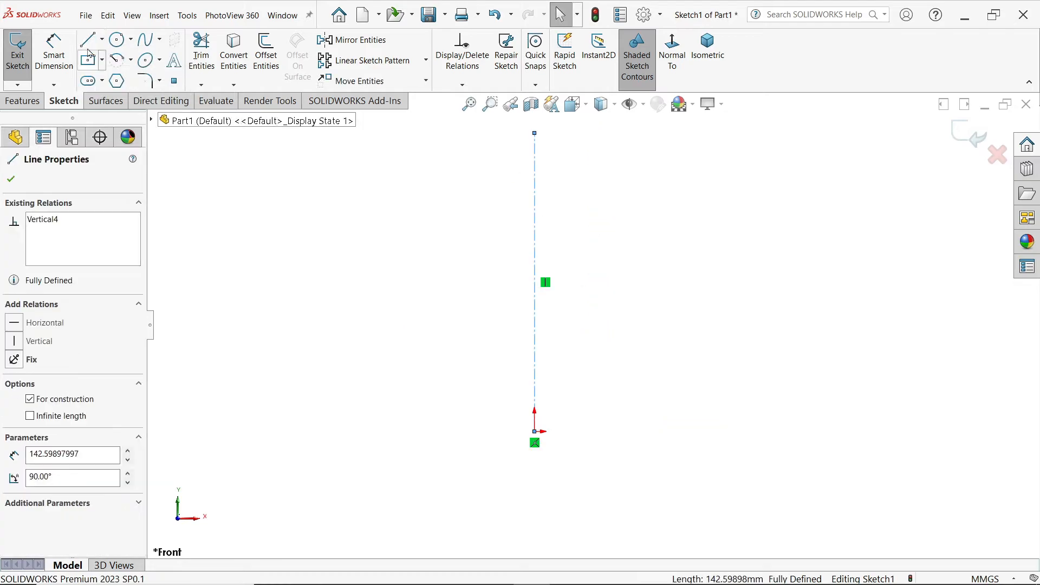
Step: Sketch the left half hook profile: a vertical line about 77 mm long, three successive tangent arcs, and a base line about 52 mm long to the origin
click(88, 41)
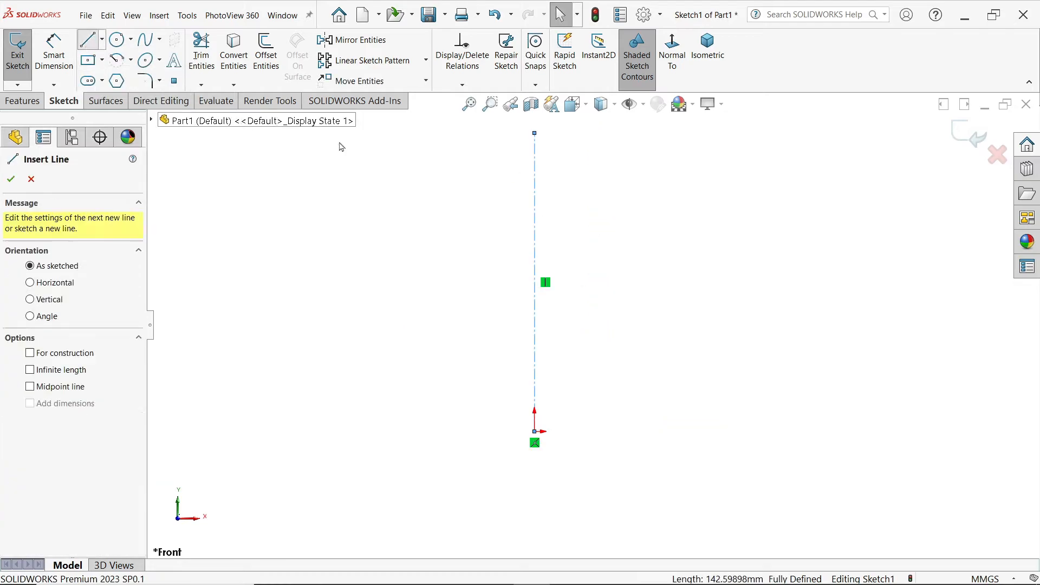
click(492, 133)
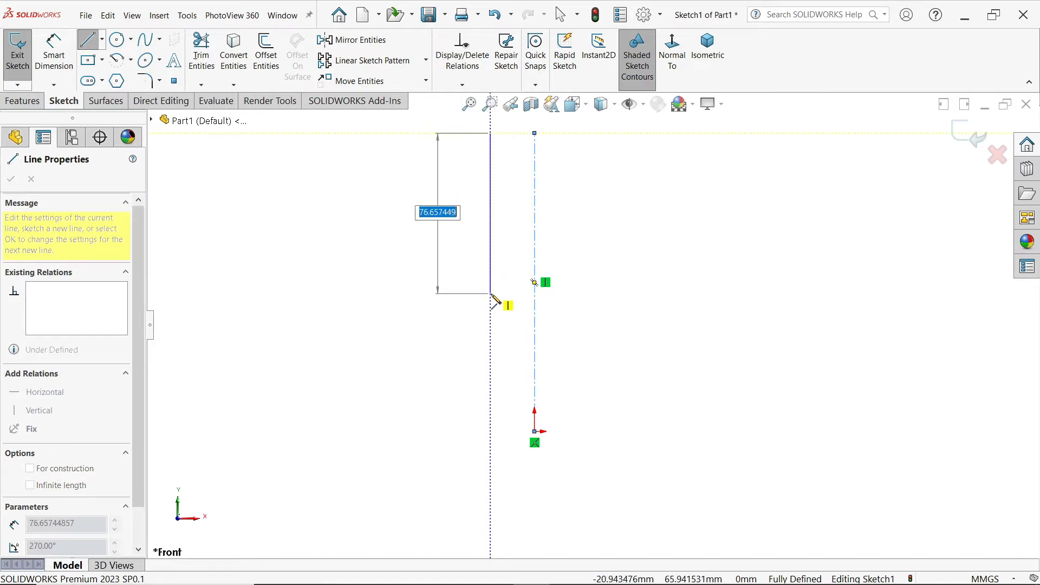
click(490, 294)
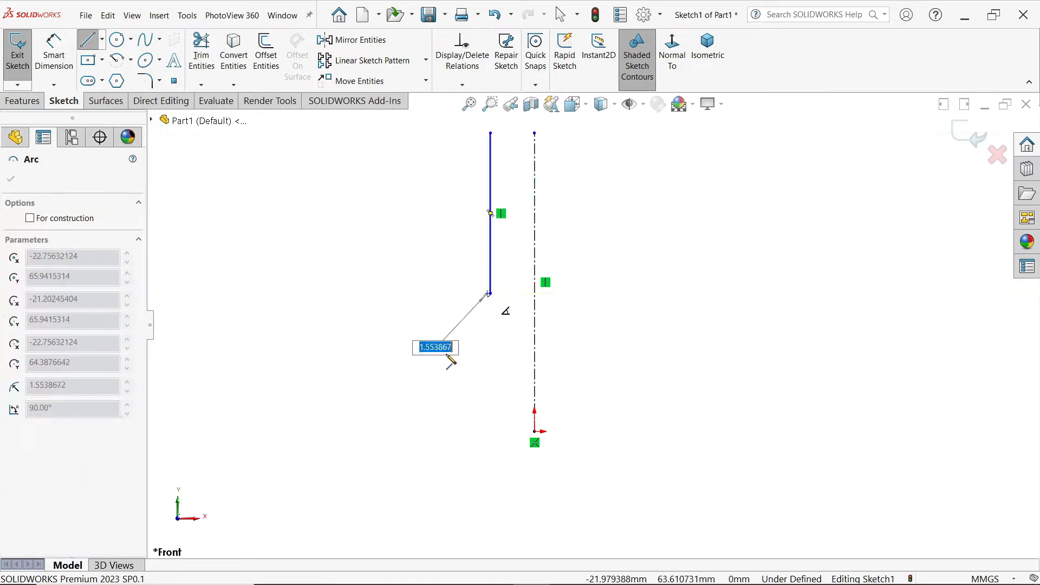
click(385, 307)
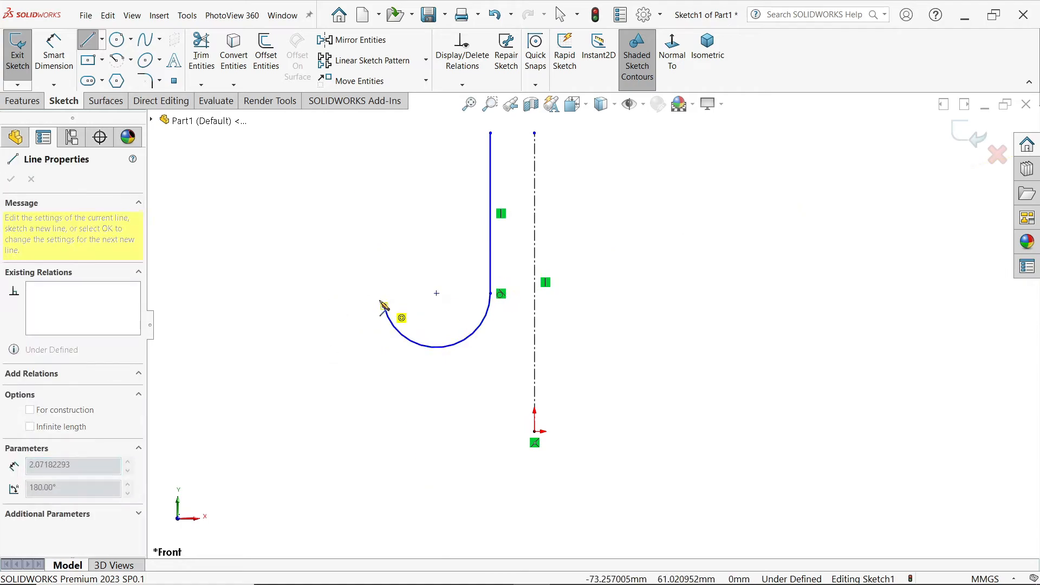
click(329, 322)
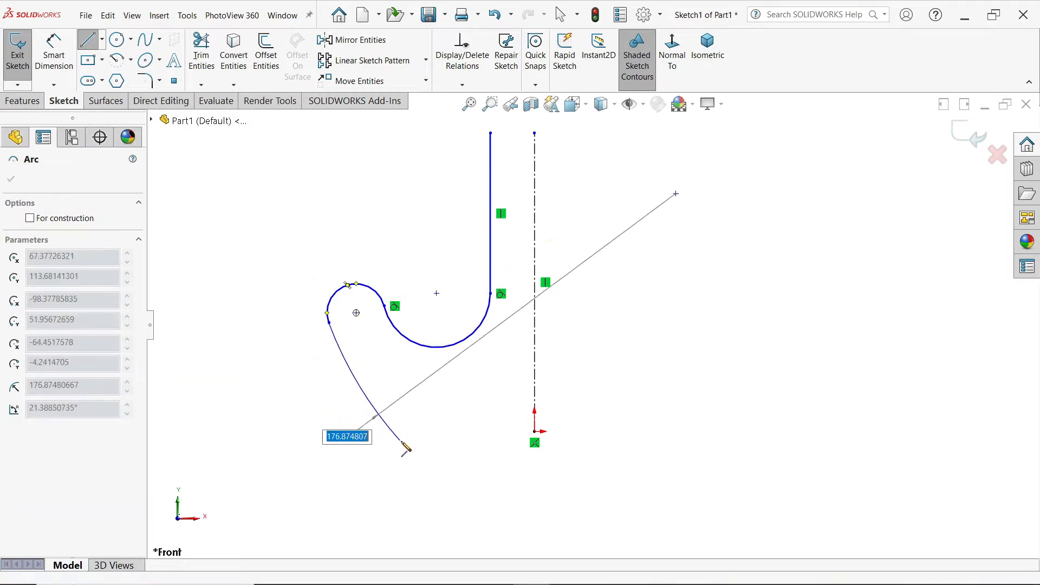
click(427, 433)
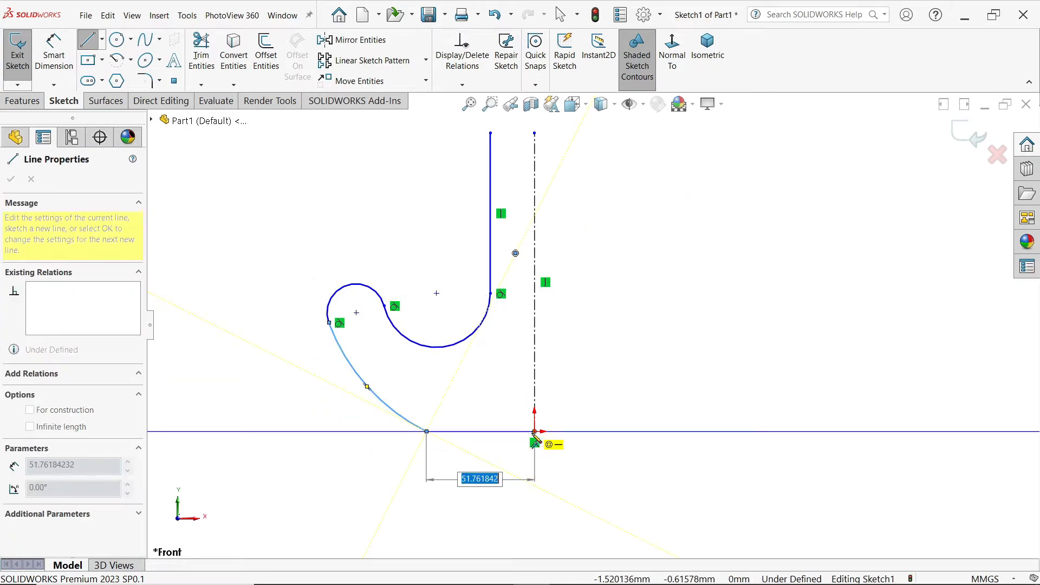
click(535, 433)
key(Escape)
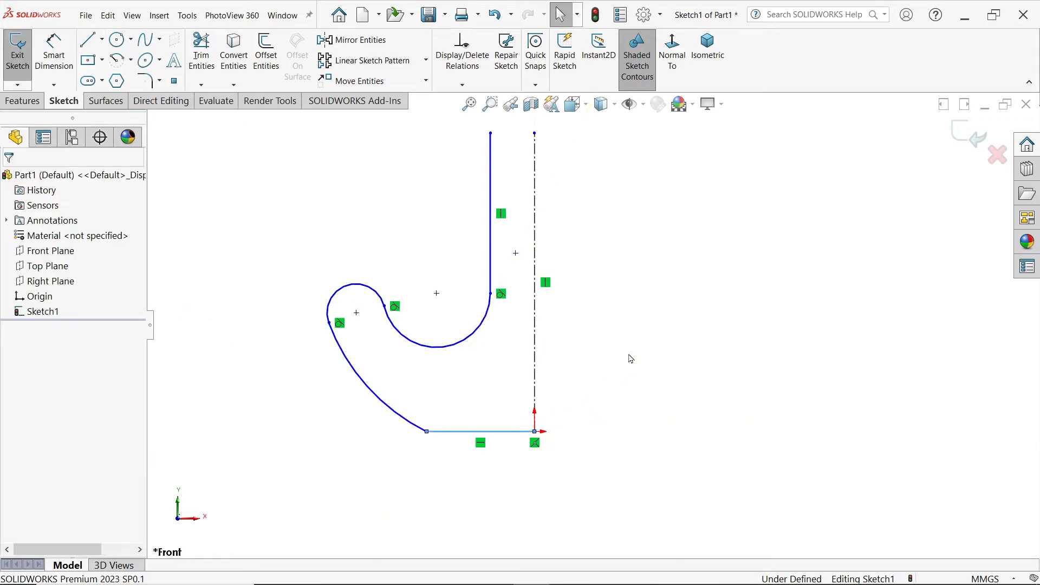
Step: Dimension the inner throat arc of the hook with a radius of 12 mm
scroll(588, 328, up, 1)
scroll(536, 275, down, 1)
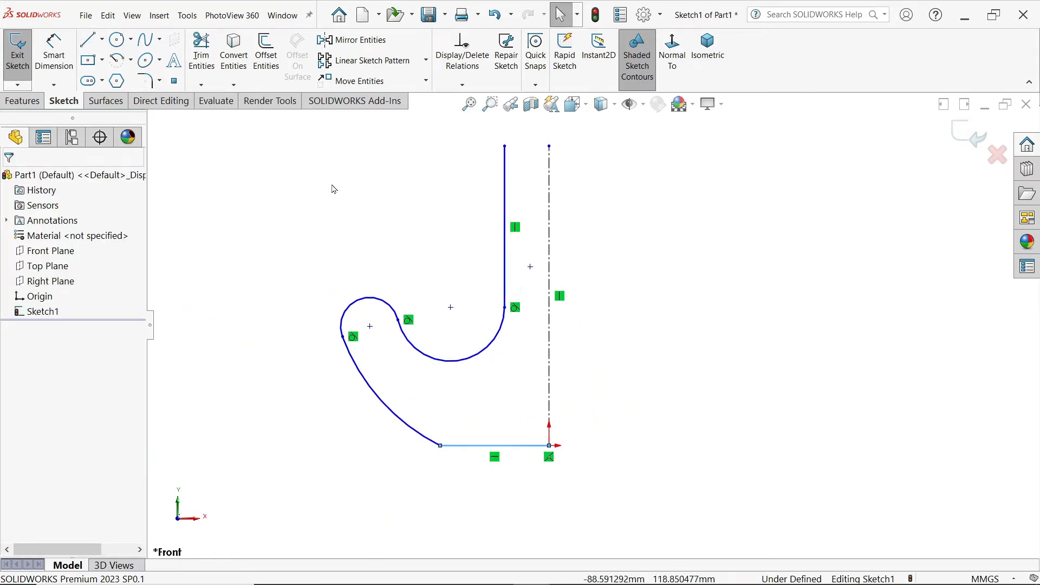
click(54, 51)
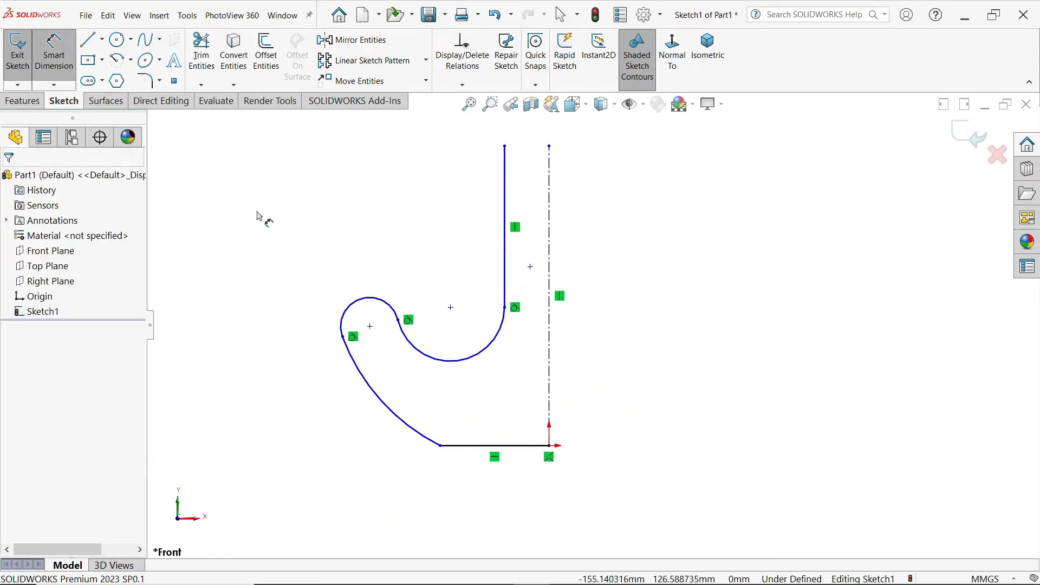
click(489, 352)
click(498, 353)
text(2)
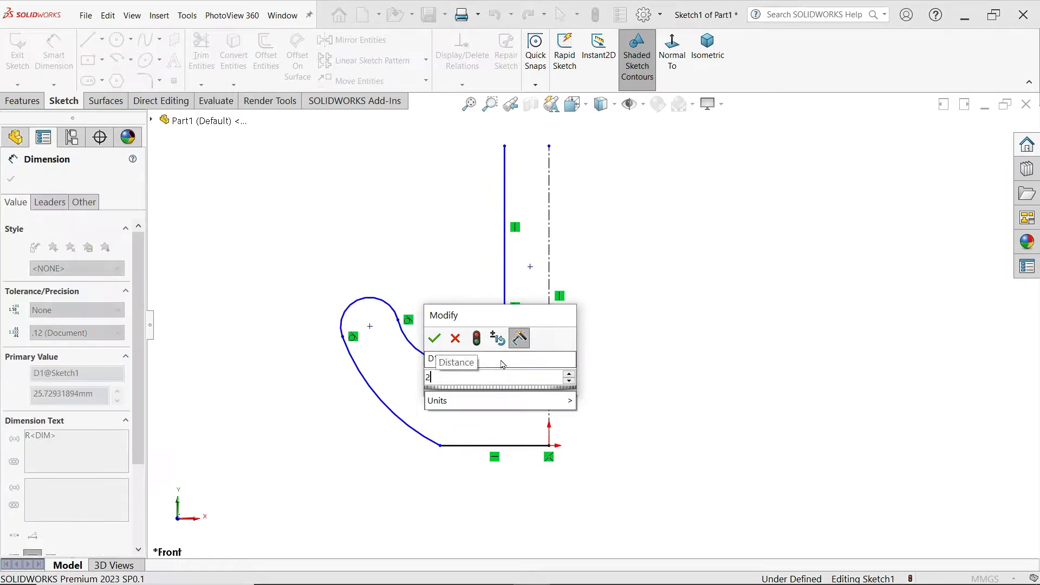
key(BackSpace)
text(12)
key(Return)
Step: Set the distance between the vertical shank line and the centerline to 11 mm
click(504, 220)
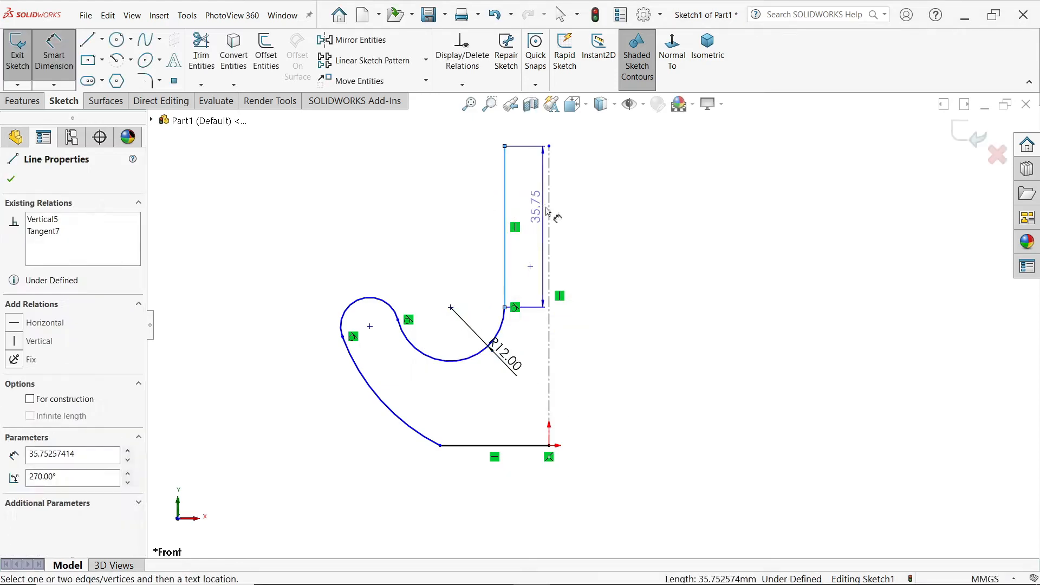
click(550, 212)
click(530, 201)
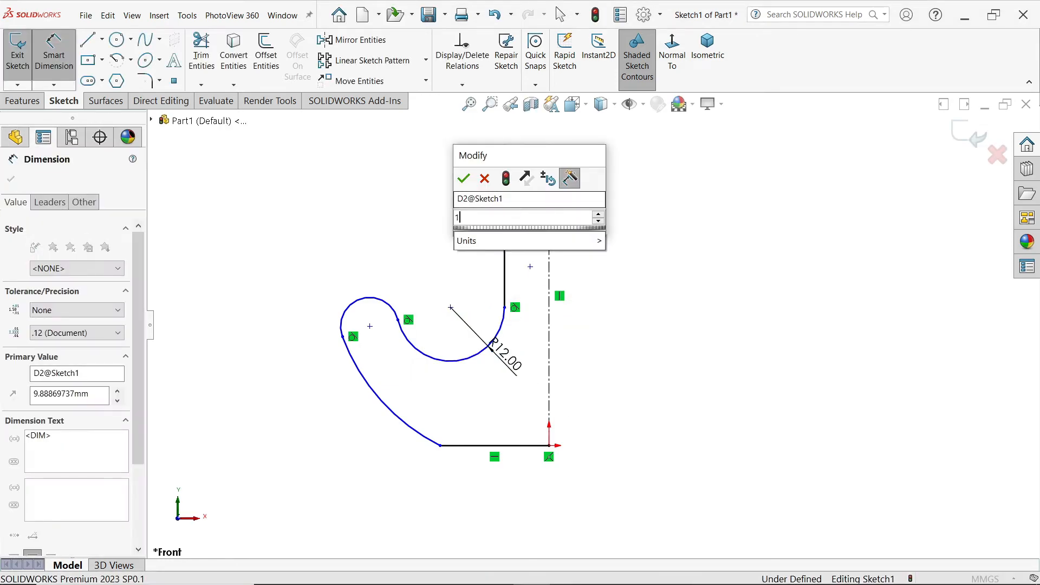
text(11)
click(464, 179)
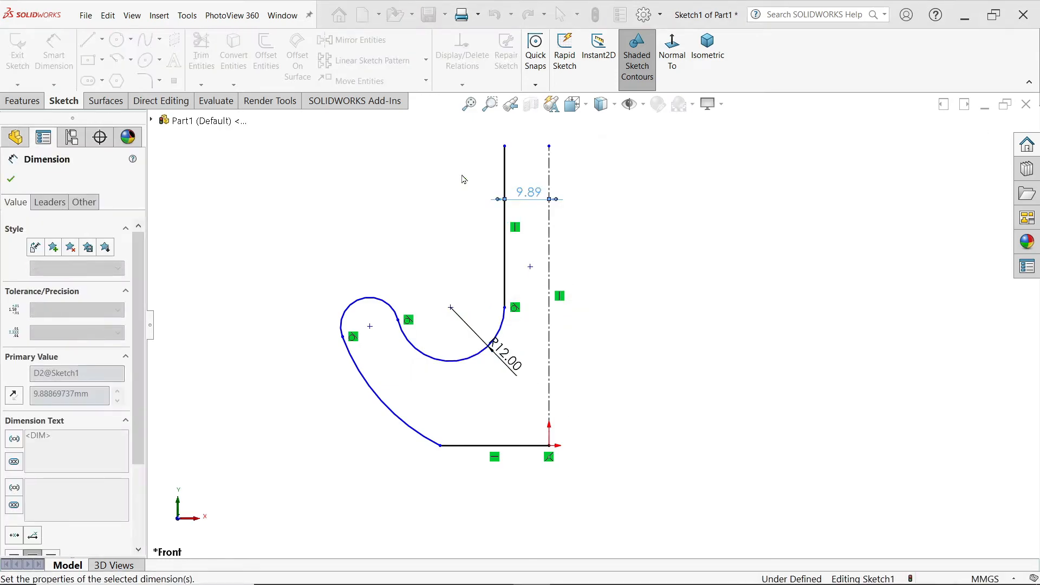
Step: Dimension the small hook-tip arc with a 5 mm radius and the outer arc with a 25 mm radius
click(379, 300)
click(378, 284)
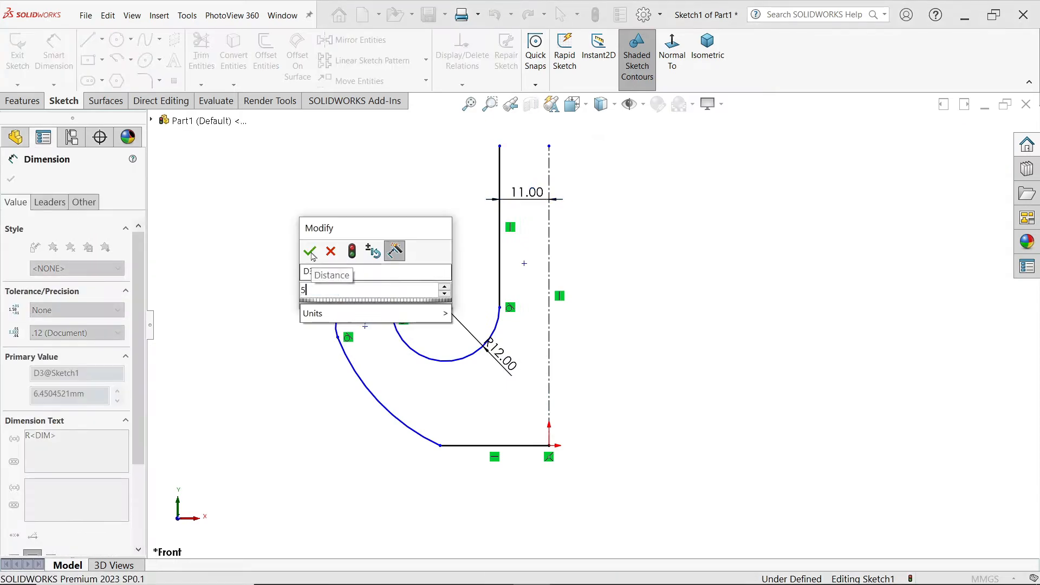
click(310, 251)
click(379, 402)
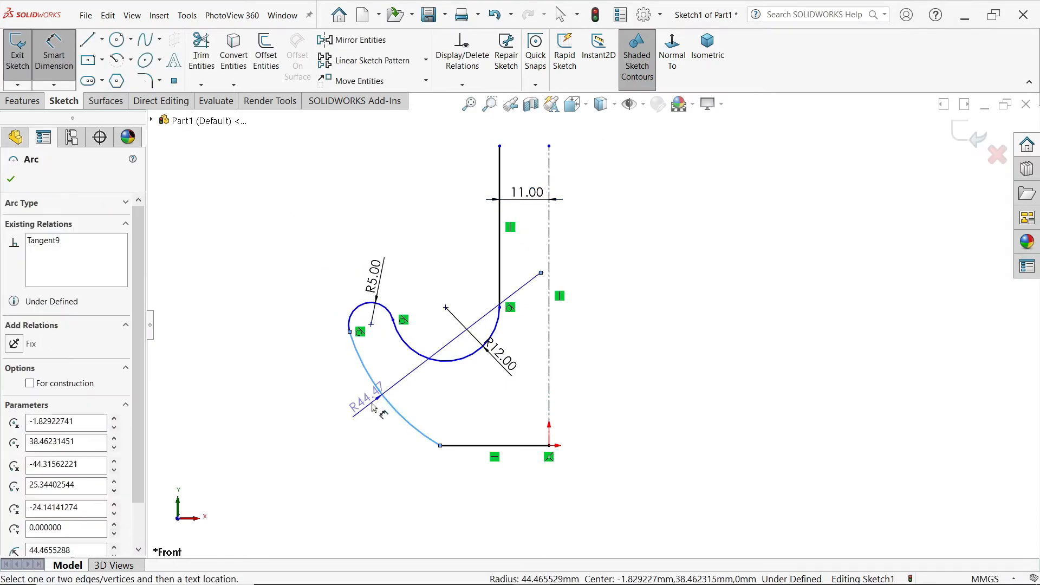
click(372, 409)
text(25)
click(302, 385)
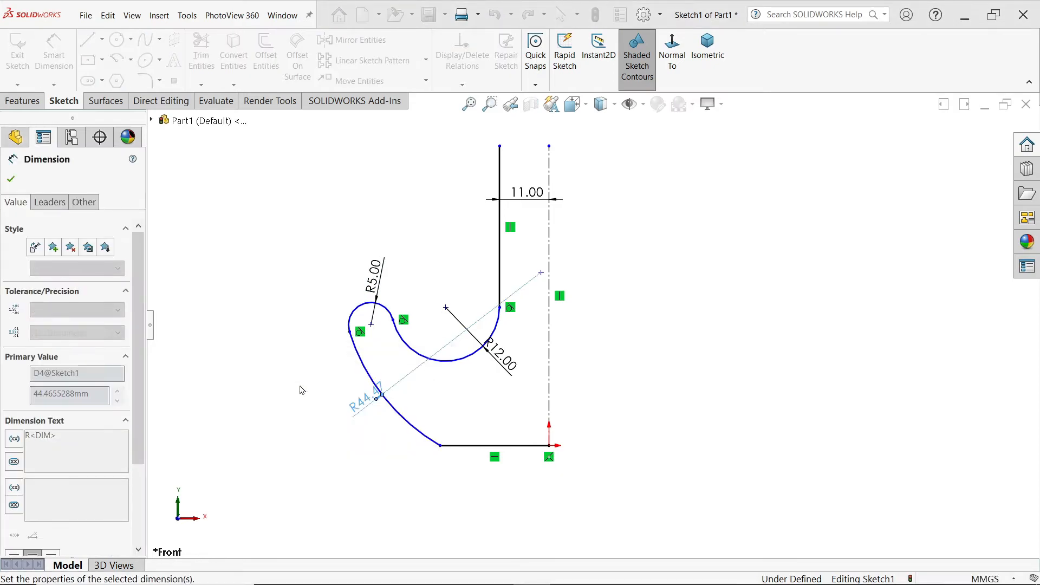
click(10, 181)
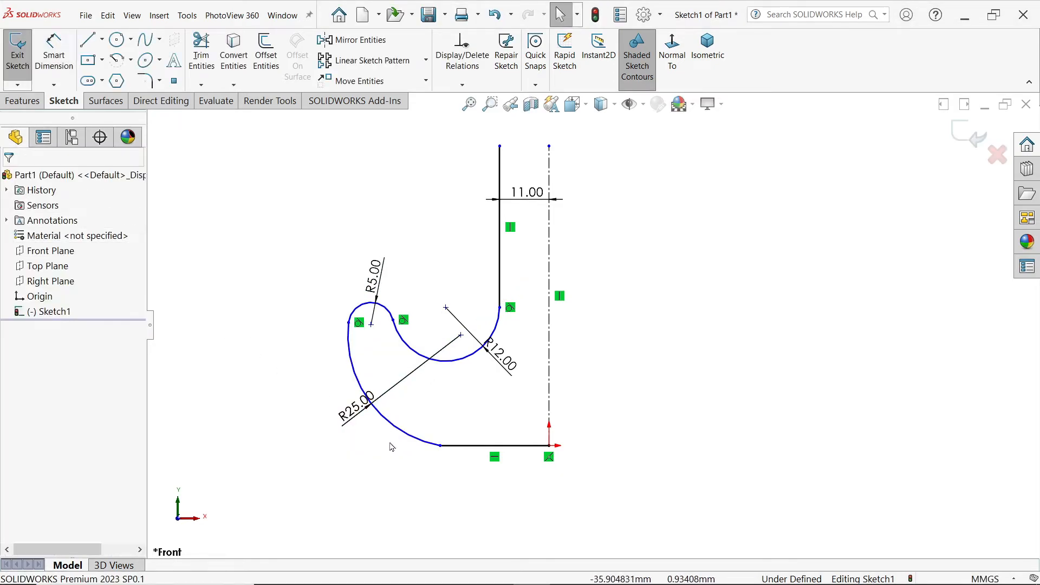
Step: Make the outer arc and the horizontal base line tangent at their shared endpoint
click(440, 446)
click(538, 416)
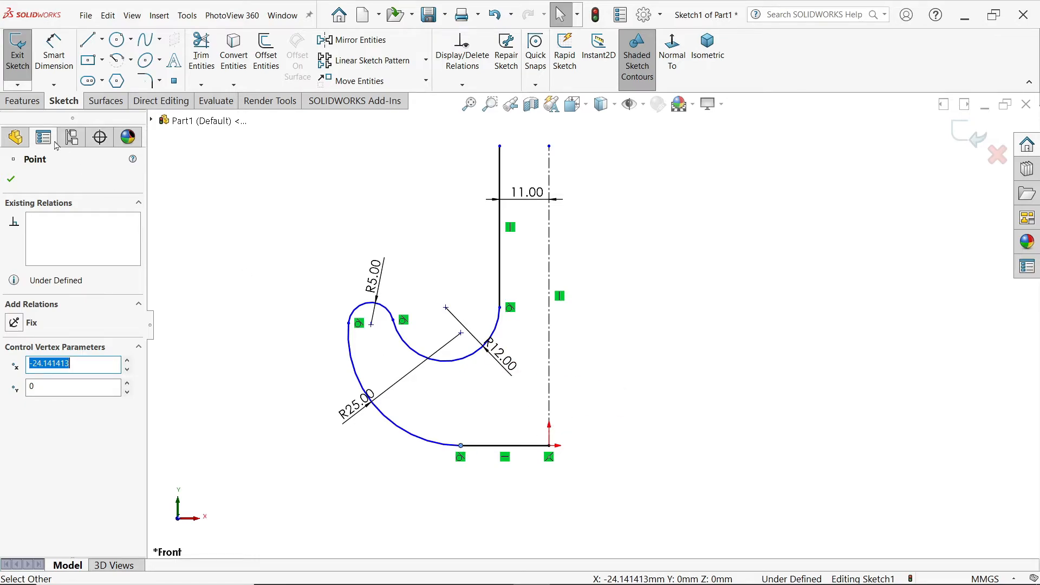
click(54, 47)
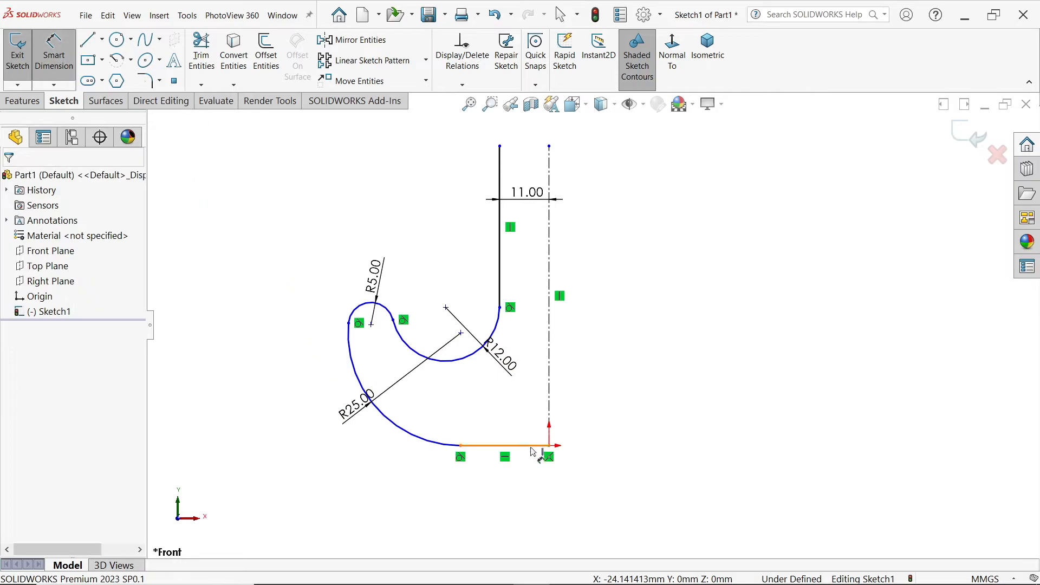
click(54, 57)
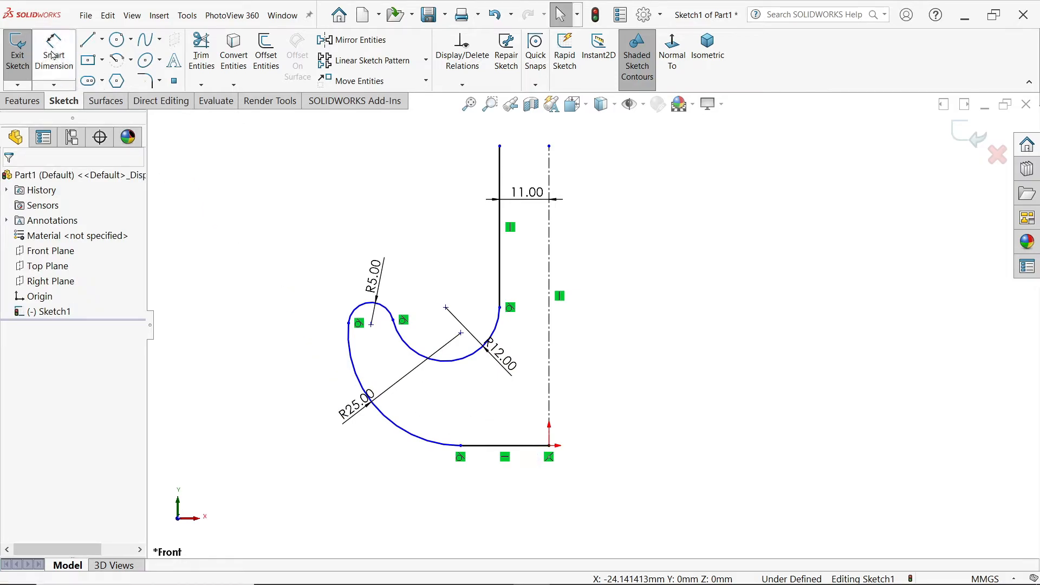
Step: Mirror the shank line, the three arcs and the base line about the vertical centerline, keeping the originals
click(361, 41)
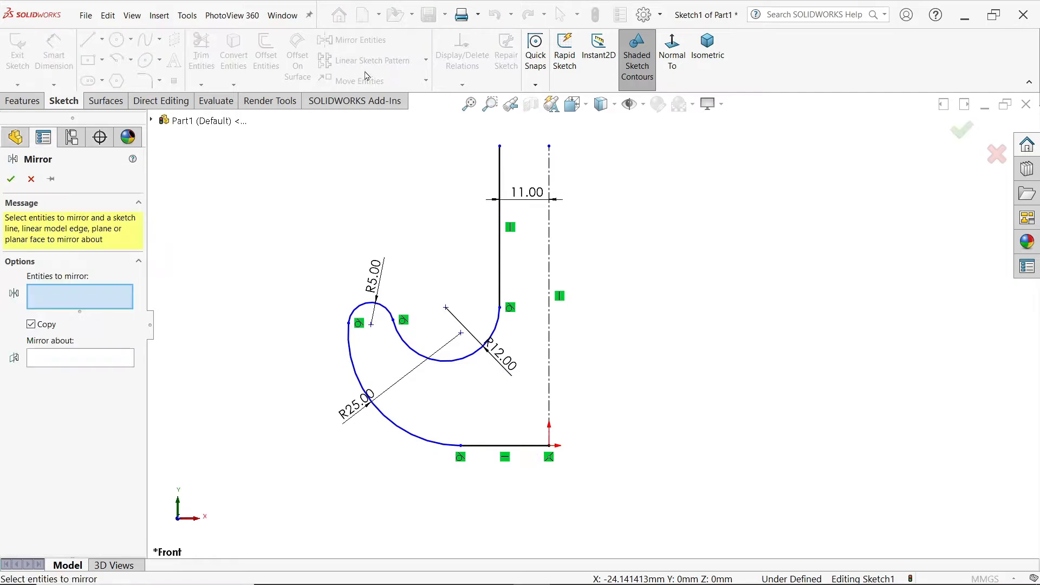
click(502, 266)
click(460, 360)
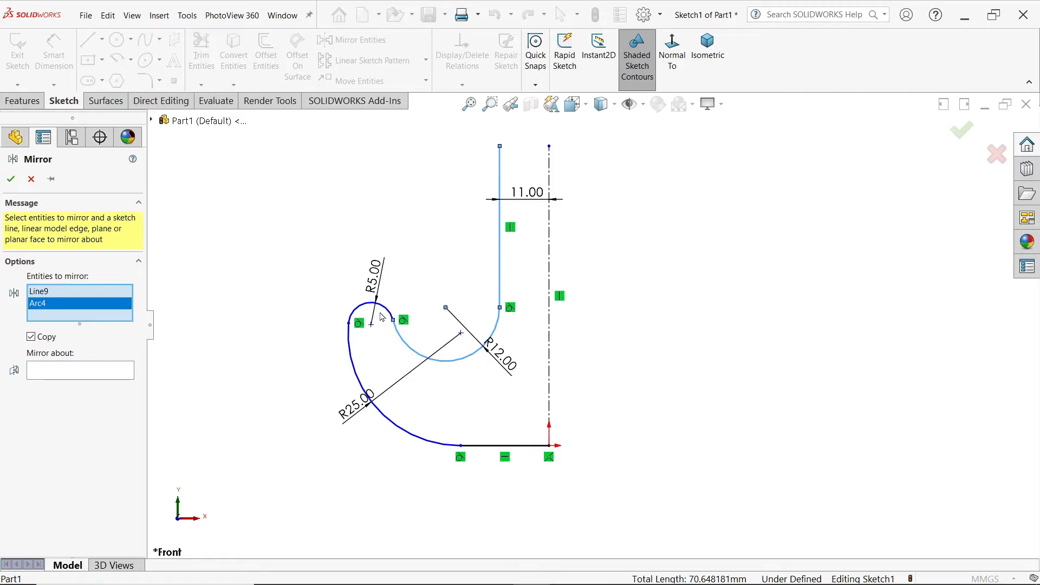
click(382, 317)
click(436, 441)
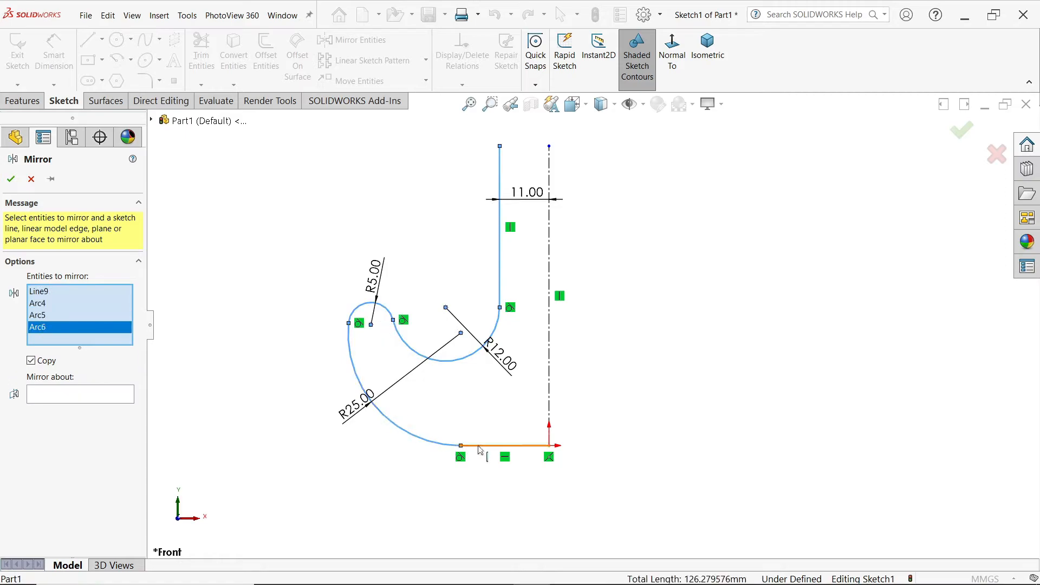
click(480, 446)
click(64, 405)
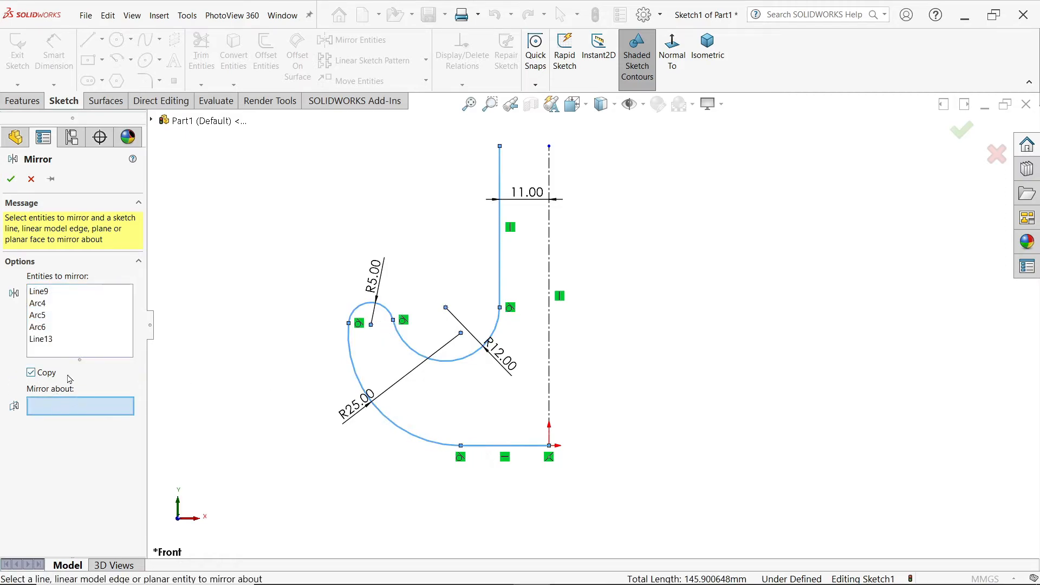
click(550, 255)
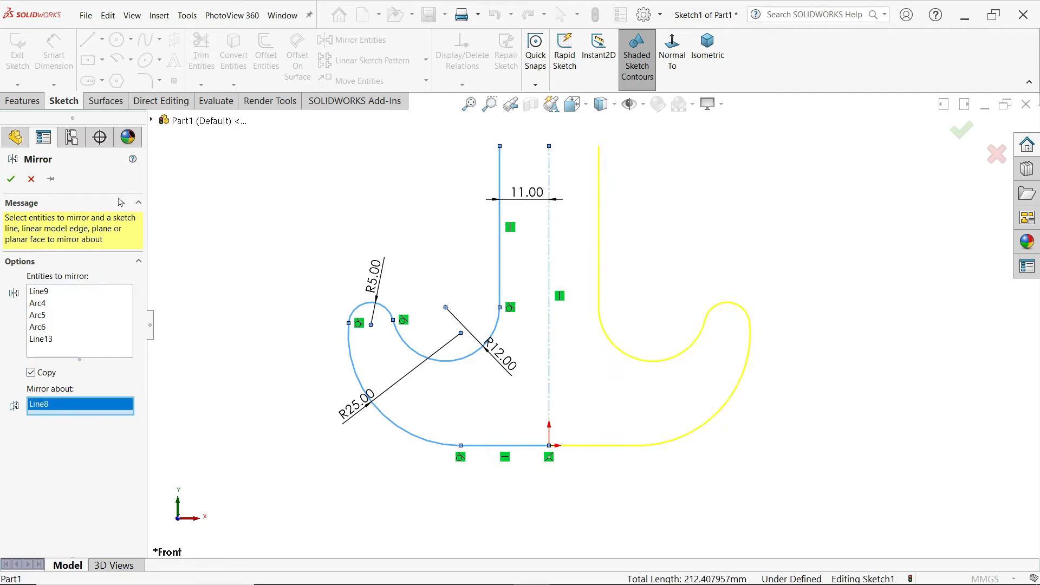
click(10, 179)
Step: Close the shank's open top with a horizontal line joining the upper ends of the two vertical lines
click(88, 39)
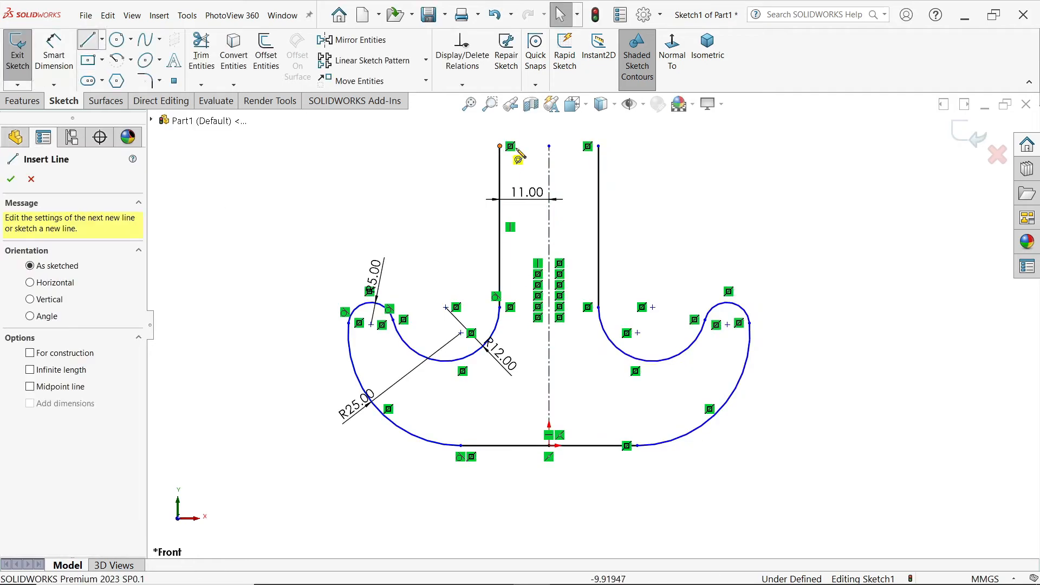
click(500, 146)
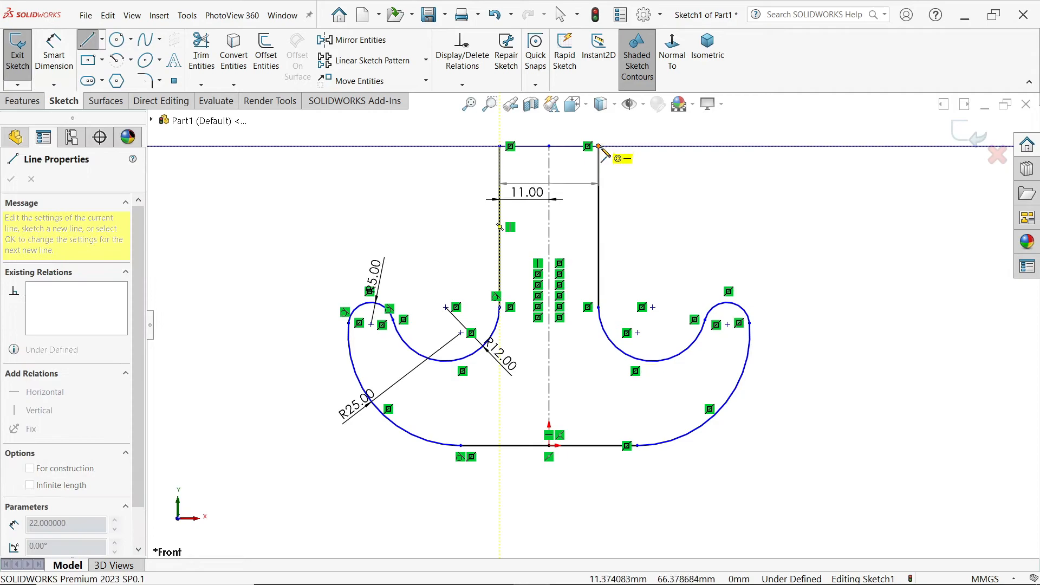
click(599, 146)
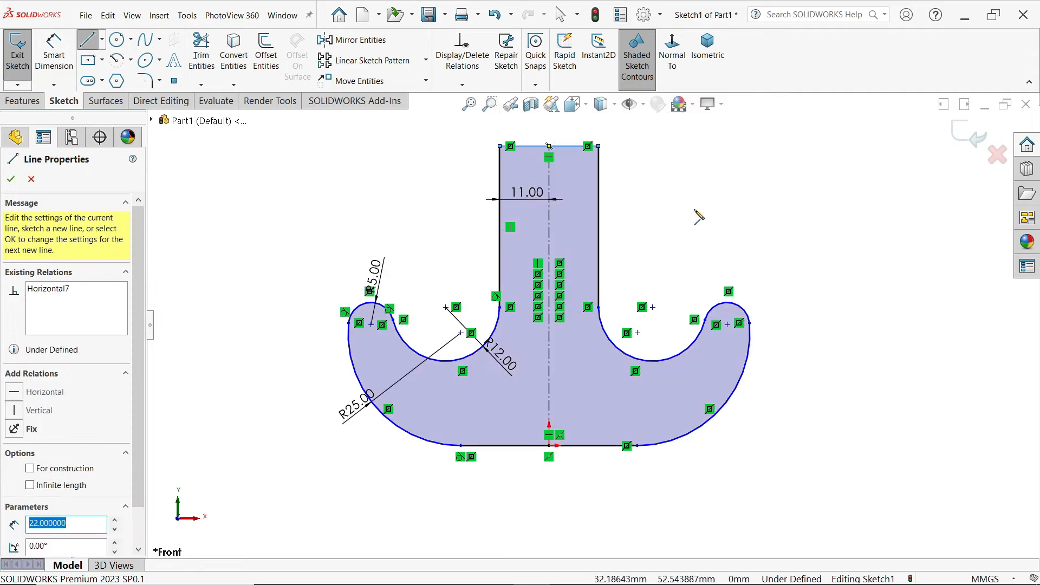
key(Escape)
Step: Dimension the overall hook width between the outermost sides of the two outer arcs as 100 mm
click(54, 54)
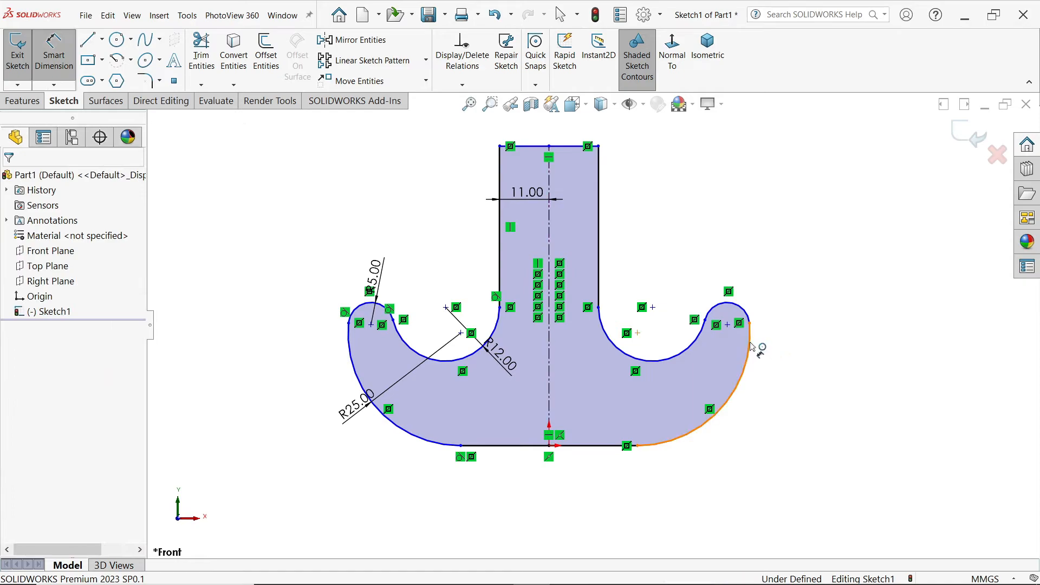
click(737, 379)
click(349, 370)
click(510, 490)
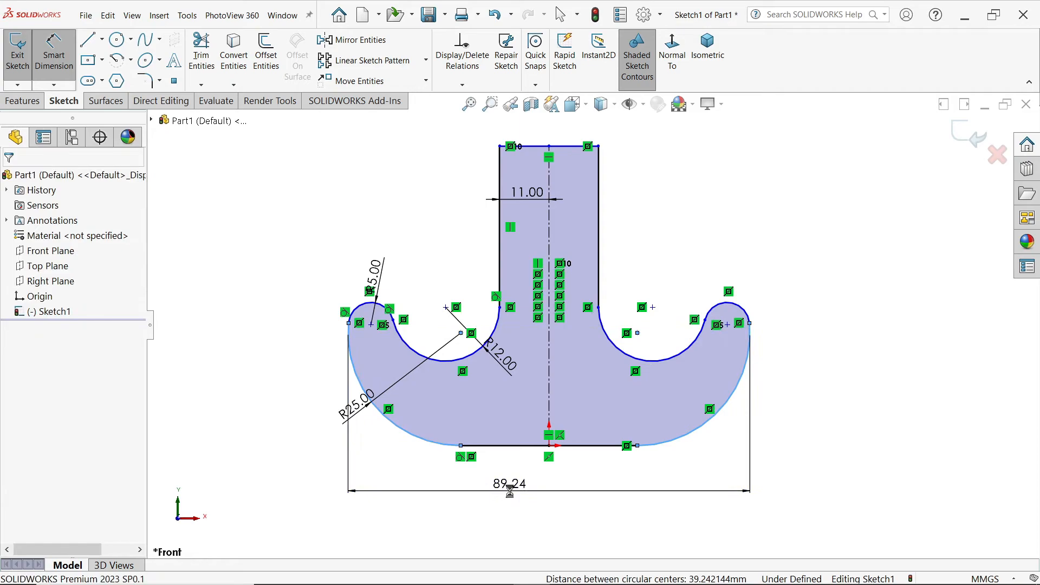
text(100)
click(443, 470)
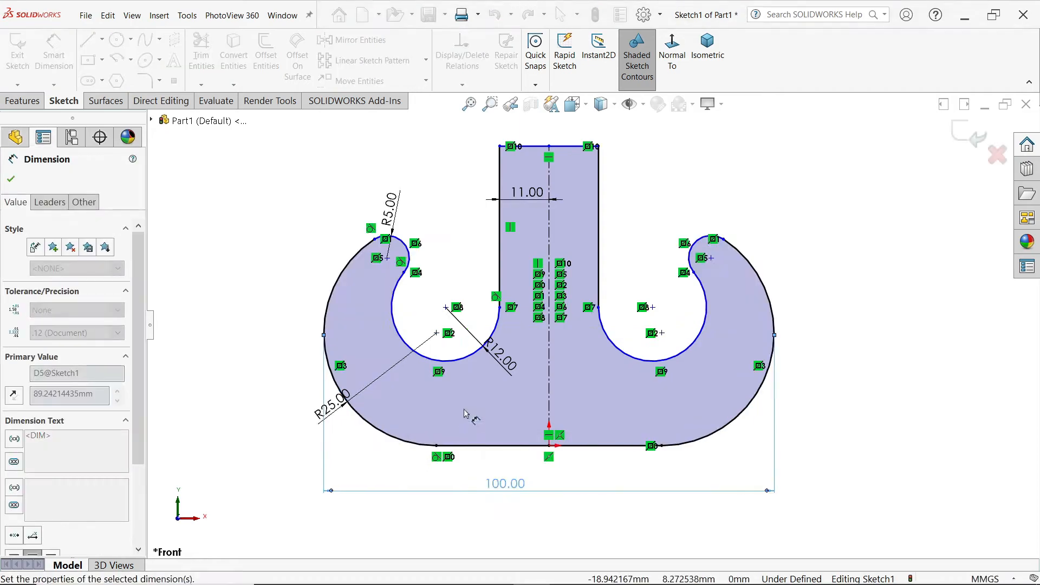
key(Escape)
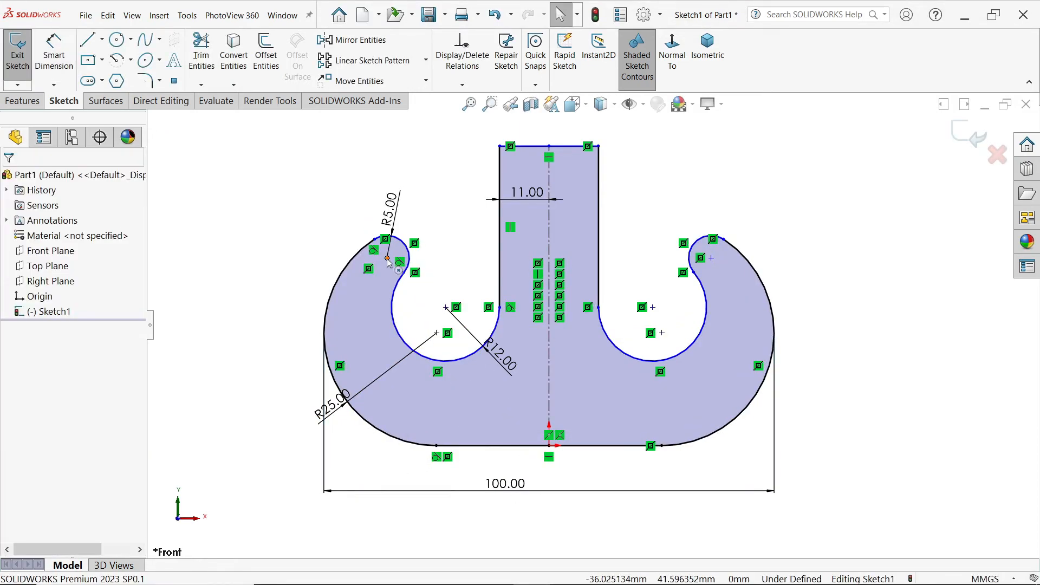
Step: Reposition the left hook tip lower and farther outward by moving the centre of its R5 arc
drag(386, 258, 353, 269)
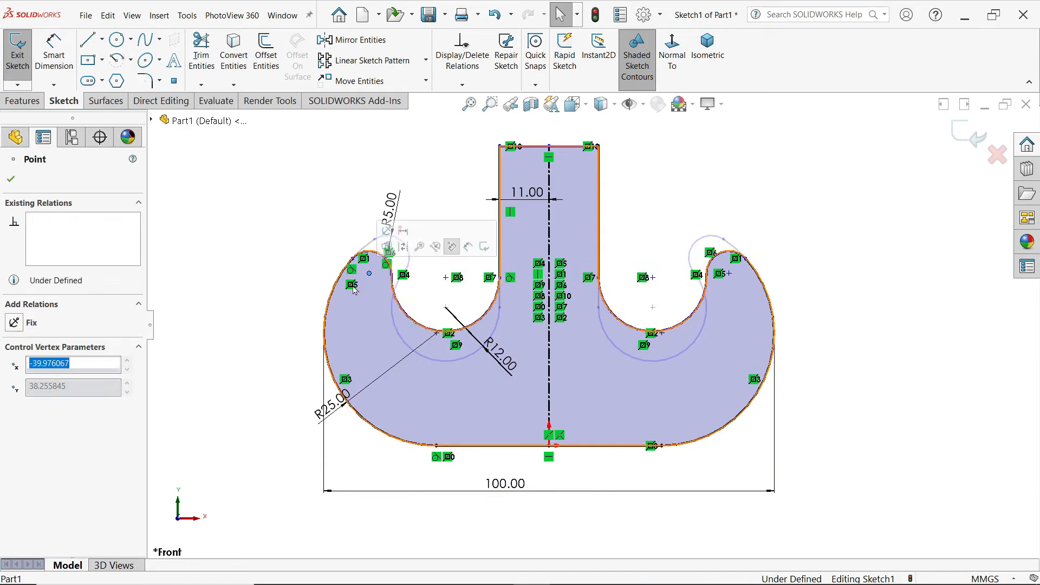
click(318, 317)
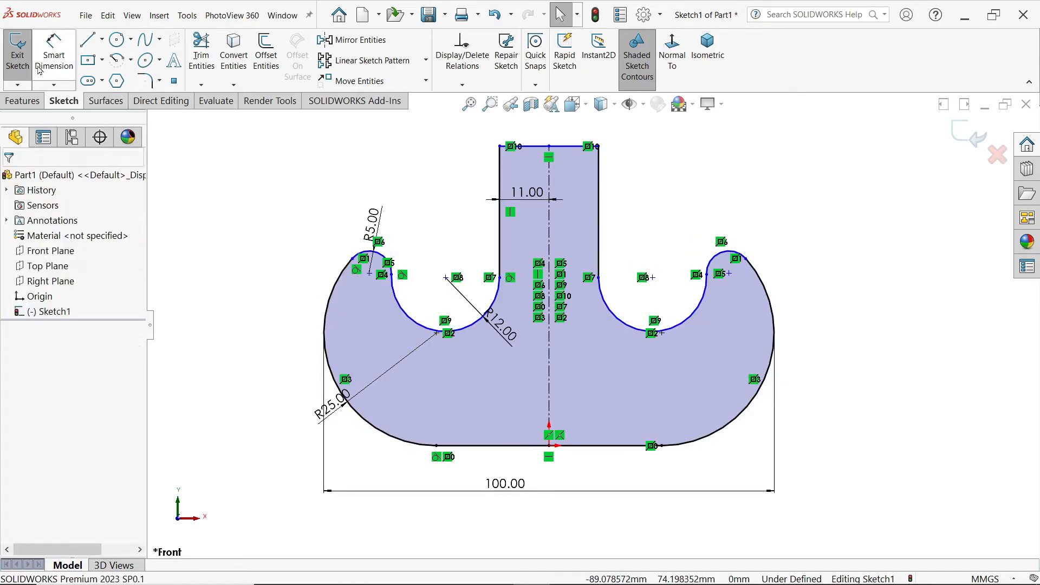
Step: Try to dimension the height from the base line to the top of the left R5 arc as 43 mm, and undo it
click(53, 55)
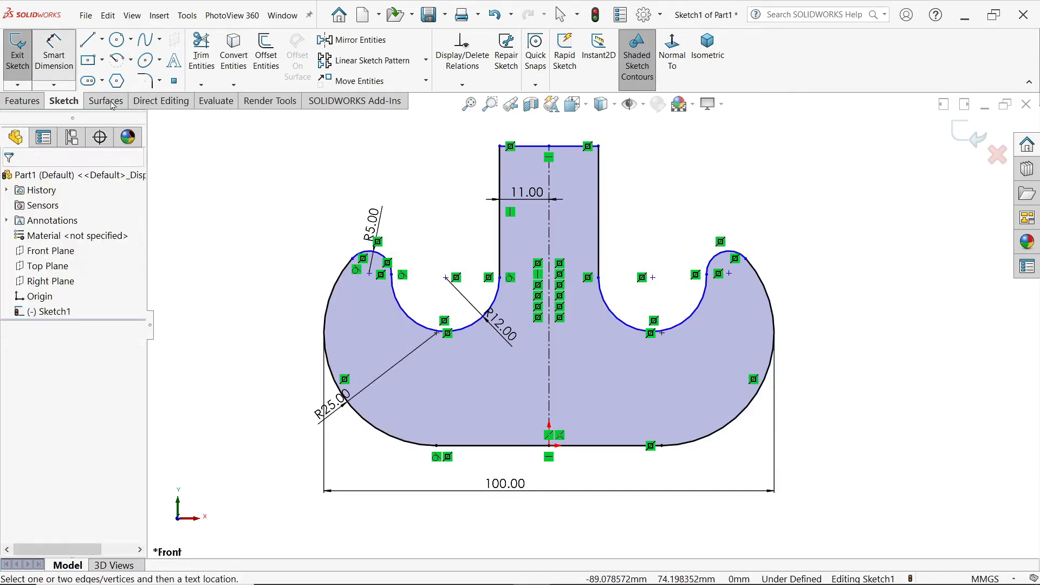
click(504, 446)
click(388, 262)
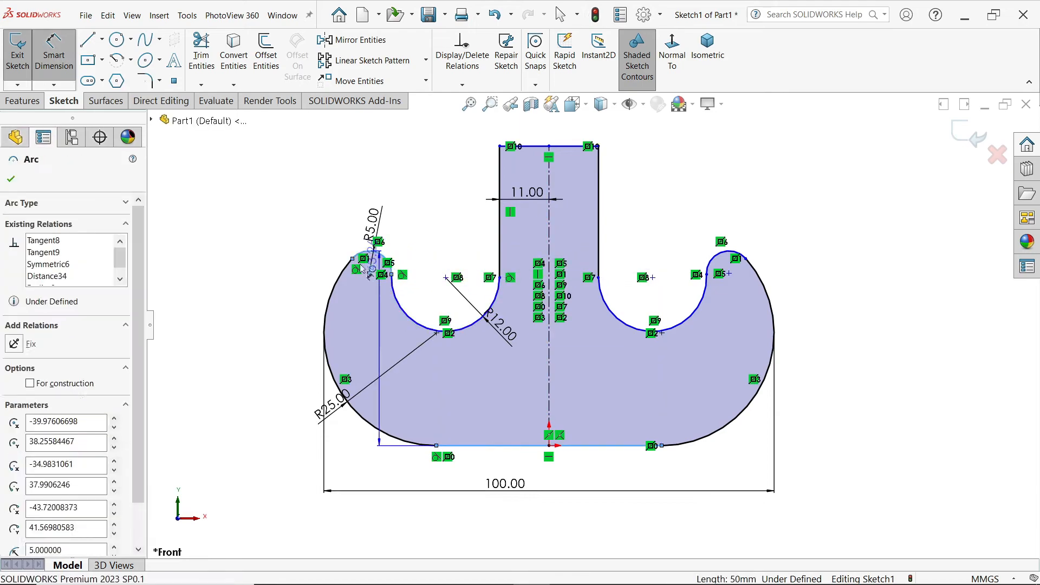
click(282, 347)
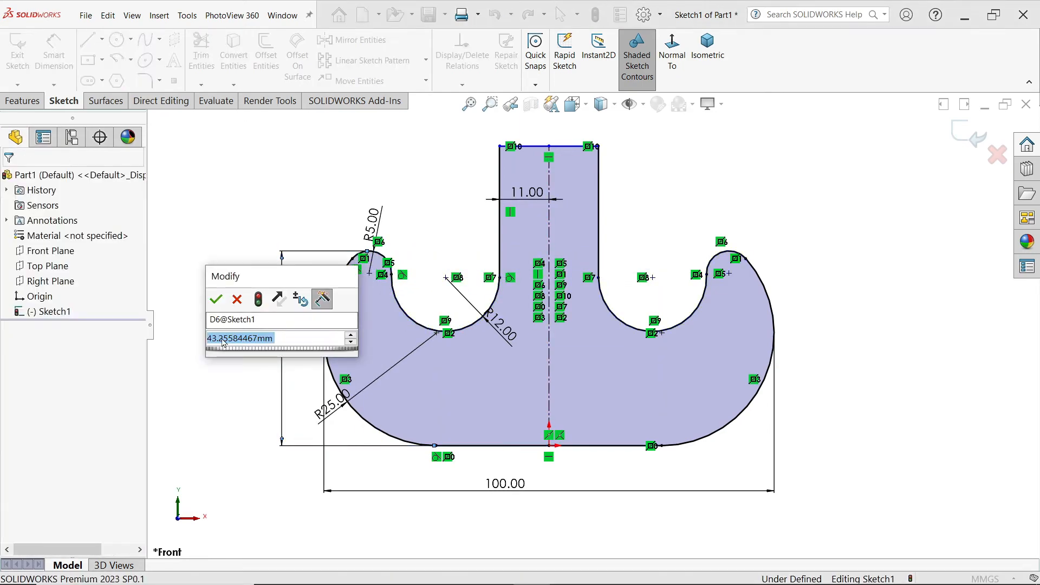
text(43)
click(214, 302)
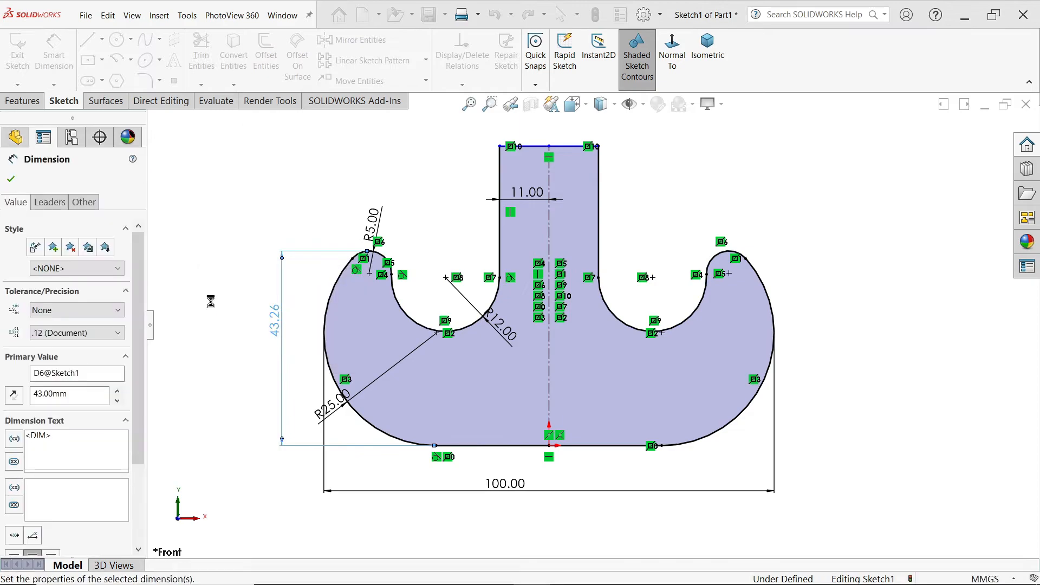
click(612, 302)
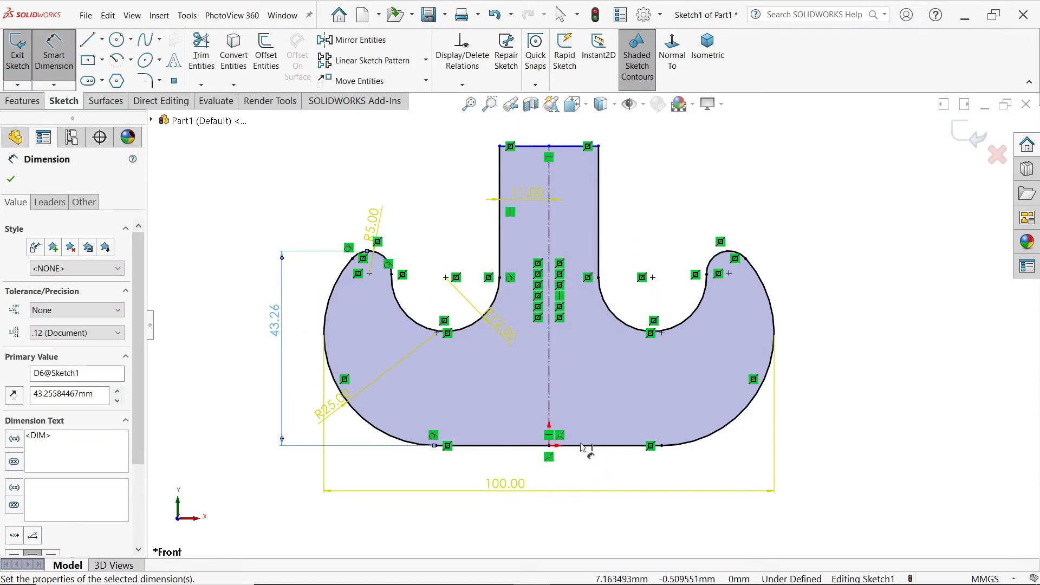
click(494, 15)
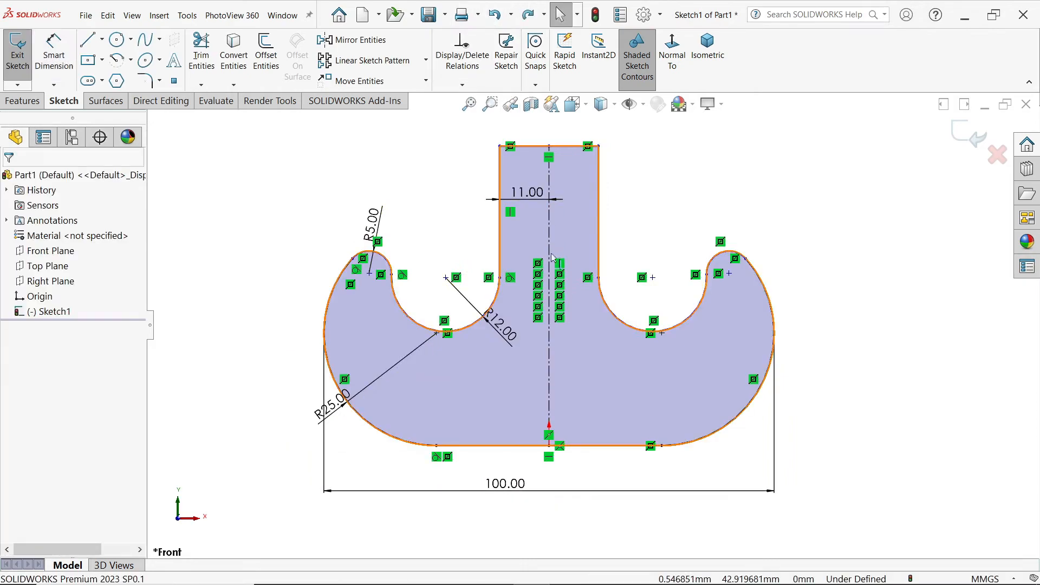
Step: Dimension the overall height from the base line to the shank's top line as 75 mm
click(56, 64)
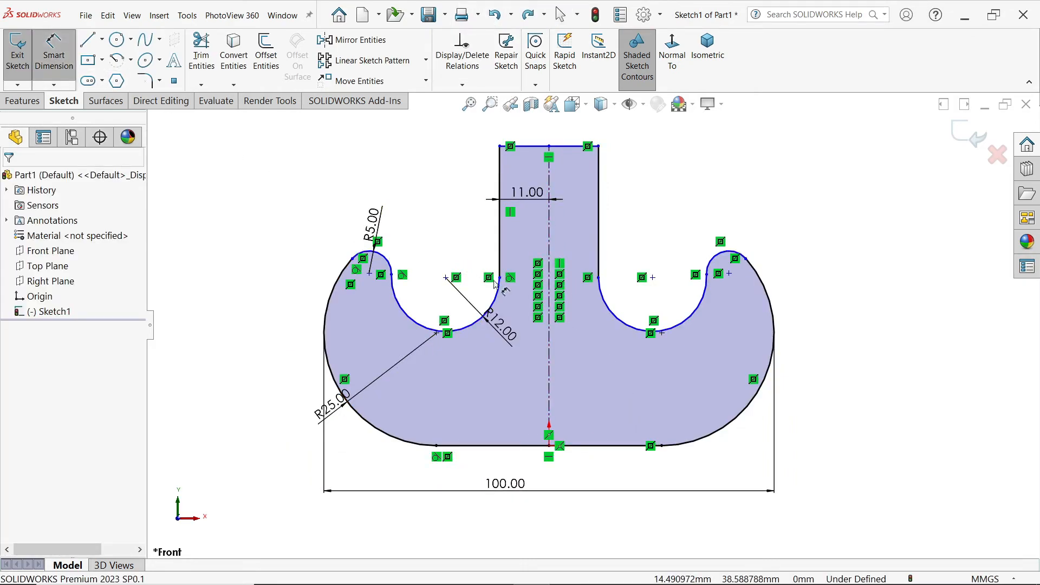
click(593, 446)
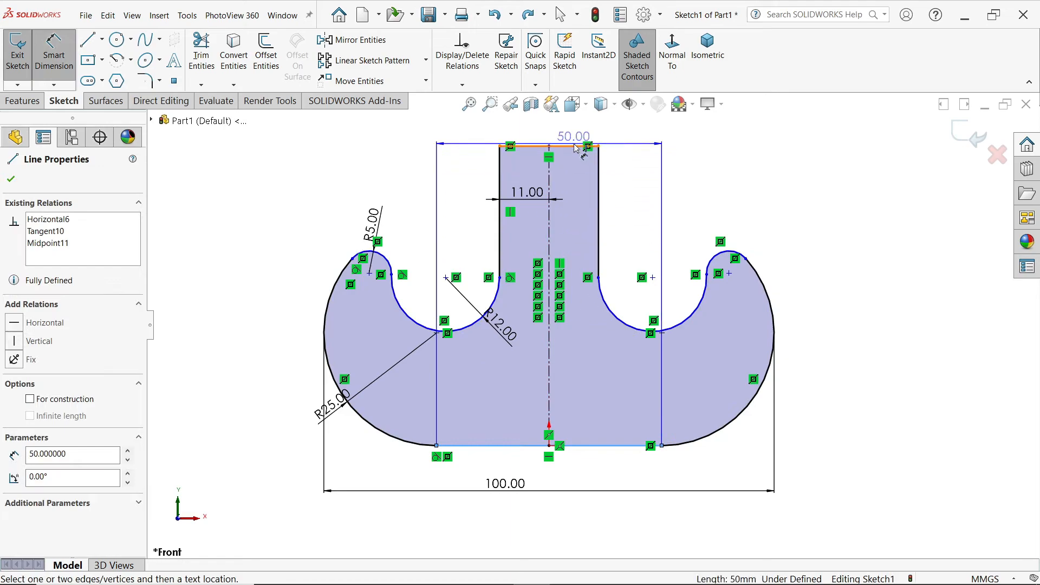
click(588, 146)
click(813, 265)
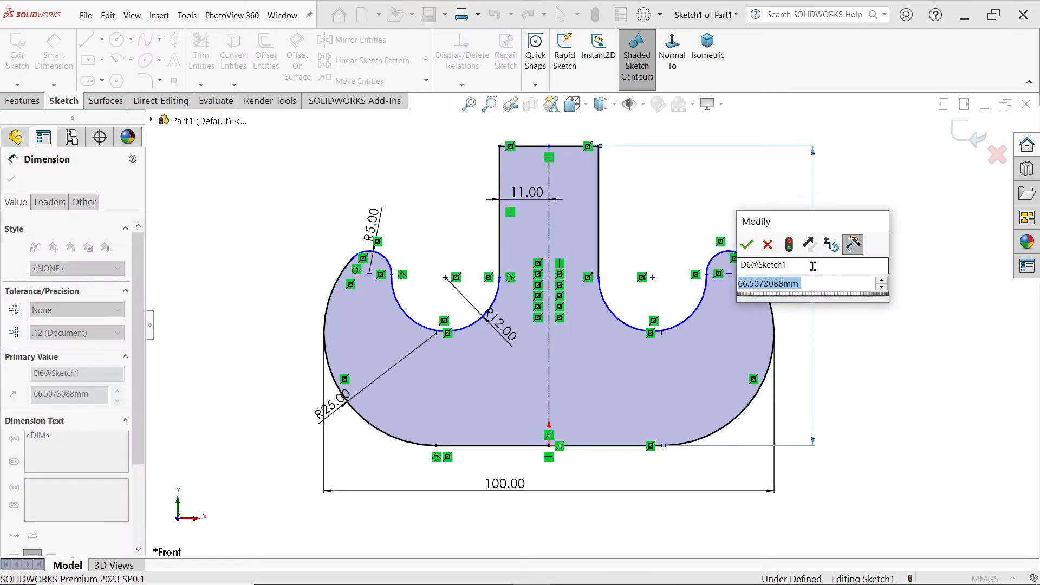
text(43+20)
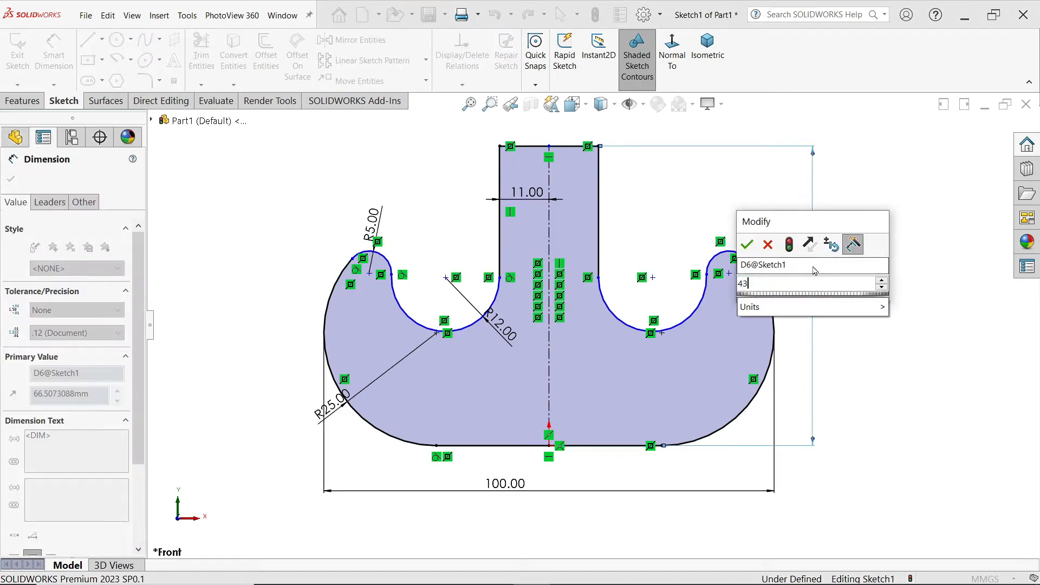
key(Return)
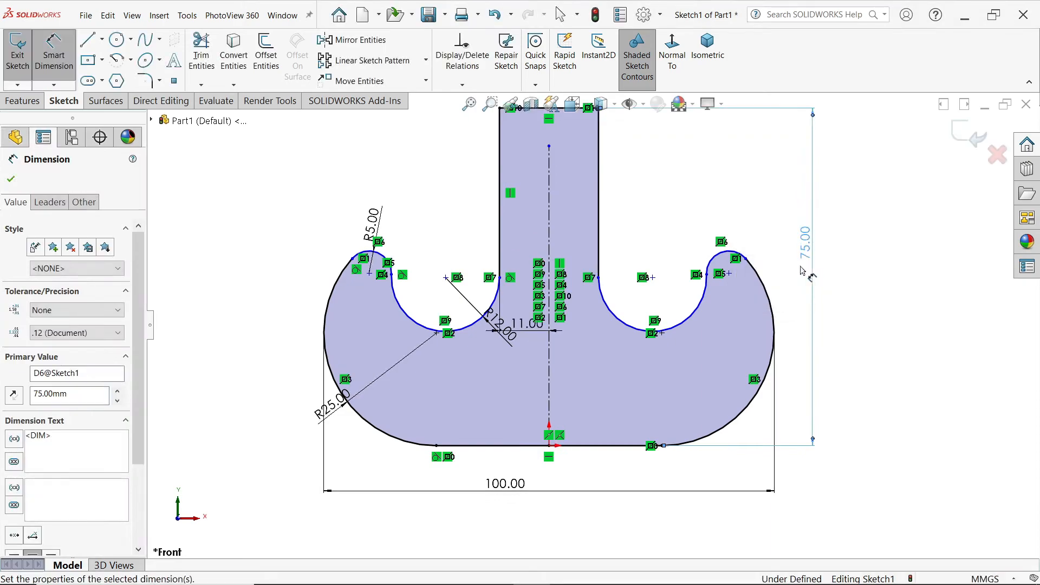
scroll(609, 259, up, 2)
scroll(592, 230, down, 1)
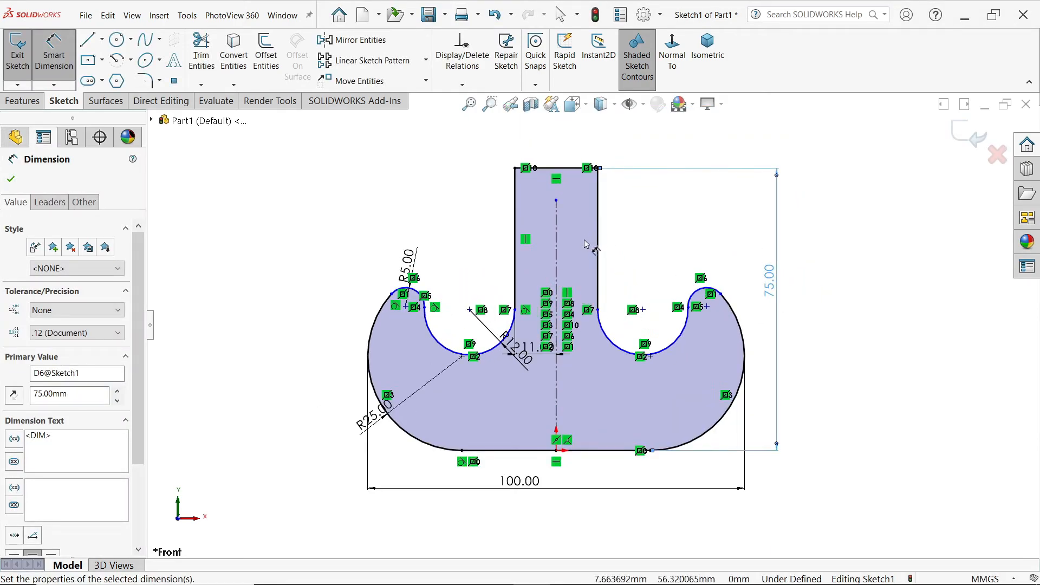
click(11, 182)
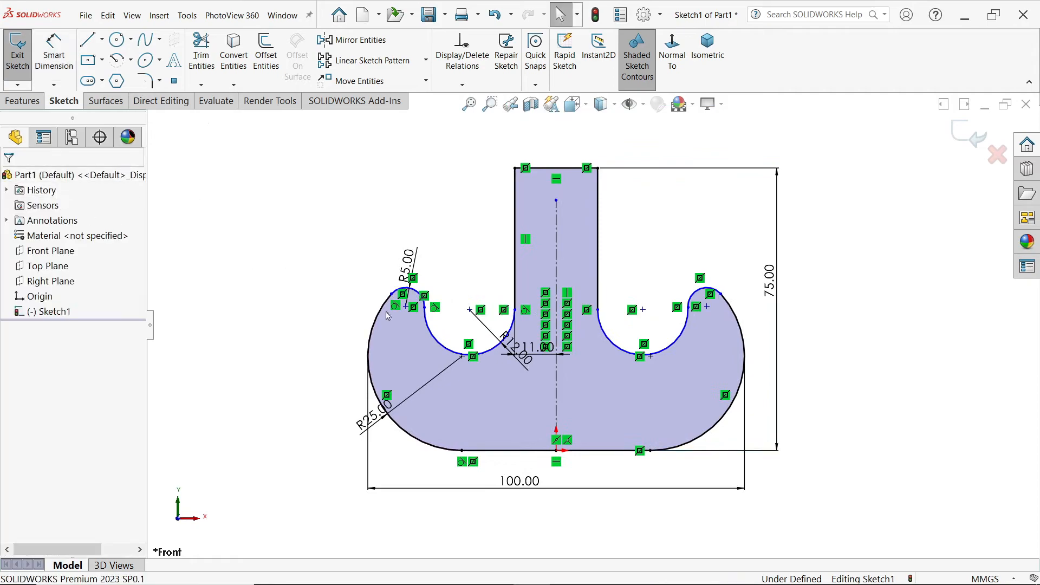
Step: Make the centre point of the left R25 arc coincident with the R12 arc
click(461, 357)
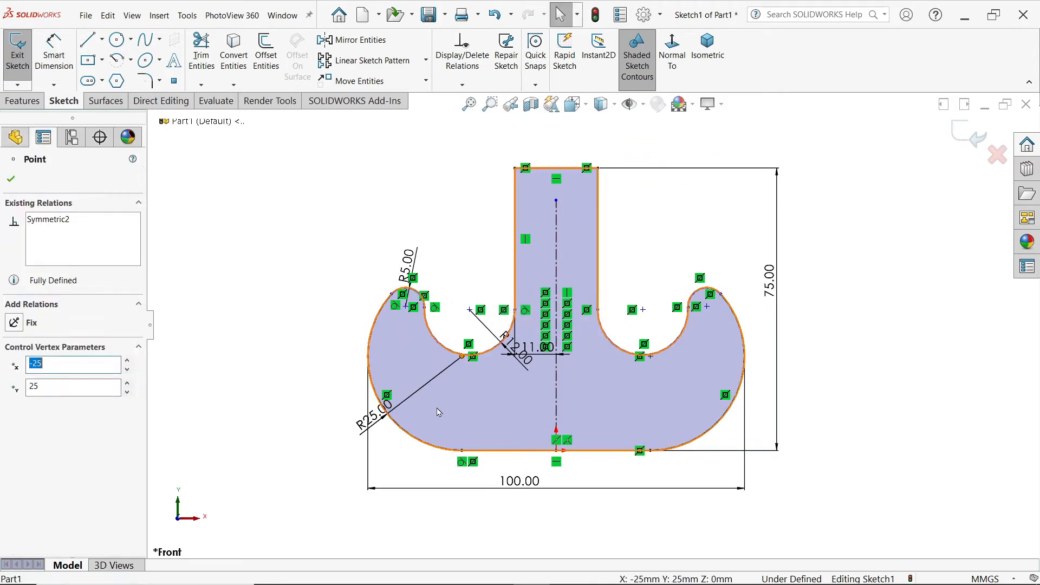
ctrl+click(501, 340)
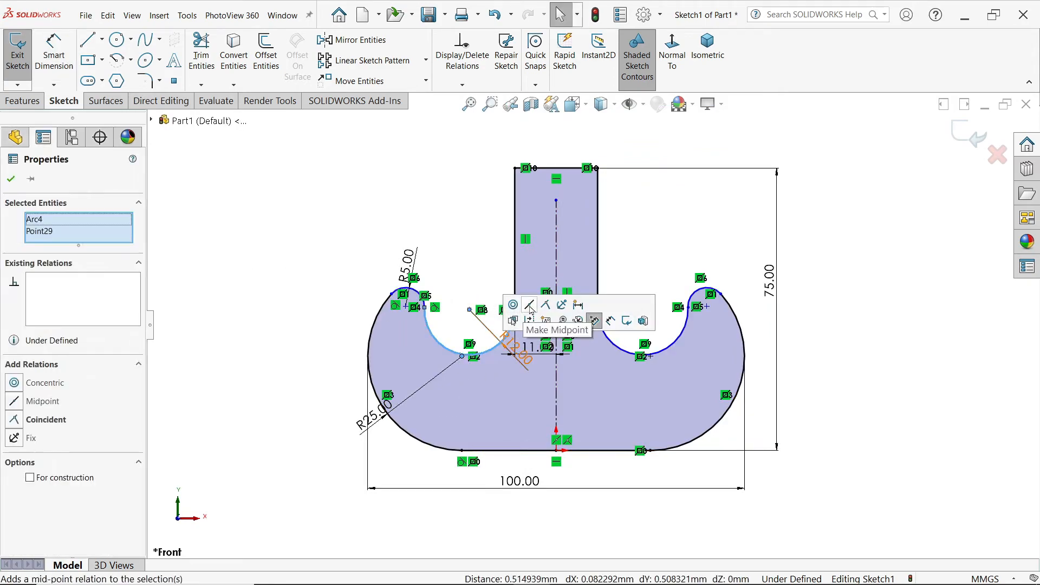
click(546, 307)
click(325, 235)
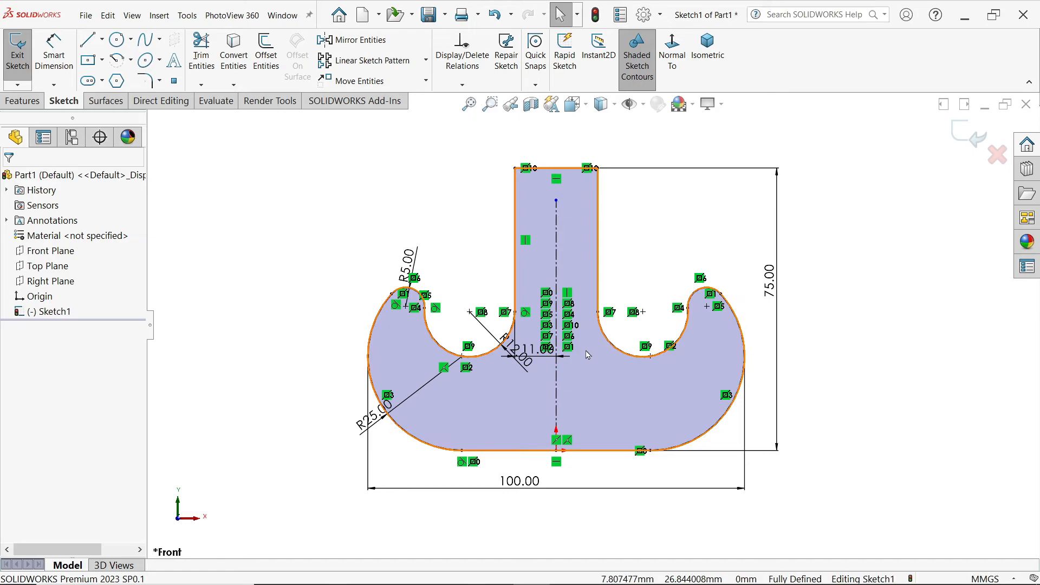
Step: Extrude the hook profile 22 mm with the Mid Plane end condition
click(22, 101)
click(26, 54)
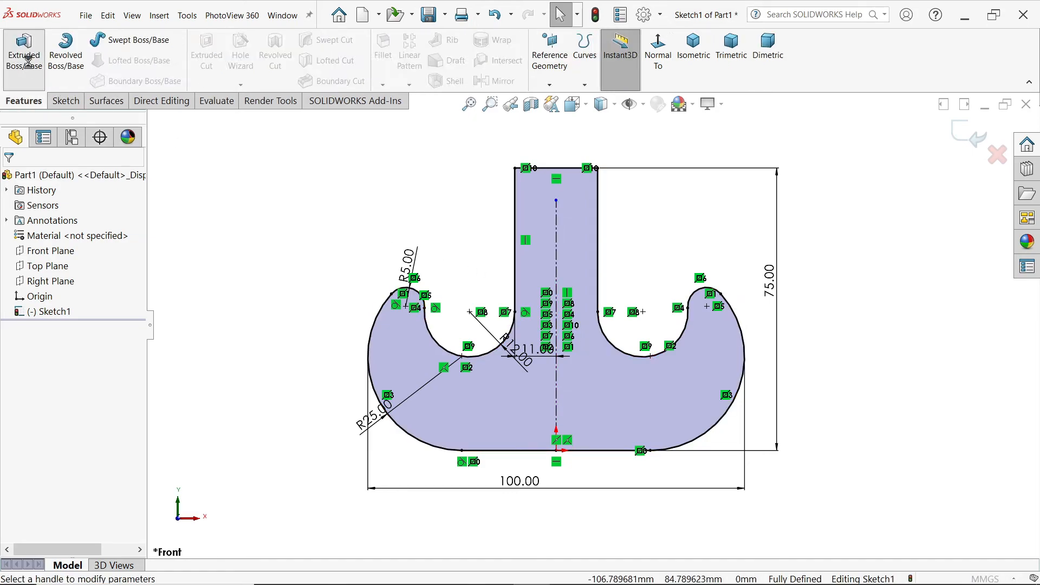
click(57, 262)
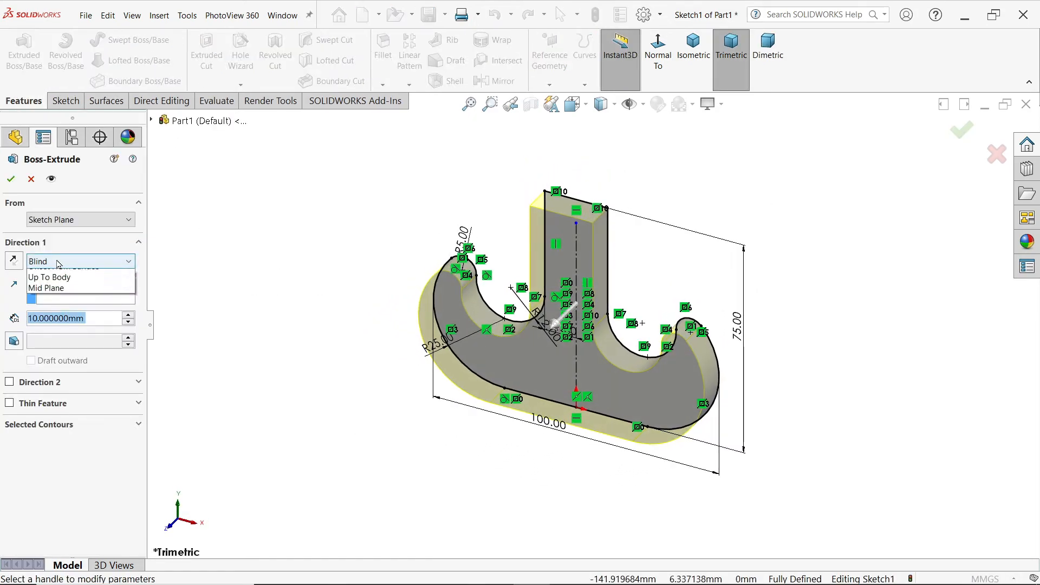
click(61, 331)
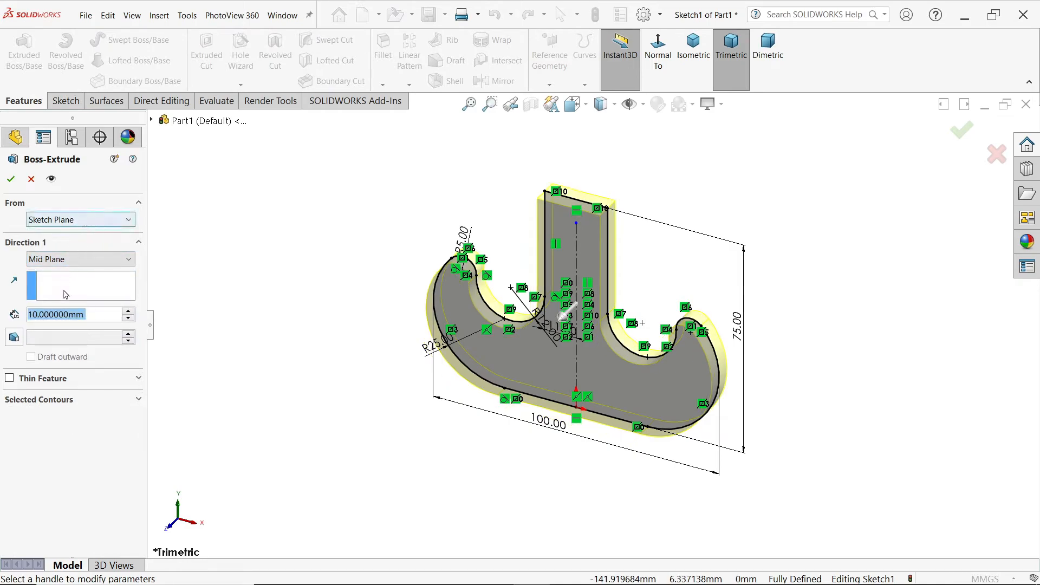
text(22)
key(Return)
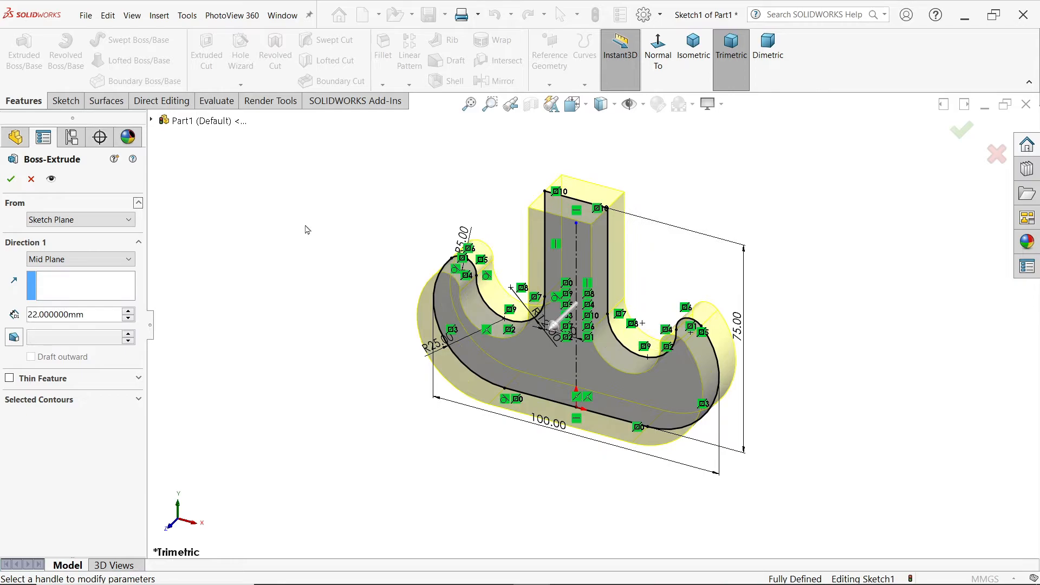
click(13, 184)
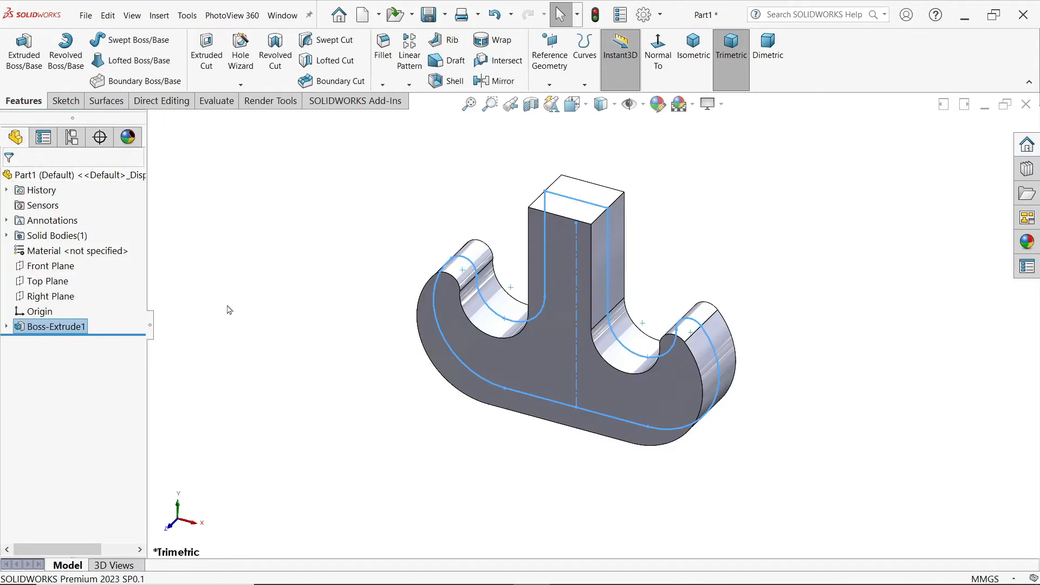
Step: After checking the crane hook drawing, sketch on the Front Plane a vertical line about 62 mm long upward from the shank top's midpoint
key(alt+Tab)
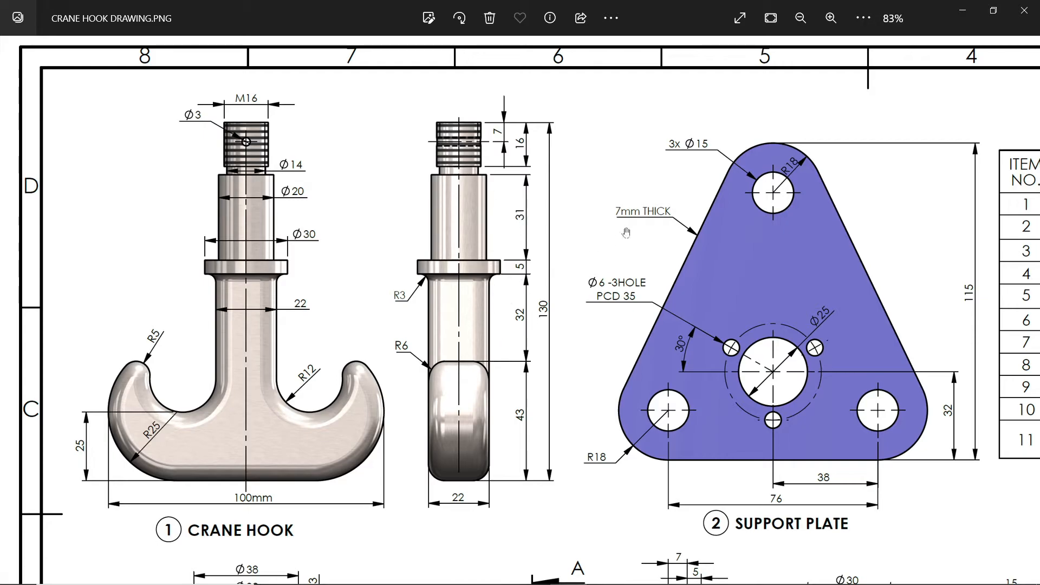
click(970, 12)
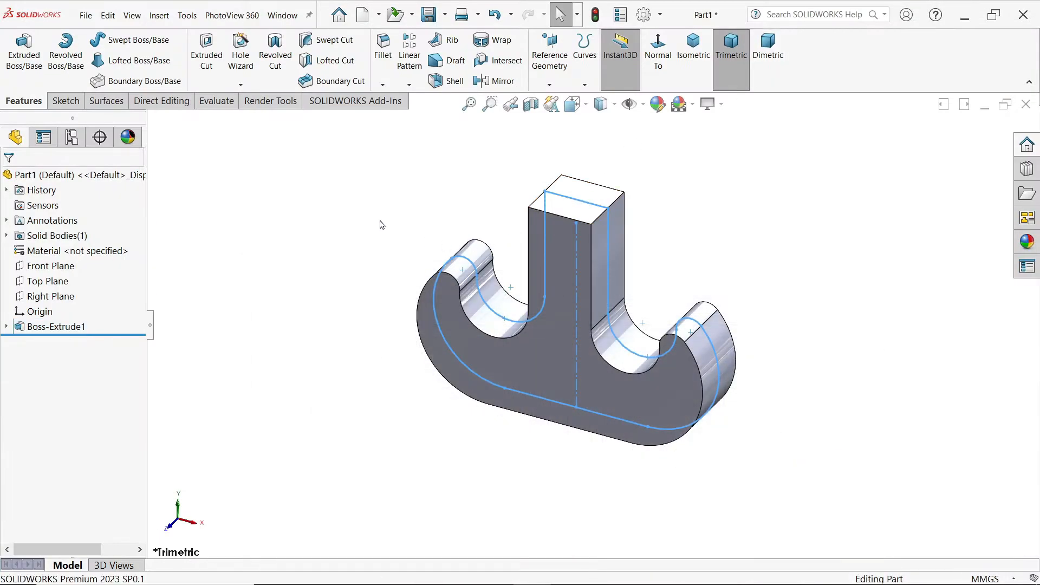
click(52, 265)
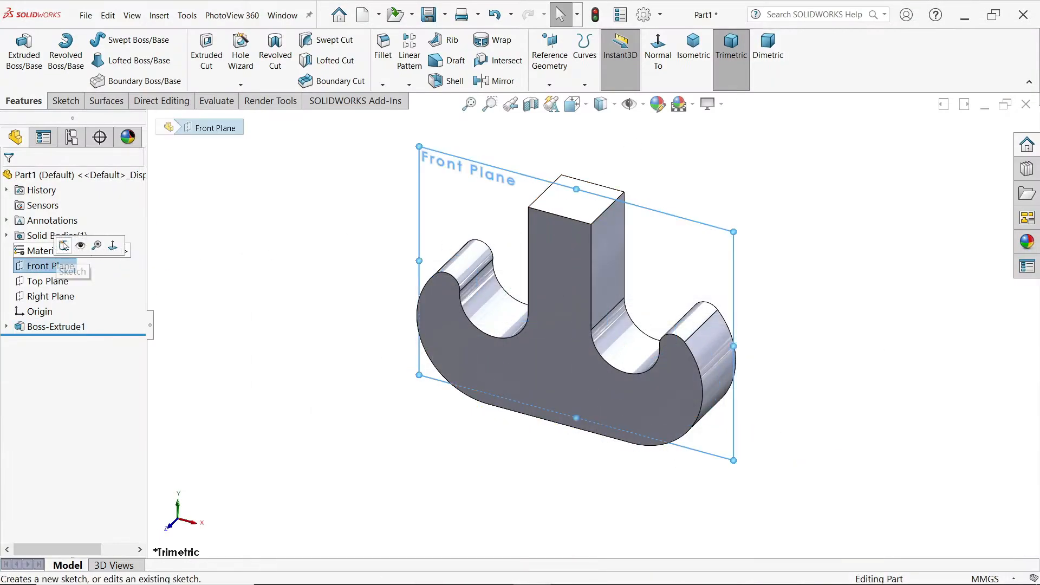
click(63, 246)
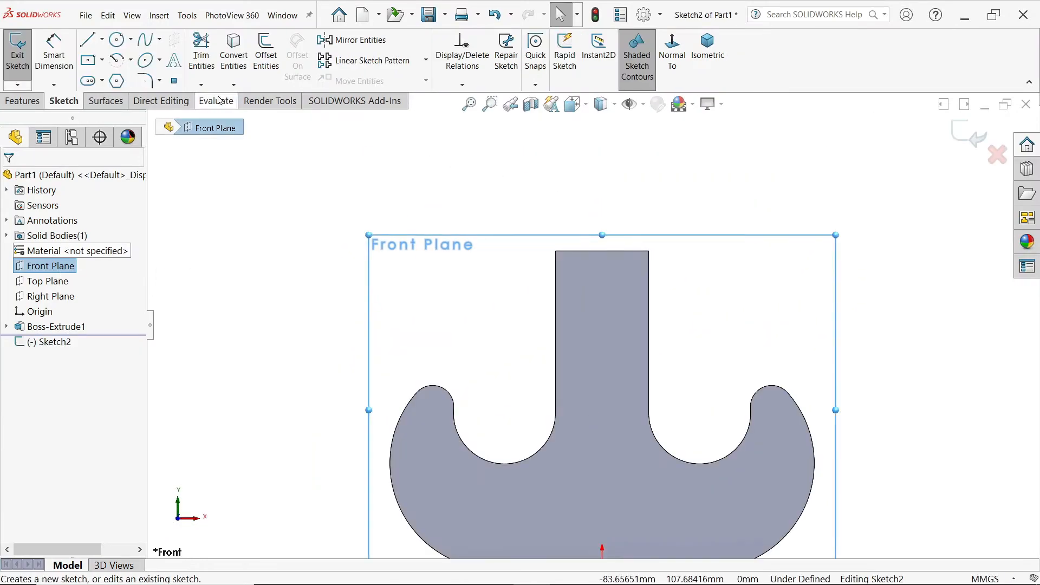
click(87, 39)
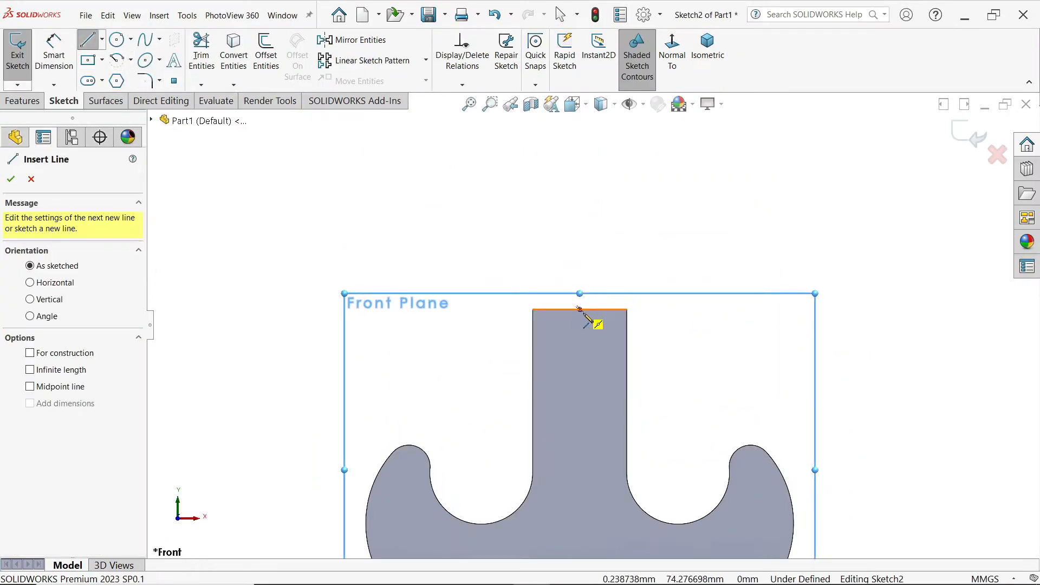
click(579, 309)
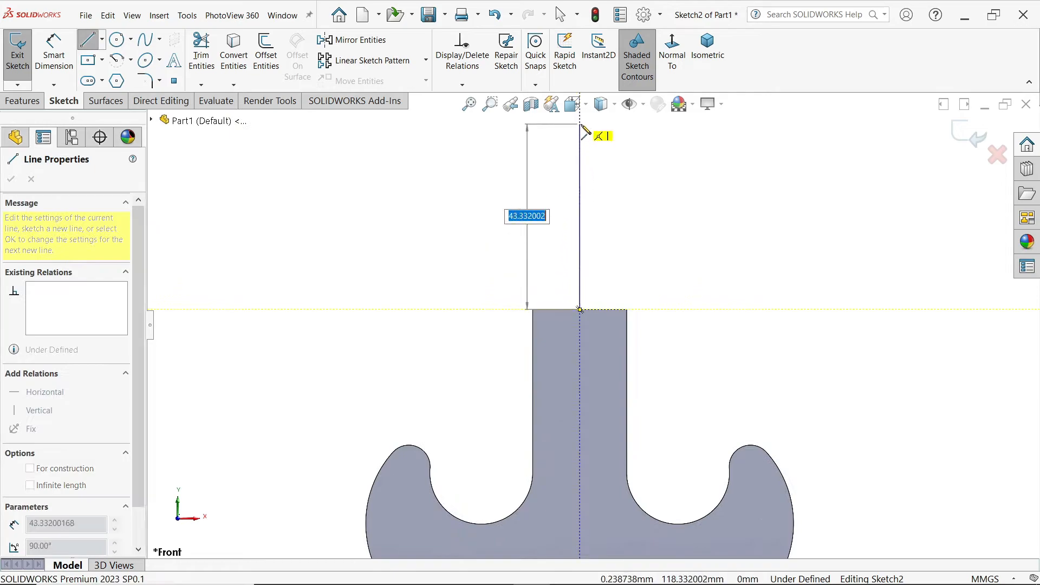
scroll(585, 132, up, 3)
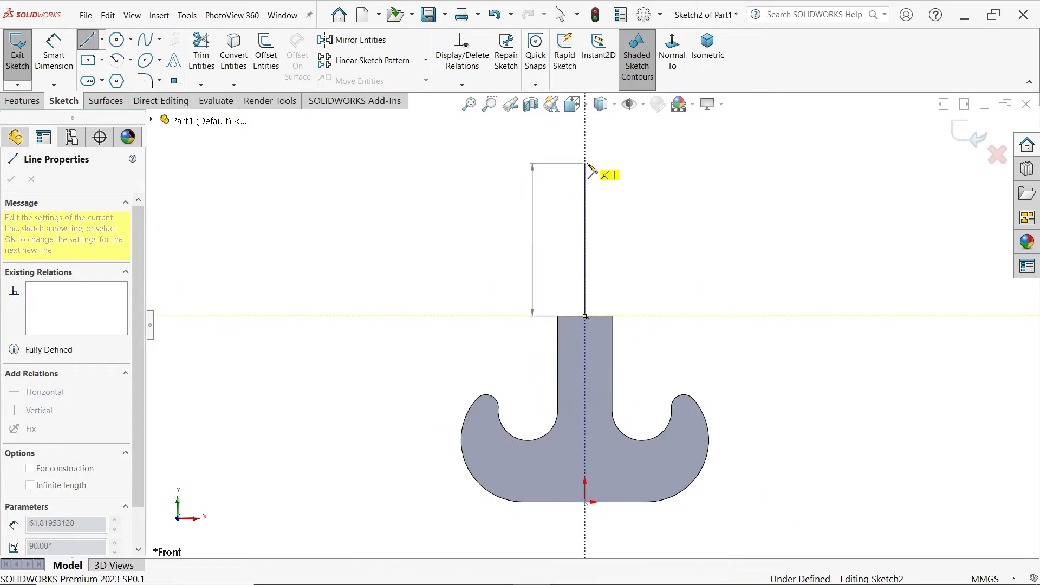
click(585, 161)
Step: Outline the shank's upper end and the narrower neck below it with connected horizontal and vertical lines from the vertical line's upper end
click(612, 162)
click(612, 196)
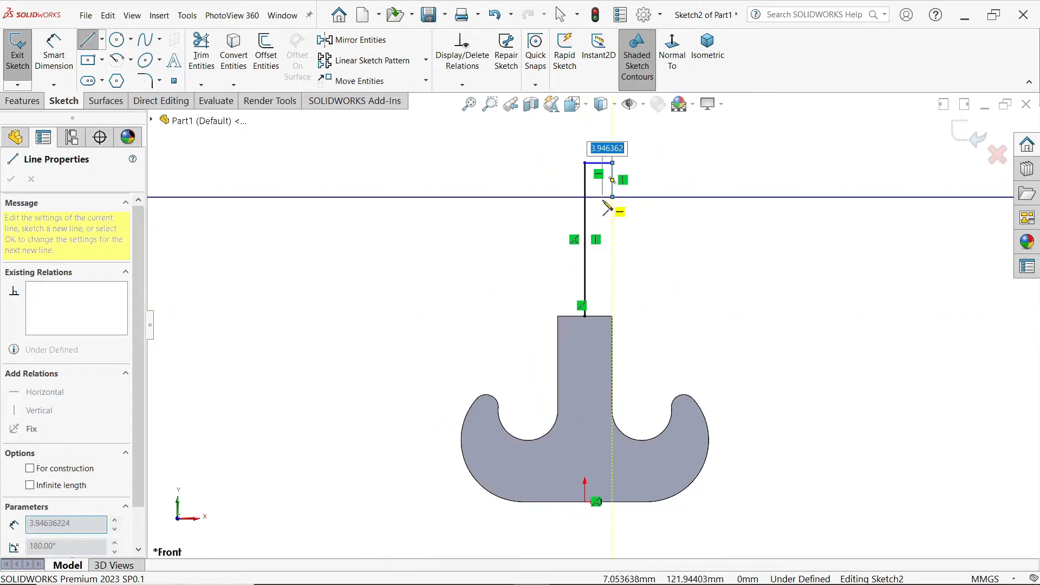
scroll(611, 179, down, 3)
click(597, 227)
click(597, 247)
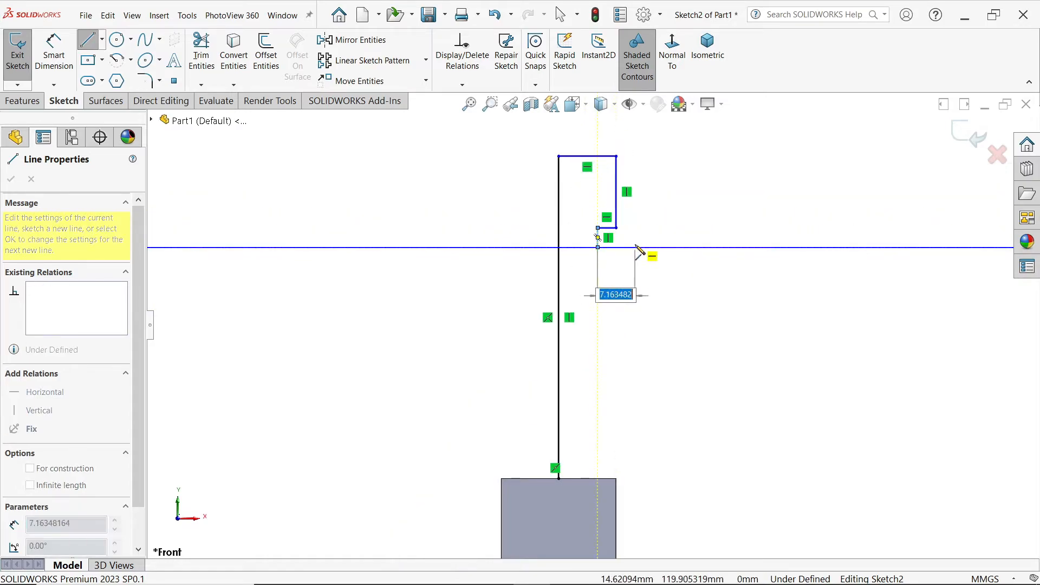
Step: Close the profile with connected lines for the shank body and a flange about 7 mm high, ending with a base line about 20 mm long
click(631, 247)
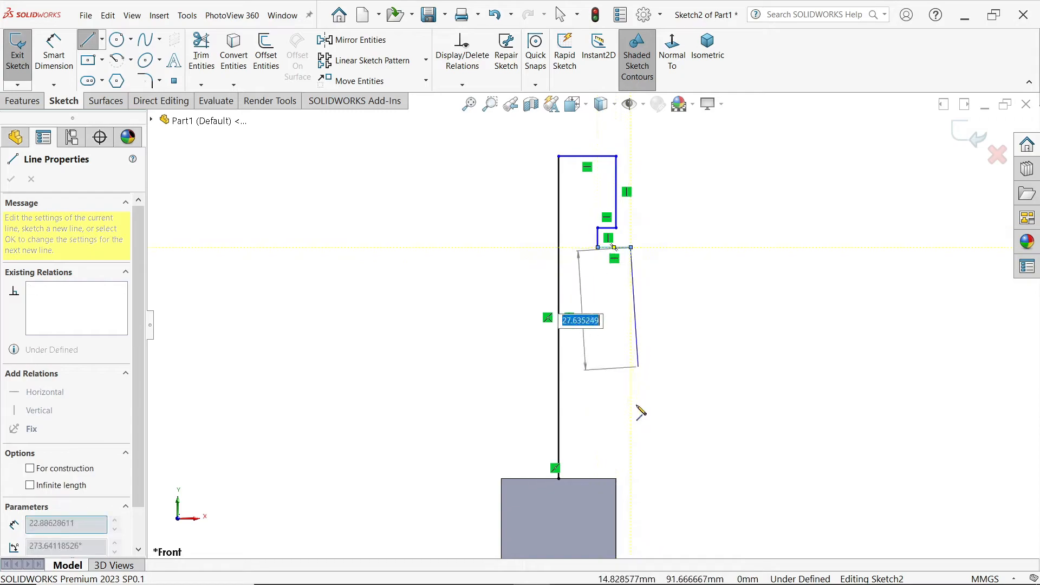
click(630, 441)
click(661, 441)
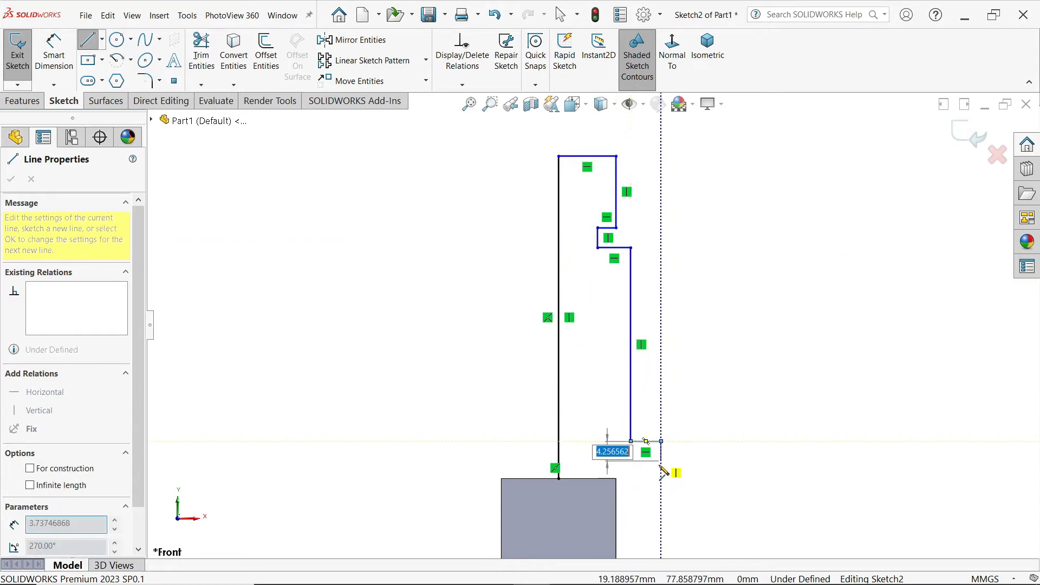
click(661, 478)
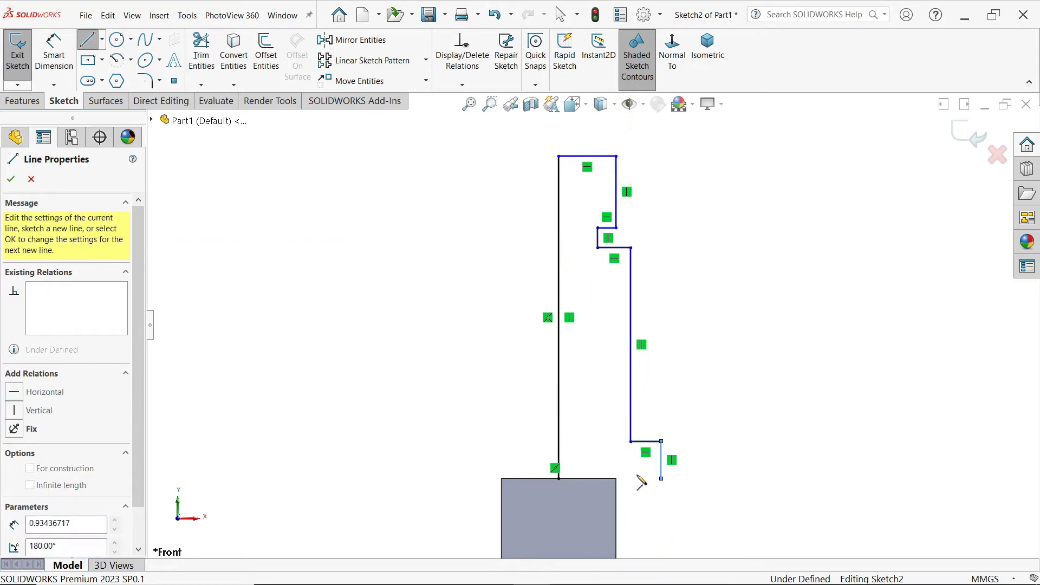
click(559, 480)
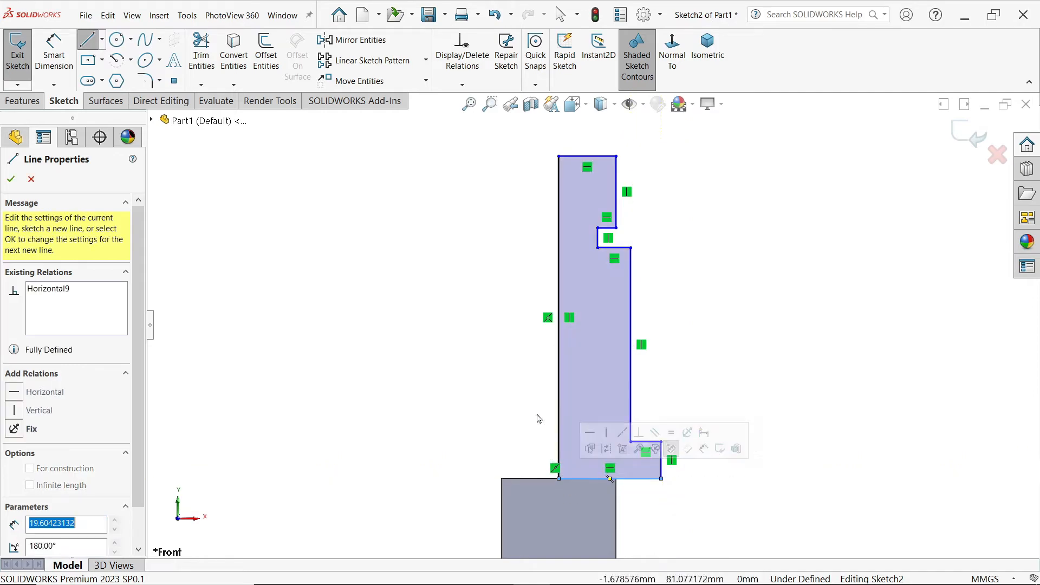
right_click(469, 218)
click(483, 226)
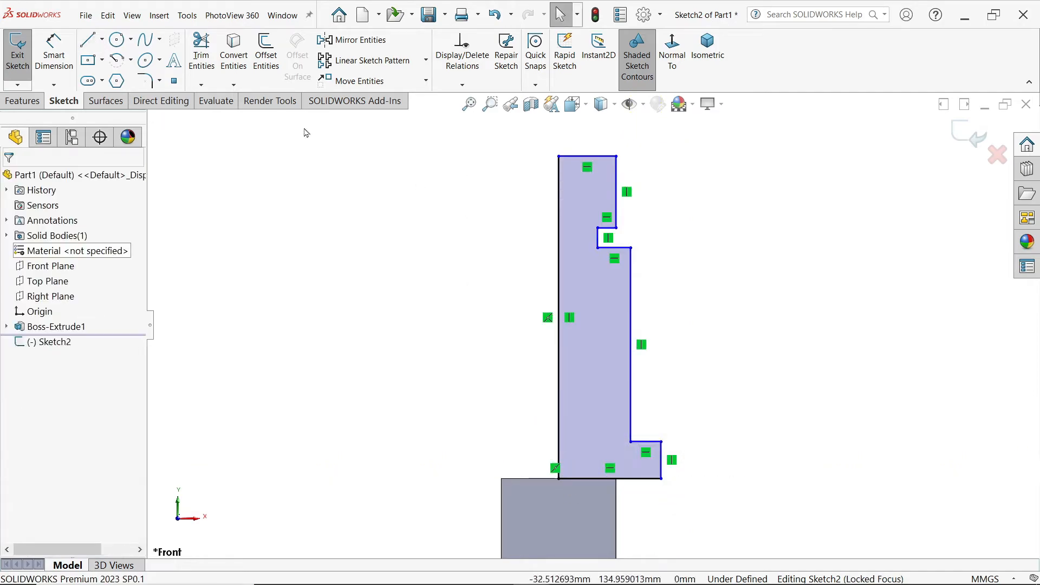
Step: Convert the long vertical line of the shank profile to construction geometry
click(54, 52)
key(Escape)
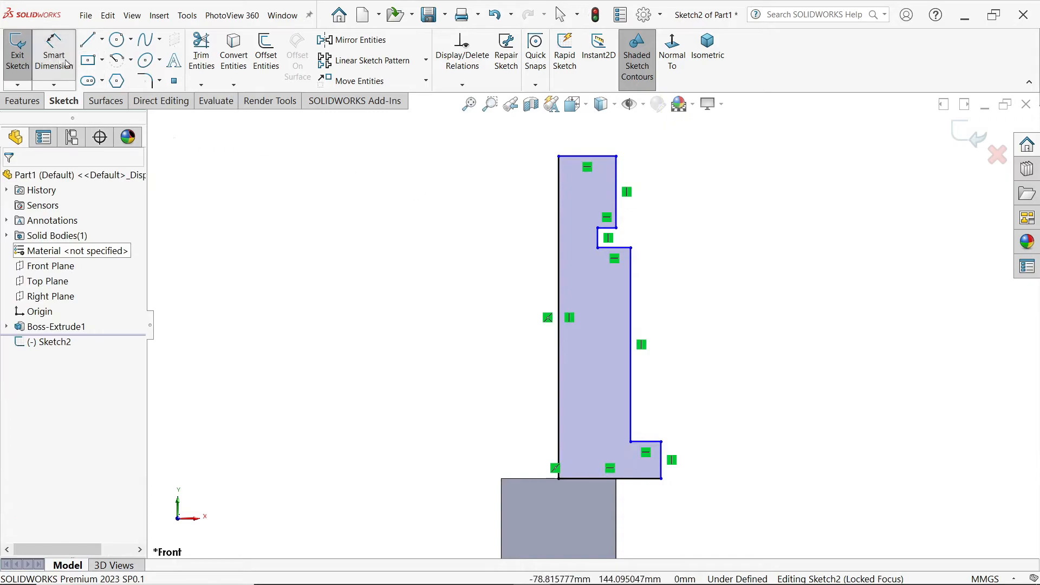
click(561, 267)
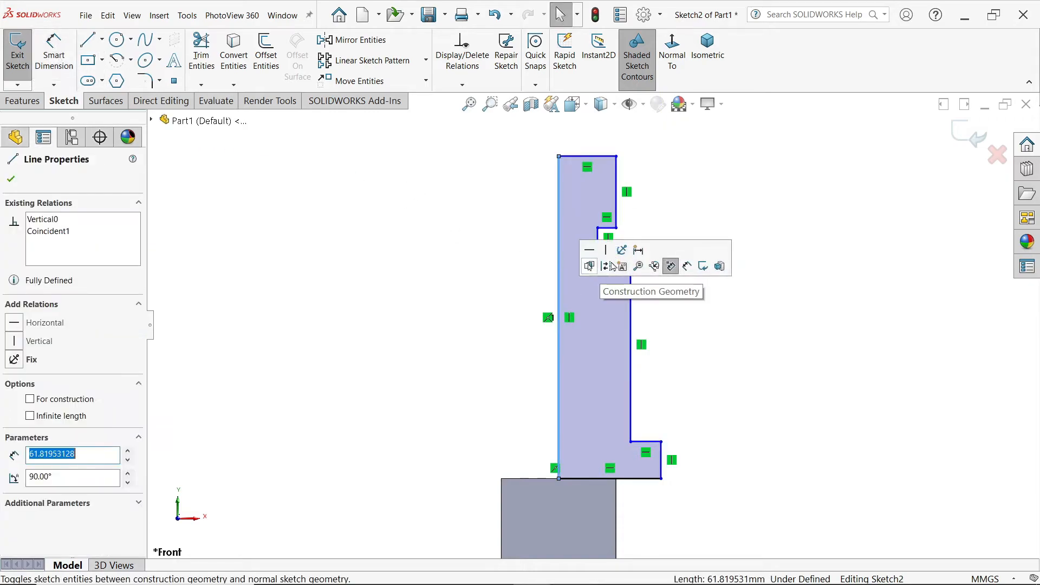
click(605, 265)
Step: Dimension the diameter of the shank's upper end as 16 mm across the centreline
click(53, 60)
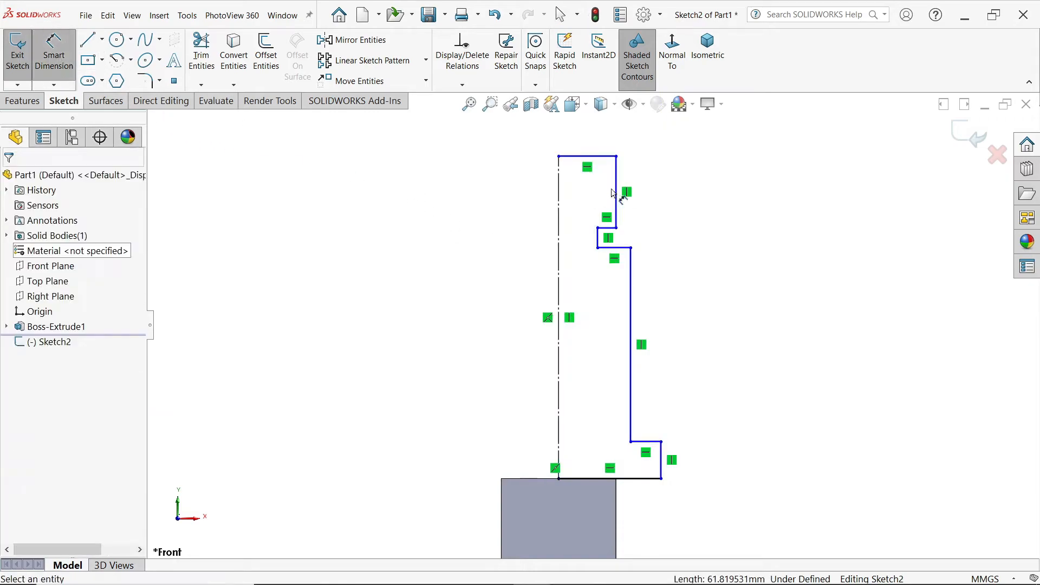
click(616, 185)
click(559, 182)
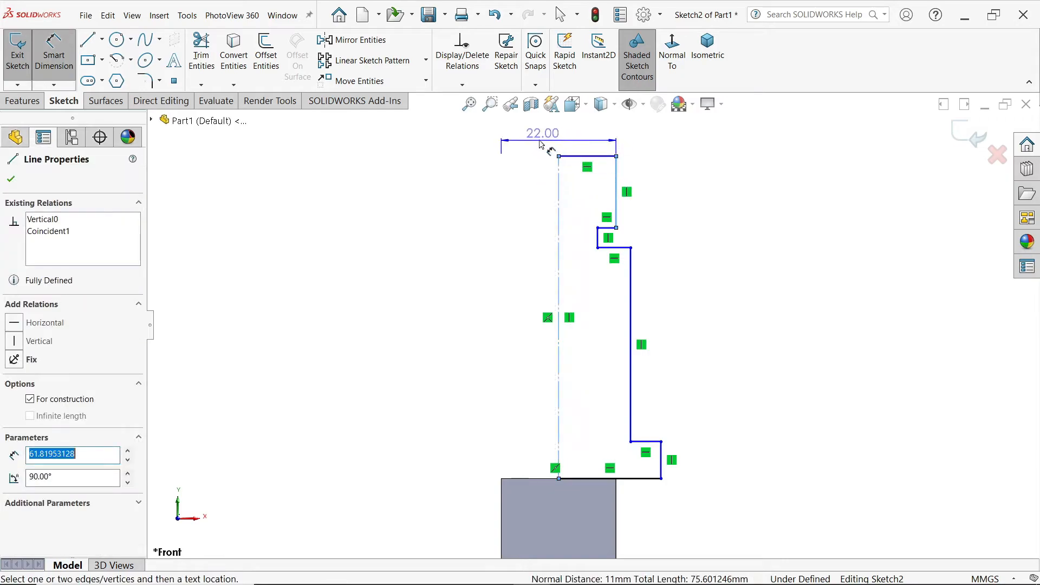
click(557, 136)
text(16)
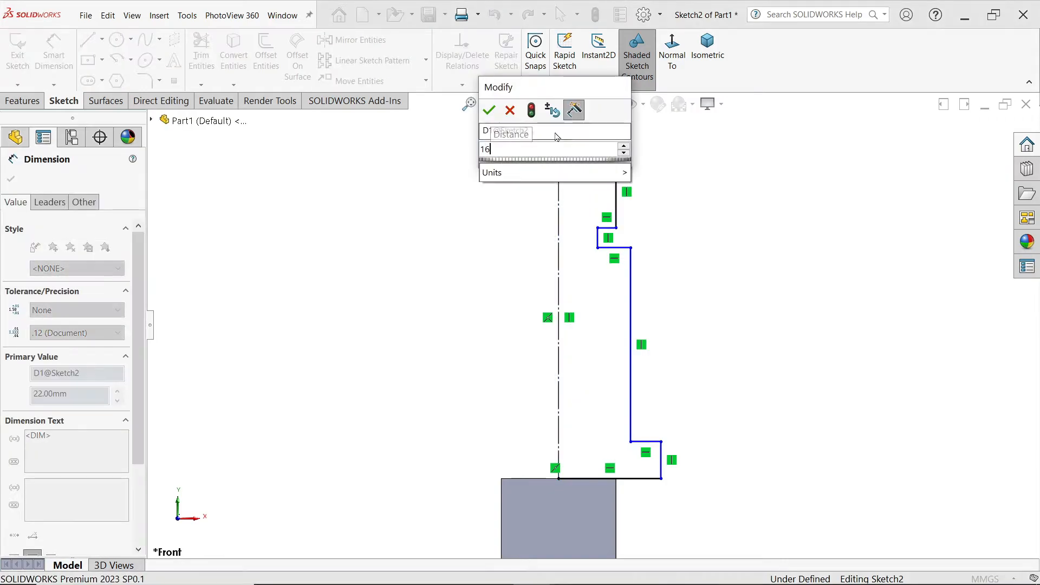
click(489, 110)
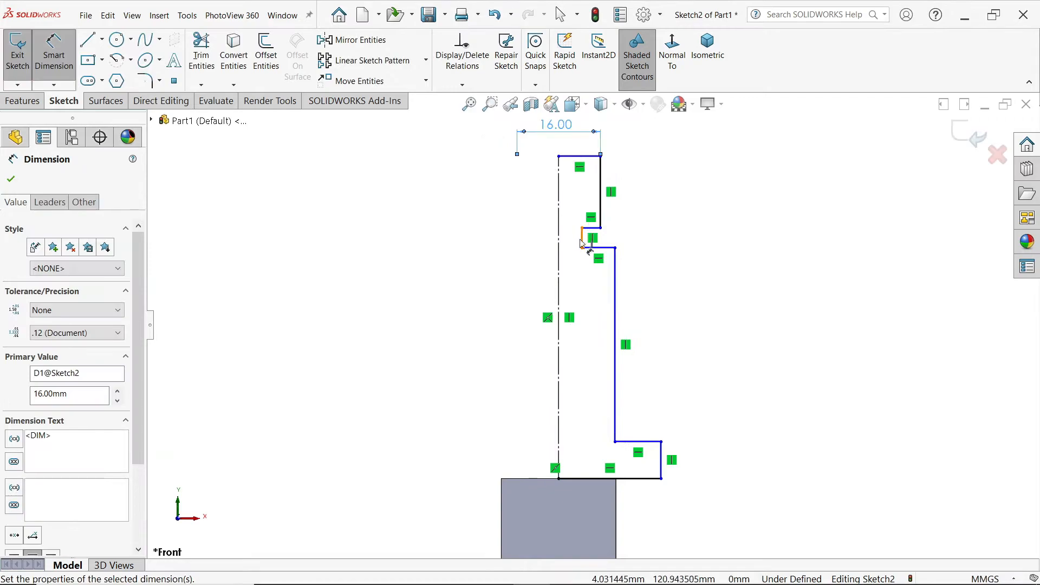
Step: Dimension the neck diameter as 14 mm and the main shank diameter as 20 mm across the centreline
click(578, 228)
click(566, 200)
text(14)
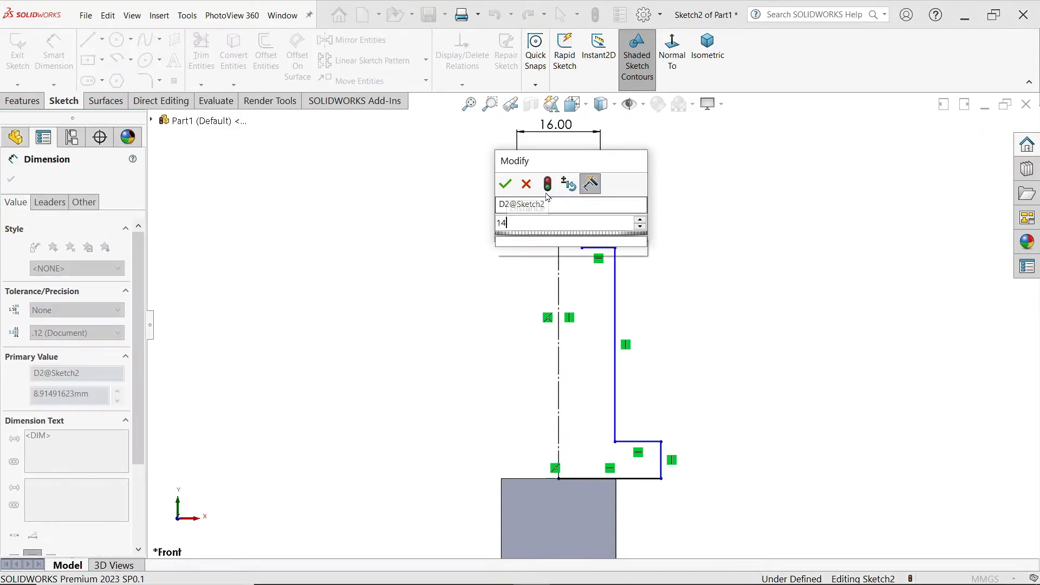
click(504, 184)
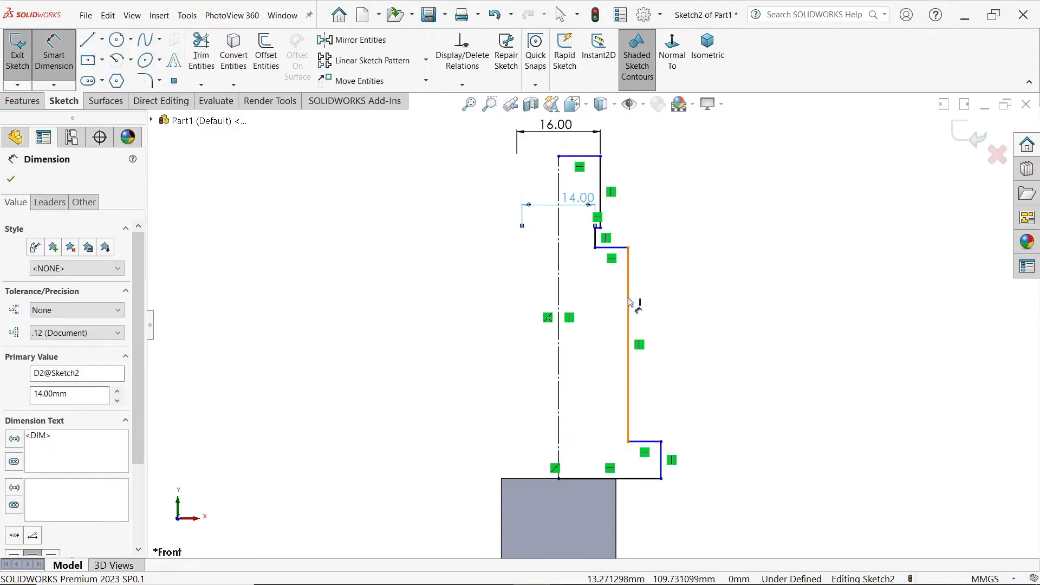
click(628, 301)
click(574, 290)
text(20)
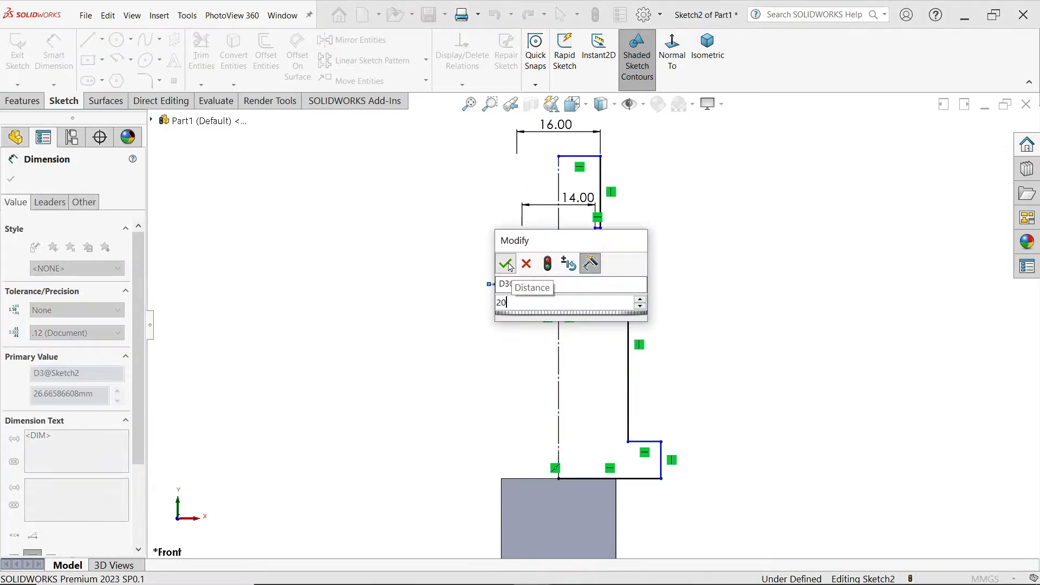
key(Return)
Step: Dimension the flange diameter at the profile's base as 30 mm across the centreline
click(662, 461)
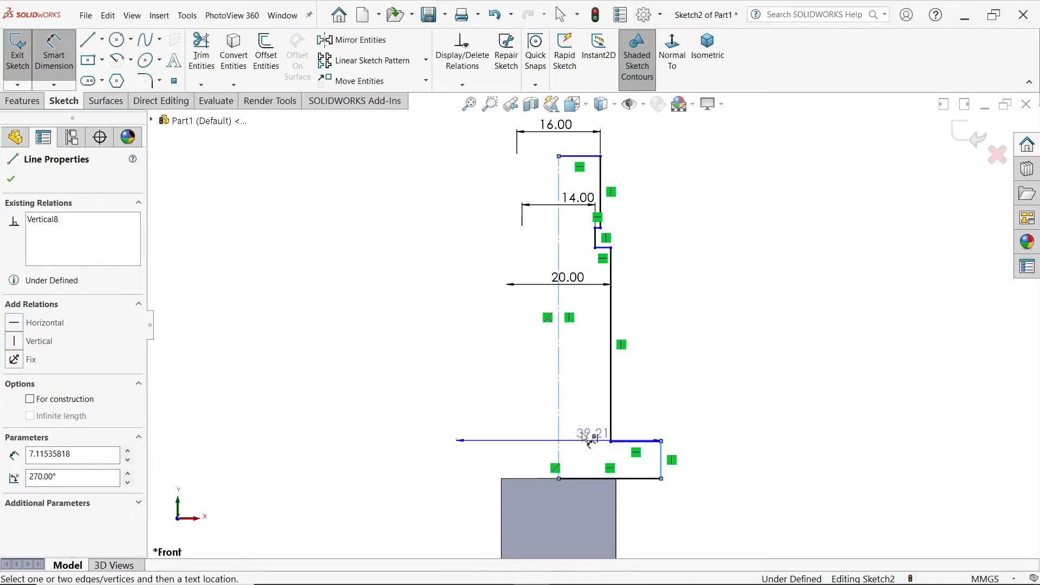
click(567, 411)
text(30)
key(Return)
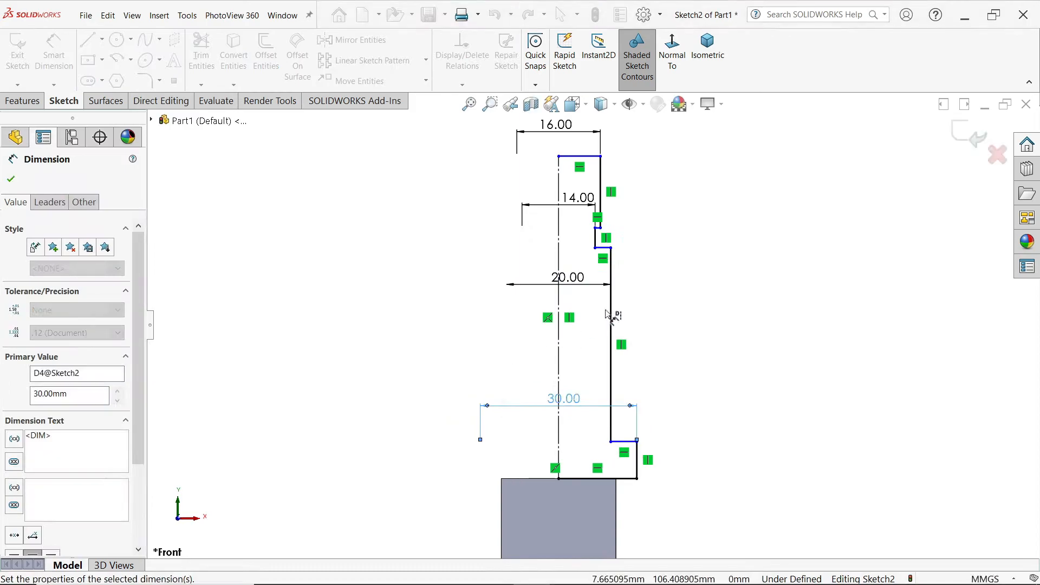
click(702, 265)
Step: Dimension the height of the shank's upper end as 16 mm and the flange height as 5 mm
click(605, 186)
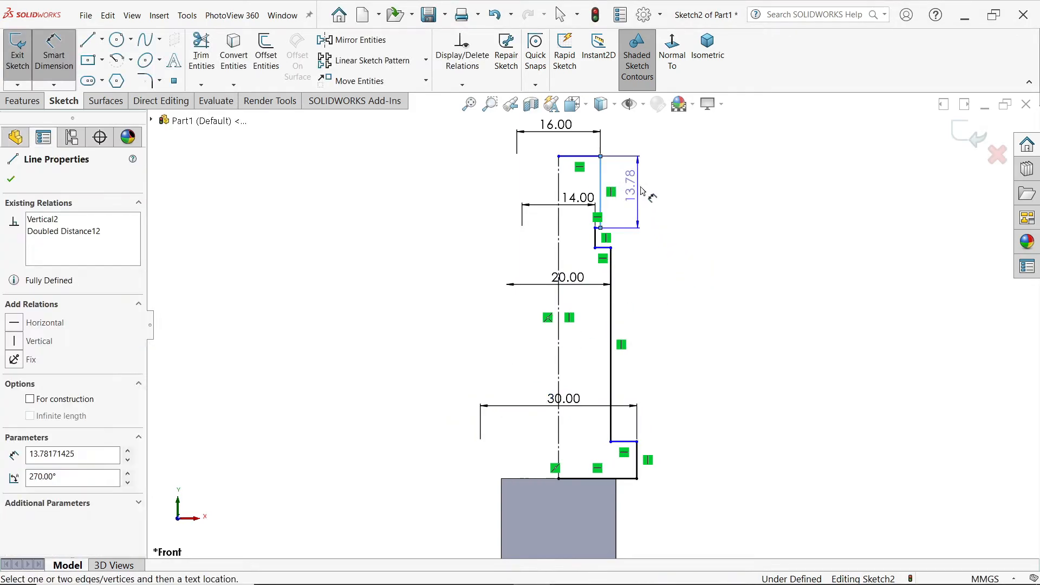
click(664, 190)
text(16)
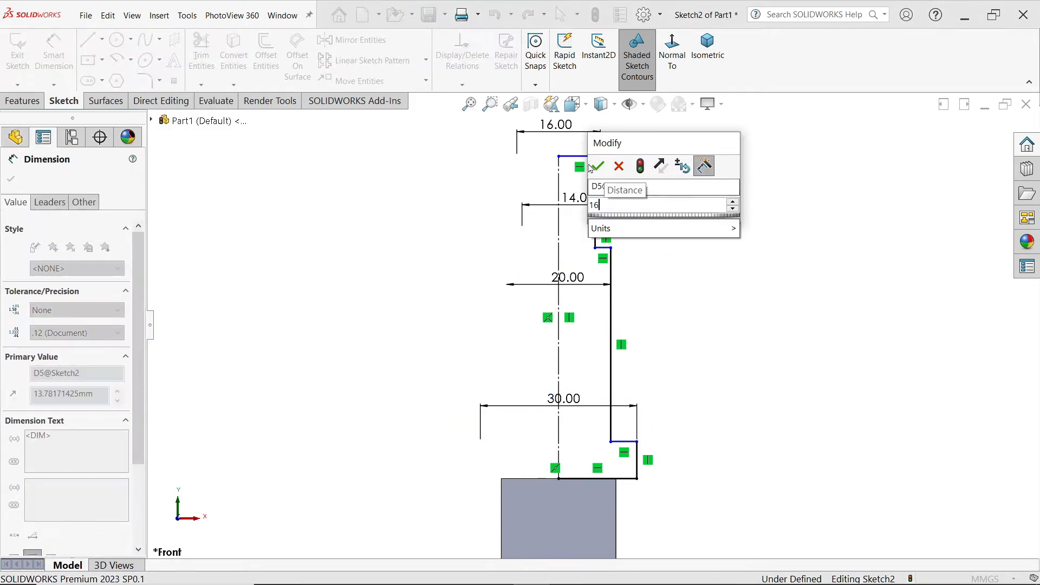
click(599, 167)
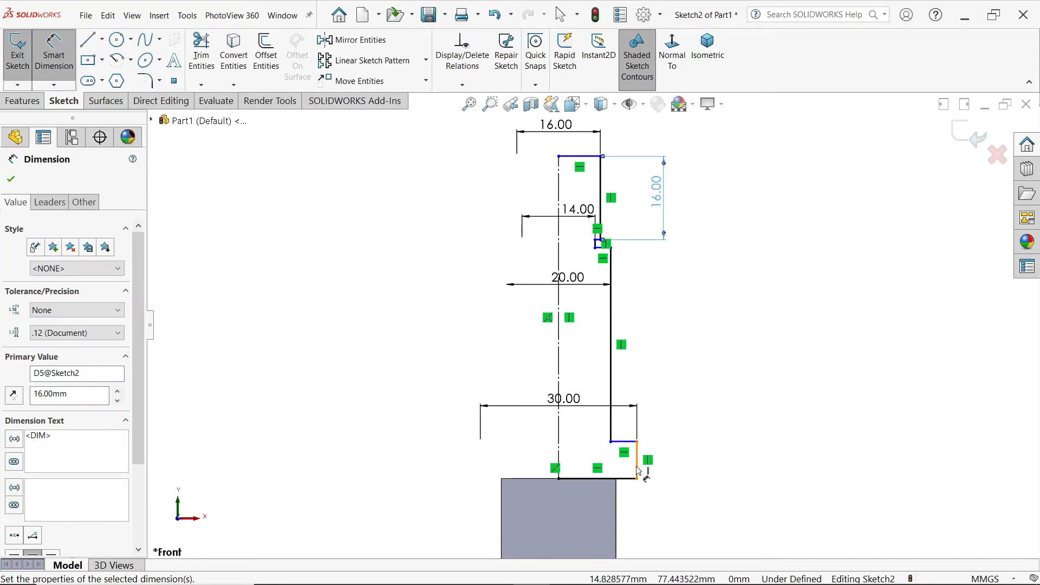
click(637, 460)
click(698, 467)
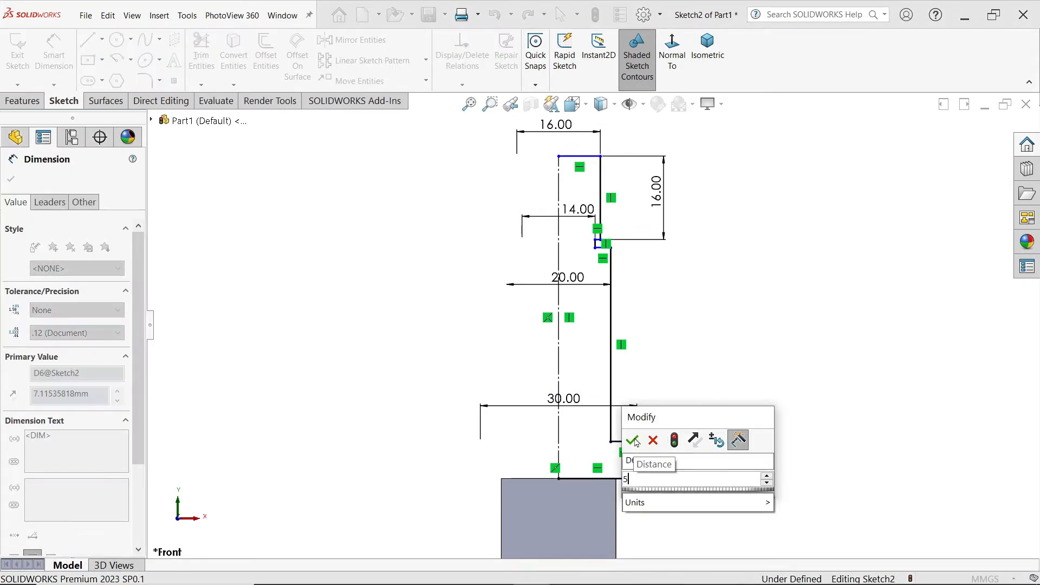
click(630, 437)
Step: Dimension the height of the narrow neck as 3 mm
scroll(615, 344, down, 2)
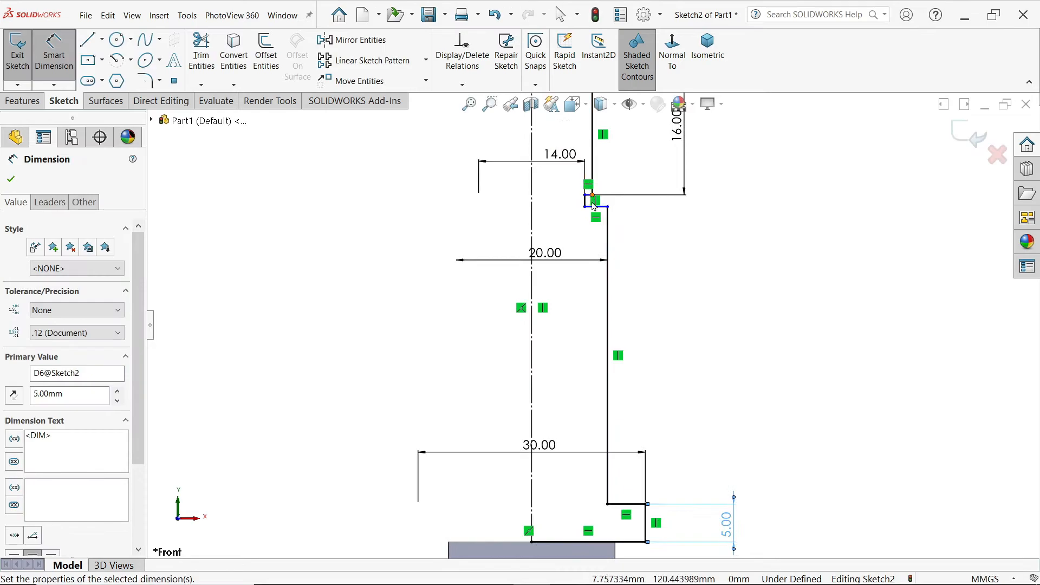
scroll(595, 236, down, 3)
click(577, 233)
click(553, 226)
text(3)
key(Return)
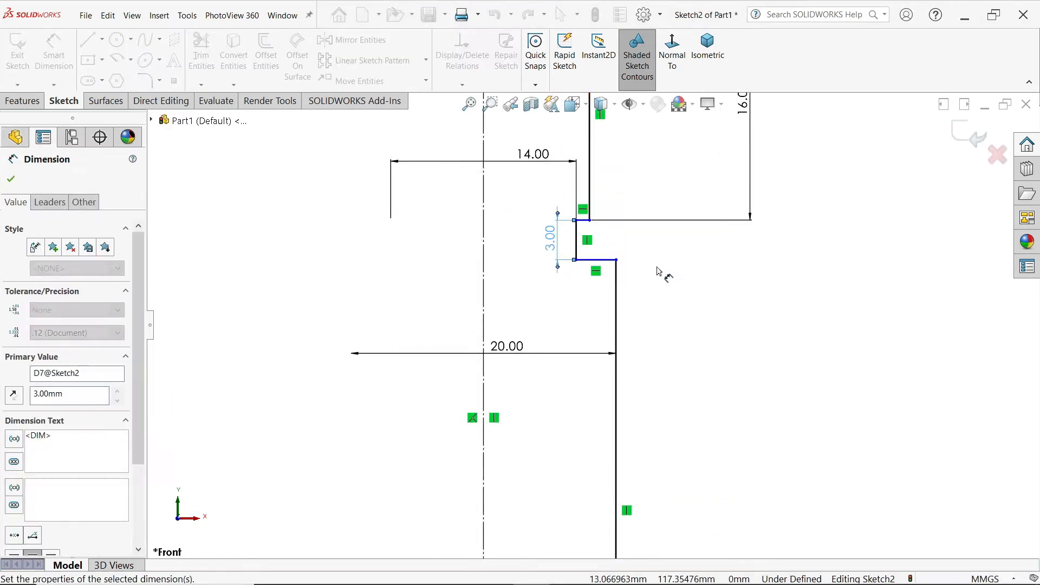
Step: Dimension the length of the main shank section between neck and flange as 31 mm
scroll(661, 273, up, 4)
scroll(619, 447, down, 2)
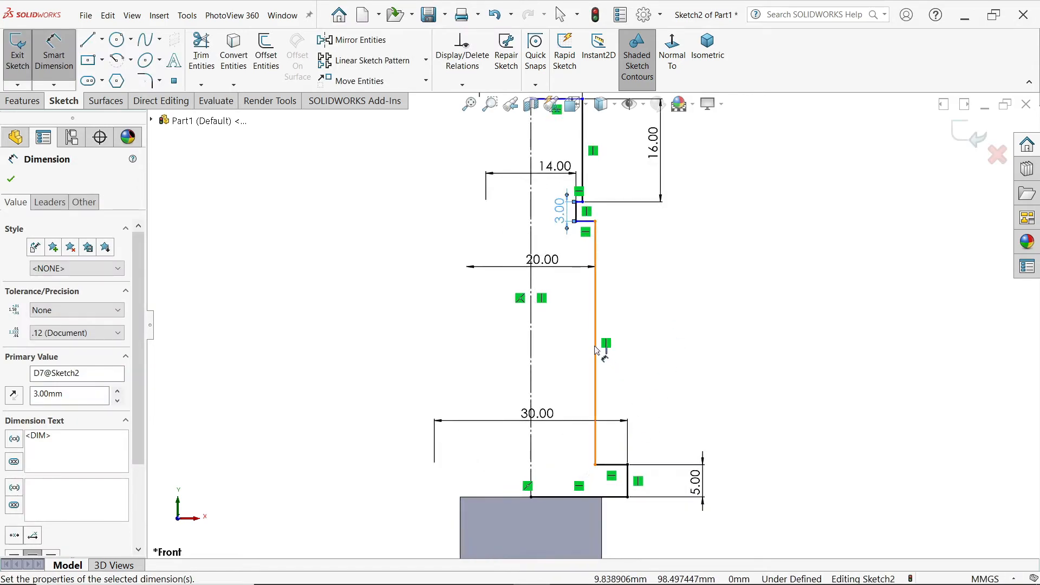
click(595, 352)
click(681, 344)
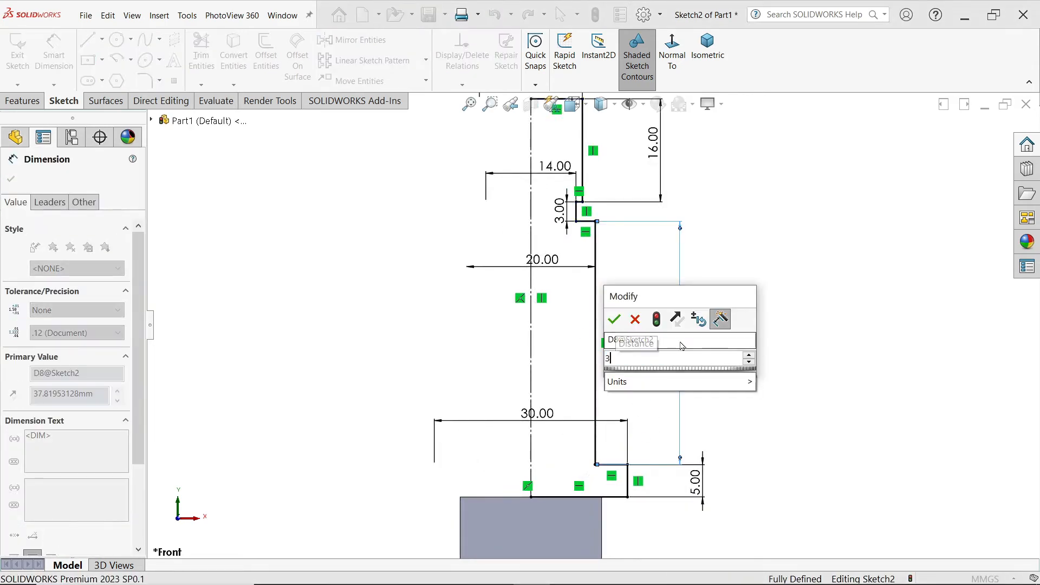
key(Return)
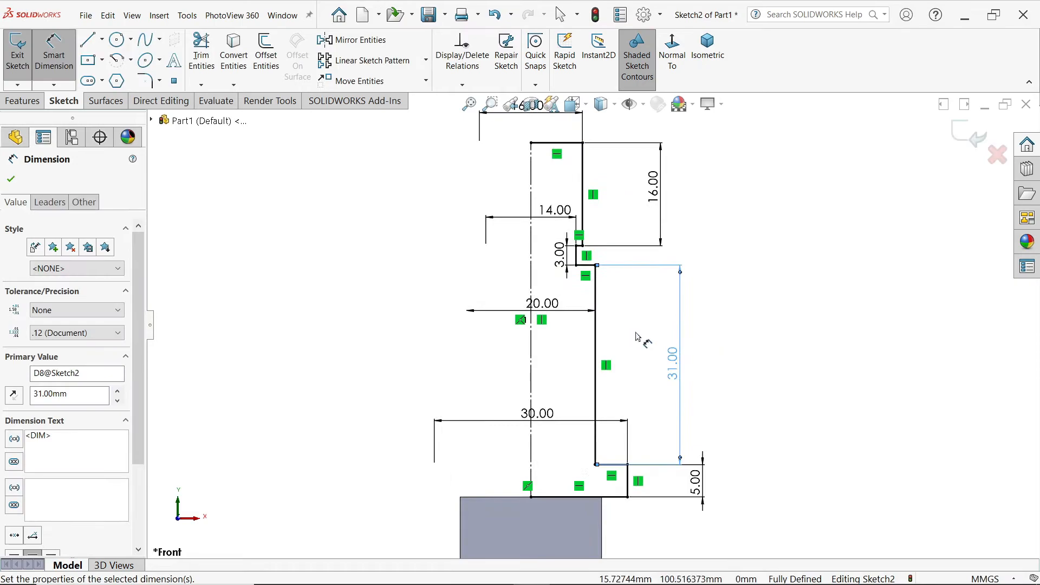
click(10, 181)
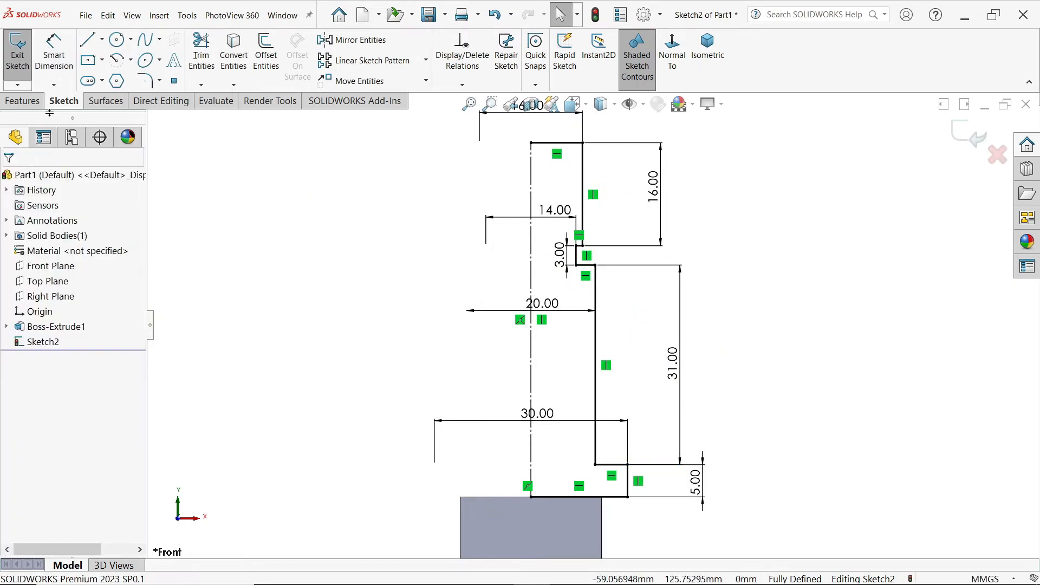
Step: Revolve the shank profile 360° about the centreline, letting the open sketch be closed automatically and merging the result
click(33, 100)
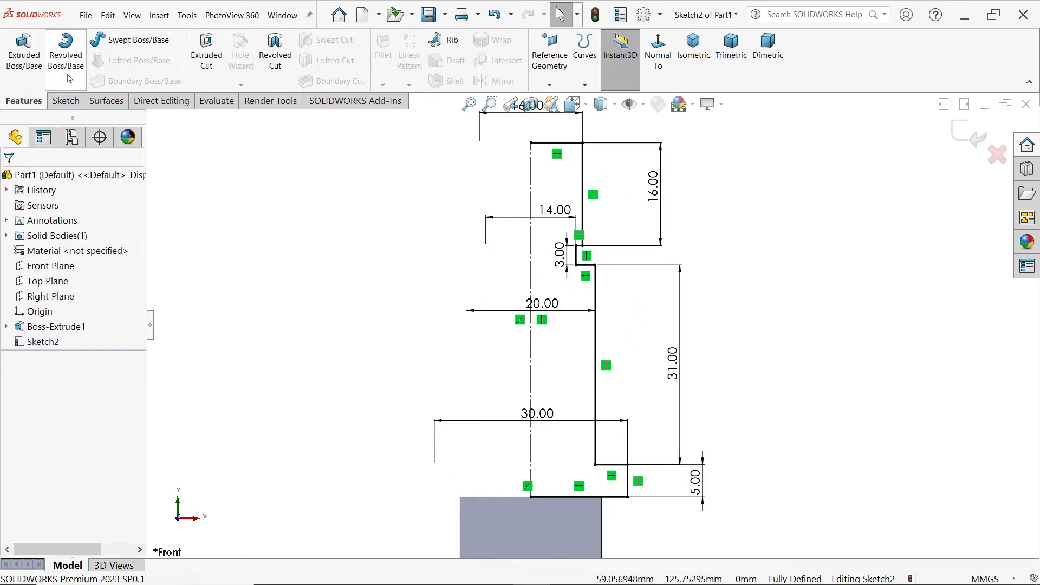
click(69, 65)
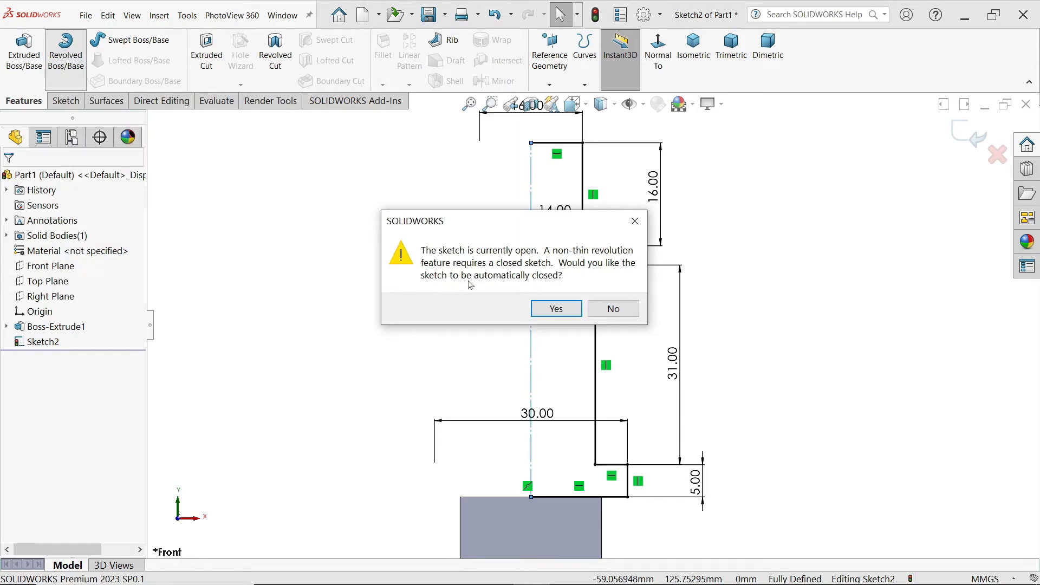
click(556, 308)
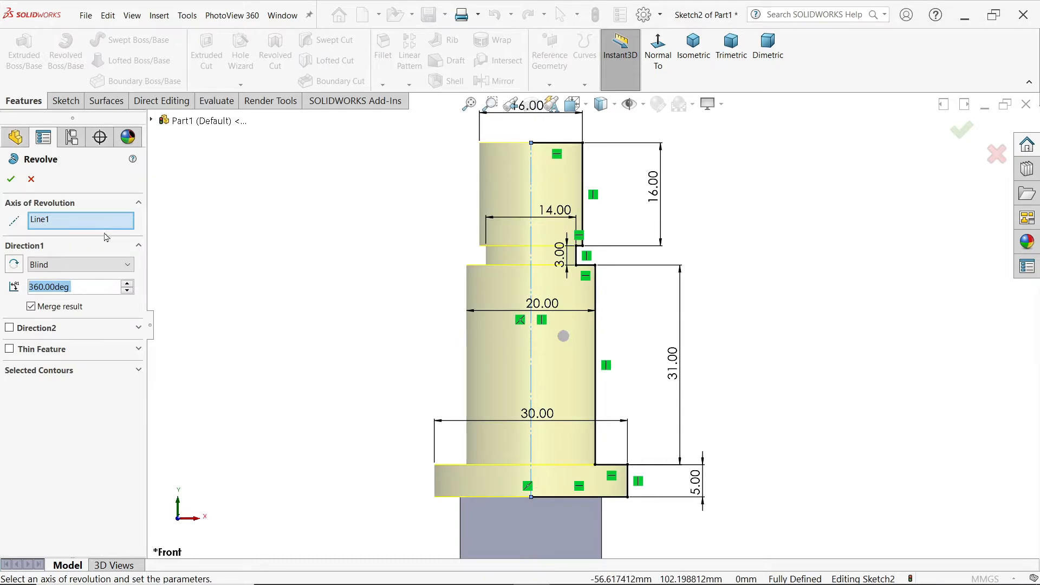
middle_drag(356, 256, 574, 282)
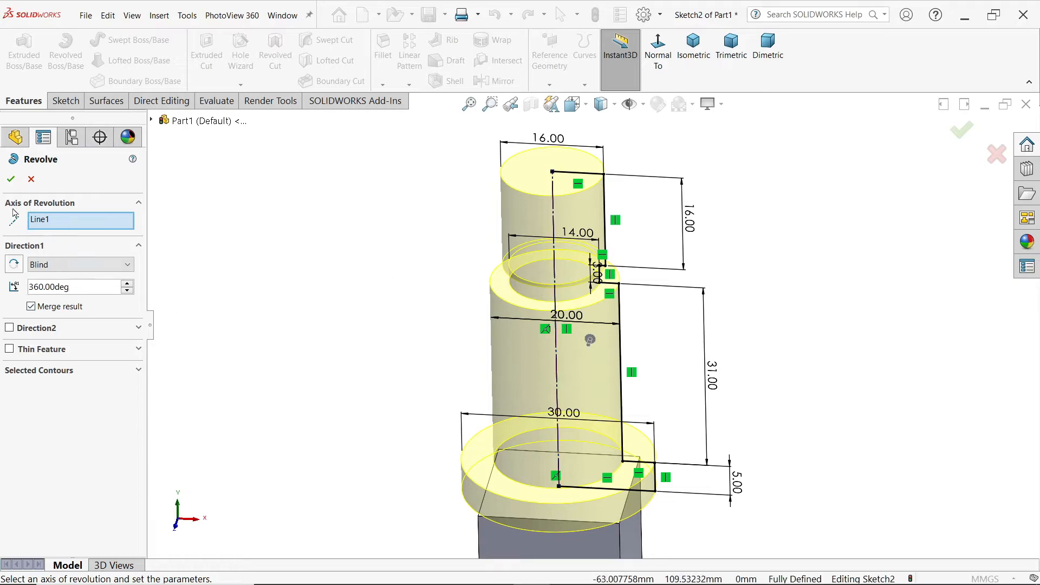
scroll(664, 239, up, 5)
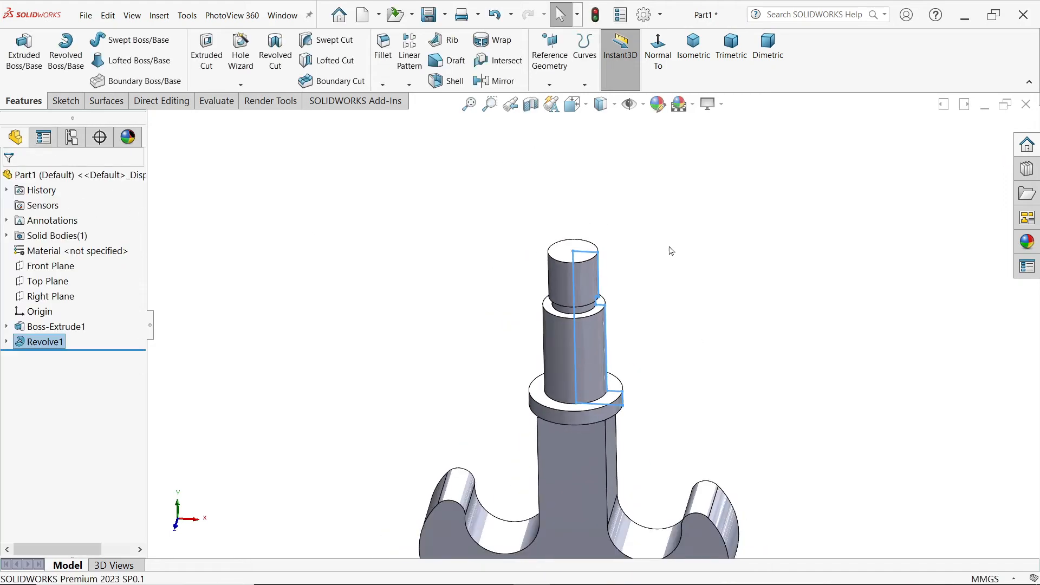
Step: Check the reference drawing and fillet the front and back outline edges of the hook body with a 6 mm radius
key(alt+Tab)
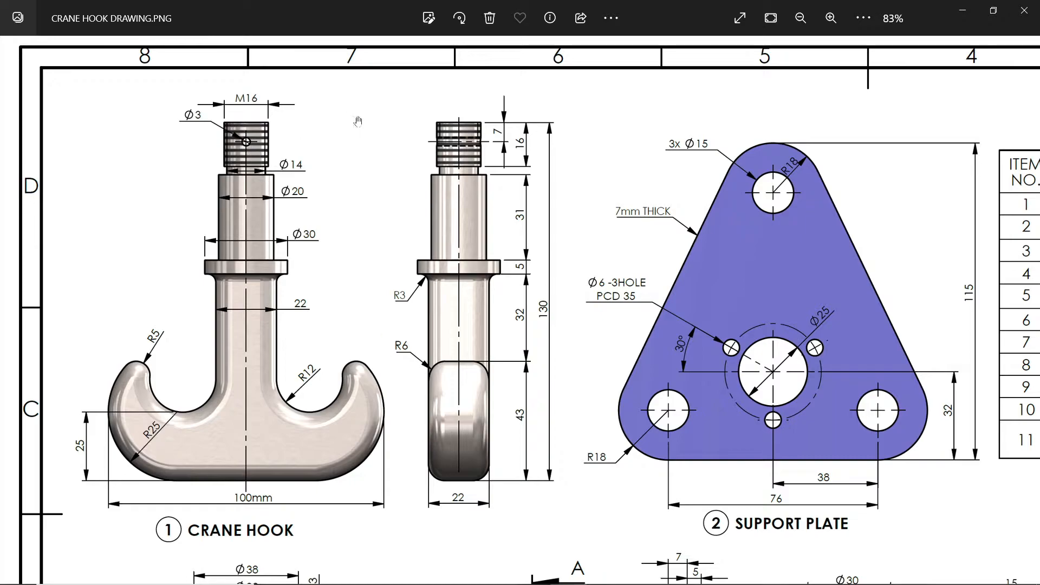
click(963, 11)
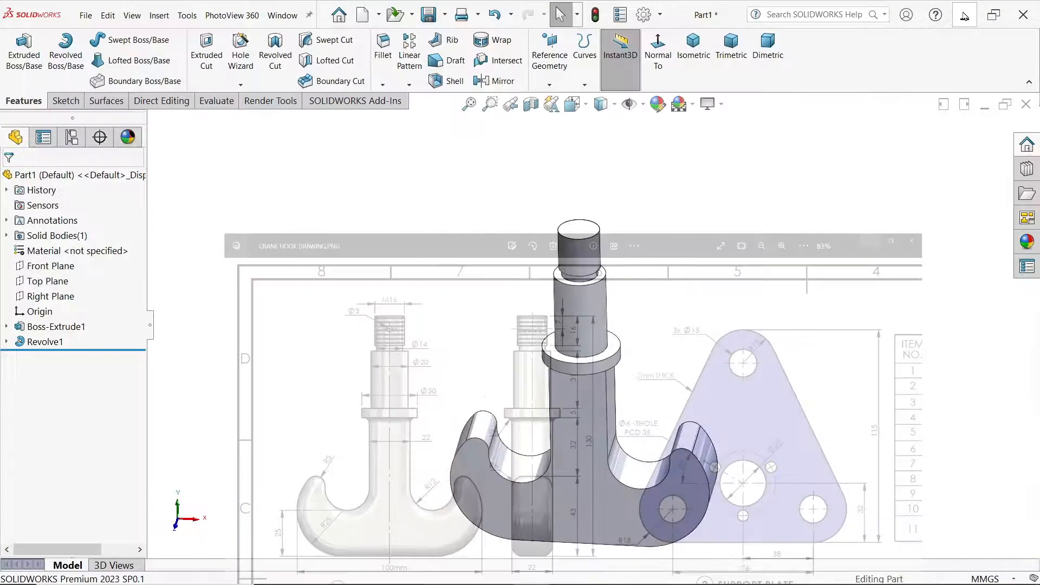
click(383, 51)
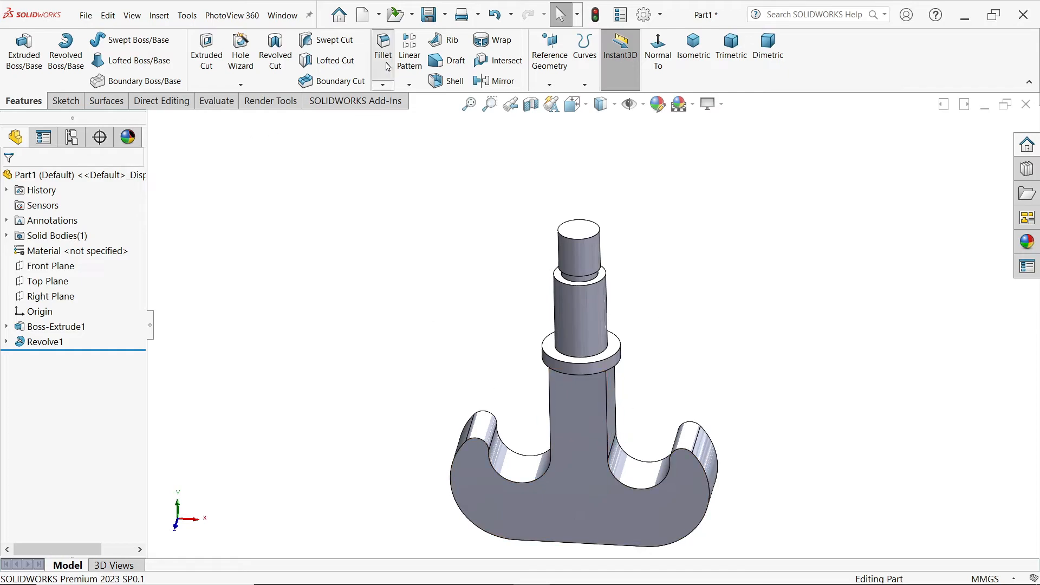
click(544, 479)
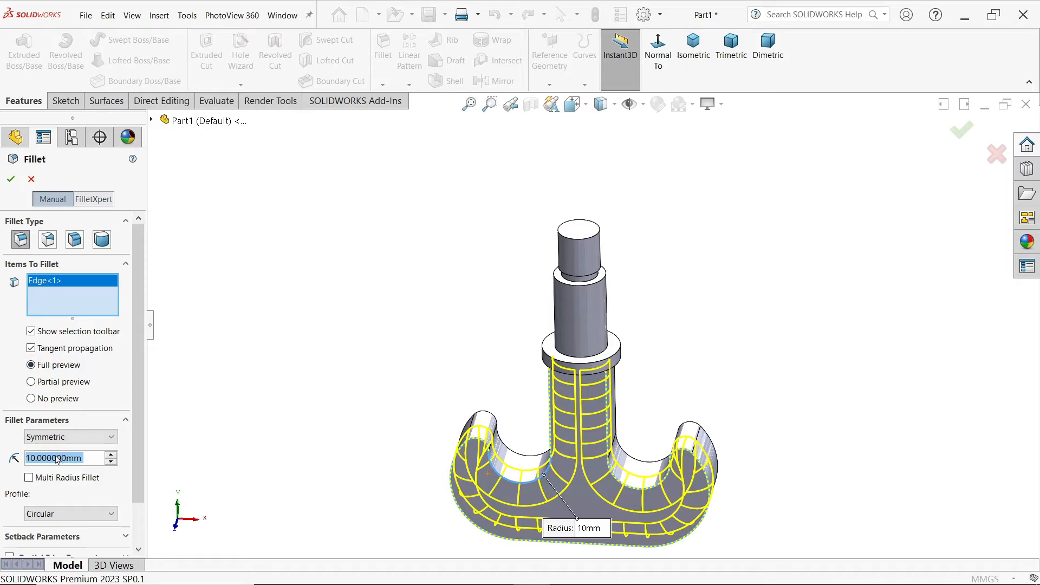
text(6)
key(Return)
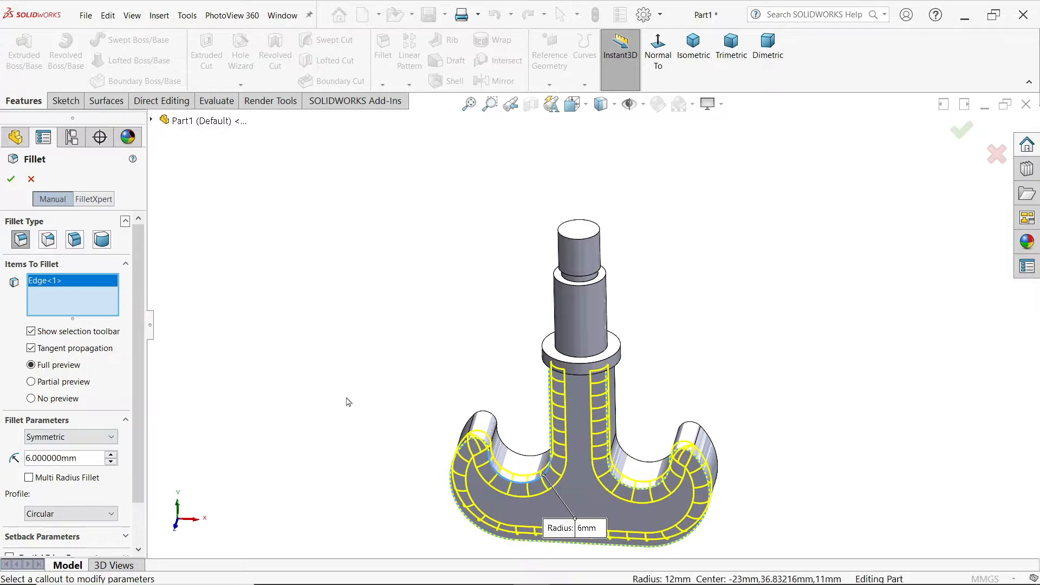
click(514, 463)
middle_drag(515, 463, 633, 421)
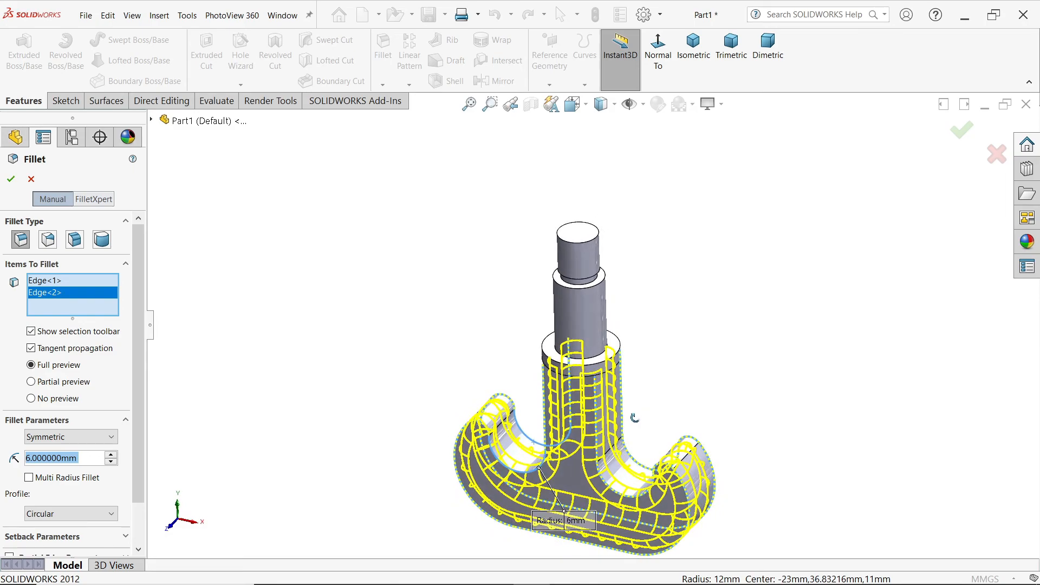
click(14, 181)
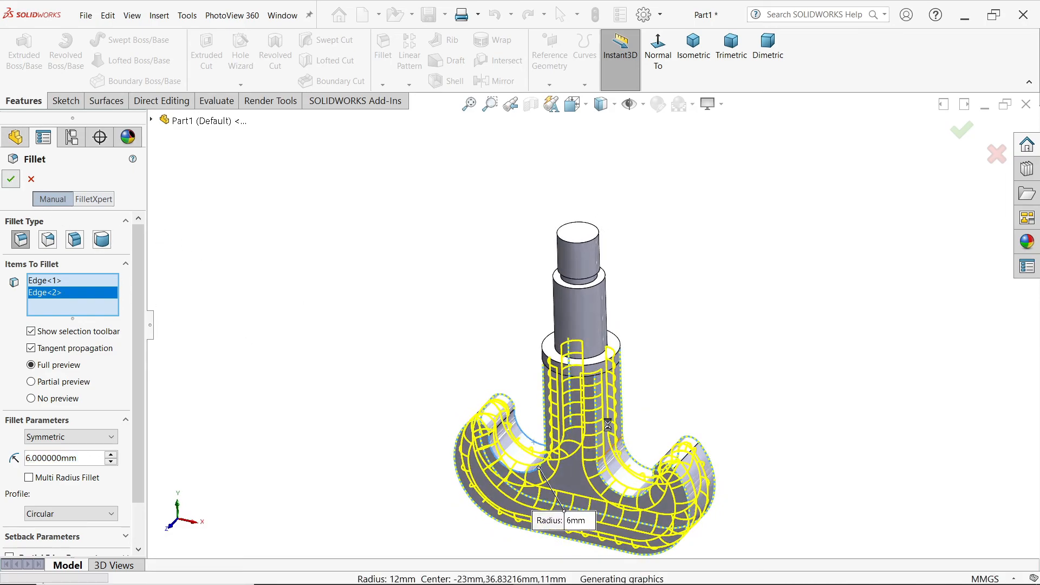
Step: Fillet the edge where the hook stem meets the underside of the flange with a 3 mm radius
scroll(592, 379, down, 5)
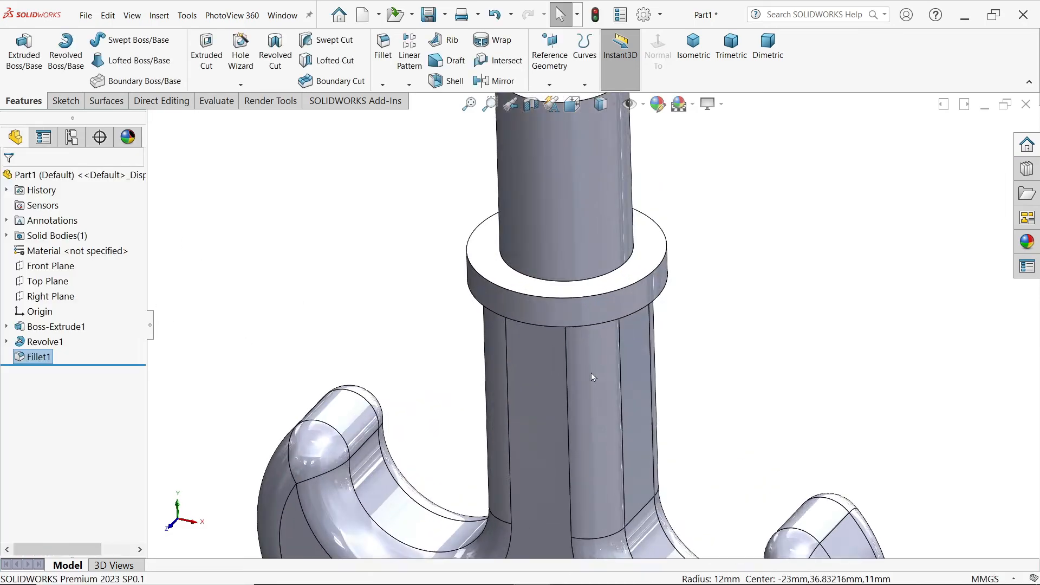
click(384, 54)
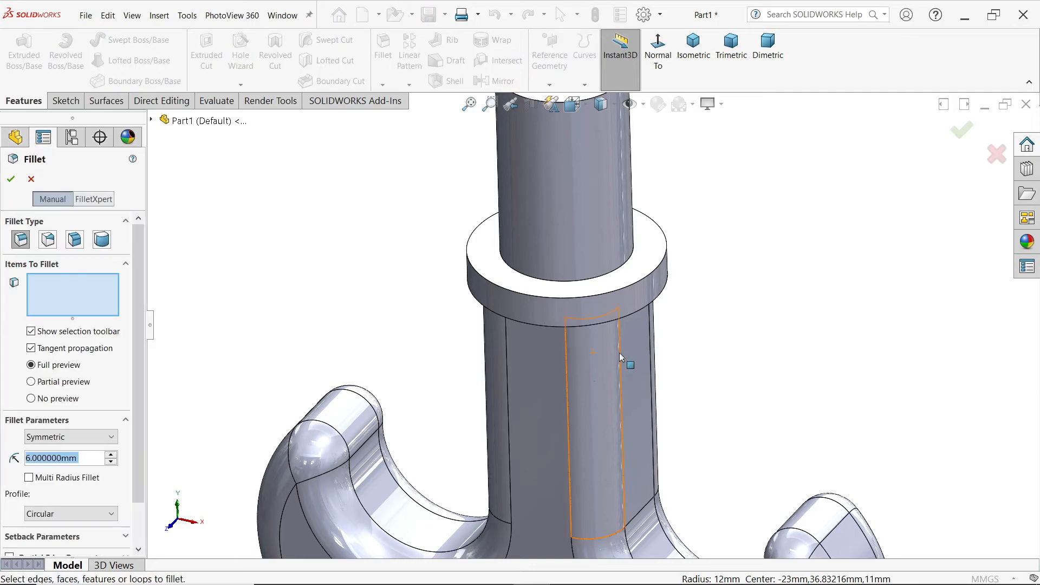
text(3)
key(Return)
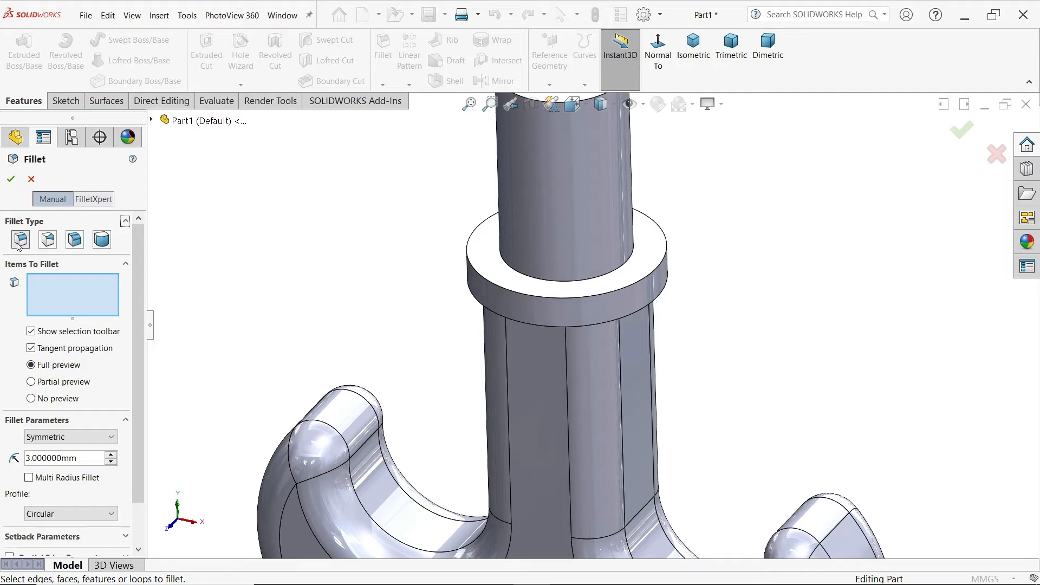
middle_drag(325, 386, 358, 254)
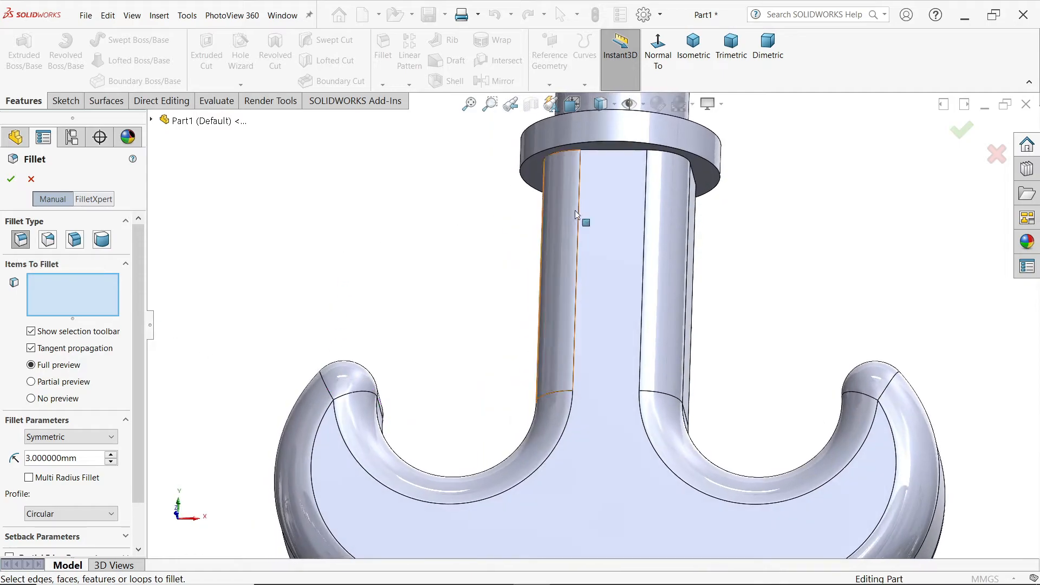
click(620, 154)
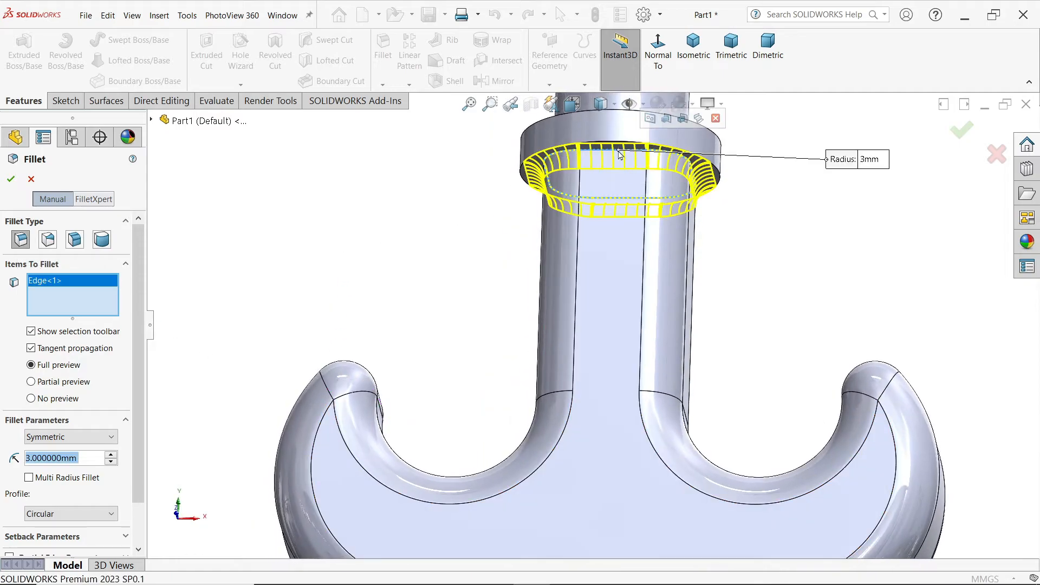
click(9, 180)
scroll(524, 252, up, 5)
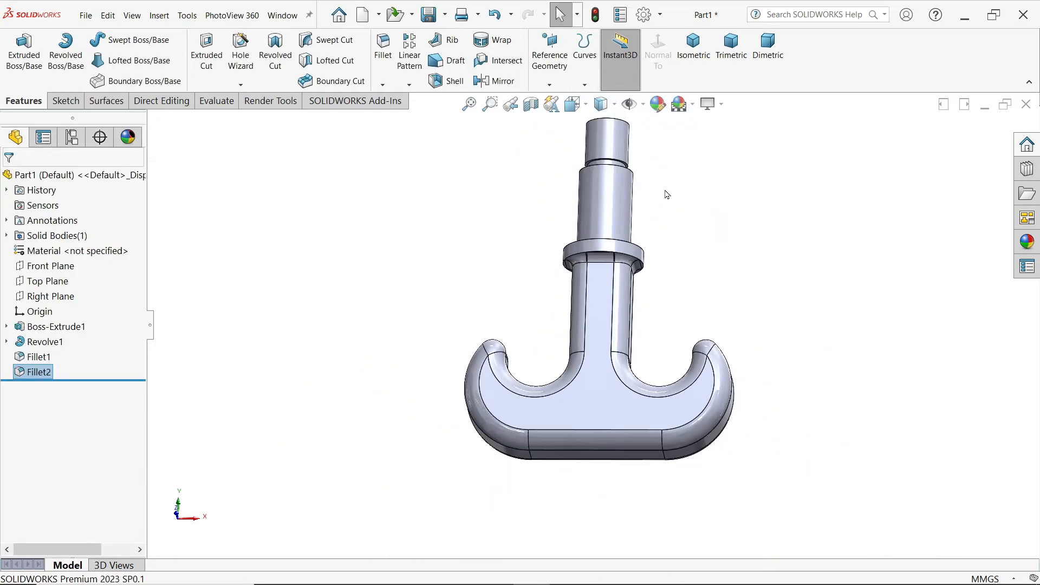
scroll(614, 153, down, 3)
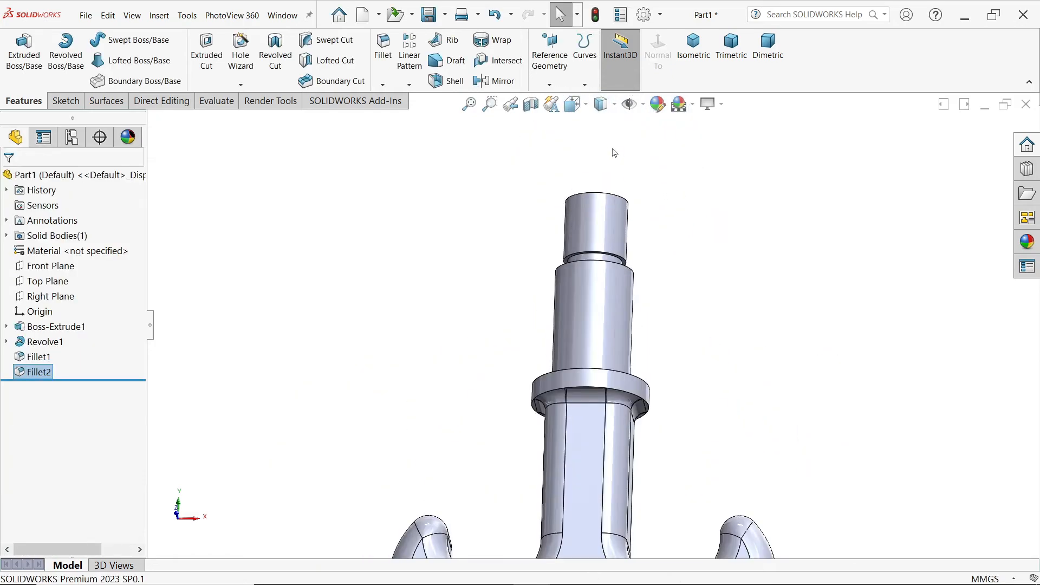
click(689, 64)
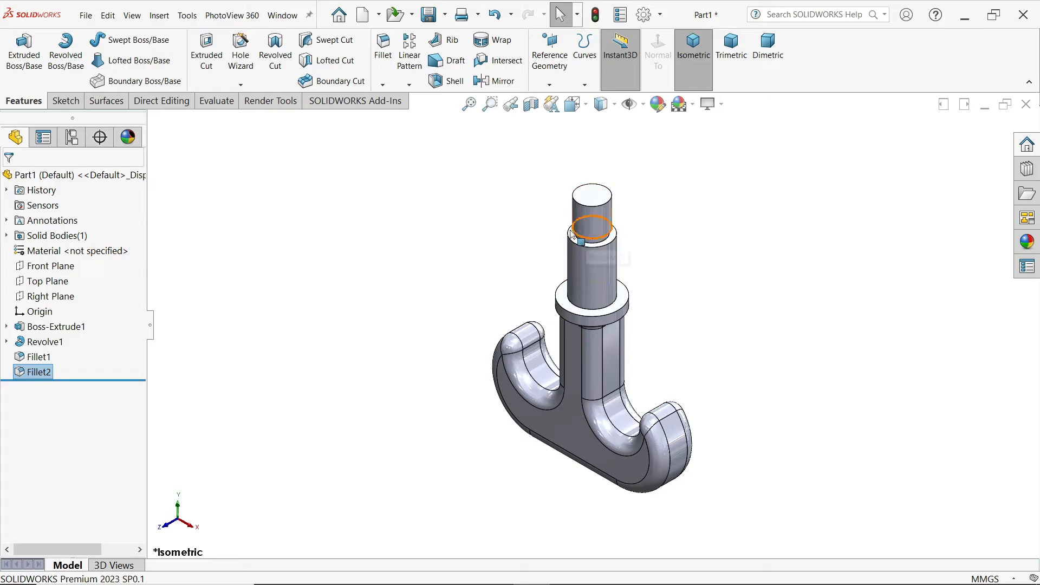
click(63, 267)
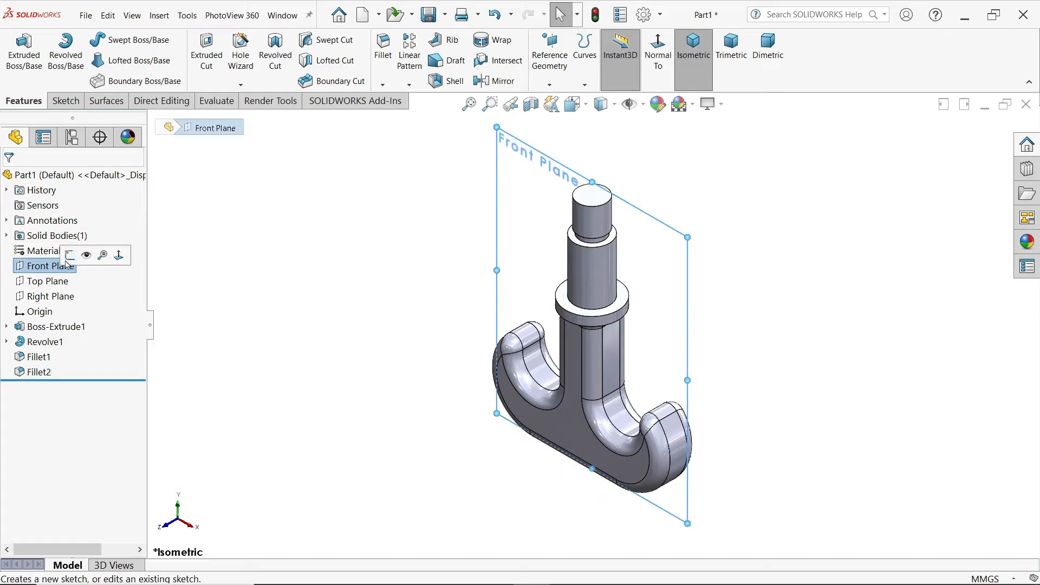
click(294, 248)
Step: Add an ISO machine-thread M16 cosmetic thread, Up to Next, from the top circular edge of the shank's upper end
scroll(608, 192, down, 6)
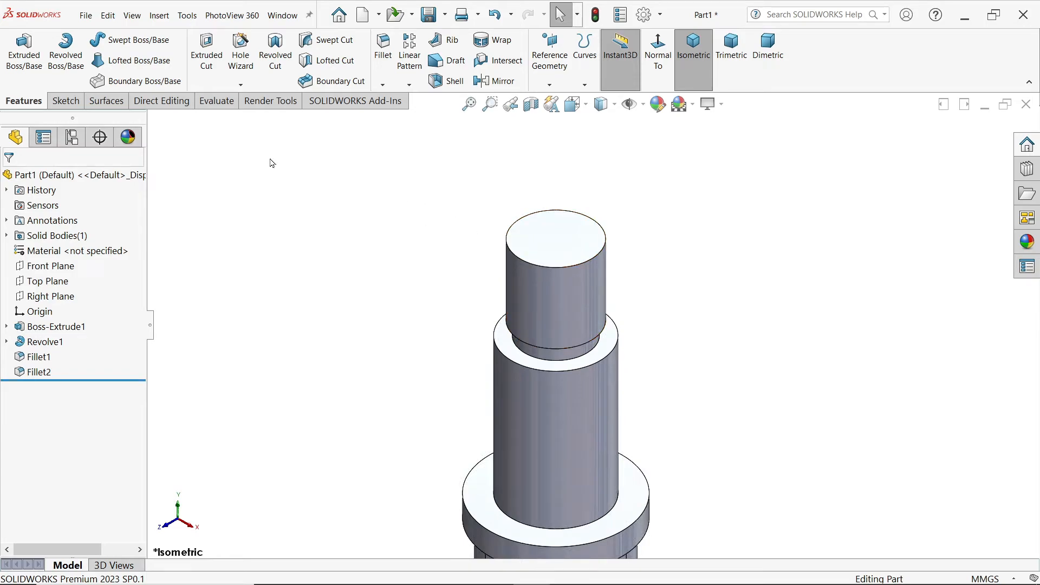
click(168, 21)
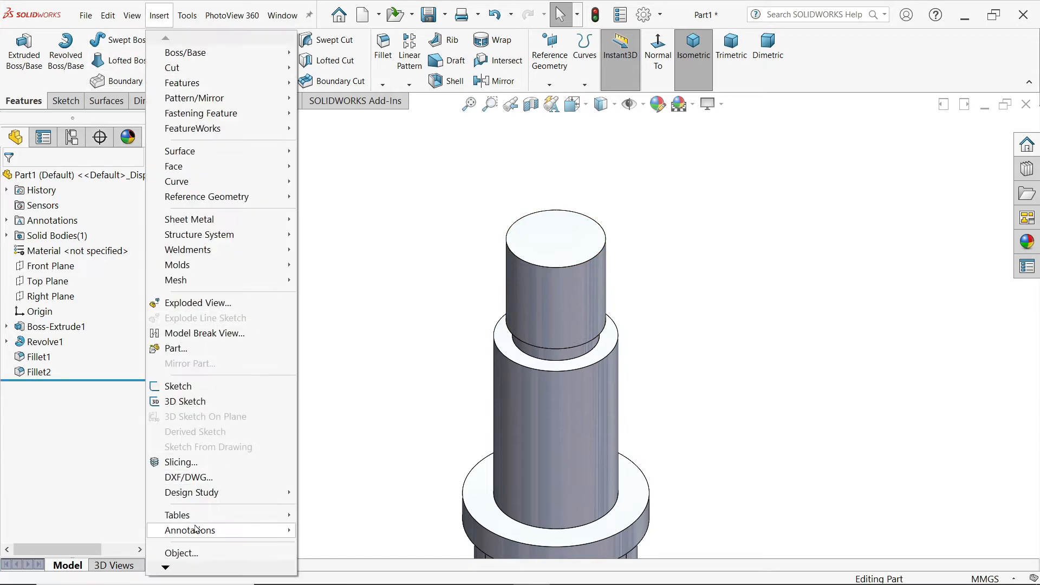
mouse_move(193, 534)
click(365, 468)
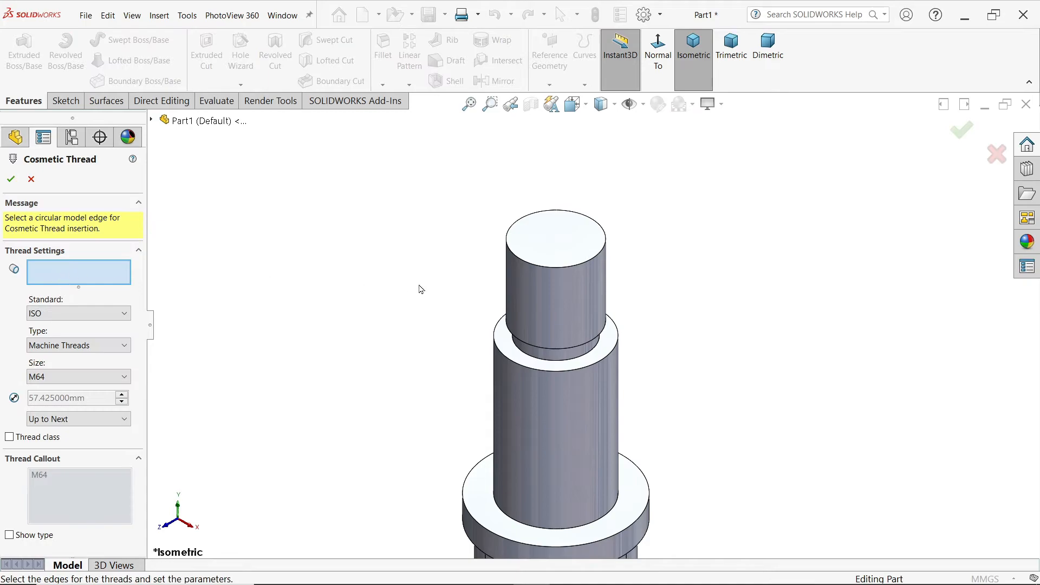
click(503, 277)
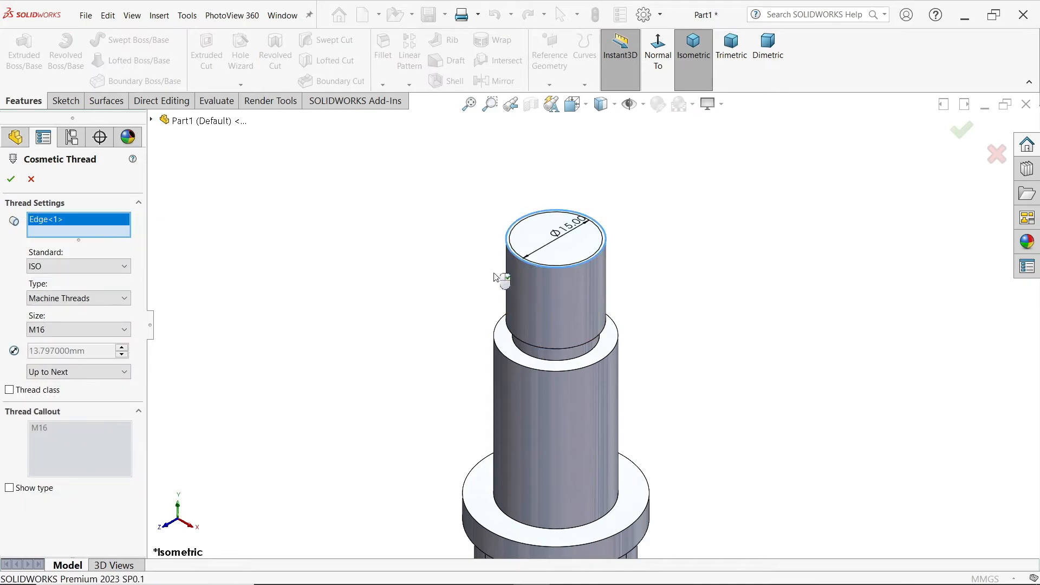
click(100, 268)
click(101, 267)
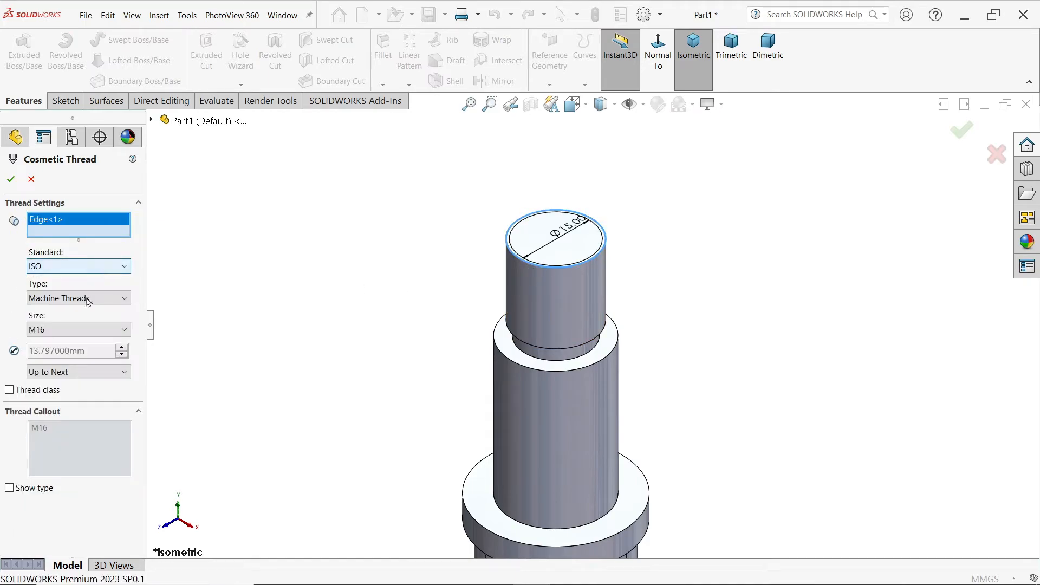
click(81, 299)
click(82, 309)
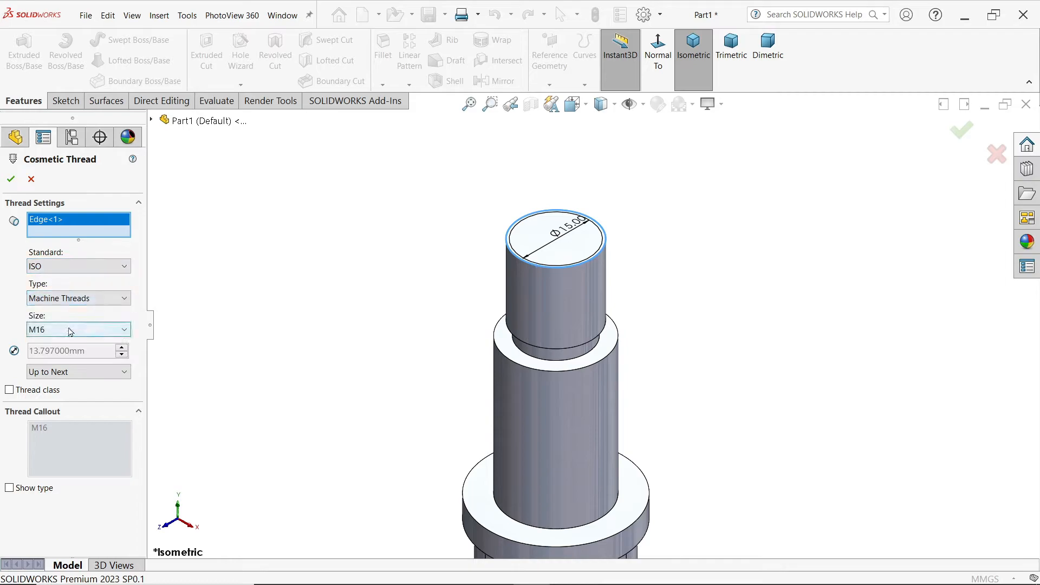
click(70, 330)
click(70, 330)
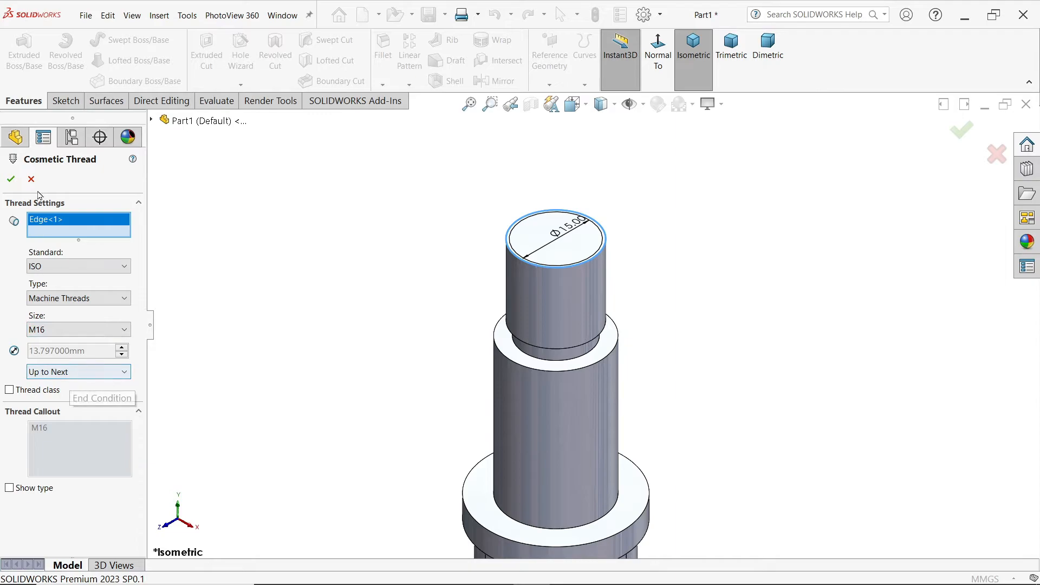
click(11, 179)
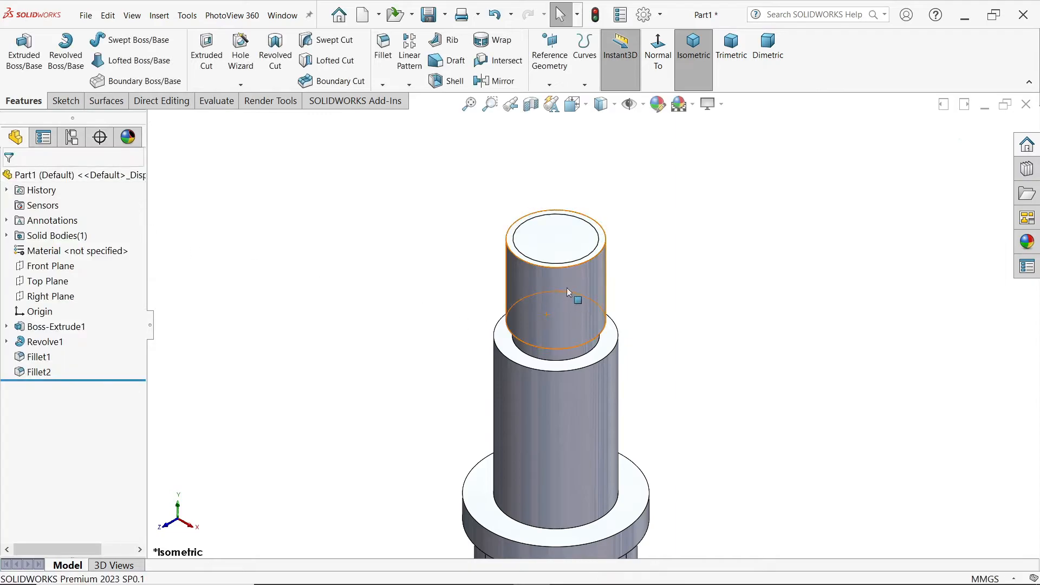
Step: Enable shaded cosmetic threads in the document's detailing properties
click(644, 15)
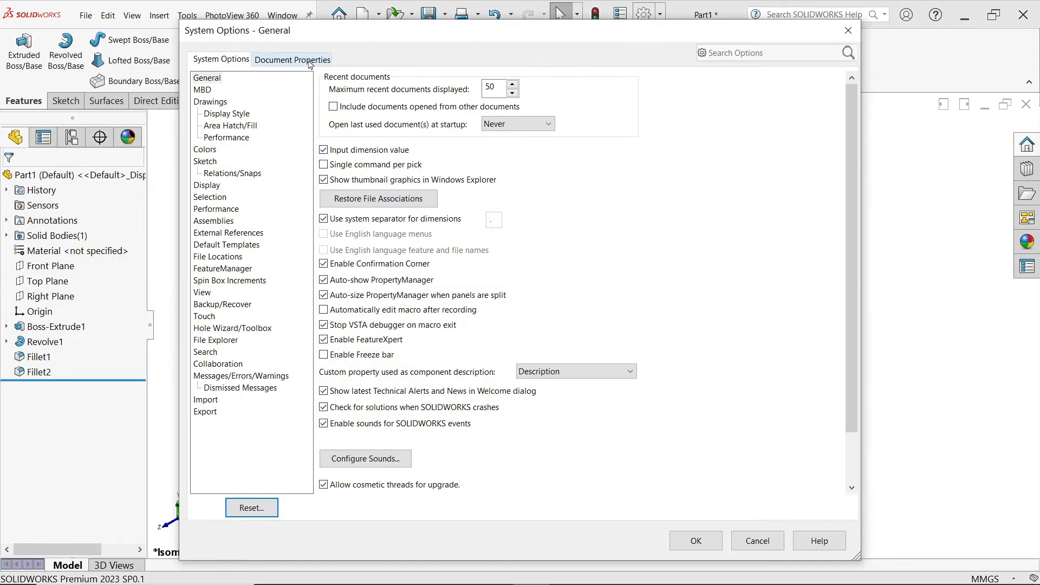
click(310, 62)
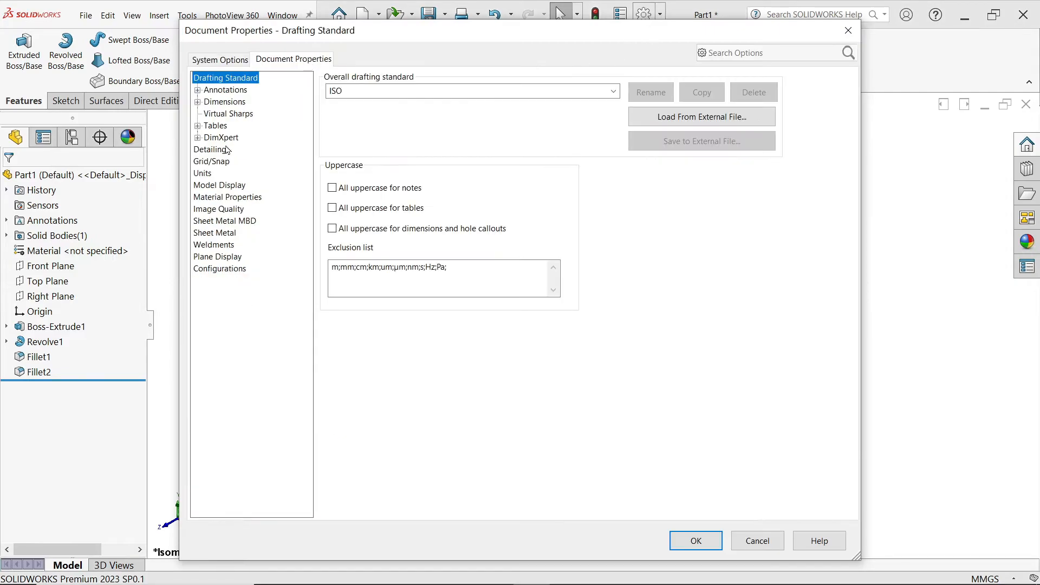
click(210, 150)
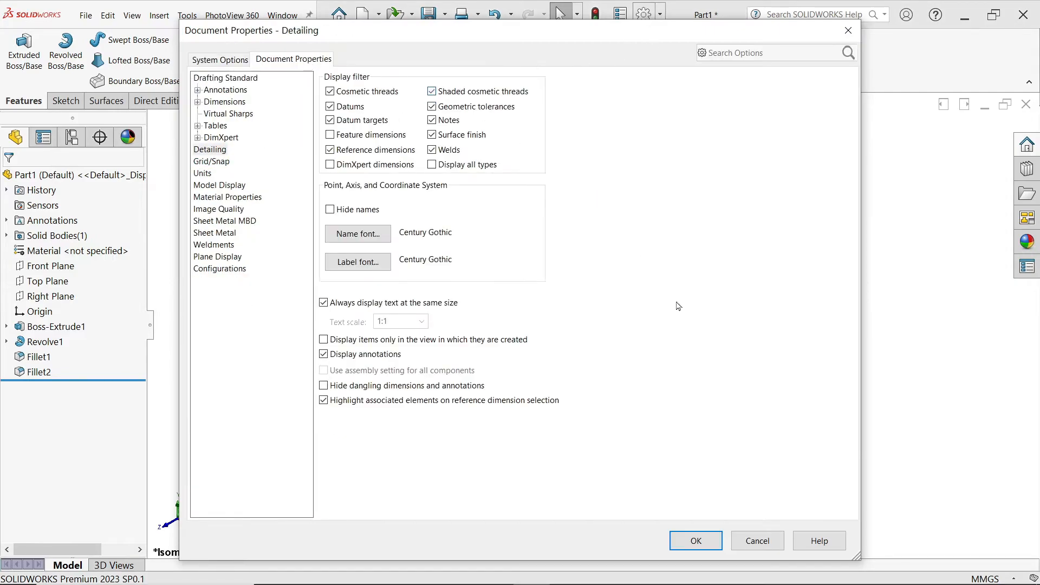
click(682, 544)
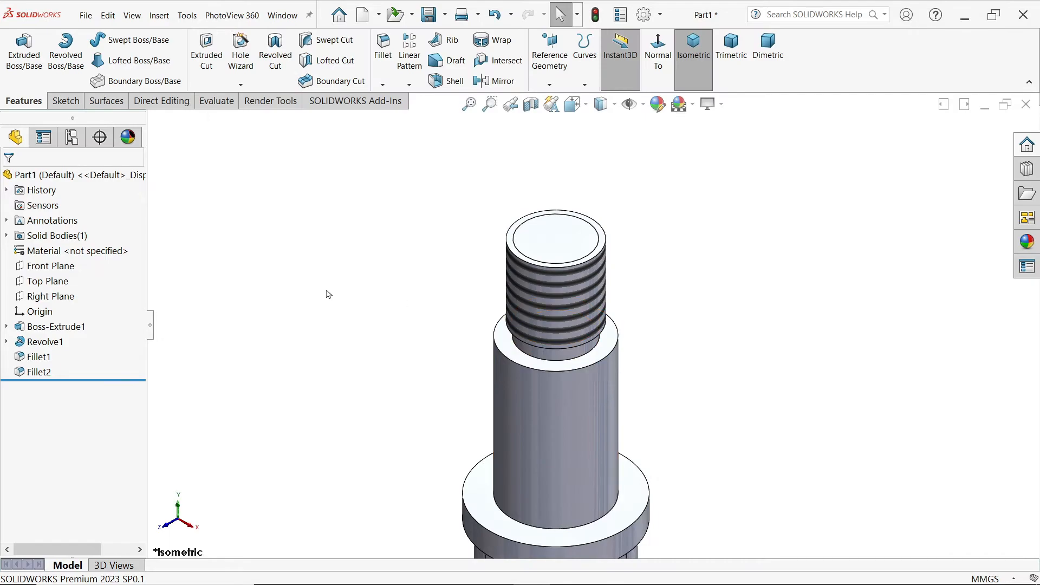
Step: Start a sketch on the Front Plane and draw a 3 mm diameter circle centred on the threaded shank's axis
click(70, 267)
click(77, 252)
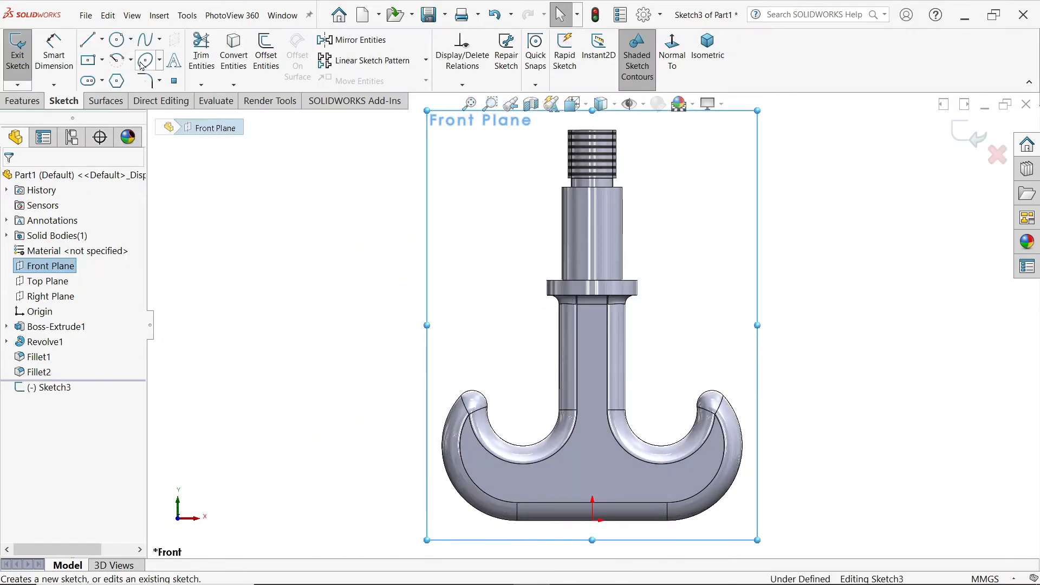
click(118, 40)
scroll(592, 169, down, 3)
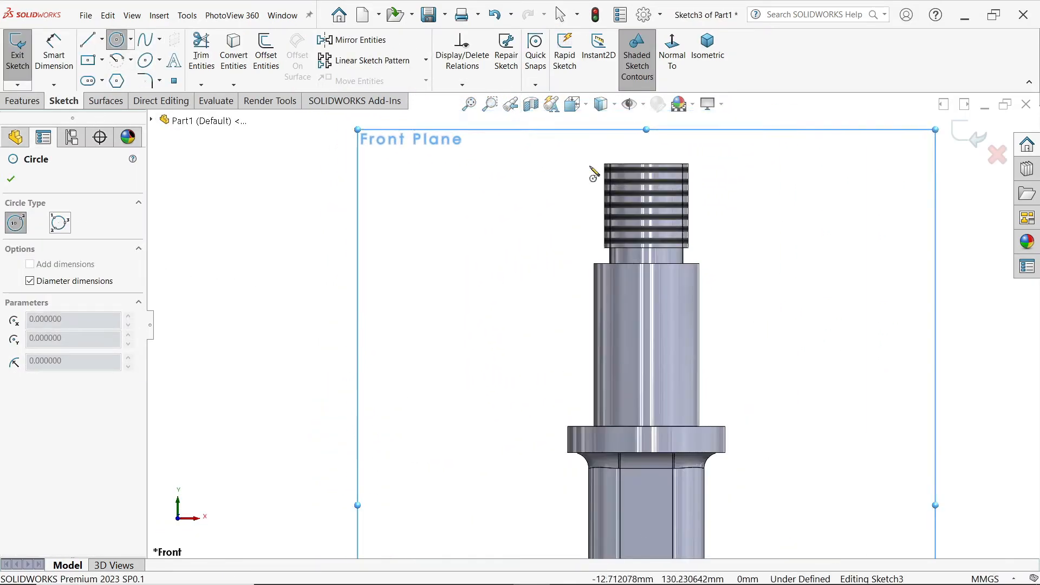
click(646, 189)
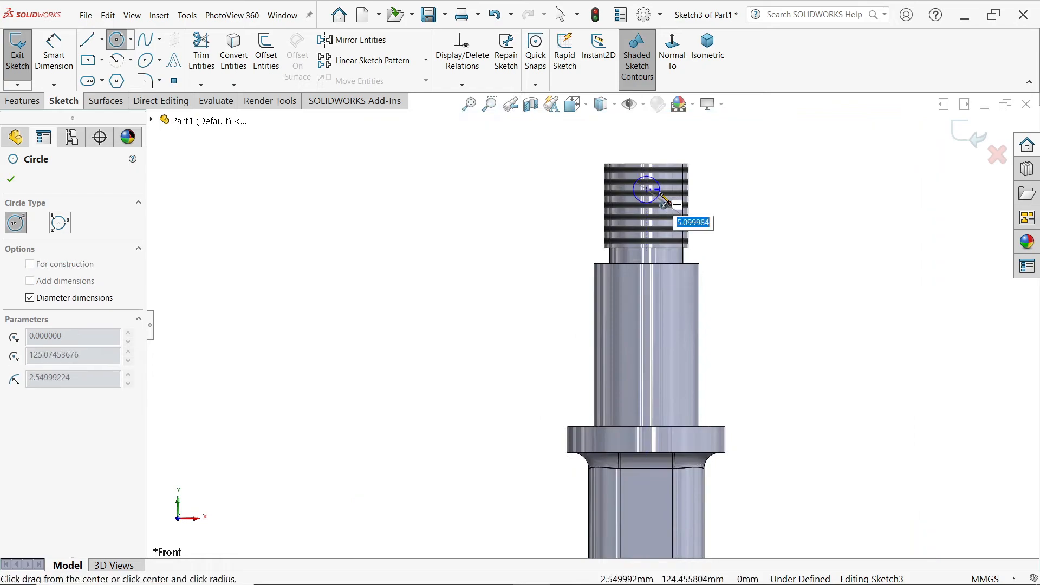
text(3)
key(Return)
key(Escape)
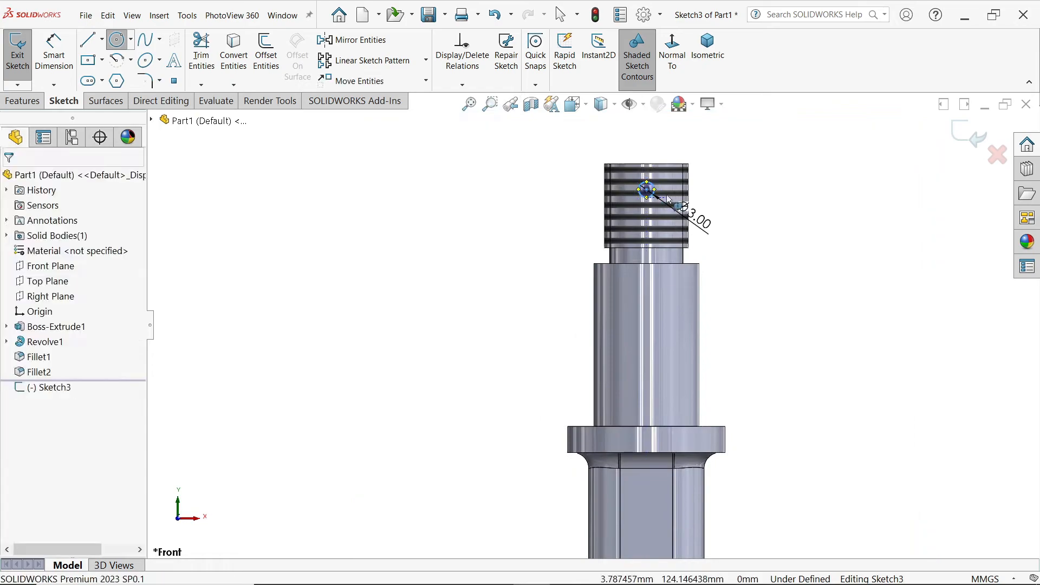
Step: Dimension the distance from the circle's centre to the shank's top edge as 7 mm
click(54, 54)
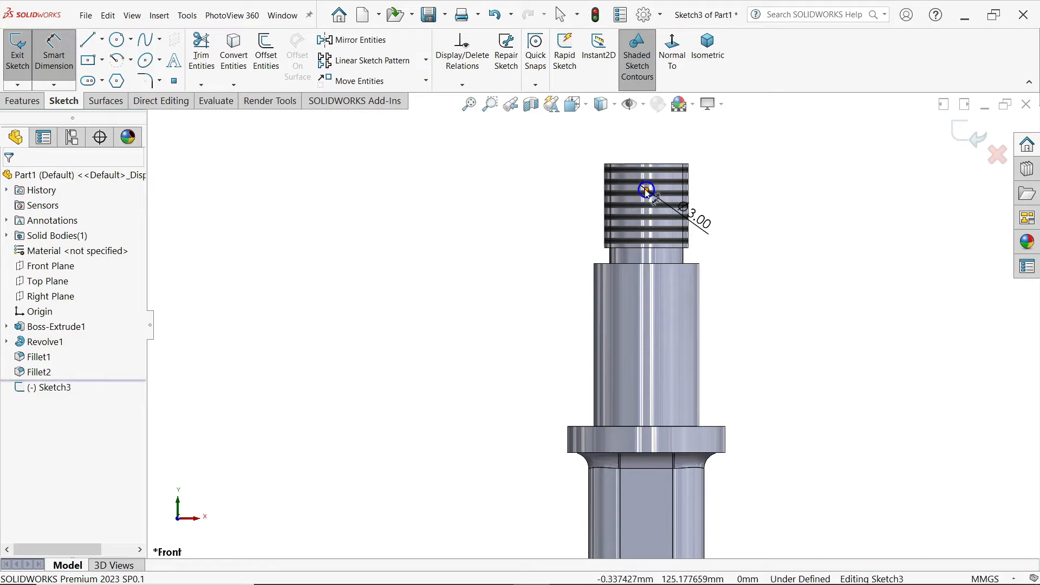
click(646, 189)
click(665, 168)
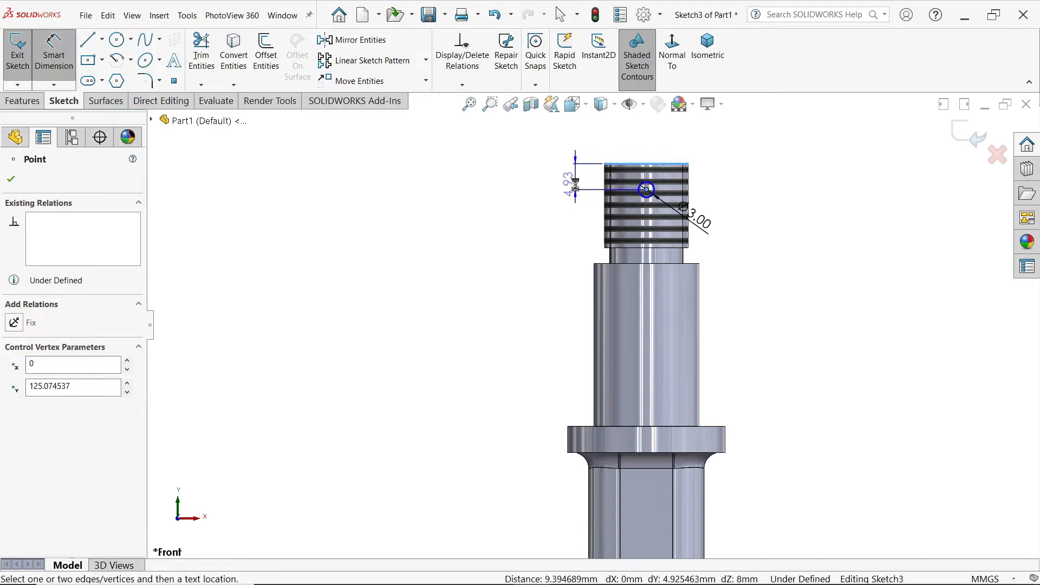
click(569, 185)
text(7)
key(Return)
key(Escape)
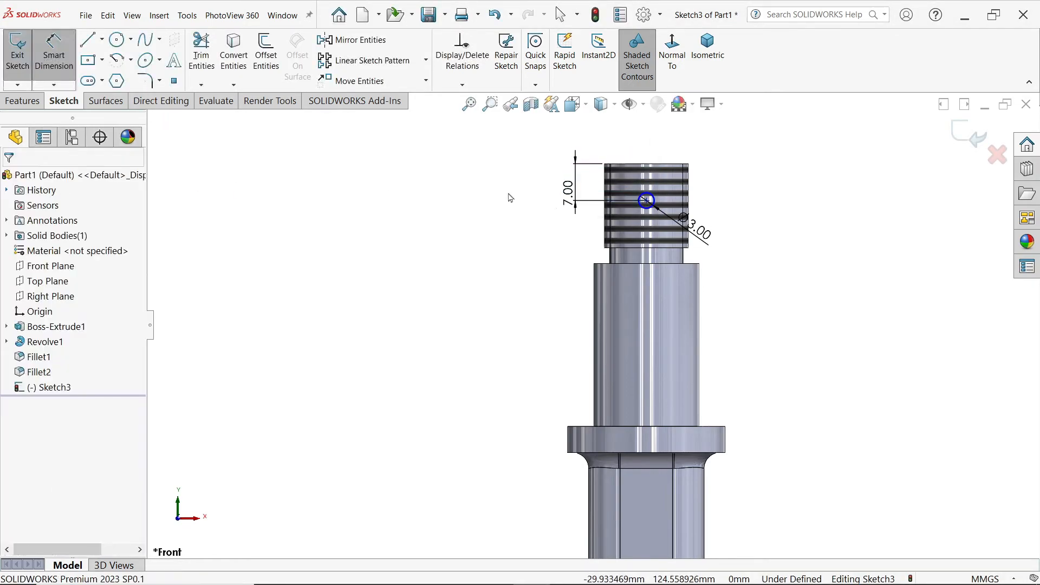
Step: Add a Vertical relation between the 3 mm circle's centre and the origin
key(Escape)
click(646, 201)
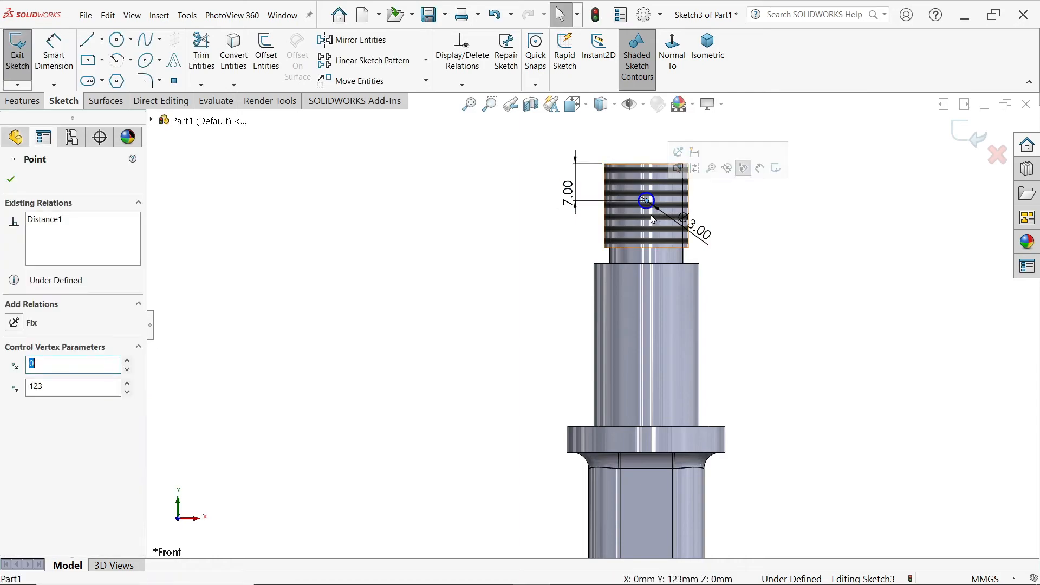
scroll(673, 257, up, 6)
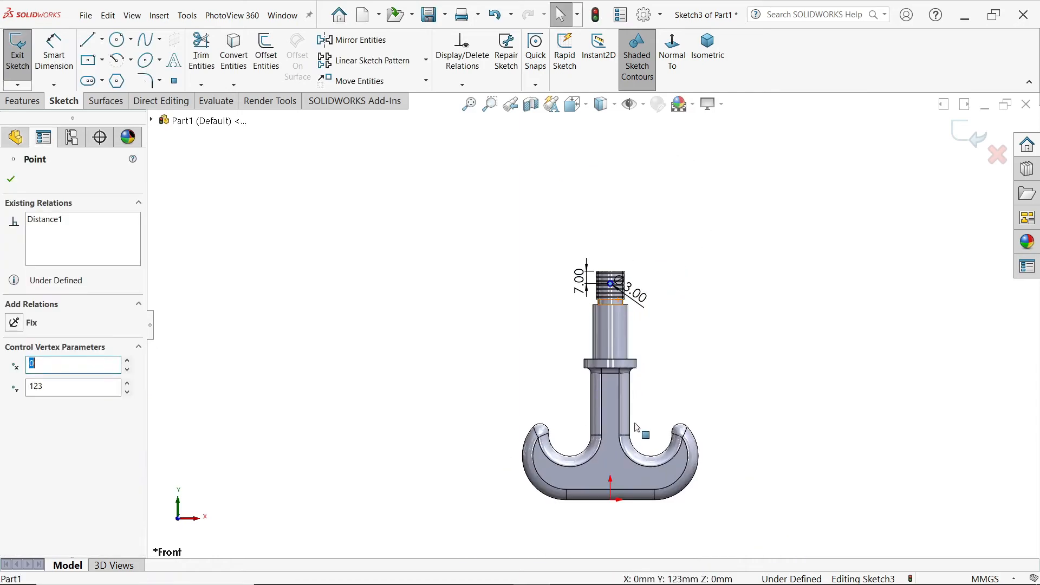
ctrl+click(611, 501)
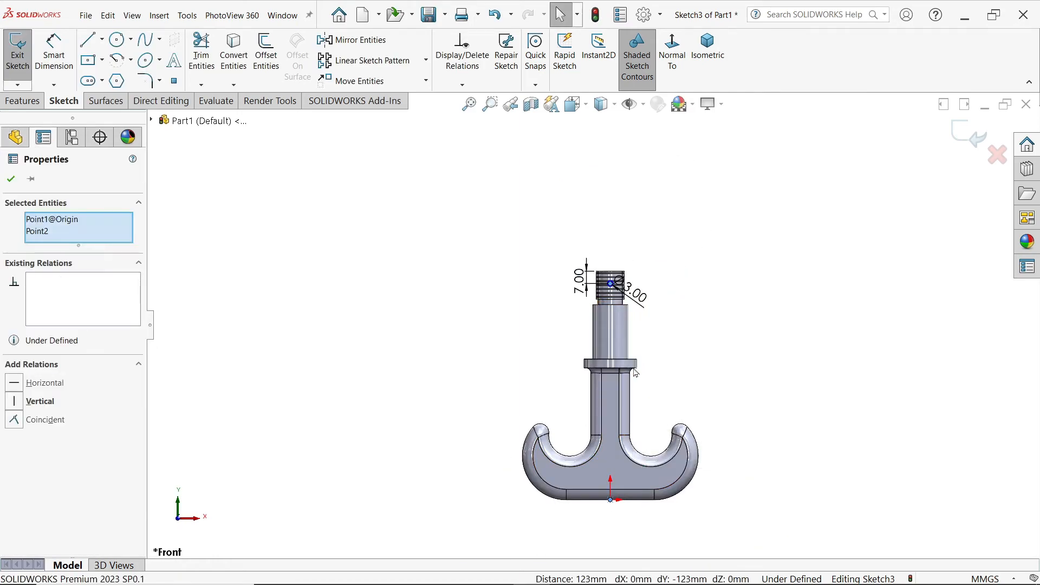
click(42, 412)
scroll(636, 279, down, 5)
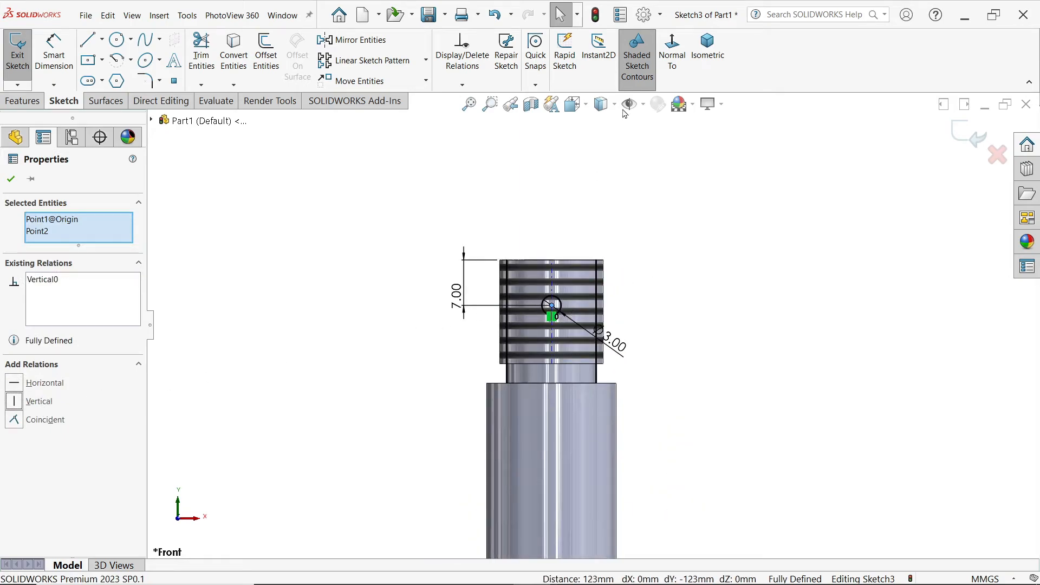
Step: Cut-extrude the 3 mm circle through the threaded shank with the Through All - Both end condition
click(705, 48)
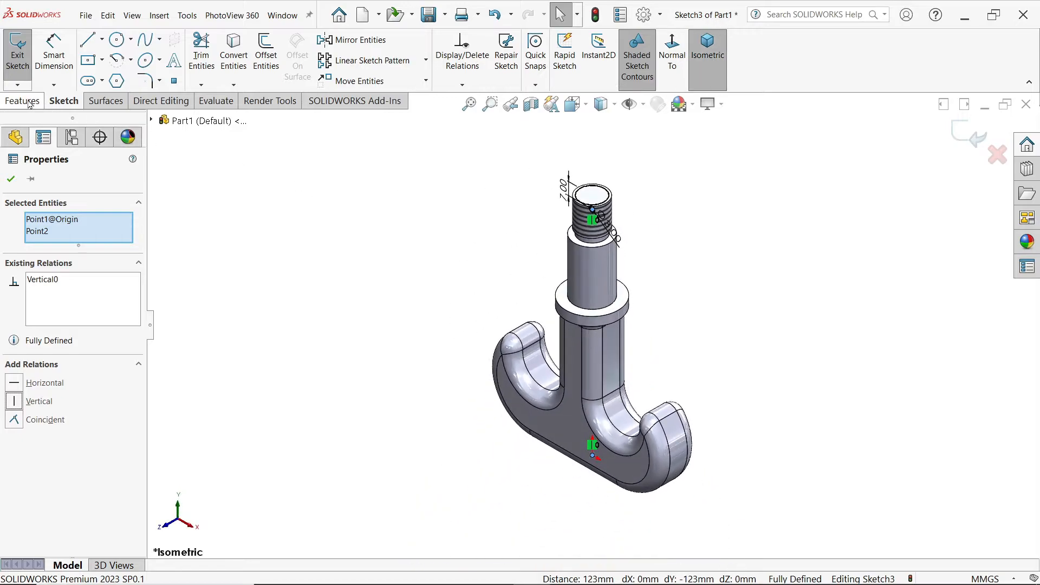
click(29, 103)
click(206, 54)
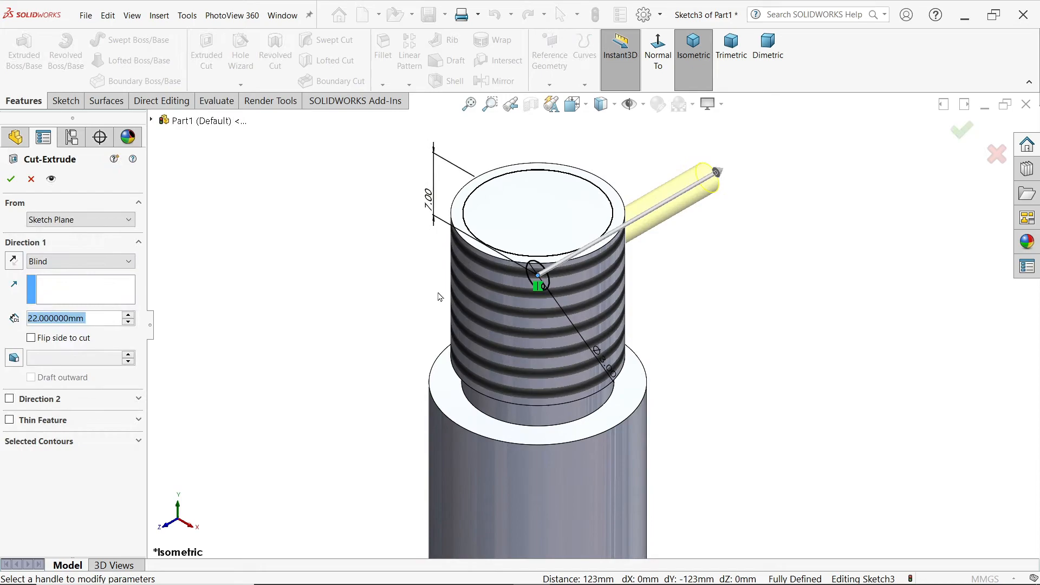
click(66, 259)
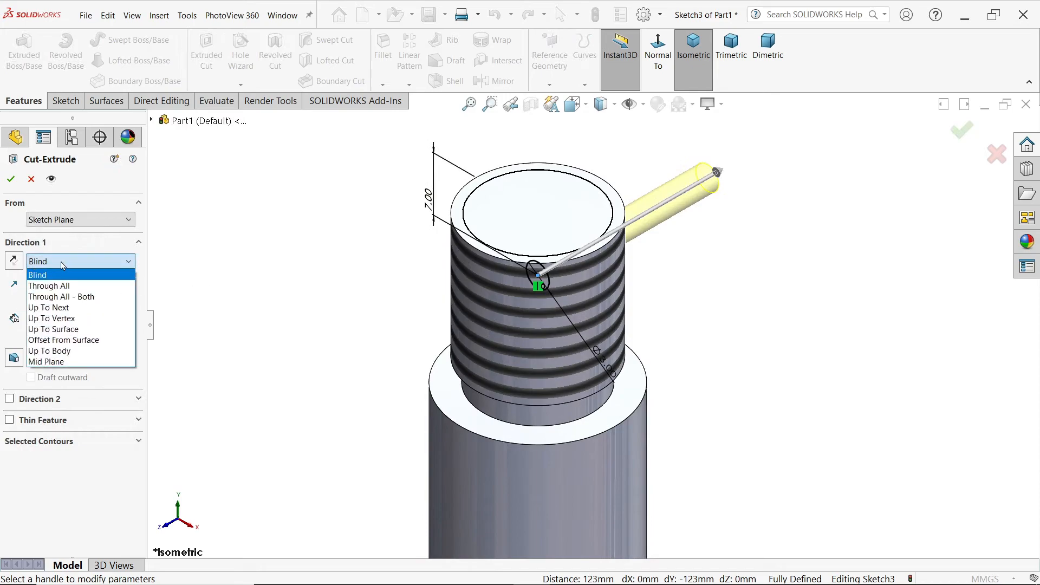
click(93, 297)
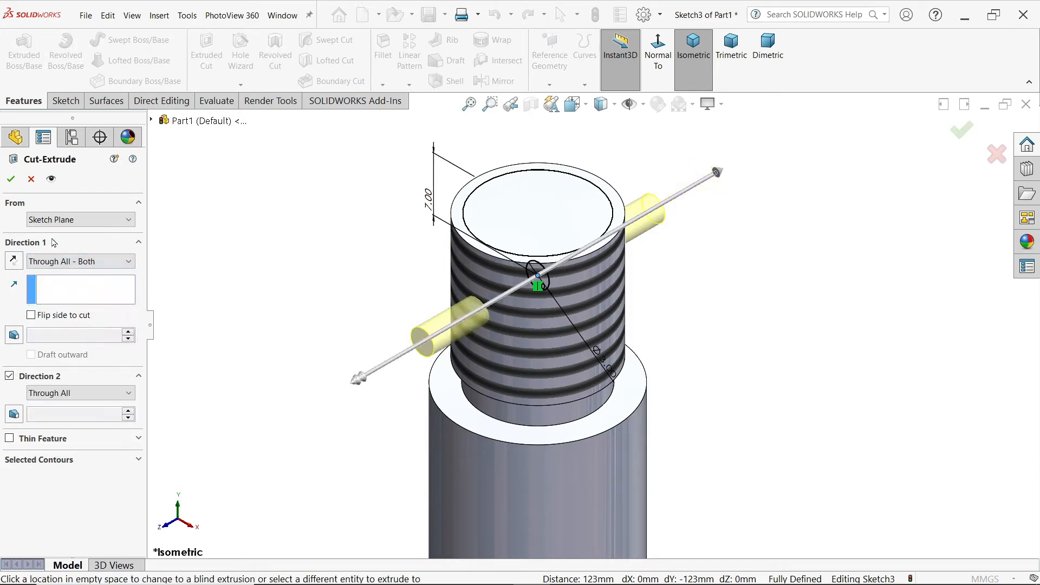
click(11, 178)
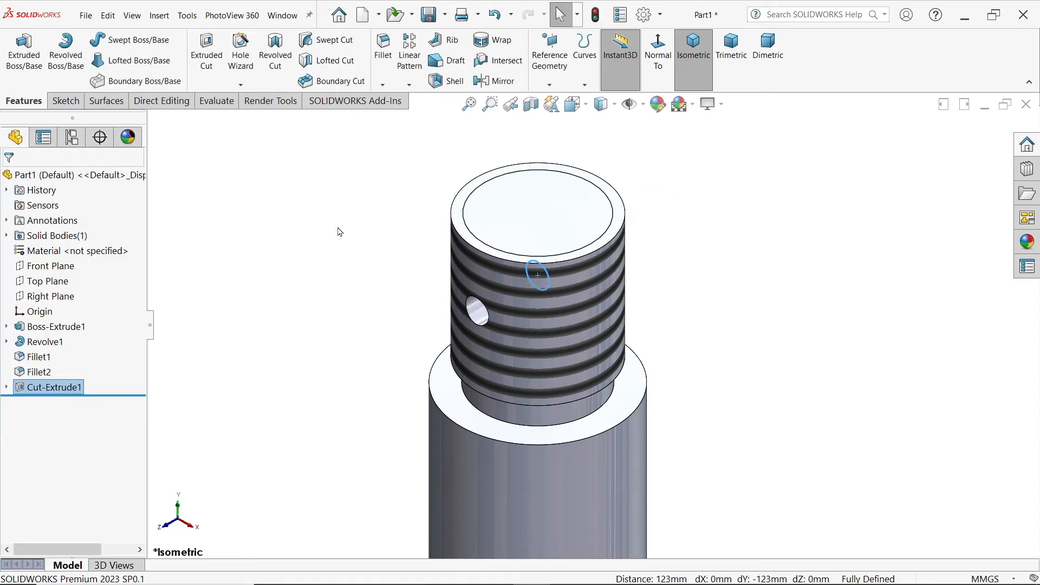
click(339, 232)
scroll(413, 281, up, 11)
scroll(577, 408, down, 3)
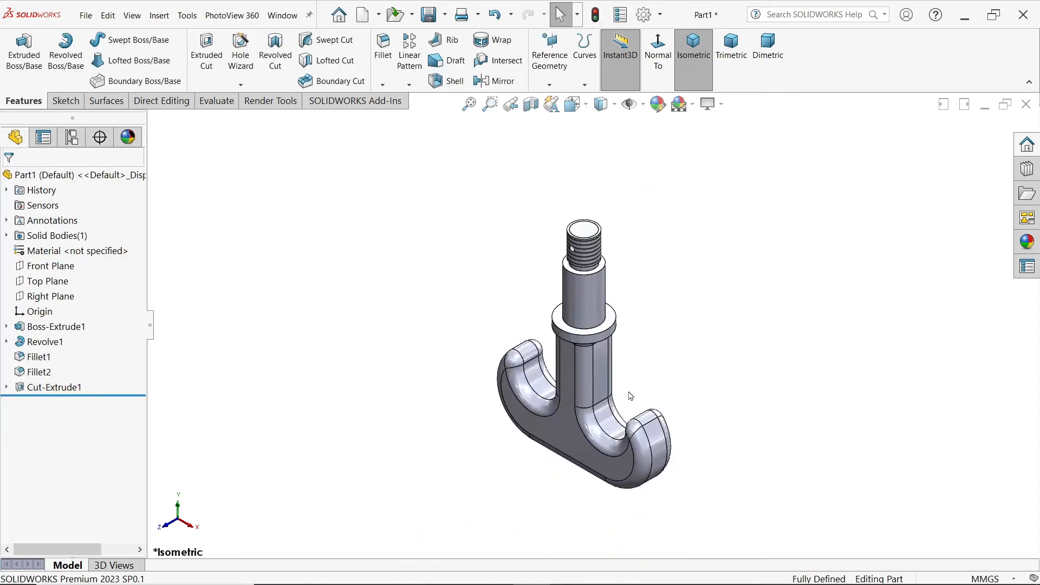
scroll(630, 396, down, 2)
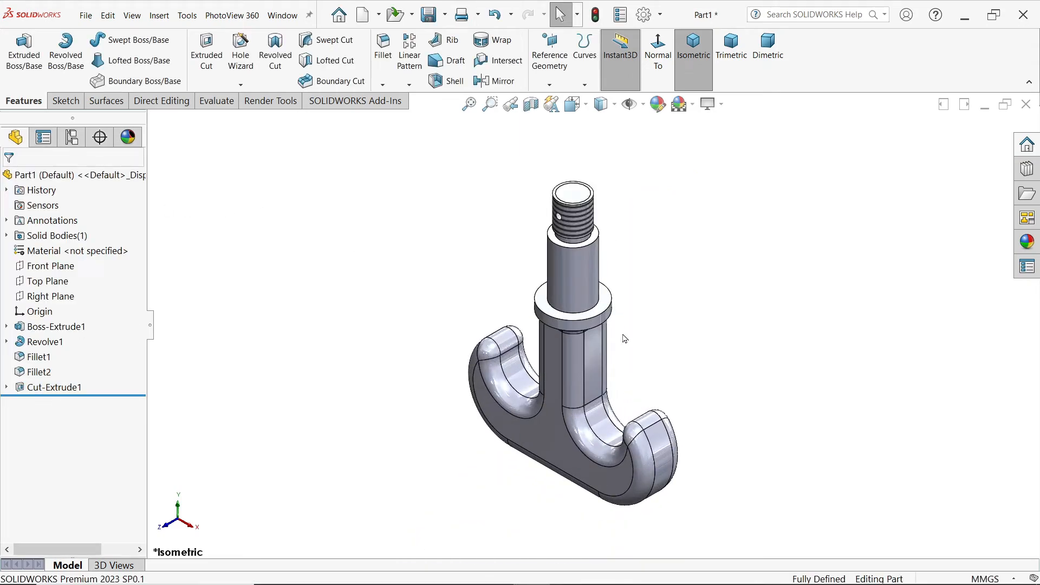
Step: Assign Plain Carbon Steel from the material library to the hook part
right_click(93, 255)
click(159, 265)
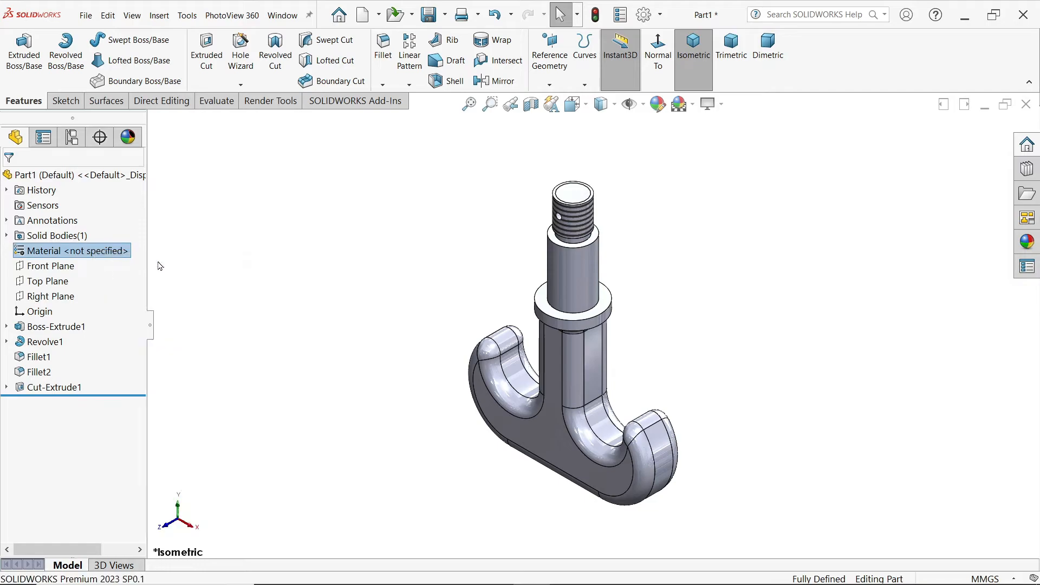
drag(444, 220, 443, 349)
click(341, 308)
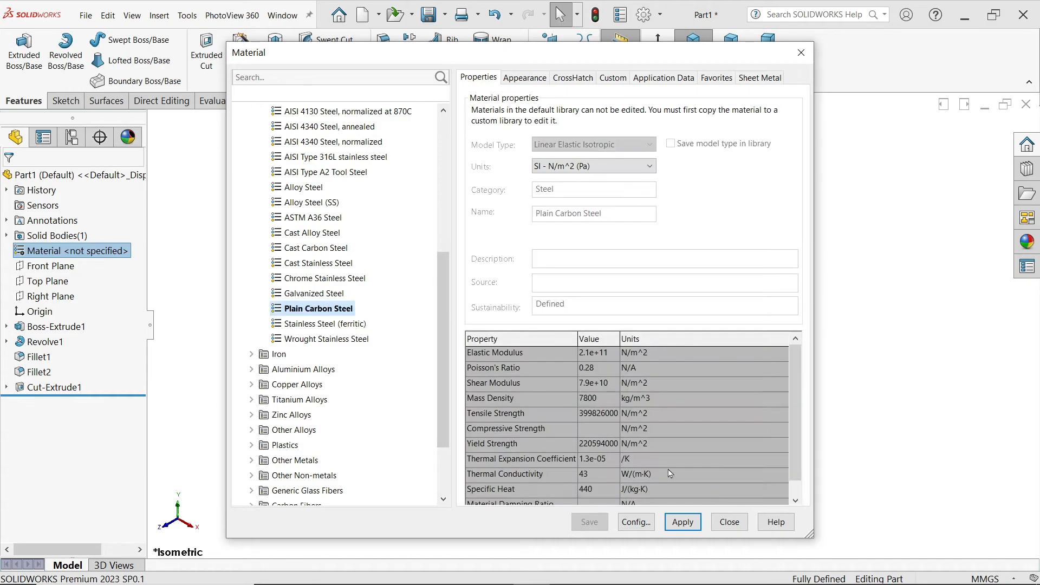
click(681, 522)
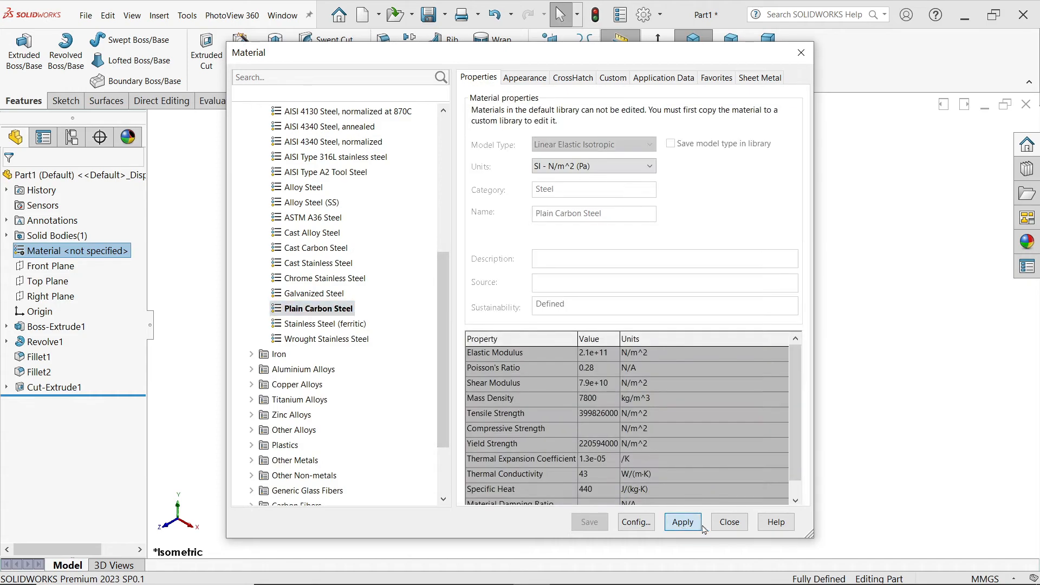
click(731, 522)
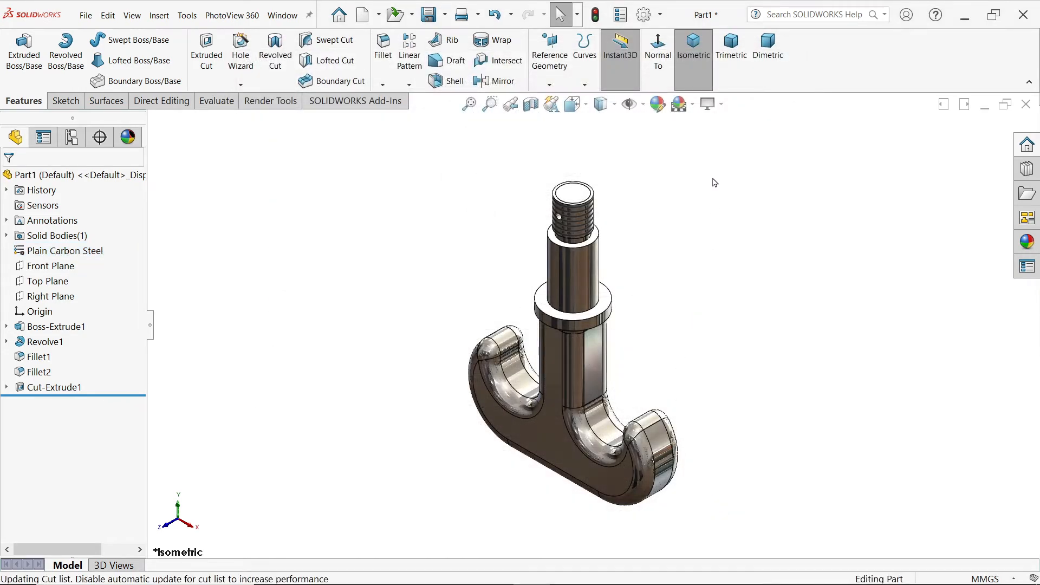
Step: Apply the brushed steel metal appearance to the whole hook
middle_drag(702, 413, 705, 276)
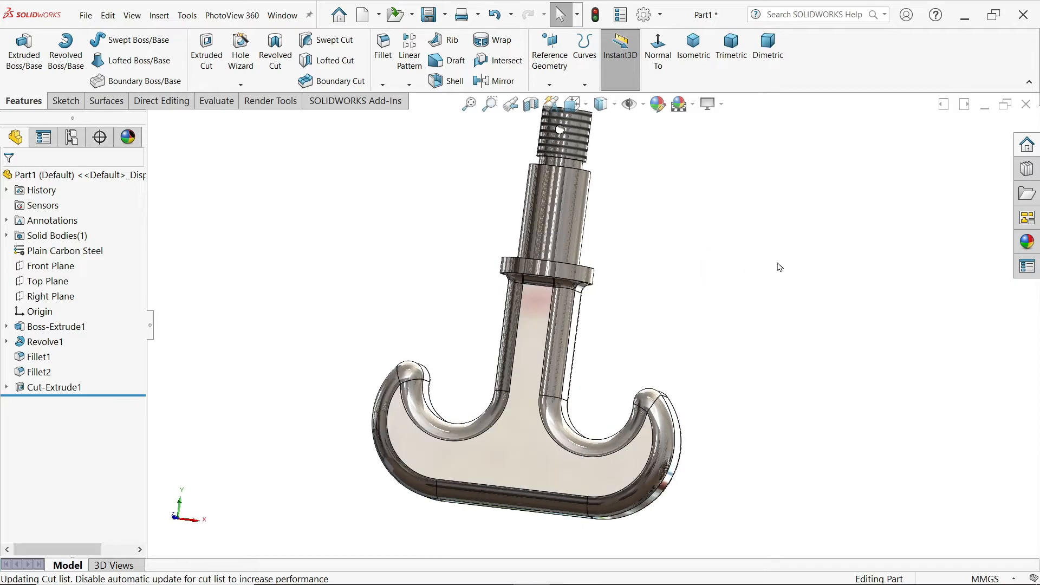
click(1026, 242)
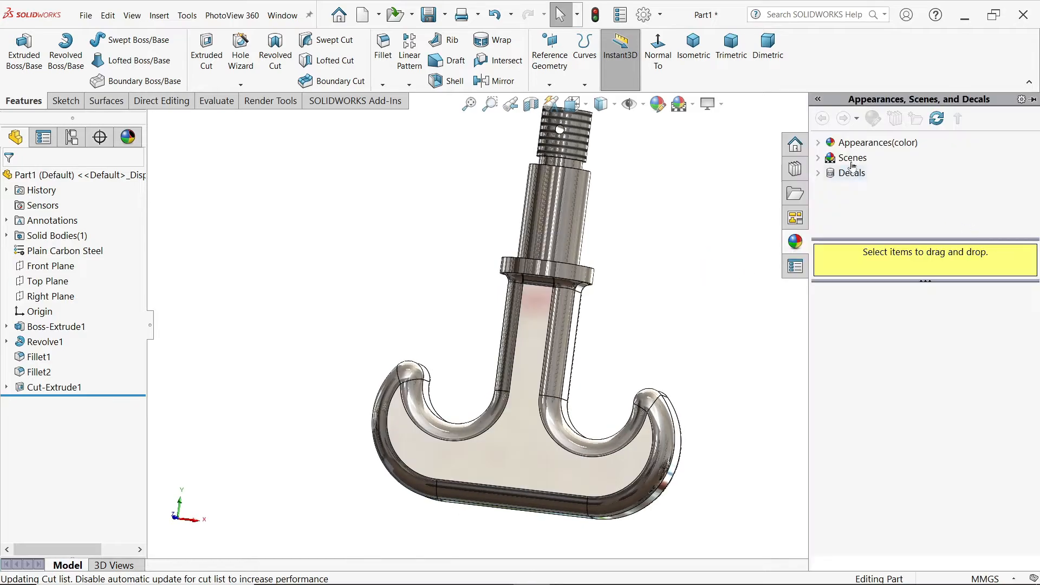
click(819, 143)
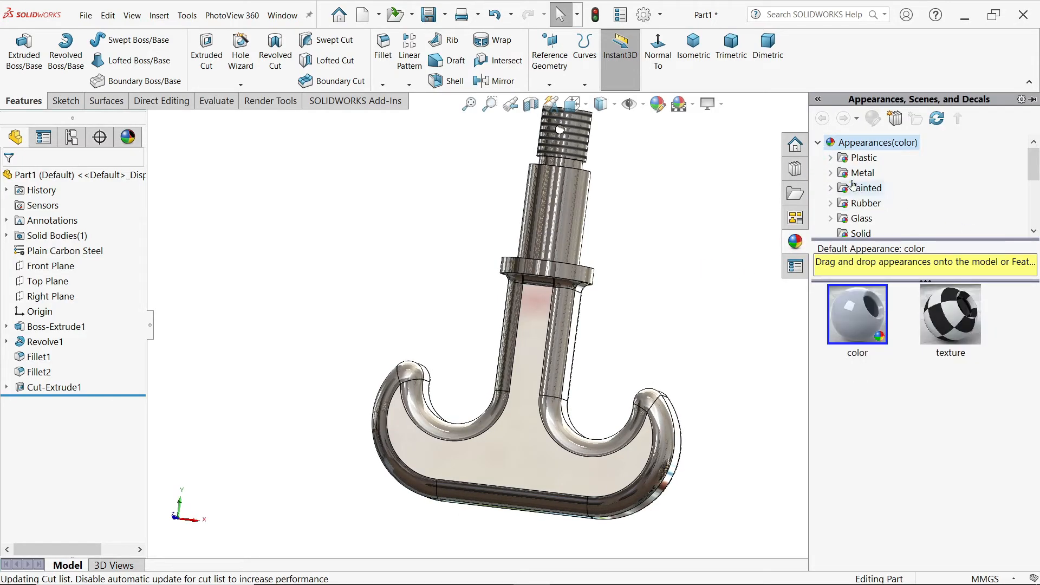
double_click(867, 173)
click(872, 157)
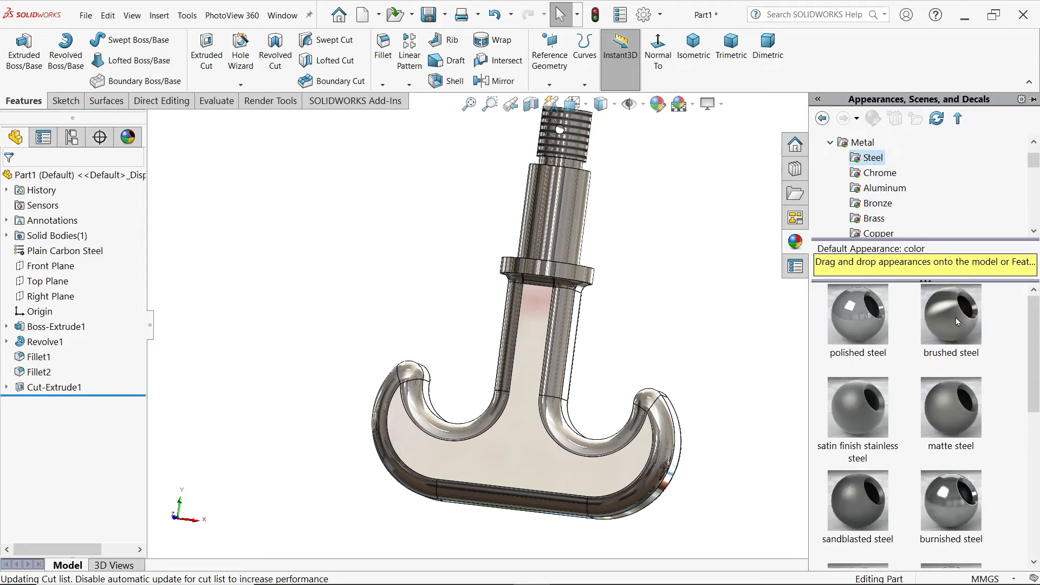
click(955, 318)
middle_drag(659, 327, 635, 355)
click(676, 291)
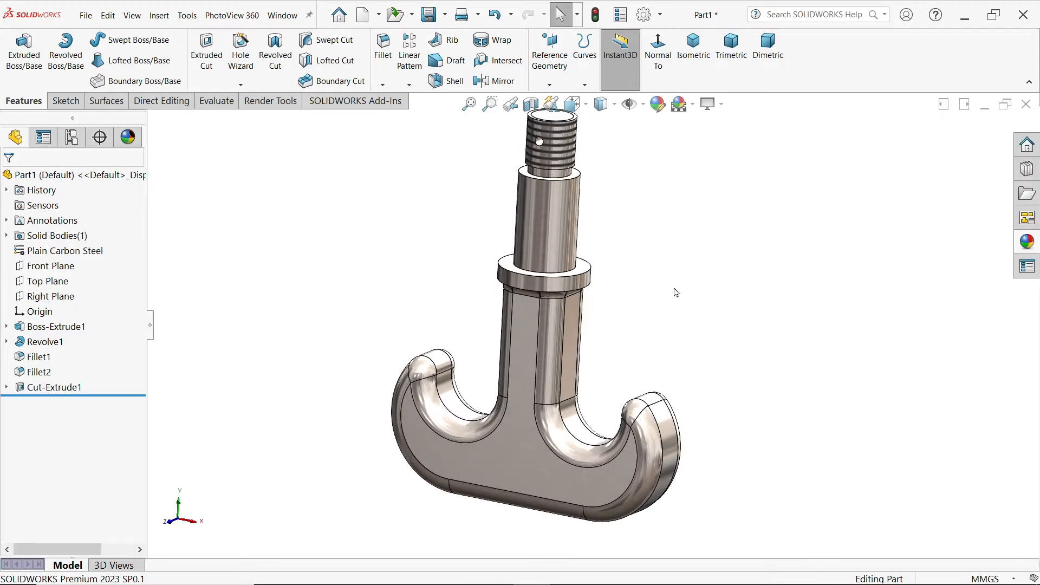
Step: Set the hook to the Trimetric view, start saving it, and create a folder named CRANE HOOK DRAWING on the Desktop
click(736, 56)
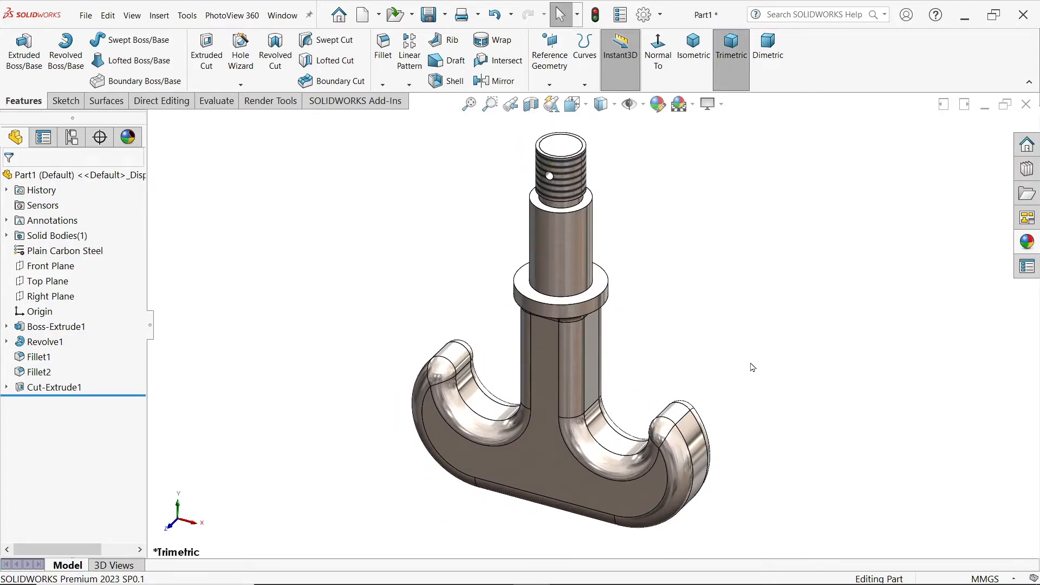
click(428, 15)
click(545, 231)
click(607, 175)
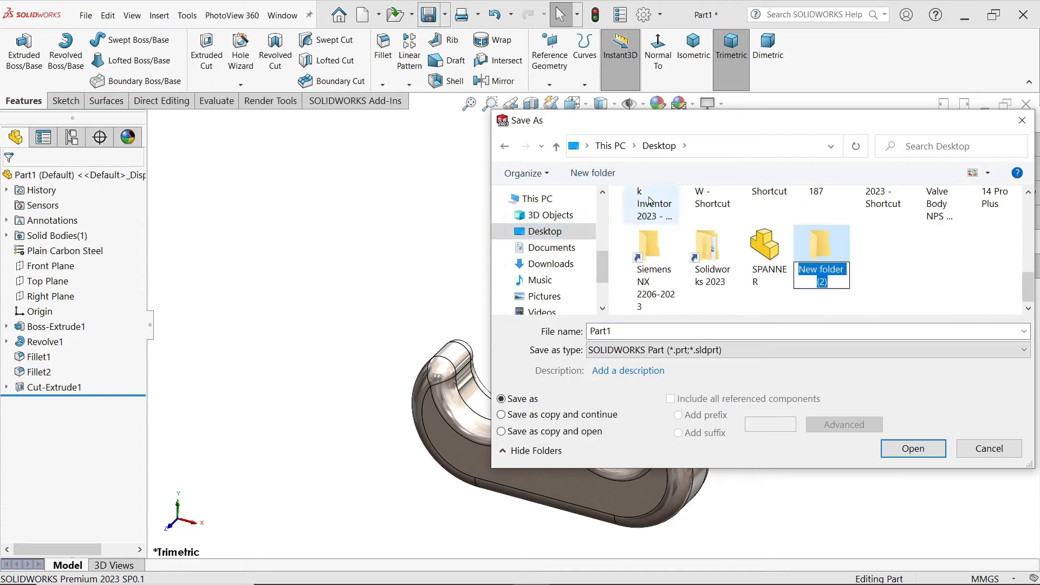
text(CRANE HO)
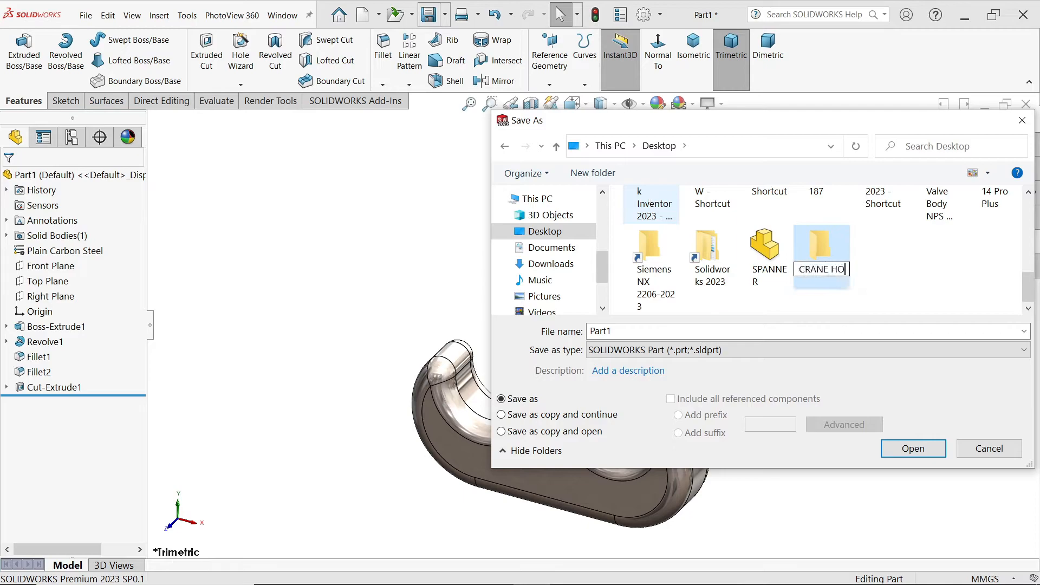
text(OK DRAWING)
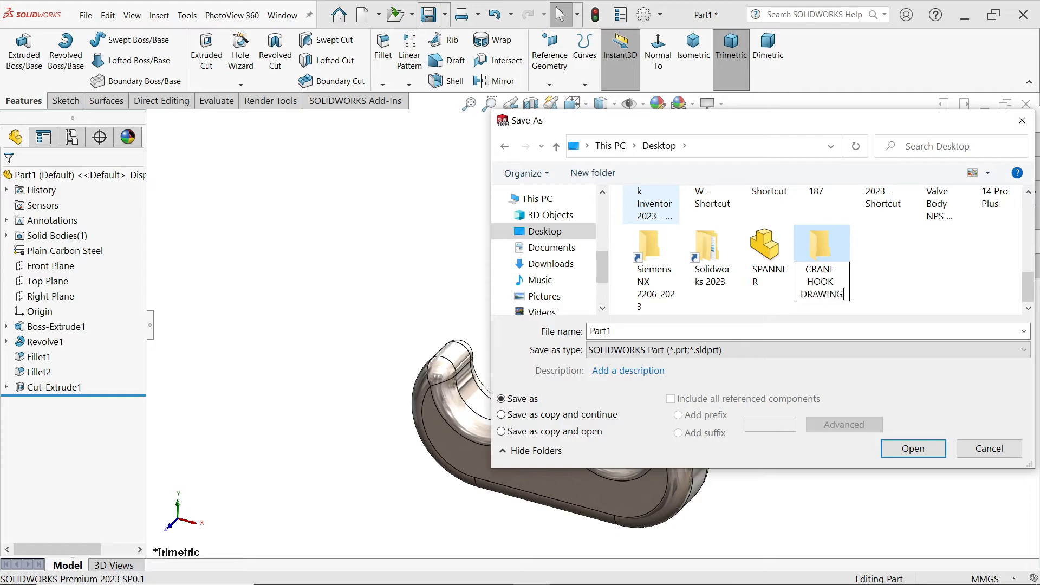
Step: Save the part as Hook in the CRANE HOOK DRAWING folder
double_click(828, 253)
click(686, 328)
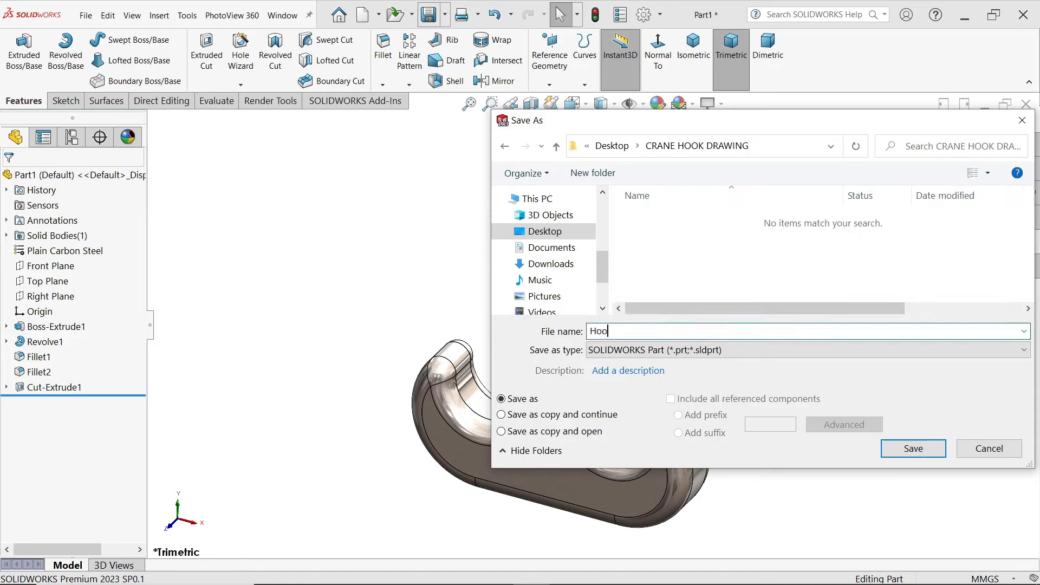
text(Hook)
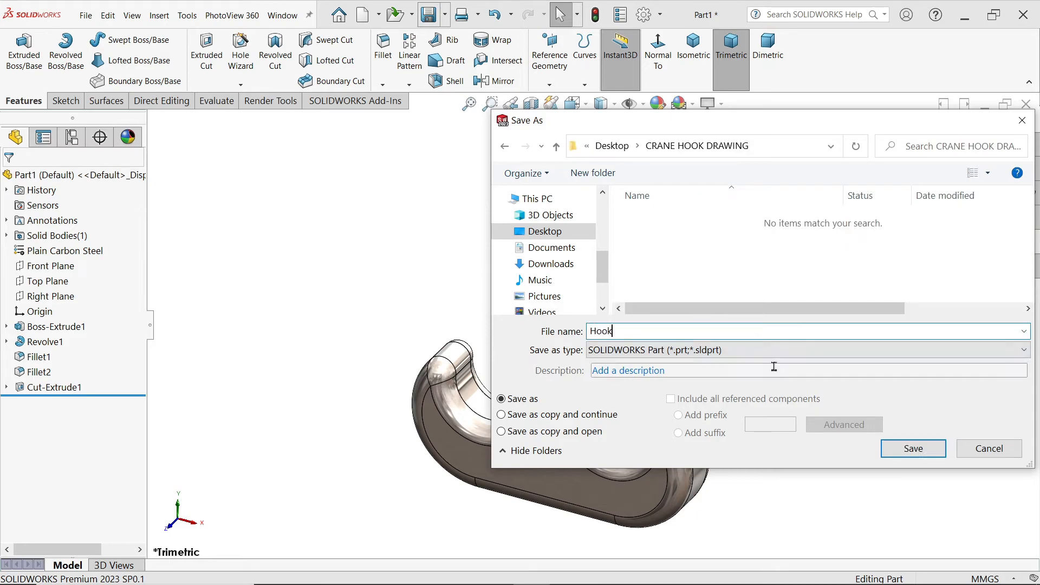
click(913, 449)
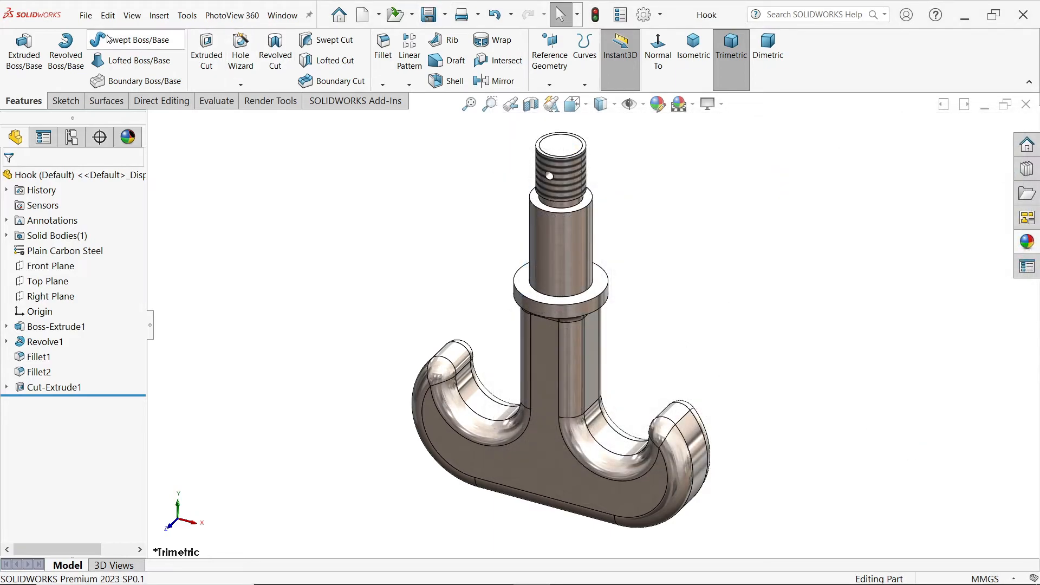
Step: Create a new part document and set its scene to Plain White
click(86, 16)
click(102, 37)
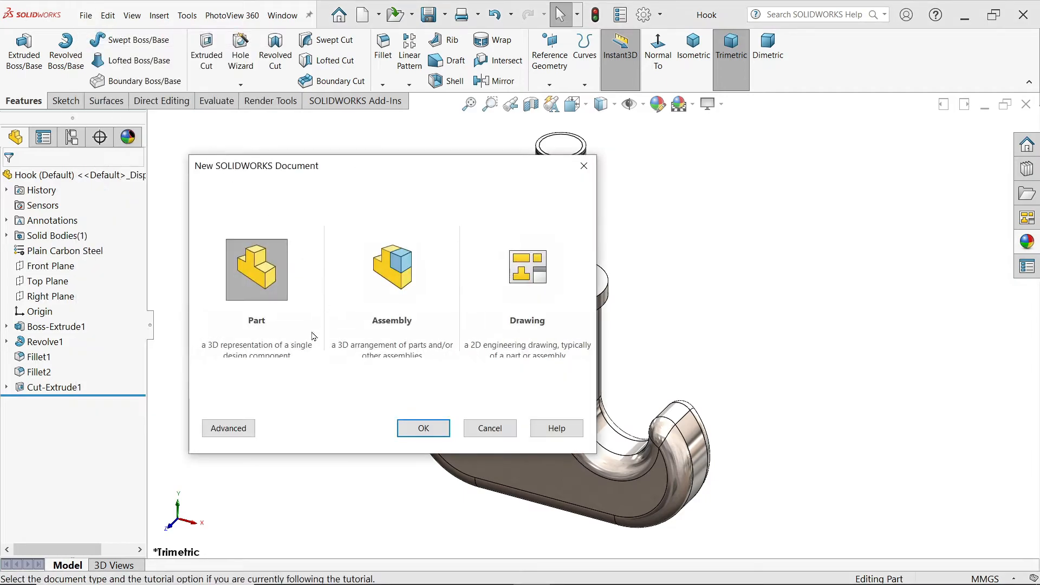
click(410, 429)
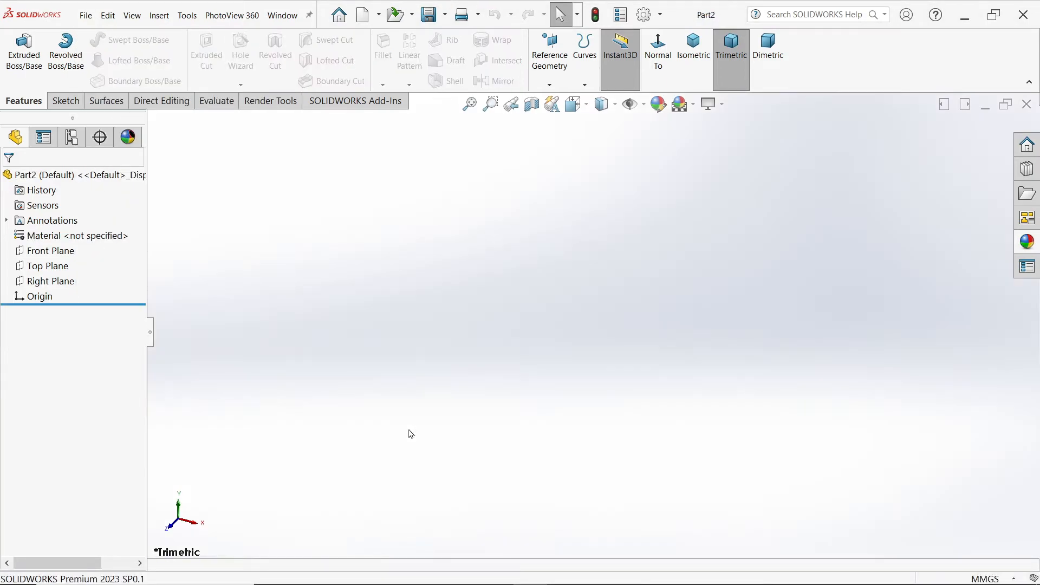
click(684, 104)
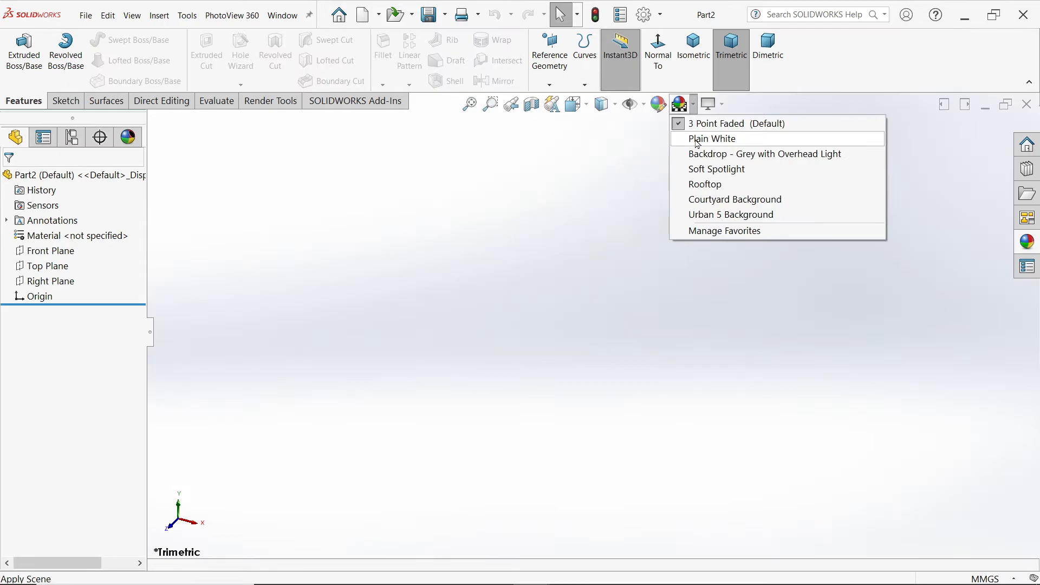
click(704, 139)
Step: Check the support plate in the reference drawing, and sketch a closed triangle about 92 mm high on the Front Plane, its horizontal base through the origin
key(alt+Tab)
drag(520, 406, 476, 394)
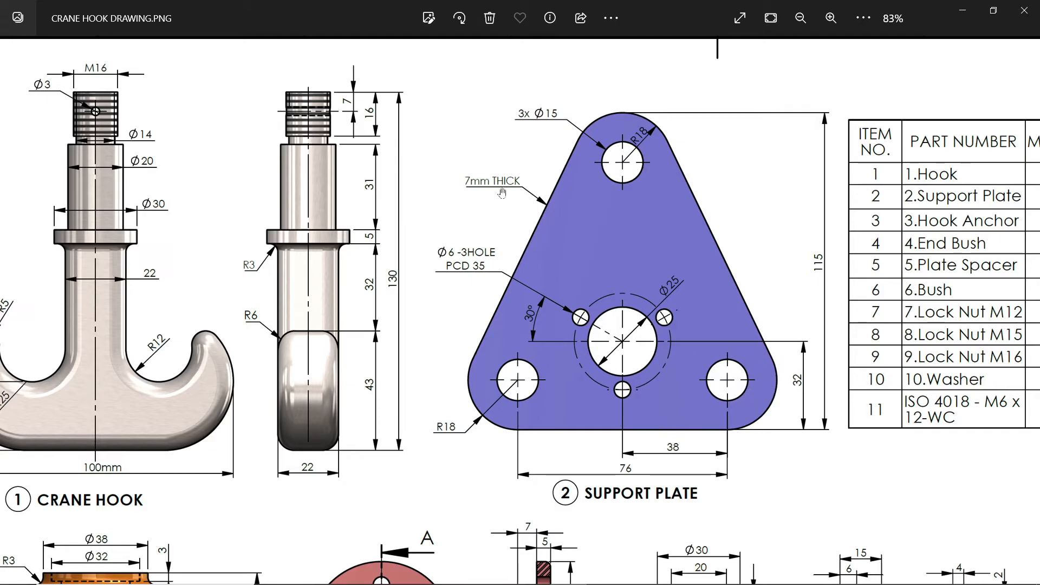
click(963, 11)
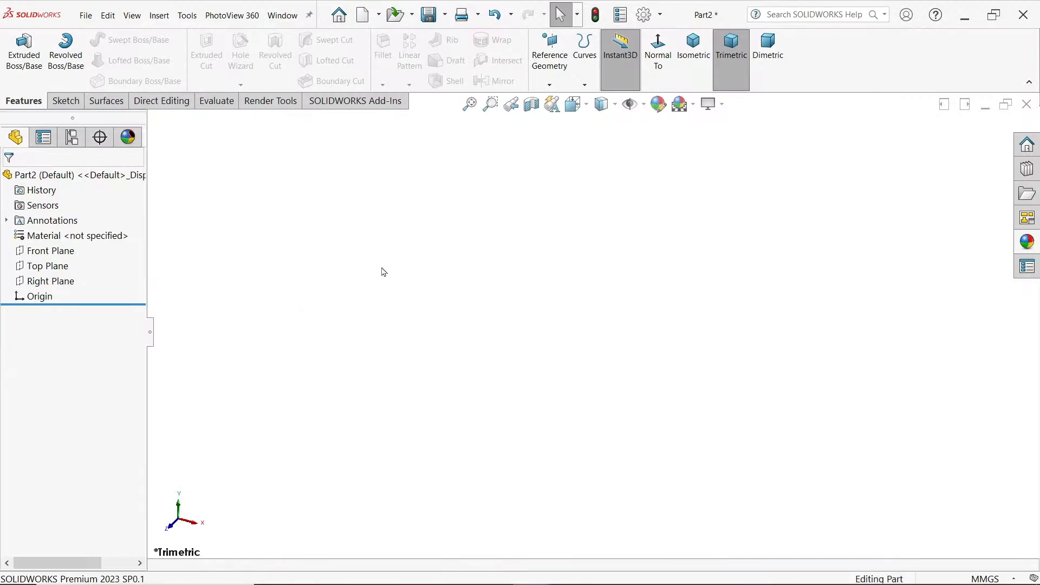
click(51, 250)
click(81, 234)
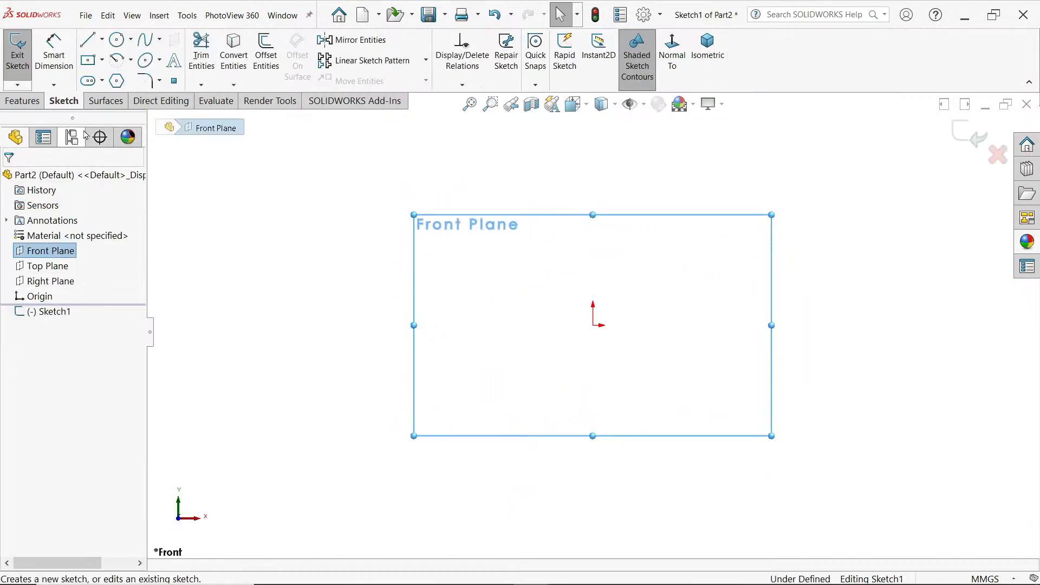
click(89, 43)
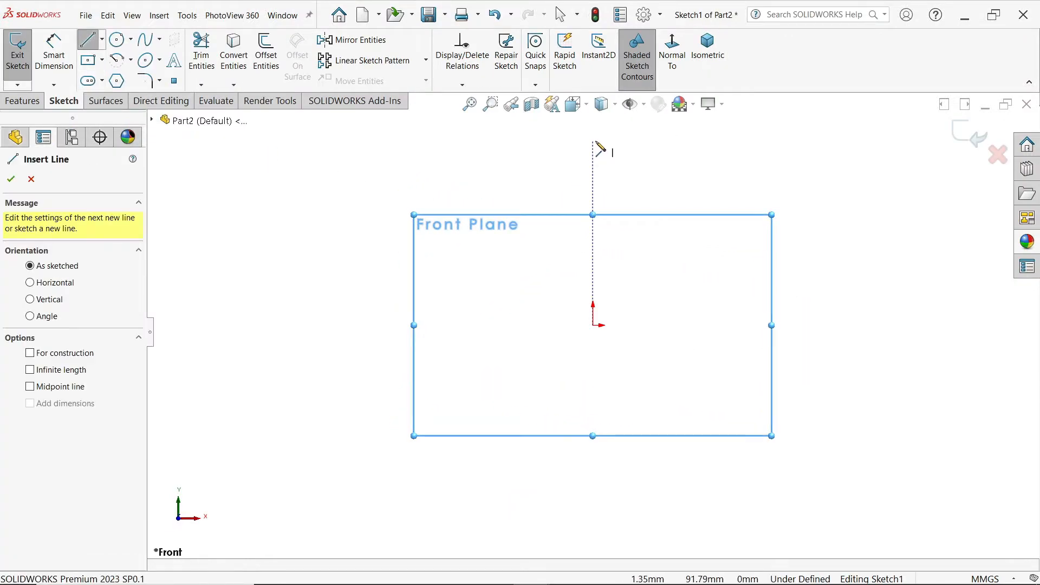
click(593, 141)
click(458, 325)
click(723, 325)
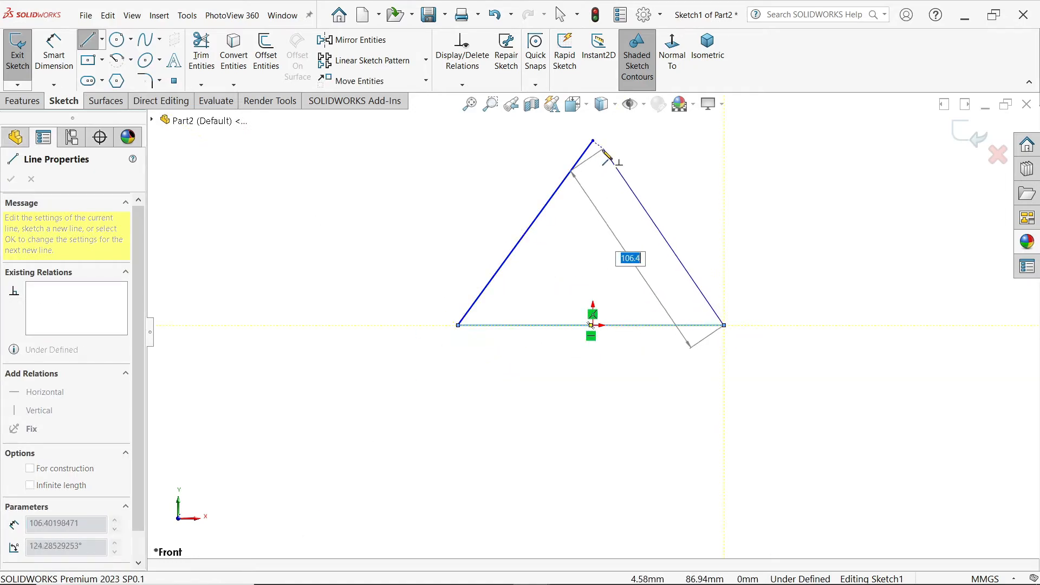
click(593, 141)
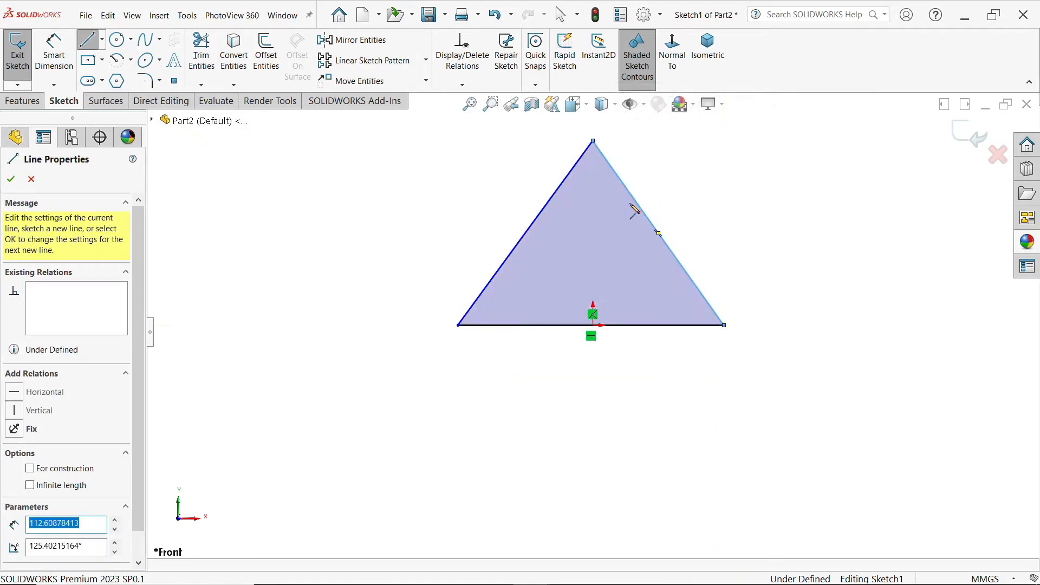
scroll(649, 213, down, 1)
key(Escape)
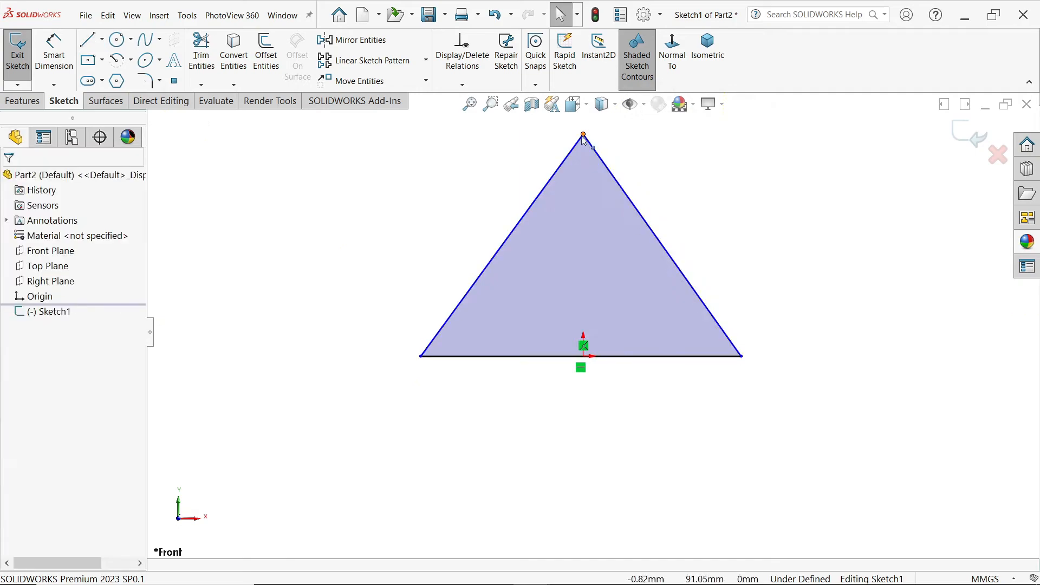
Step: Constrain the triangle's apex vertically to the origin and make the origin the midpoint of the base line
click(584, 136)
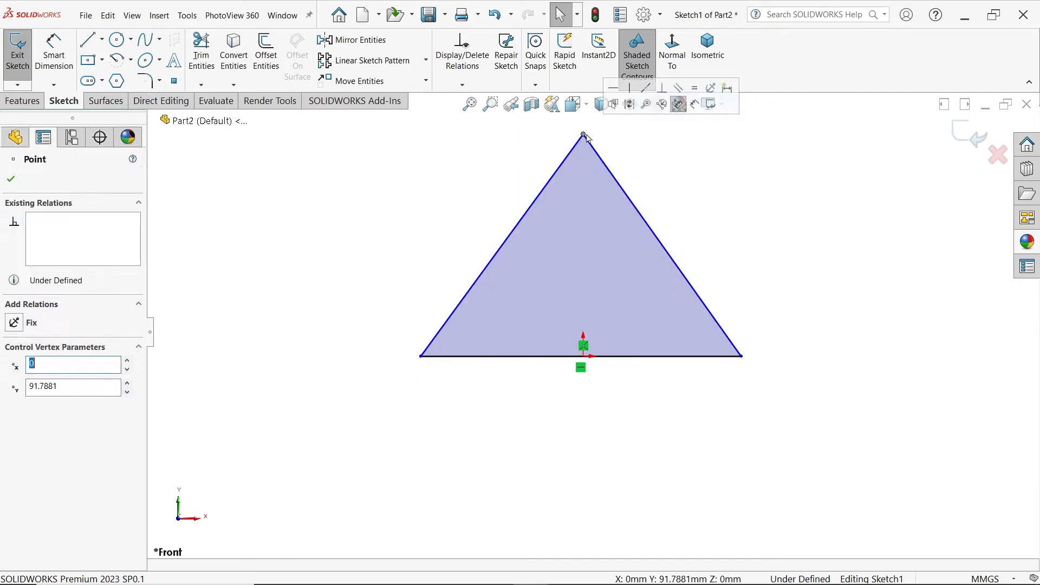
ctrl+click(583, 356)
click(633, 326)
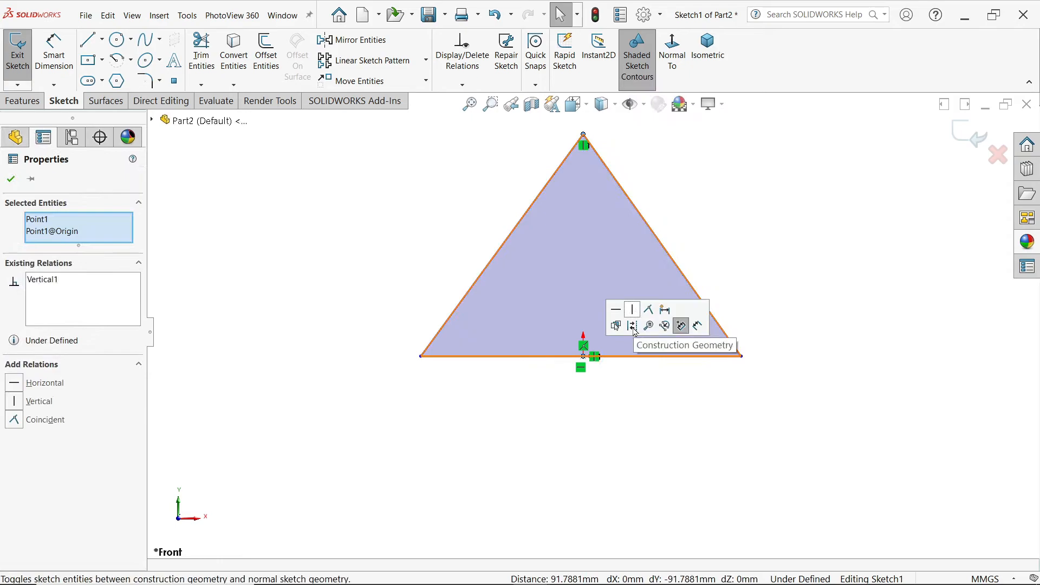
click(583, 362)
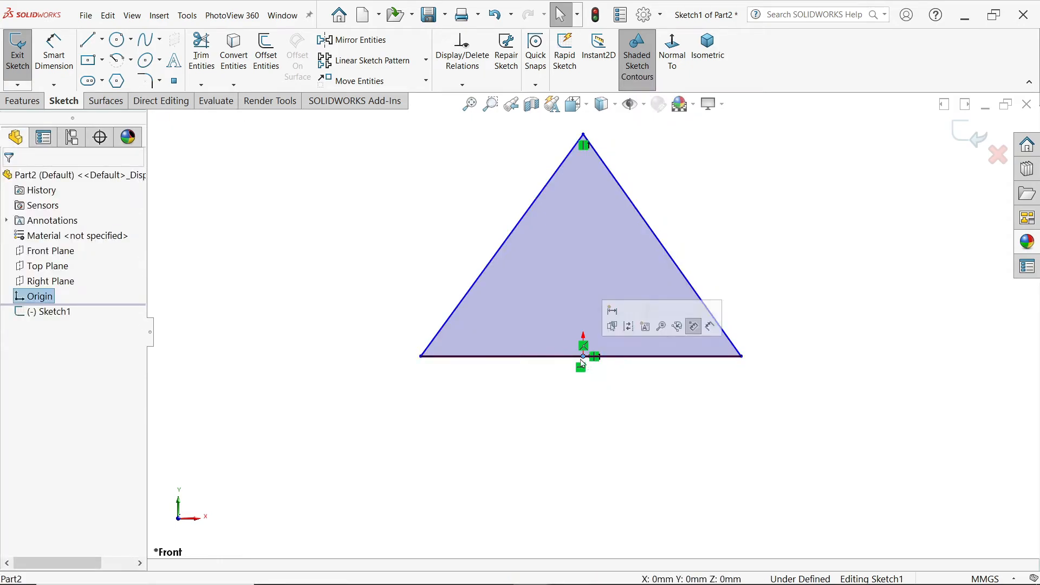
ctrl+click(631, 357)
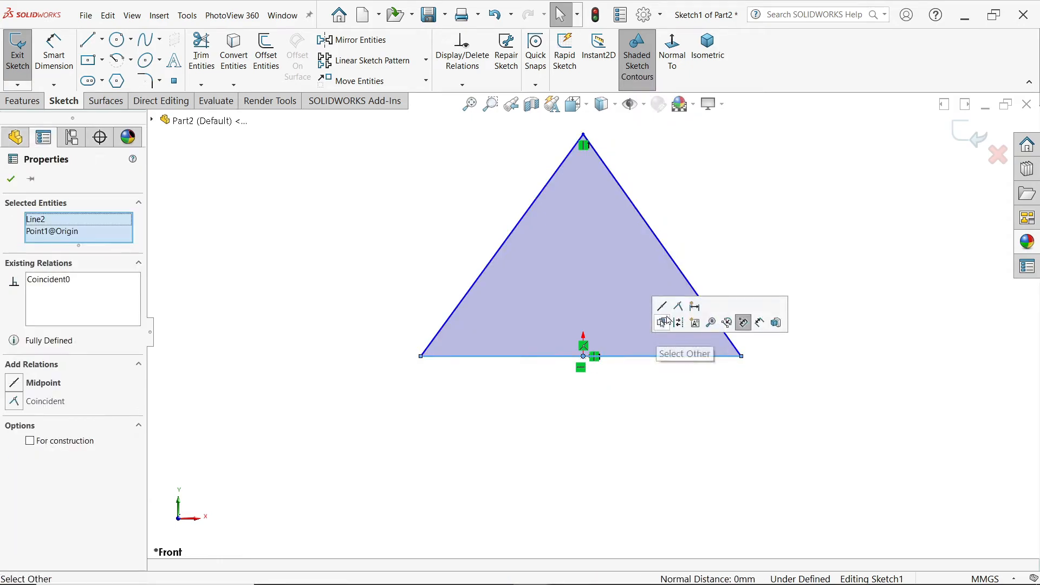
click(661, 308)
click(727, 227)
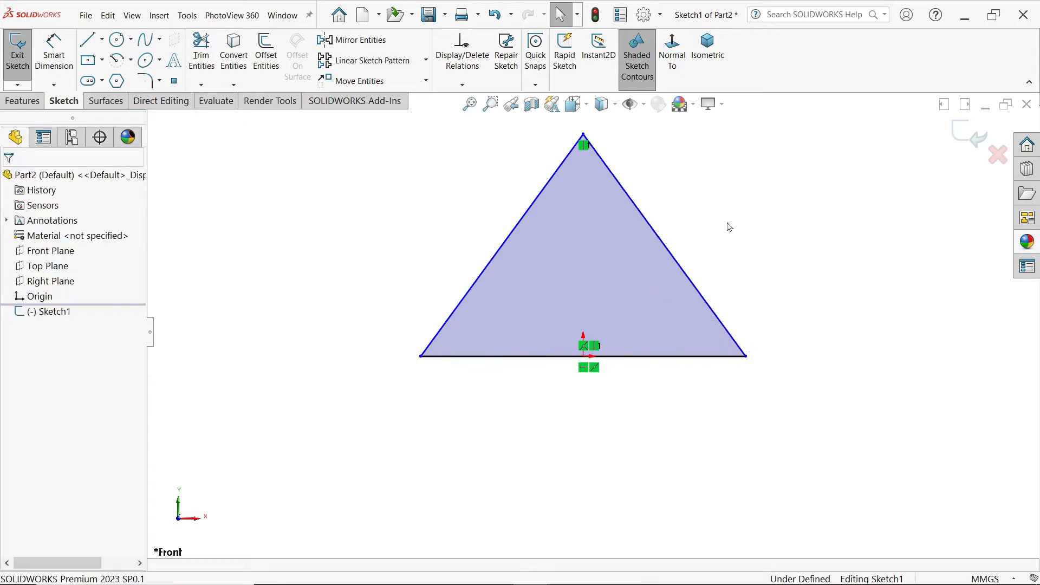
Step: Round all three triangle corners with 18 mm sketch fillets, accepting the loss of the affected relation
click(144, 81)
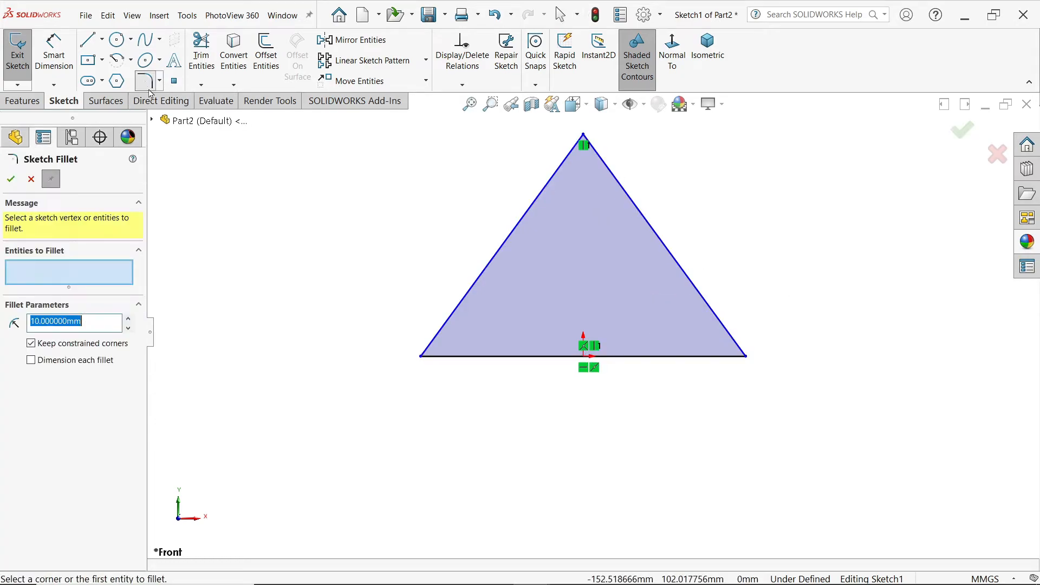
text(18)
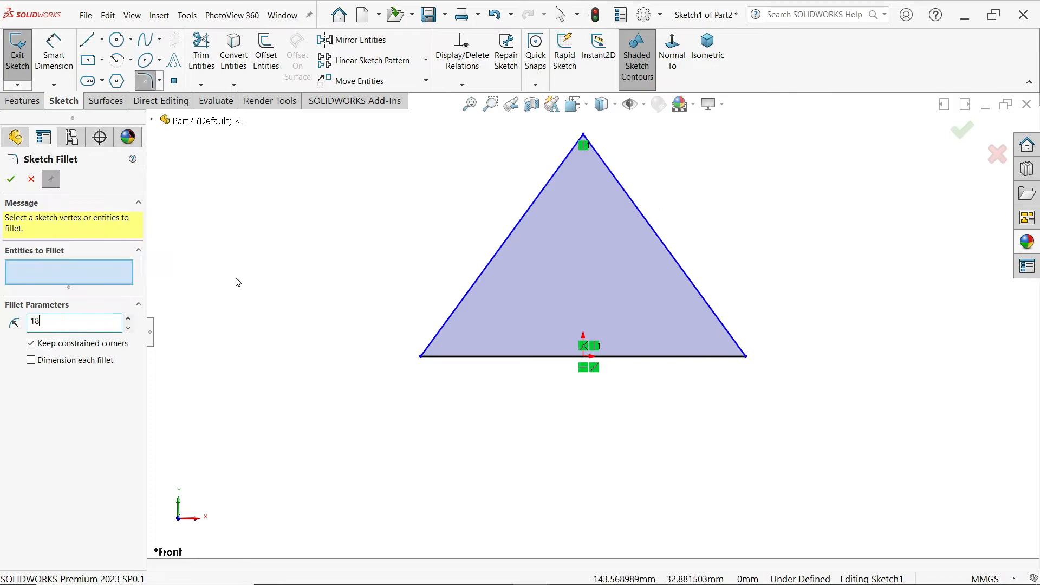
key(Return)
drag(365, 149, 738, 320)
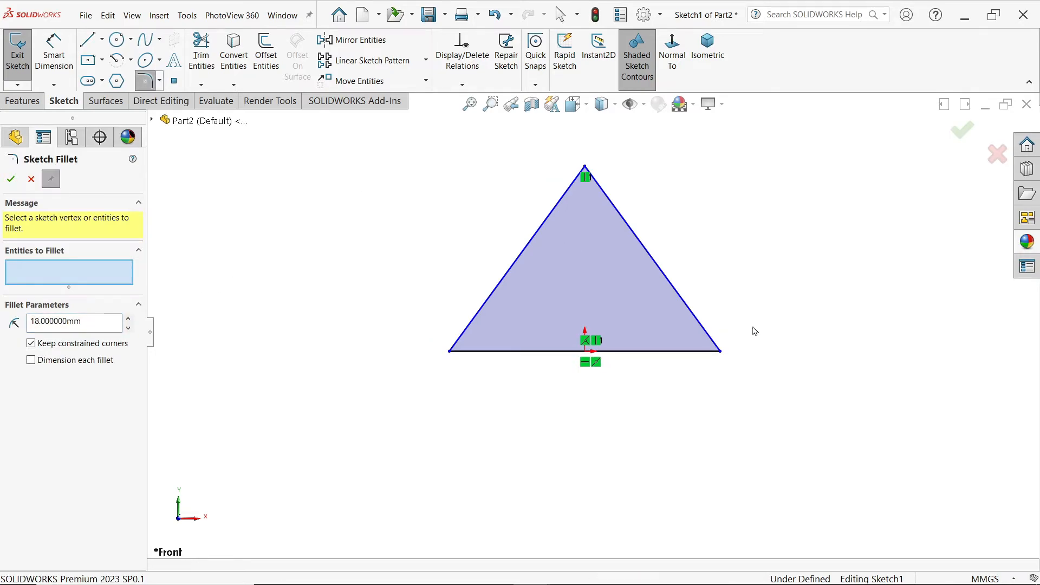
click(554, 318)
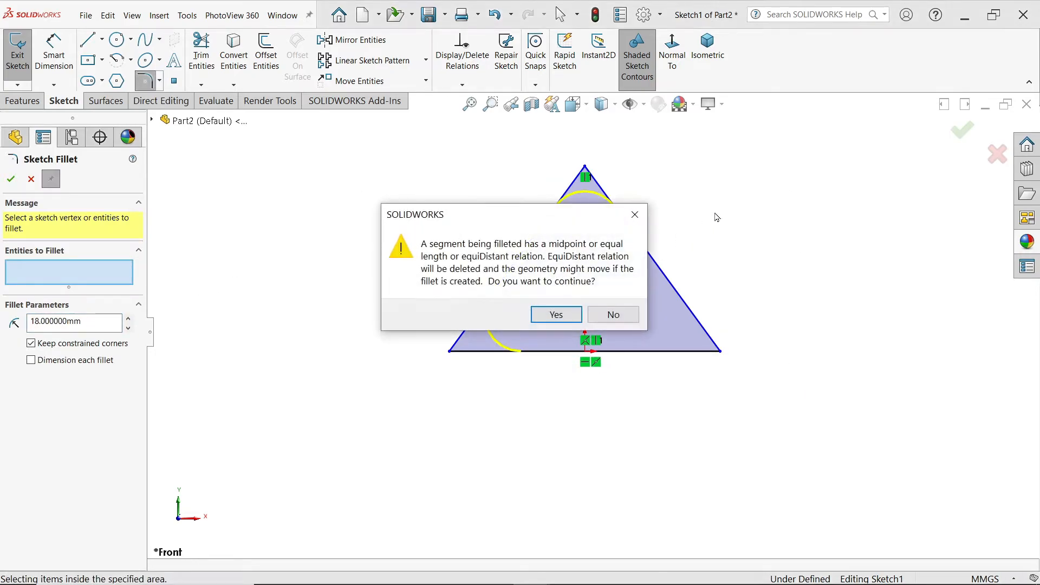
click(556, 315)
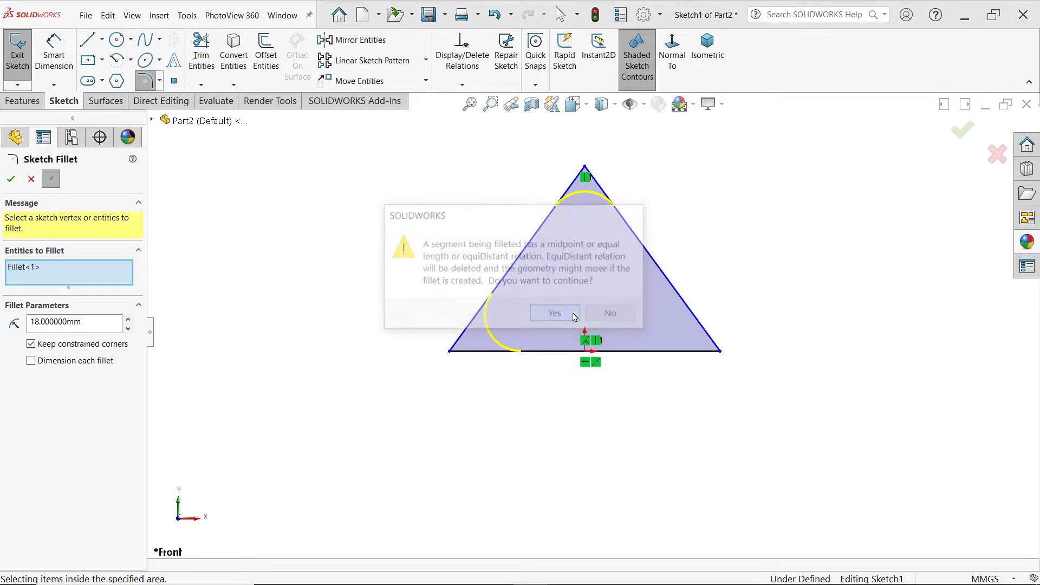
click(10, 183)
click(31, 179)
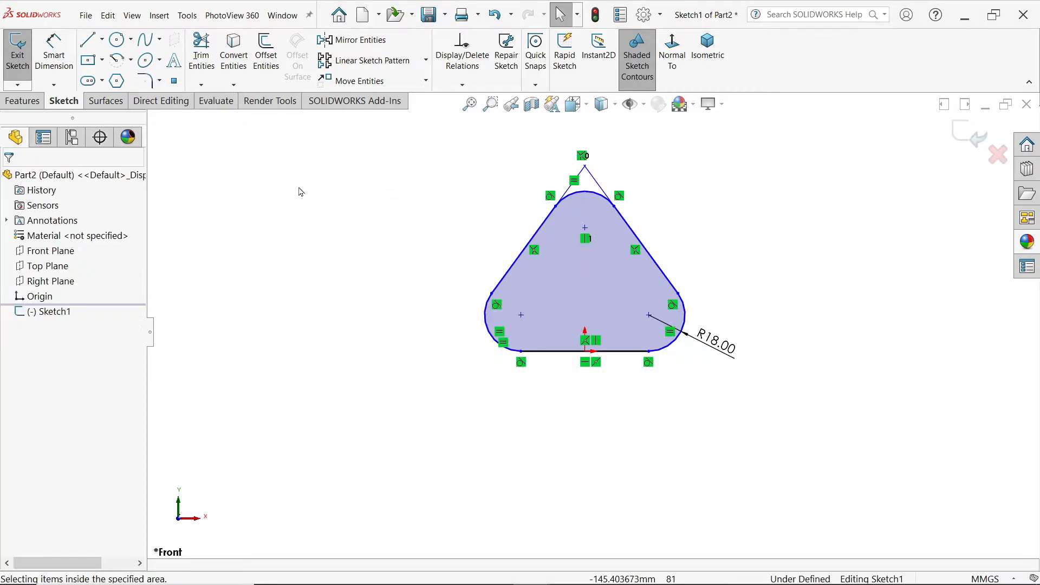
Step: Dimension the plate outline's overall height from the base line to the top of the upper arc as 115 mm
scroll(448, 186, down, 2)
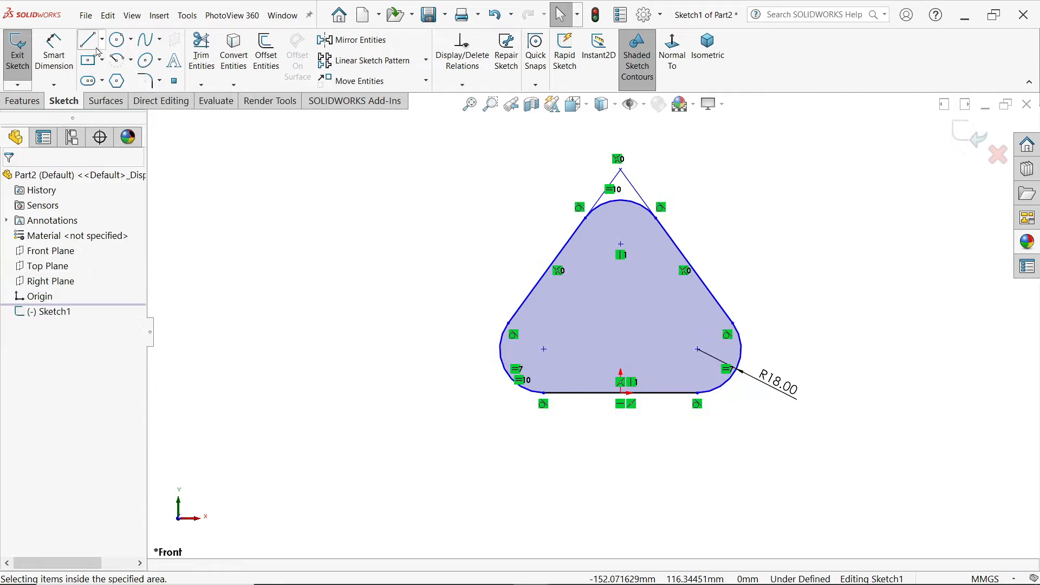
click(54, 52)
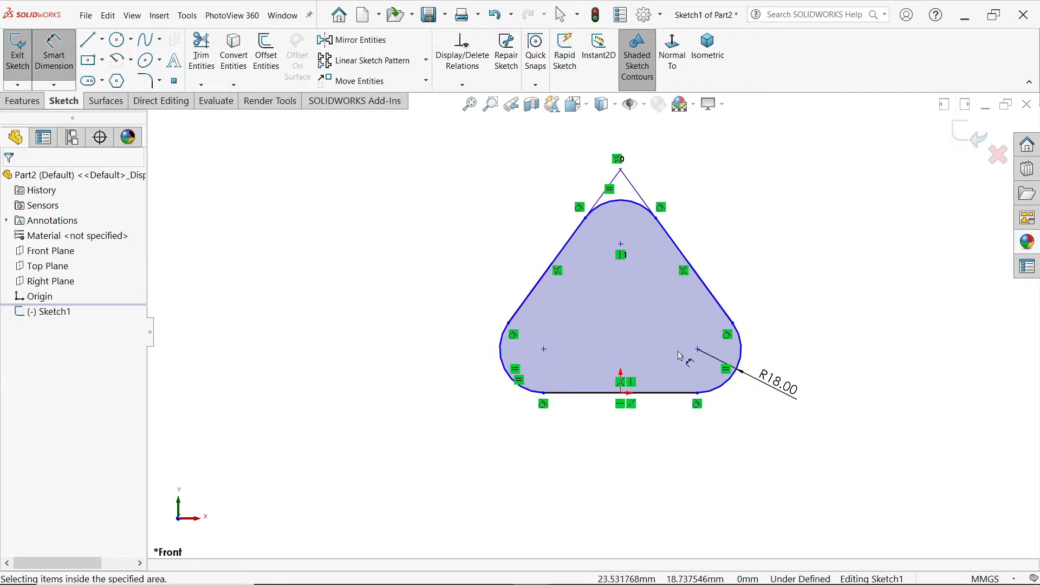
click(659, 394)
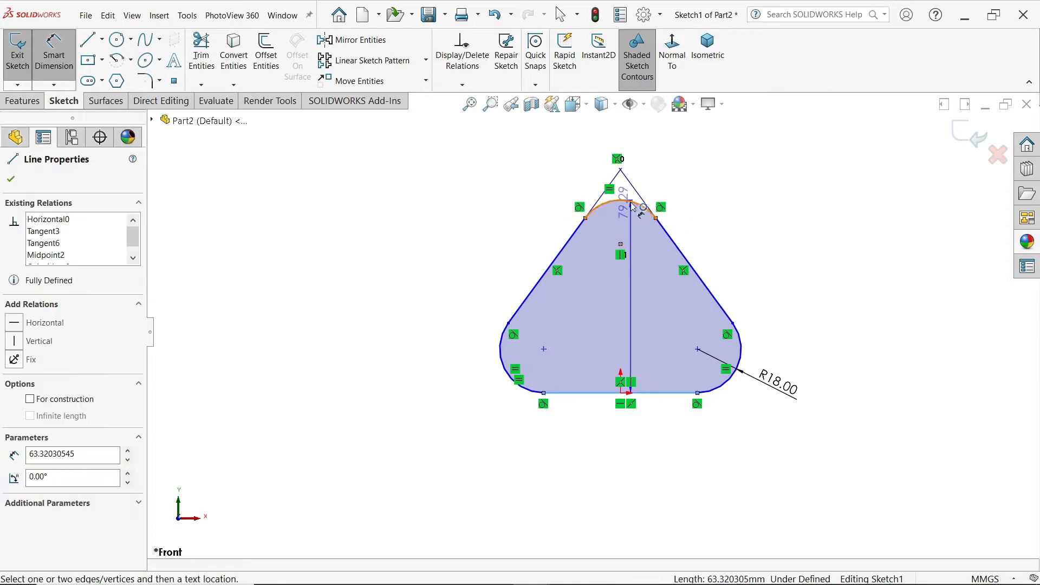
click(655, 207)
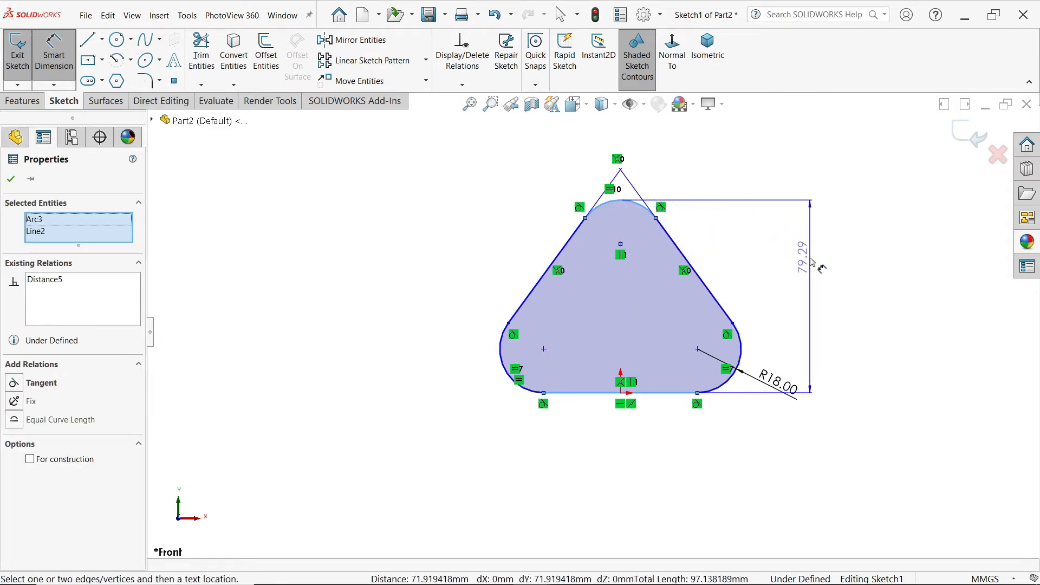
click(810, 259)
text(115)
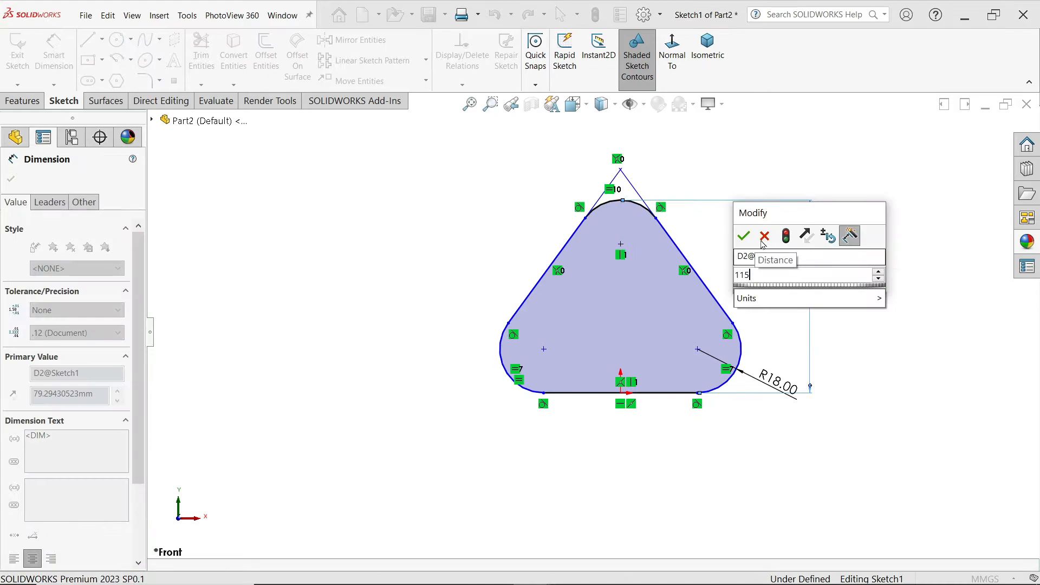
click(744, 236)
scroll(719, 324, up, 2)
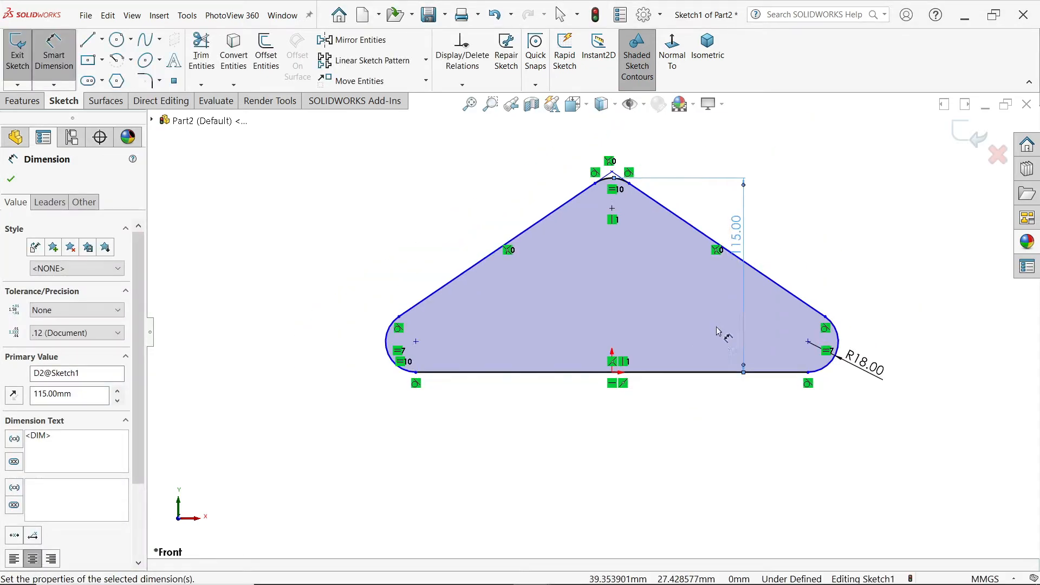
click(694, 426)
Step: Dimension the horizontal distance between the two lower fillet arc centres as 76 mm
scroll(630, 424, down, 1)
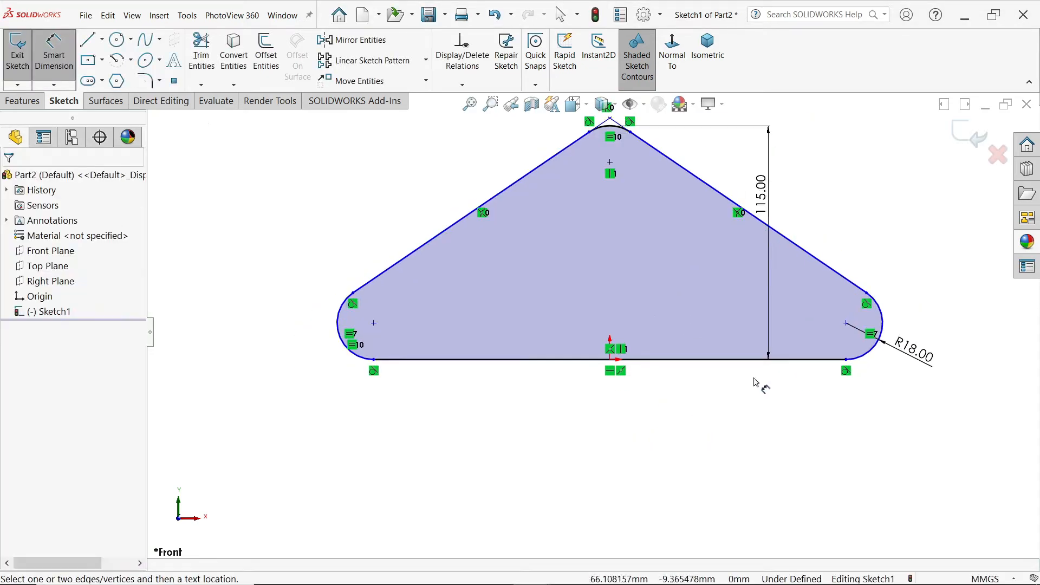
click(846, 324)
click(373, 325)
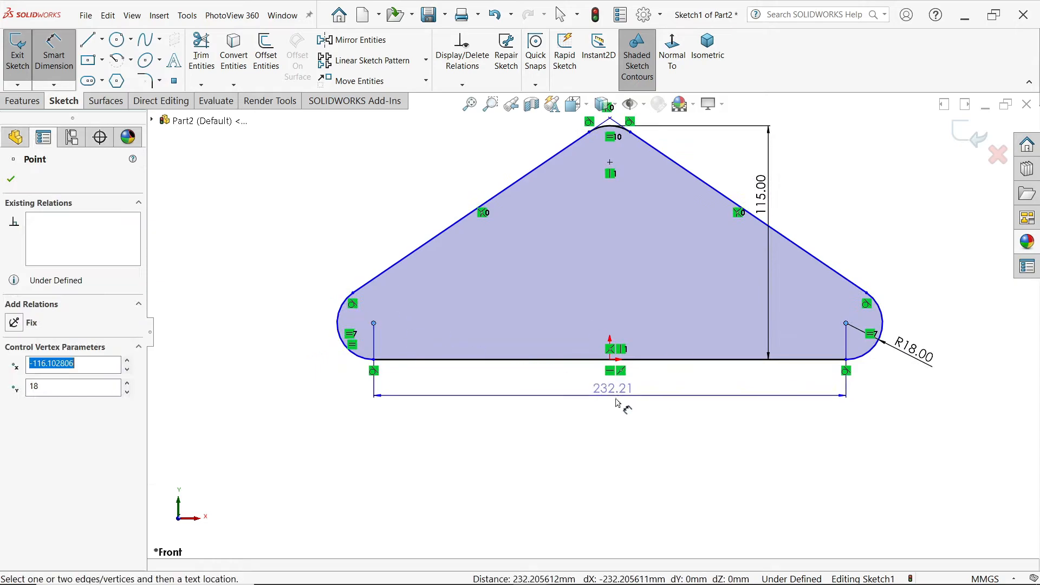
click(621, 418)
text(76)
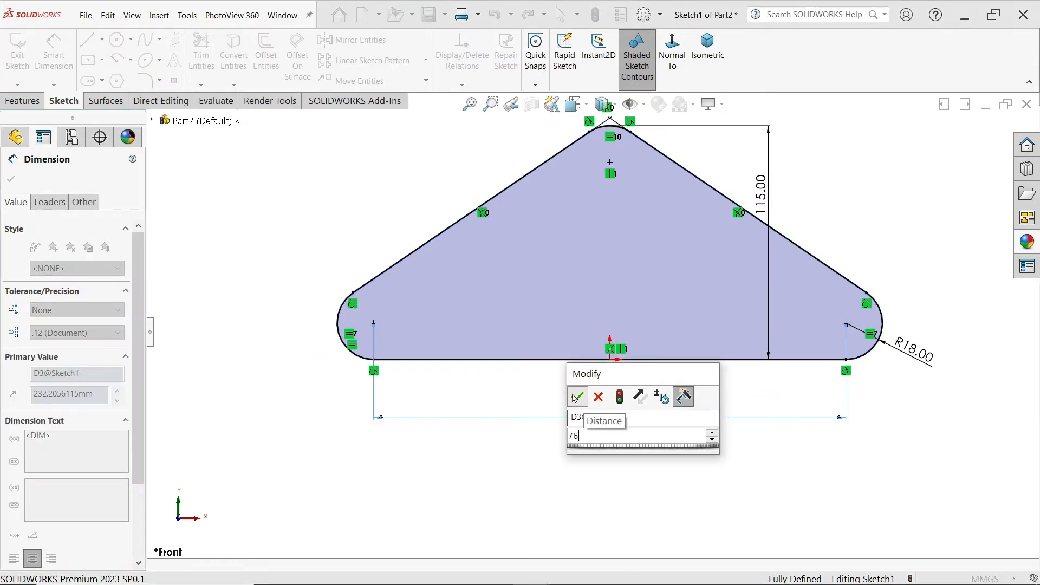
click(576, 396)
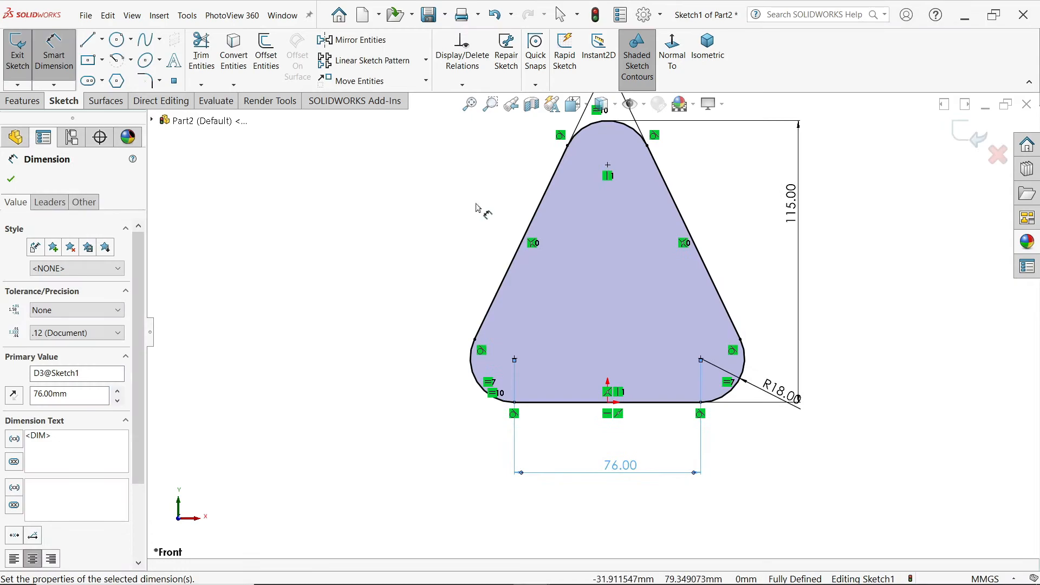
Step: Sketch a 15 mm diameter circle concentric with the plate's upper fillet arc
click(117, 40)
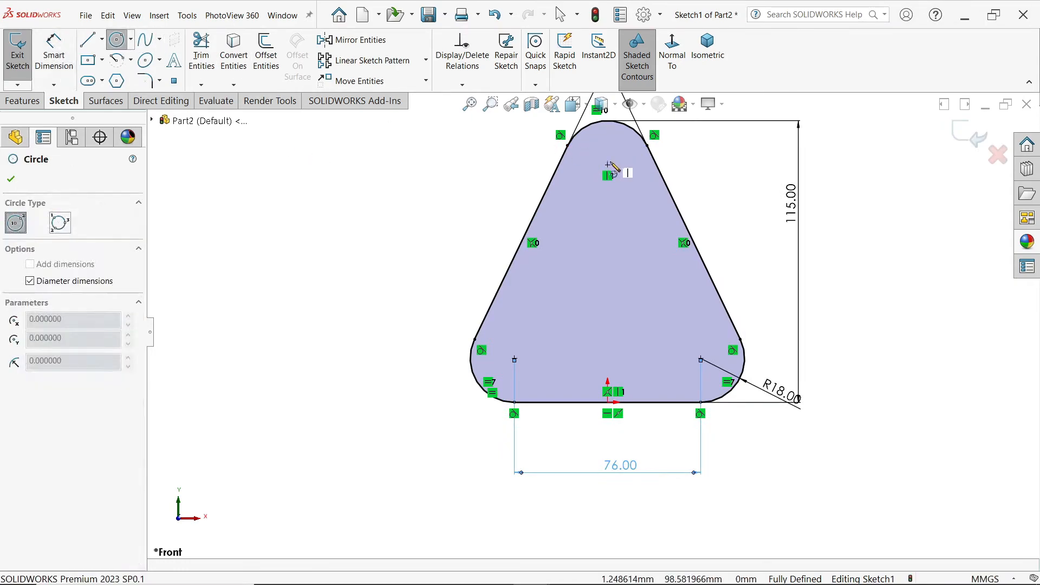
click(607, 165)
text(1)
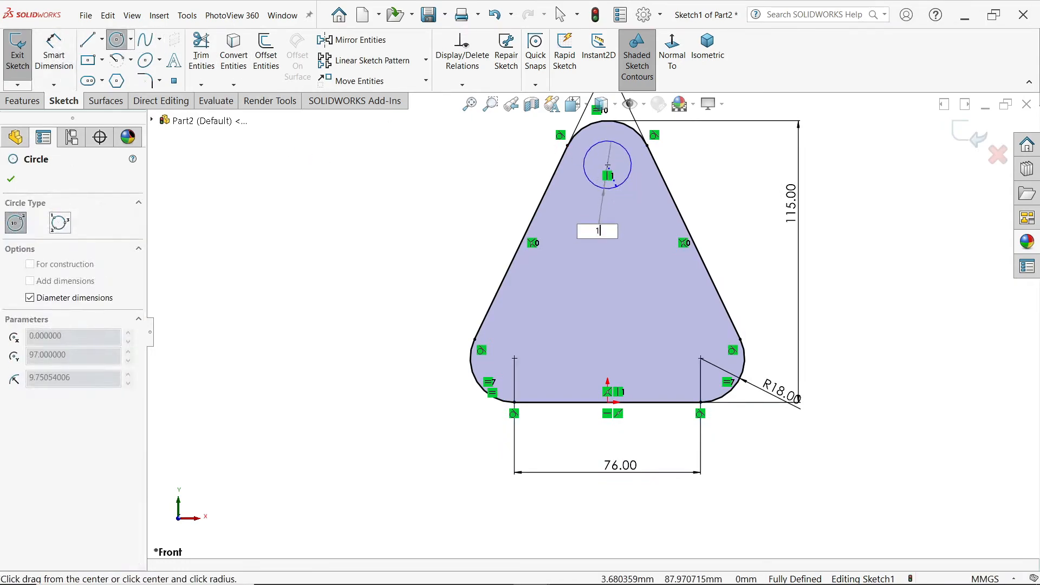
text(5)
key(Return)
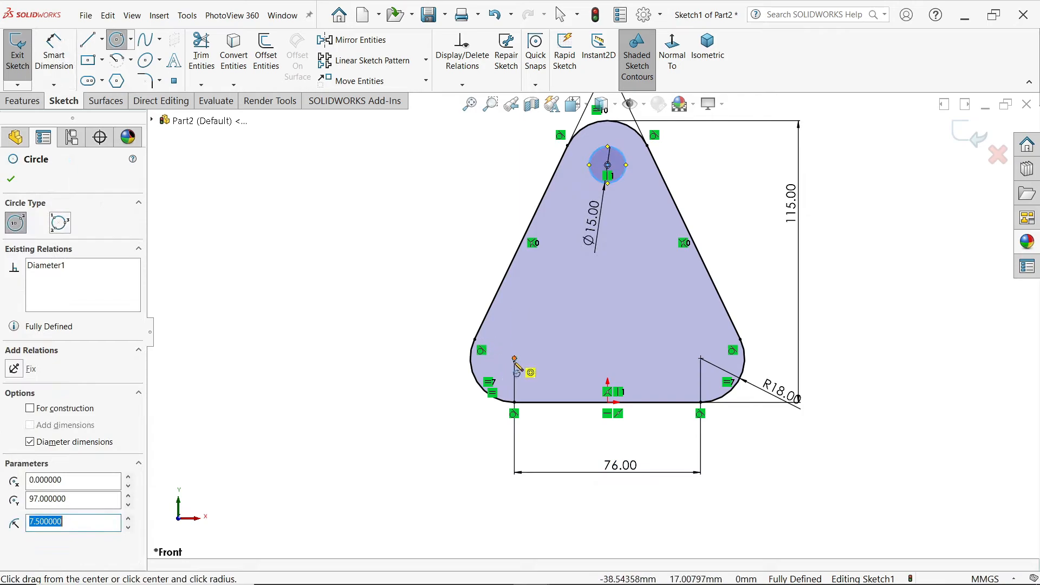
Step: Sketch circles at the two lower fillet centres, about 22 mm in diameter at the left one and 25 mm at the right one
click(514, 358)
click(538, 372)
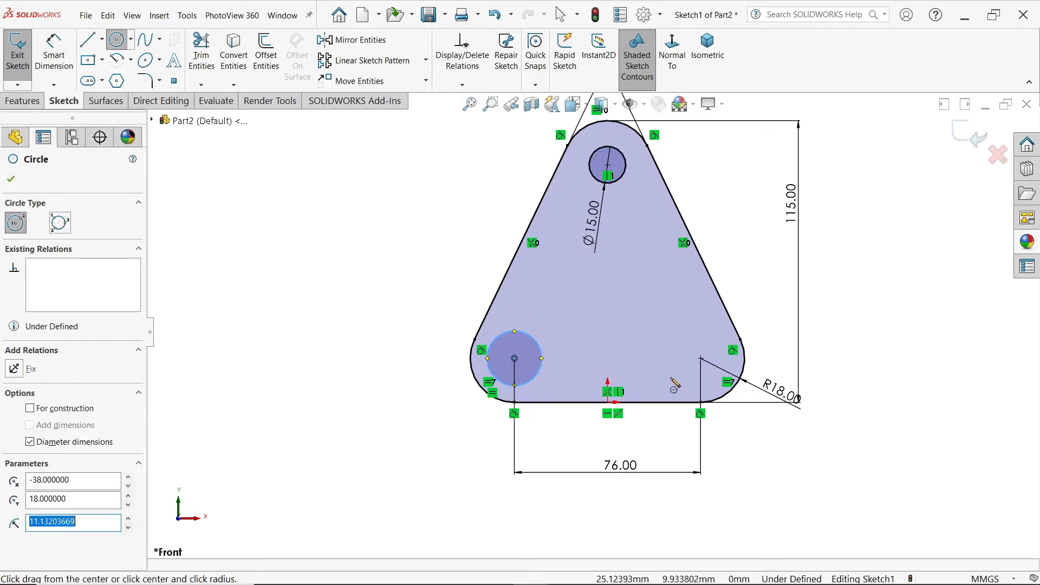
click(700, 358)
click(700, 327)
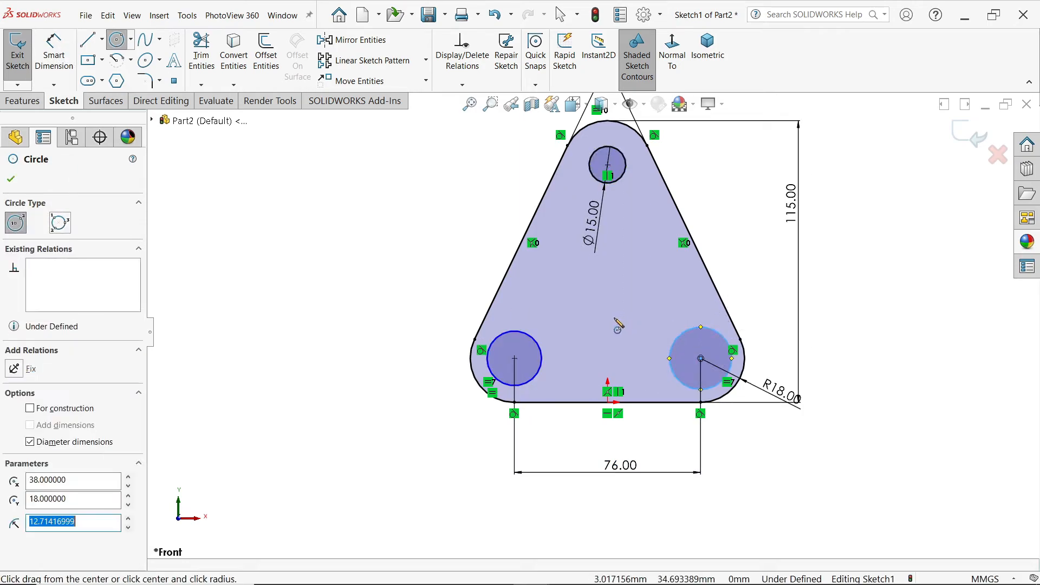
Step: Sketch two concentric circles on the plate's vertical centreline, about 37 mm and 27 mm in diameter, centred about 34 mm above the base
click(608, 319)
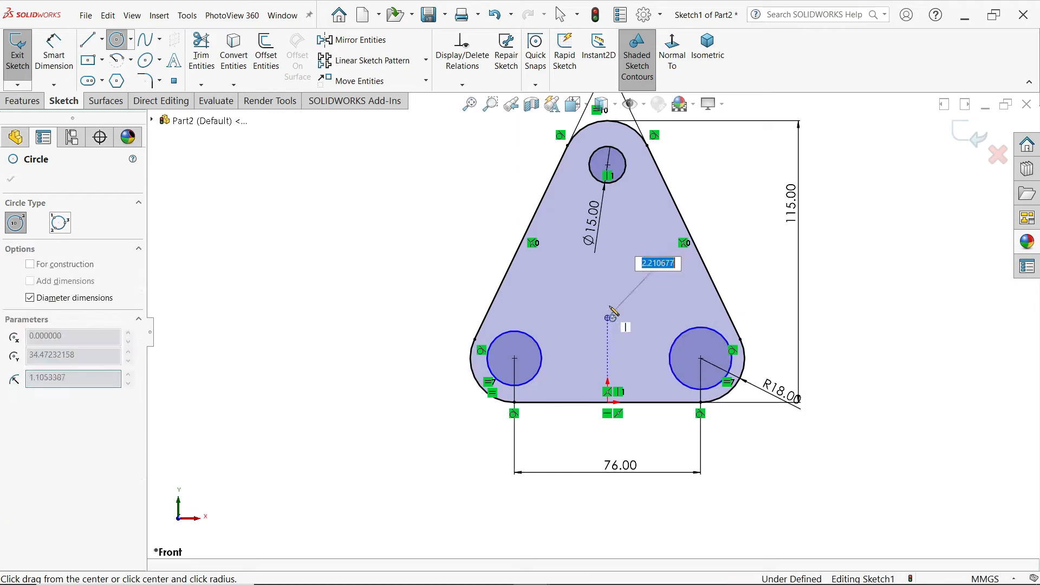
click(618, 277)
click(608, 318)
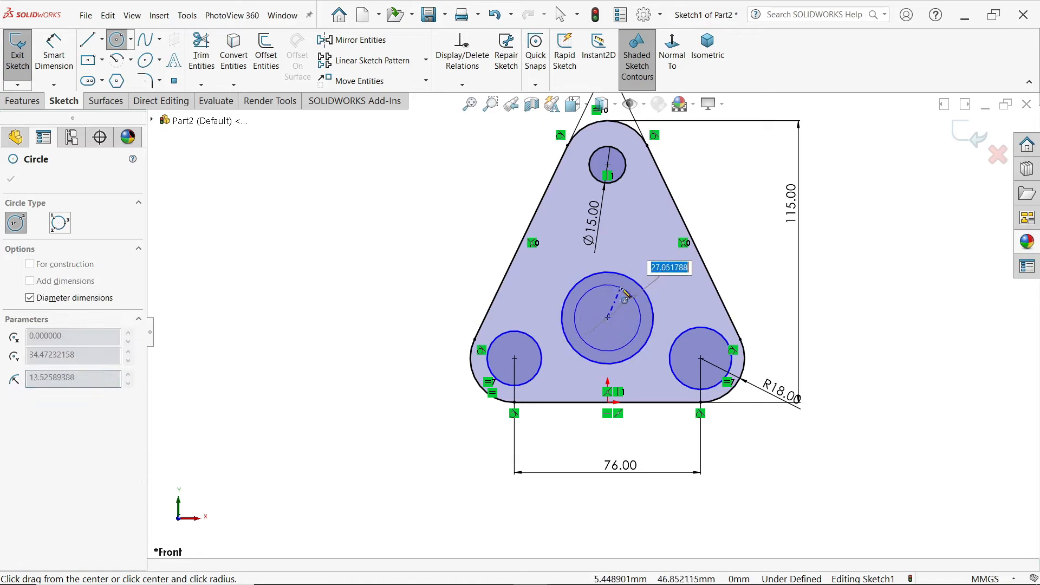
click(623, 292)
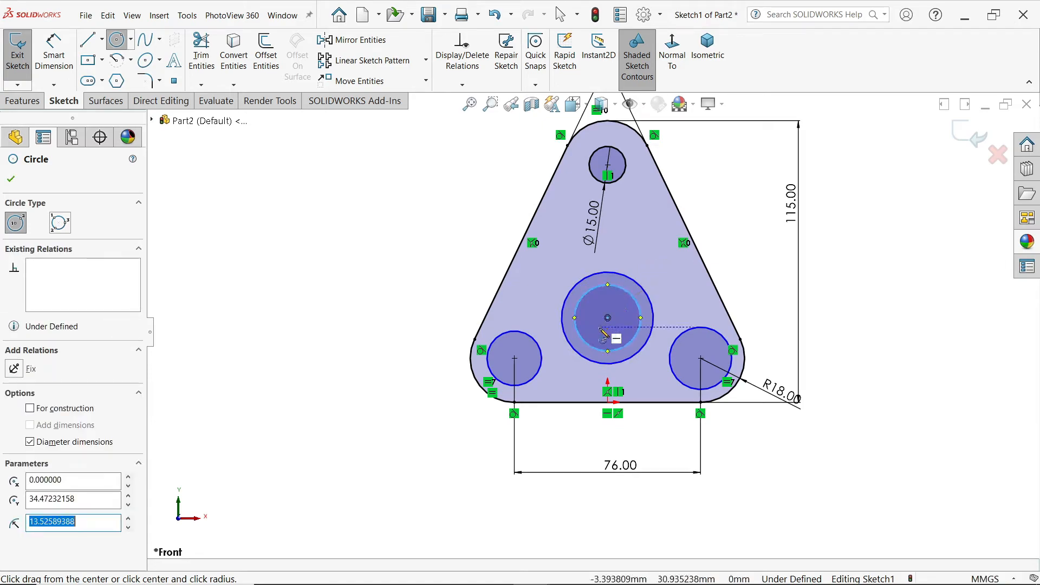
key(Escape)
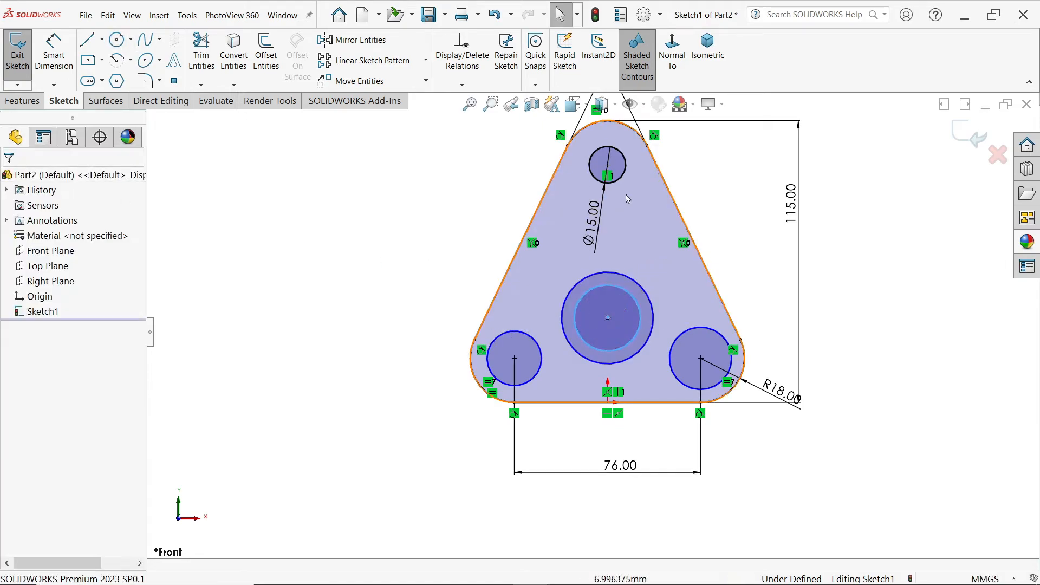
Step: Make the two lower corner circles equal in size to the upper 15 mm circle
click(622, 176)
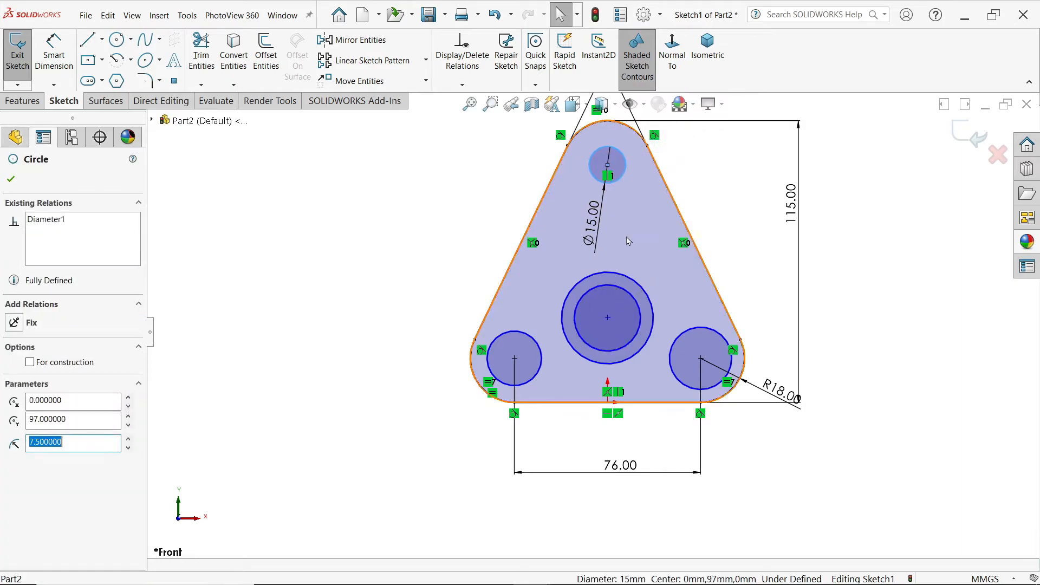
ctrl+click(542, 362)
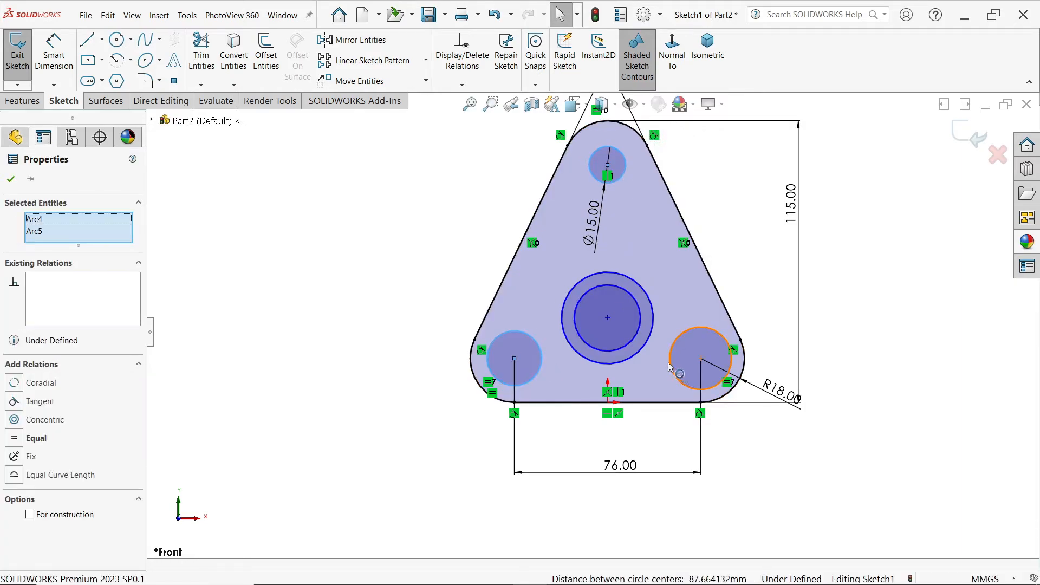
ctrl+click(669, 368)
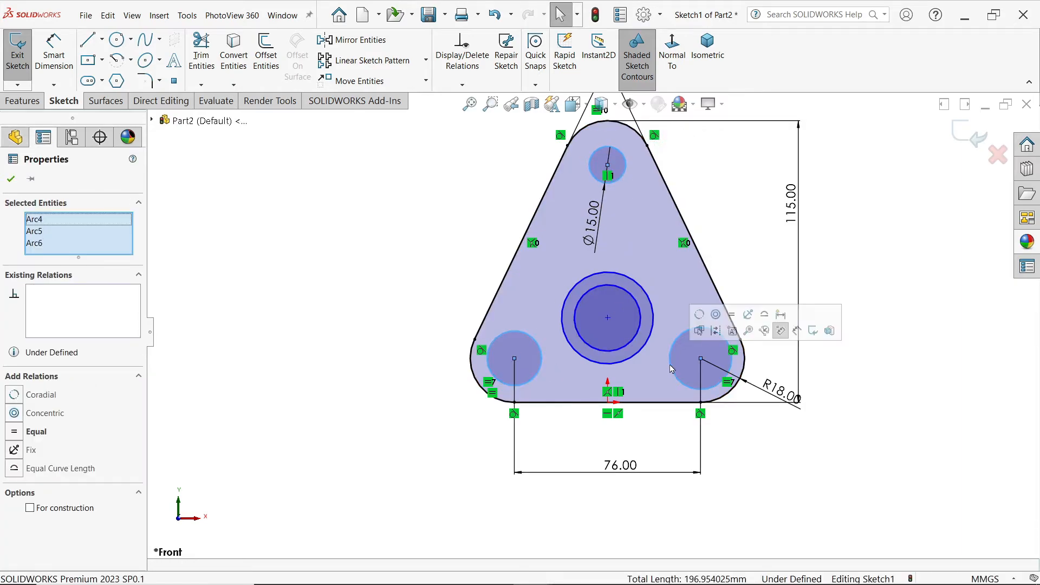
click(733, 315)
click(453, 255)
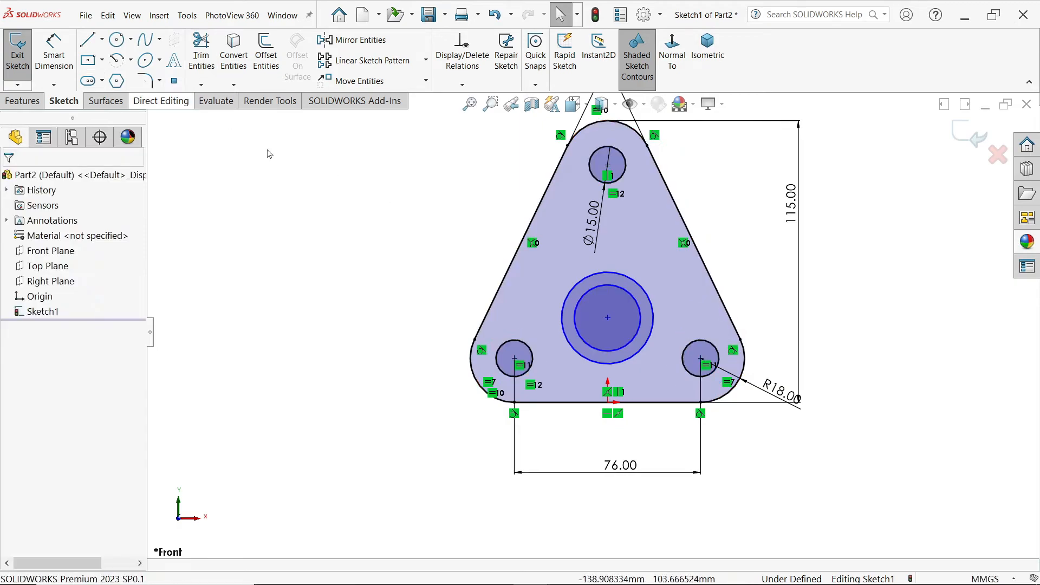
Step: Convert the outer central circle to construction geometry and sketch a 6 mm diameter circle centred on its upper-left part
click(575, 290)
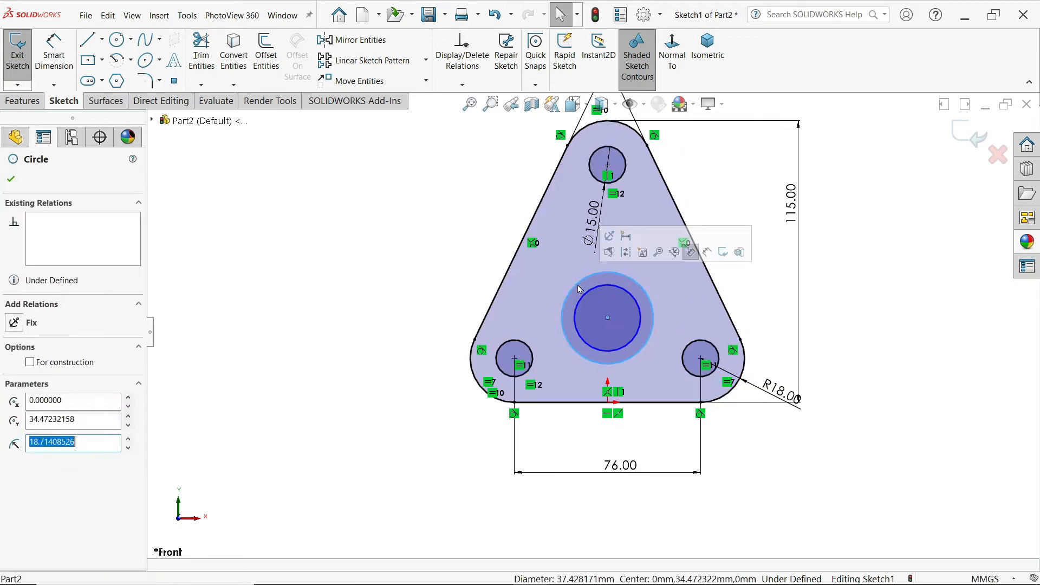
click(625, 253)
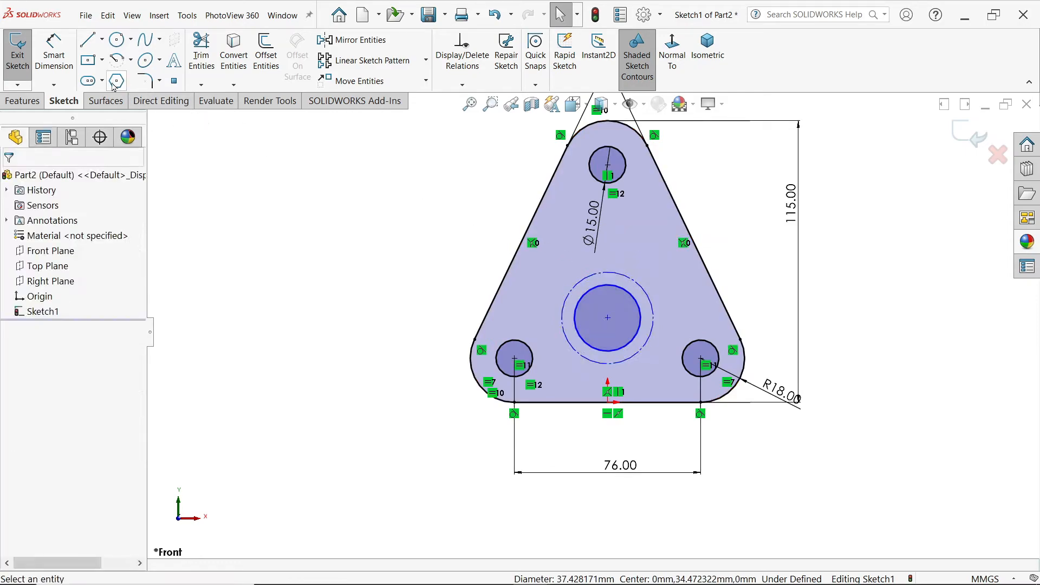
click(118, 40)
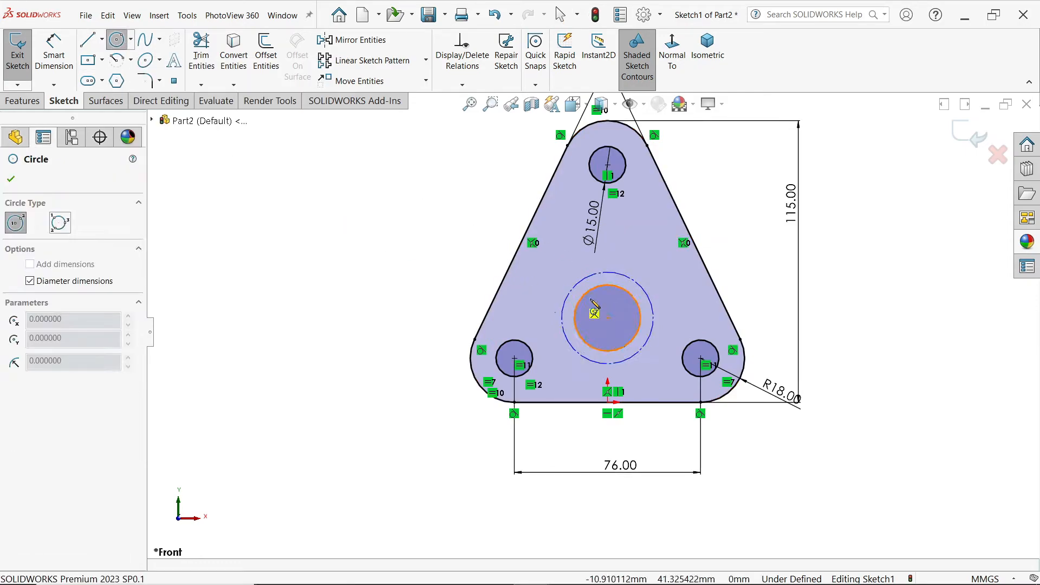
scroll(644, 280, down, 5)
click(499, 289)
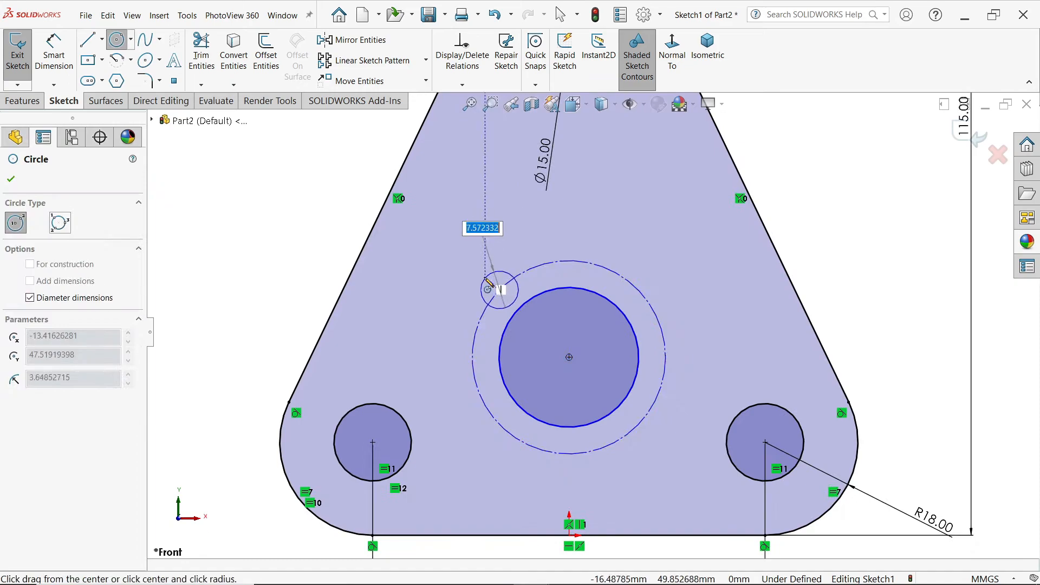
click(501, 288)
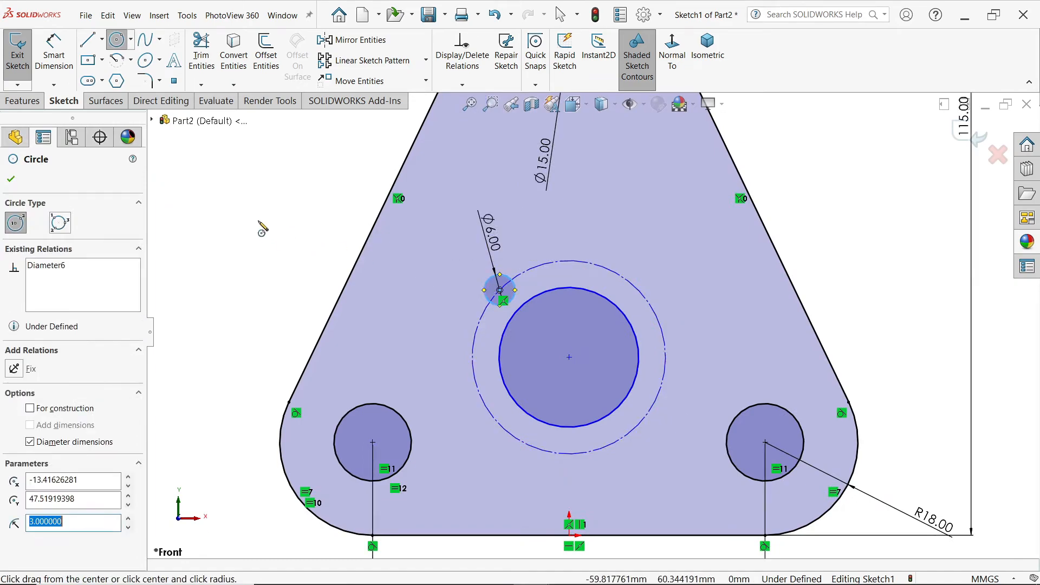
right_click(262, 229)
click(282, 225)
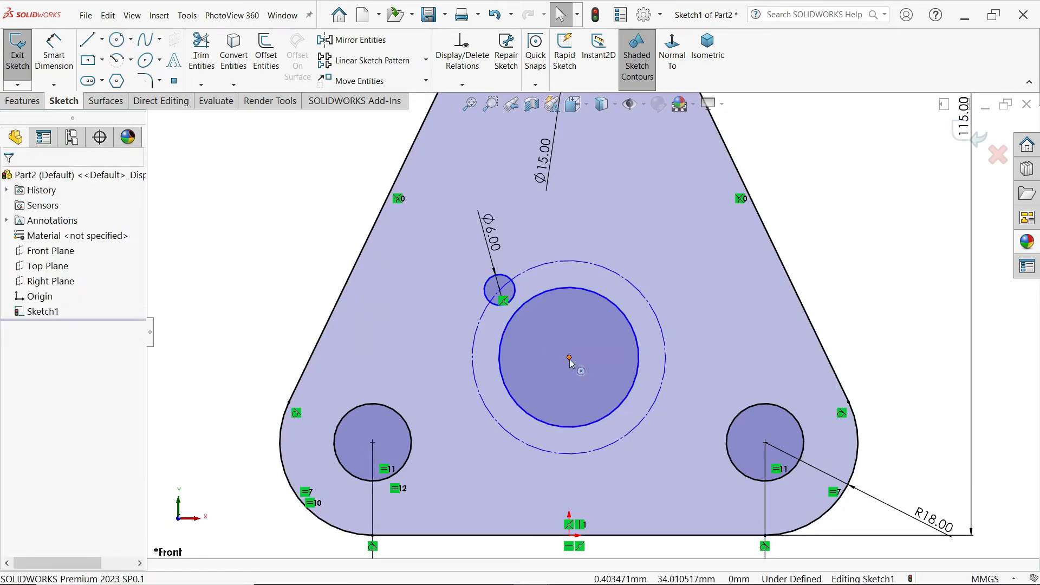
Step: Align the centre of the central circles vertically with the sketch origin
click(568, 357)
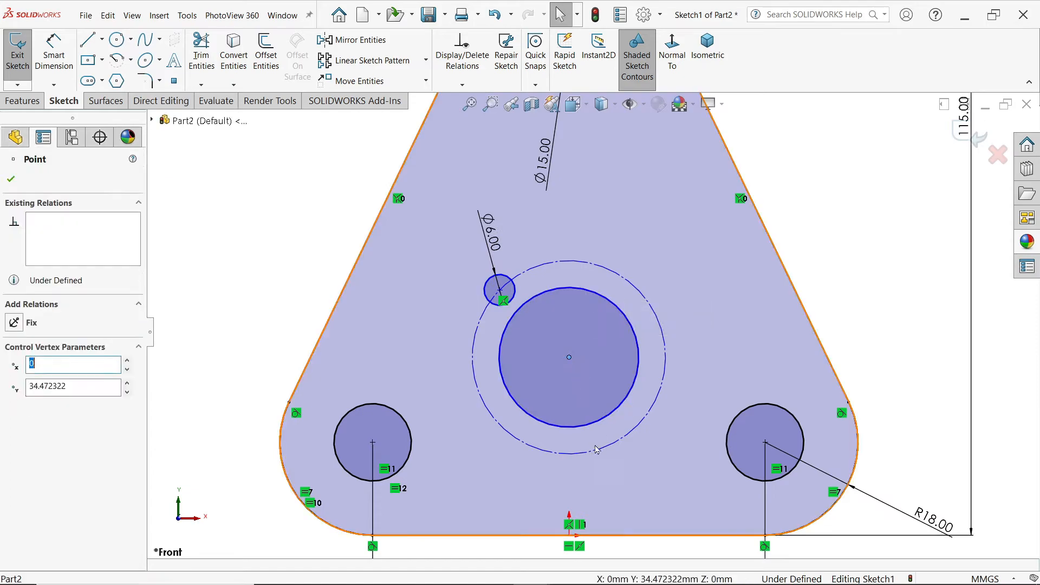
ctrl+click(570, 535)
click(657, 499)
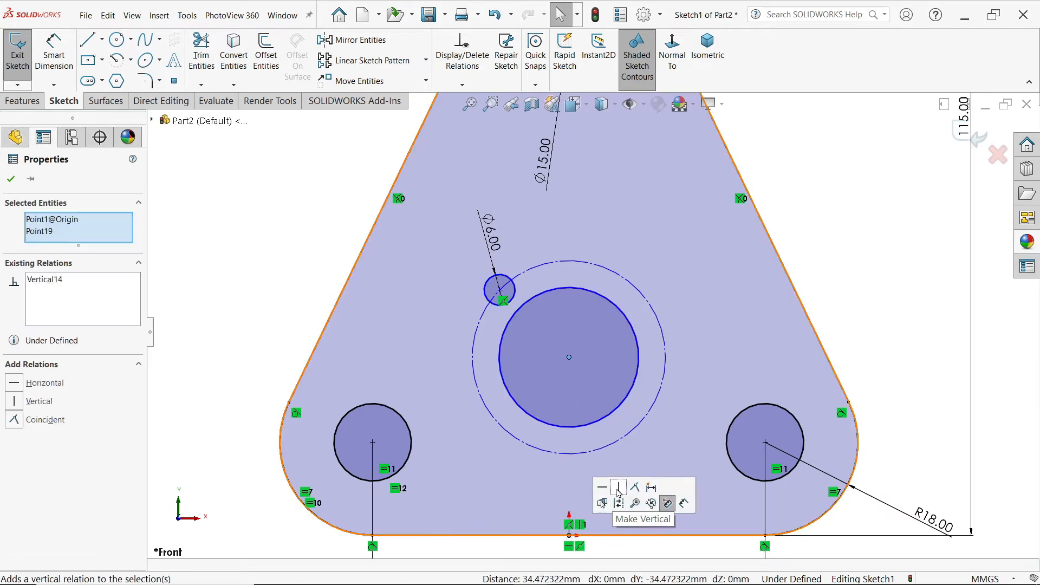
Step: Dimension the inner central circle's diameter as 25 mm and the surrounding construction circle's diameter as 35 mm
click(54, 51)
click(640, 337)
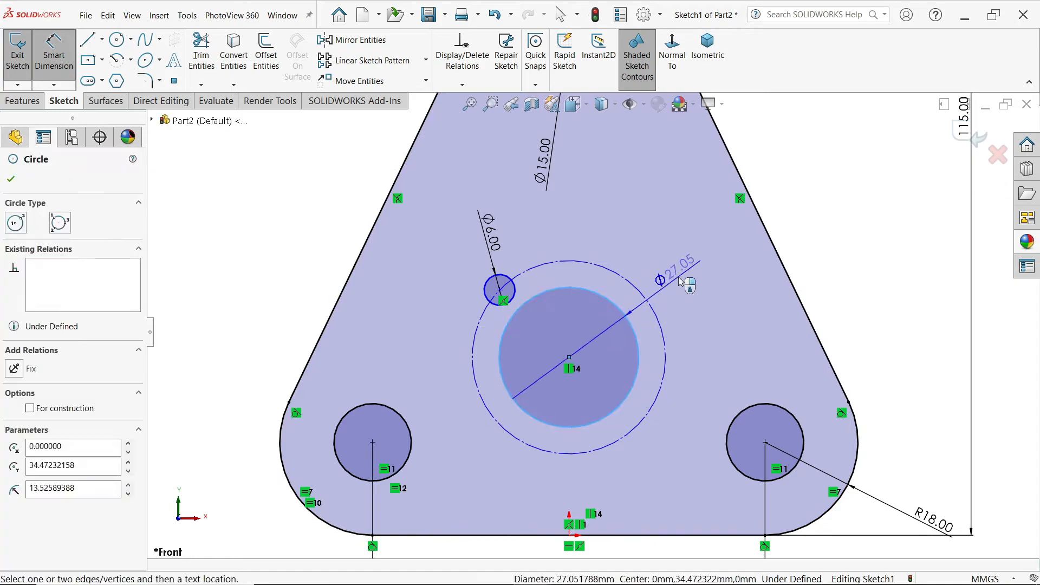
click(689, 284)
text(25)
key(Return)
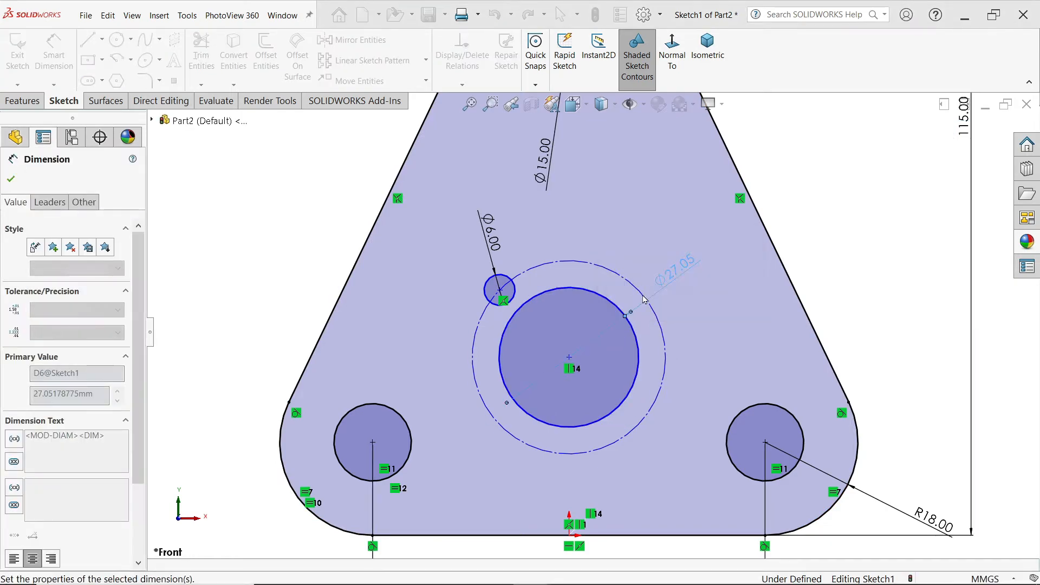
click(663, 331)
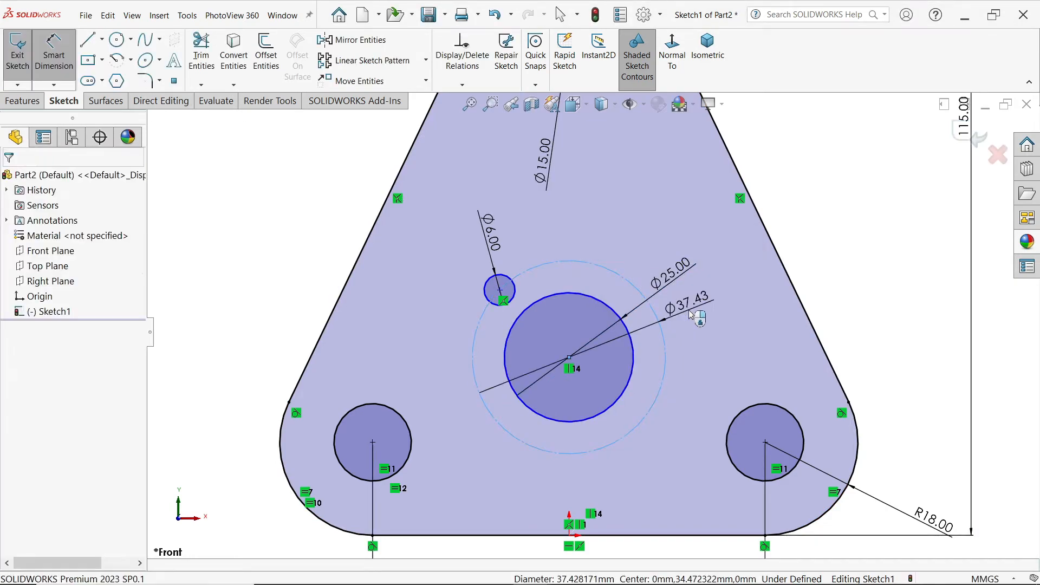
click(689, 306)
text(35)
click(623, 290)
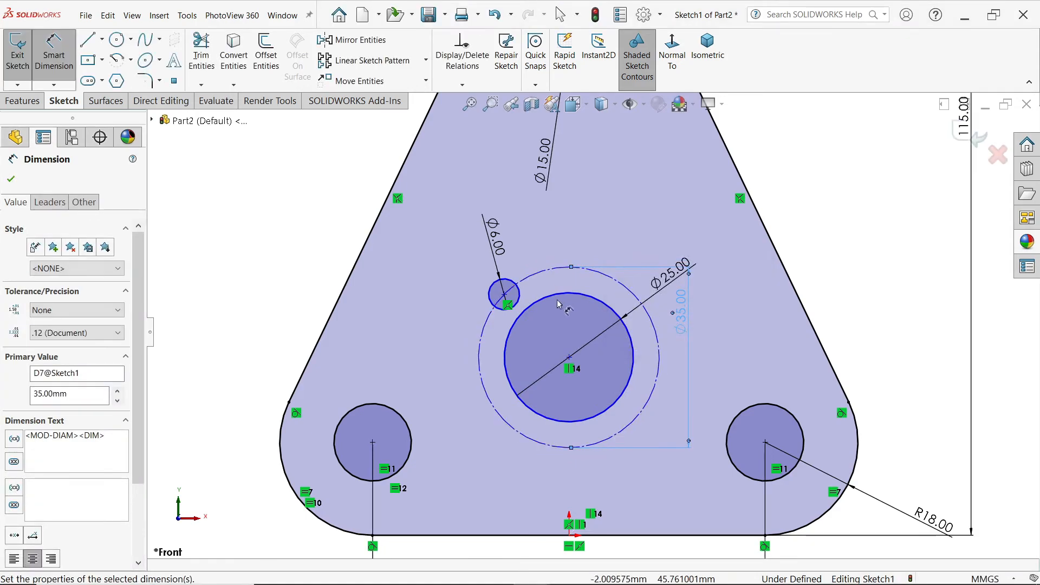
Step: Draw centrelines from the 6 mm circle's centre to the central circle's centre and from there horizontally left to the construction circle
click(102, 39)
click(117, 72)
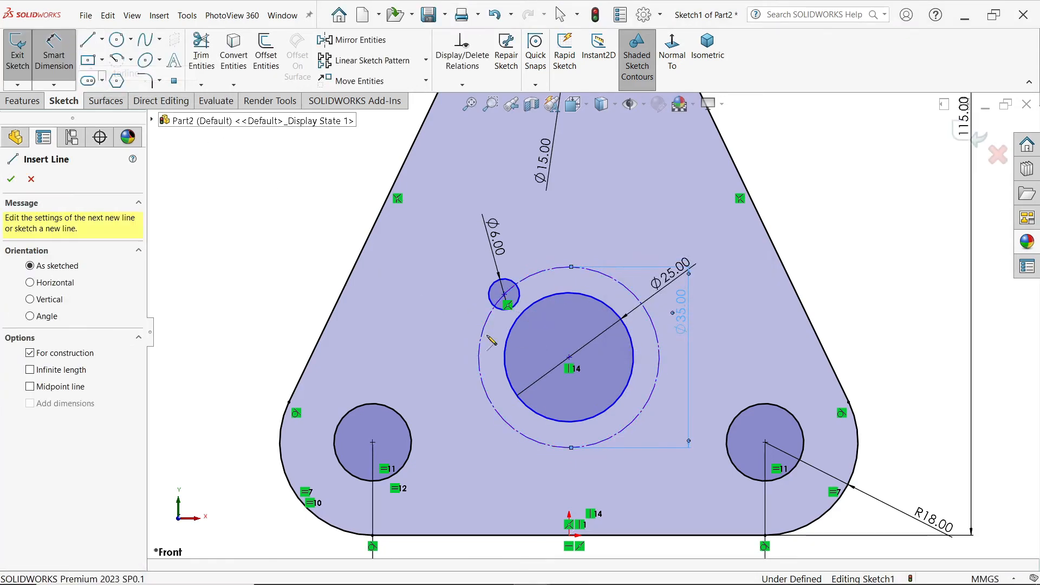
click(504, 294)
click(569, 357)
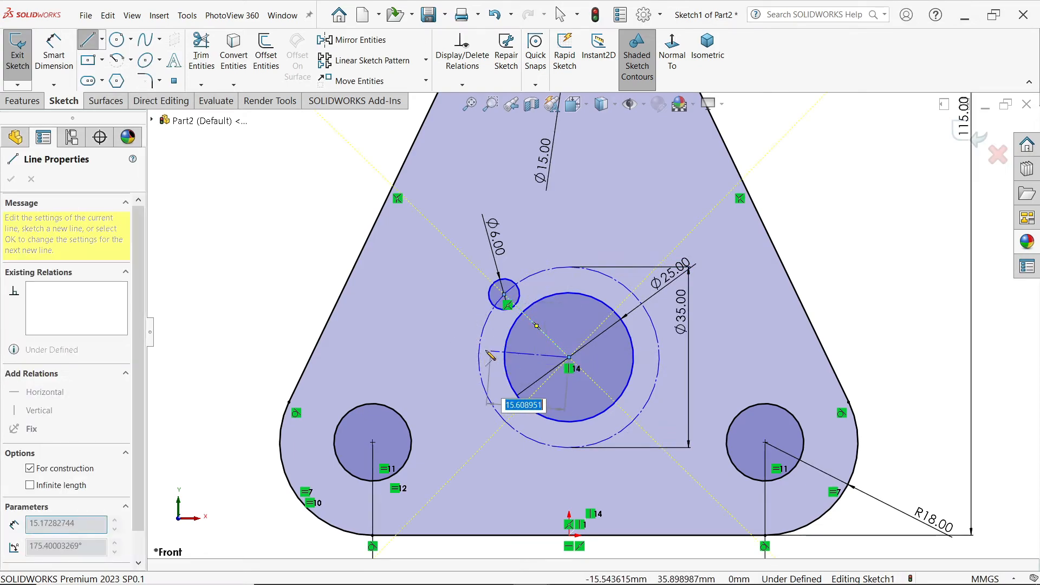
click(479, 357)
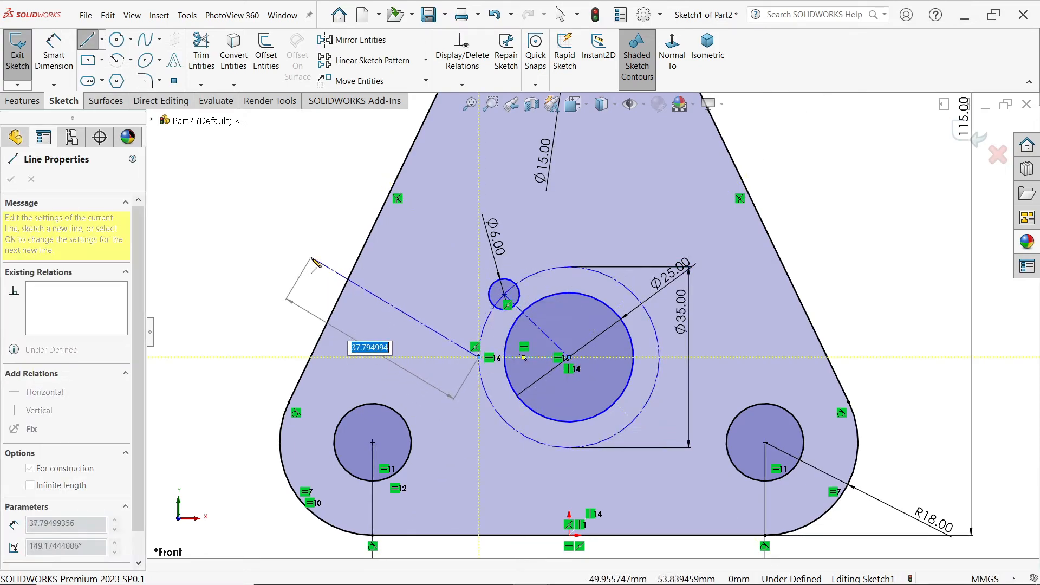
key(Escape)
Step: Dimension the angle between the horizontal and the slanted centreline as 30°
click(52, 61)
scroll(482, 292, down, 3)
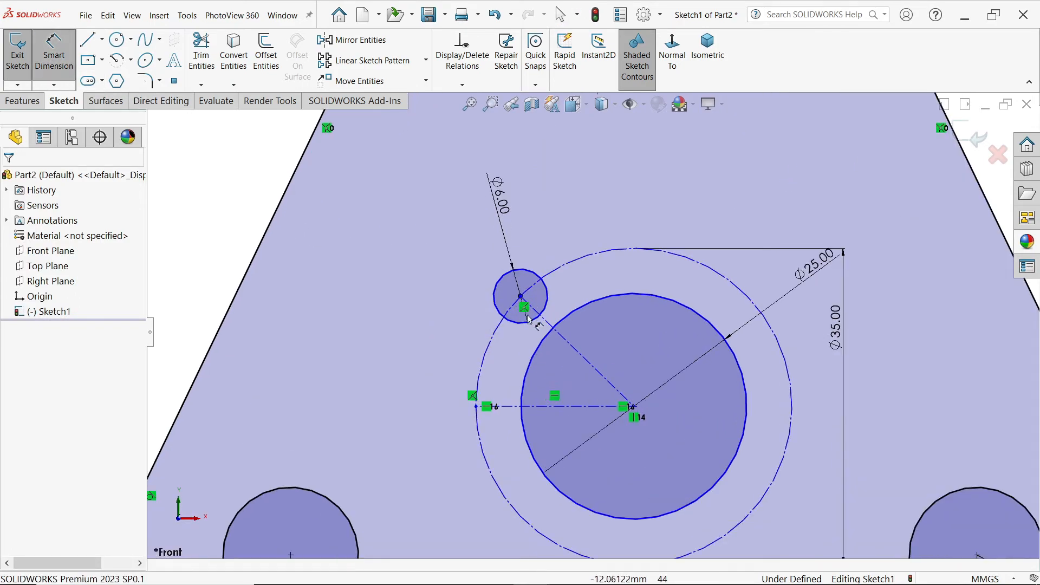
click(563, 398)
click(555, 406)
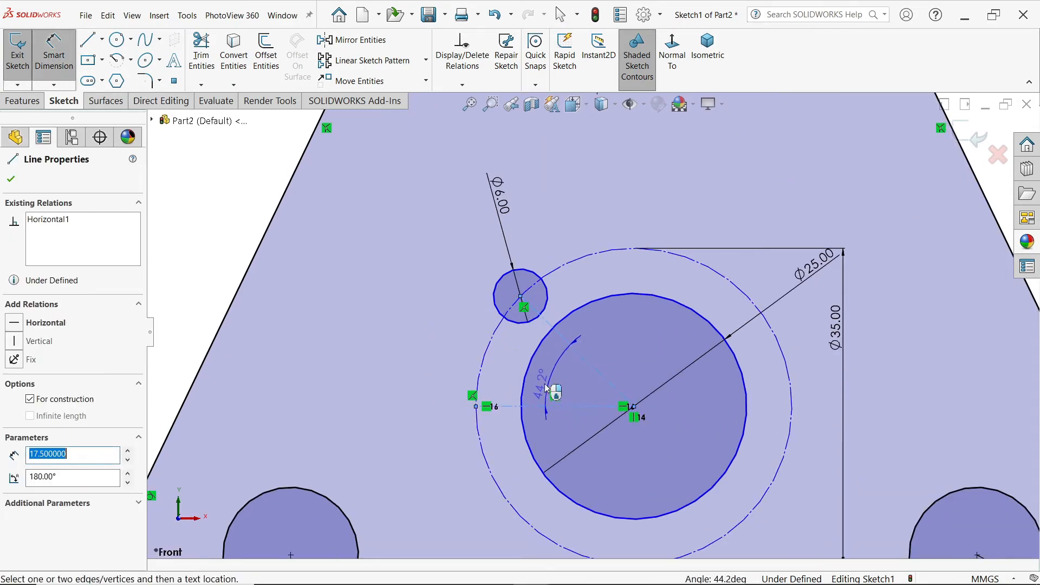
click(439, 342)
text(30)
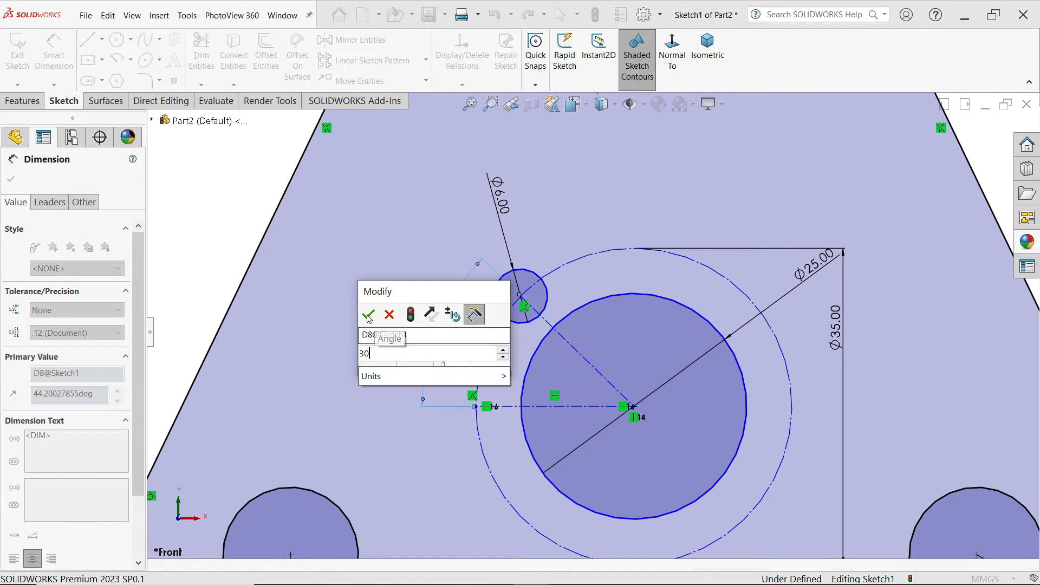
key(Return)
Step: Dimension the height of the central circle's centre above the plate's base line as 32 mm
scroll(708, 325, up, 3)
scroll(707, 326, up, 3)
scroll(630, 396, down, 2)
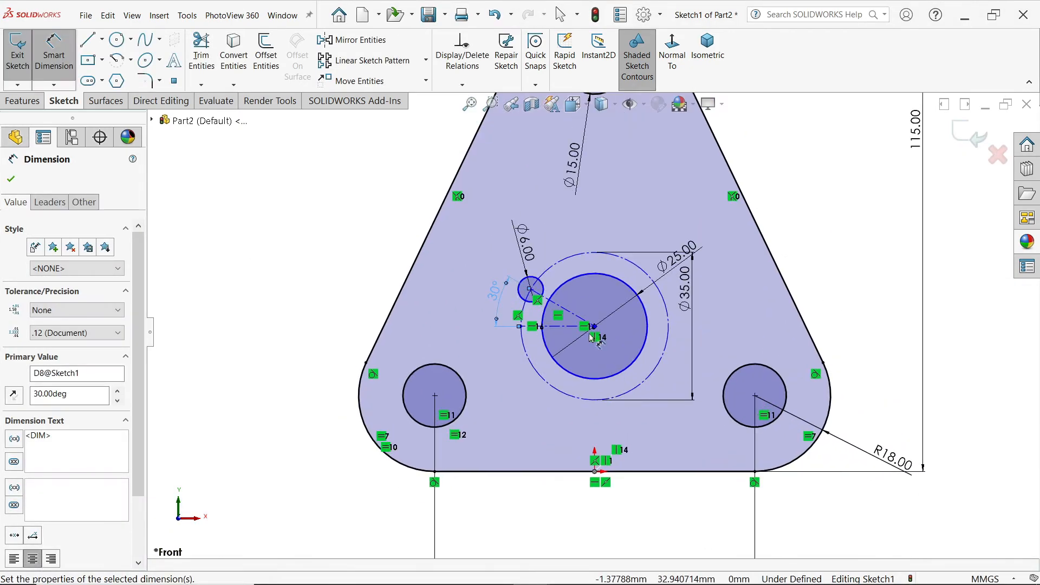
click(595, 327)
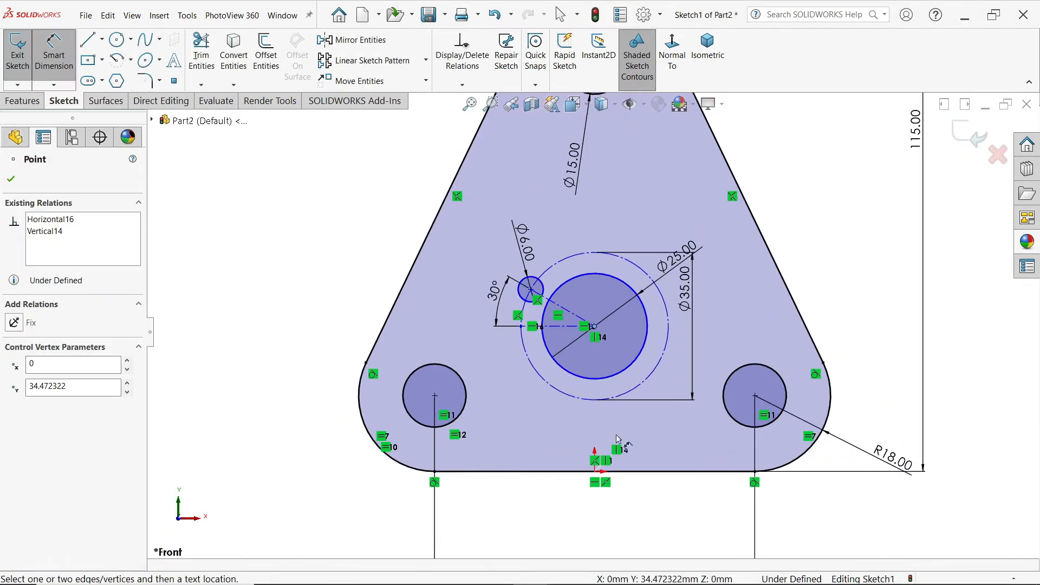
click(616, 471)
click(281, 400)
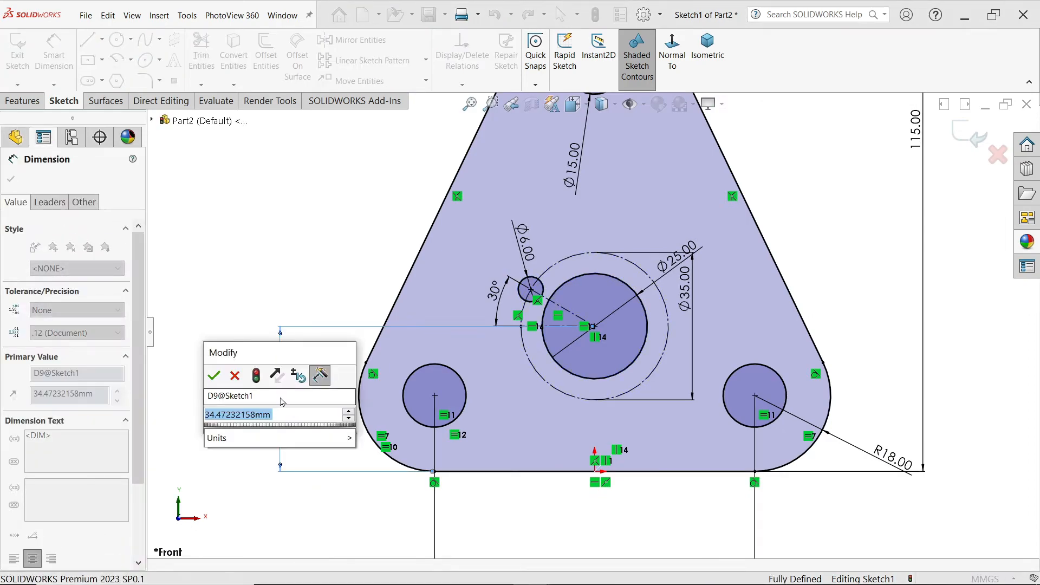
text(32)
click(216, 376)
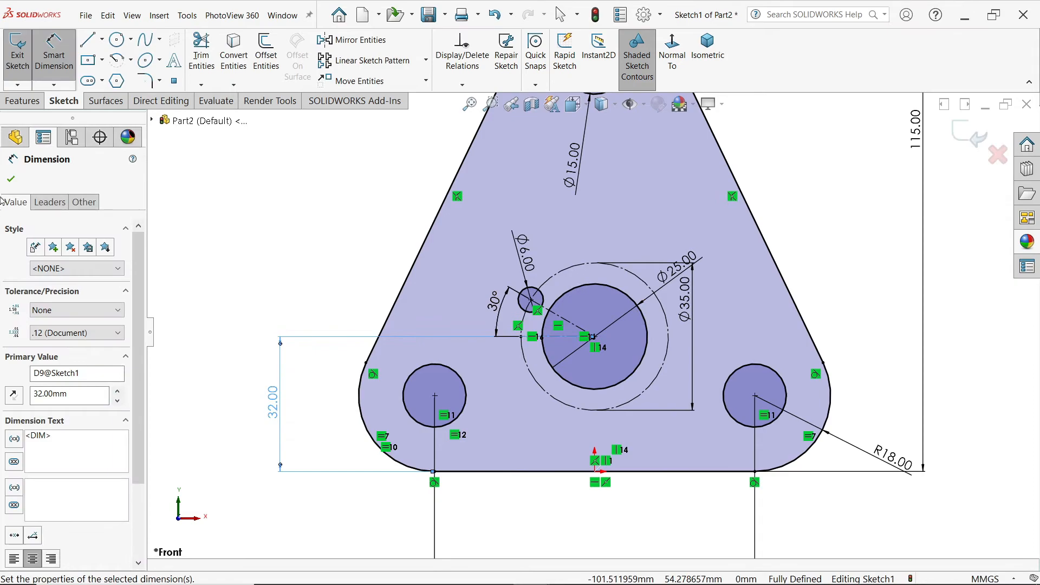
click(11, 178)
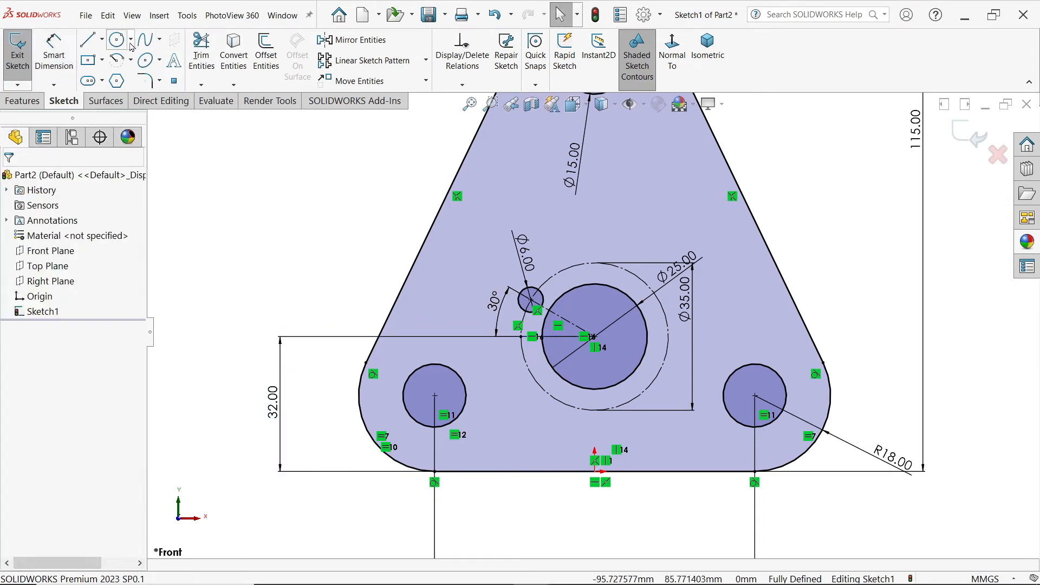
Step: Create a circular sketch pattern of the 6 mm circle about the central circle's centre with 3 equally spaced instances over 360°
click(427, 60)
click(379, 93)
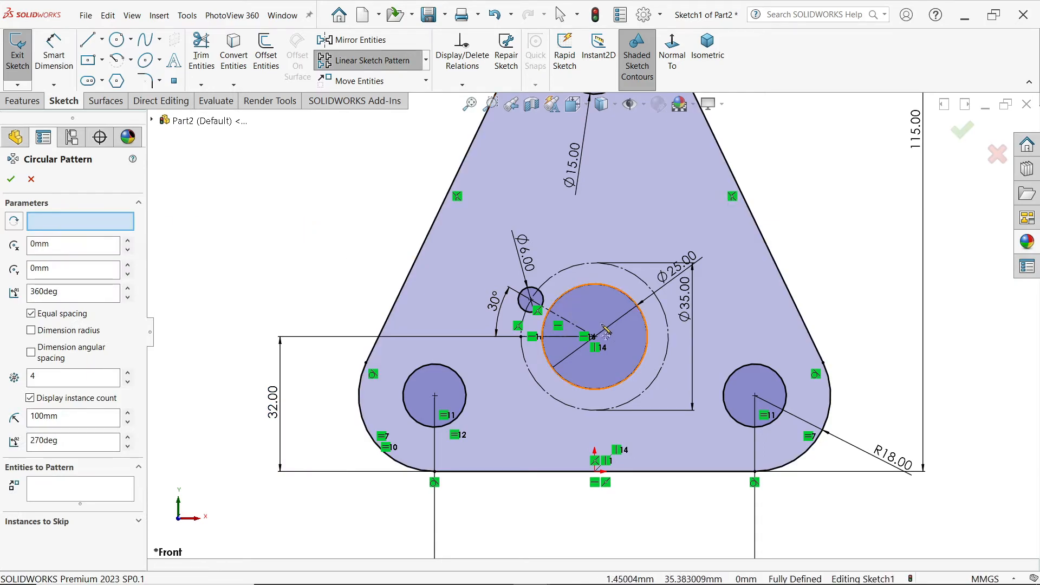
click(81, 221)
click(594, 338)
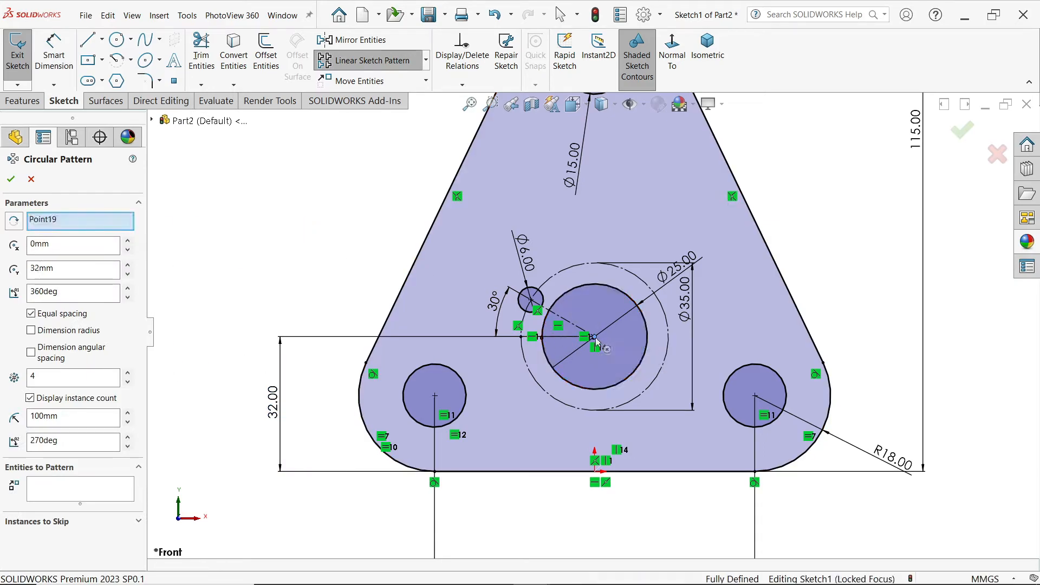
click(42, 488)
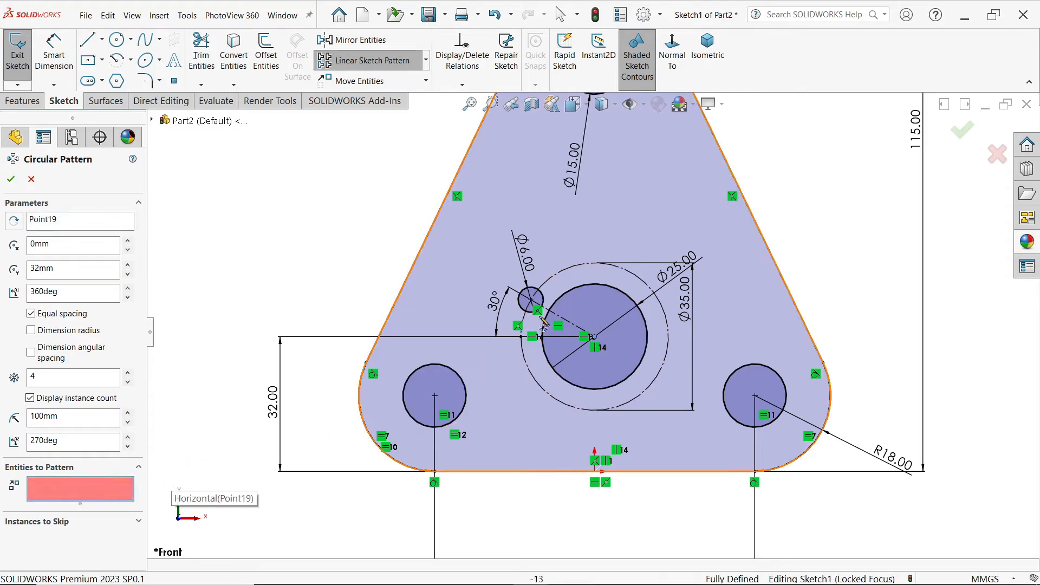
click(544, 305)
scroll(621, 340, down, 2)
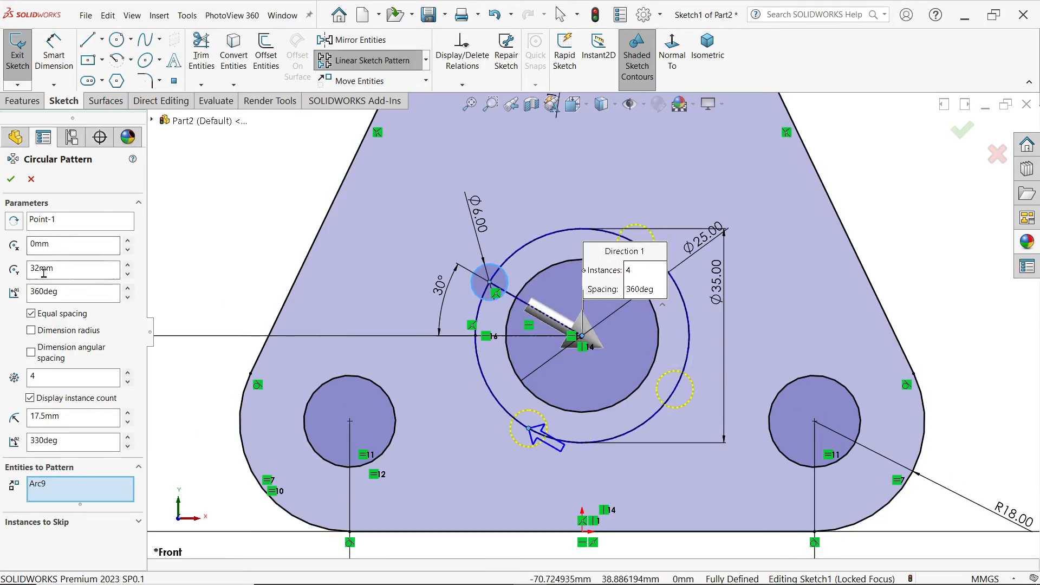
double_click(31, 292)
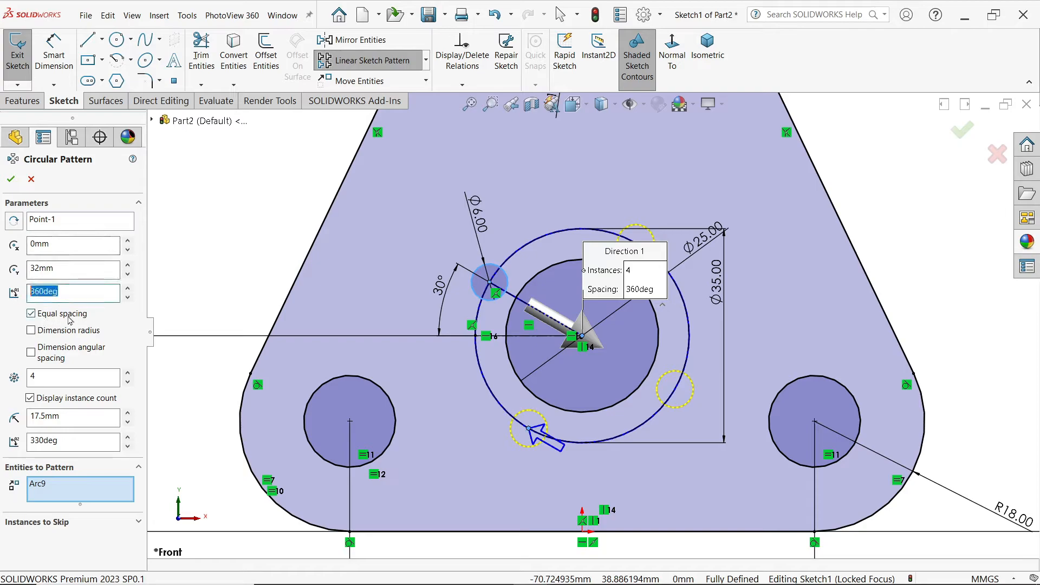
double_click(47, 376)
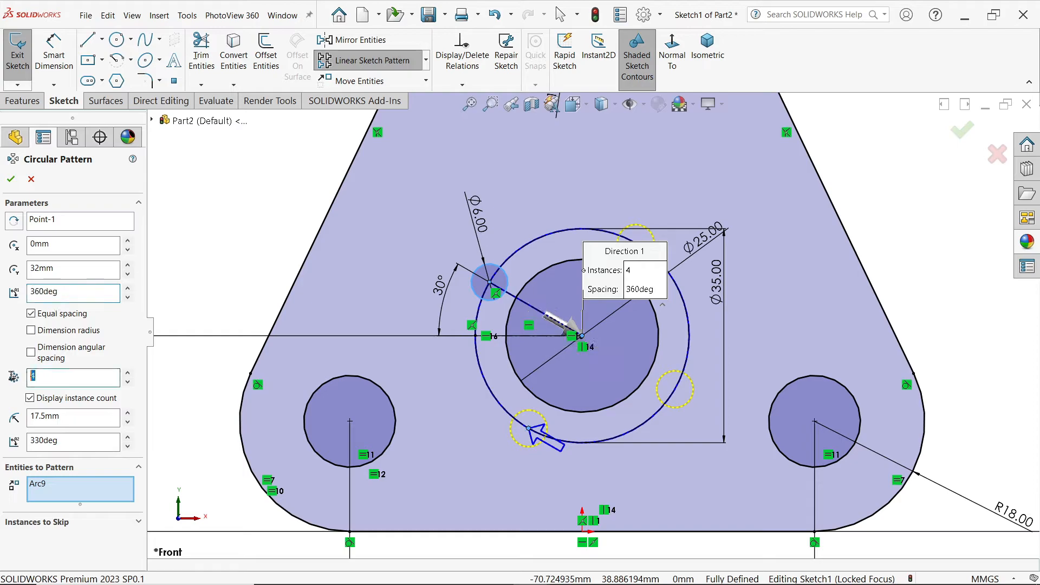
text(3)
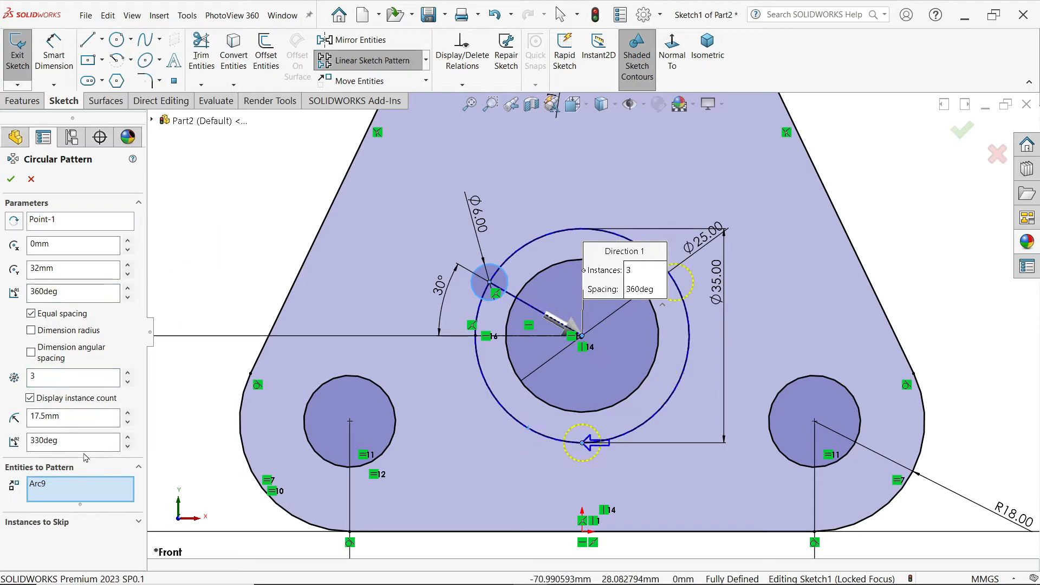
click(10, 179)
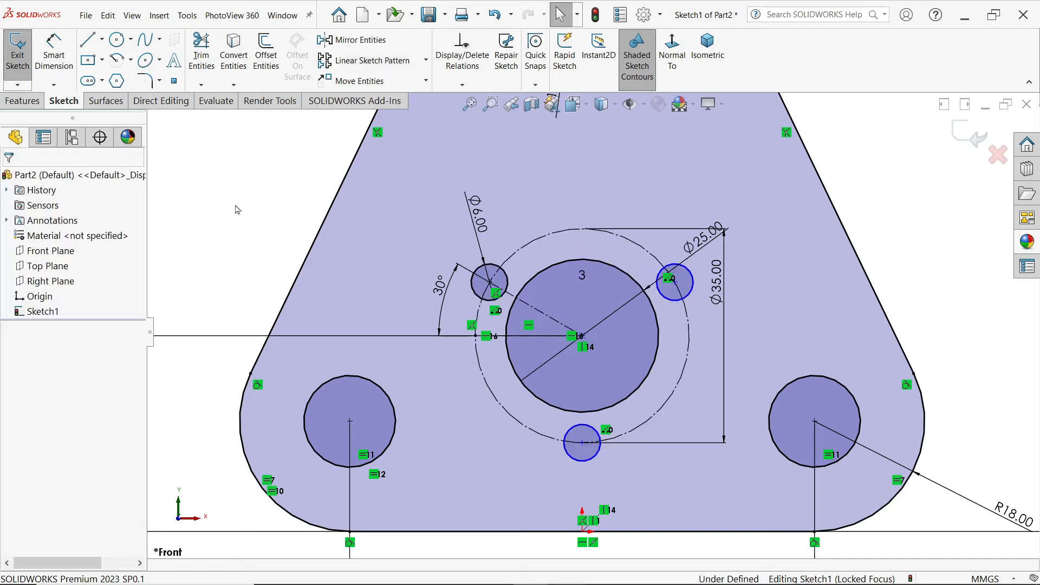
Step: Make the centres of the two patterned small circles coincident with the 35 mm construction circle
click(675, 283)
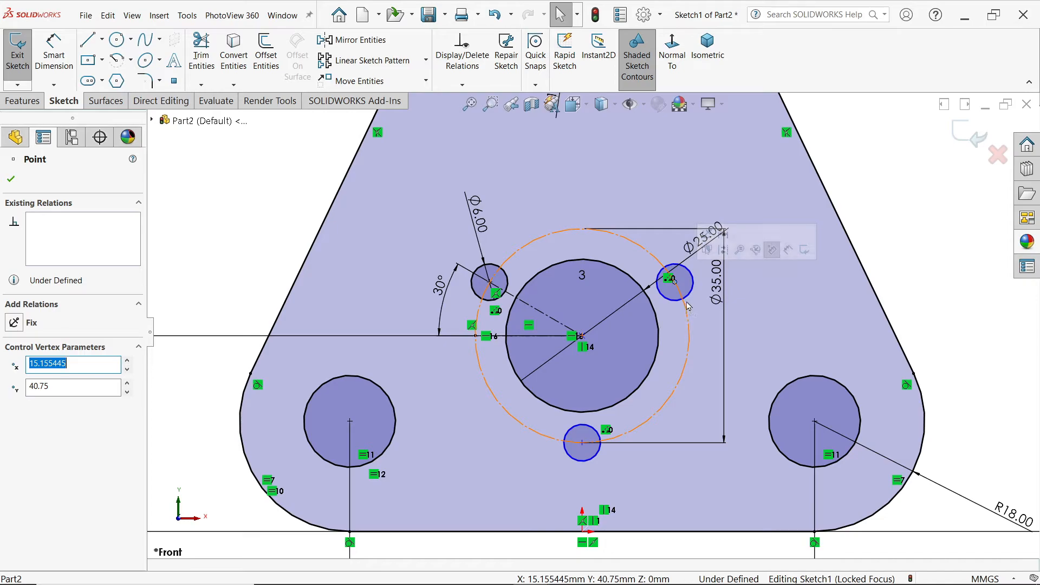
ctrl+click(688, 325)
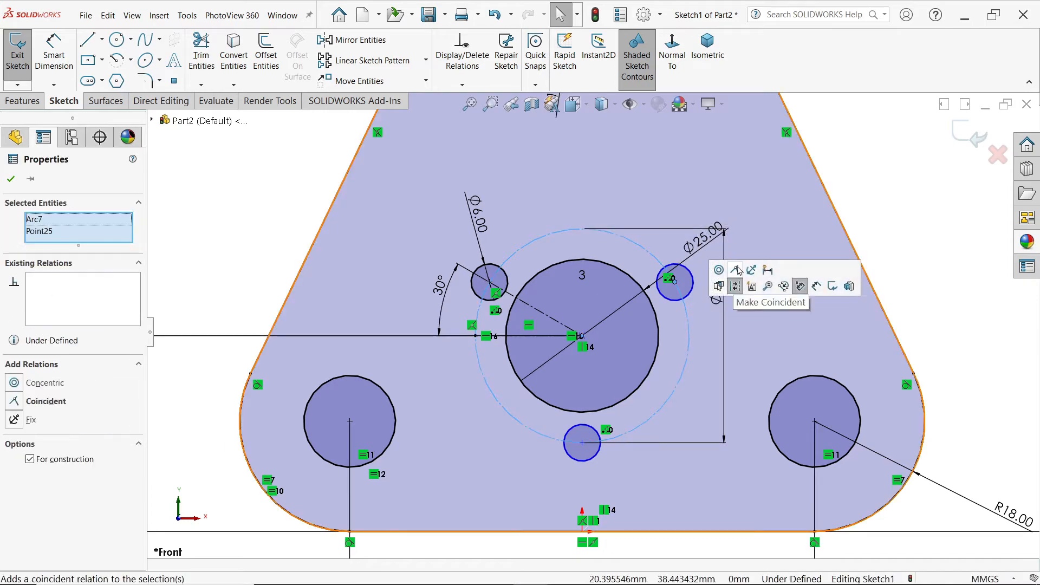
click(735, 270)
click(583, 443)
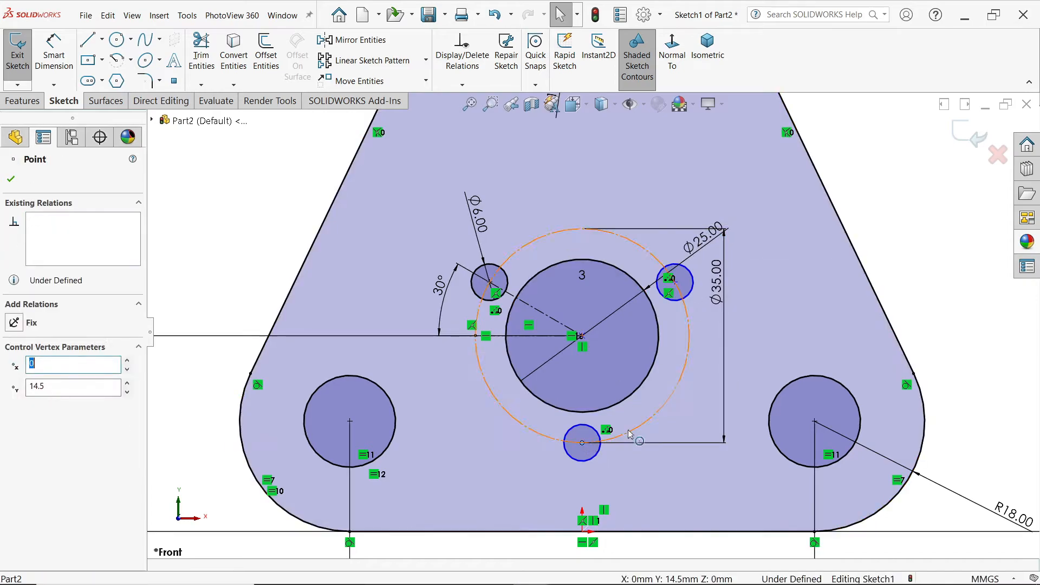
ctrl+click(631, 433)
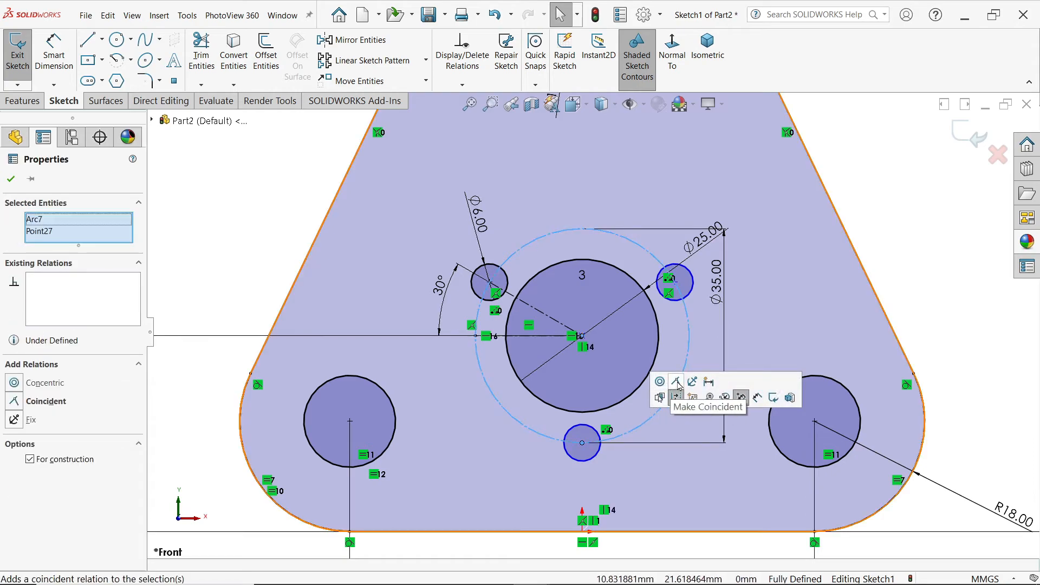
click(661, 383)
key(Escape)
Step: Extrude the support plate sketch 7 mm with the Mid Plane end condition
key(f)
scroll(721, 269, up, 2)
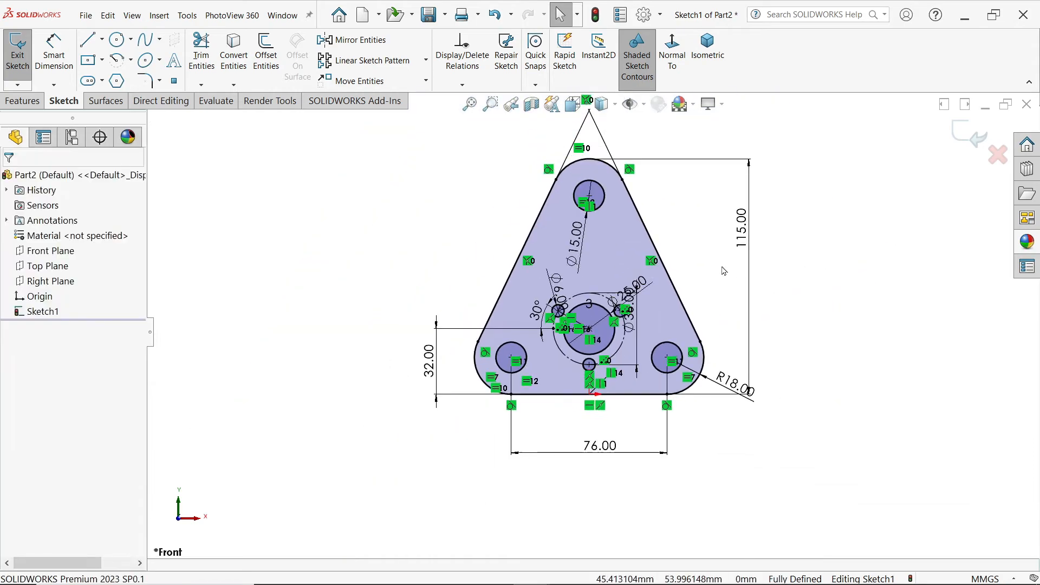
scroll(634, 233, down, 1)
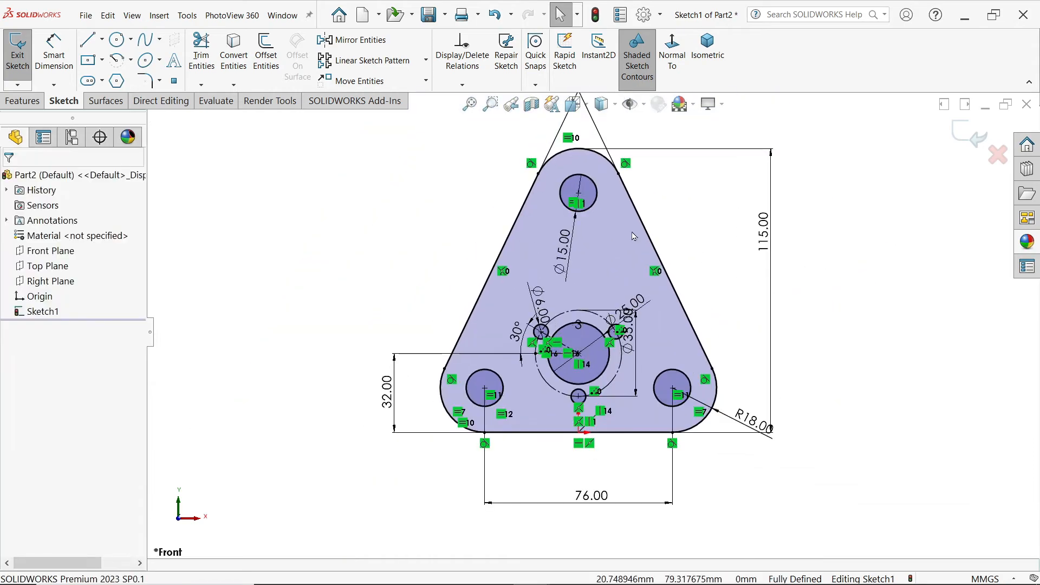
click(22, 101)
click(25, 54)
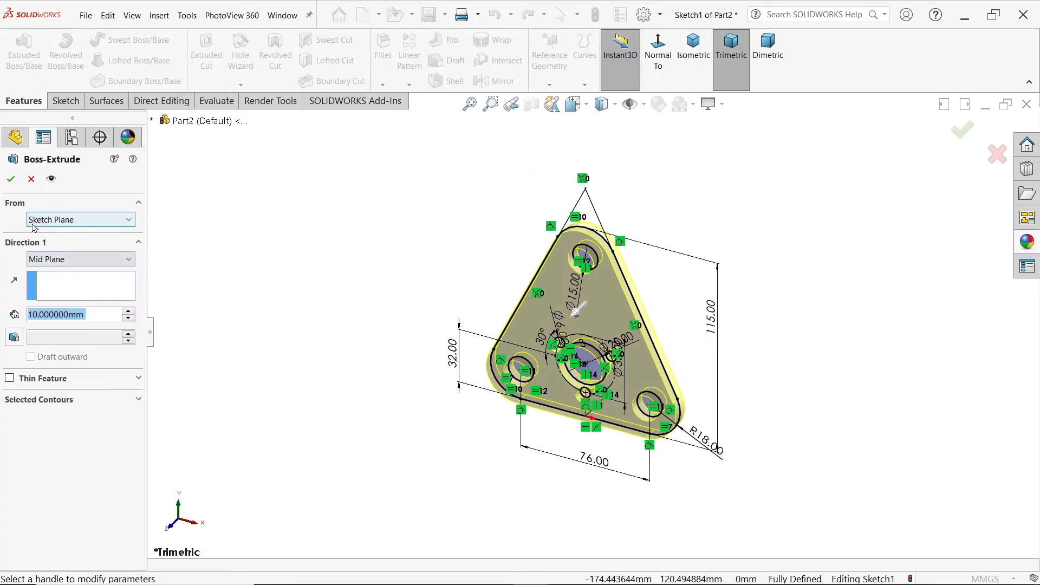
click(53, 261)
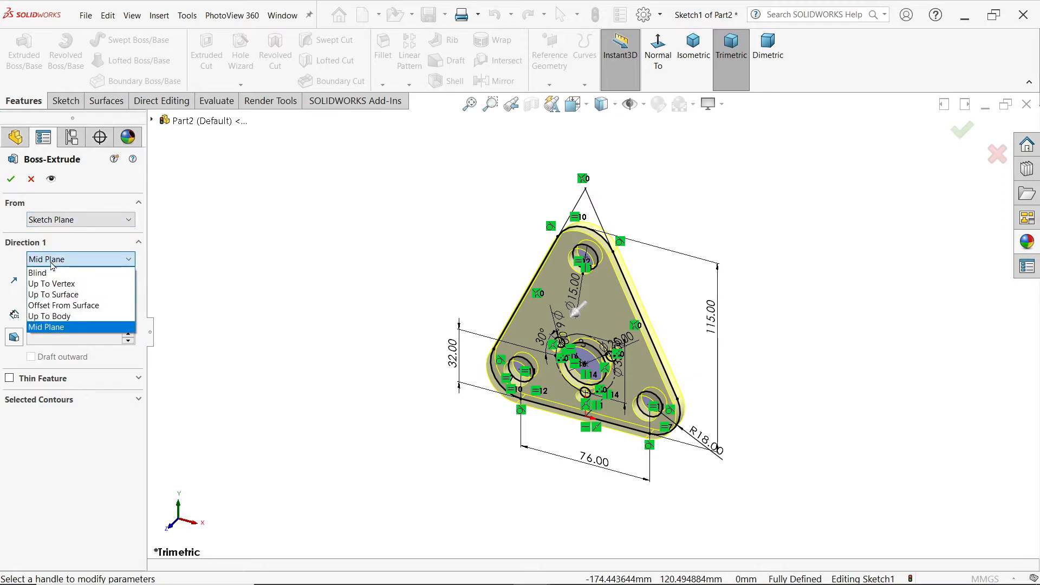
click(53, 265)
text(7)
key(Return)
click(14, 182)
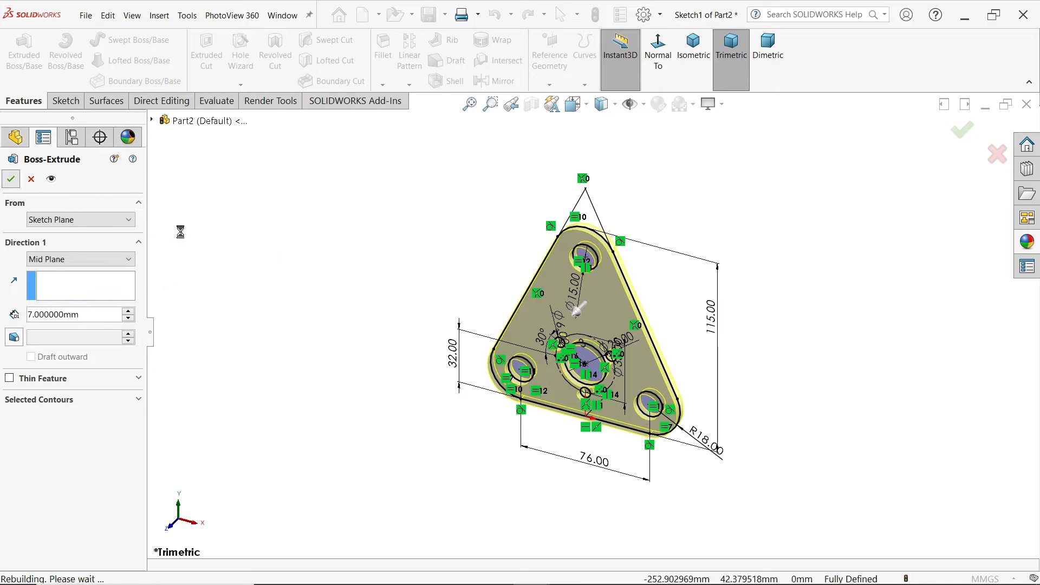
Step: Assign Plain Carbon Steel as the plate's material
click(409, 279)
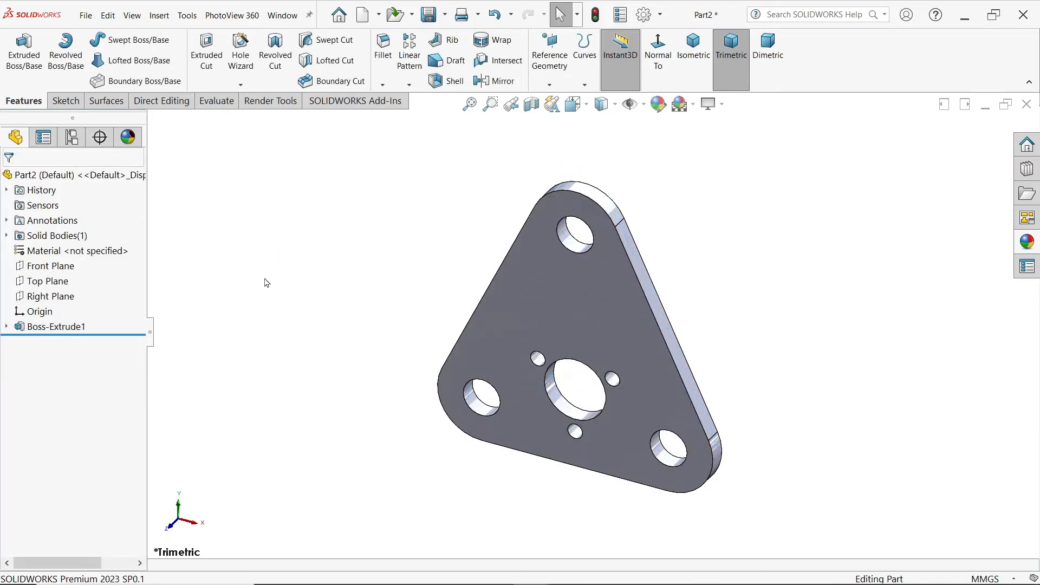
right_click(85, 252)
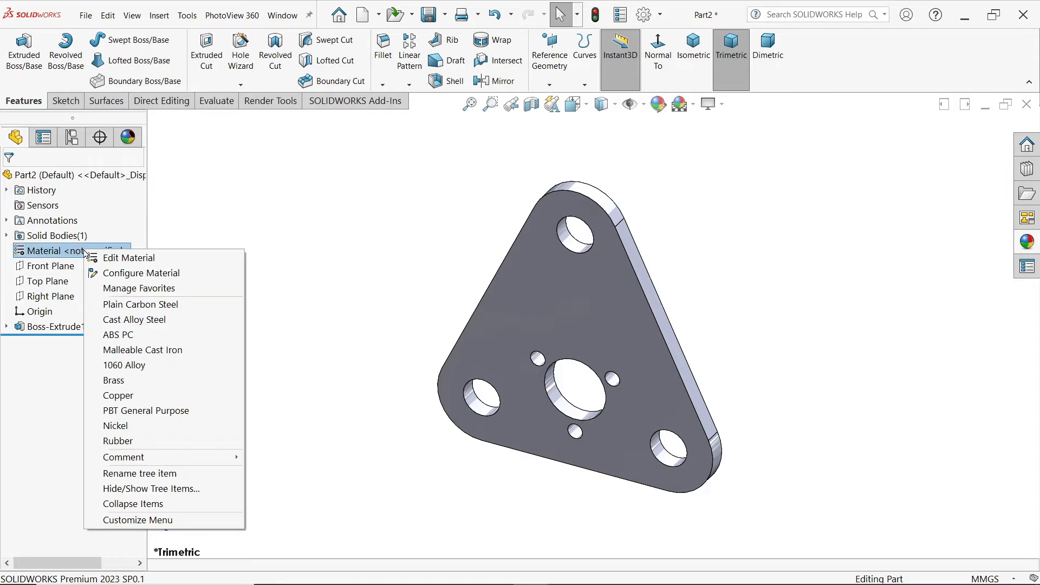
click(139, 309)
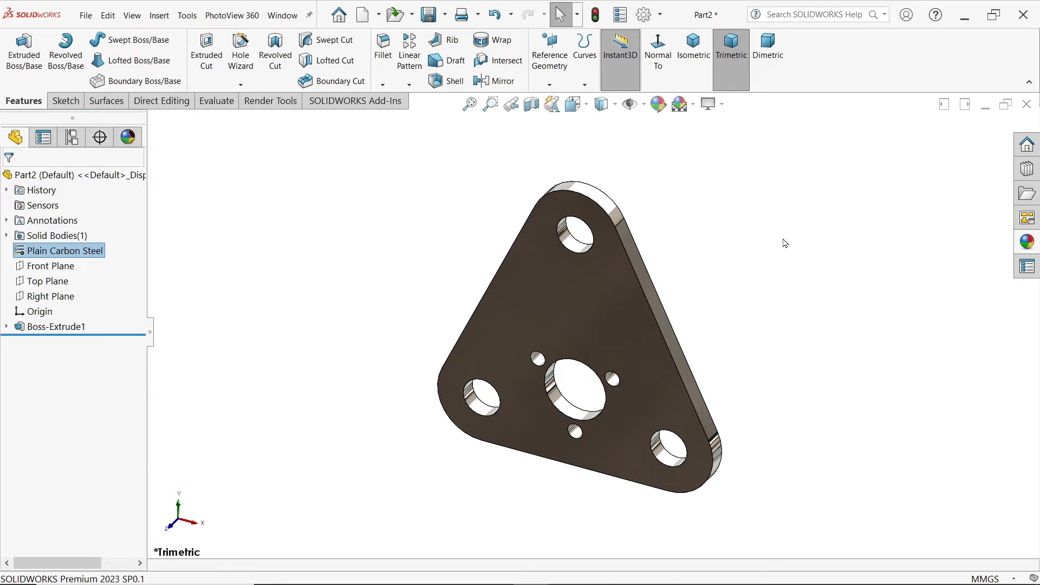
Step: Apply the color appearance to the plate body and set it to a light blue-violet from the standard swatches
click(1024, 246)
scroll(876, 187, up, 1)
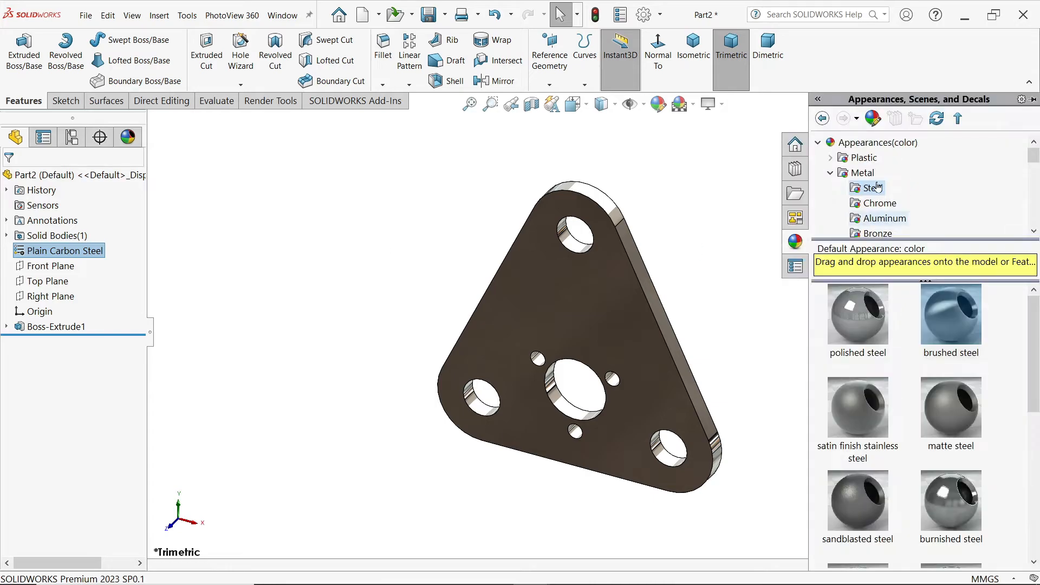
click(858, 143)
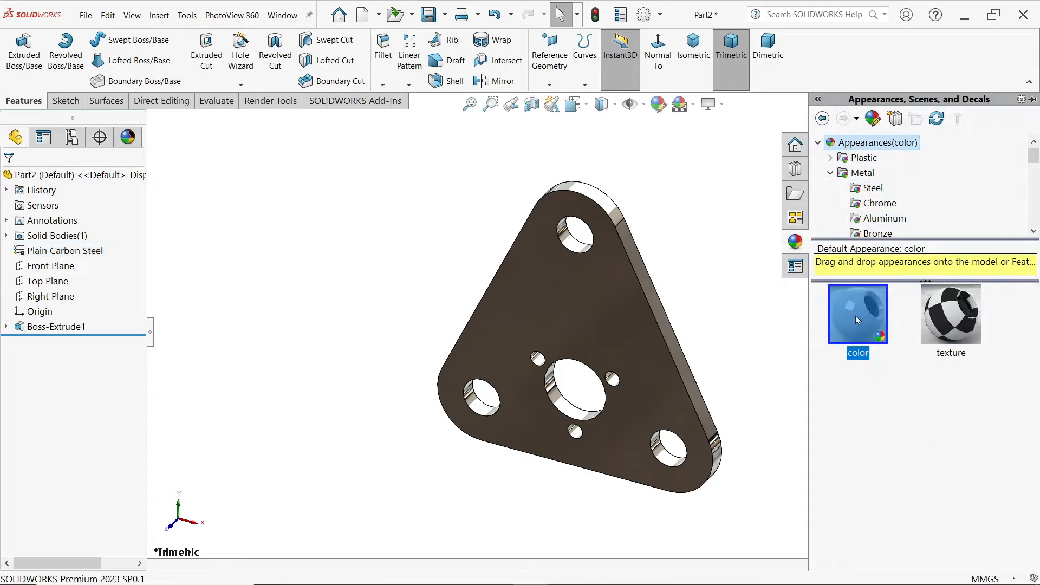
drag(856, 317, 640, 338)
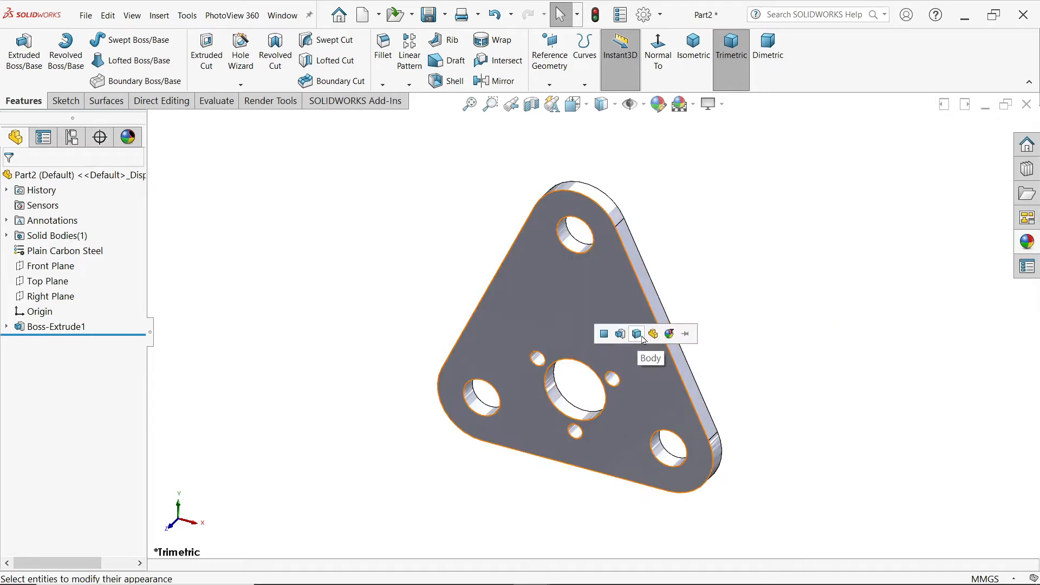
click(636, 334)
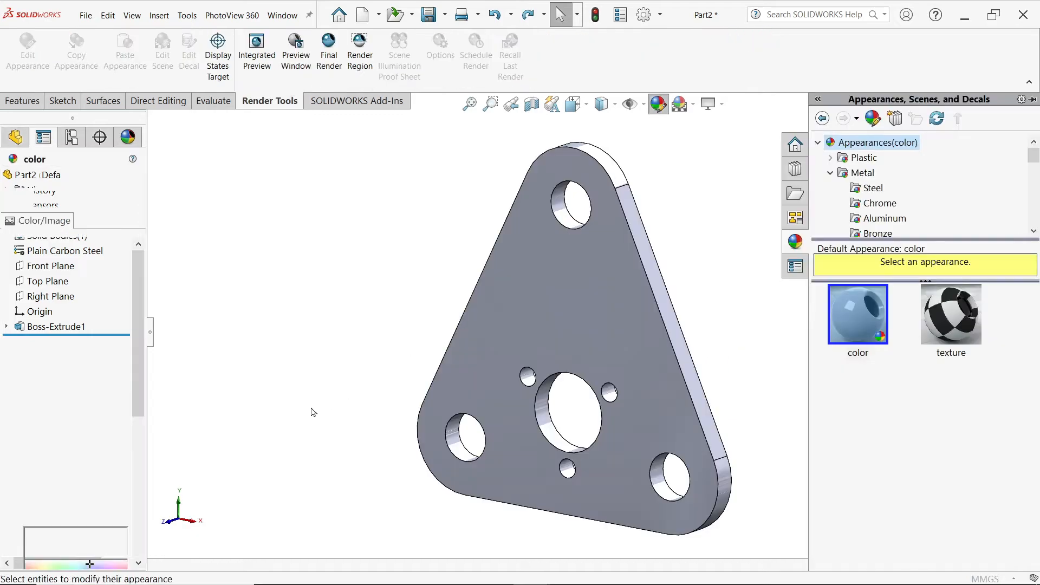
click(84, 476)
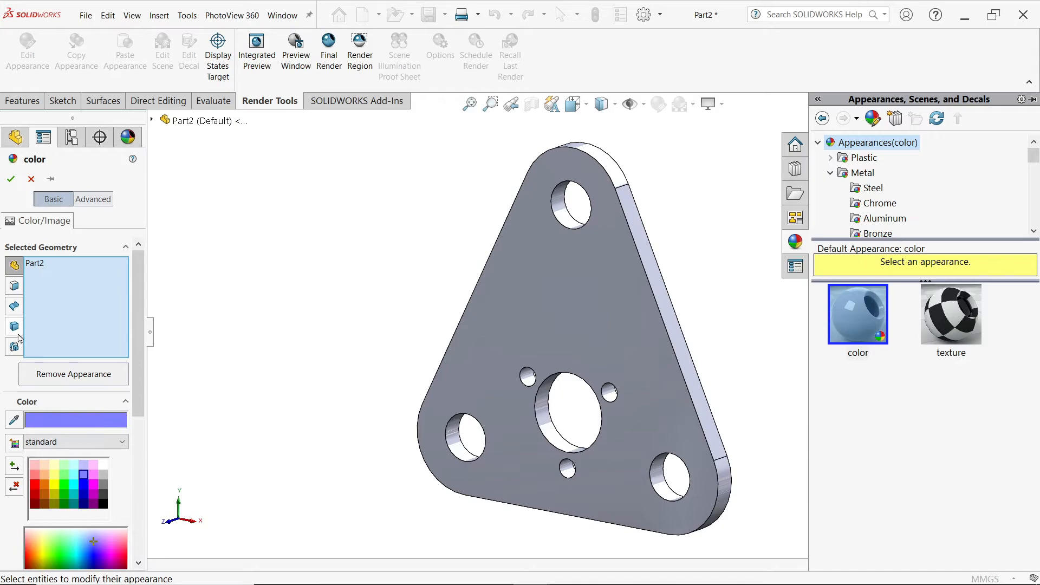
click(14, 327)
click(522, 331)
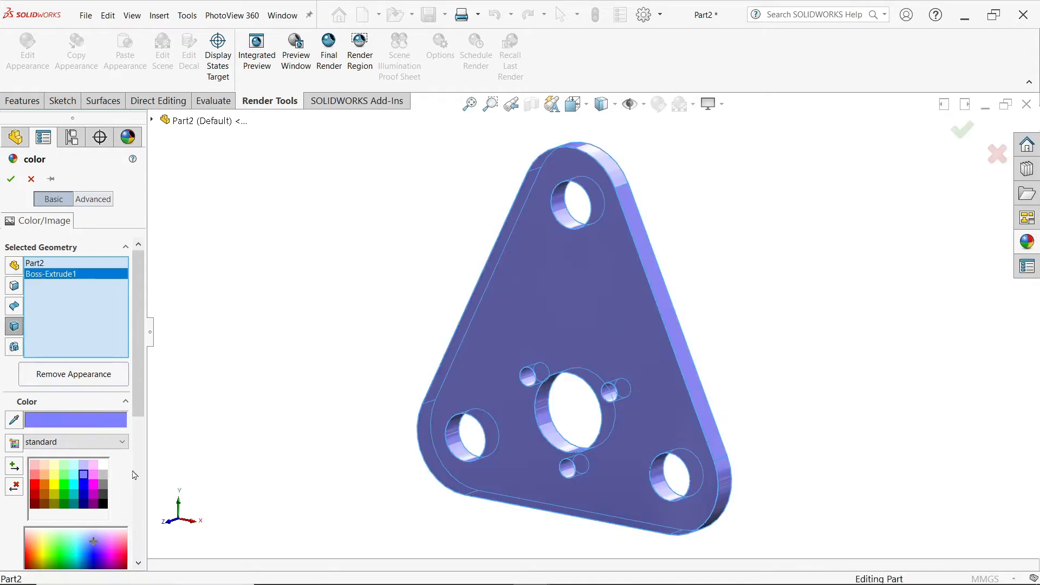
click(11, 180)
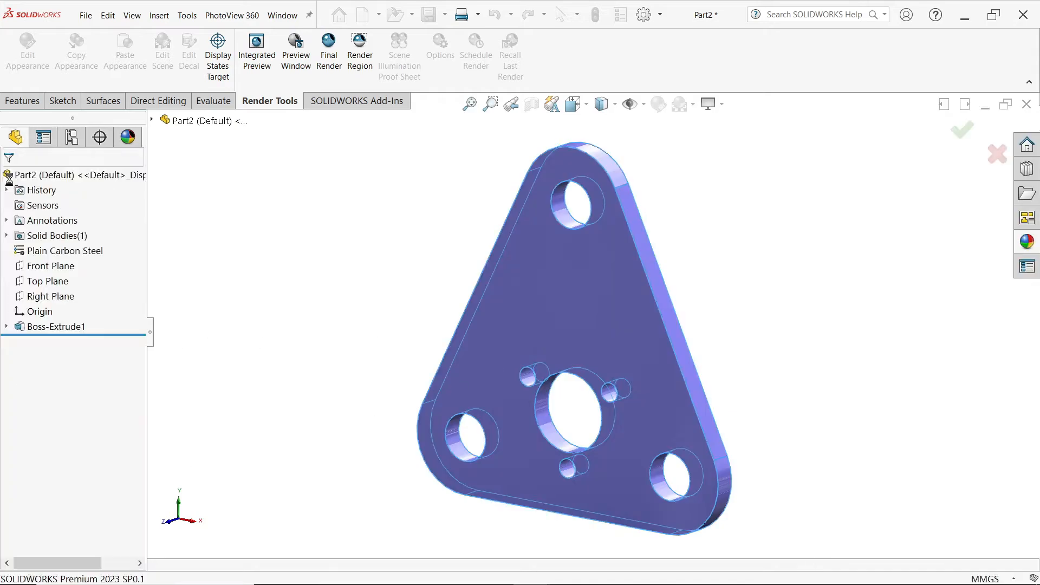
Step: Save the part as Support Plate in the CRANE HOOK DRAWING folder
middle_drag(445, 283, 440, 295)
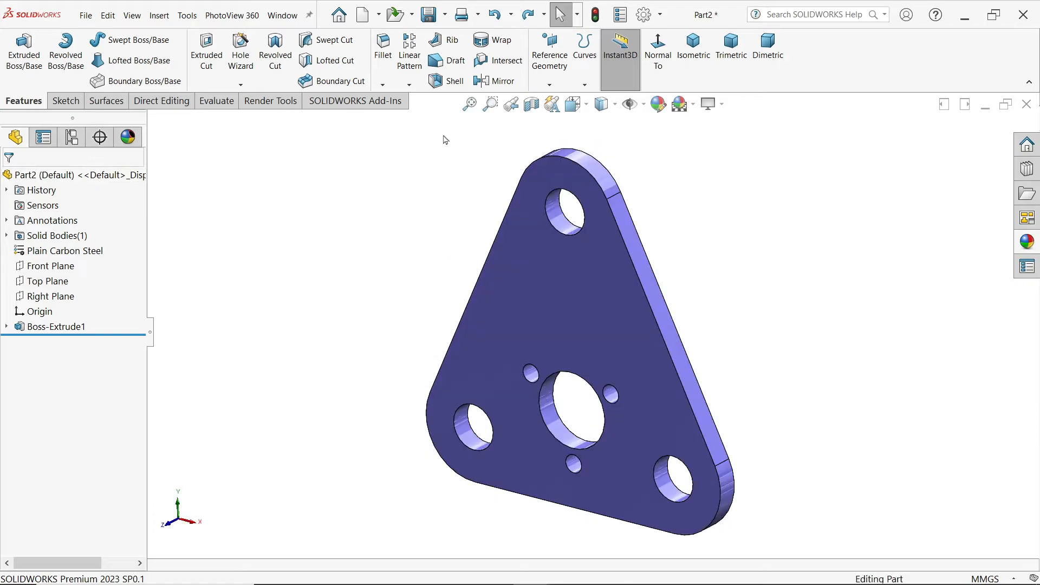
click(429, 17)
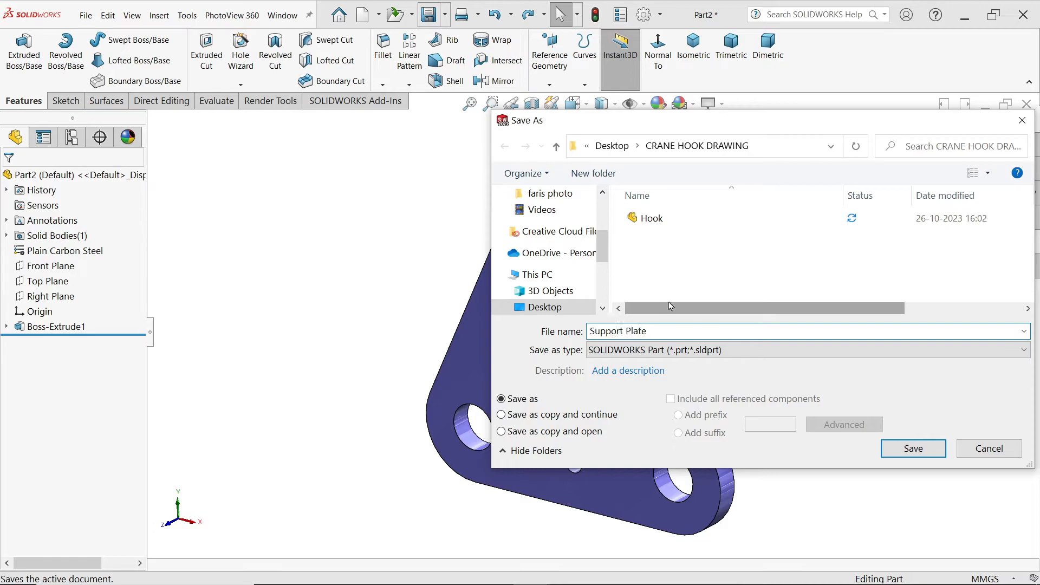
click(913, 450)
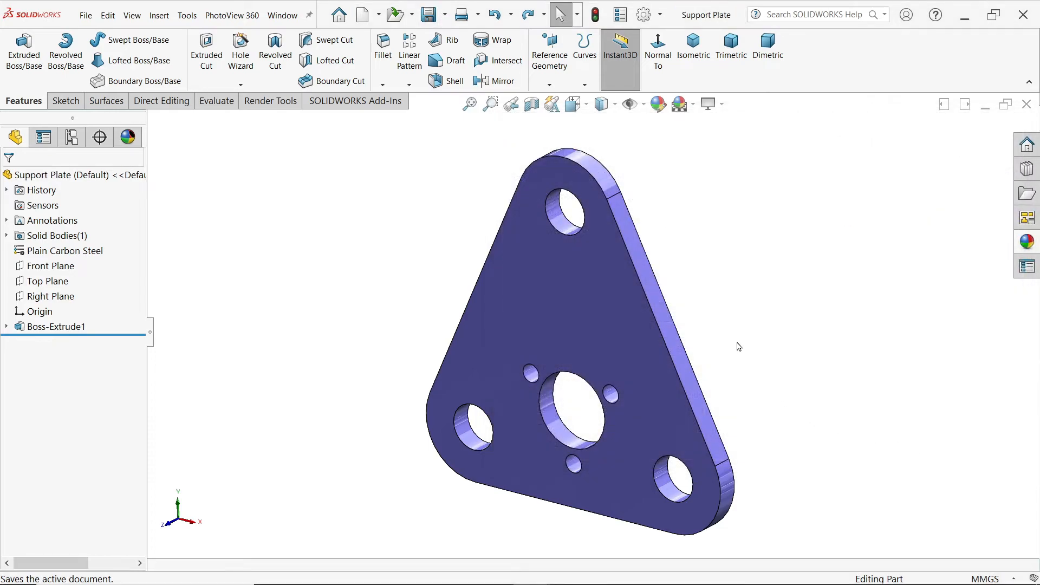
Step: Switch to the reference image CRANE HOOK DRAWING.PNG to examine the hook anchor's views and dimensions
scroll(736, 343, up, 1)
scroll(676, 358, down, 1)
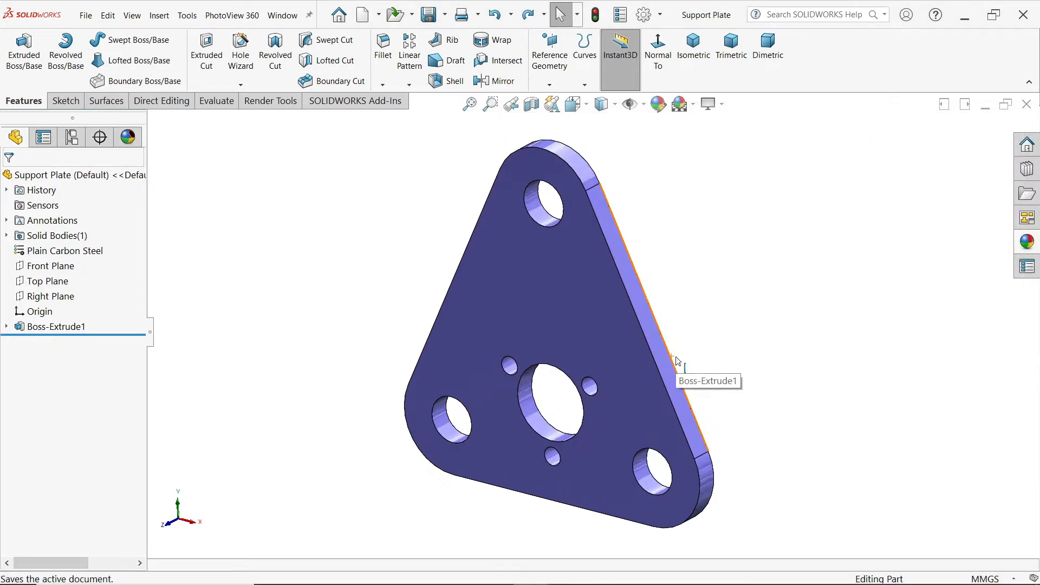
key(alt+Tab)
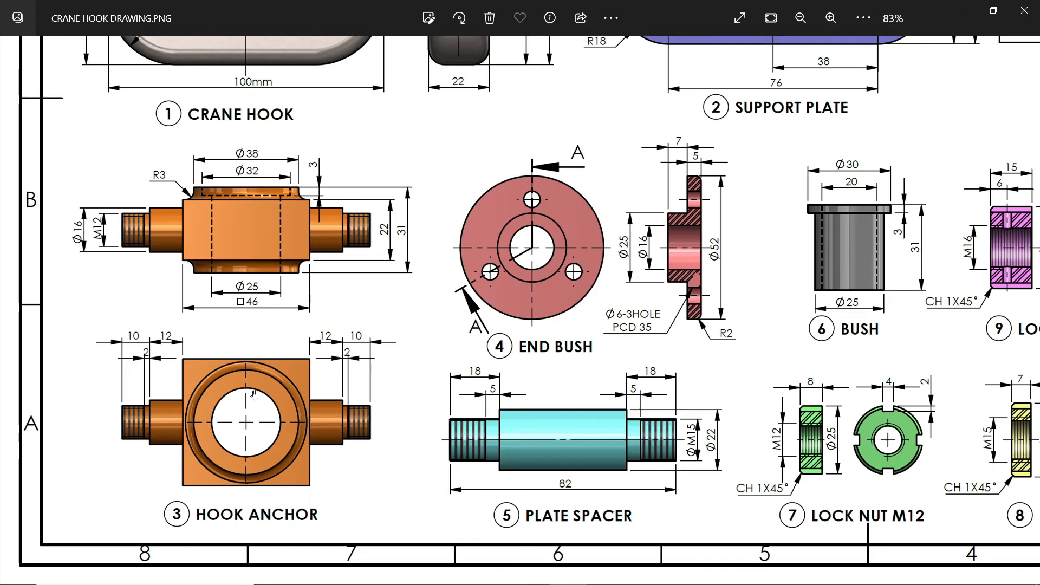
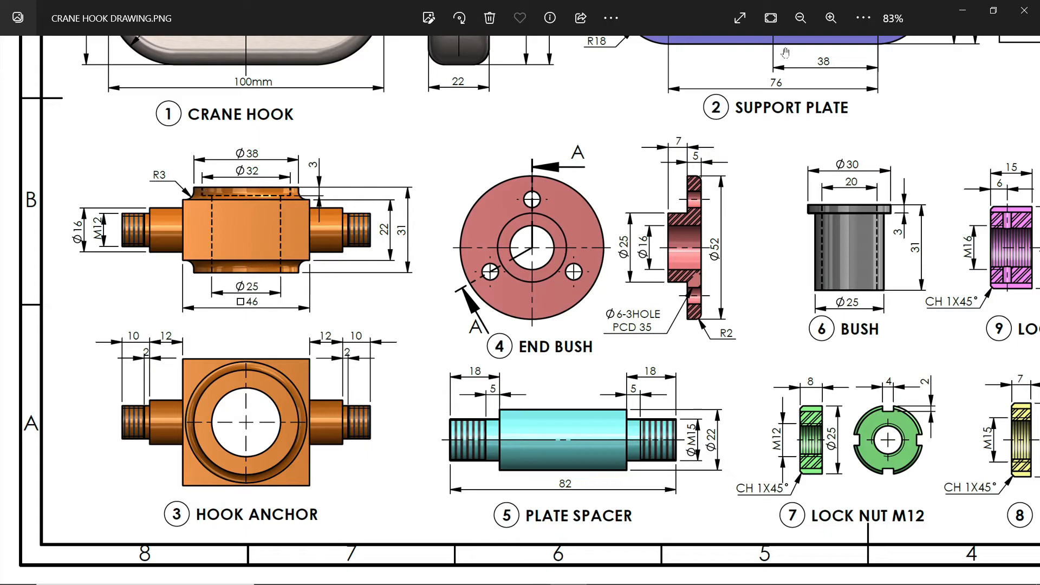
Step: Return to SOLIDWORKS and sketch a center rectangle 46 mm wide and 22 mm high on the Front Plane, centred on the origin
click(962, 13)
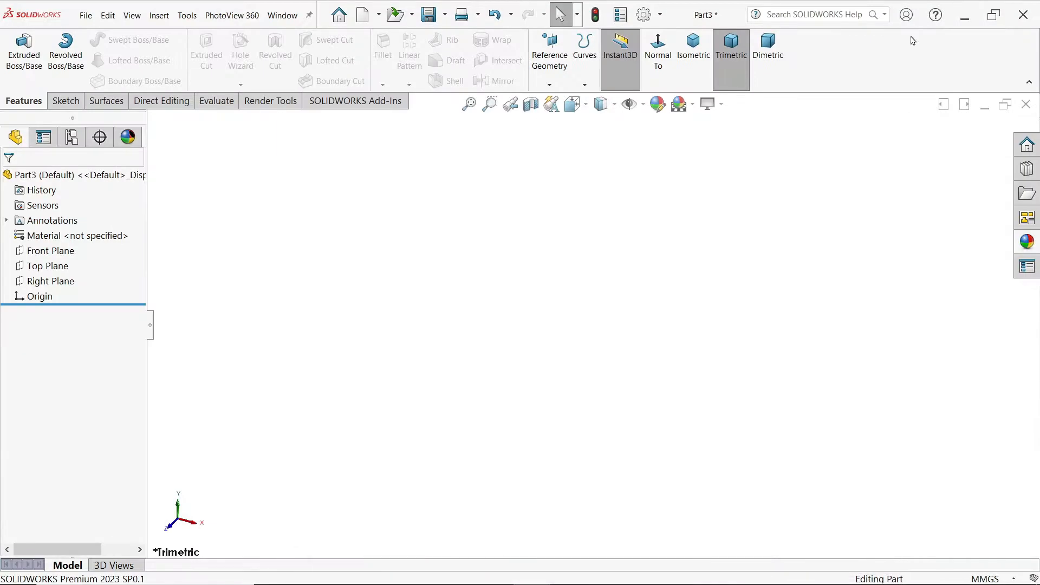
click(64, 256)
click(72, 237)
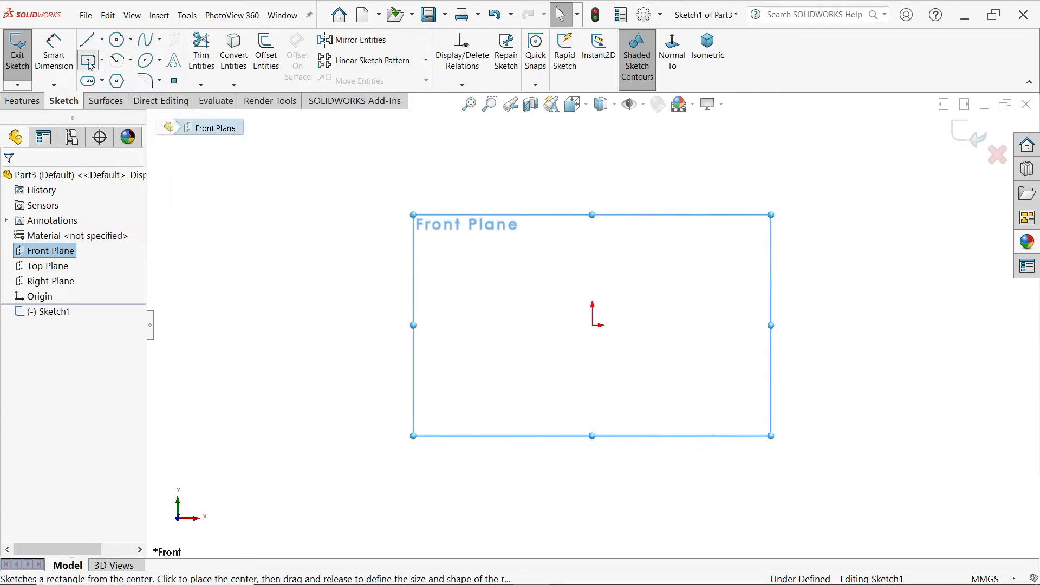
click(90, 63)
click(593, 326)
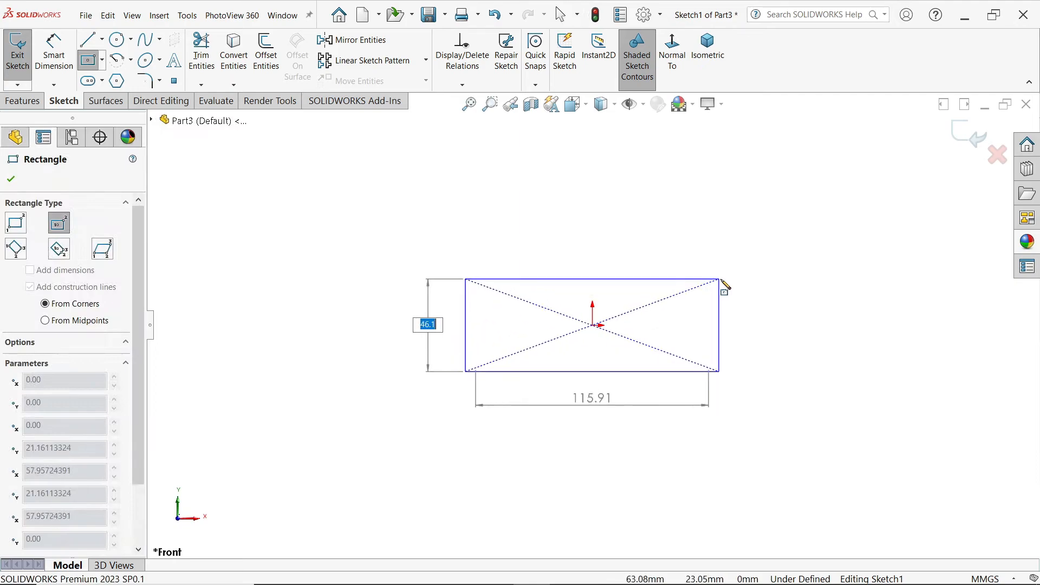
text(2)
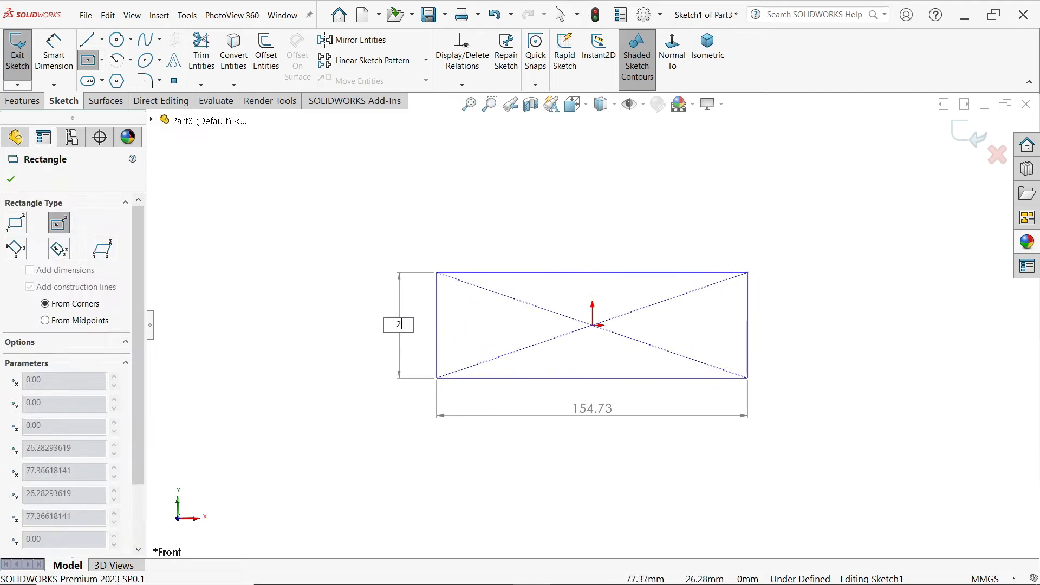
key(Return)
text(46)
key(Return)
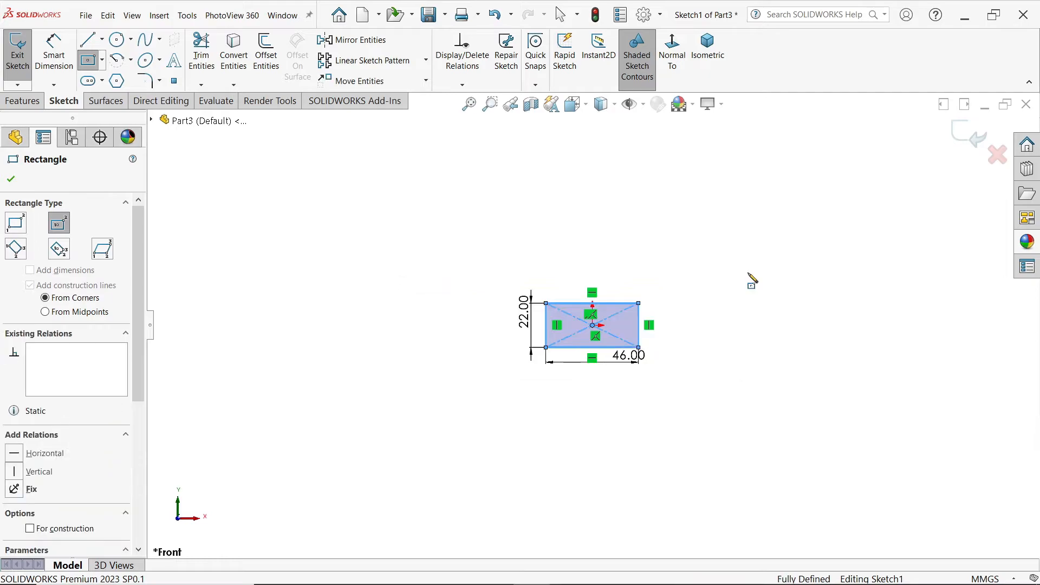
right_click(714, 250)
click(744, 261)
Step: Extrude the rectangle 46 mm with the Mid Plane end condition to form the anchor block
scroll(652, 338, down, 3)
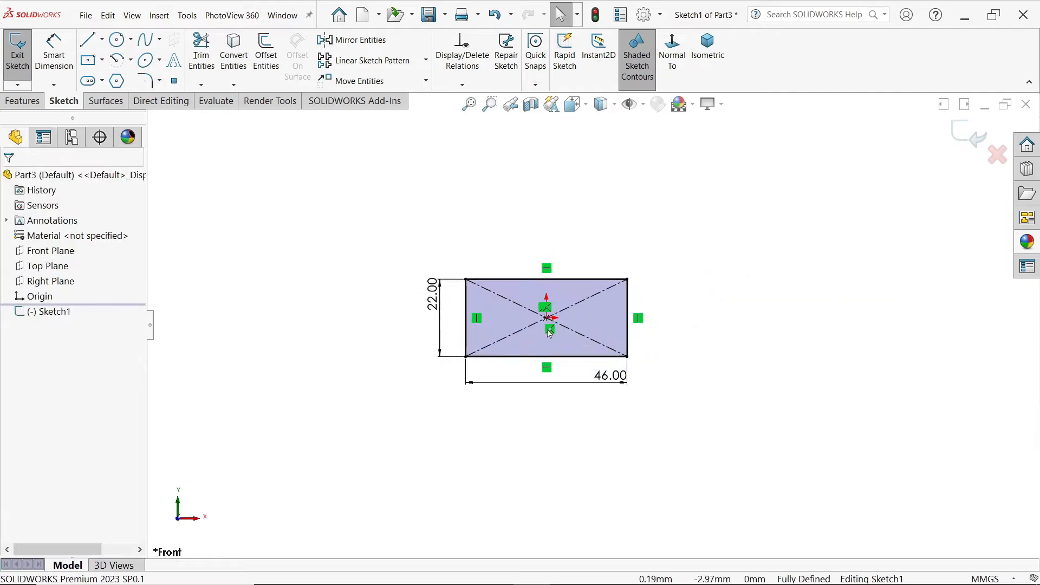
click(22, 101)
click(24, 54)
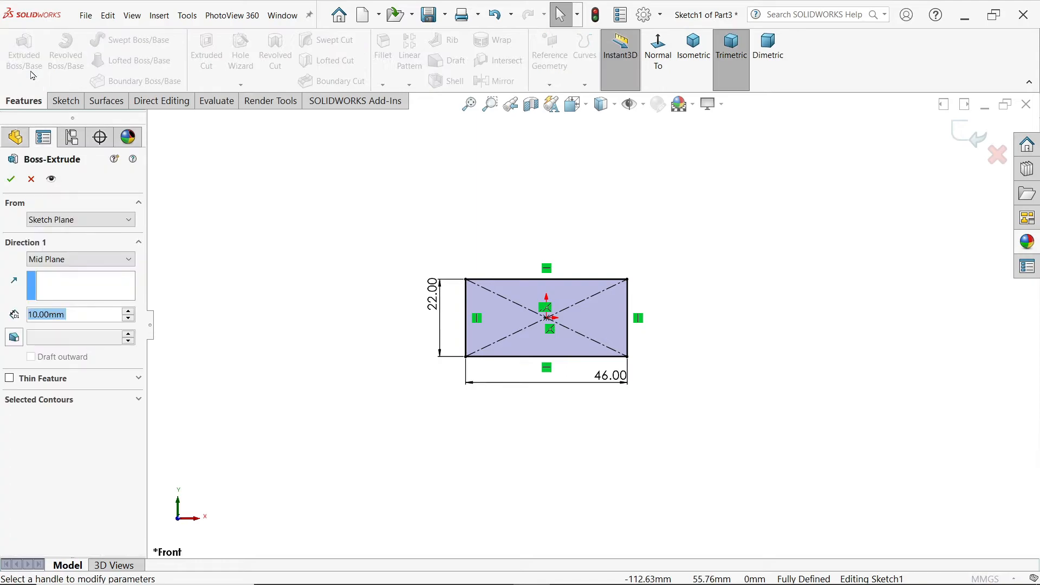
click(80, 261)
click(80, 261)
double_click(48, 314)
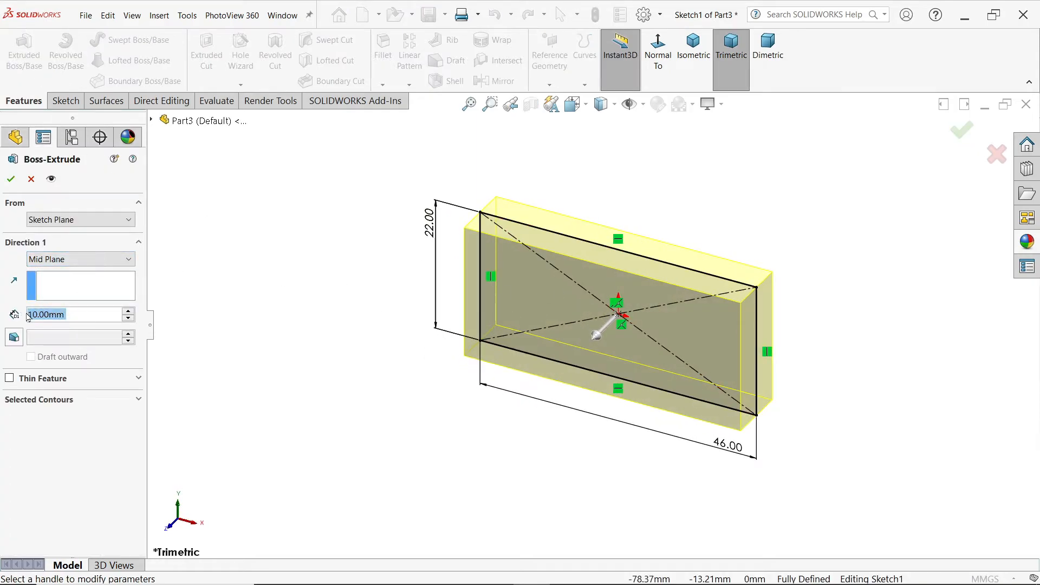
text(46)
key(Return)
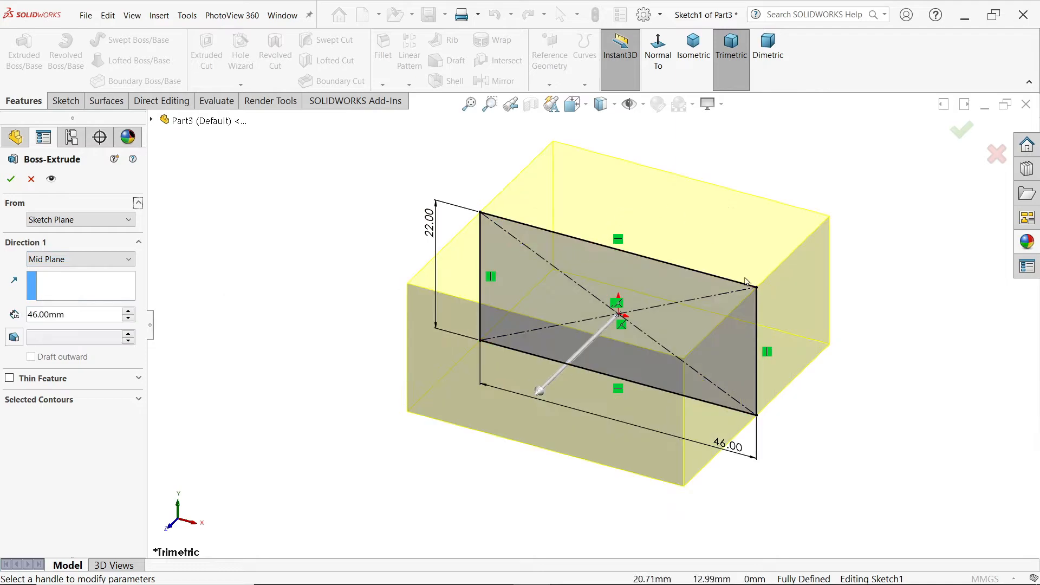
click(10, 178)
Step: Sketch a 38 mm diameter circle on the block's top face, centred on the origin
click(619, 228)
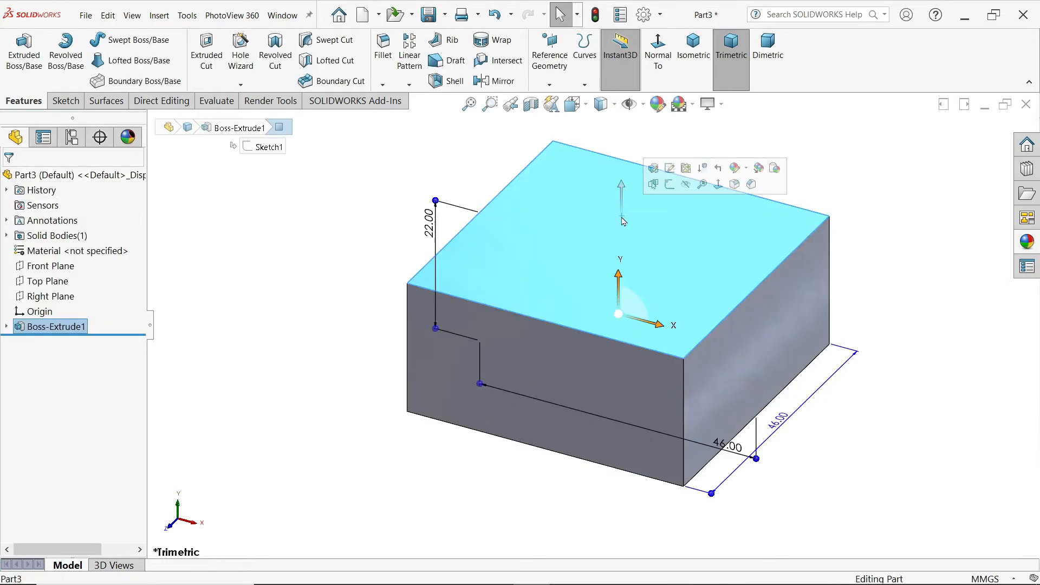
click(669, 185)
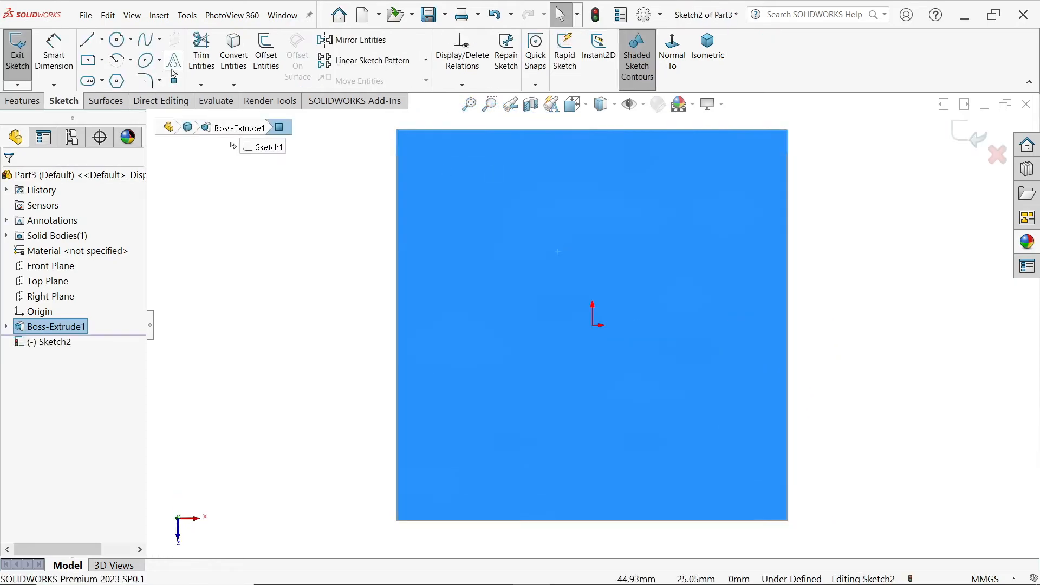
click(124, 46)
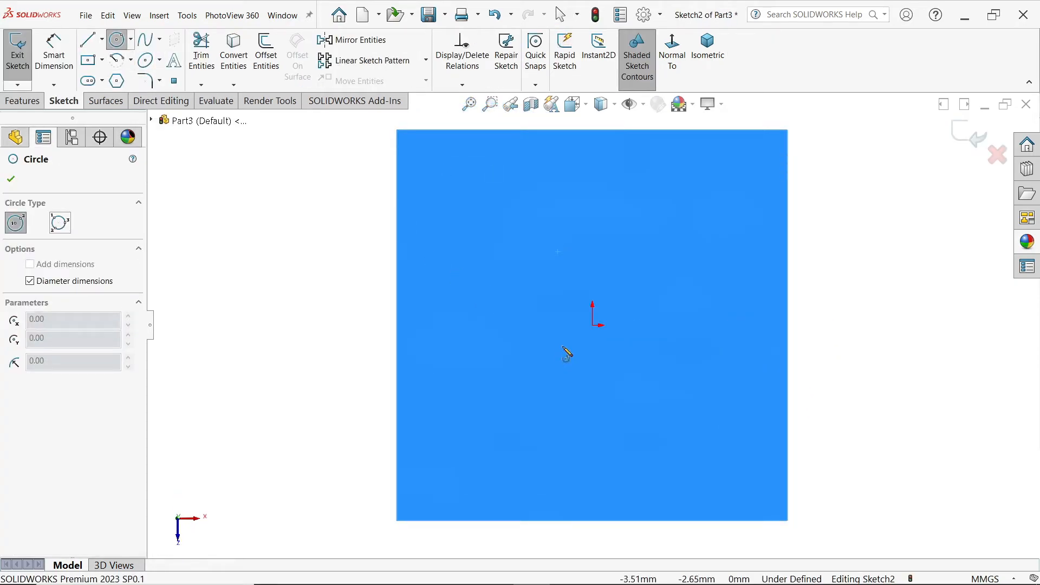
click(592, 325)
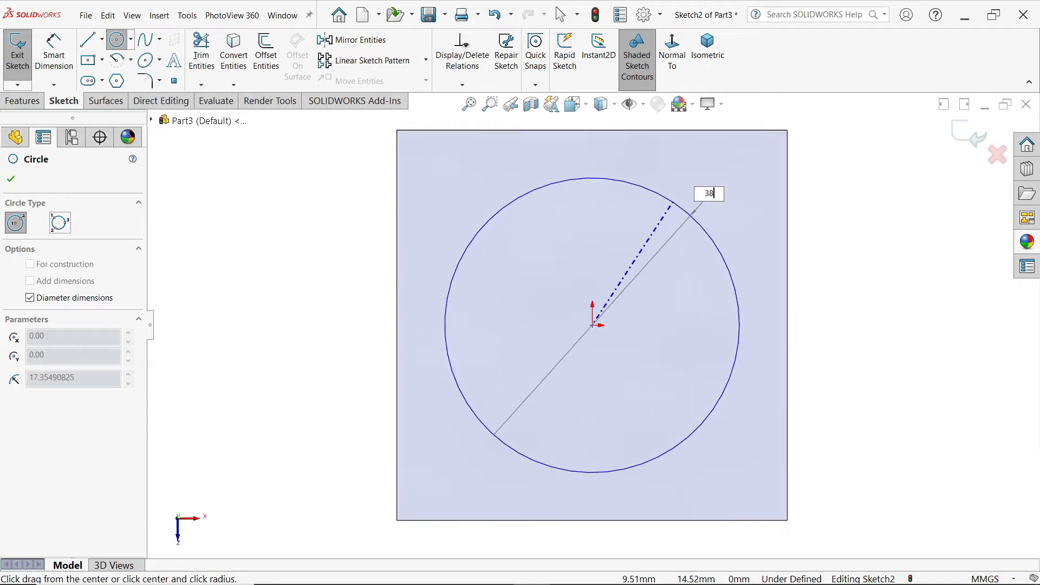
key(Return)
click(11, 179)
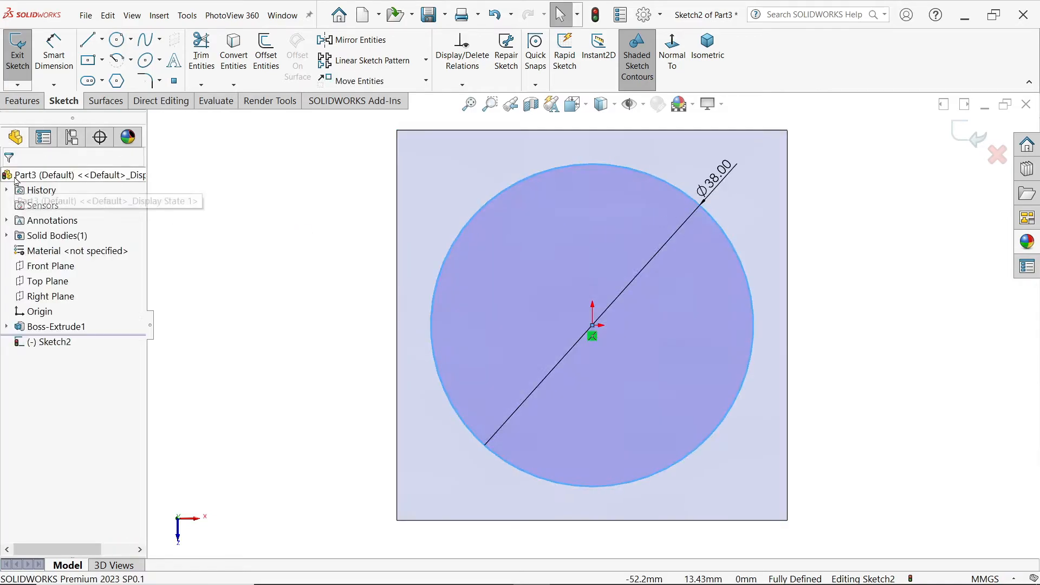
Step: Start a boss extrude of the circle and compute 9 ÷ 2 in Calculator for its depth
click(24, 101)
click(24, 54)
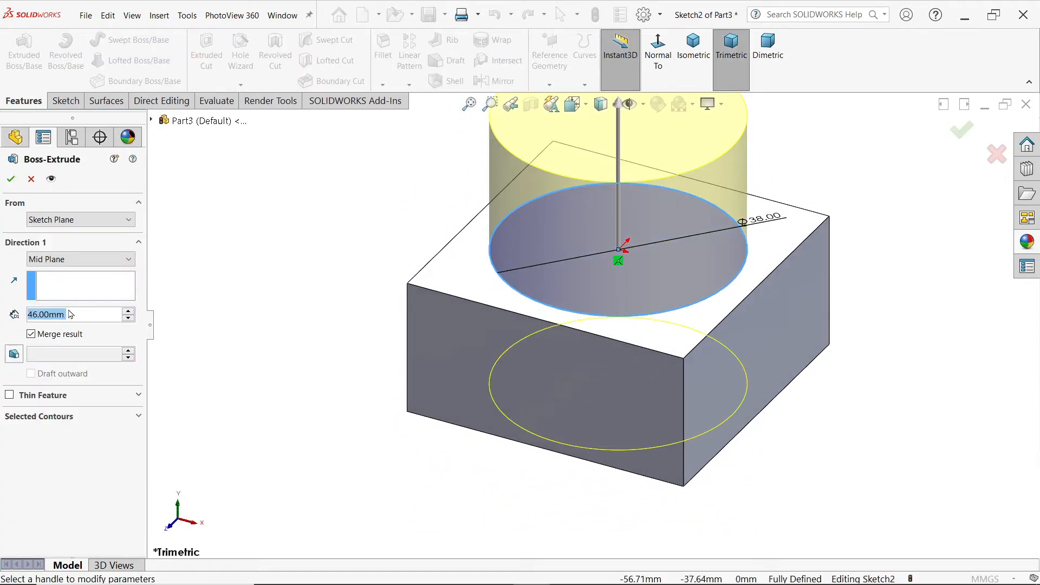
key(alt+Tab)
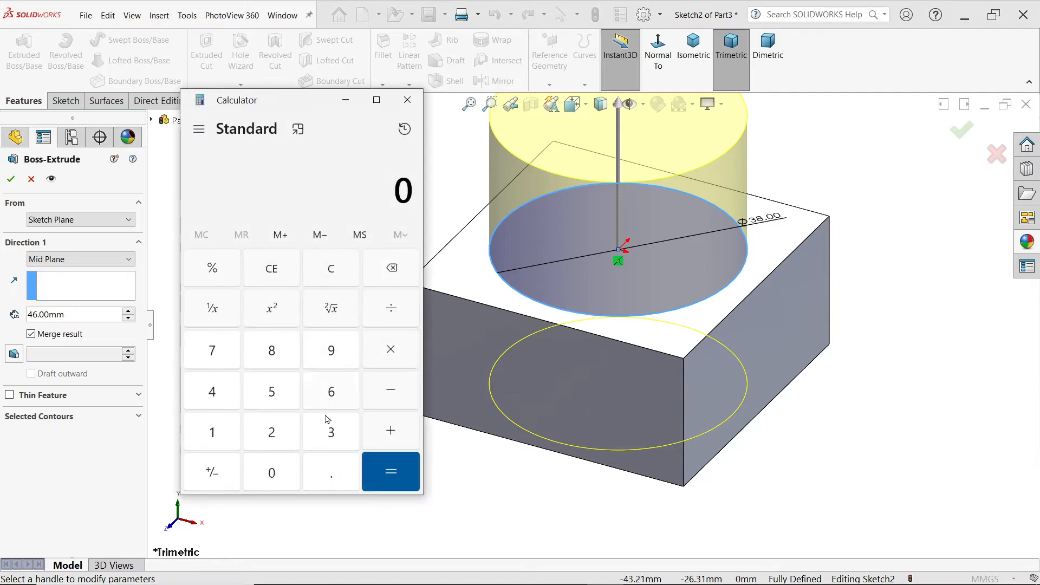
click(220, 435)
click(273, 434)
click(274, 433)
click(387, 469)
click(365, 463)
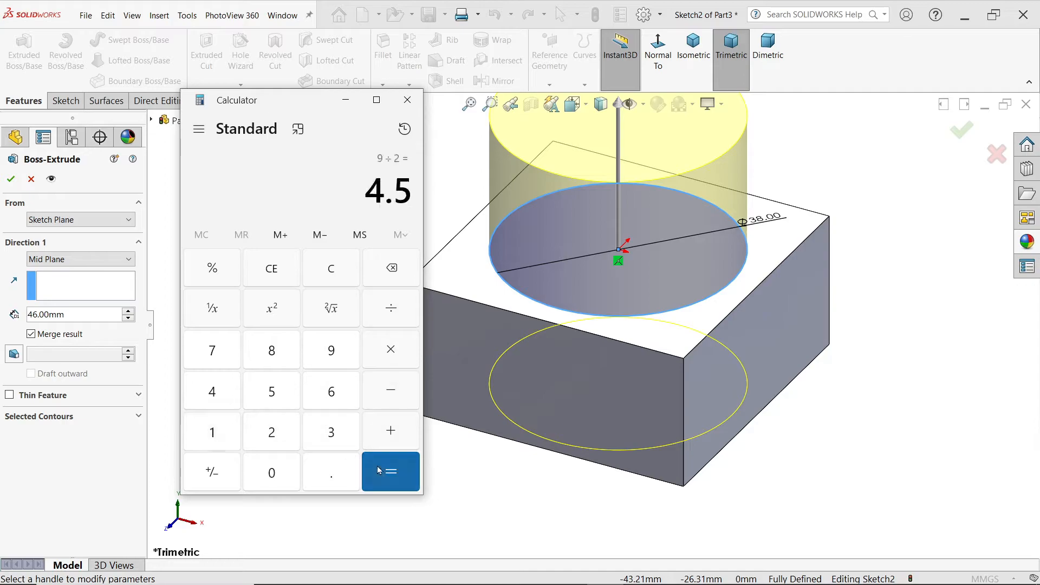
click(407, 99)
Step: Set the circle's extrusion depth to 4.5 mm with the Blind end condition
double_click(44, 314)
text(4.5)
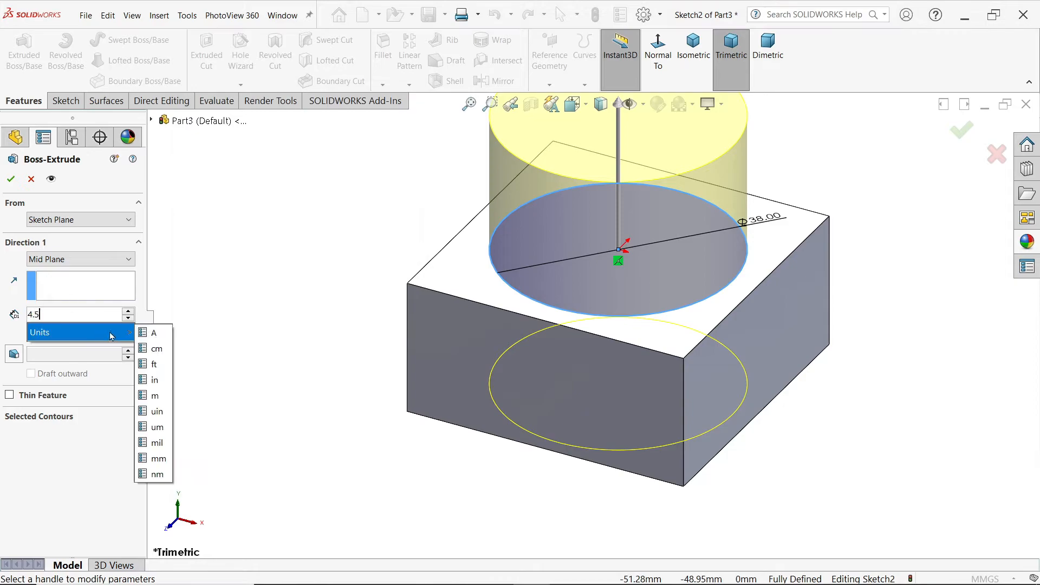
key(Return)
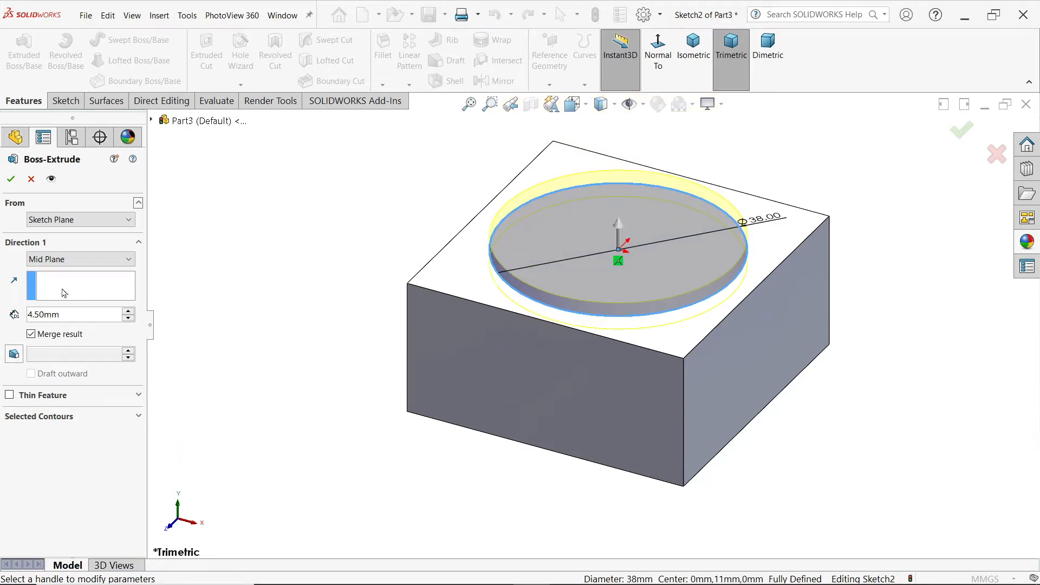
click(65, 262)
click(52, 272)
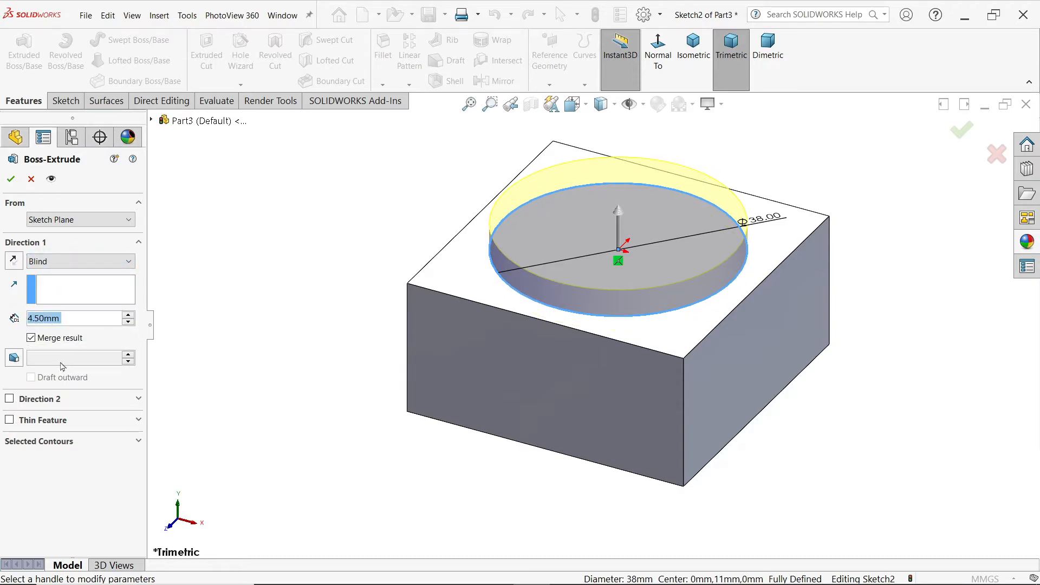
Step: Add a second Blind direction of 22+4.5 mm through the block and complete the circular boss extrude
click(10, 400)
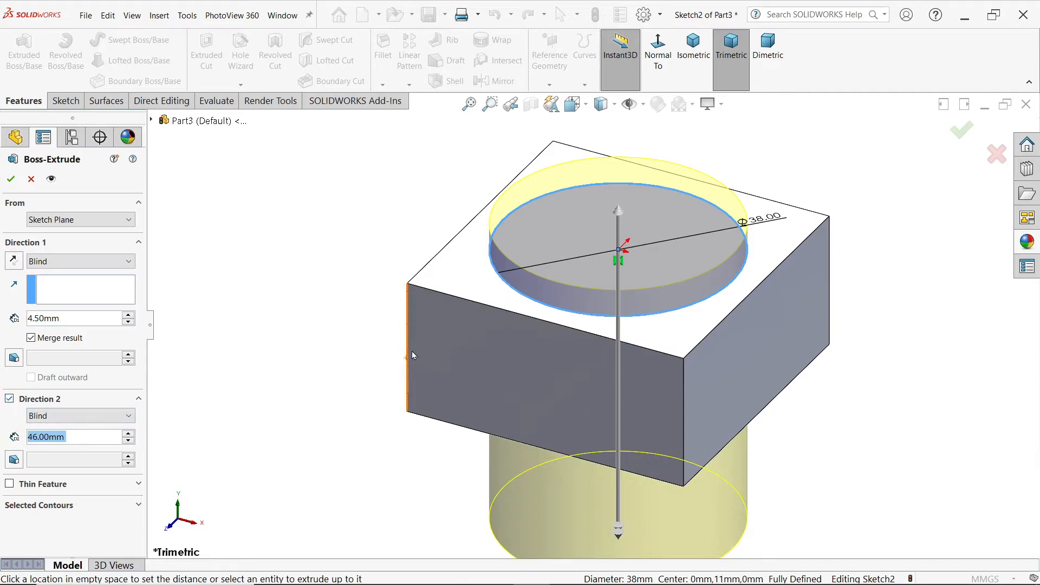
text(22+)
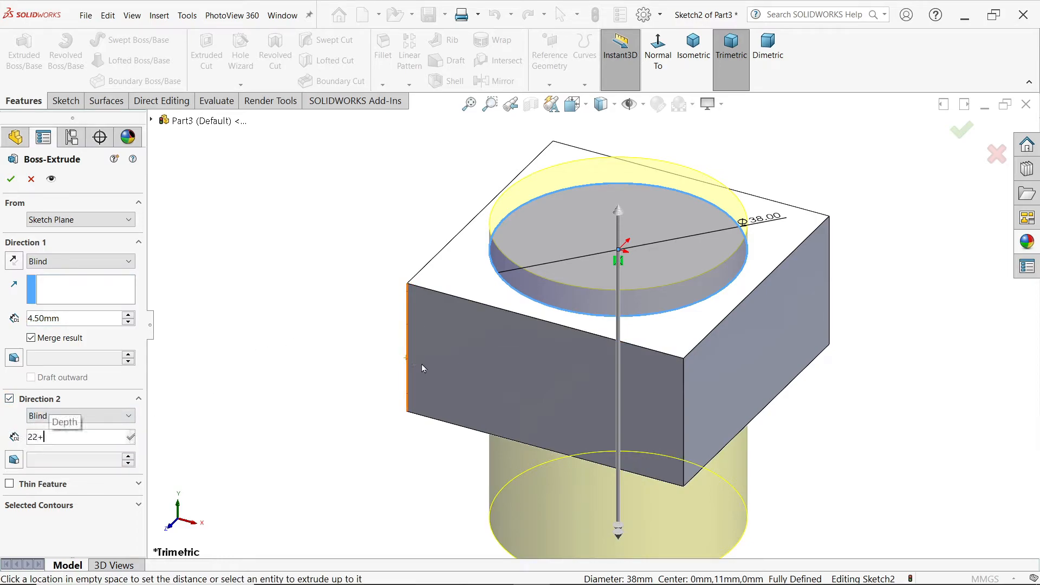
text(4.5)
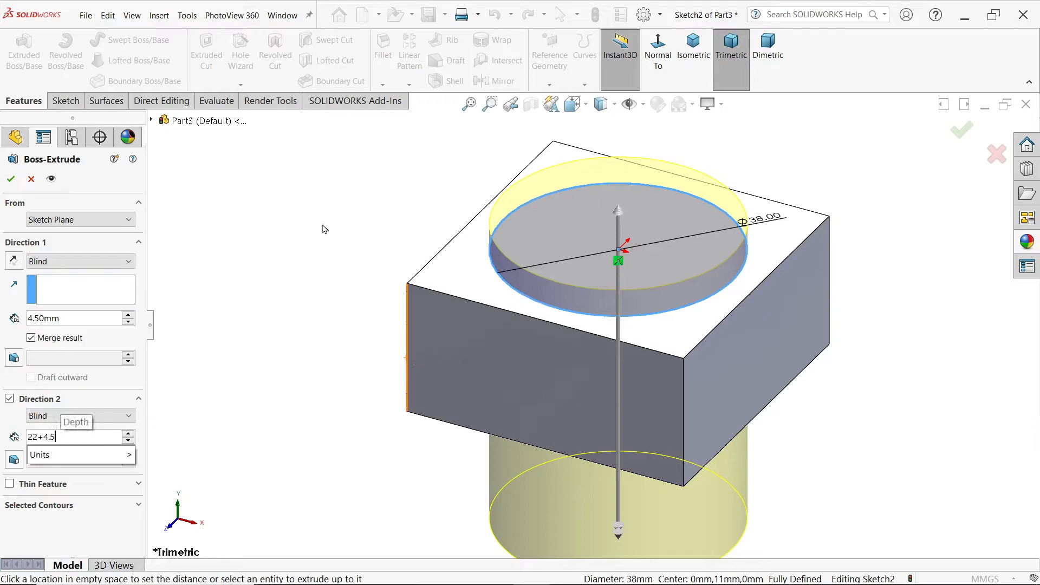
key(Return)
mouse_move(314, 339)
middle_down()
mouse_move(316, 229)
mouse_move(324, 246)
mouse_move(317, 327)
middle_up()
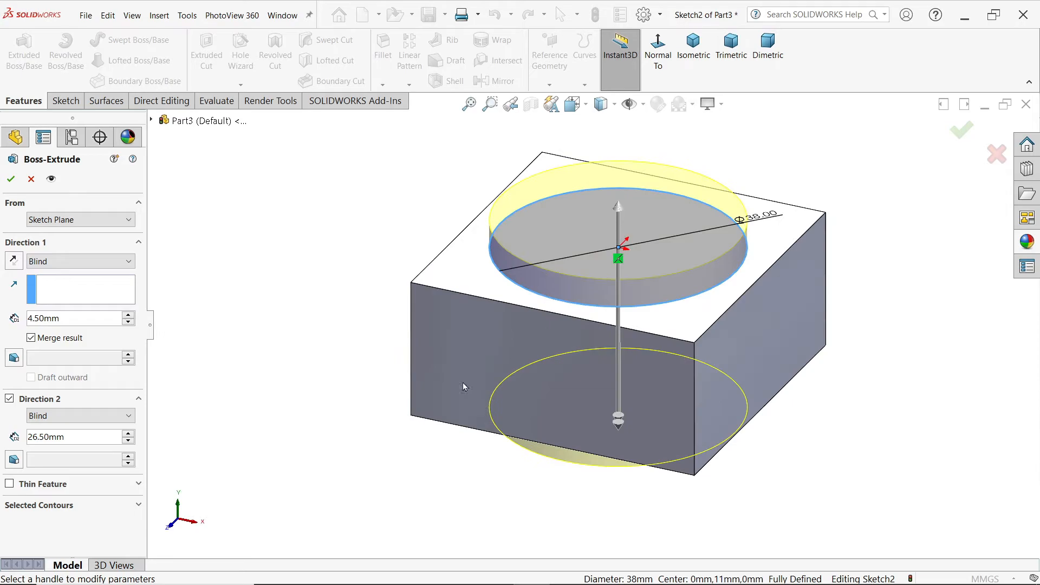
click(10, 178)
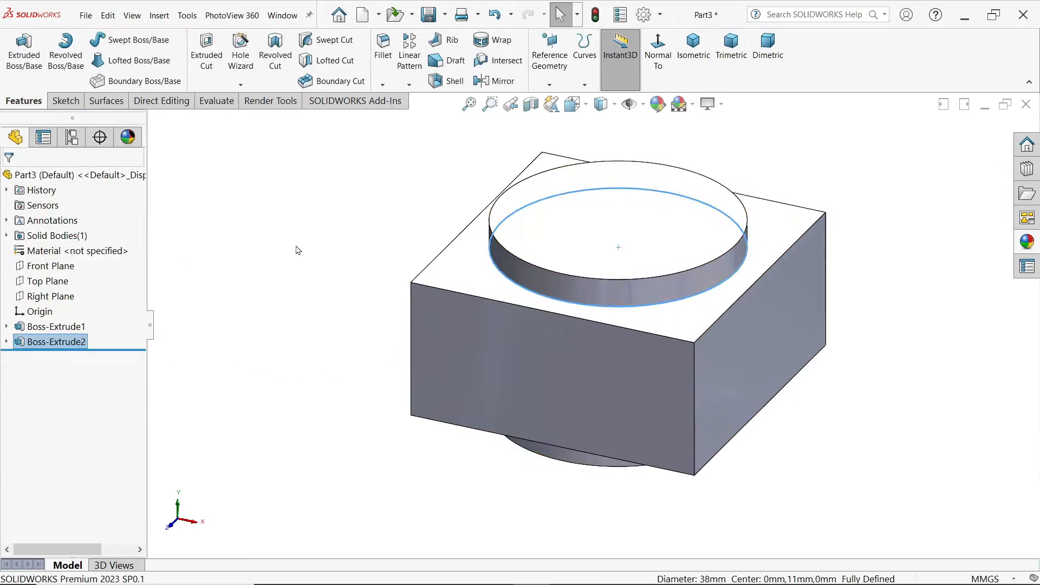
Step: Sketch a closed stepped half-profile on the Front Plane from the vertical centreline, full part height, about 12 mm wide with a wider step about 3 mm deep at the top
click(57, 267)
click(63, 251)
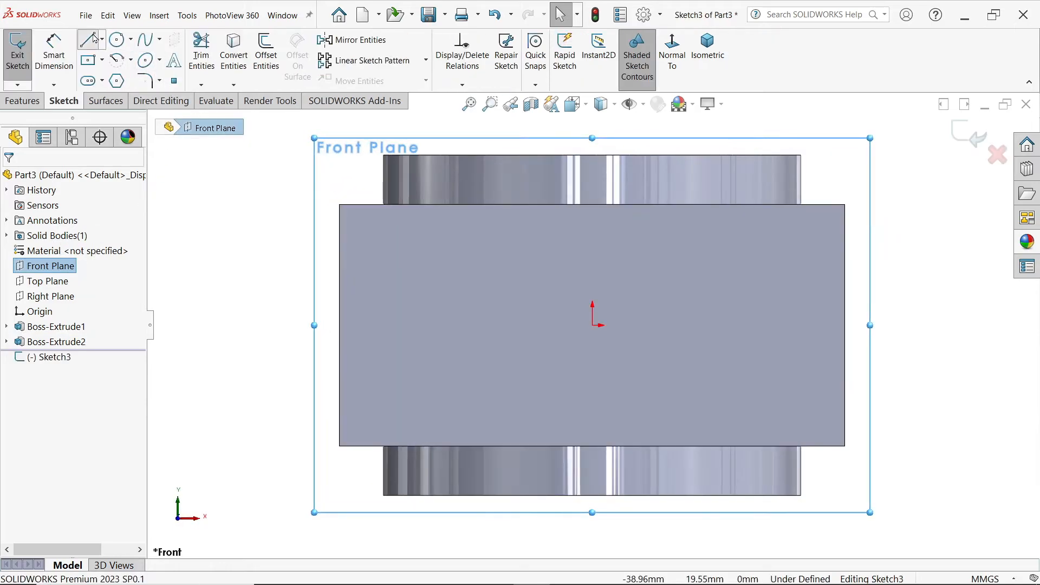
click(92, 39)
click(592, 156)
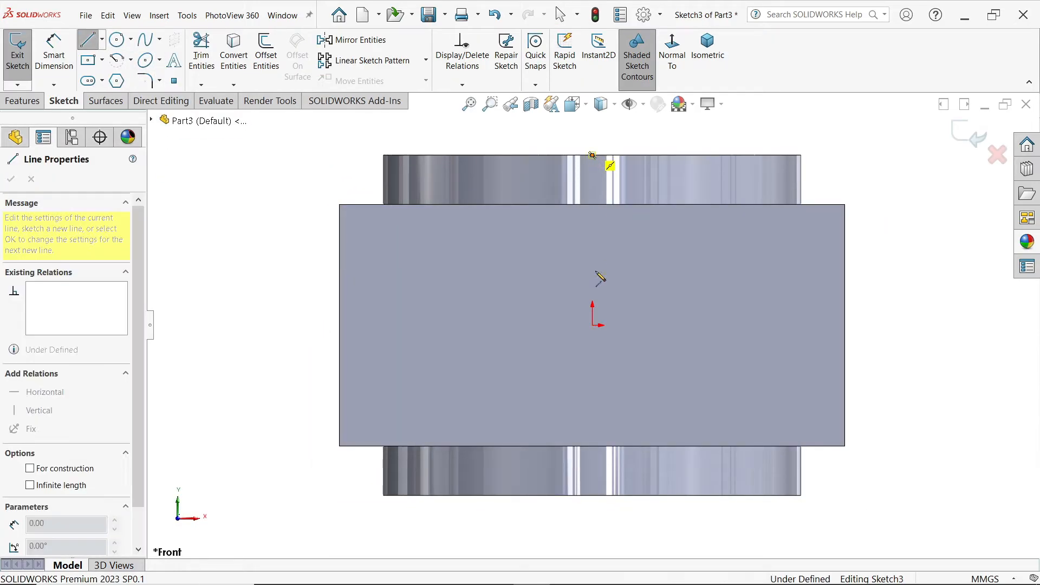
click(591, 495)
click(723, 495)
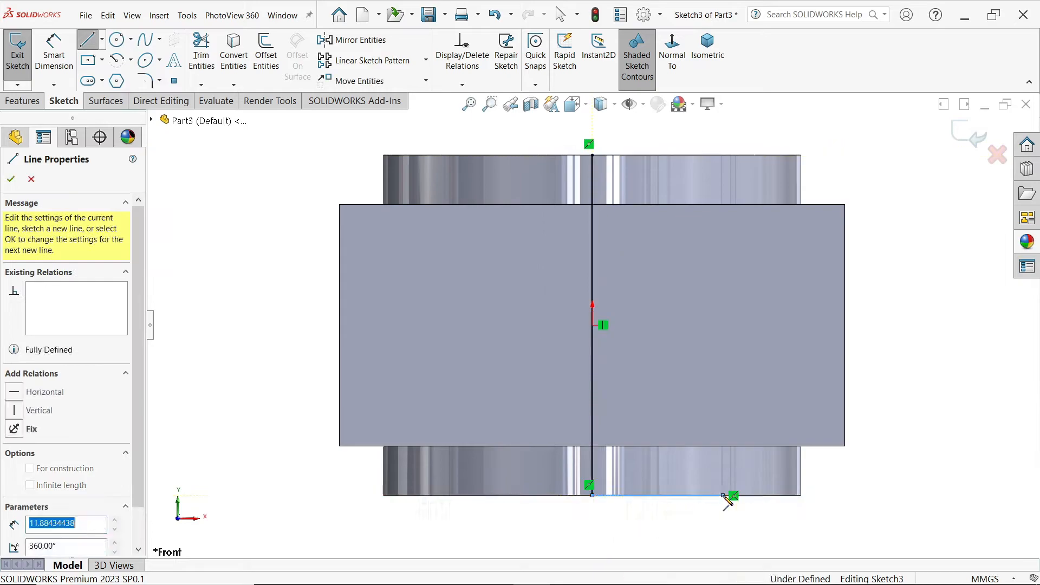
click(723, 188)
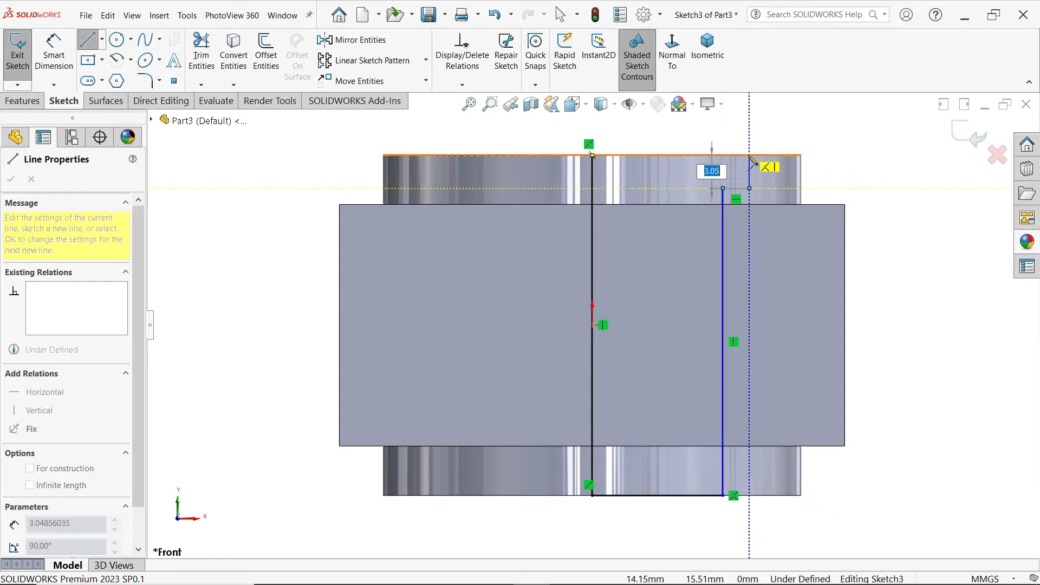
click(749, 155)
click(592, 156)
right_click(511, 175)
click(529, 186)
Step: Dimension the short vertical line of the profile's upper step to 3 mm
scroll(697, 275, up, 2)
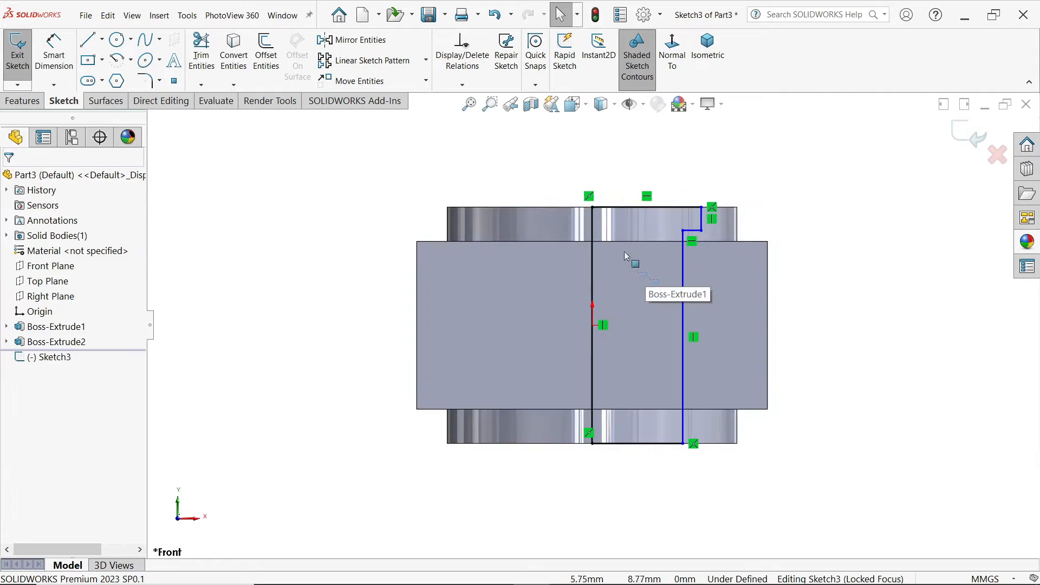
click(53, 52)
scroll(319, 108, down, 1)
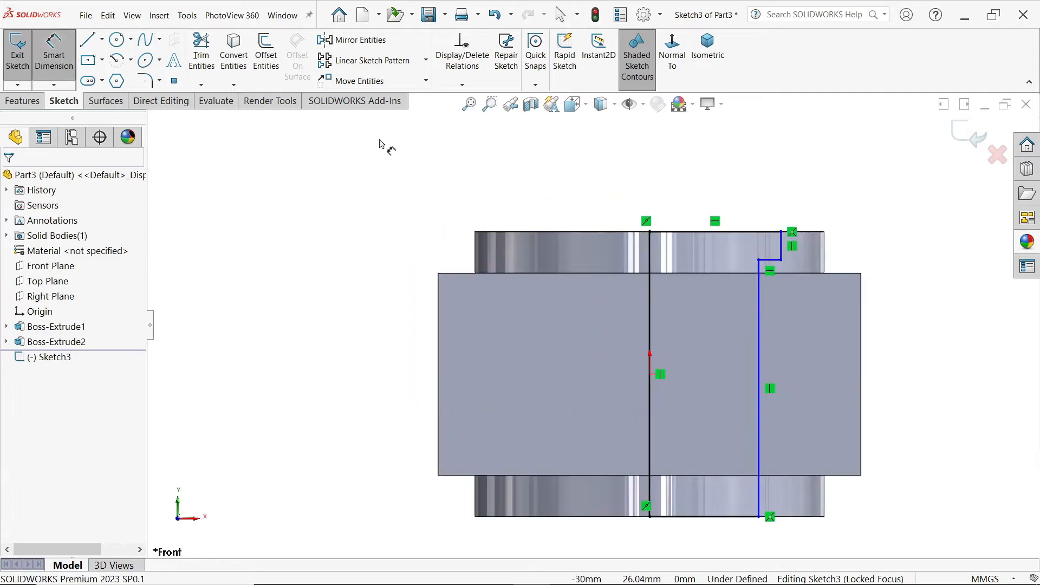
click(780, 247)
click(874, 244)
text(3)
click(810, 224)
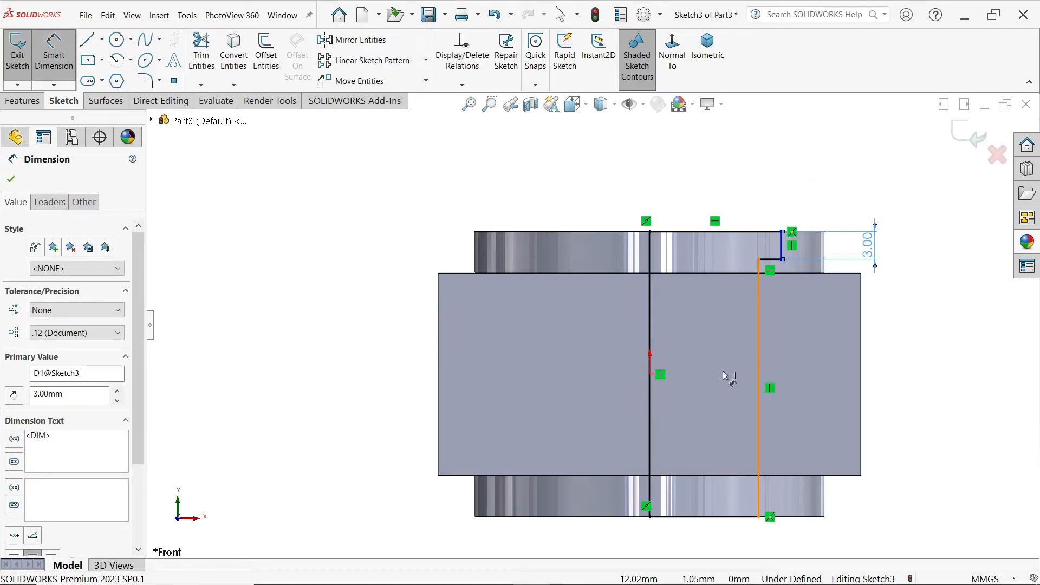
Step: Dimension the distance from the profile's centreline to its long outer vertical line as 25/2 (12.5 mm)
click(650, 382)
click(759, 390)
scroll(591, 323, up, 3)
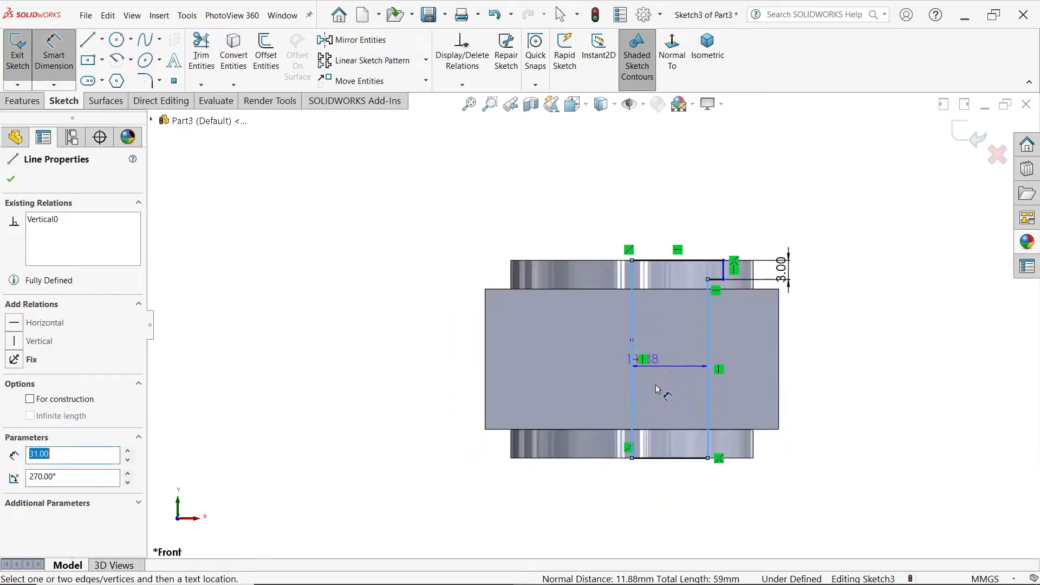
click(666, 480)
text(20)
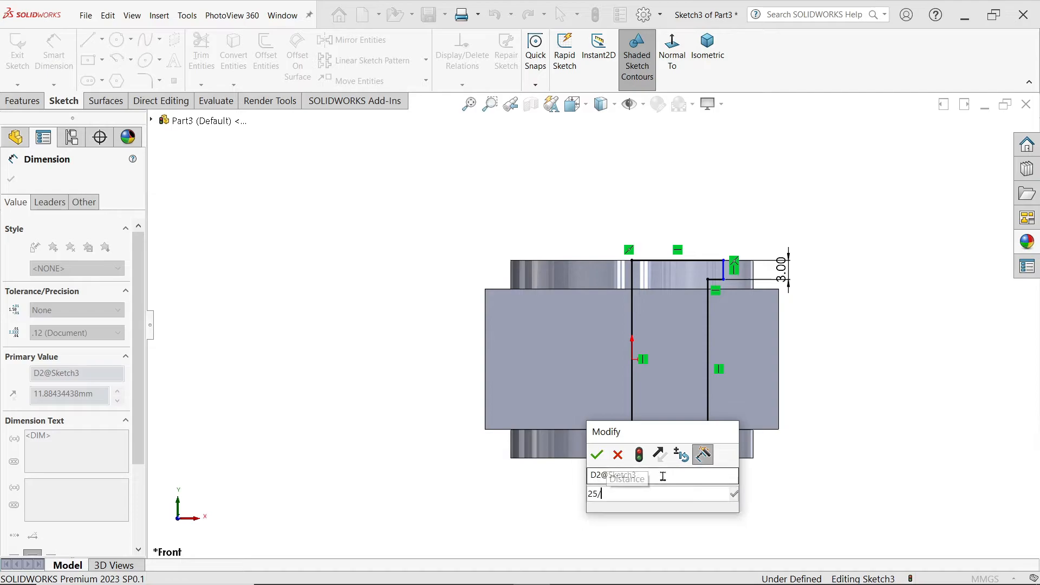
key(Escape)
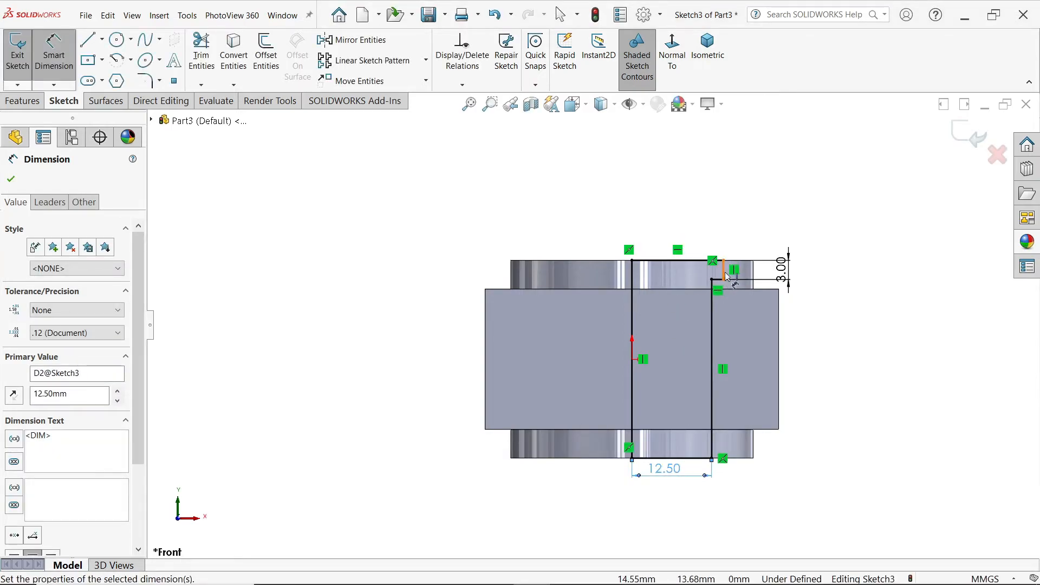
Step: Dimension the distance from the profile's centreline to the upper step's short vertical line as 32/2 (16 mm)
click(724, 271)
click(632, 274)
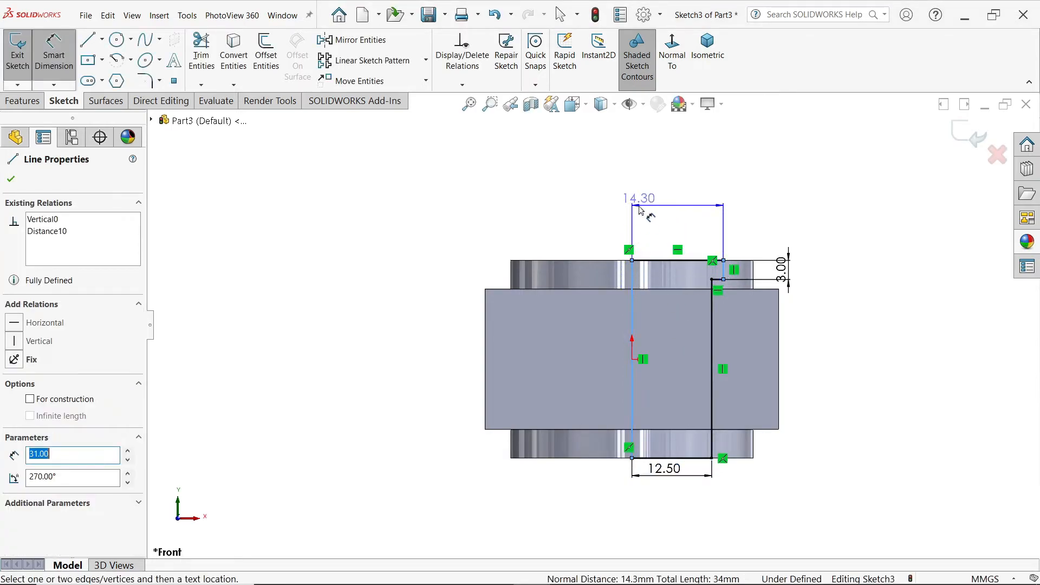
click(659, 203)
text(3)
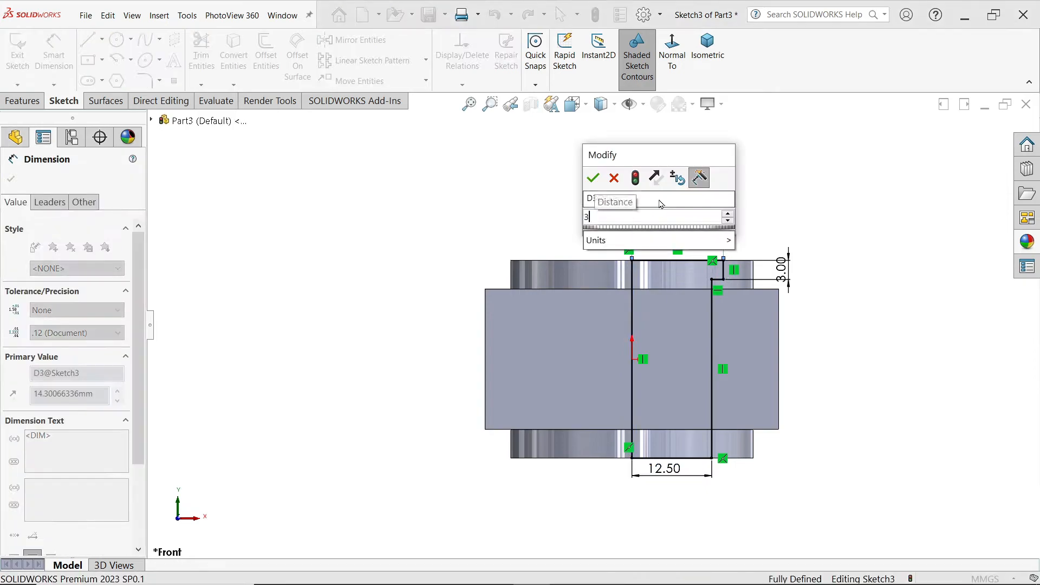
text(2/2)
key(Return)
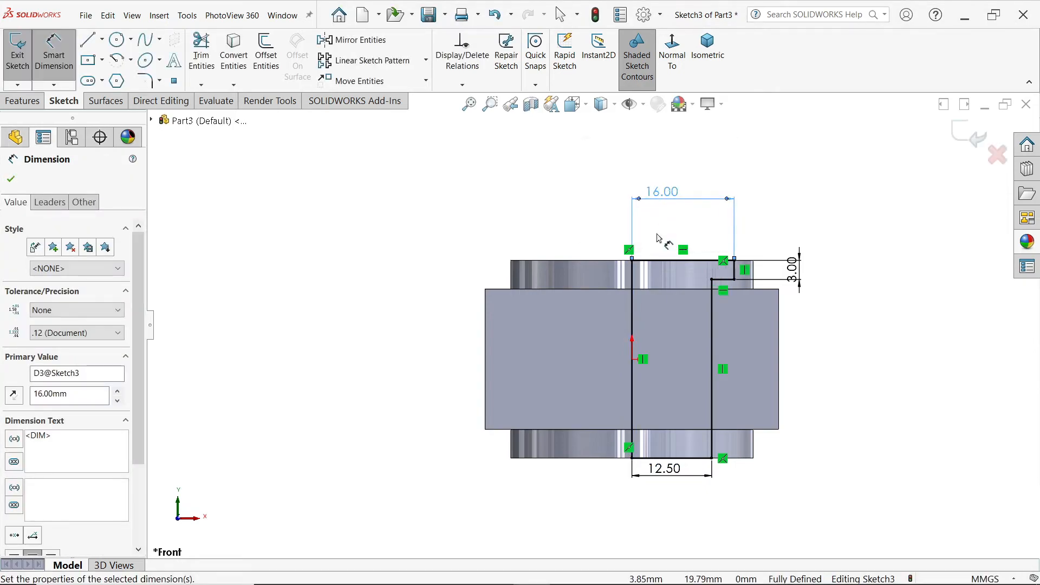
Step: Cut the stepped bore with a 360-degree Blind Revolved Cut of the profile about its vertical centreline
click(37, 105)
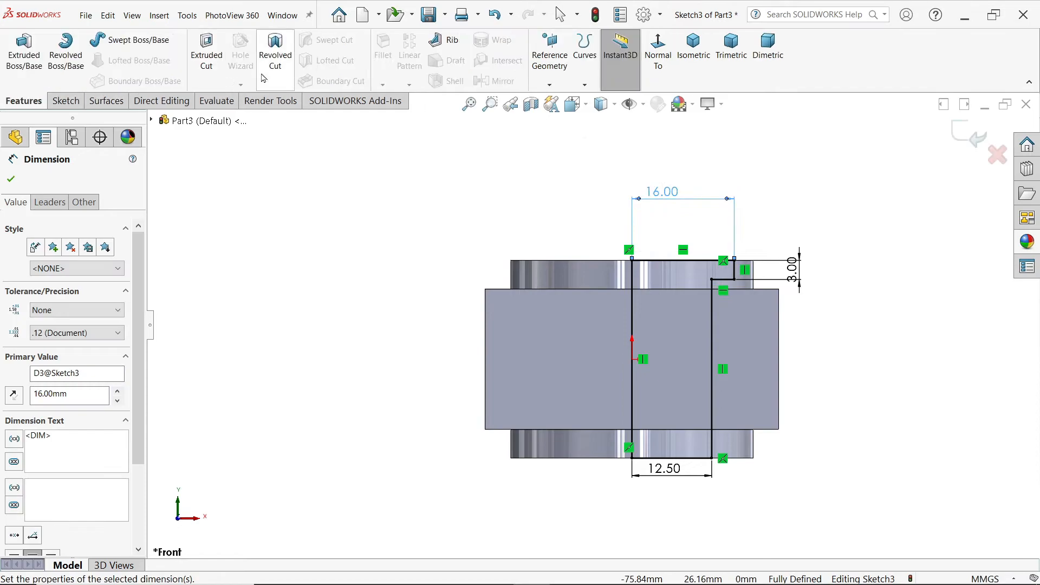
click(275, 54)
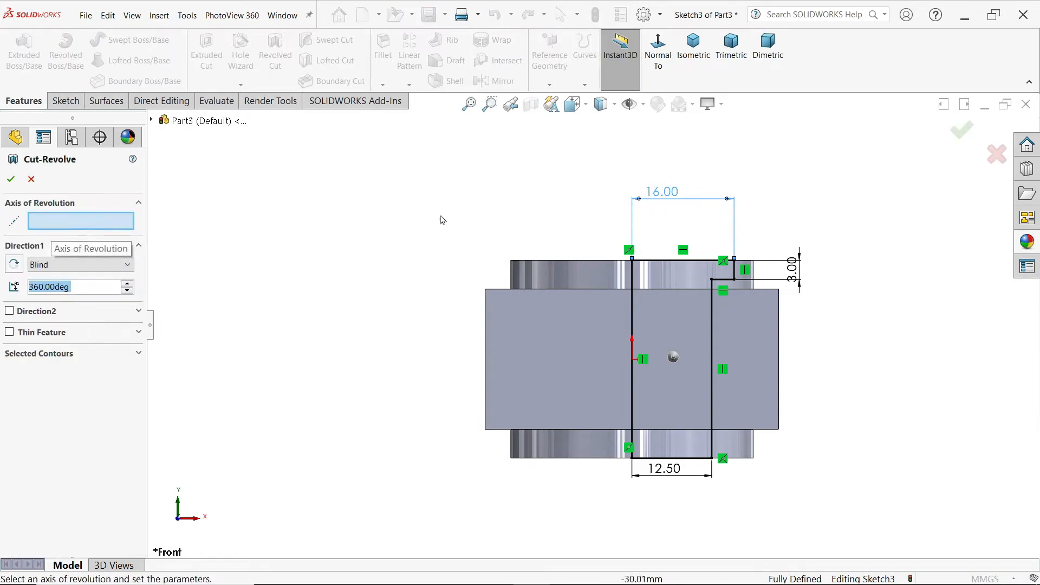
middle_drag(541, 181, 501, 245)
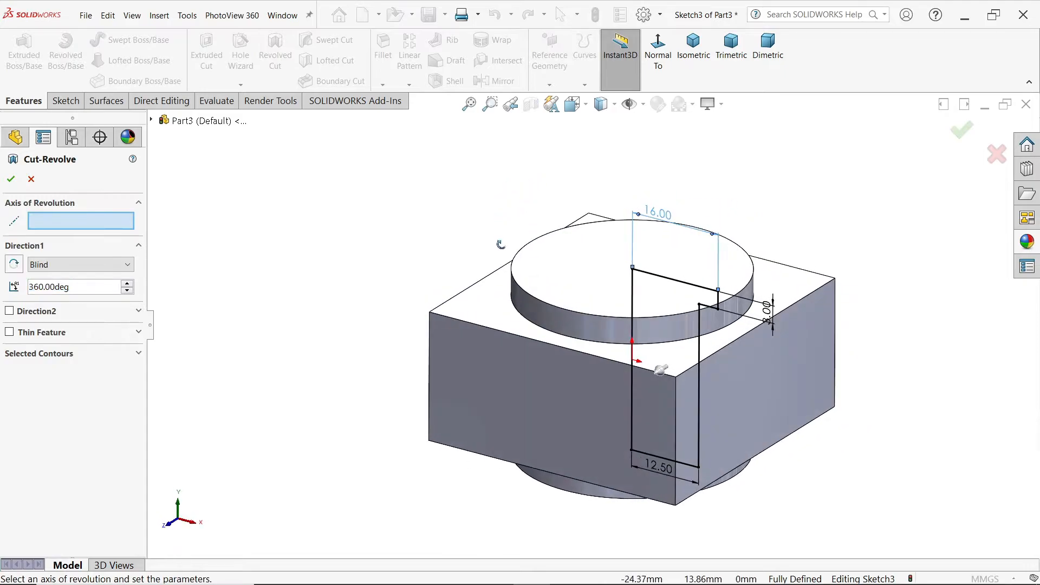
scroll(746, 401, down, 2)
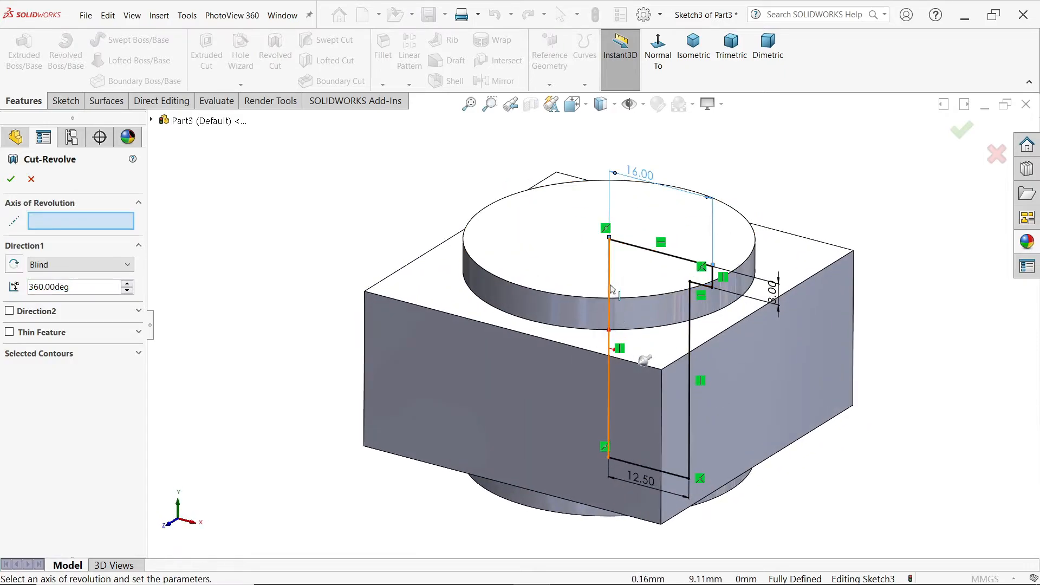
click(609, 314)
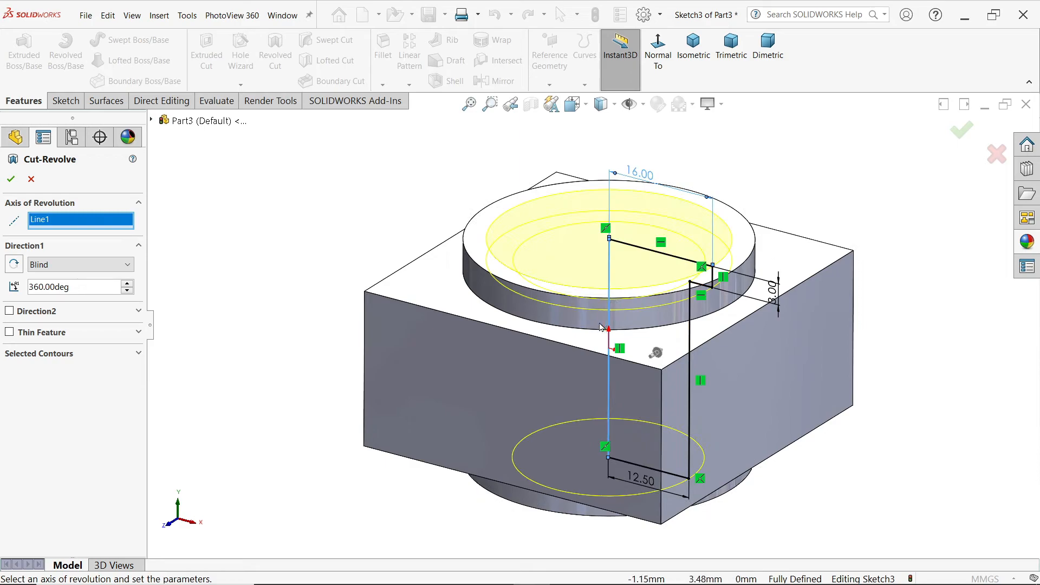
click(36, 266)
click(37, 267)
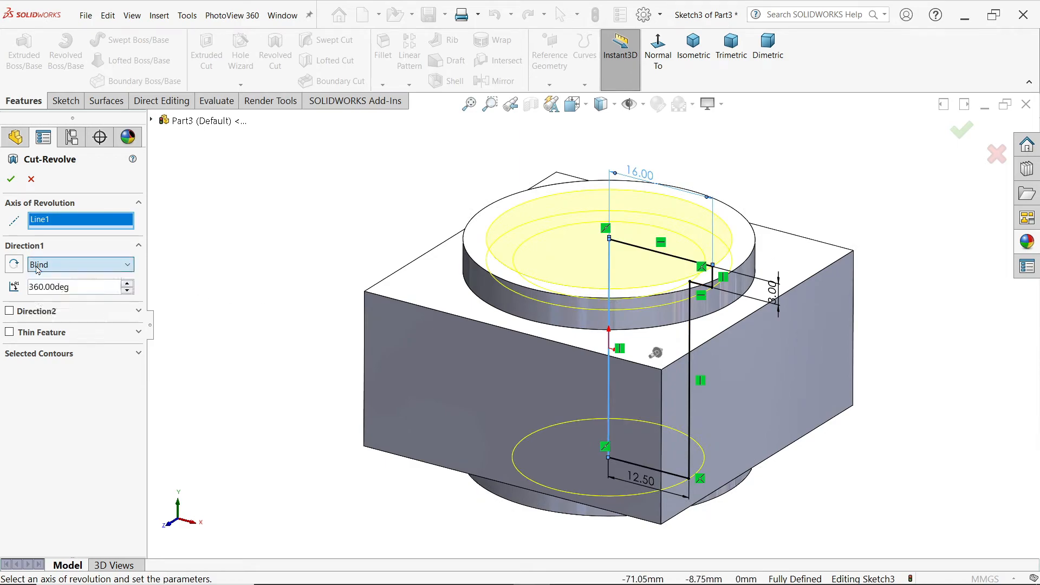
click(85, 268)
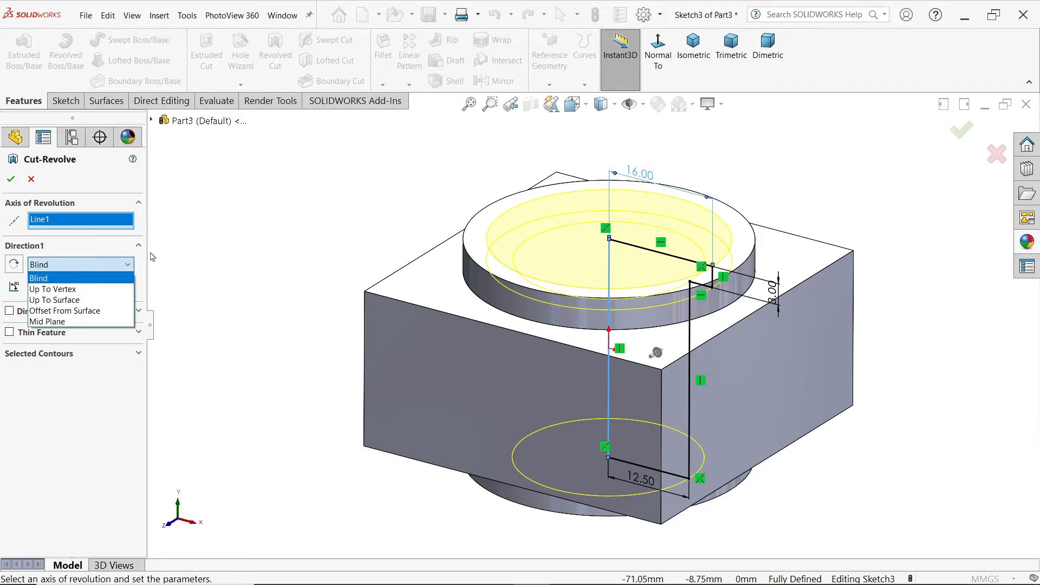
click(101, 279)
drag(79, 289, 17, 288)
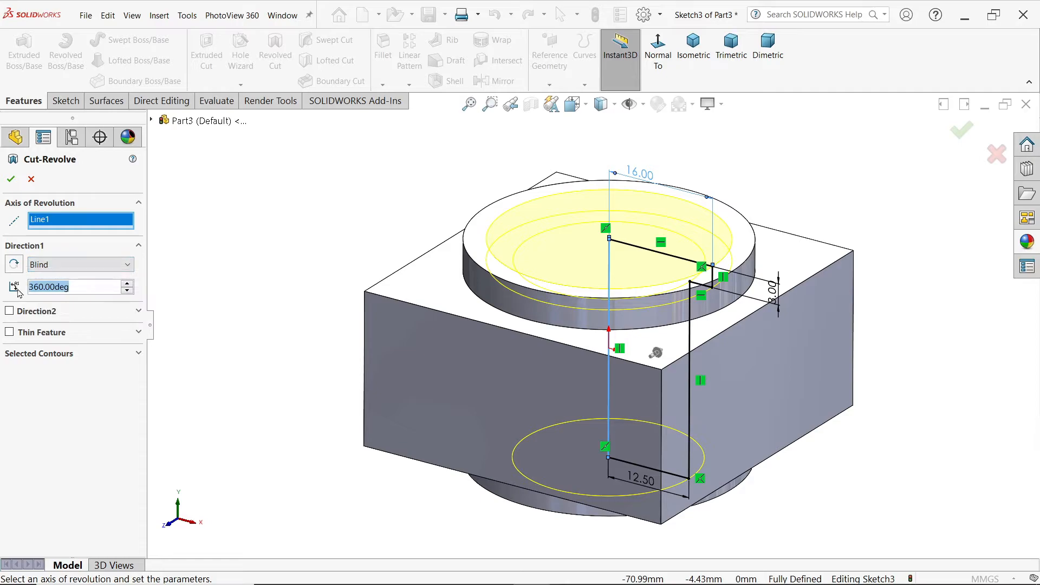
click(9, 183)
Step: Check the hook anchor drawing, then sketch a closed stepped half-profile on the Right Plane outward from the block's side midpoint, about 23 mm long and 8.5 mm high
mouse_move(327, 211)
middle_down()
mouse_move(329, 384)
mouse_move(337, 117)
mouse_move(317, 230)
middle_up()
key(alt+Tab)
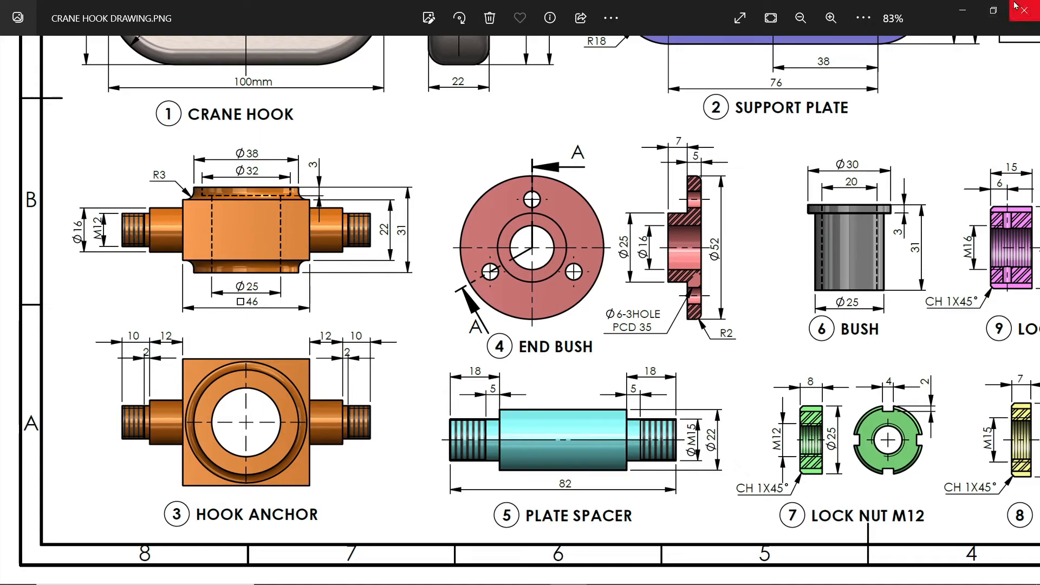
click(962, 10)
scroll(508, 319, down, 2)
click(64, 297)
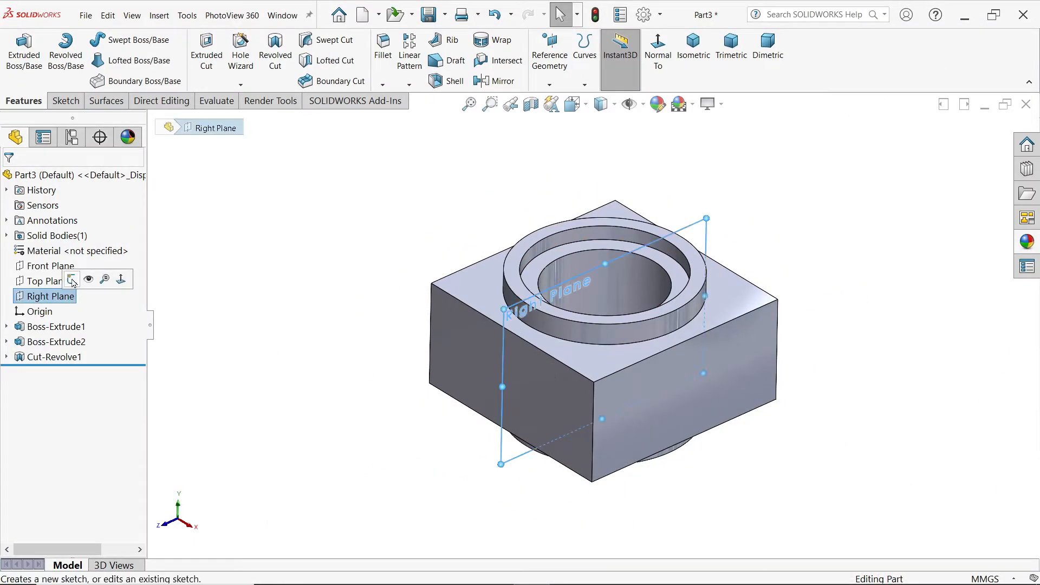
click(76, 280)
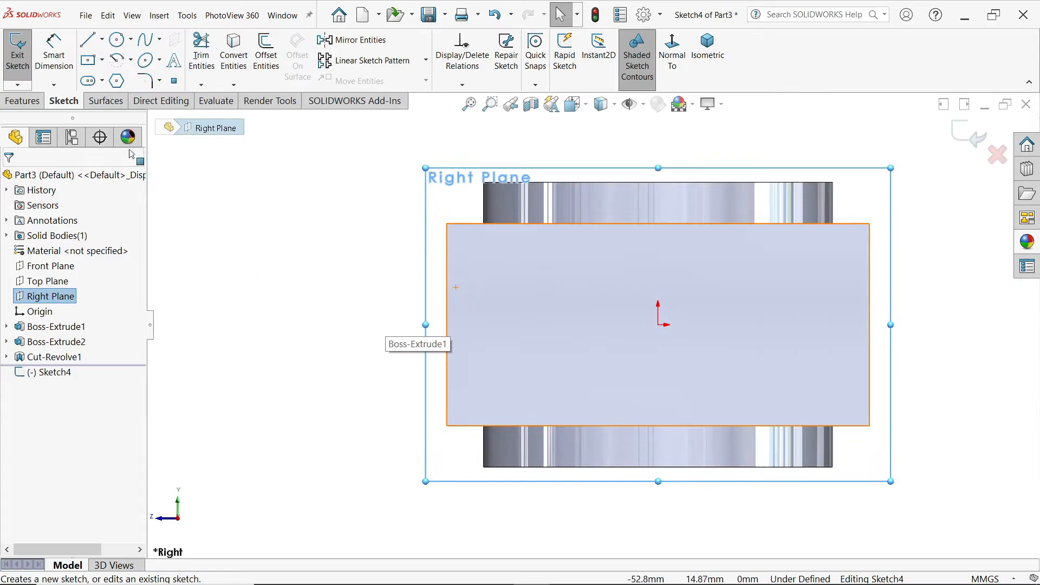
click(87, 39)
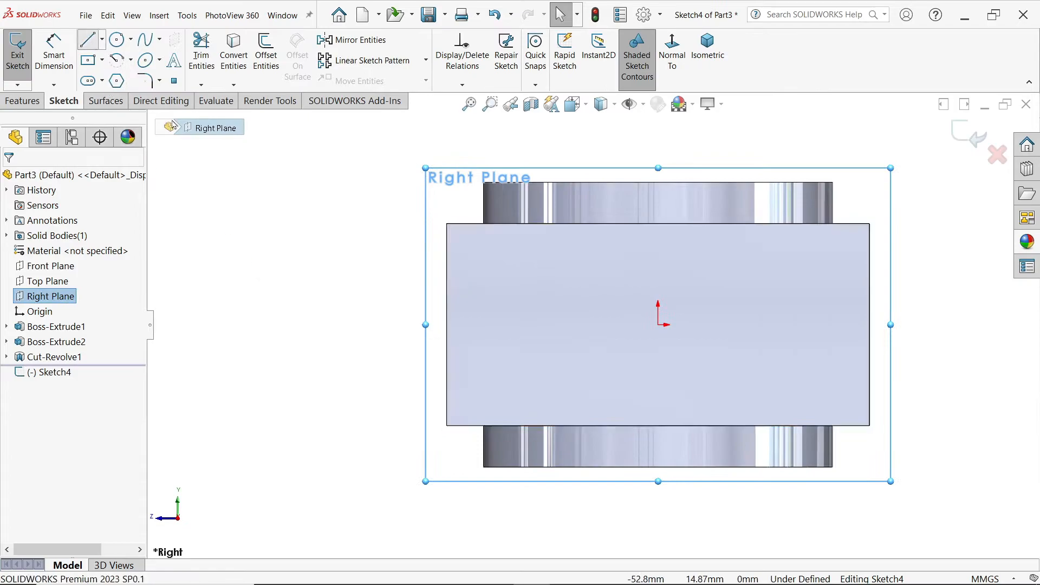
click(446, 325)
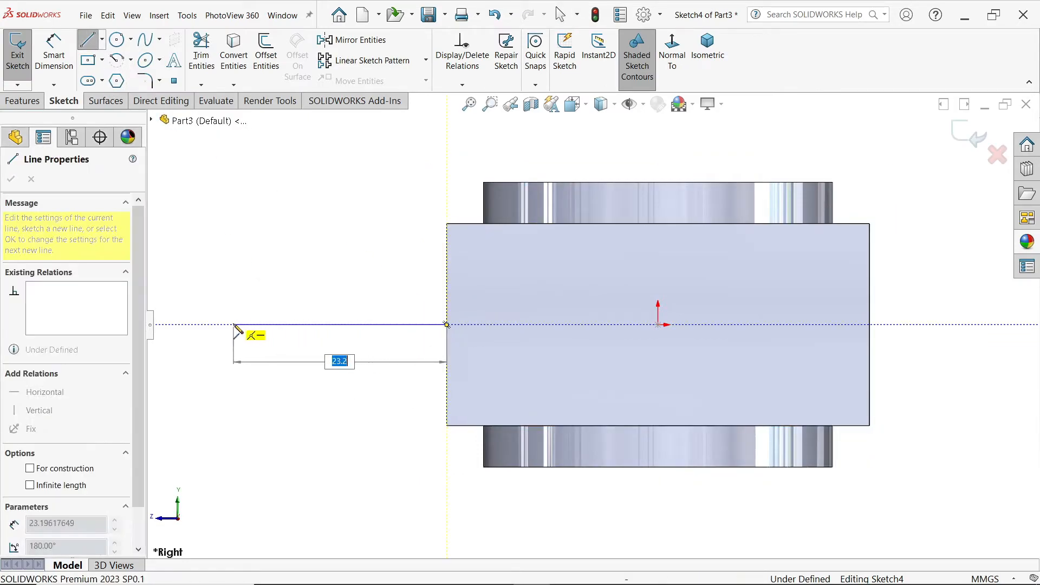
click(233, 324)
click(233, 267)
click(322, 268)
click(321, 247)
click(447, 246)
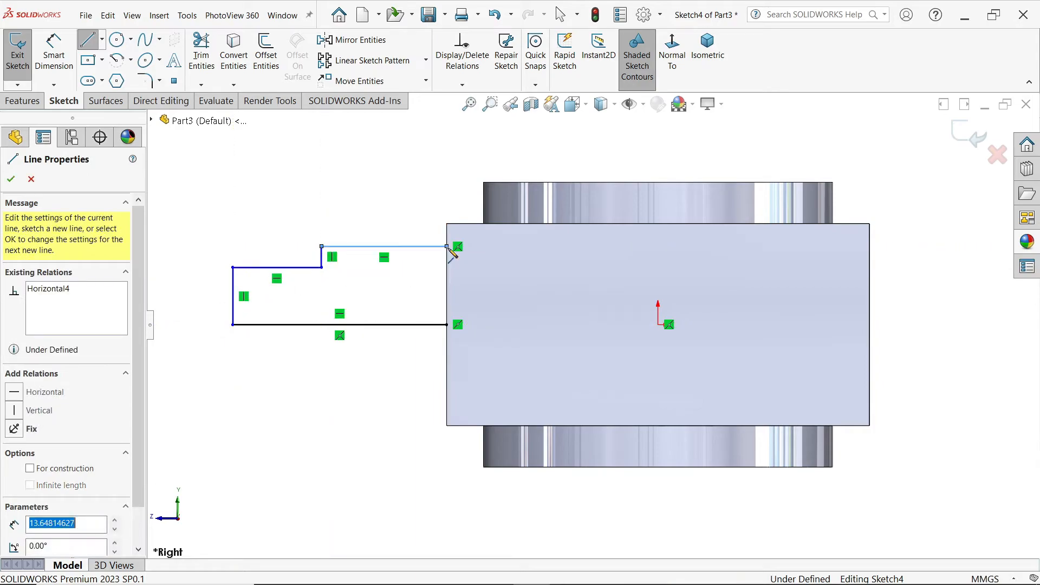
click(447, 325)
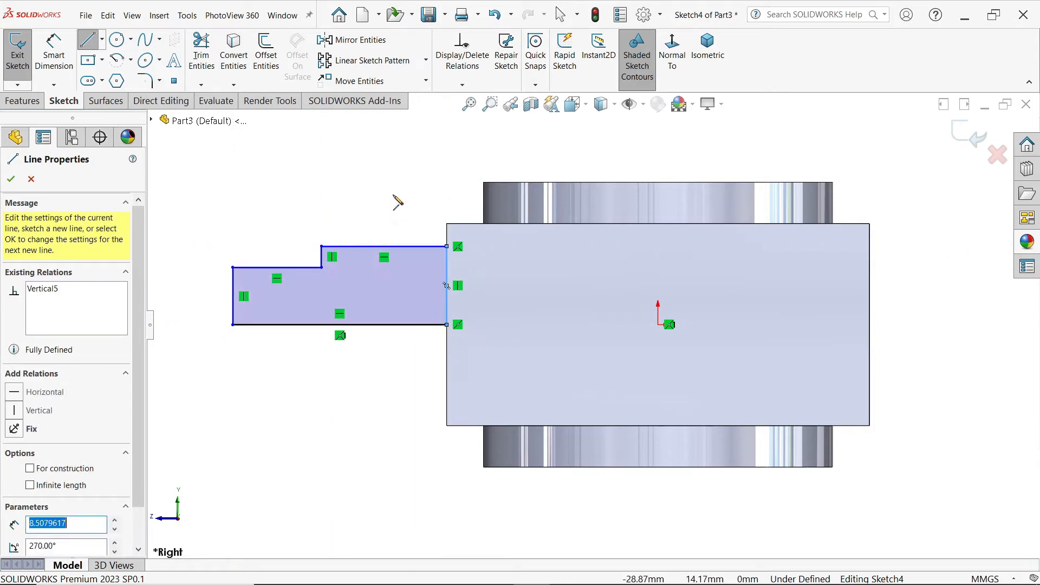
key(Escape)
key(Escape)
Step: Convert the profile's long base line to construction geometry and dimension the larger step's diameter across it as 16 mm
click(378, 325)
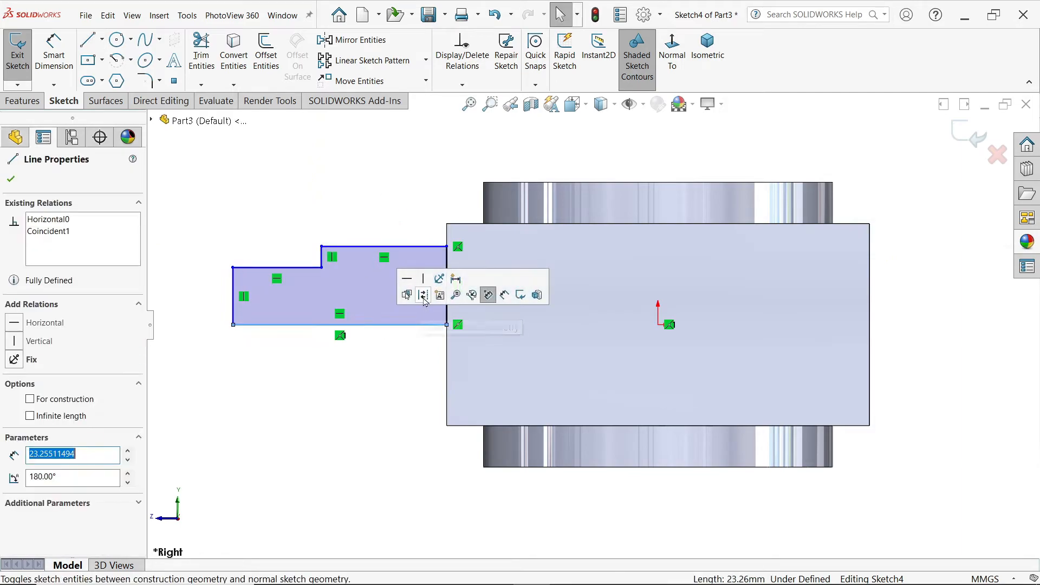
click(426, 296)
click(54, 54)
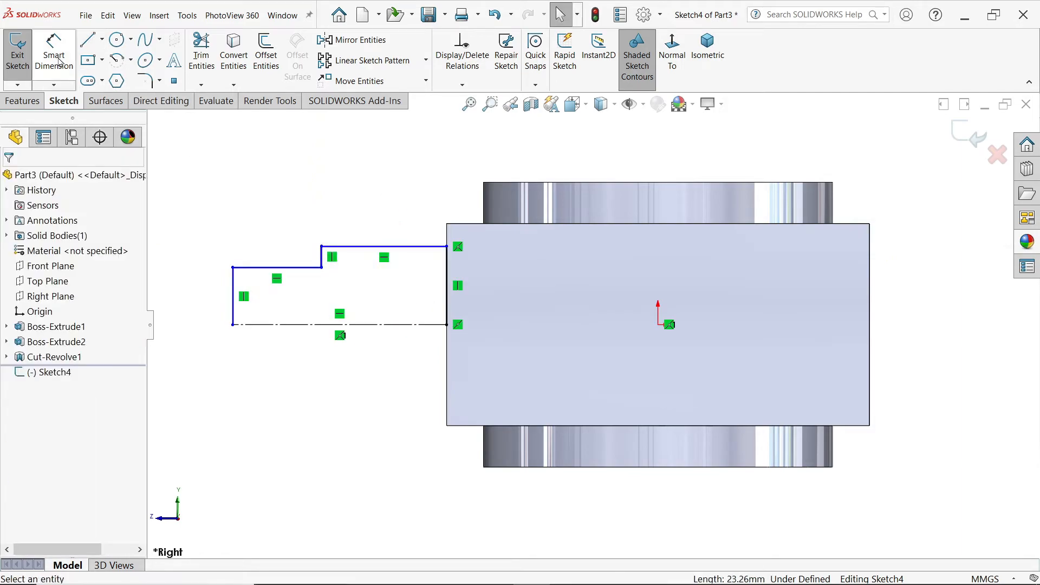
click(357, 247)
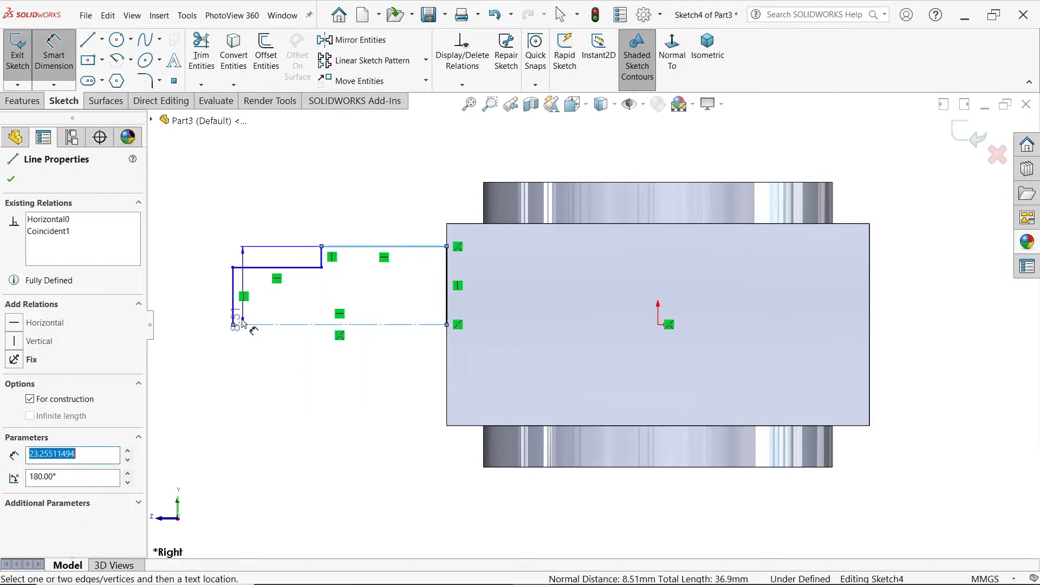
click(191, 331)
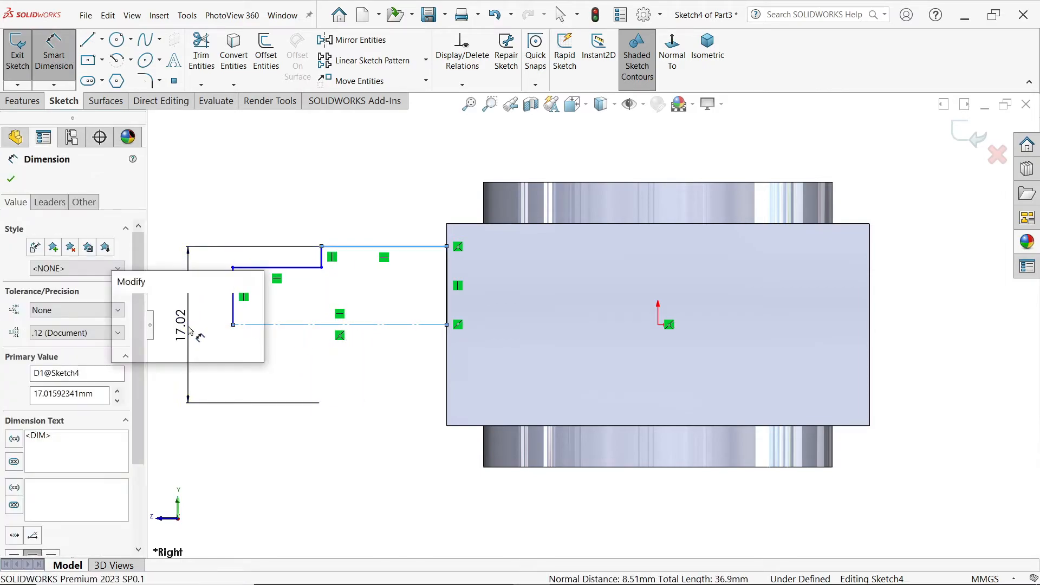
text(16)
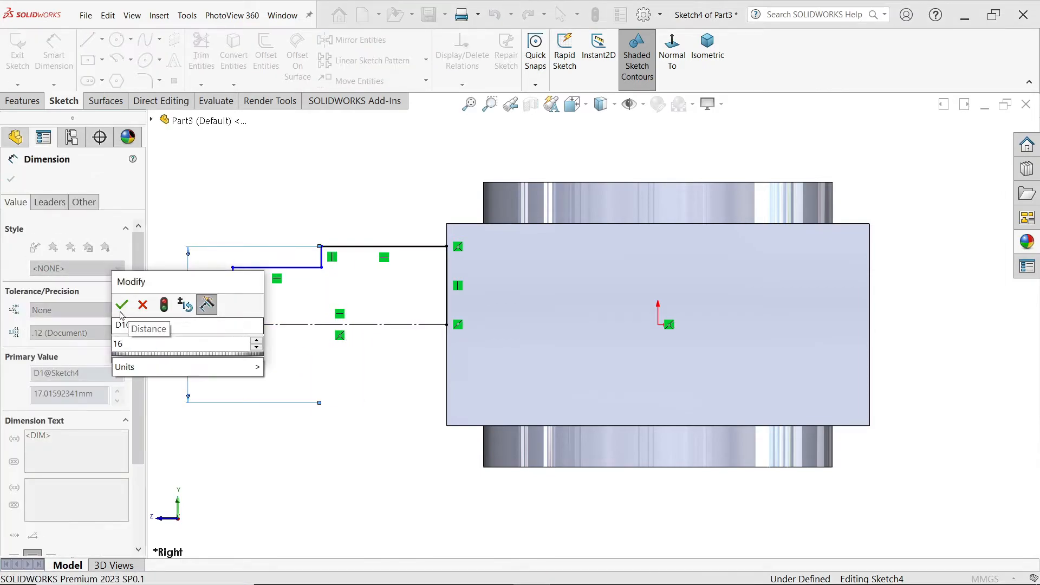
key(Return)
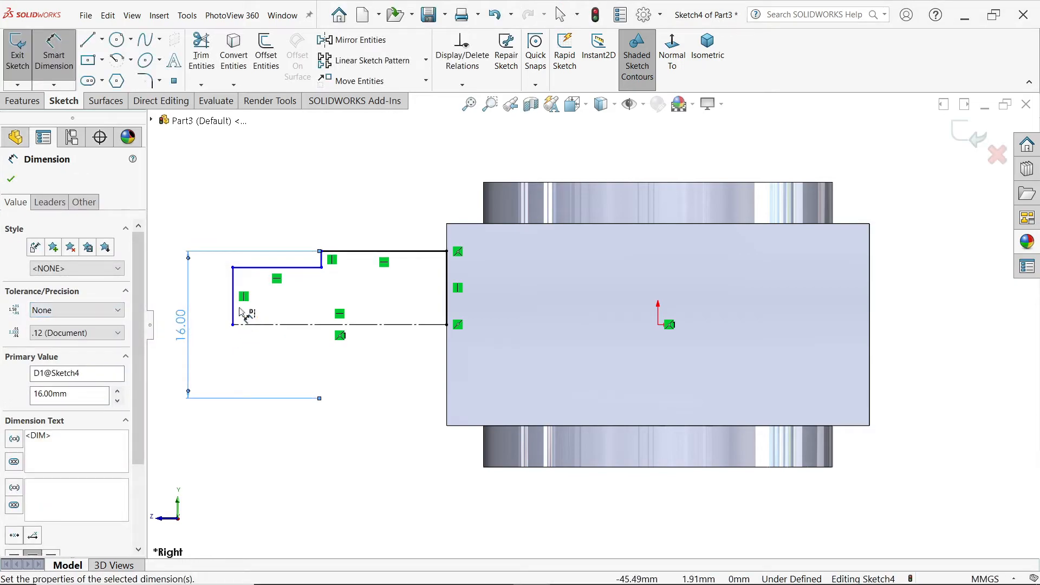
Step: Dimension the diameter of the profile's smaller outer step across the centreline as 12 mm
click(274, 268)
click(220, 319)
text(12)
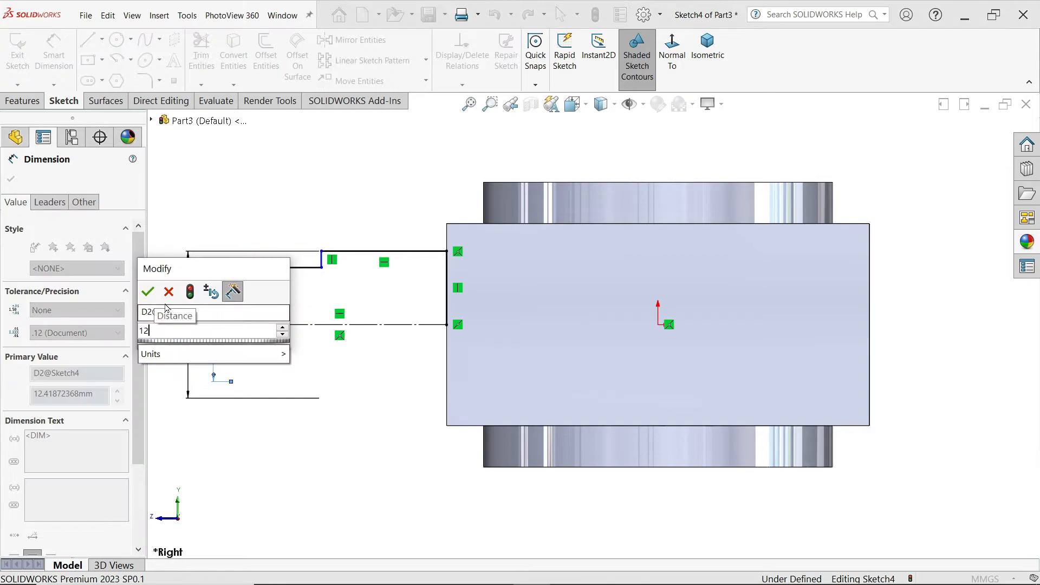
key(Return)
Step: Dimension the larger step's length as 12 mm and the smaller outer step's length as 10 mm
click(402, 251)
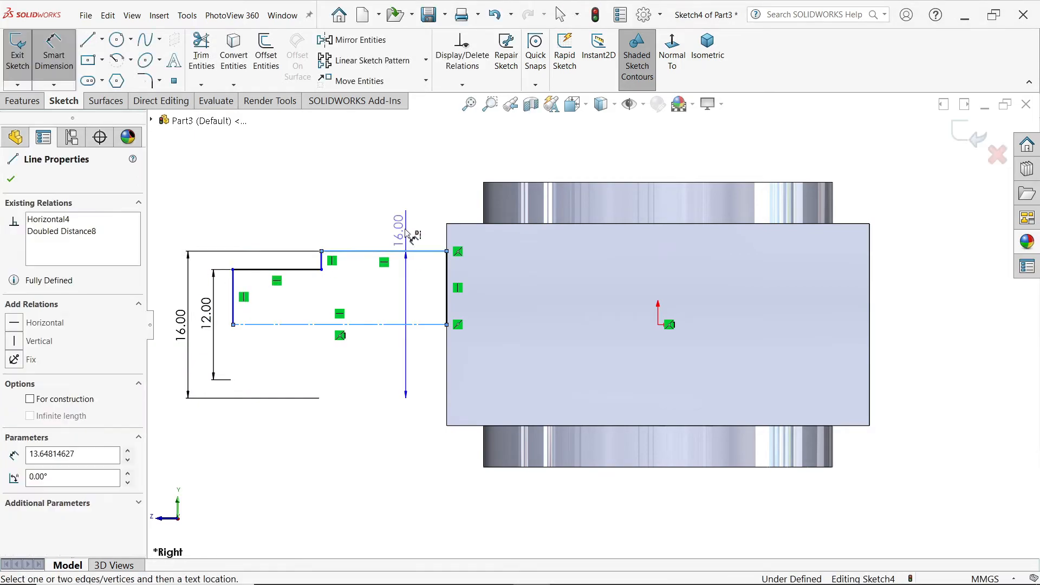
click(406, 220)
text(12)
key(Return)
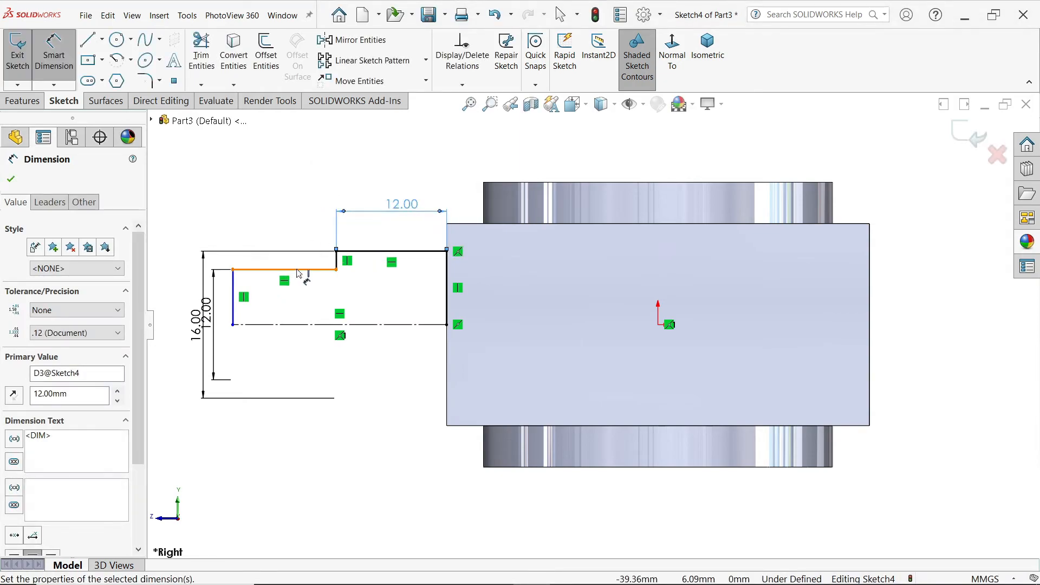
click(297, 270)
click(295, 223)
text(10)
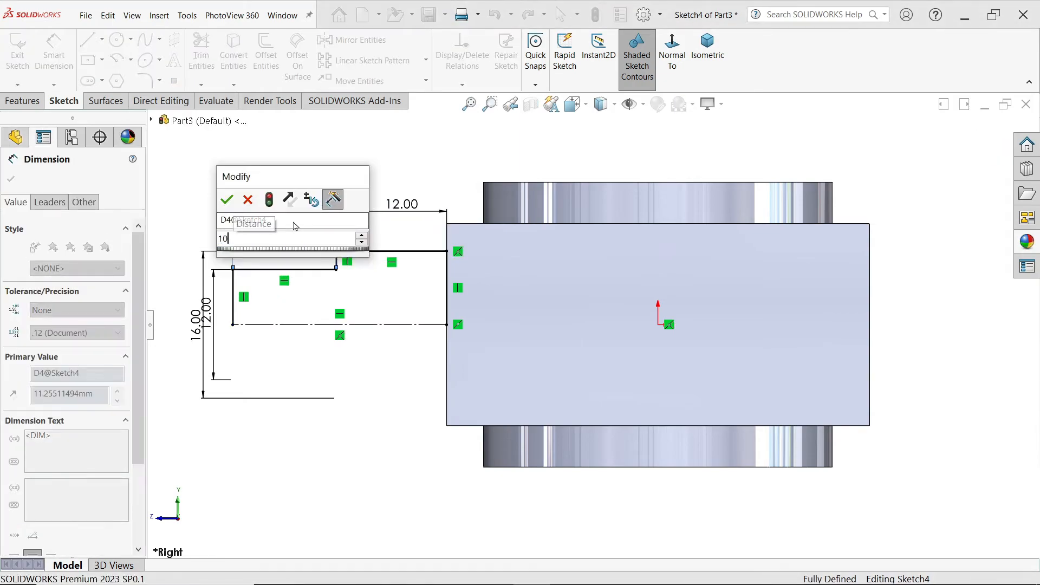
key(Return)
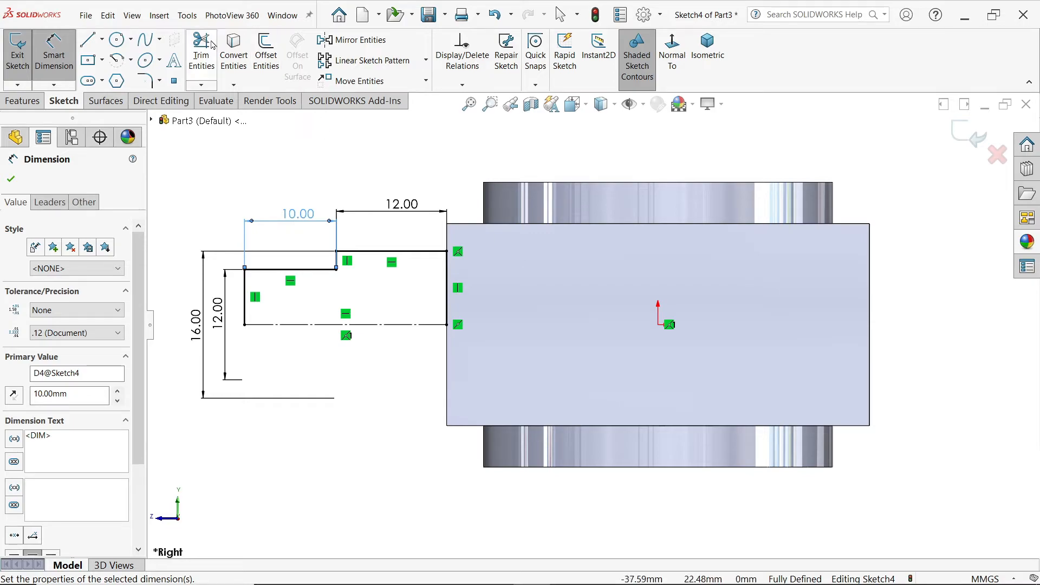
Step: Revolve the profile 360 degrees about its construction line into a stepped shaft merged with the block, letting the open sketch close automatically
click(19, 103)
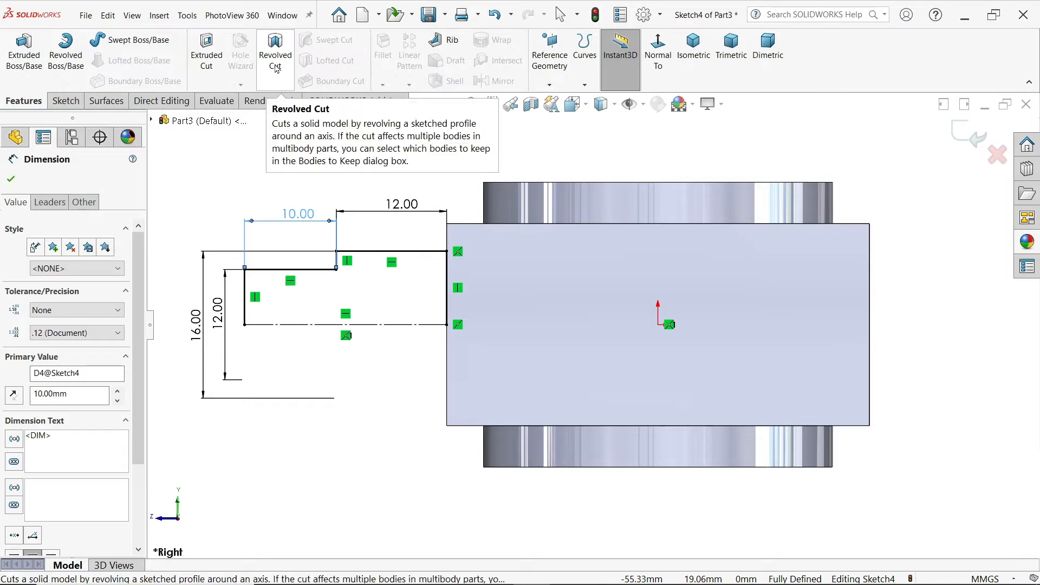
click(66, 54)
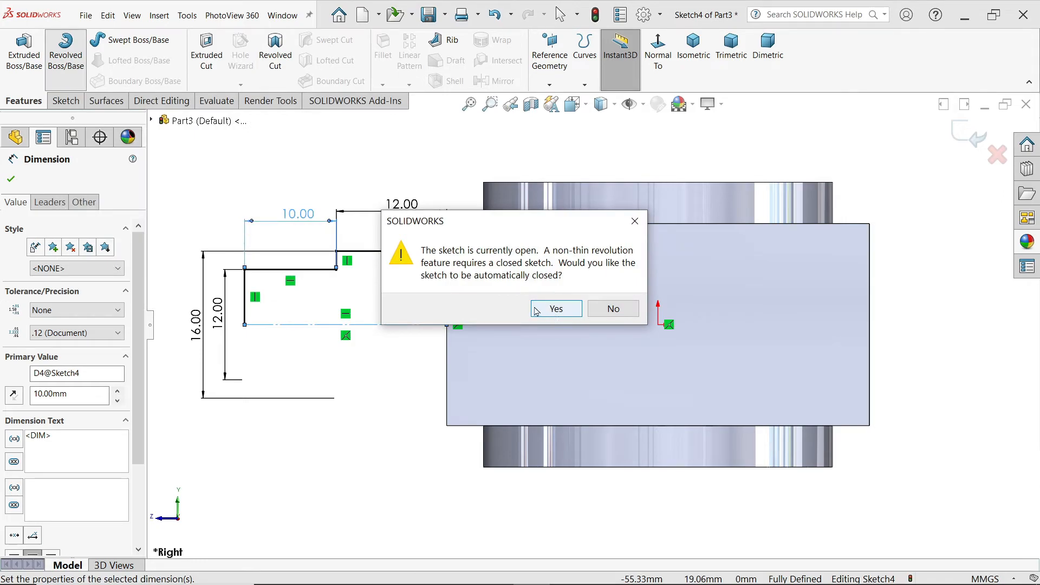
click(554, 308)
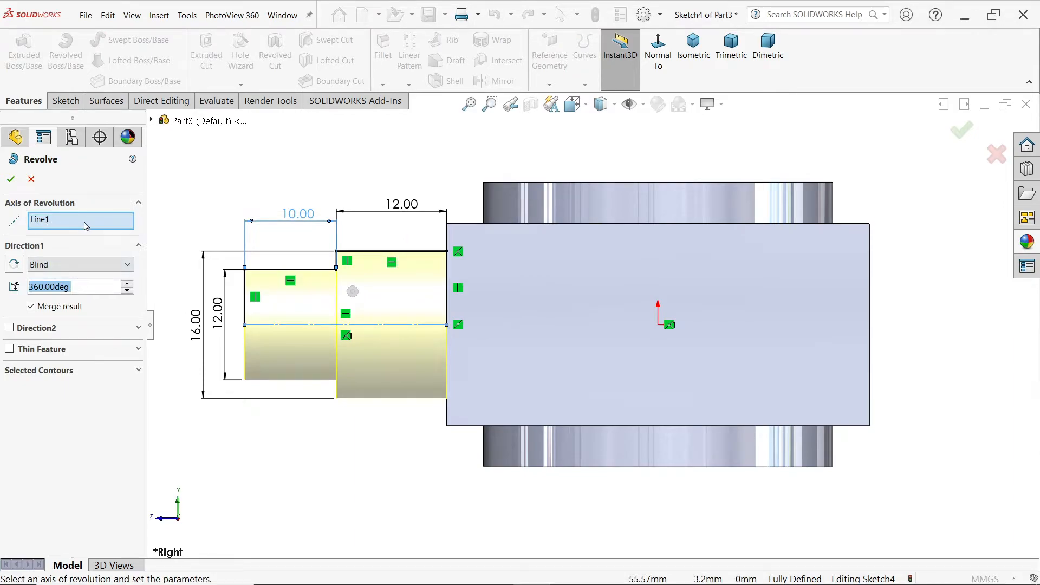
middle_drag(304, 185, 330, 234)
click(10, 181)
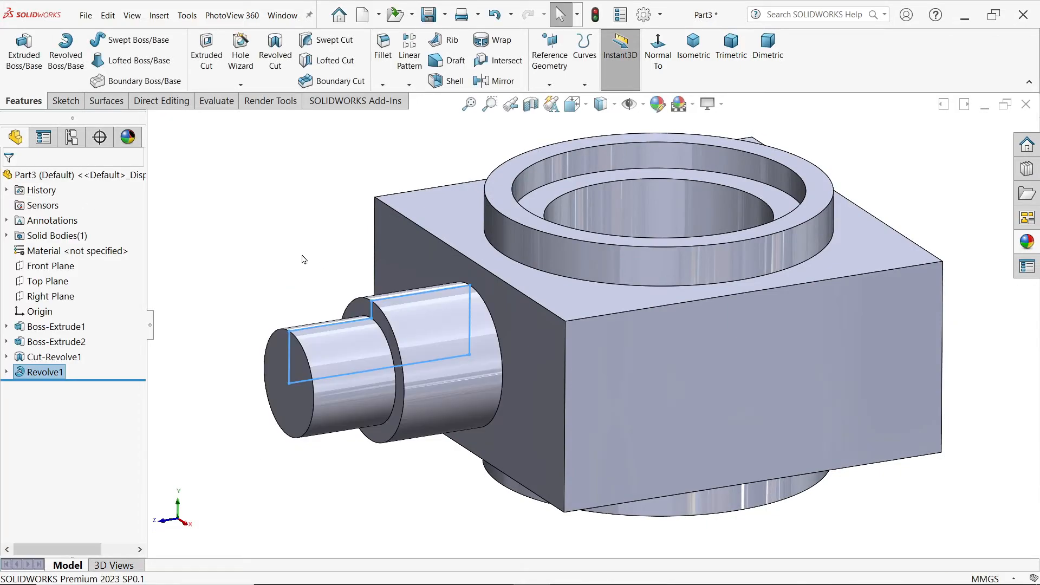
Step: Start a cosmetic thread on the stepped shaft's outer end edge using the ISO standard, Machine Threads type and M12 size
scroll(501, 374, down, 2)
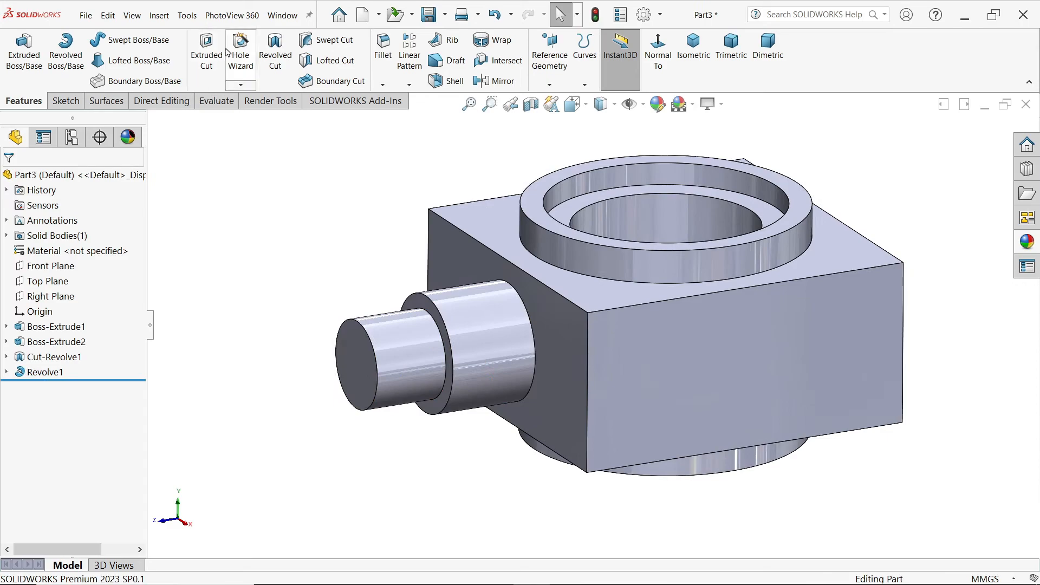
click(160, 22)
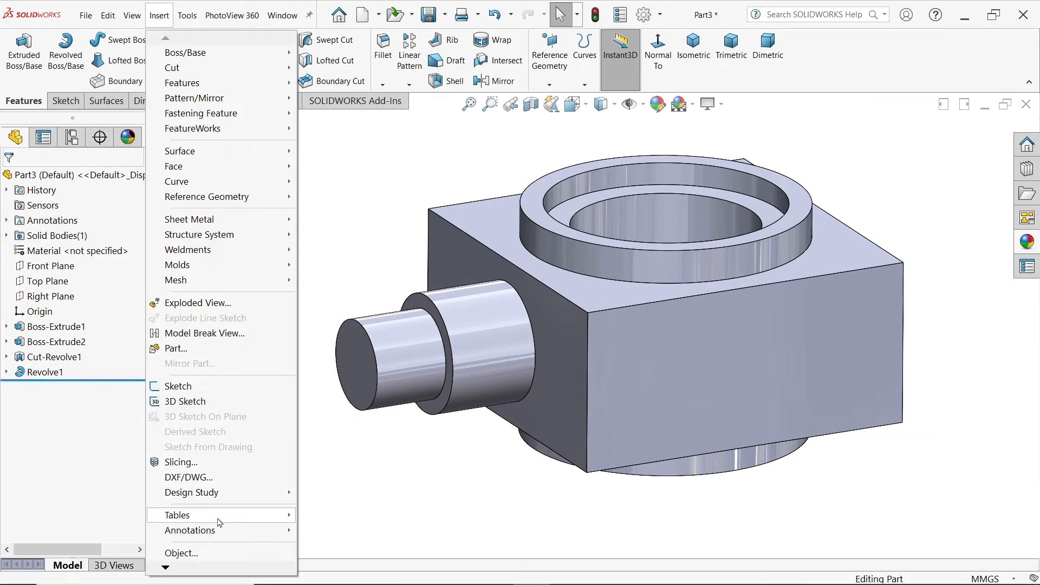
mouse_move(233, 530)
click(346, 469)
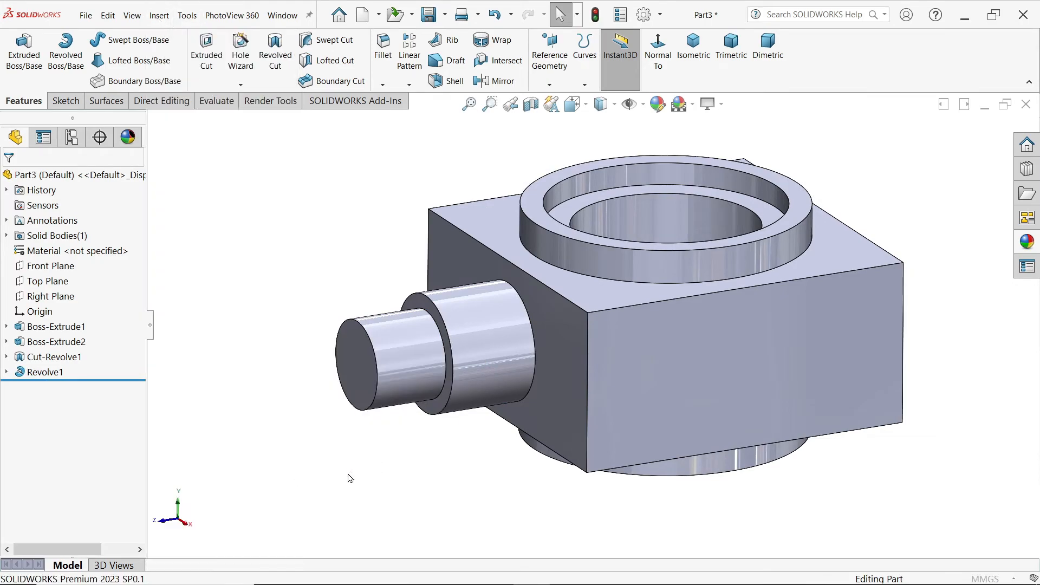
click(373, 336)
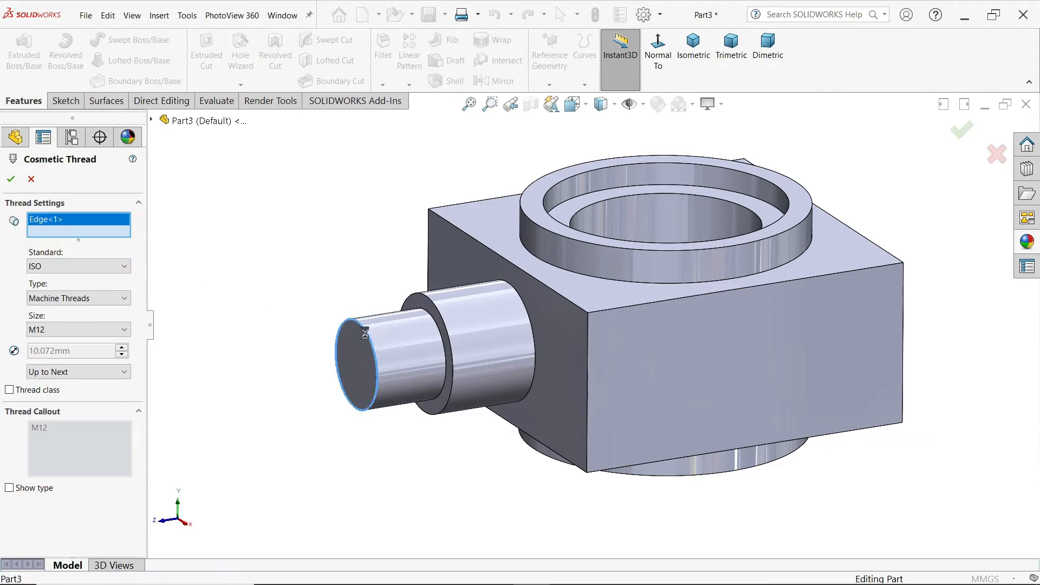
click(42, 274)
click(43, 273)
click(52, 302)
click(54, 311)
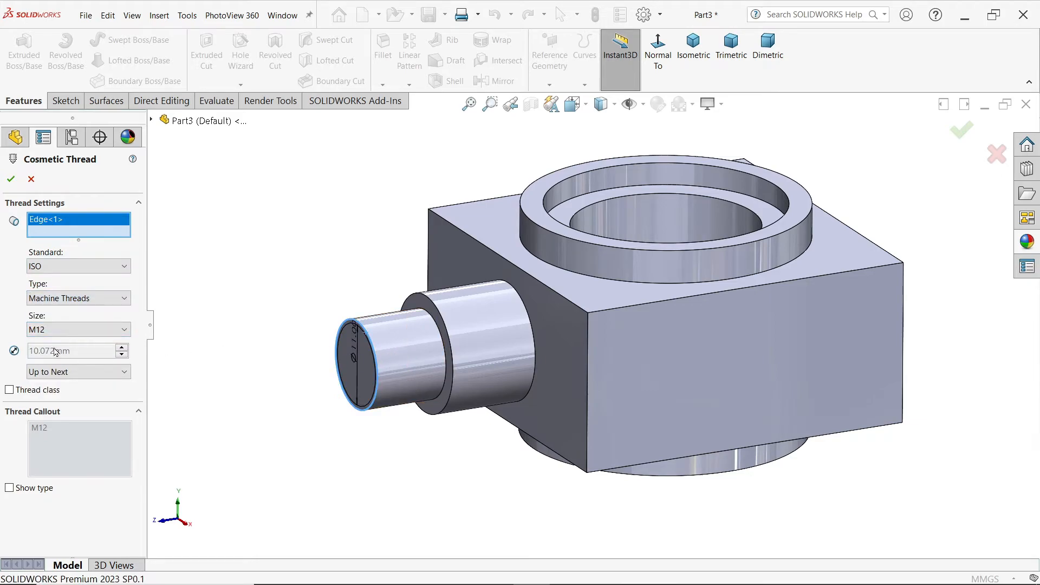
Step: Give the shaft's cosmetic thread a blind depth of 8 mm and create it
click(59, 373)
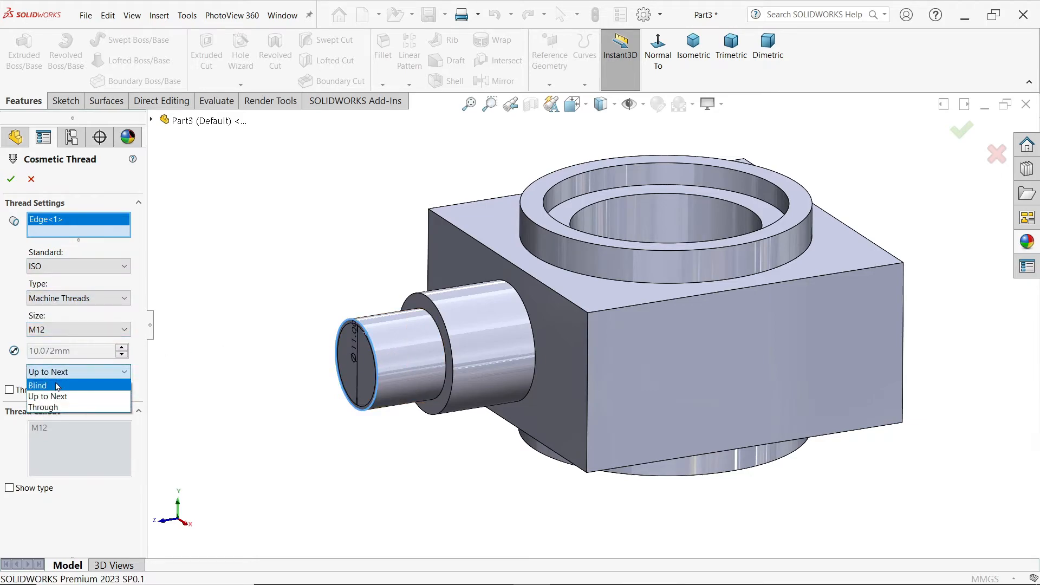
click(68, 386)
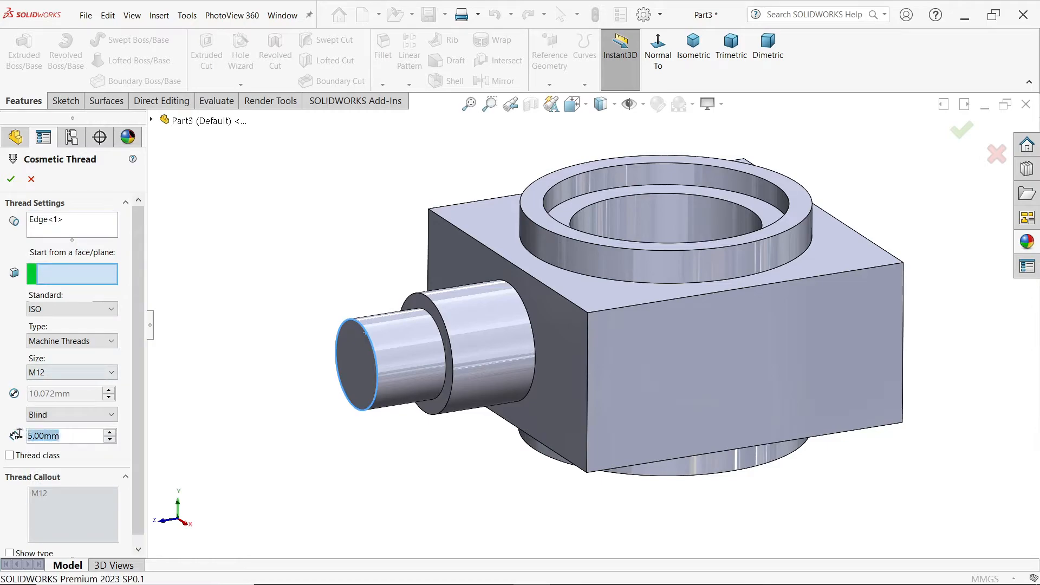
text(8mm)
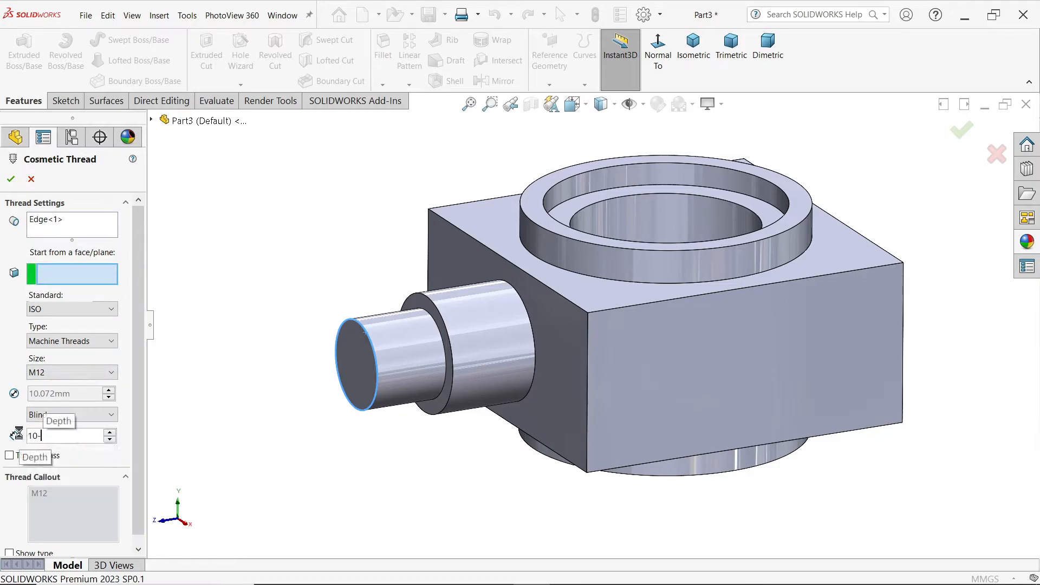
key(Return)
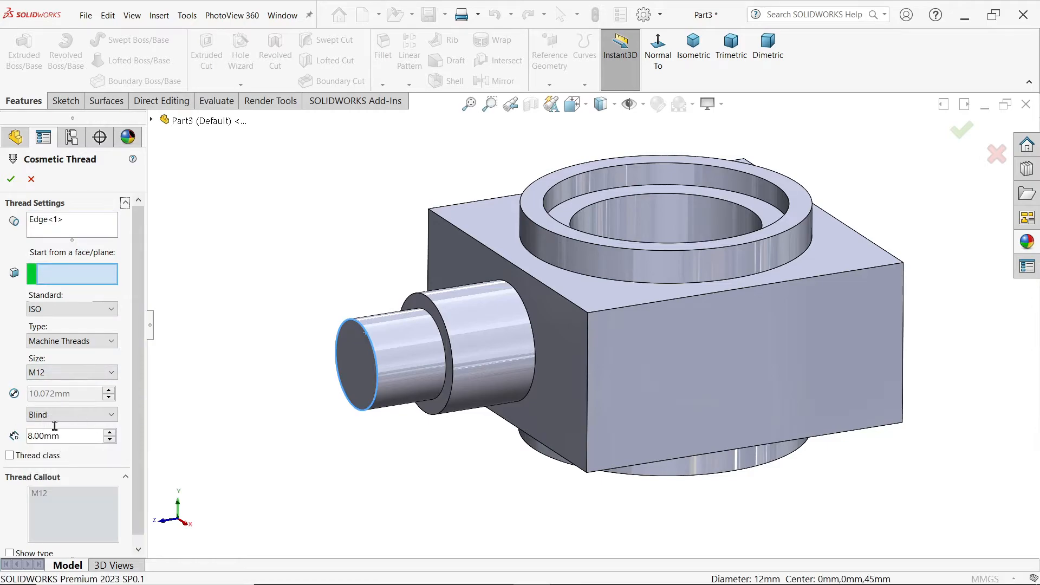
click(11, 178)
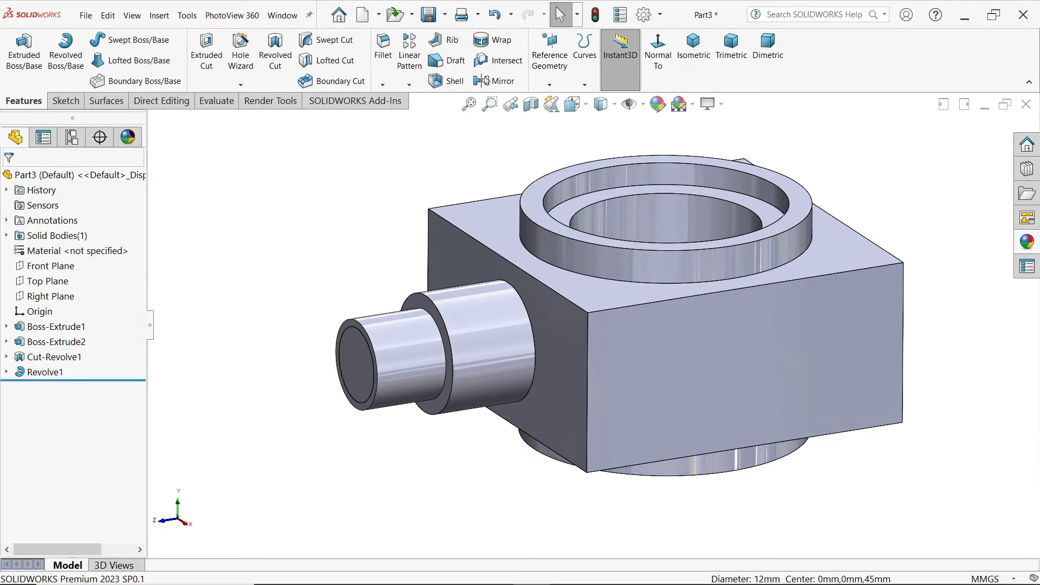
Step: Enable shaded cosmetic threads in the document's detailing properties
click(644, 16)
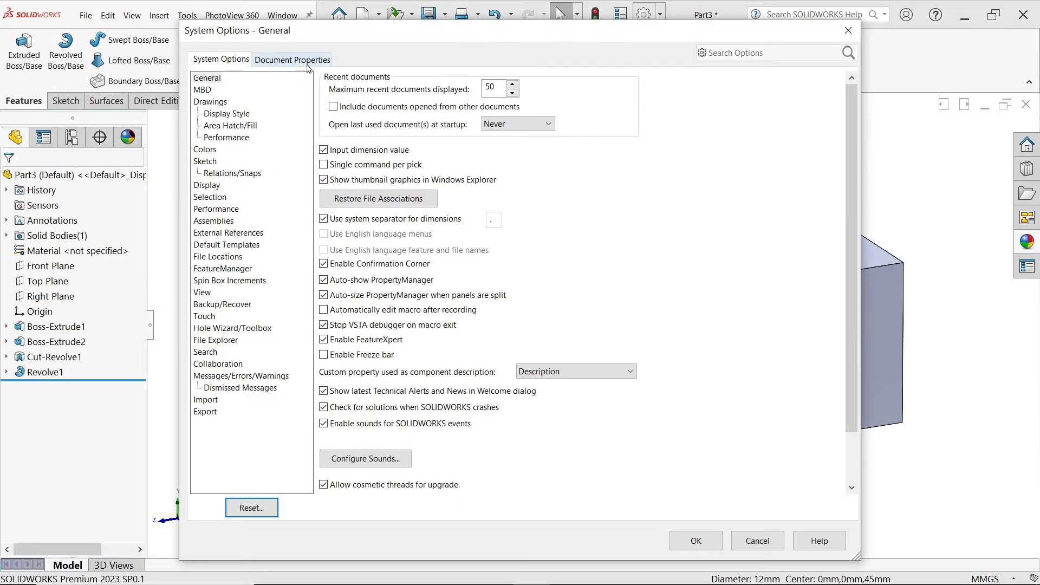
click(304, 61)
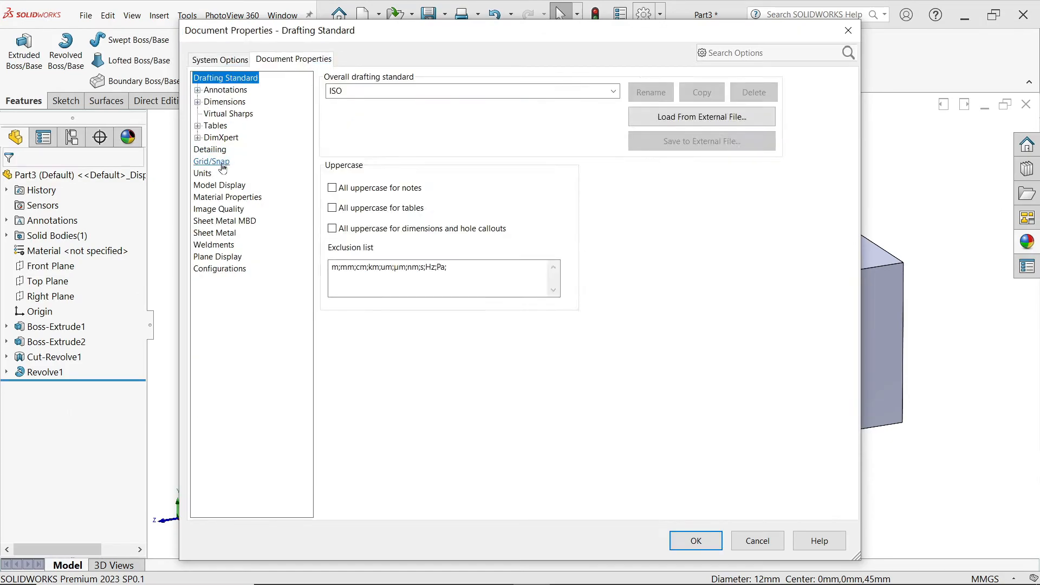
click(210, 149)
click(450, 93)
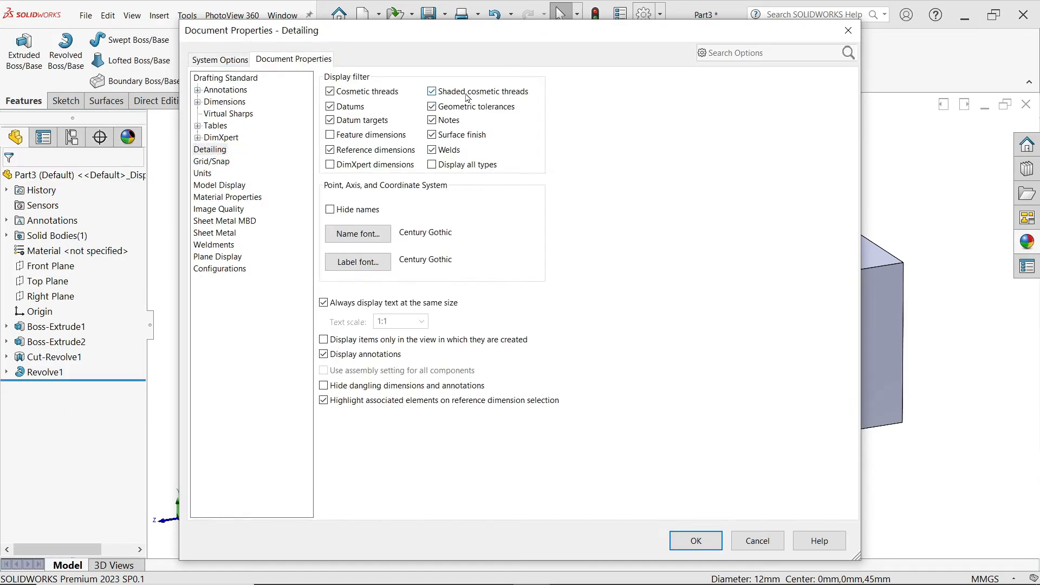
click(695, 541)
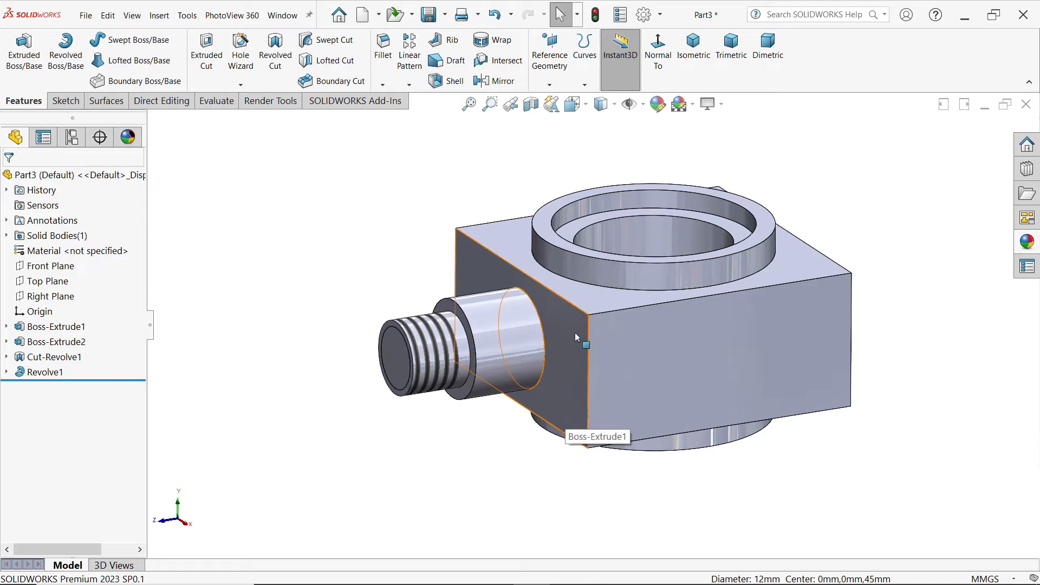
Step: Mirror the revolved stepped shaft about the Front Plane to the opposite side of the block
click(55, 266)
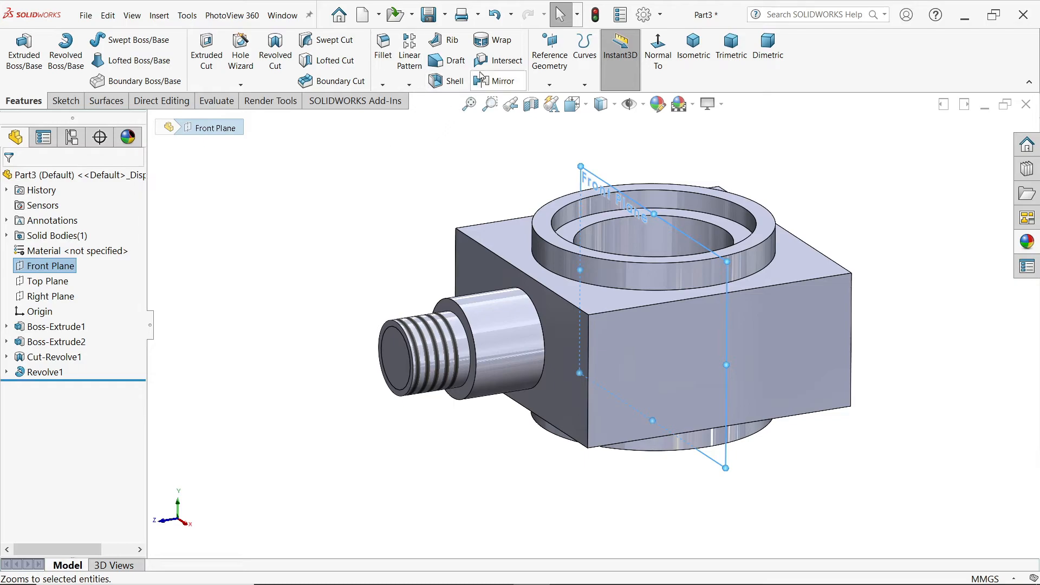
click(510, 83)
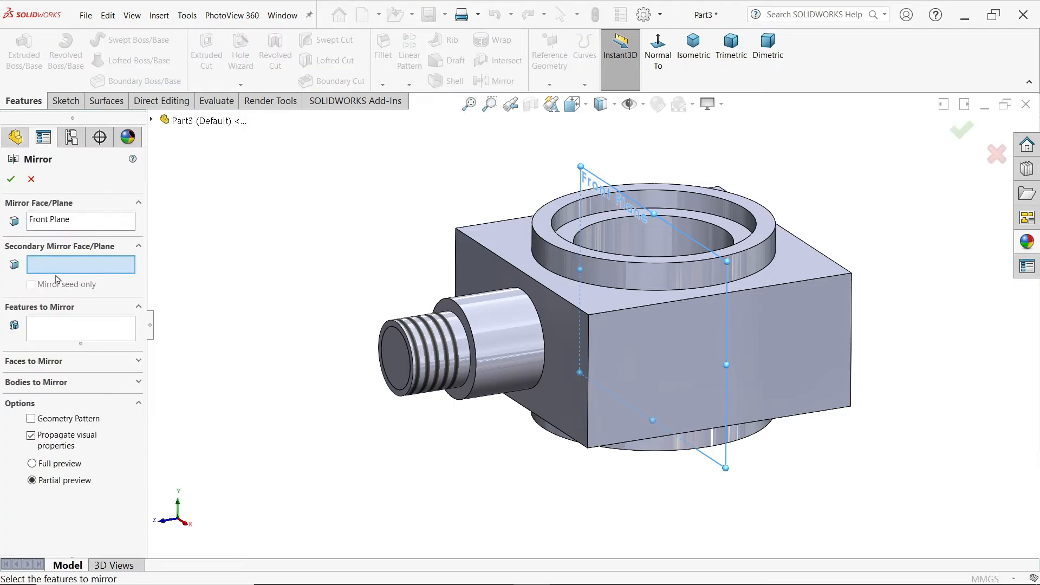
click(53, 329)
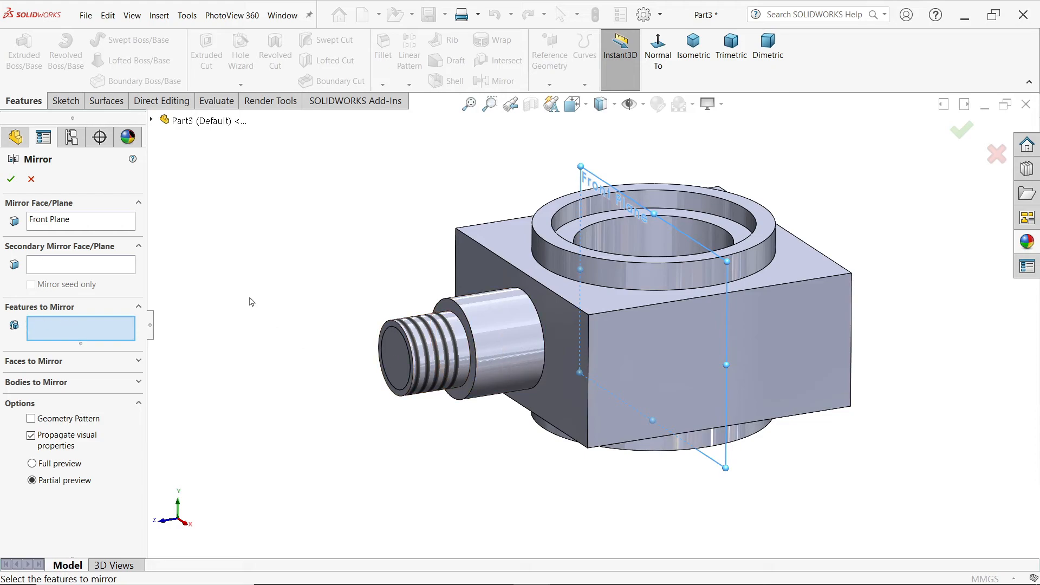
click(151, 121)
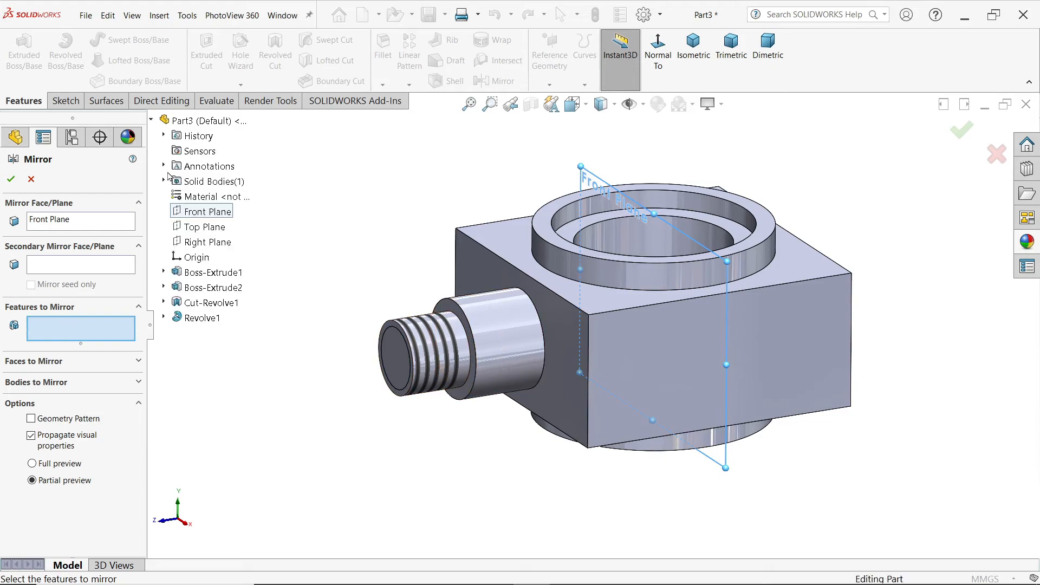
click(203, 319)
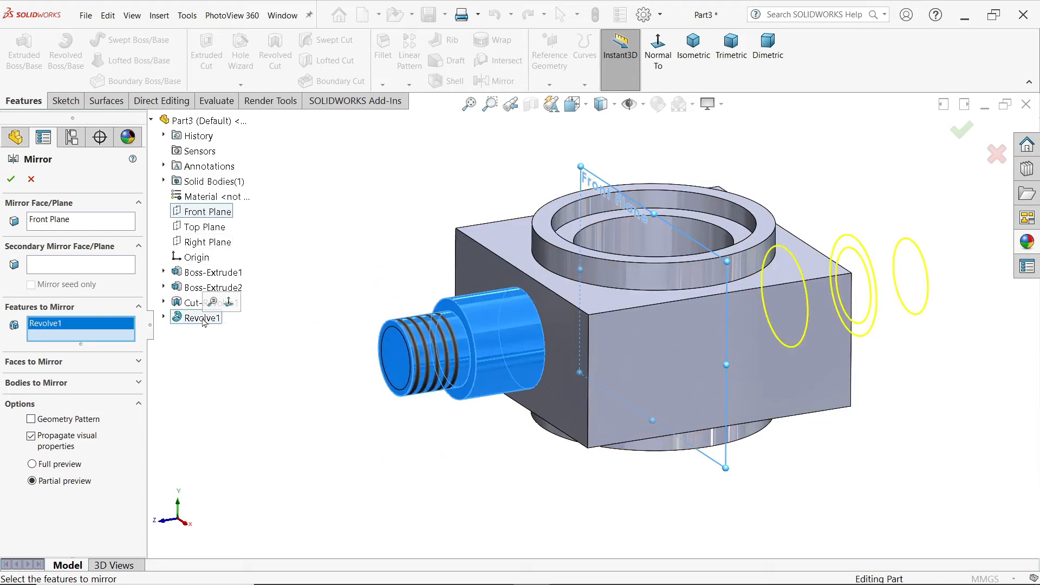
click(10, 178)
Step: Fillet the edges where the upper and lower circular bosses meet the block with a 3 mm radius
middle_drag(364, 263, 370, 297)
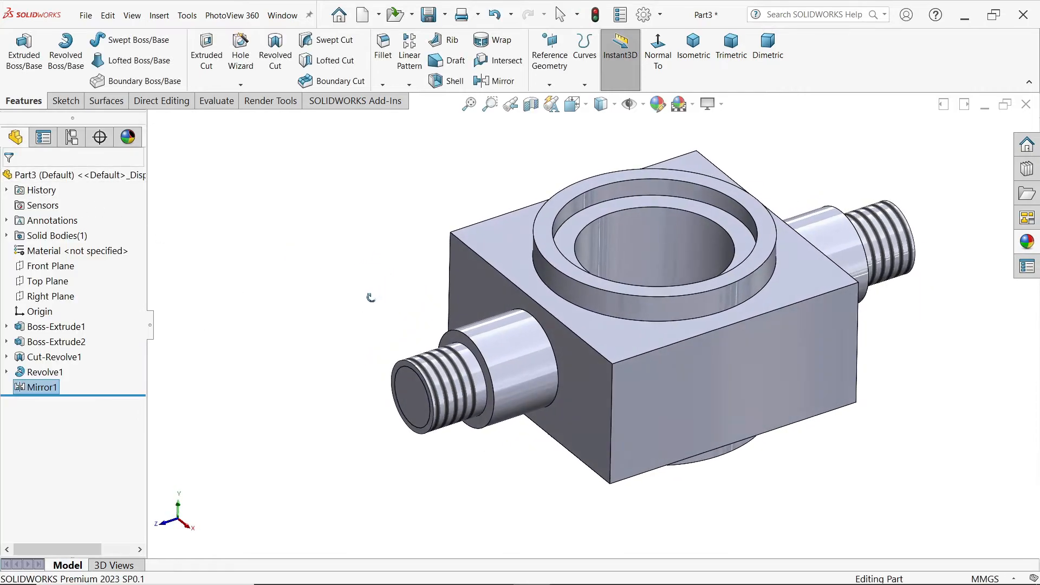
click(383, 46)
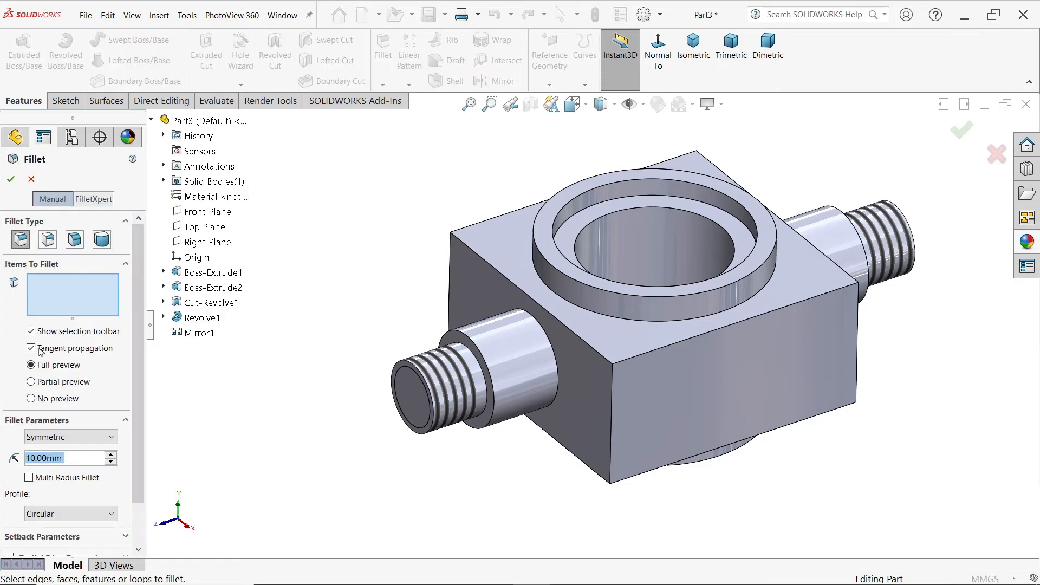
text(3)
key(Return)
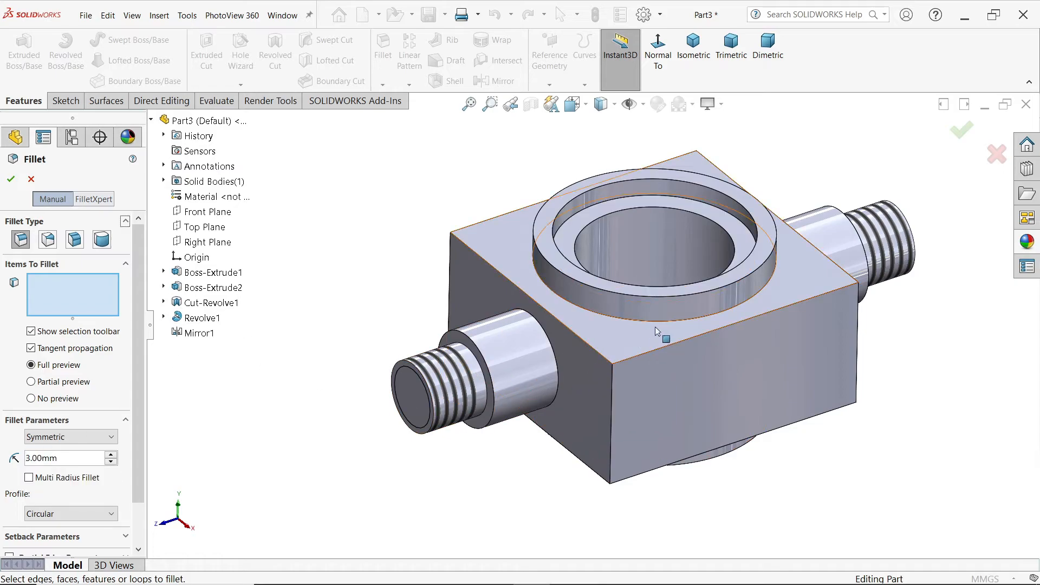
click(655, 327)
middle_drag(655, 327, 736, 310)
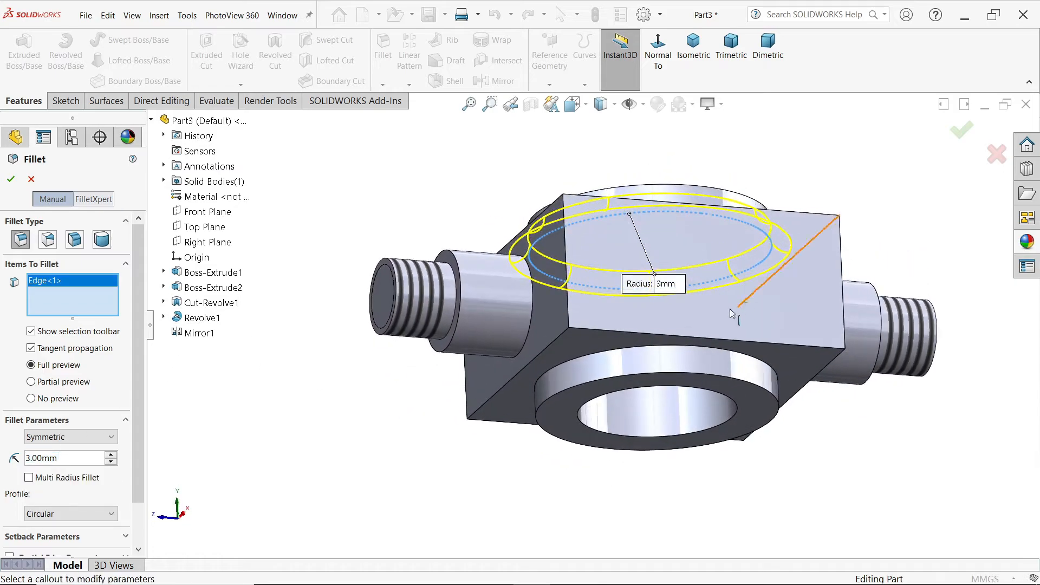
click(658, 348)
middle_drag(658, 348, 700, 351)
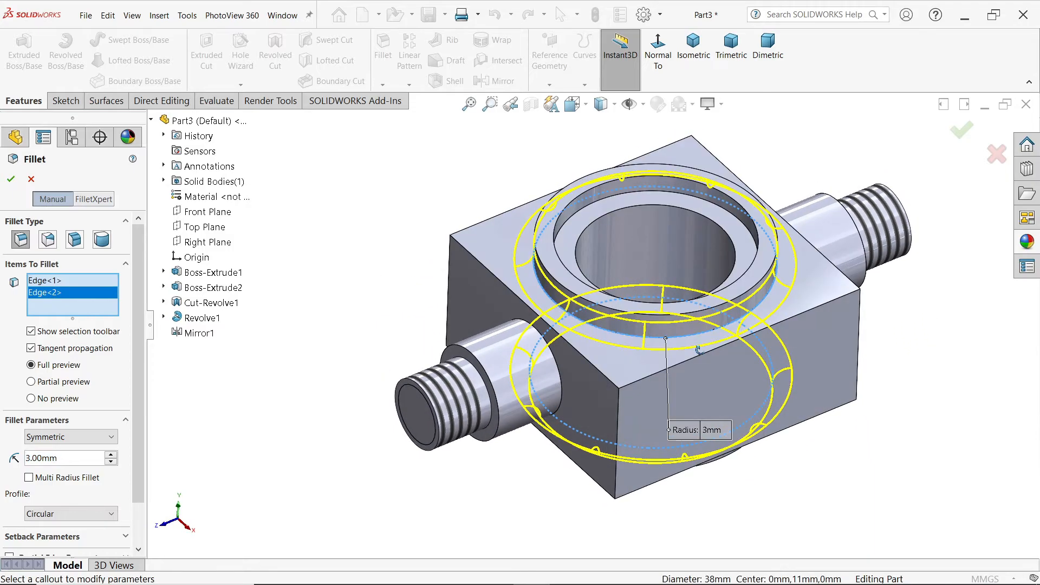
click(9, 181)
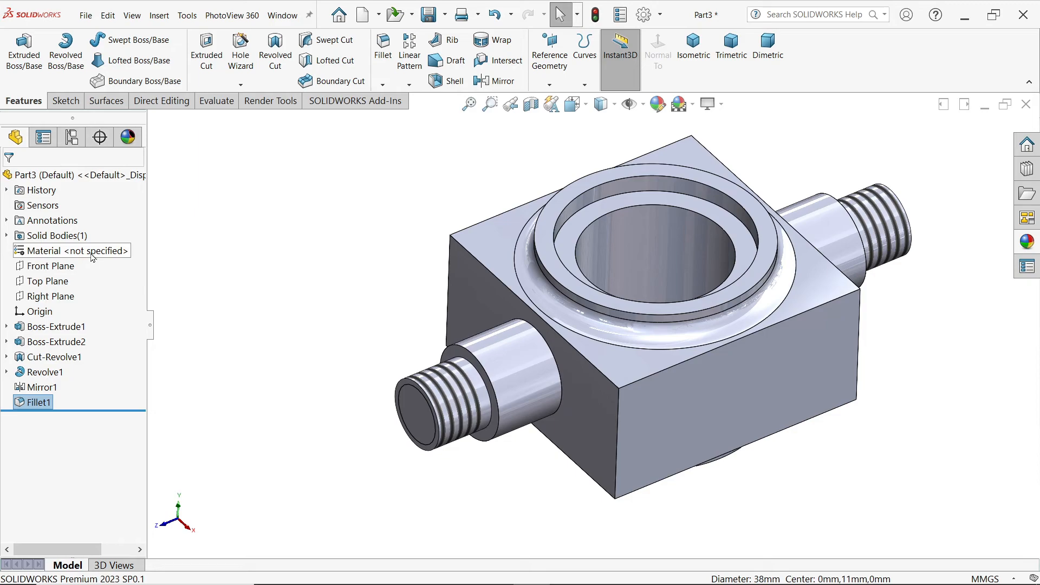
Step: Assign Plain Carbon Steel as the part's material and apply the default color appearance to the model
right_click(66, 251)
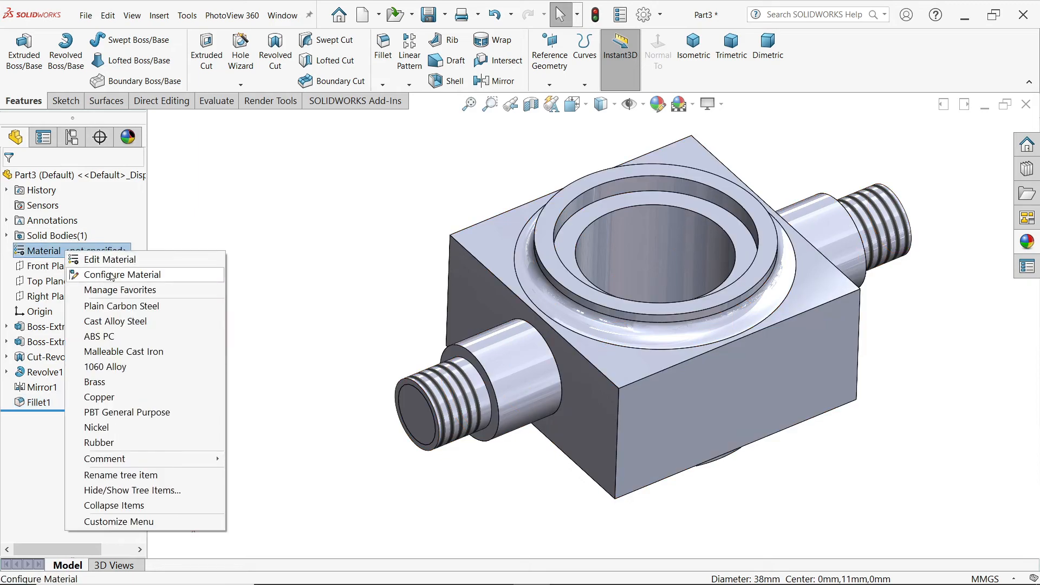
click(122, 307)
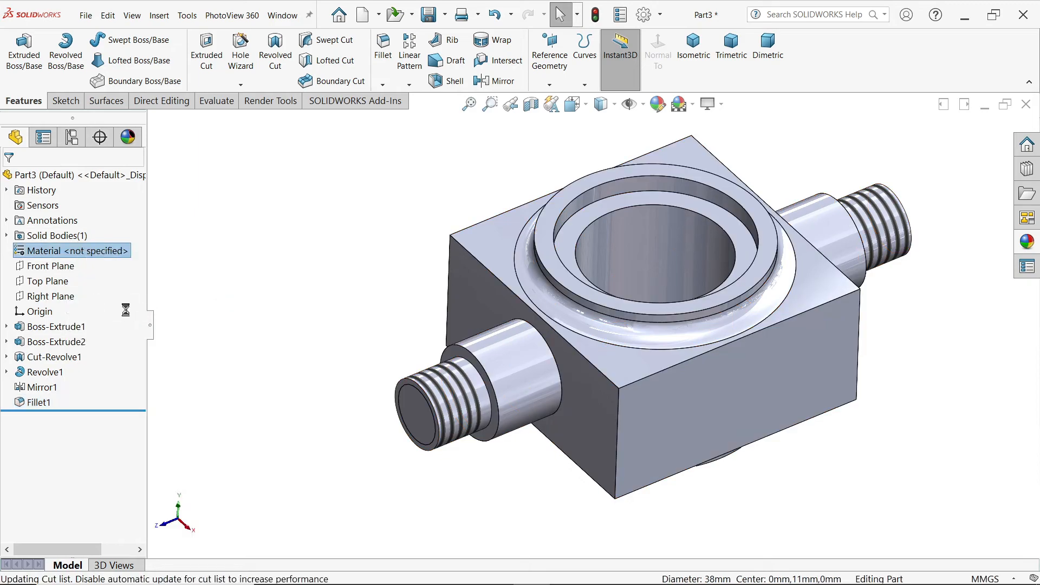
click(1027, 249)
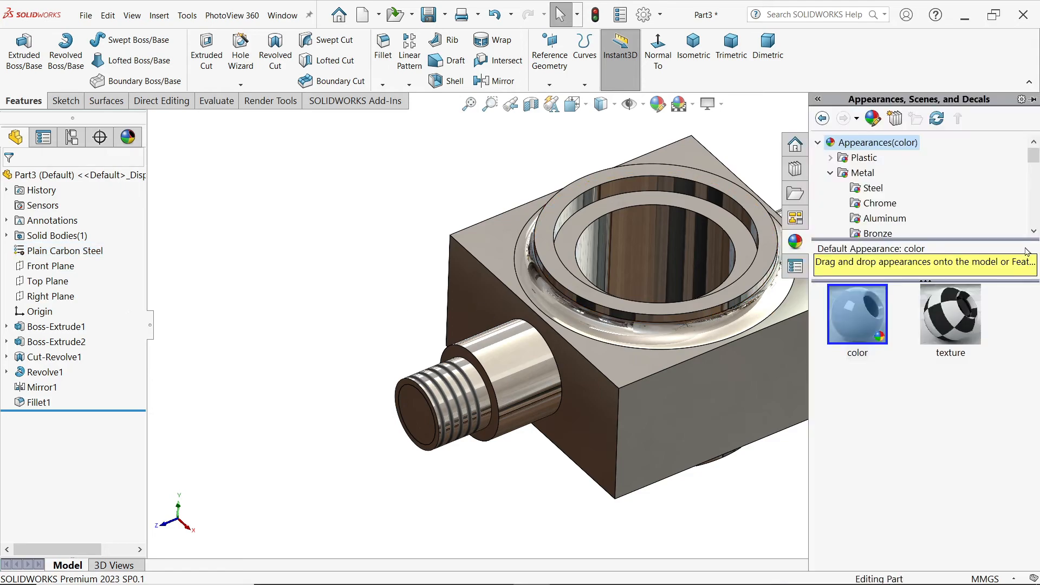
double_click(856, 320)
drag(856, 320, 591, 275)
click(464, 186)
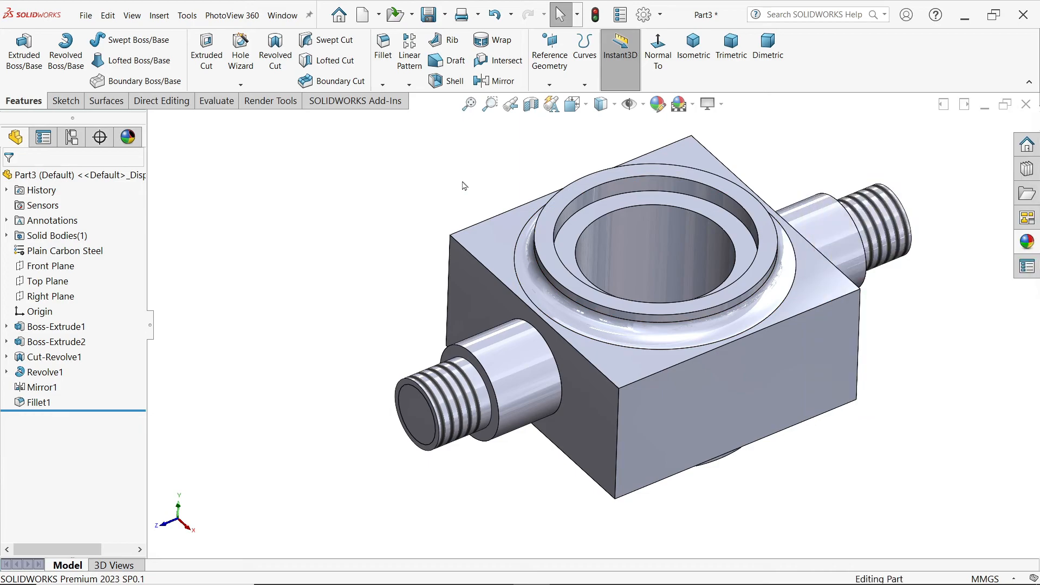
Step: Change the whole part's appearance colour to orange from the standard swatches
click(657, 105)
click(43, 486)
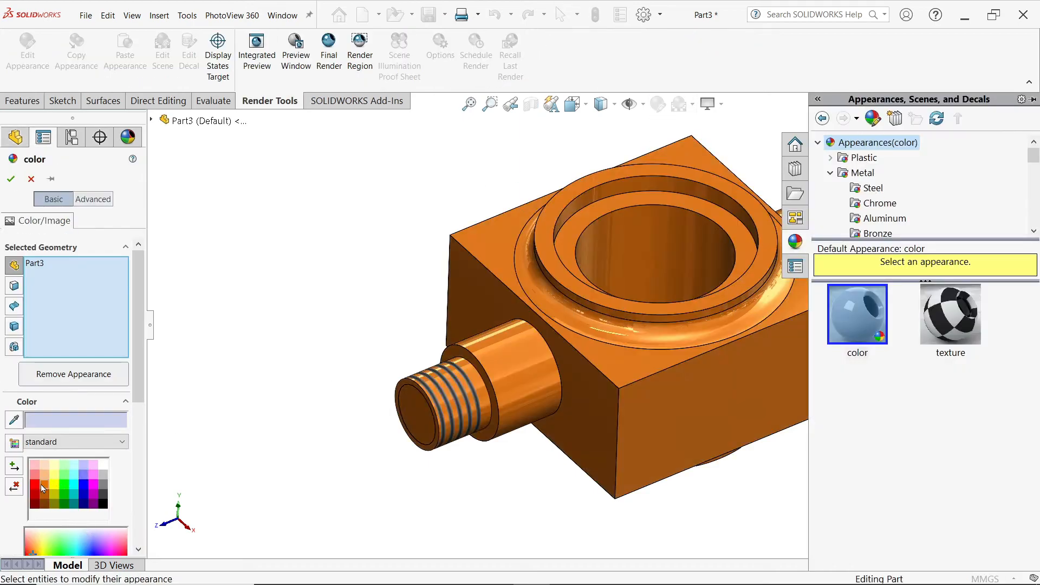
click(11, 180)
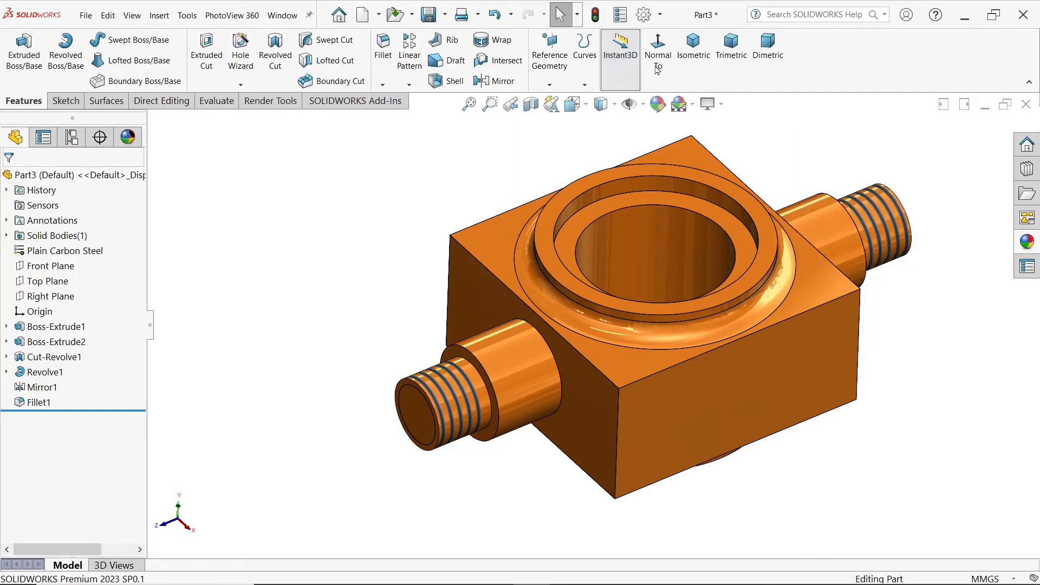
Step: Show the model in isometric view and save the part as Hook Anchor in the CRANE HOOK DRAWING folder
click(697, 57)
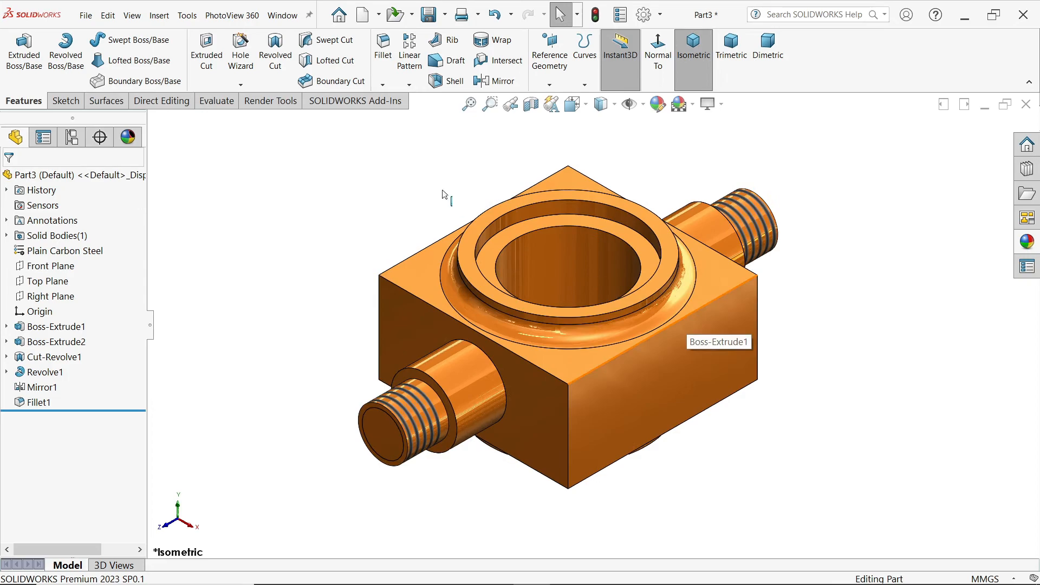
click(429, 14)
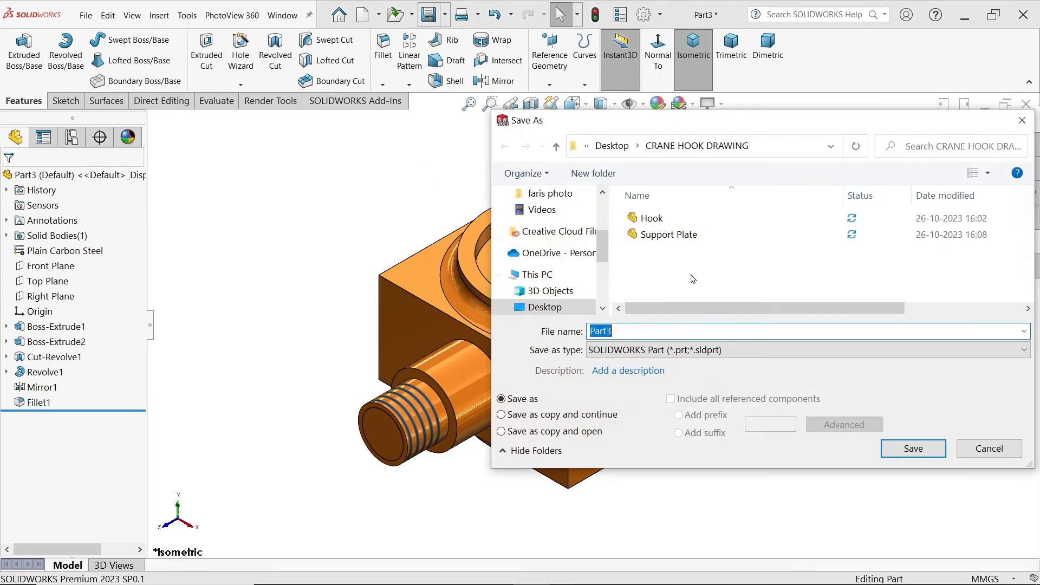
text(Hoo)
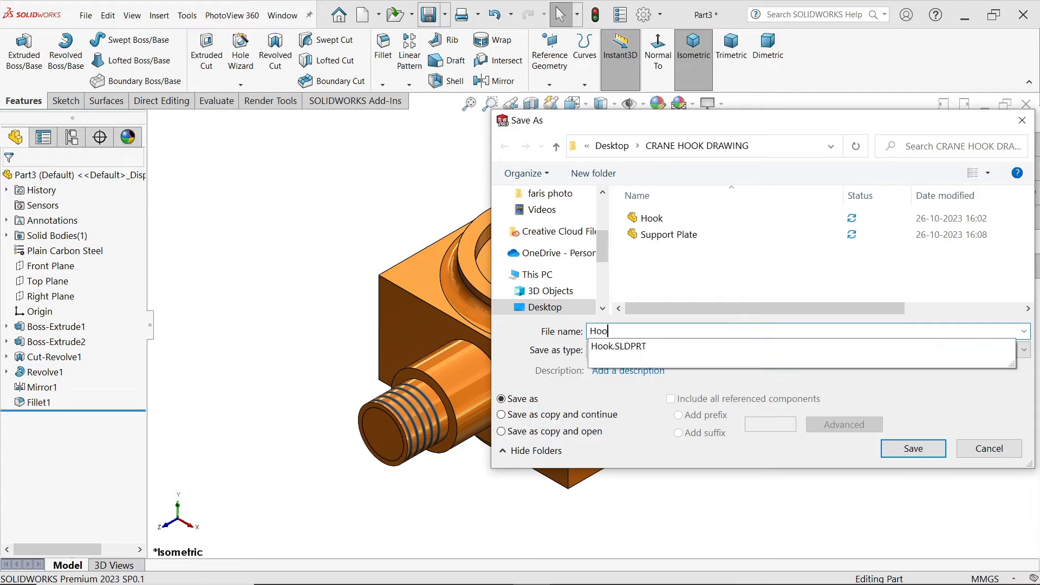
text(k Anchor)
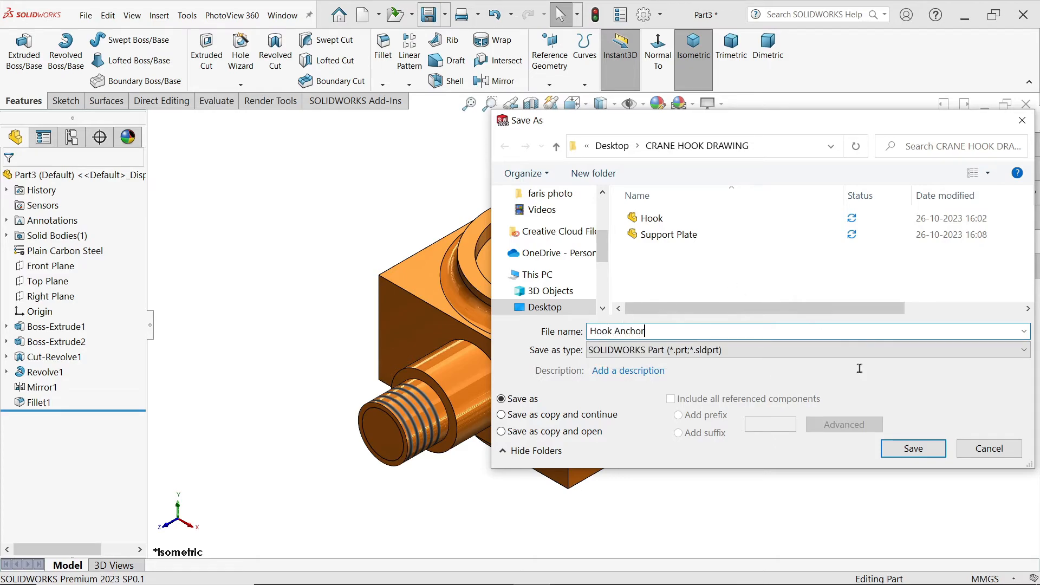
click(913, 449)
Step: Switch to the CRANE HOOK DRAWING.PNG reference image and examine the parts list and the End Bush dimensions
key(alt+Tab)
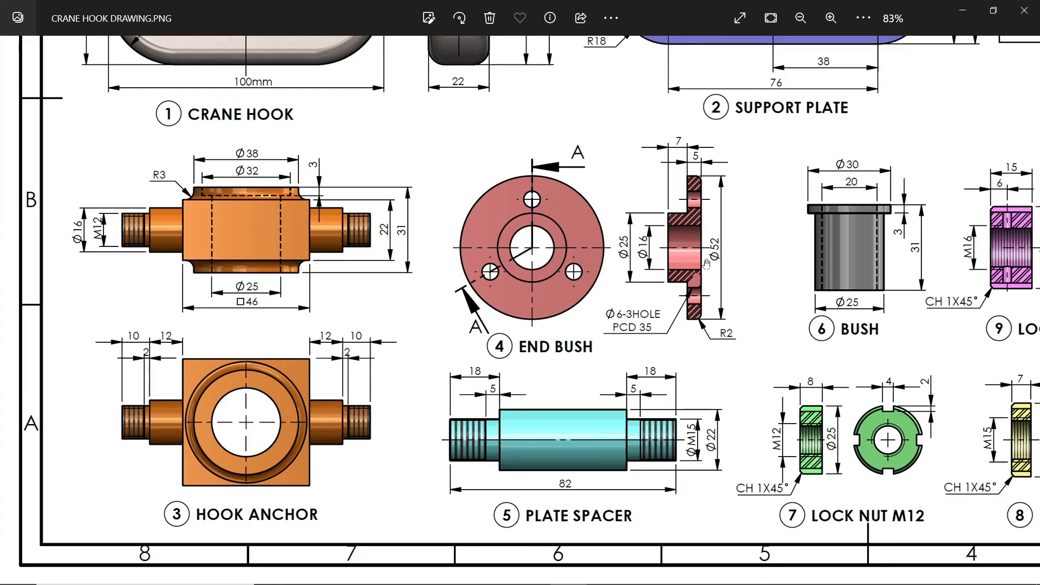
drag(913, 228, 588, 467)
drag(663, 326, 634, 415)
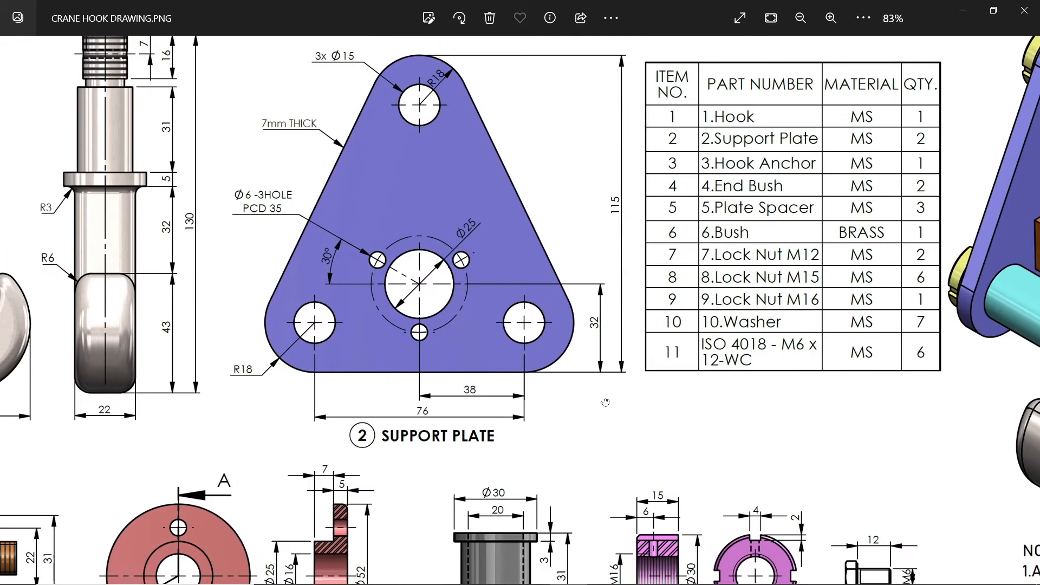
drag(605, 402, 874, 188)
drag(677, 321, 742, 258)
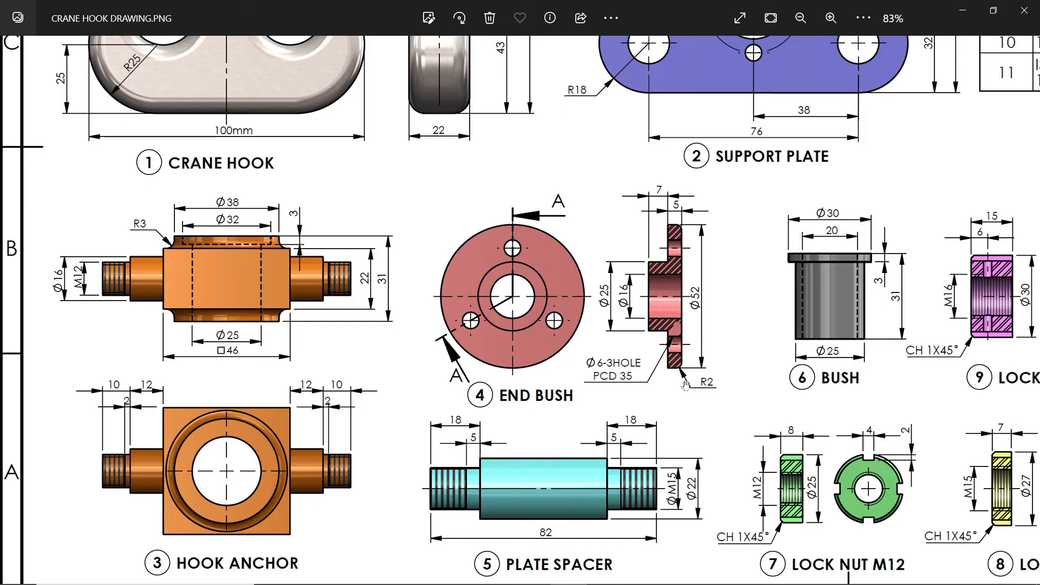
click(963, 10)
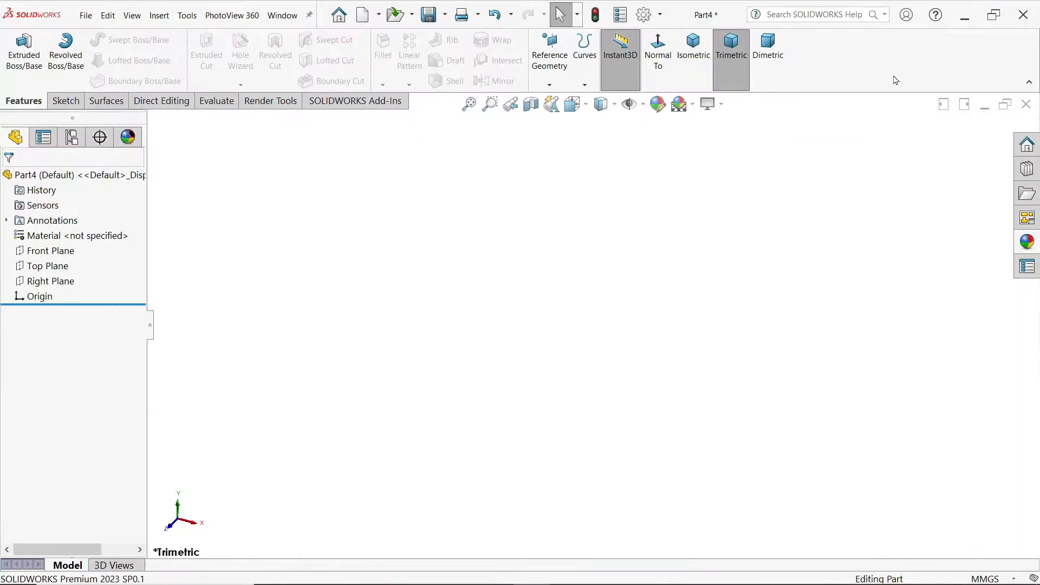
Step: Sketch a closed L-shaped profile on the Front Plane above the origin, its upright about 16 mm wide and its foot about 14 mm high
click(59, 257)
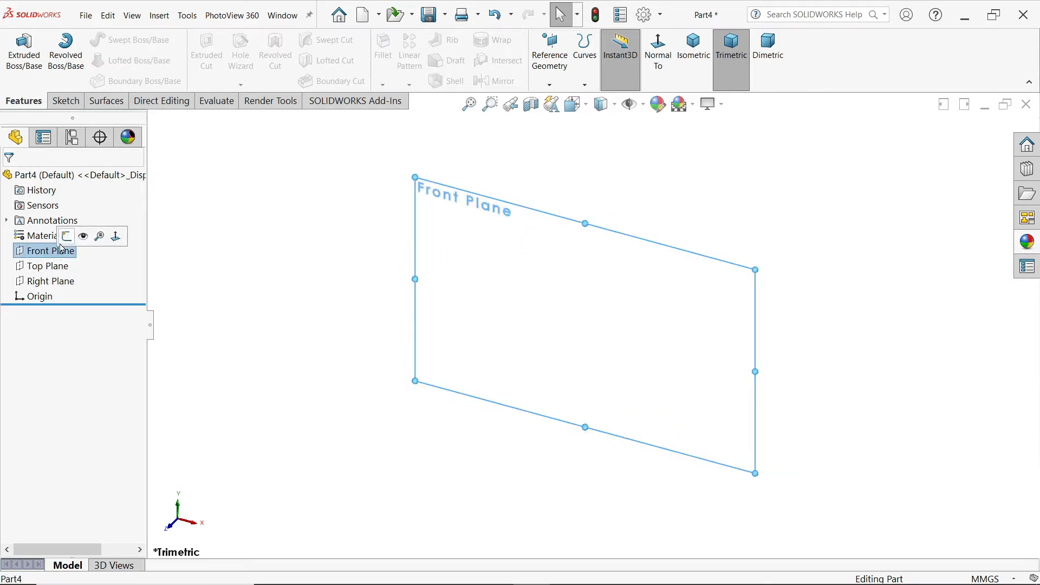
click(67, 236)
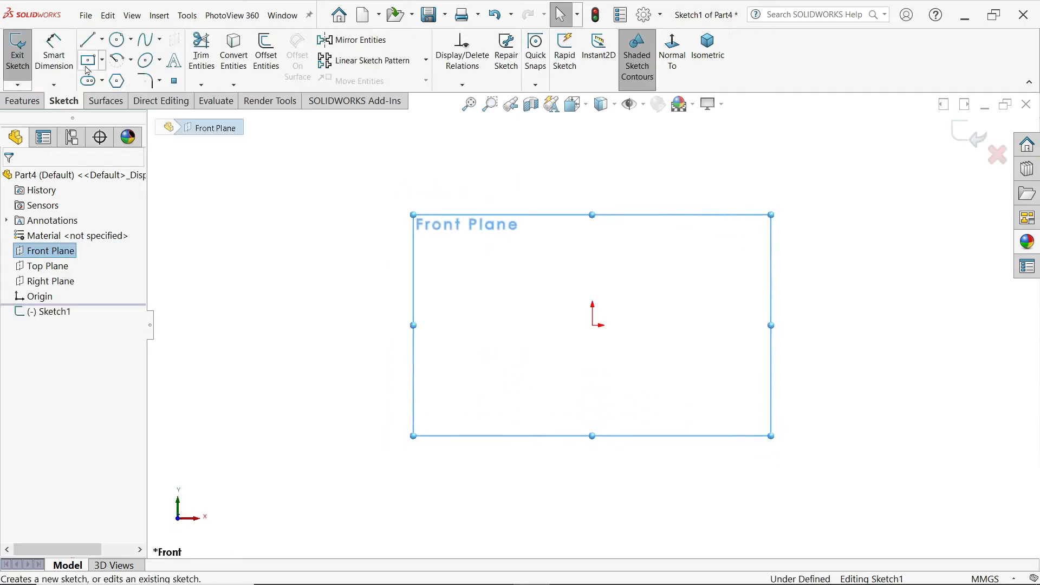
click(87, 39)
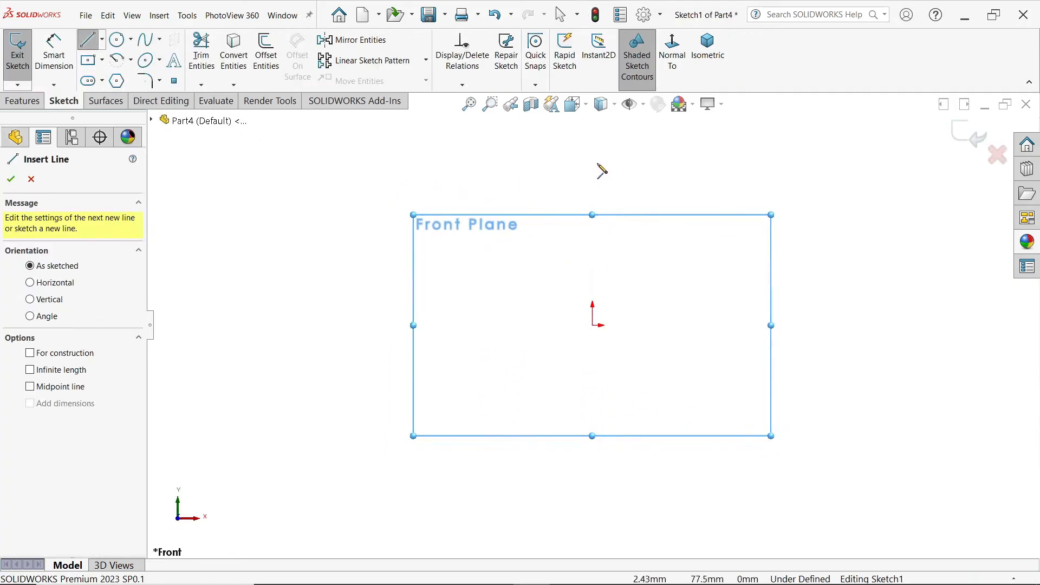
click(592, 129)
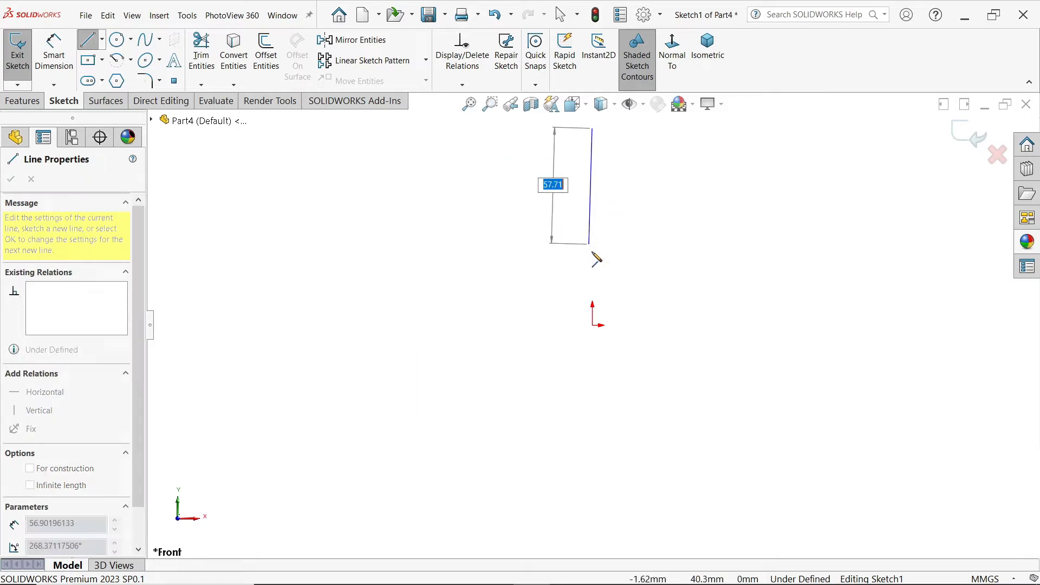
click(592, 253)
click(519, 253)
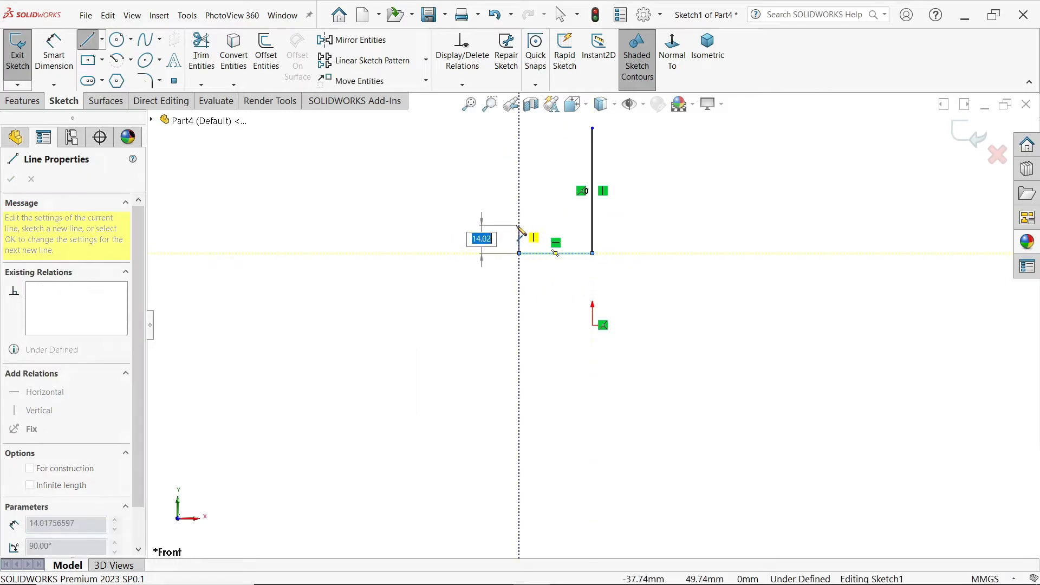
click(519, 225)
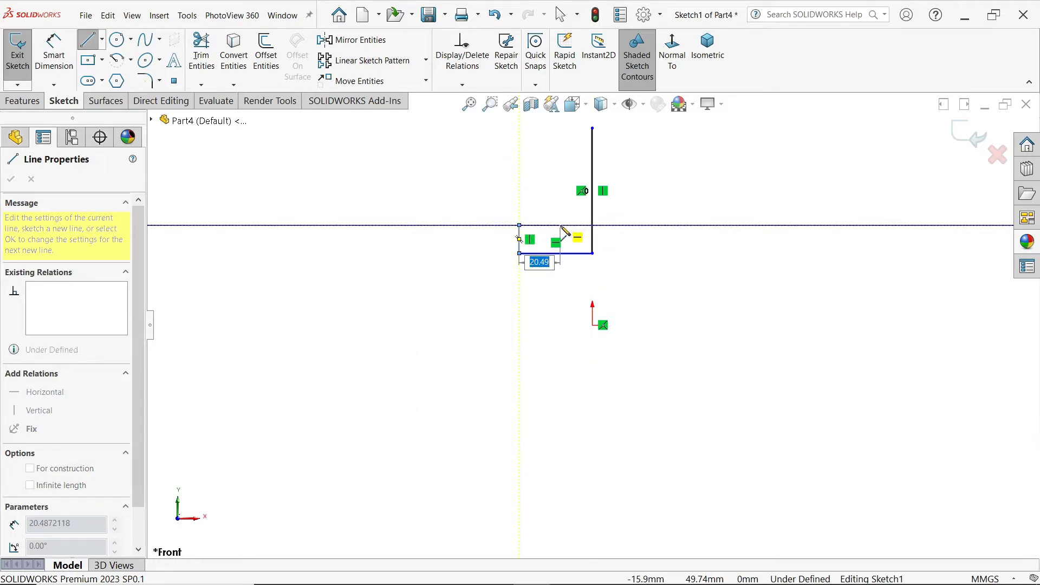
click(560, 225)
click(560, 128)
click(592, 128)
Step: Sketch a horizontal construction line about 60 mm long from the origin beneath the profile as the revolve axis
click(592, 325)
click(473, 325)
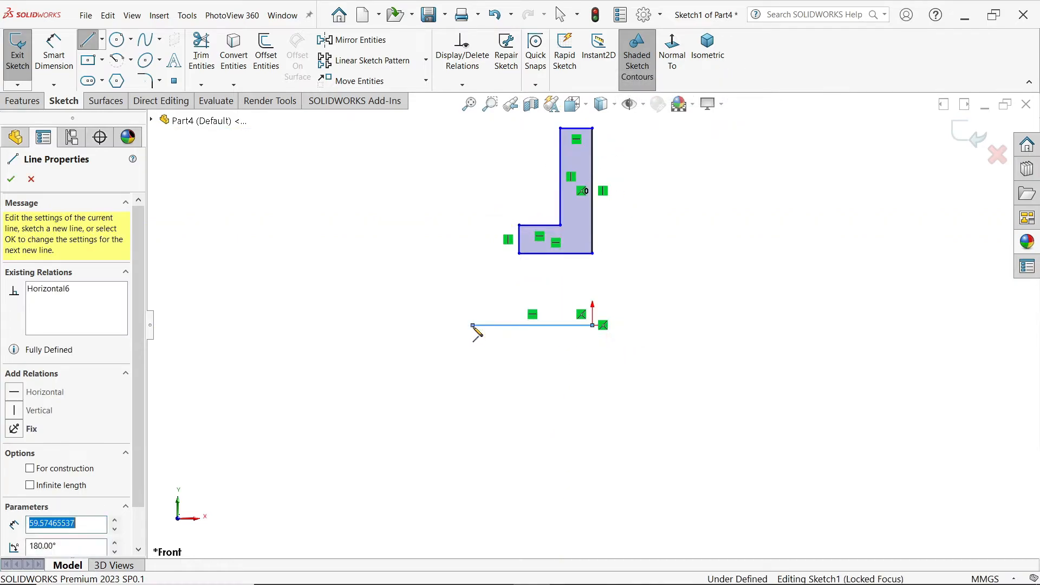
key(Escape)
click(541, 325)
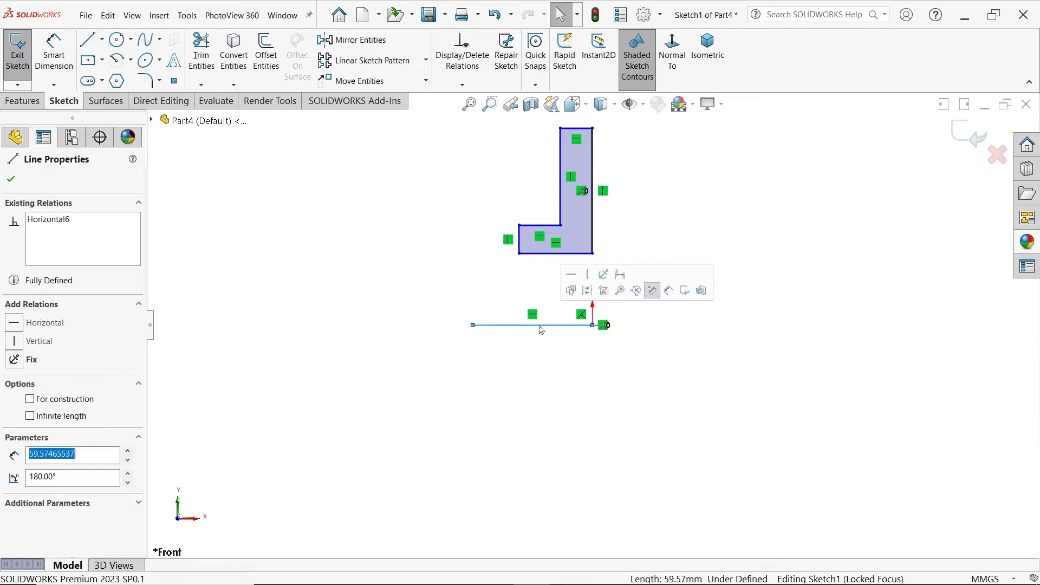
click(588, 291)
Step: Dimension the profile's uppermost edge about the centerline as a 52 mm diameter
scroll(590, 312, down, 2)
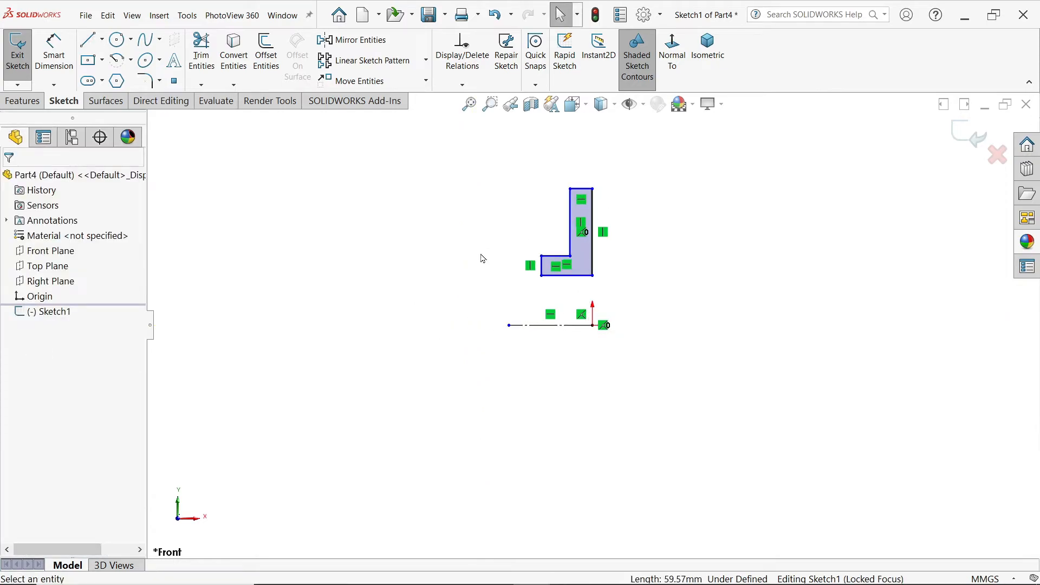
click(53, 69)
scroll(605, 226, up, 1)
click(577, 163)
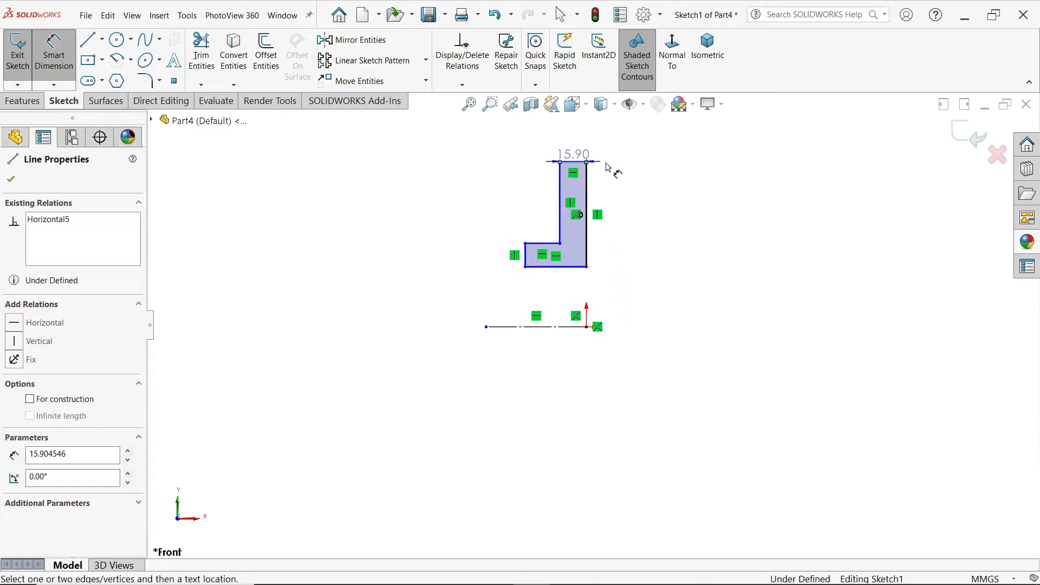
click(567, 327)
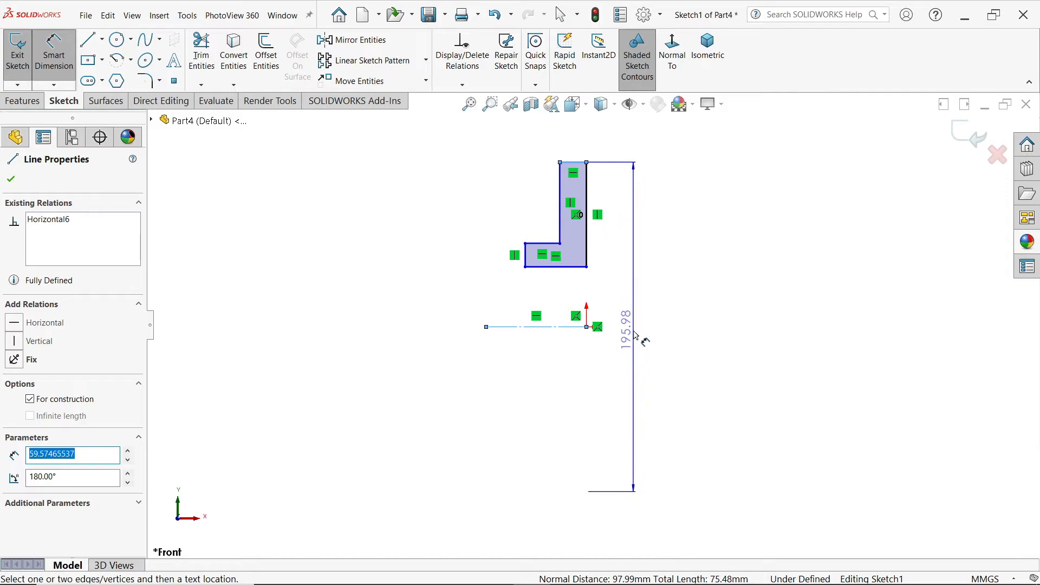
click(634, 339)
text(52)
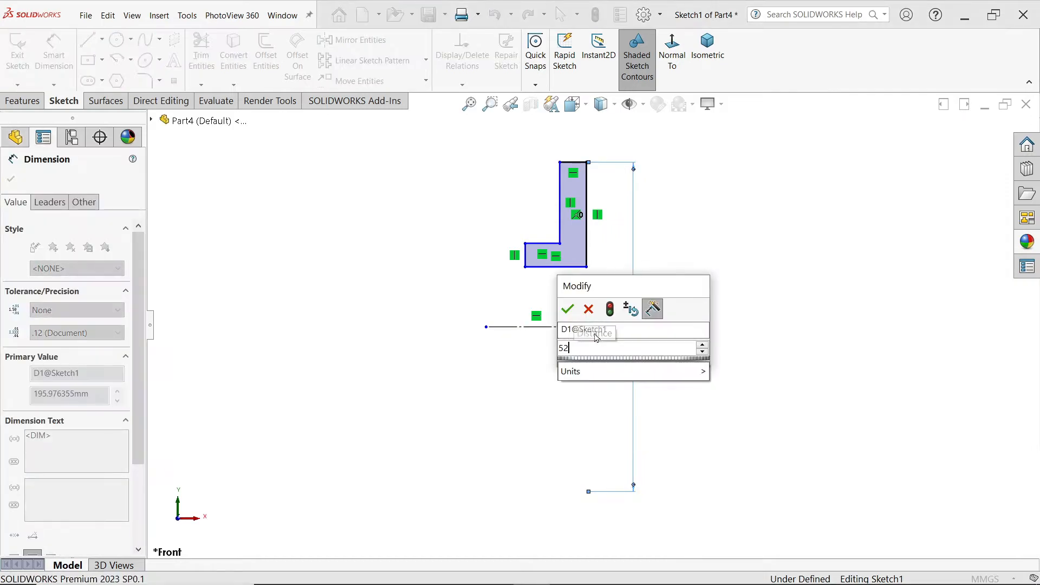
click(567, 309)
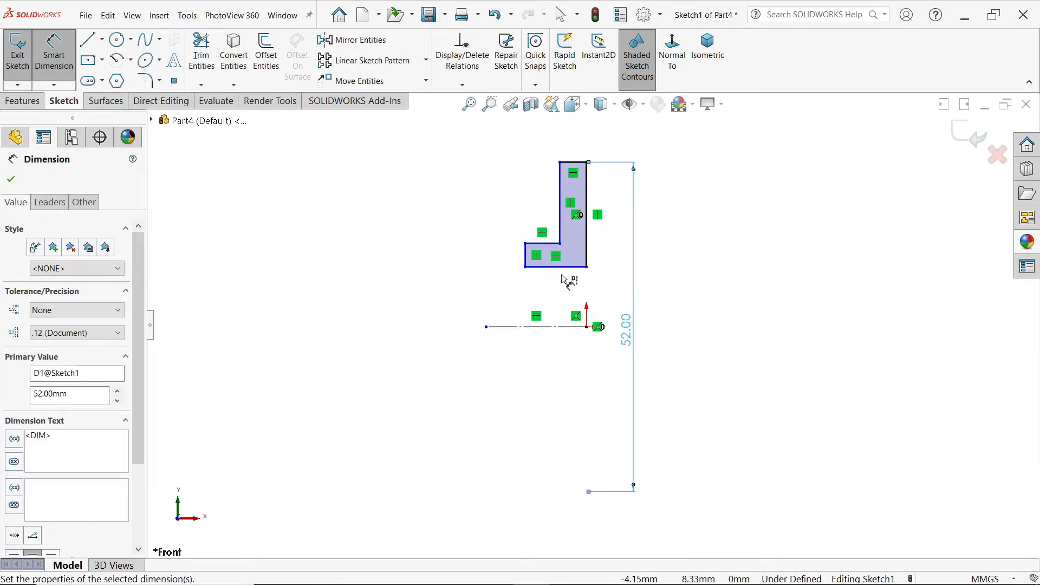
Step: Dimension the profile's lowest edge as a 16 mm diameter and the foot's upper edge as a 25 mm diameter about the centerline
click(567, 271)
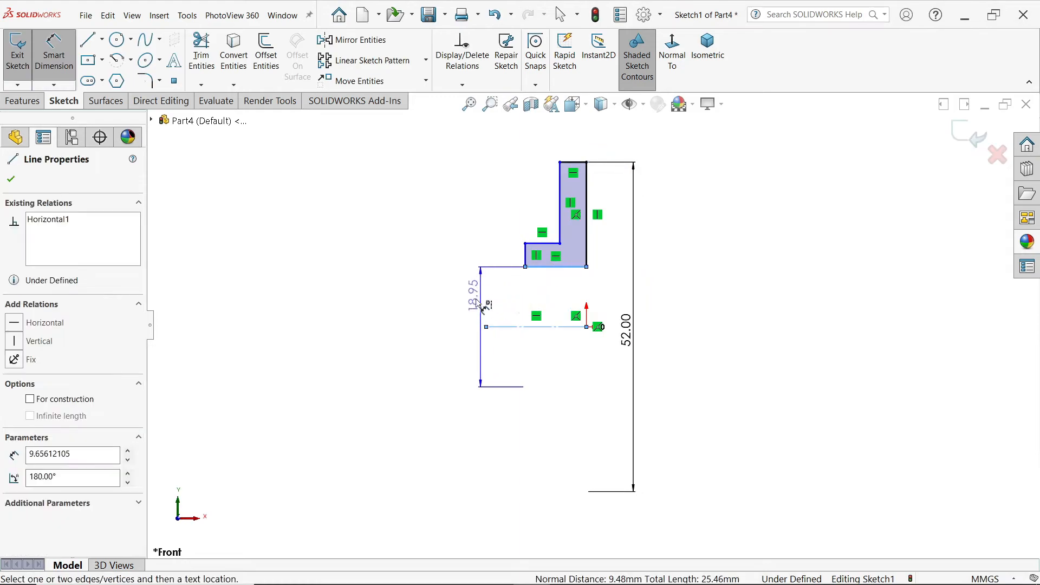
click(464, 304)
text(16)
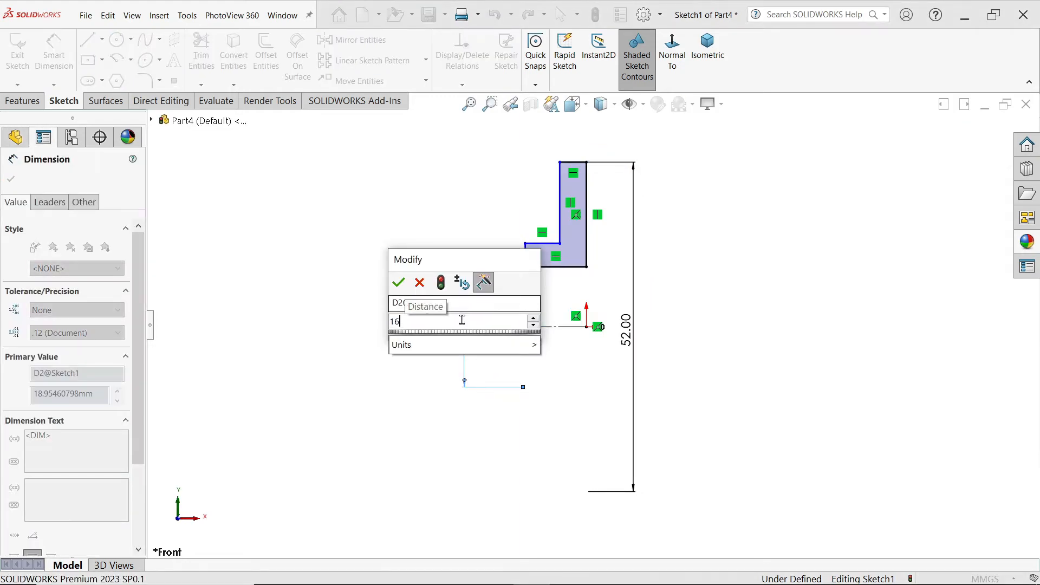
click(404, 286)
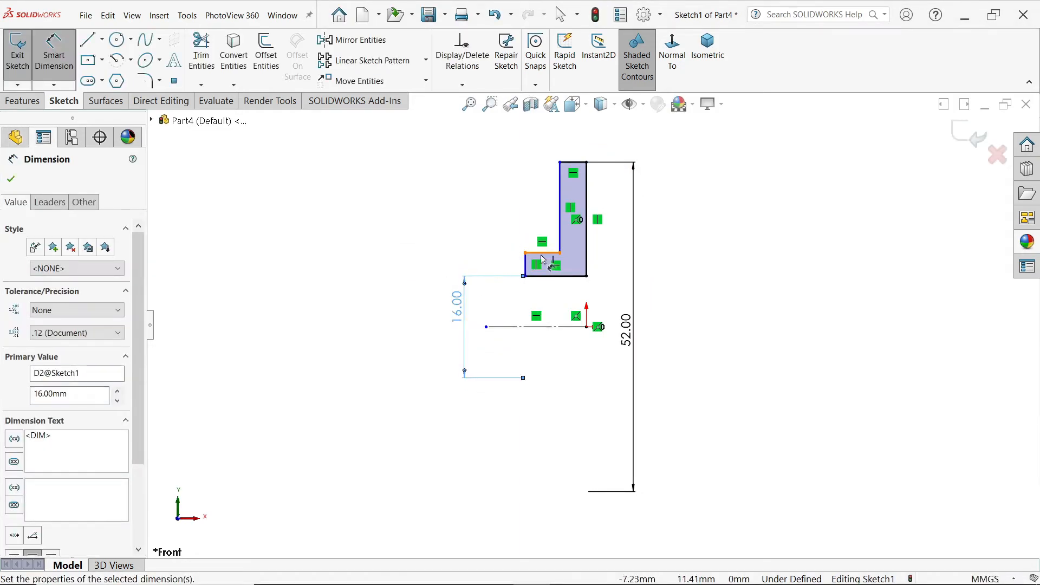
click(540, 253)
click(418, 325)
text(24)
click(345, 299)
Step: Set the upright's width to 5 mm and the length of the foot's upper edge to 7 mm
scroll(529, 225, down, 2)
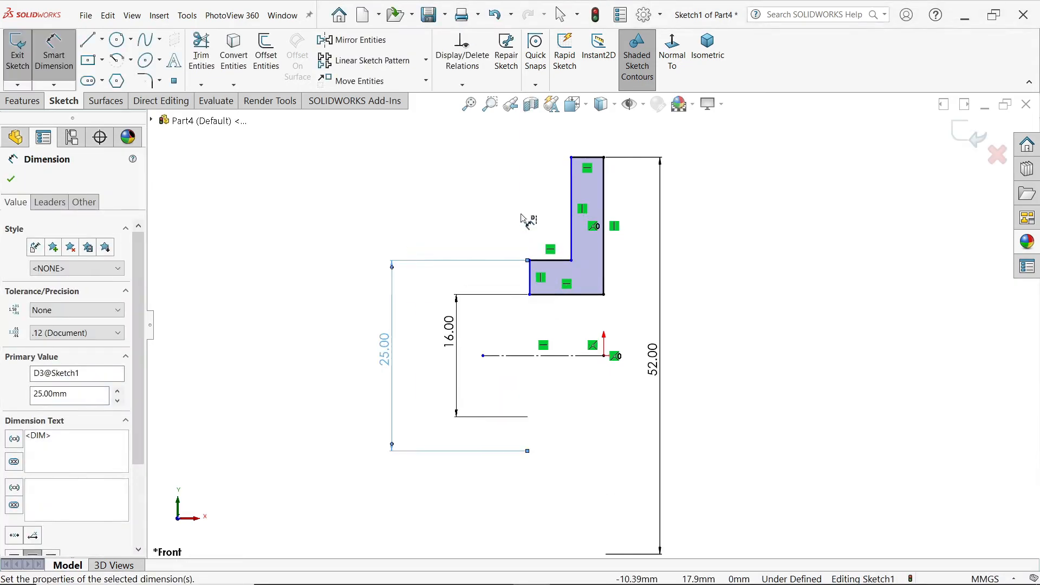
click(591, 158)
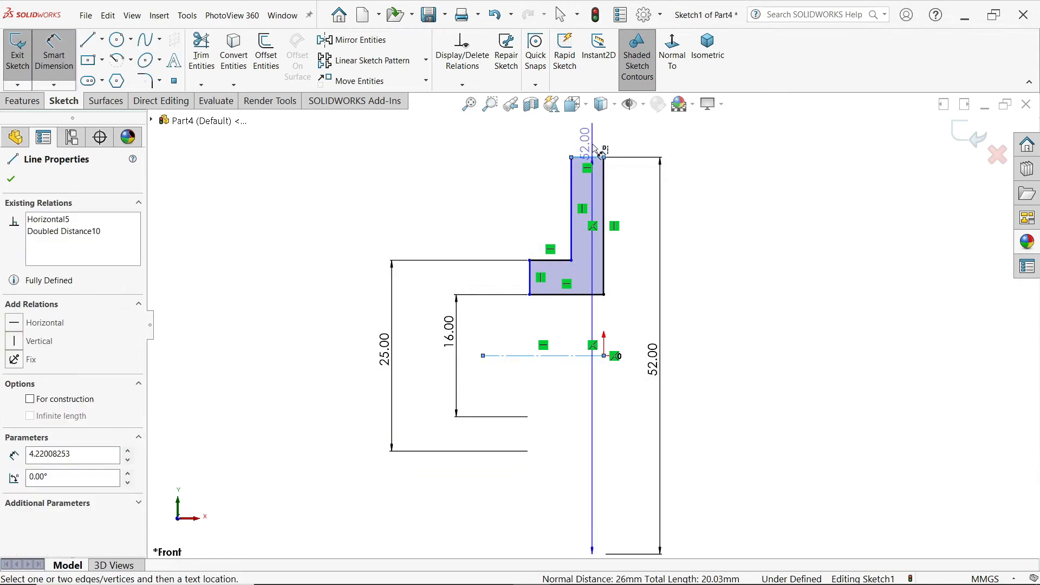
click(579, 148)
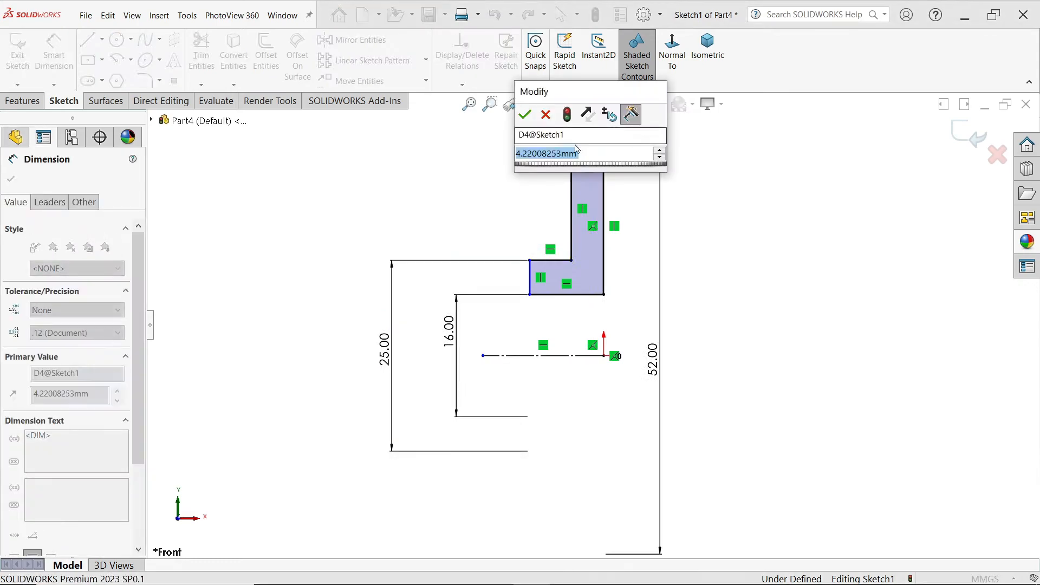
text(5)
key(Return)
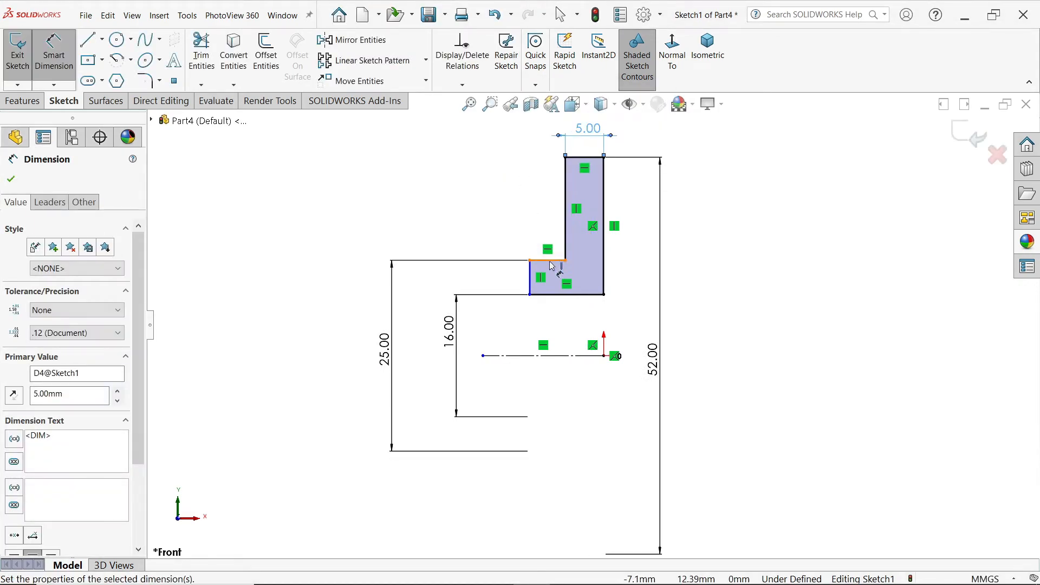
click(552, 264)
click(542, 175)
text(7)
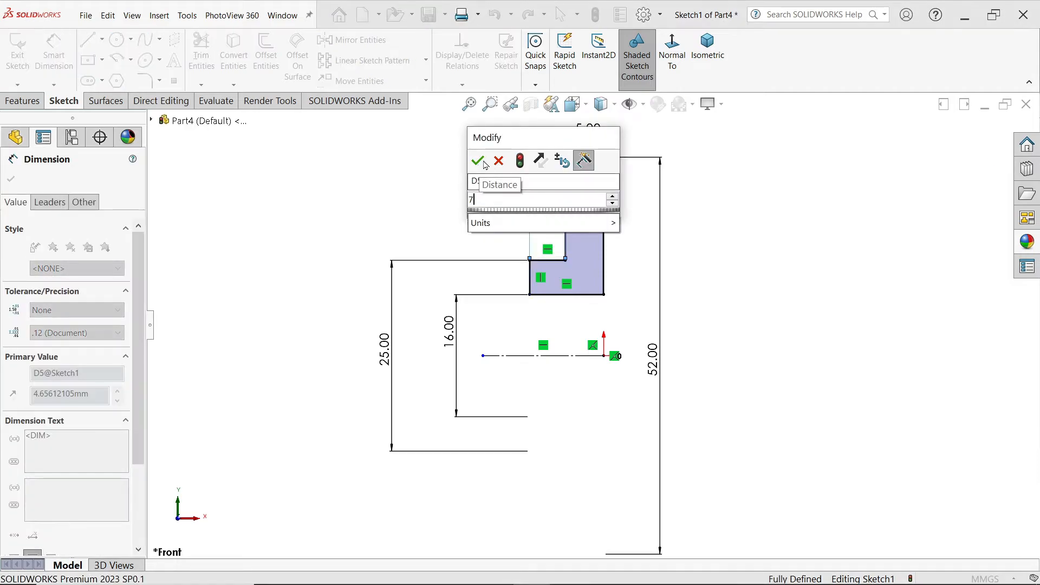
click(478, 160)
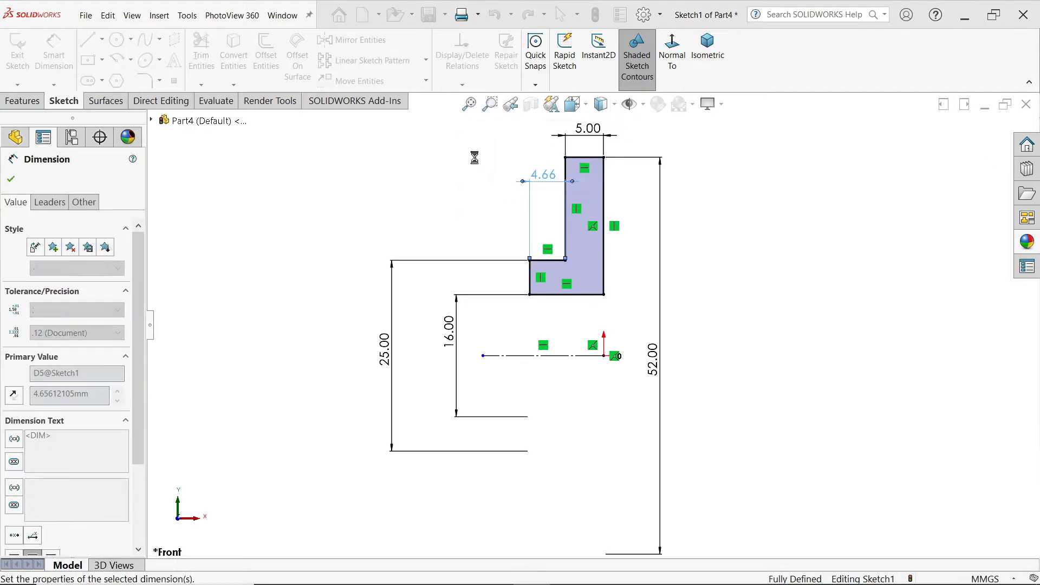
click(10, 181)
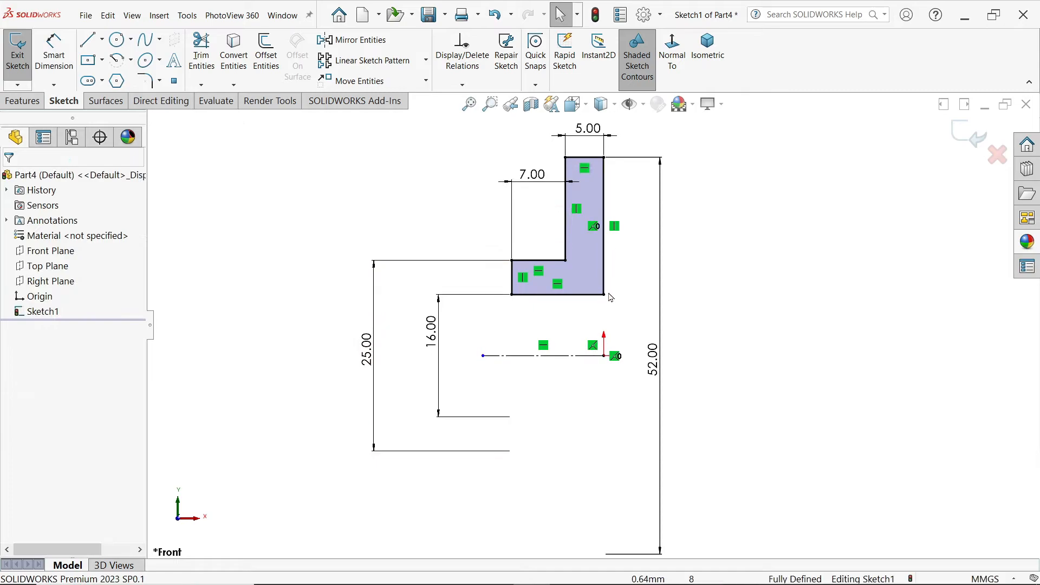
Step: Revolve the closed L-shaped profile a full 360 degrees about the horizontal centerline
click(41, 99)
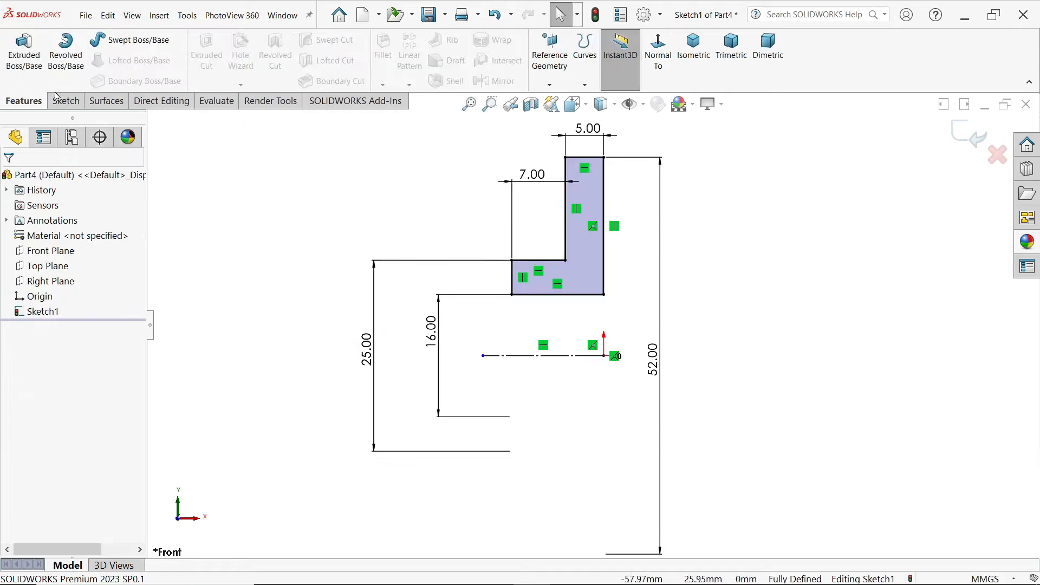
click(75, 58)
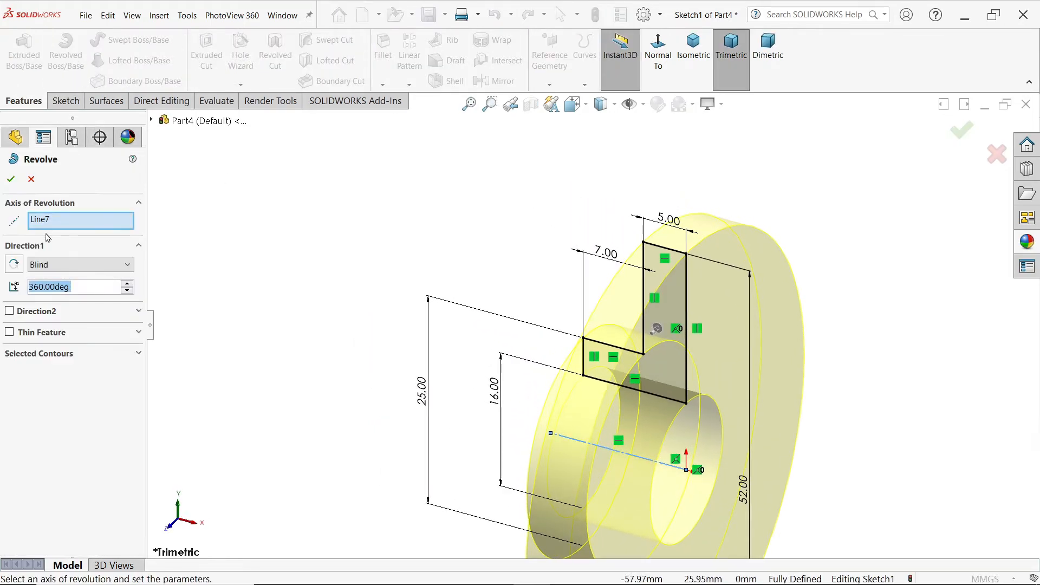
scroll(425, 244, up, 3)
scroll(606, 353, down, 2)
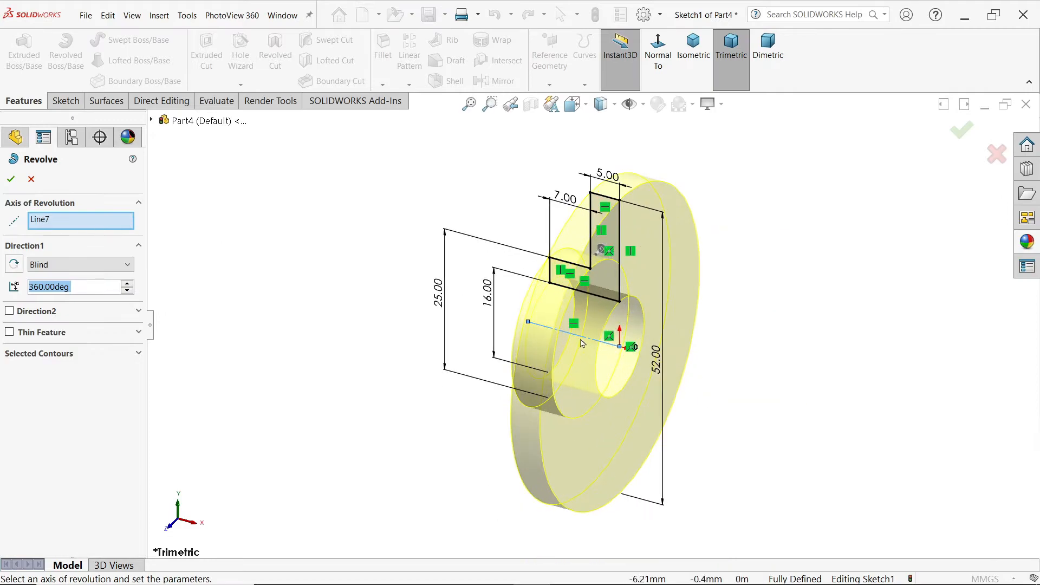
middle_drag(506, 348, 481, 344)
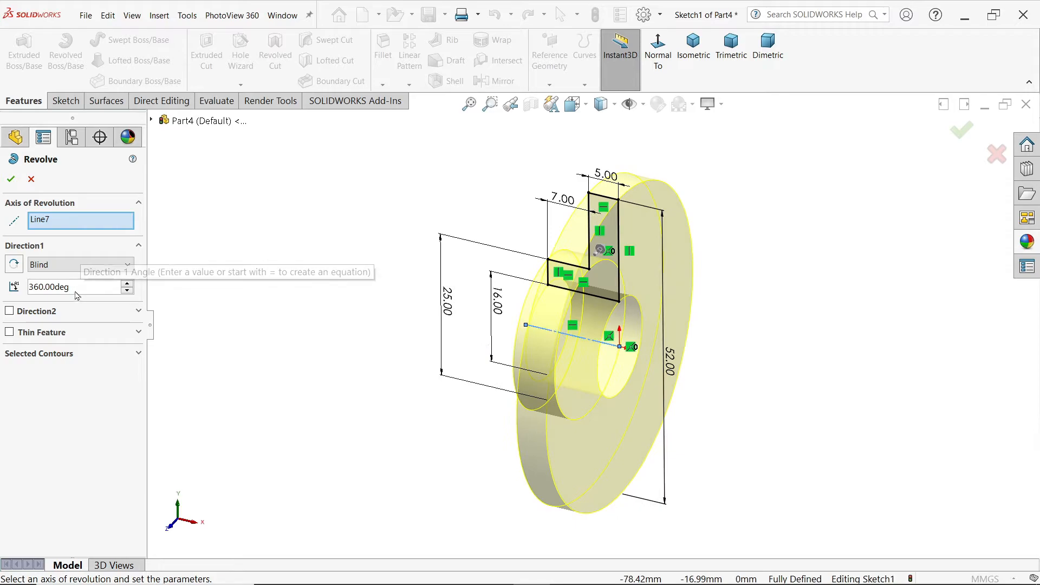
click(10, 178)
Step: Sketch a 35 mm diameter construction circle centred on the origin on the flange face on the hub side
middle_drag(220, 309, 386, 342)
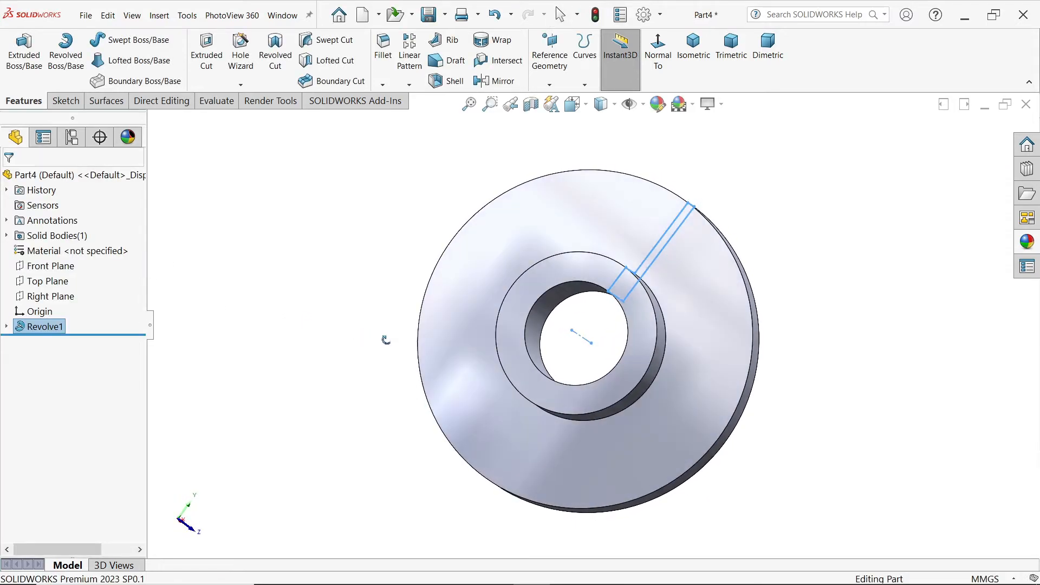
click(501, 260)
click(546, 229)
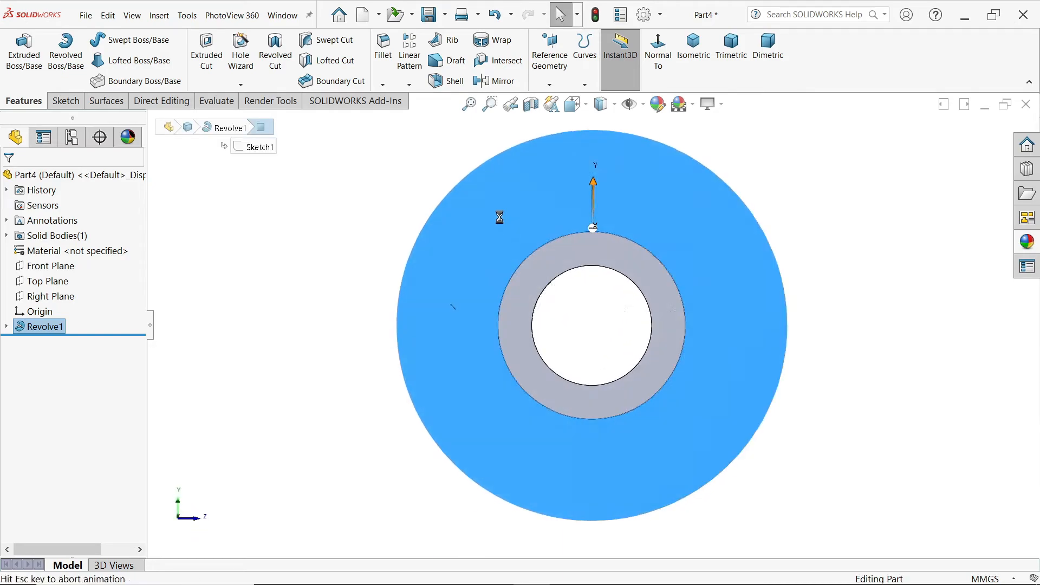
click(117, 46)
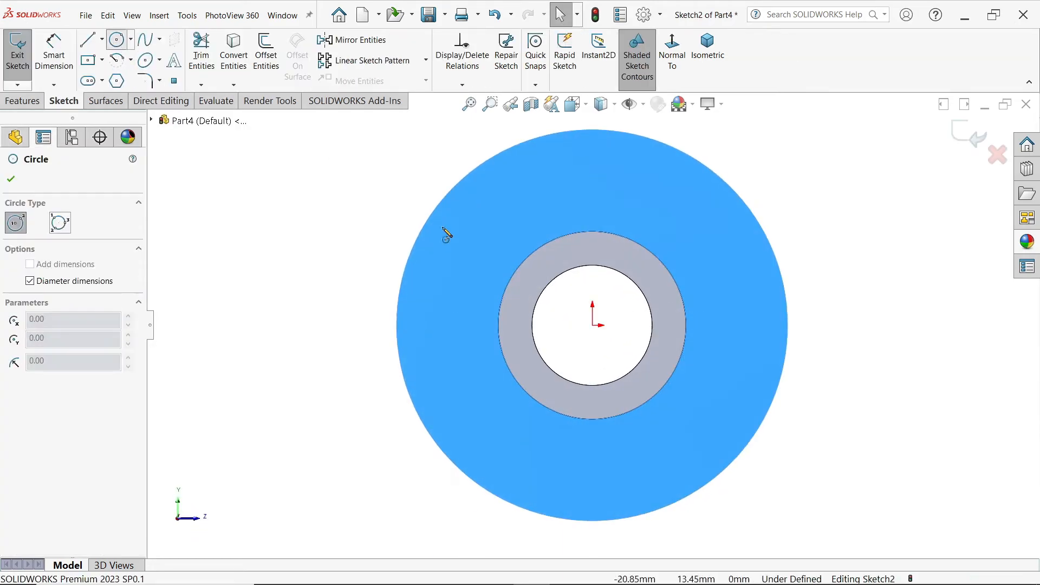
click(596, 326)
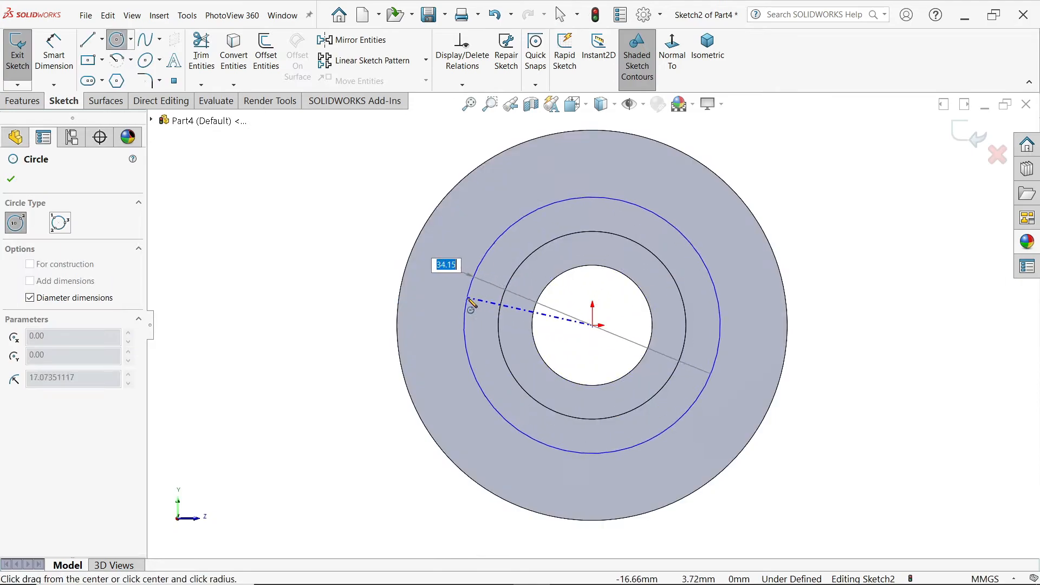
text(35)
key(Return)
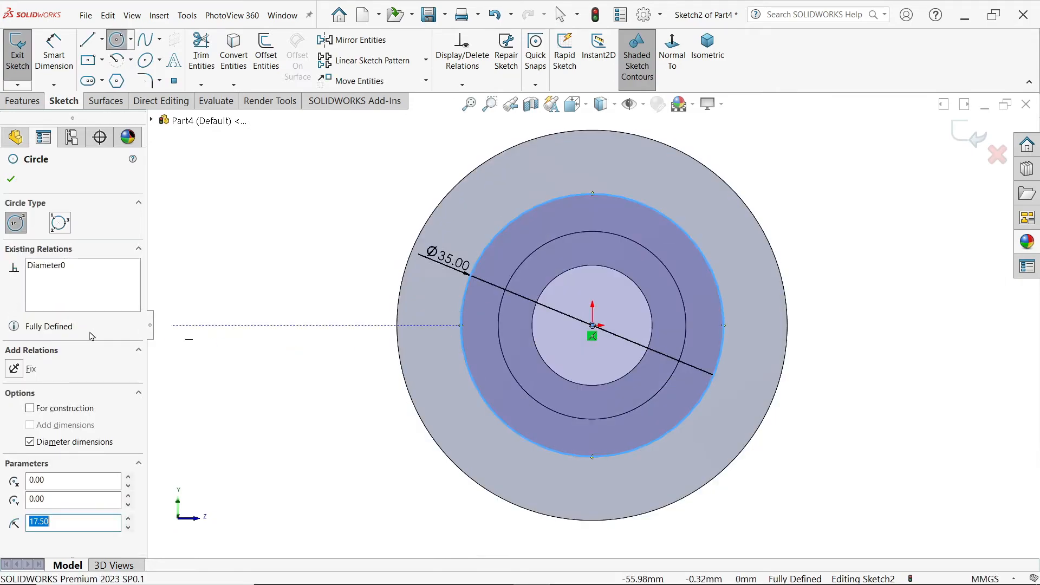
click(31, 409)
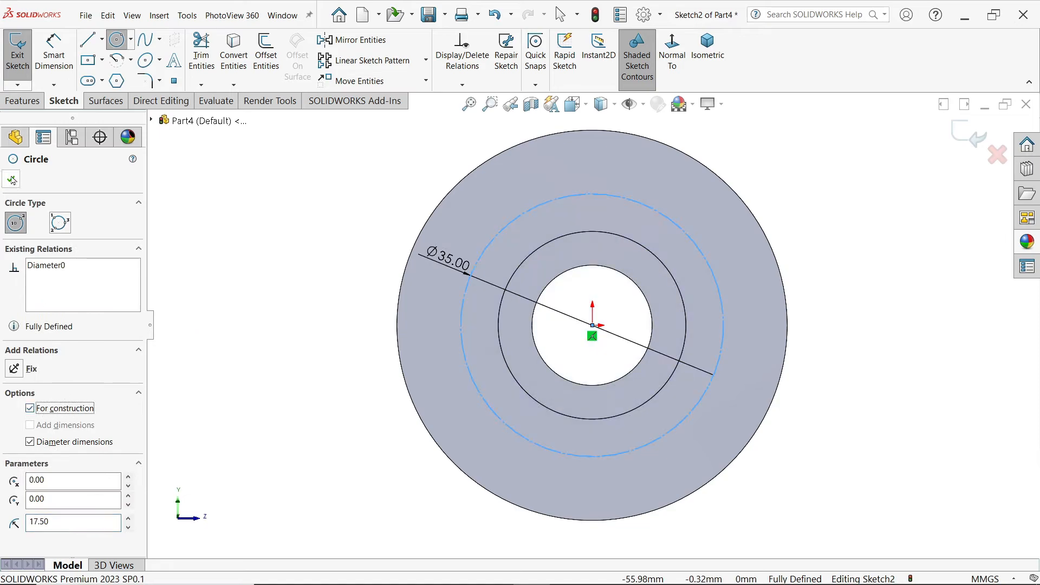
Step: Draw a 6 mm diameter circle centred on the uppermost quadrant point of the construction circle
click(592, 193)
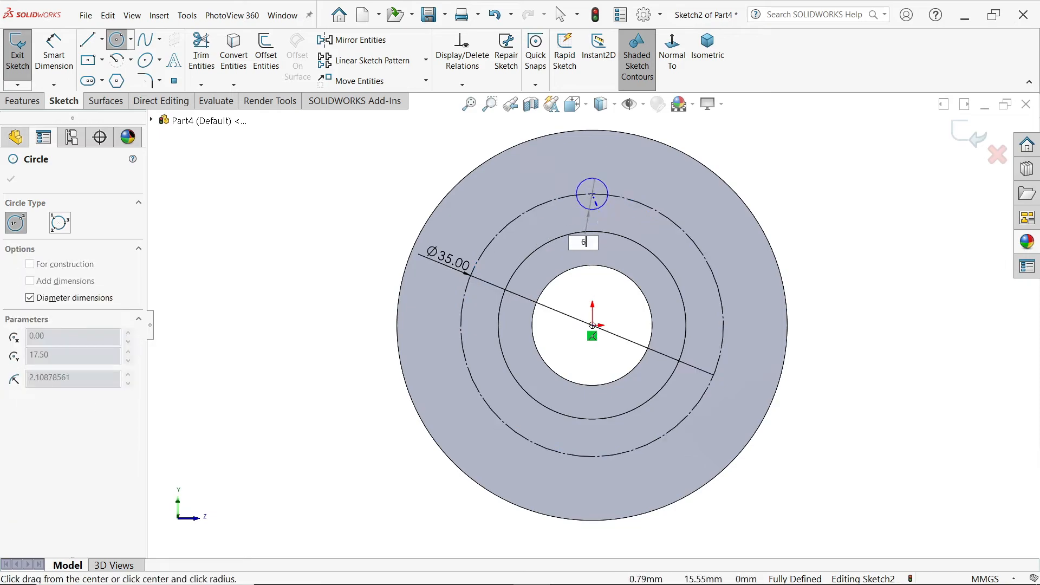
key(Return)
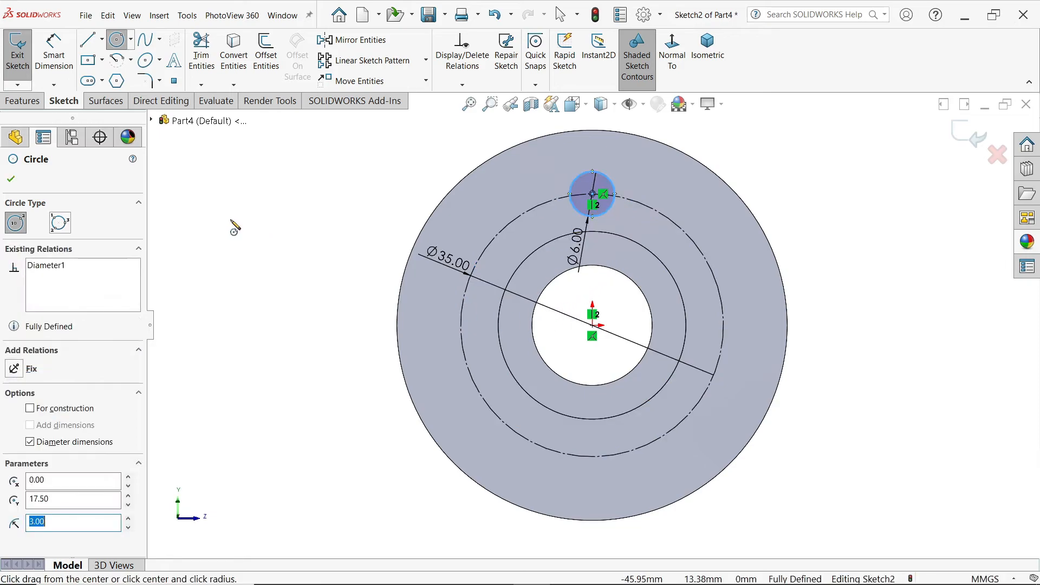
key(Escape)
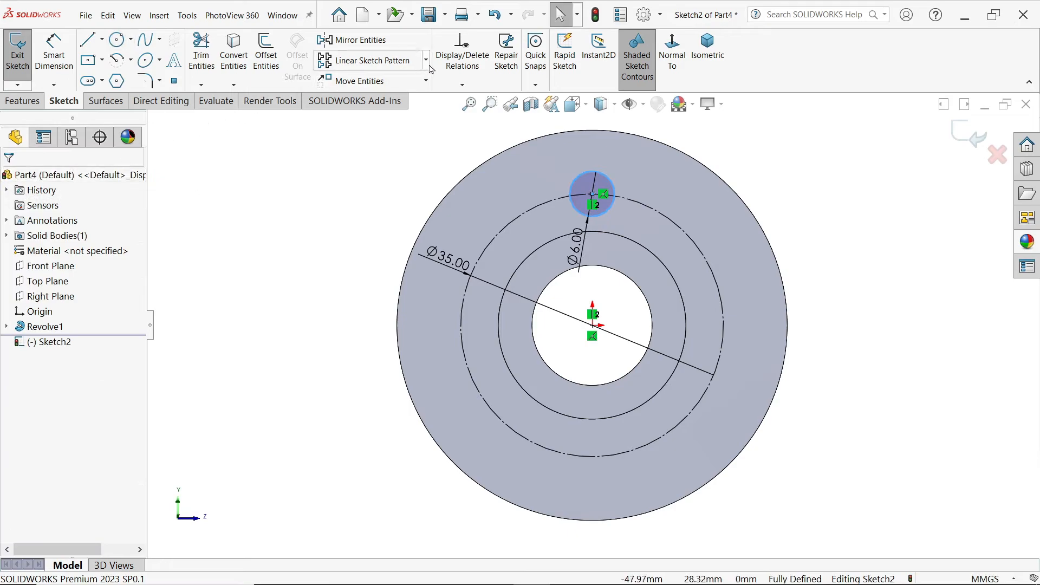
click(371, 158)
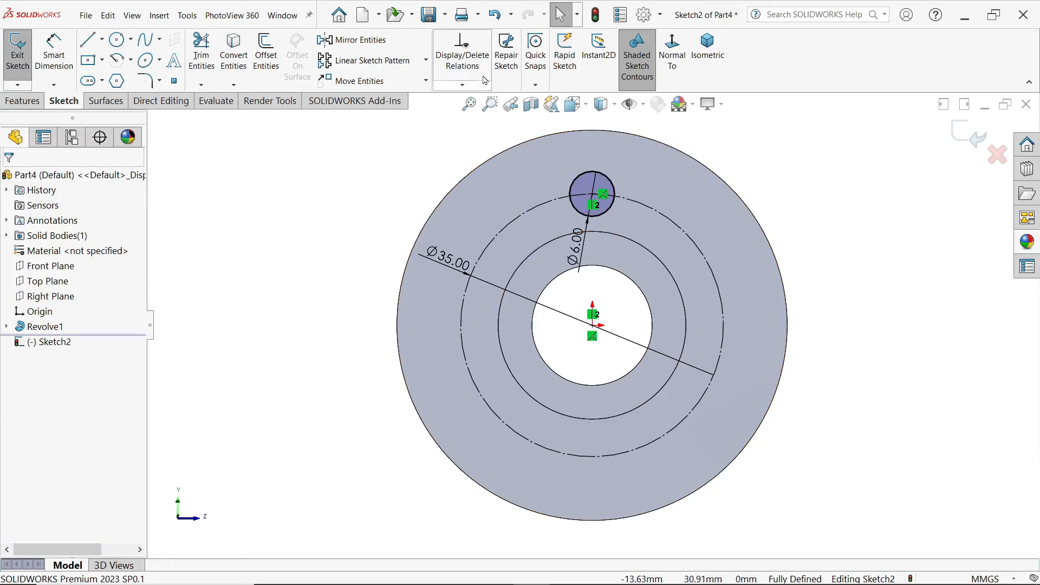
Step: Create a circular sketch pattern of the 6 mm circle about the origin with 3 equally spaced instances over 360 degrees
click(425, 60)
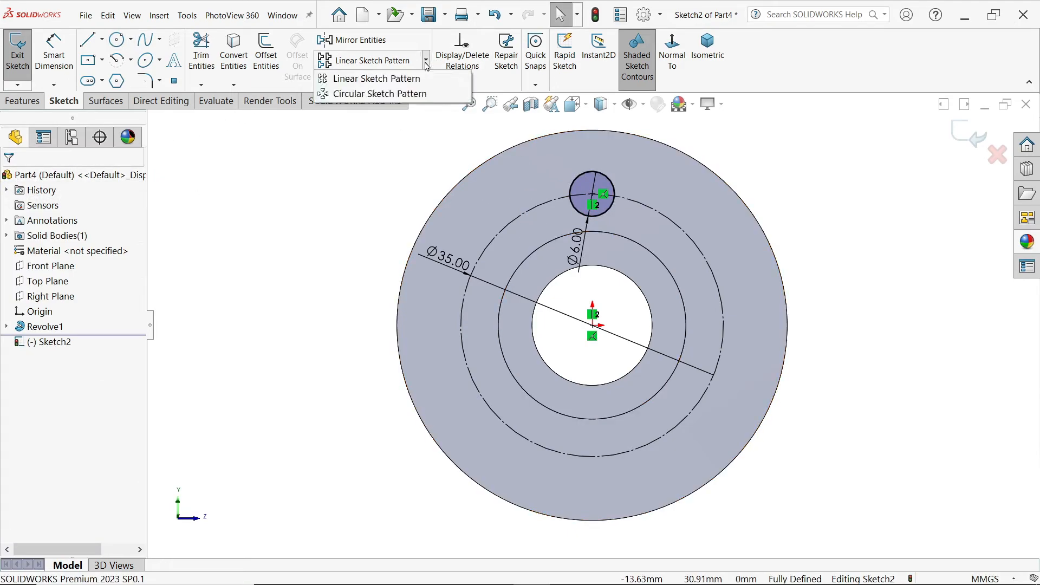
click(387, 95)
click(84, 220)
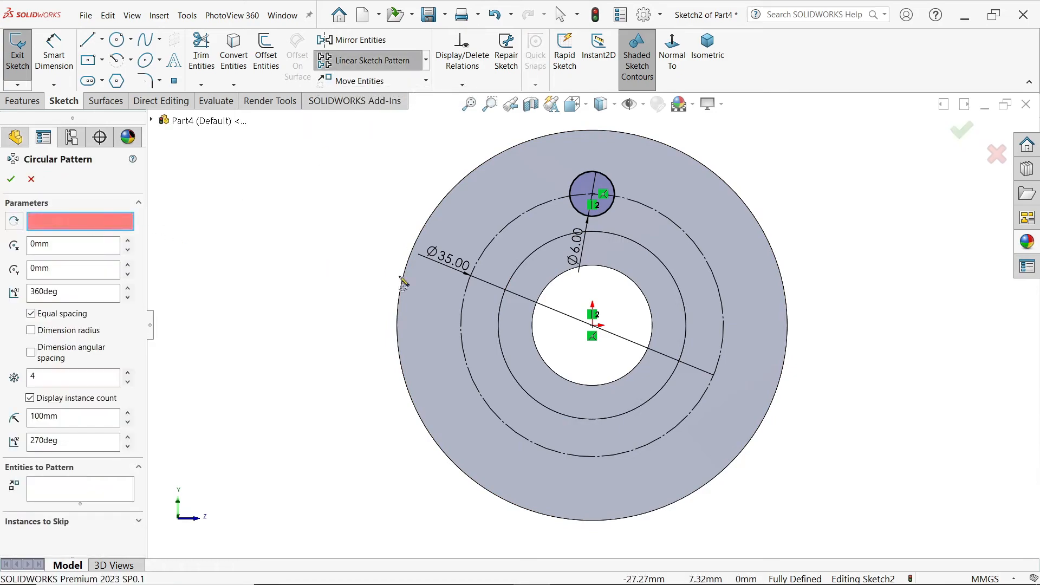
click(594, 328)
click(21, 374)
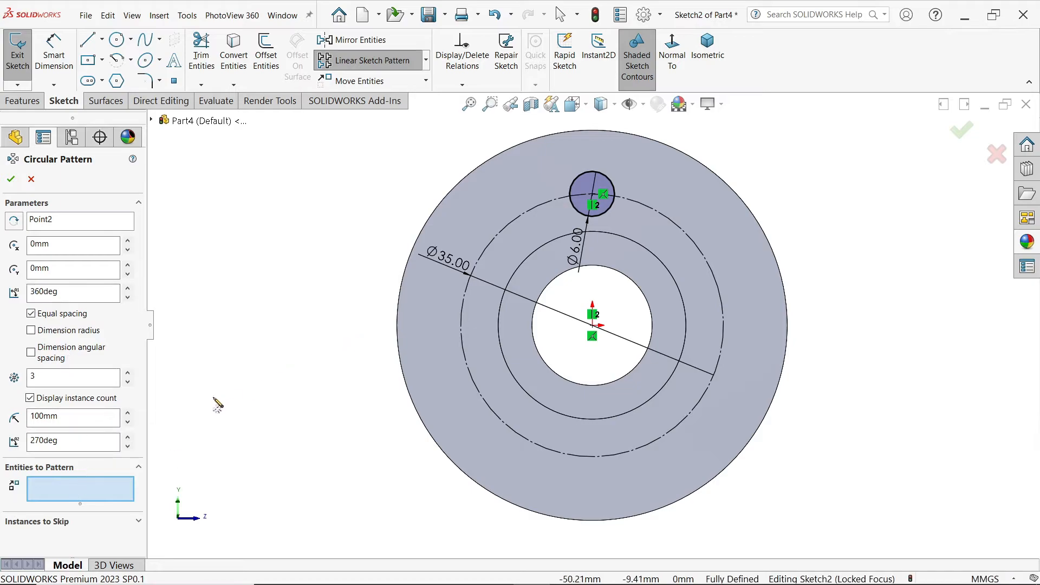
click(609, 216)
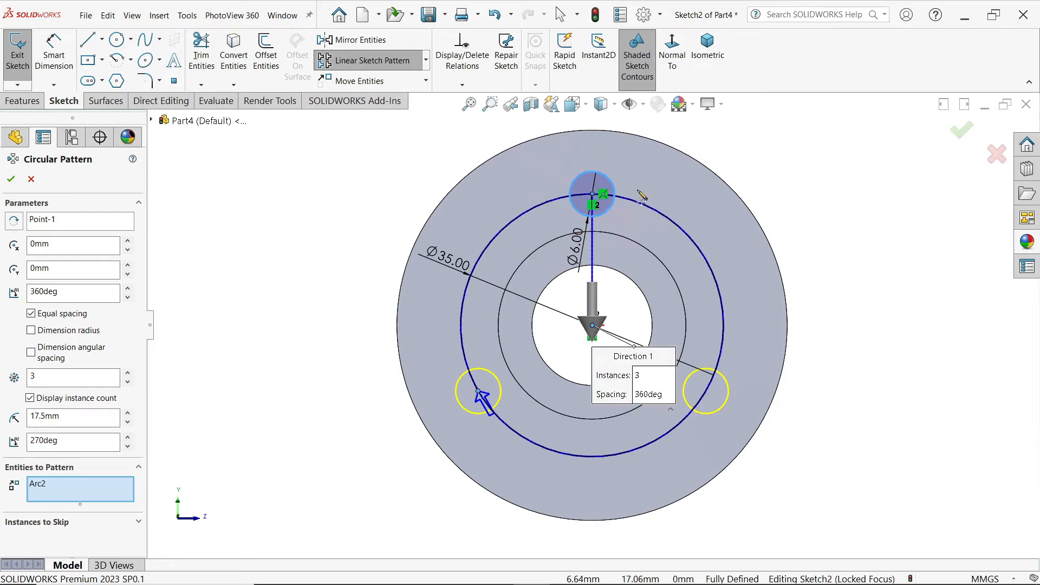
click(11, 178)
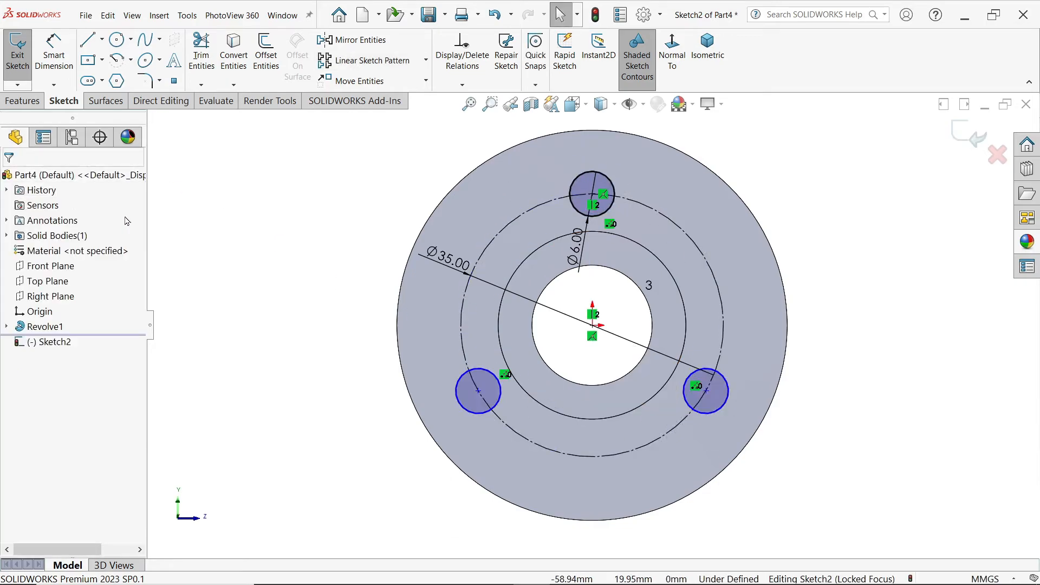
Step: Make the centres of the two patterned circles coincident with the 35 mm construction circle
scroll(529, 425, down, 2)
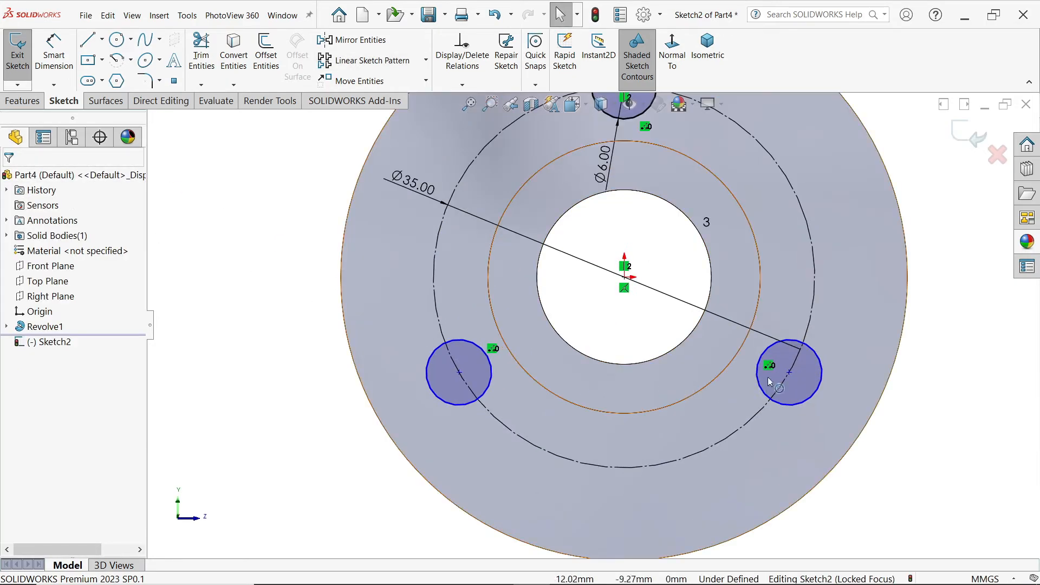
click(789, 373)
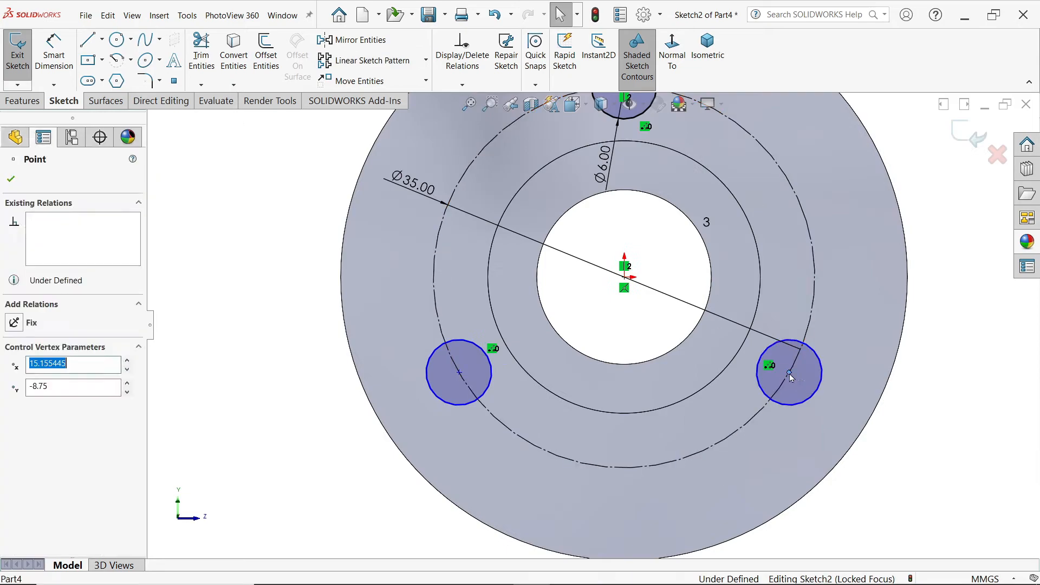
ctrl+click(764, 409)
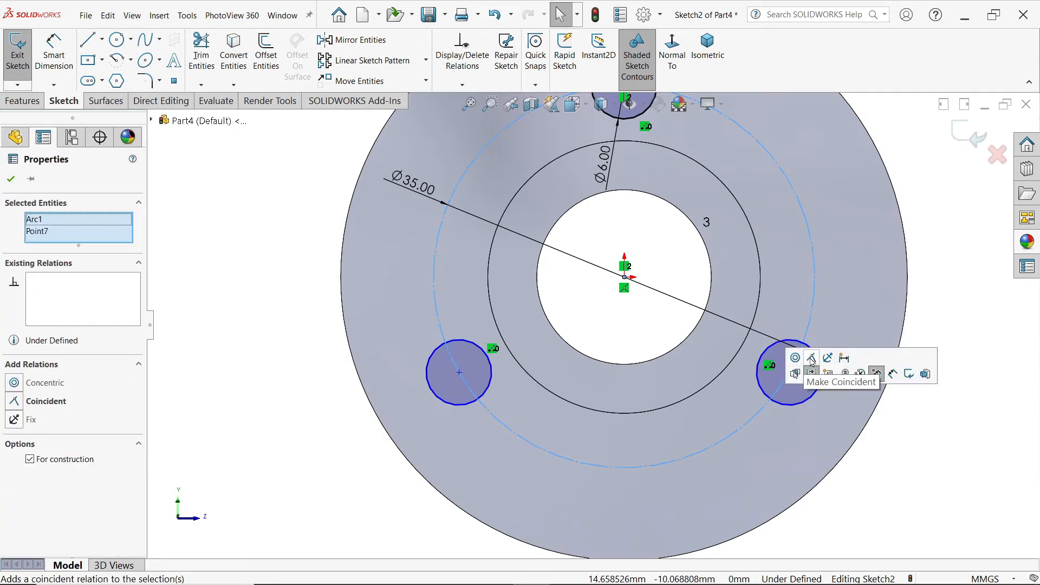
click(811, 358)
click(459, 372)
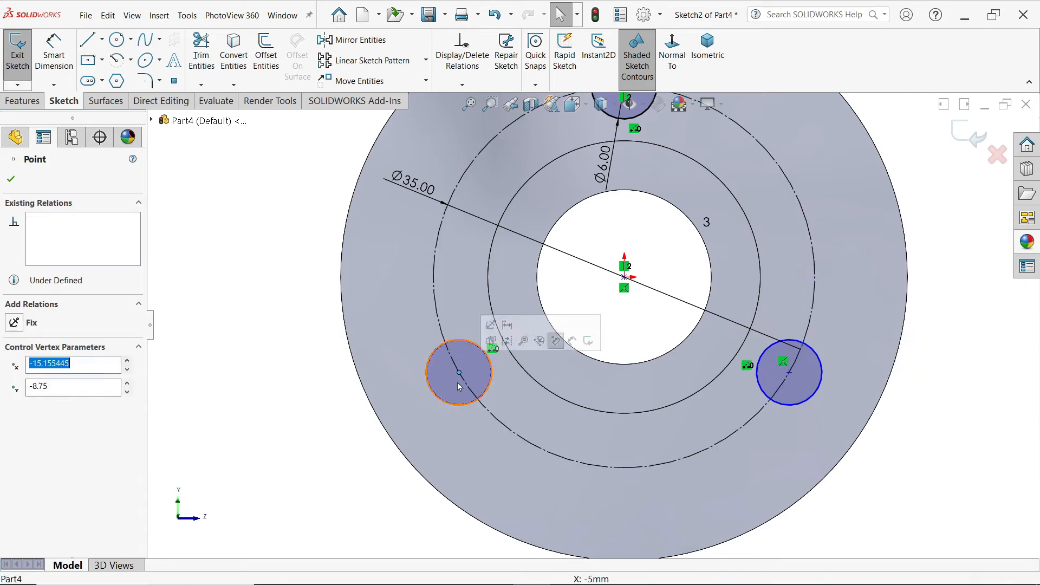
ctrl+click(503, 425)
click(553, 382)
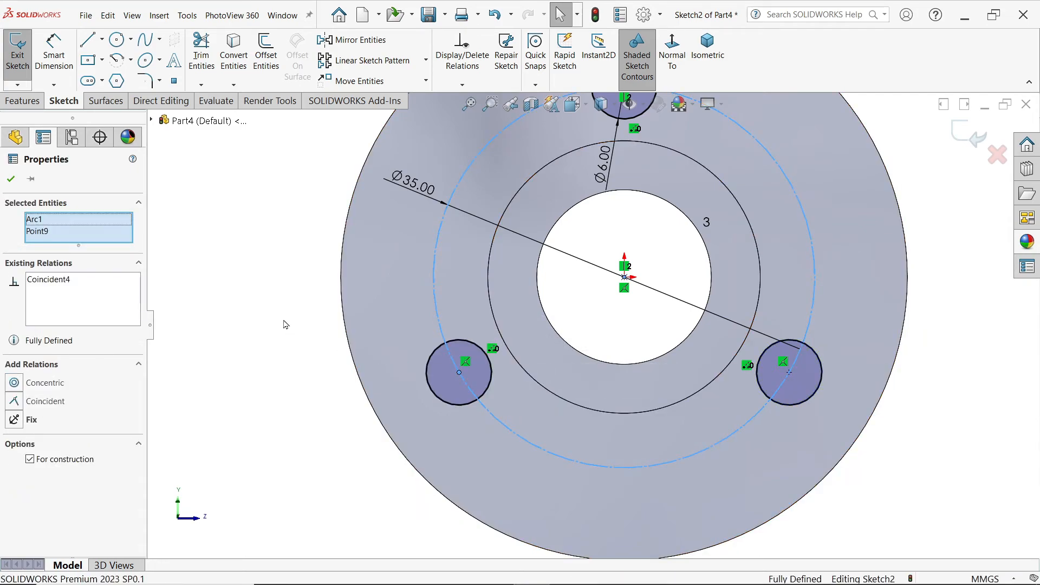
click(285, 325)
Step: Cut the three 6 mm circles through the flange with an Extruded Cut set to Through All
key(f)
click(22, 101)
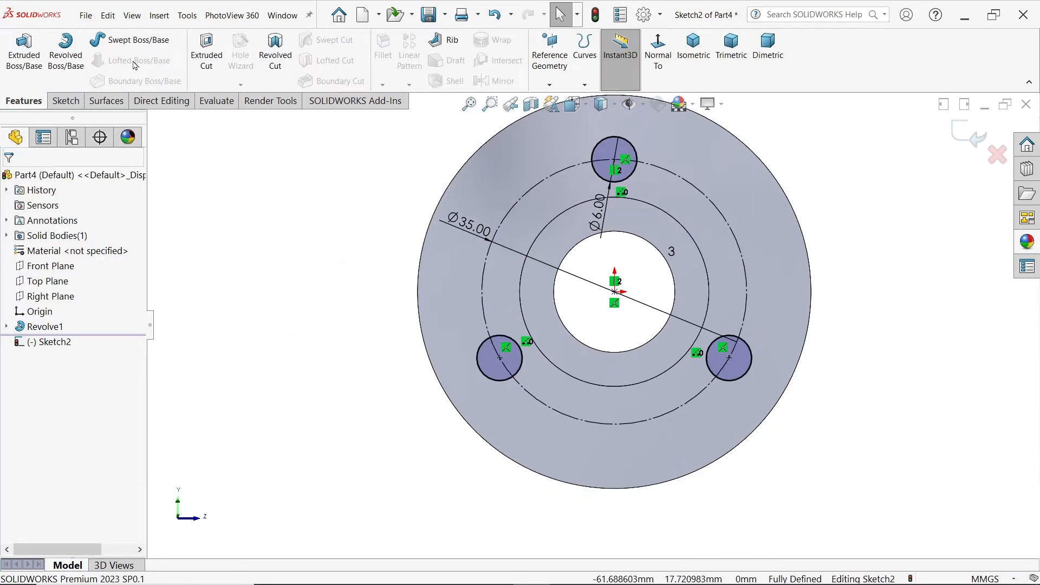
click(206, 51)
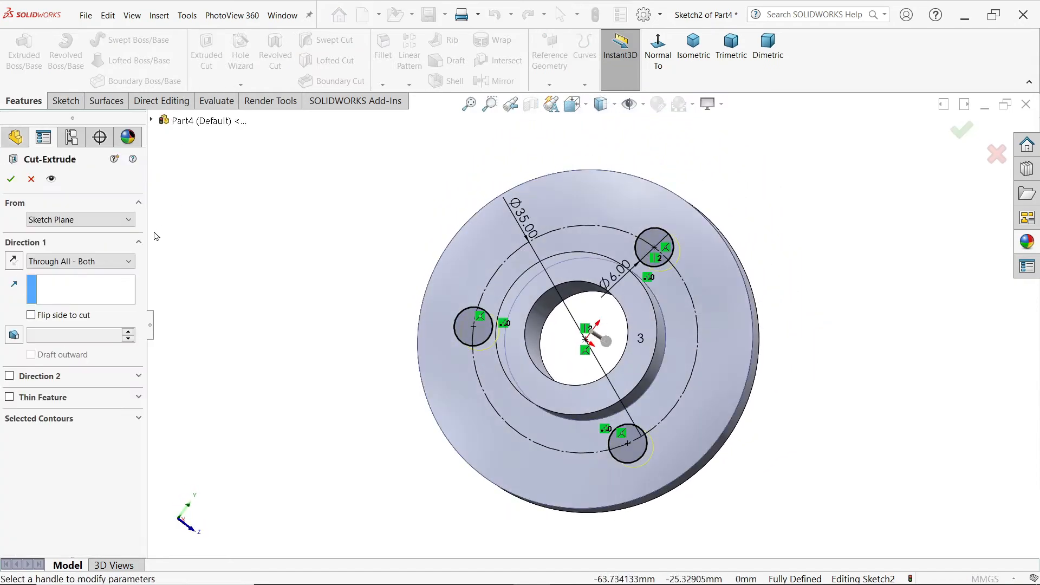
click(82, 261)
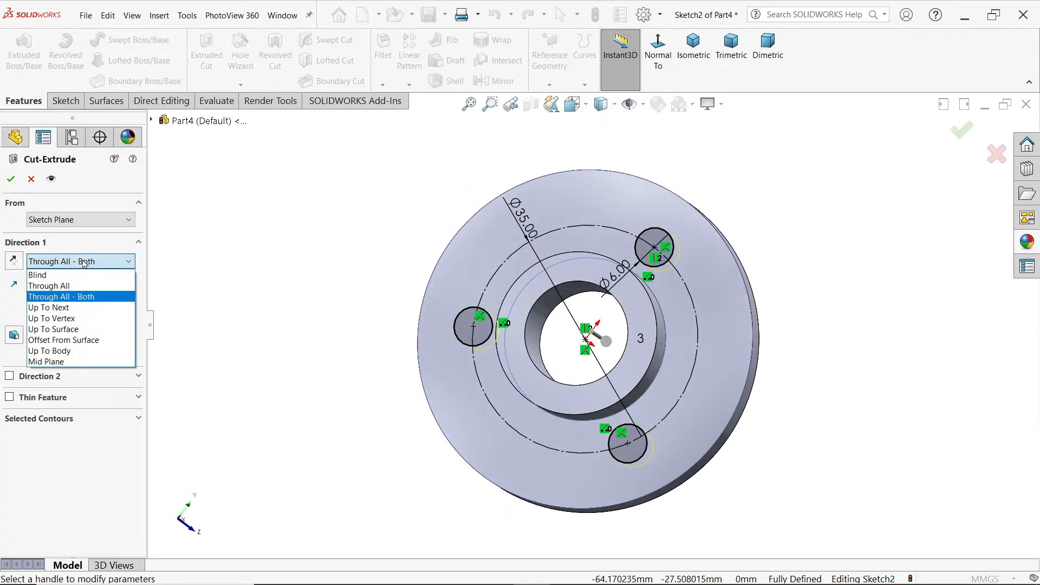
click(63, 288)
middle_drag(262, 294, 164, 210)
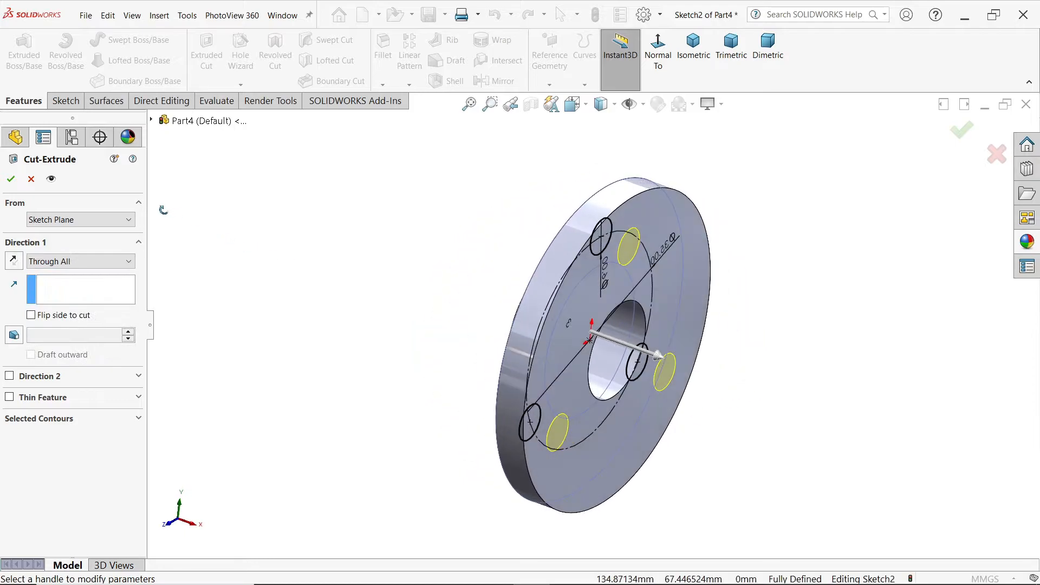
click(10, 181)
Step: Assign Plain Carbon Steel as the material of the bush part
middle_drag(301, 249, 418, 296)
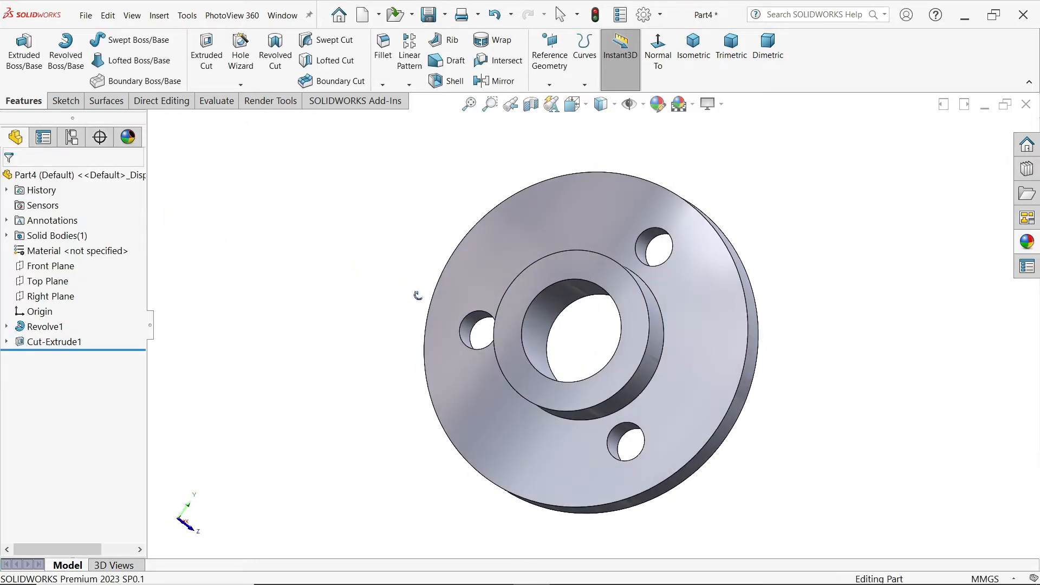
right_click(77, 252)
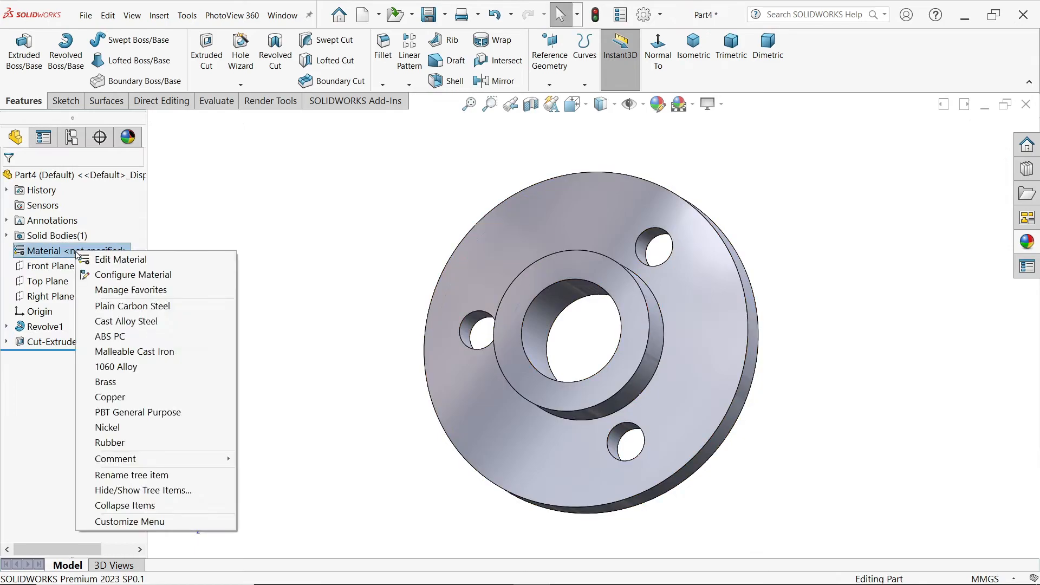
click(126, 306)
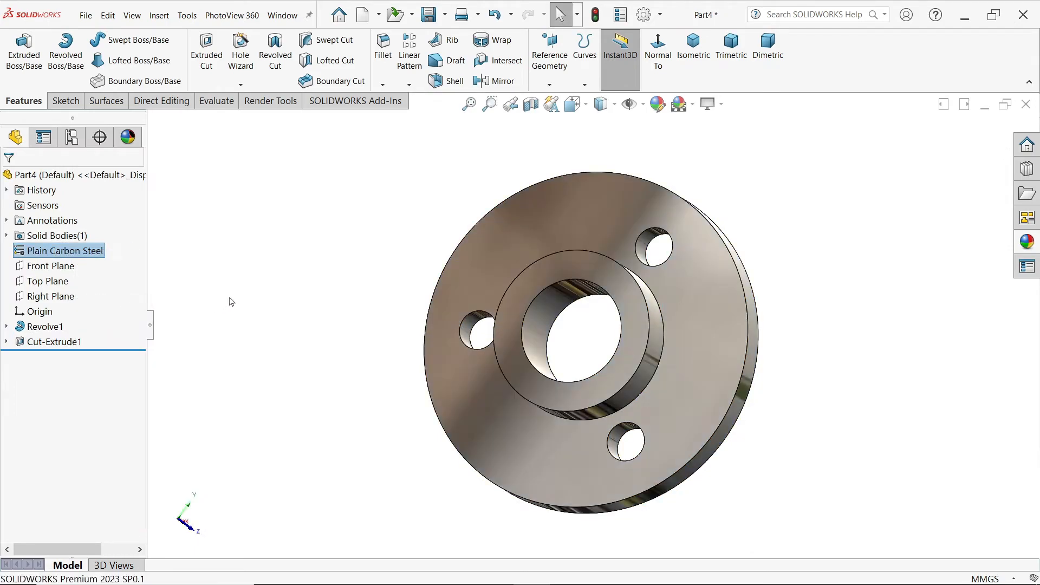
Step: Apply the plain color appearance to the whole bush part and set it to the light red swatch
click(1027, 243)
double_click(858, 303)
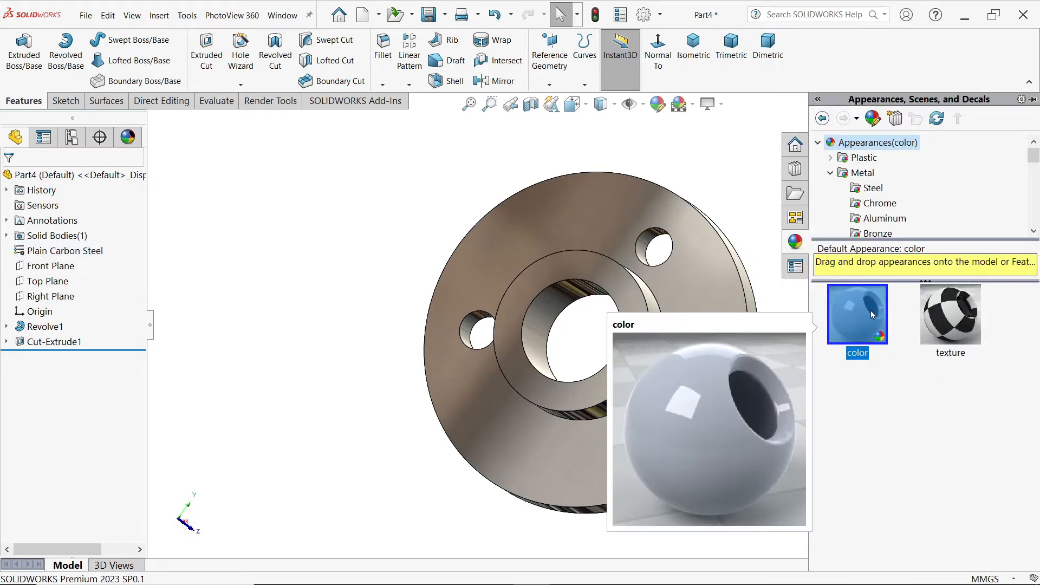
middle_drag(747, 278, 722, 288)
click(658, 104)
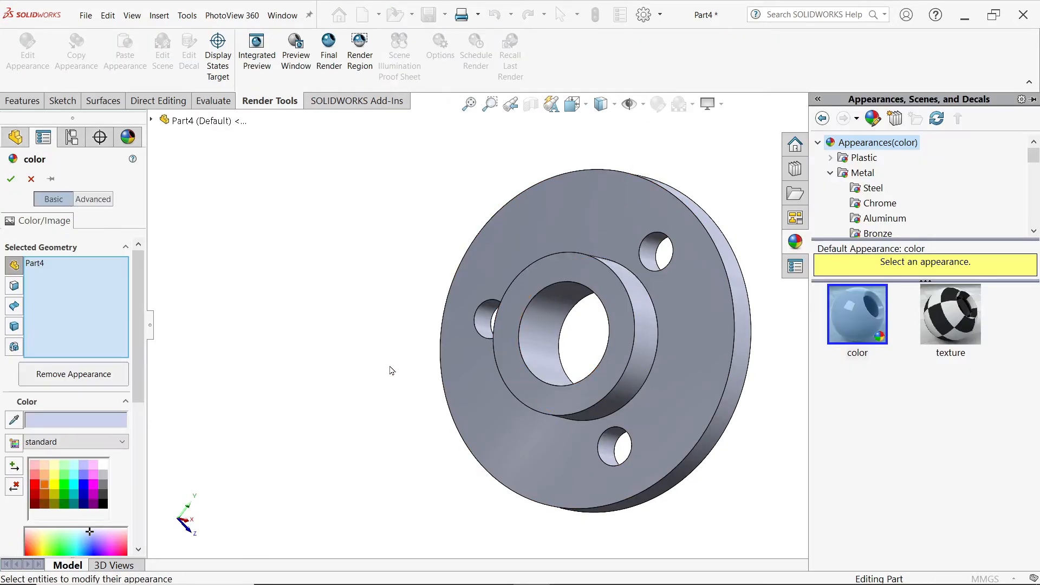
click(36, 477)
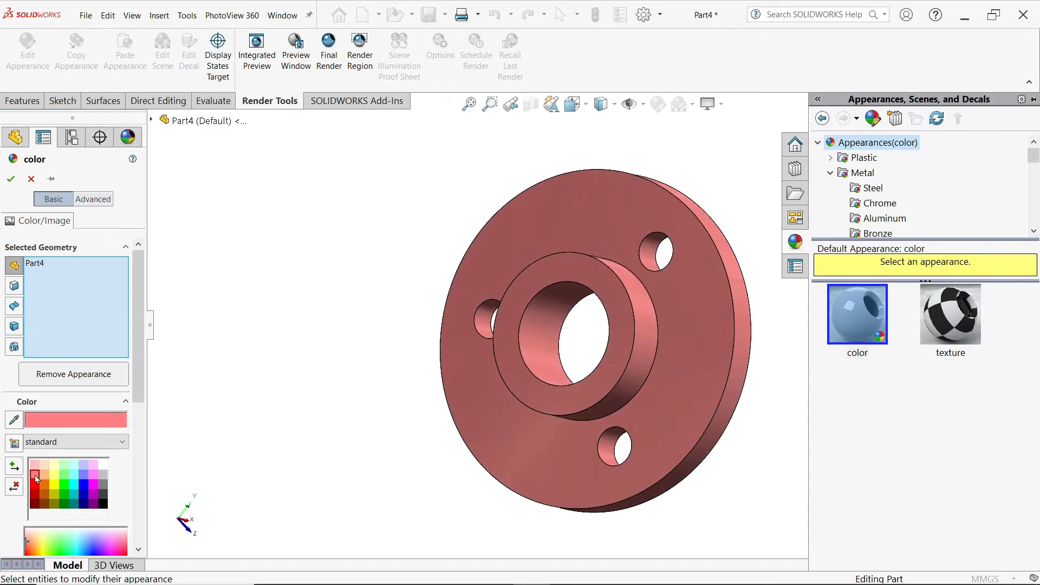
middle_drag(609, 296, 573, 274)
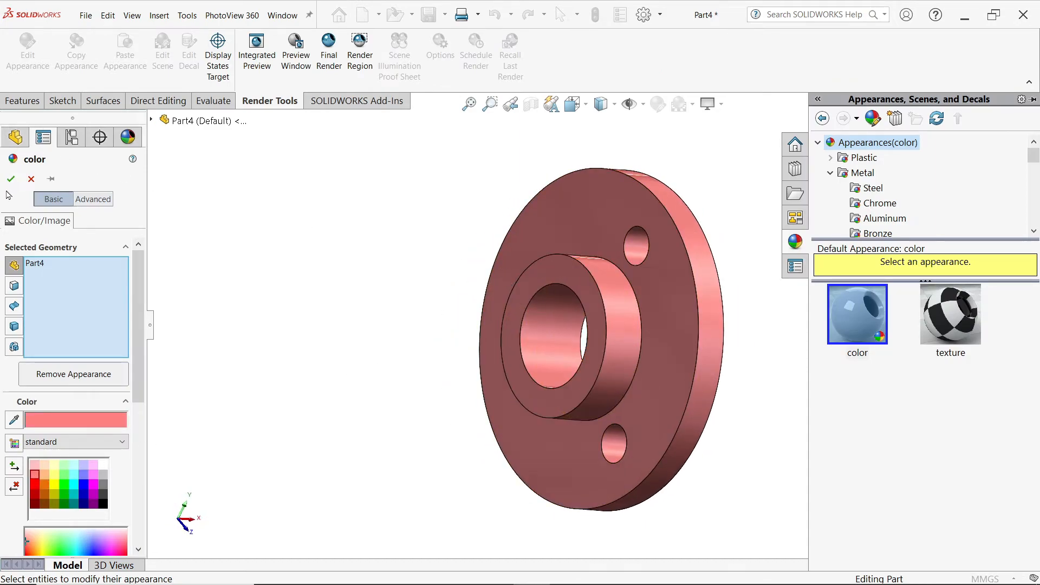
click(11, 179)
Step: Set the bush to the isometric view and save the part as End Bush in the CRANE HOOK DRAWING folder
click(694, 48)
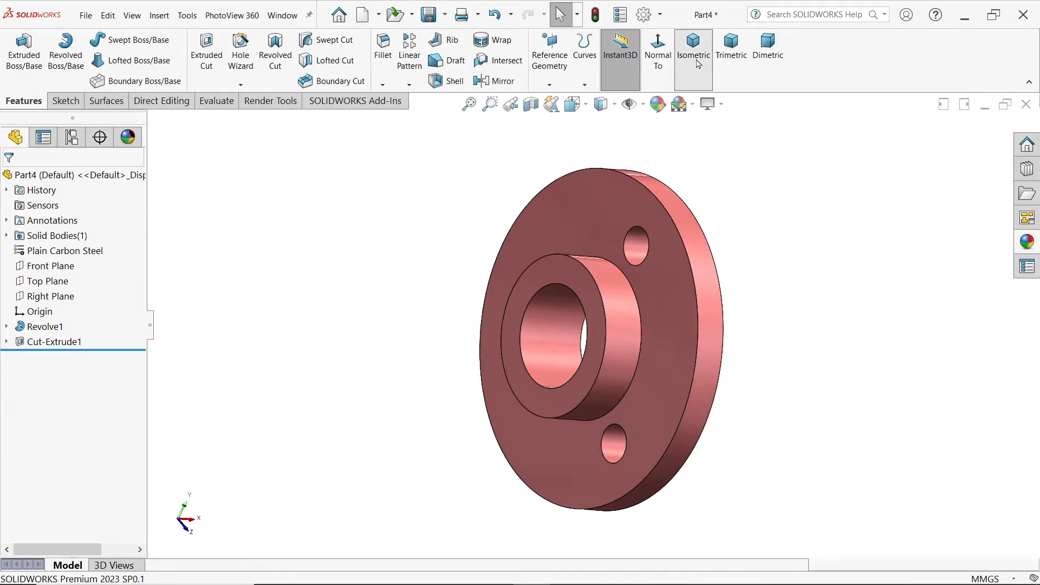
click(428, 17)
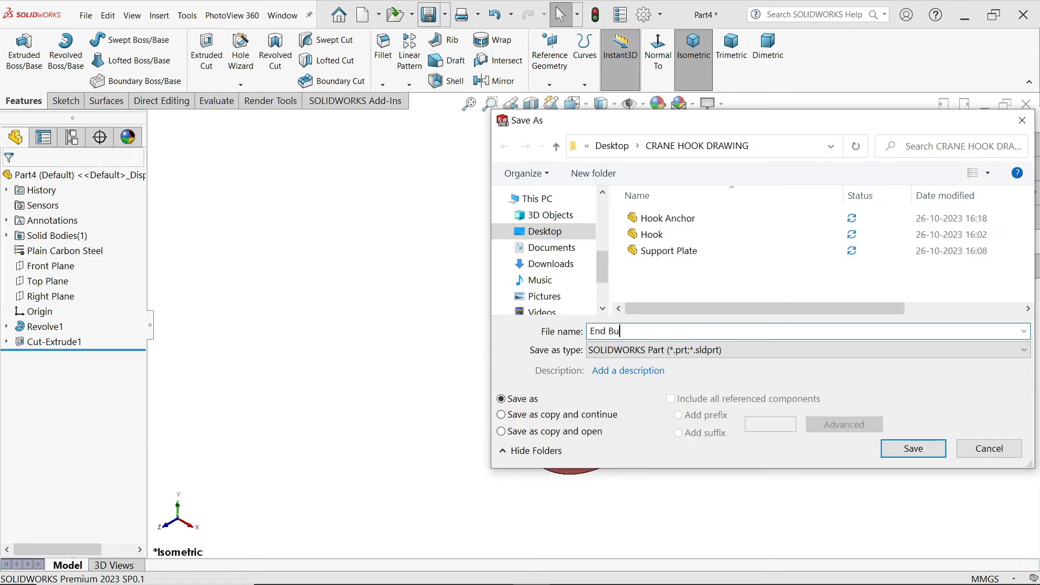
click(900, 447)
Step: Check the Plate Spacer in the reference drawing, create a new part and open a sketch on its Front Plane
key(alt+Tab)
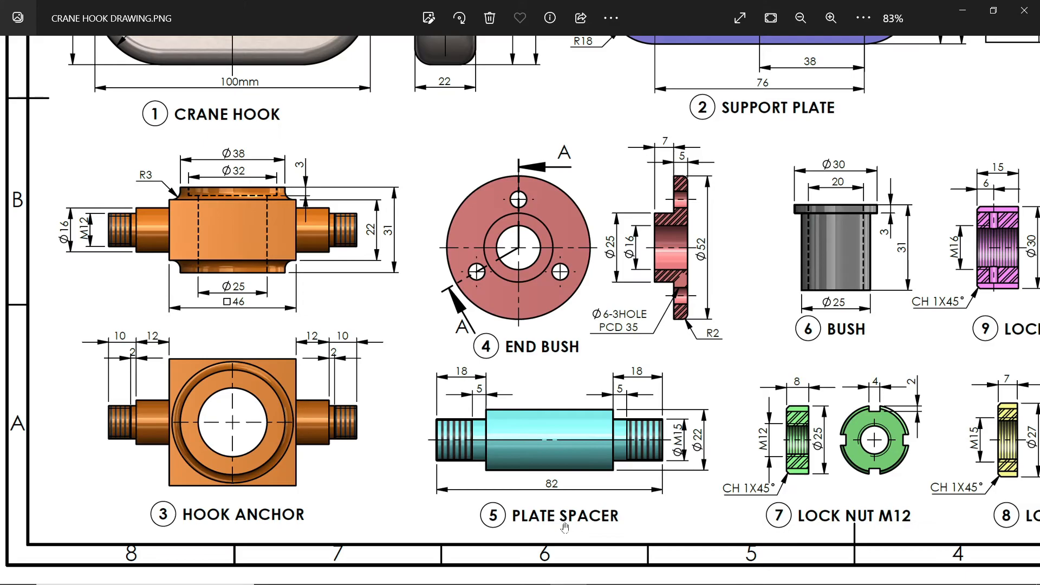
scroll(581, 514, up, 2)
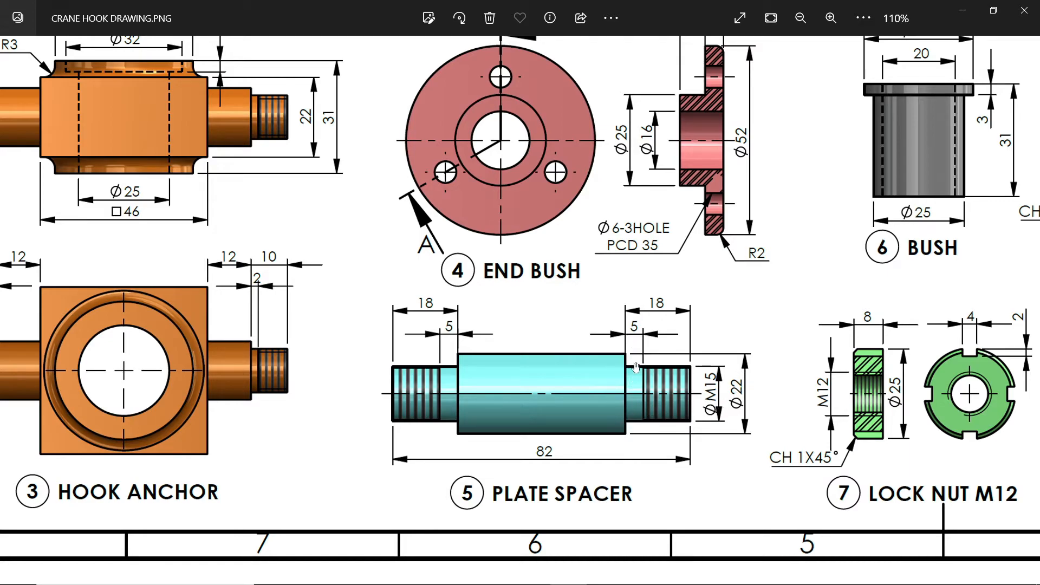
click(963, 11)
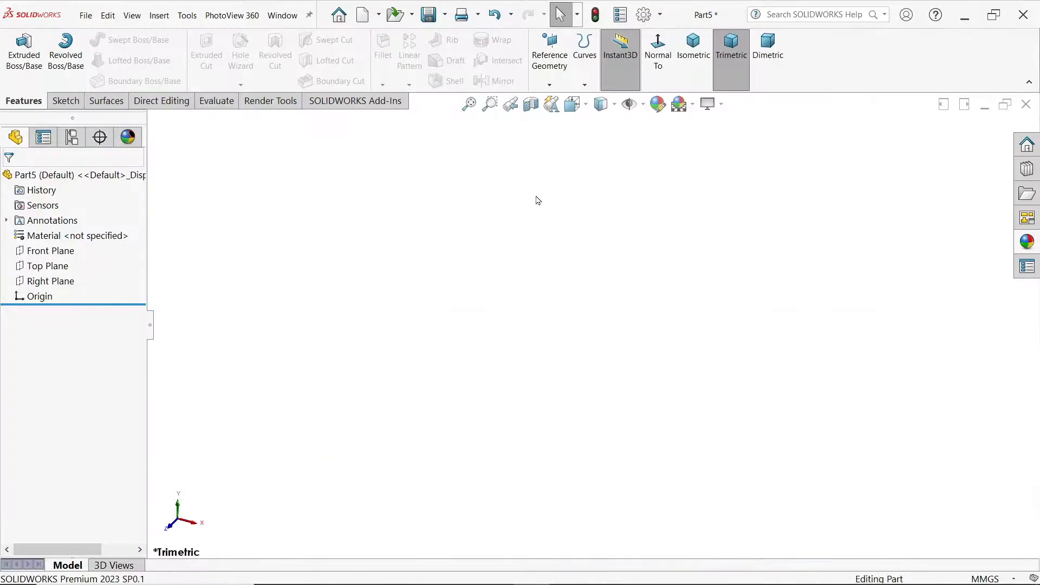
click(50, 251)
click(63, 239)
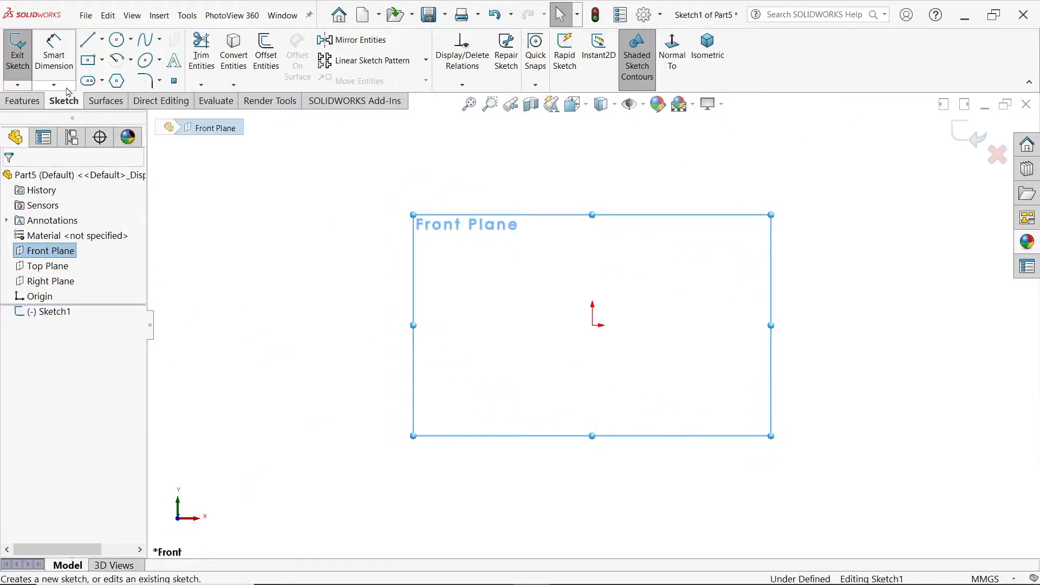
Step: Sketch a closed stepped half-profile with its base line through the origin, left end about 12 mm high and left step about 29 mm long
click(84, 45)
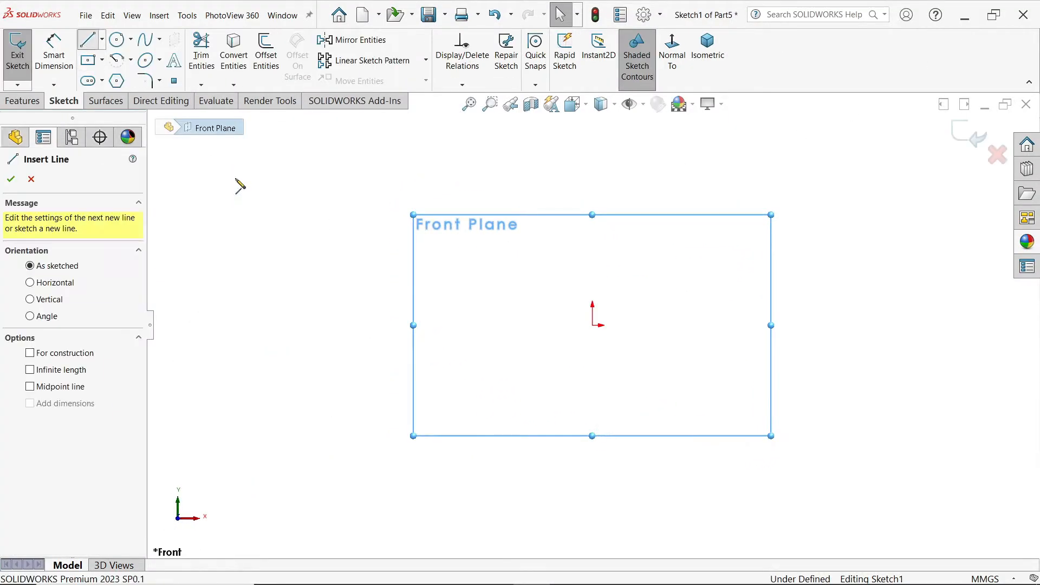
click(480, 325)
click(711, 325)
click(711, 295)
click(689, 275)
click(538, 275)
click(538, 300)
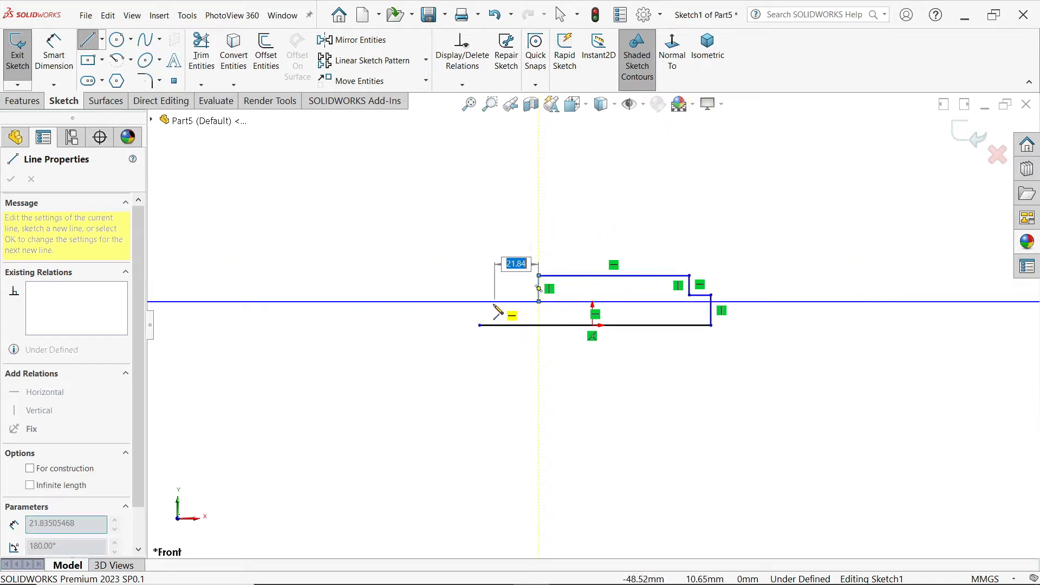
click(479, 302)
click(479, 325)
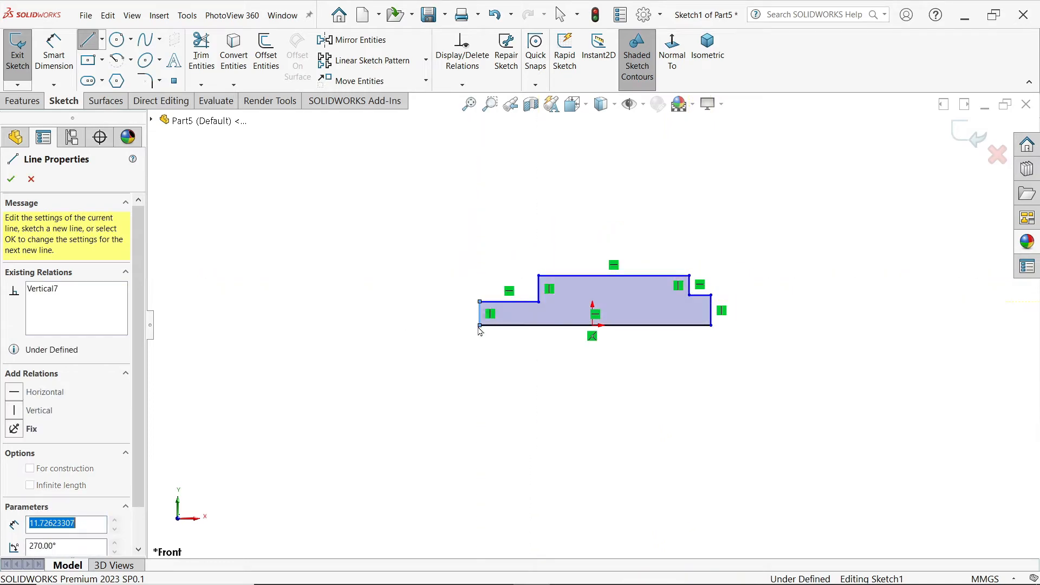
scroll(683, 233, down, 3)
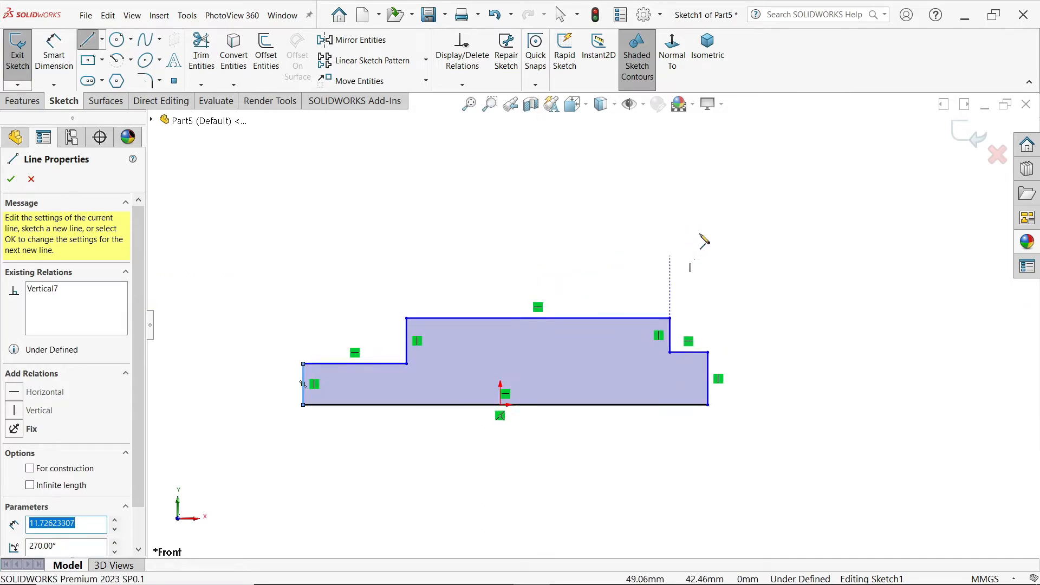
key(Escape)
key(Escape)
scroll(545, 362, down, 1)
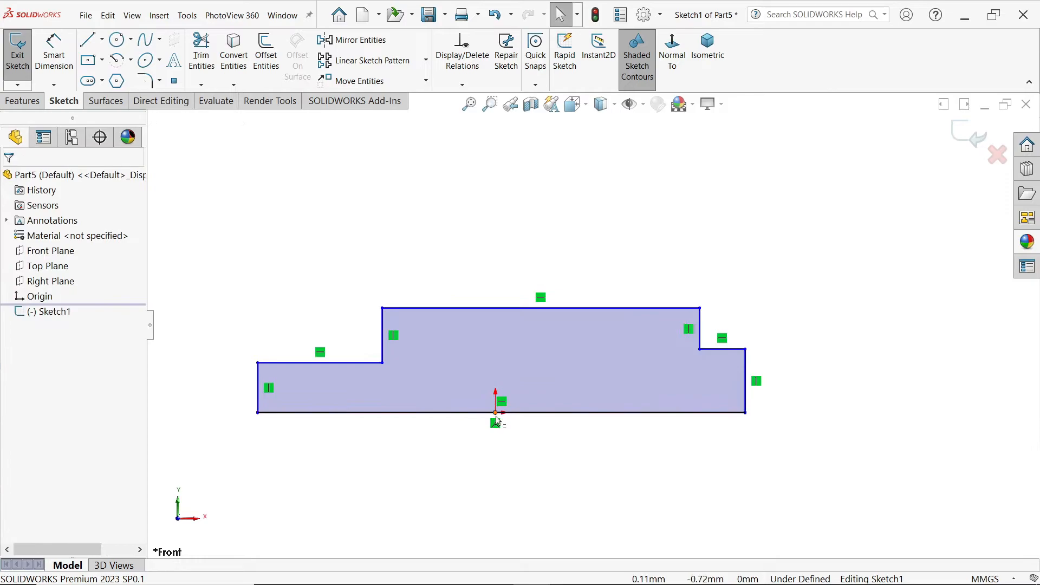
Step: Add a Midpoint relation between the origin and the profile's base line
click(496, 418)
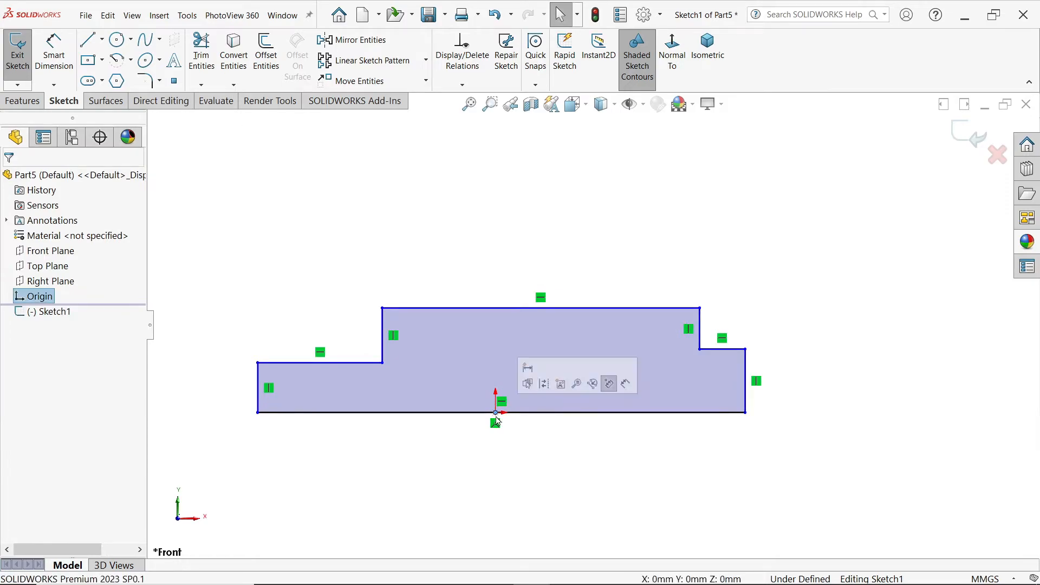
ctrl+click(528, 414)
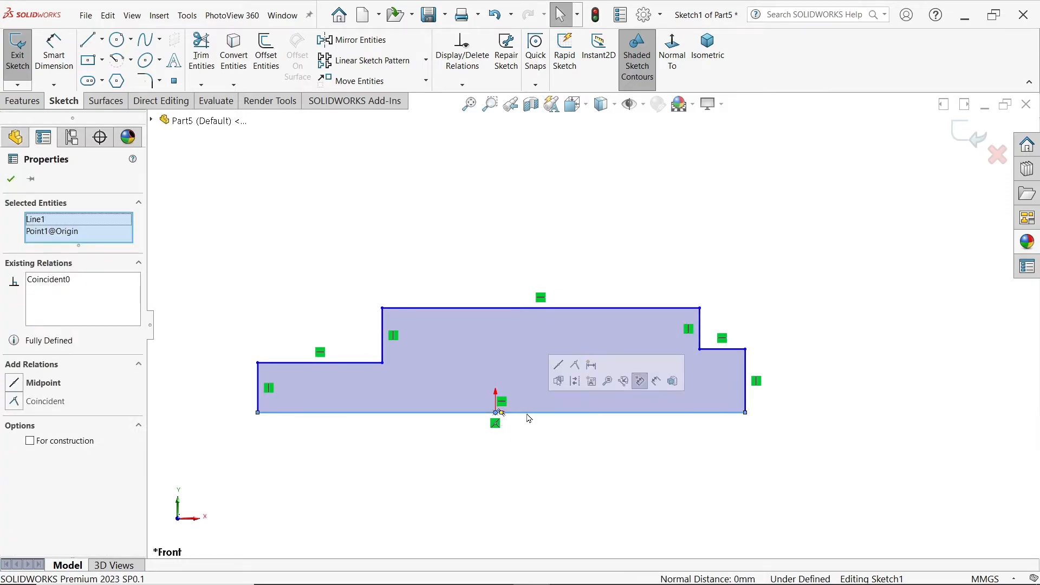
click(558, 366)
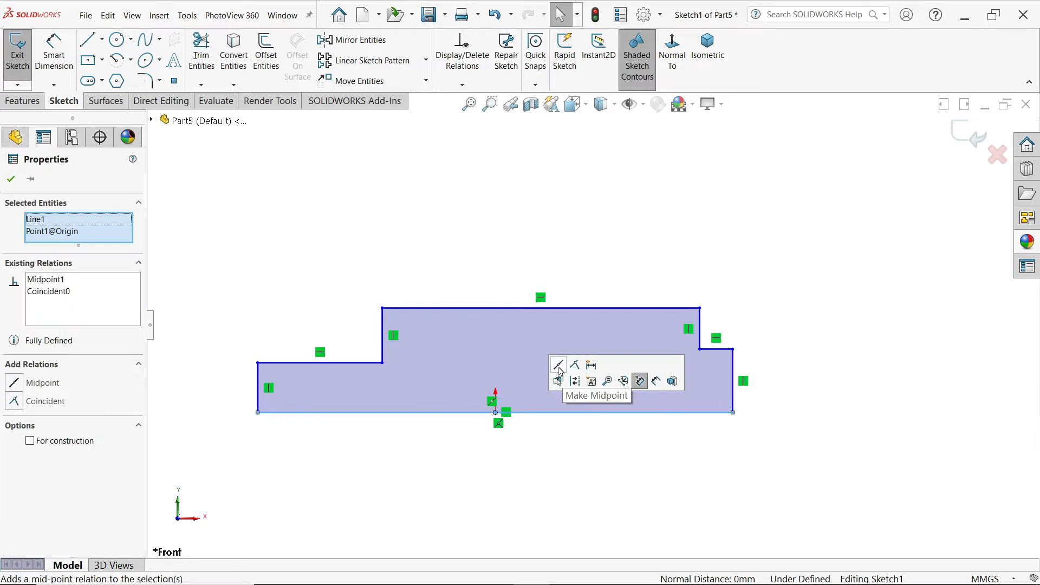
Step: Make the left and right step lines of the profile equal in length and collinear
click(361, 364)
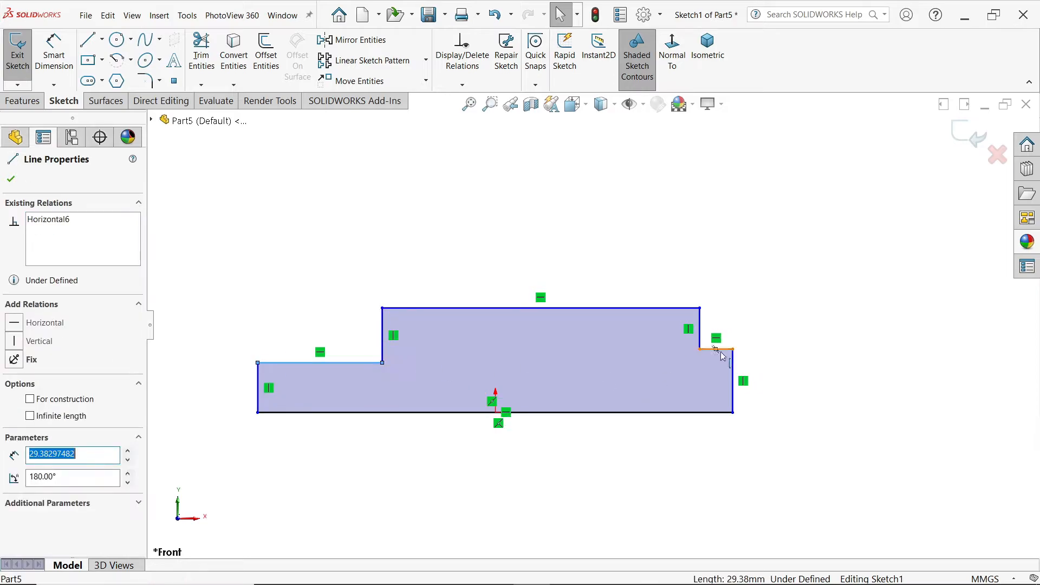
ctrl+click(719, 350)
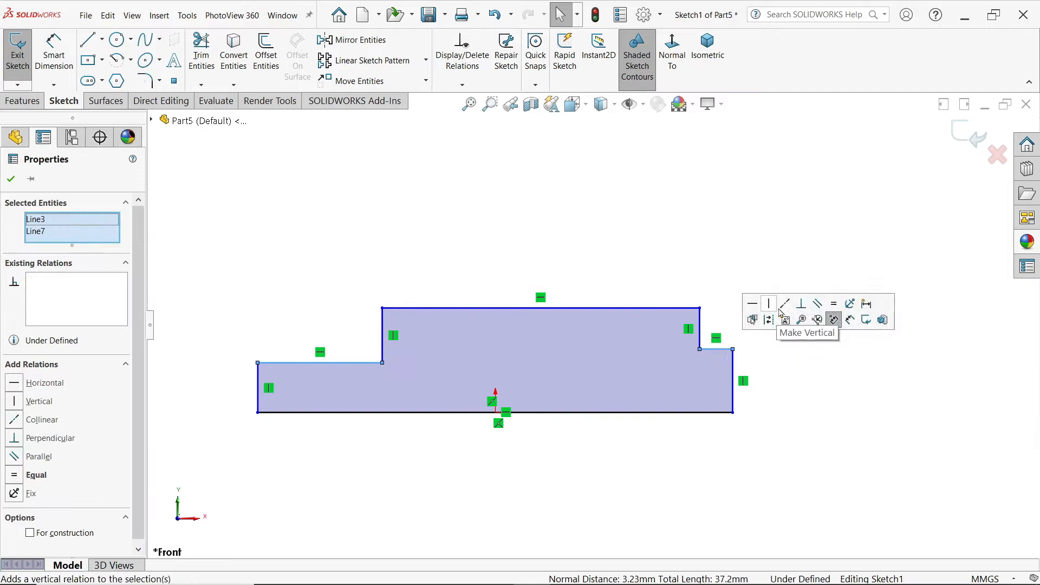
click(835, 305)
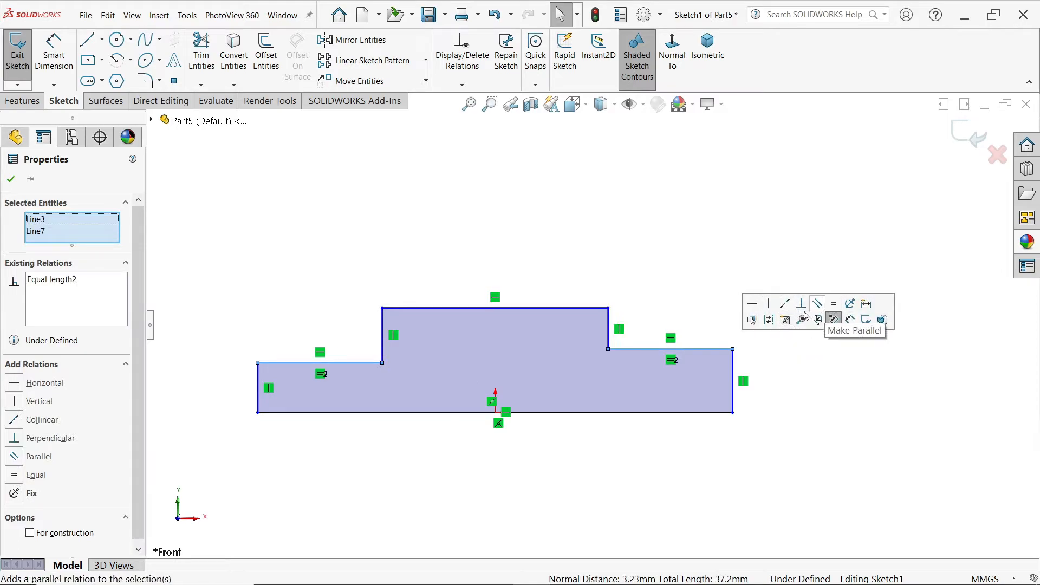
click(784, 305)
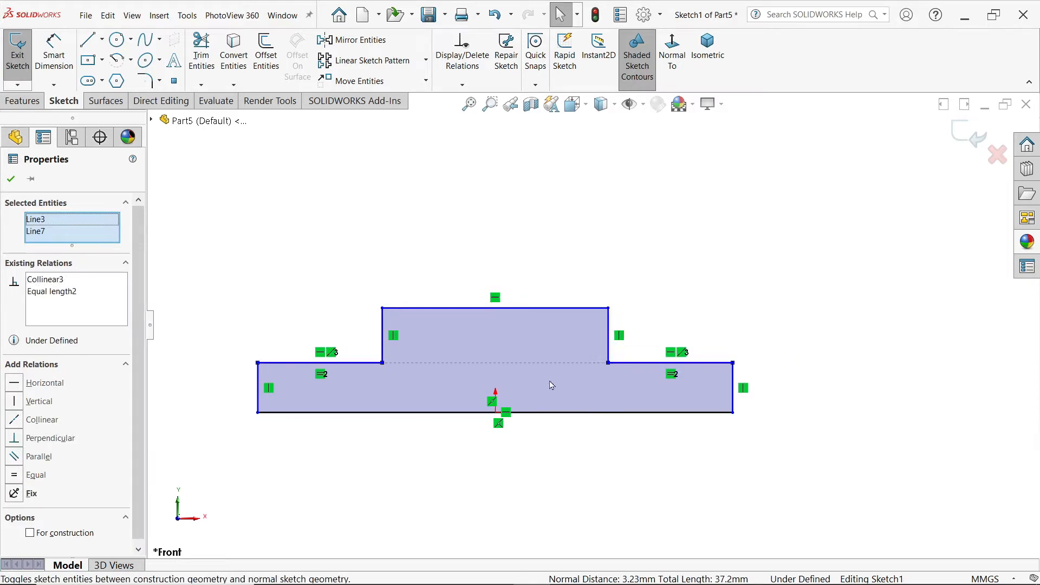
Step: Dimension the profile's base line to an overall length of 82 mm
click(53, 54)
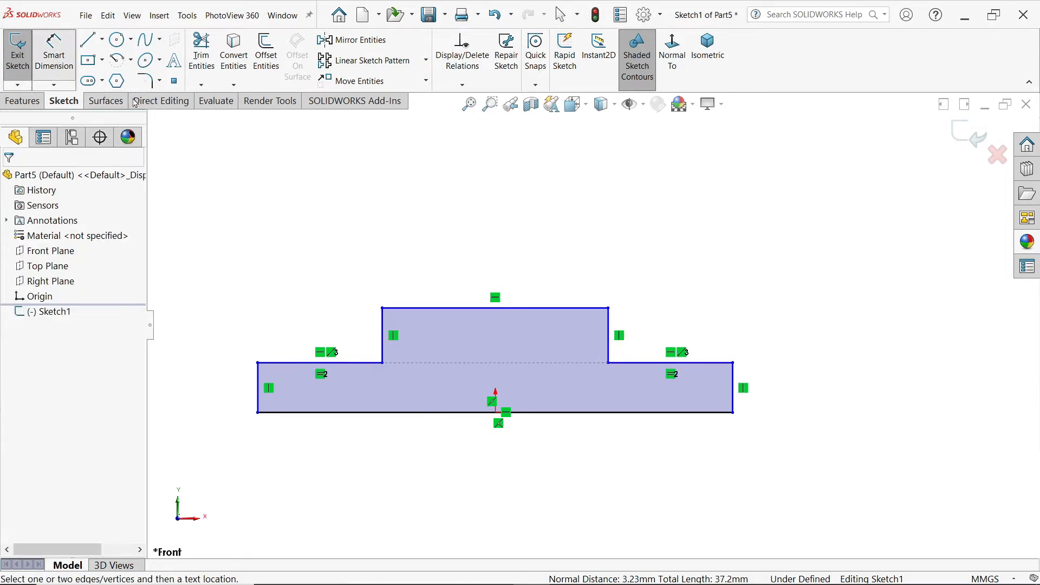
click(461, 417)
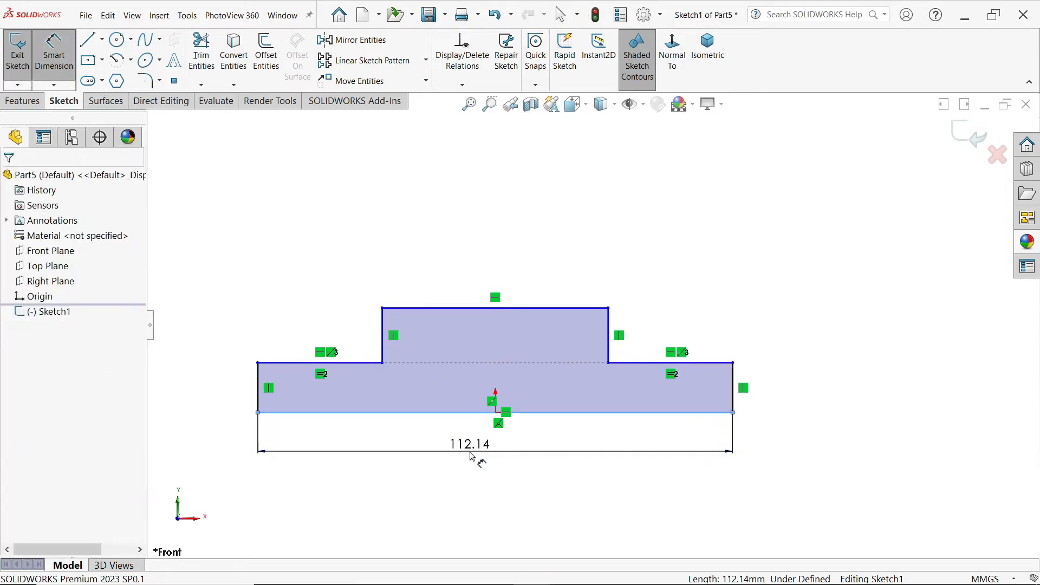
click(475, 456)
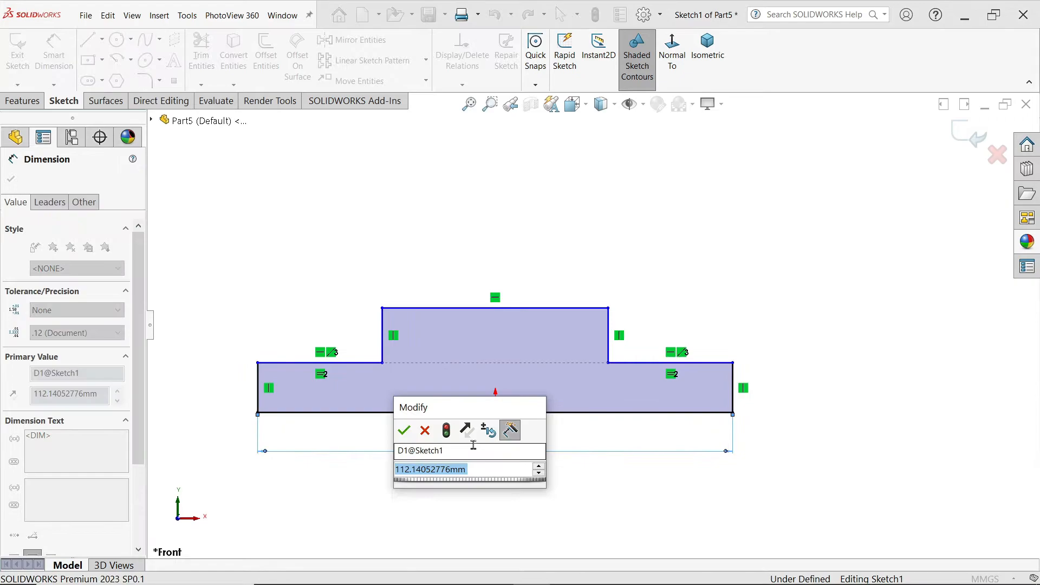
text(82)
click(404, 430)
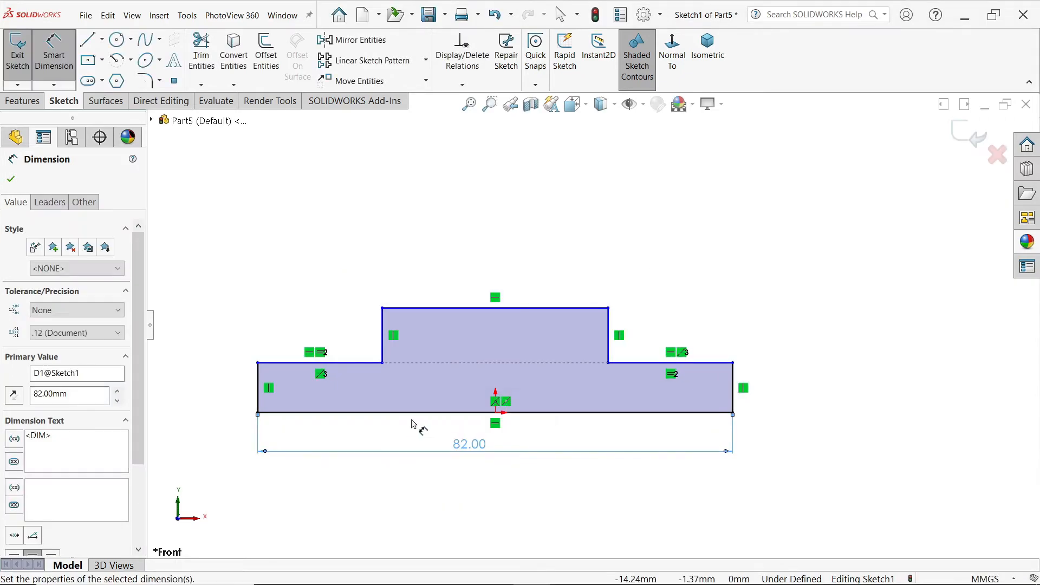
Step: Dimension the left step line to a length of 18 mm
click(348, 363)
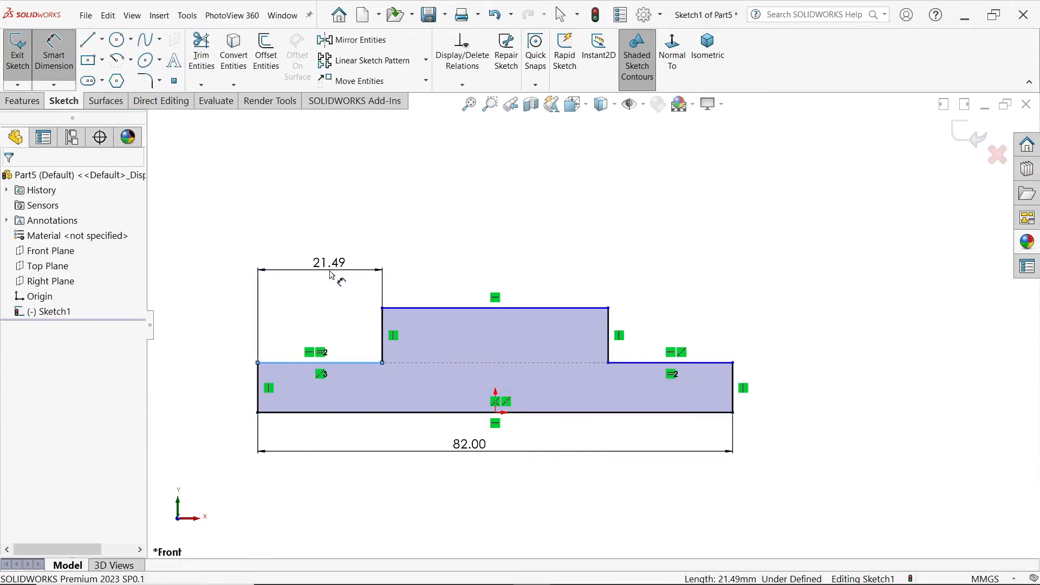
click(330, 274)
click(263, 245)
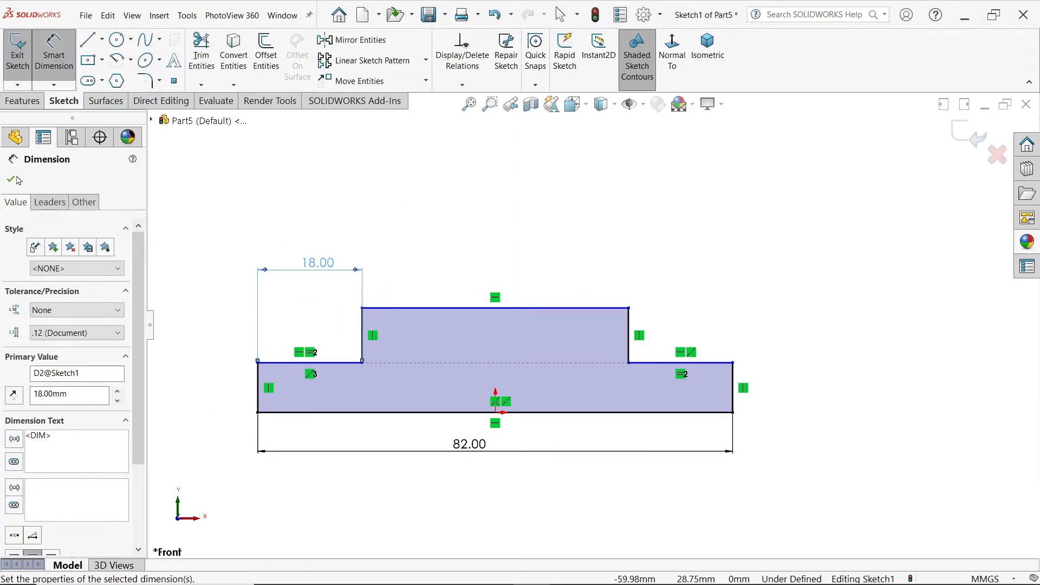
key(Escape)
Step: Convert the base line to construction geometry and dimension the middle section's diameter about it to 22 mm
click(544, 414)
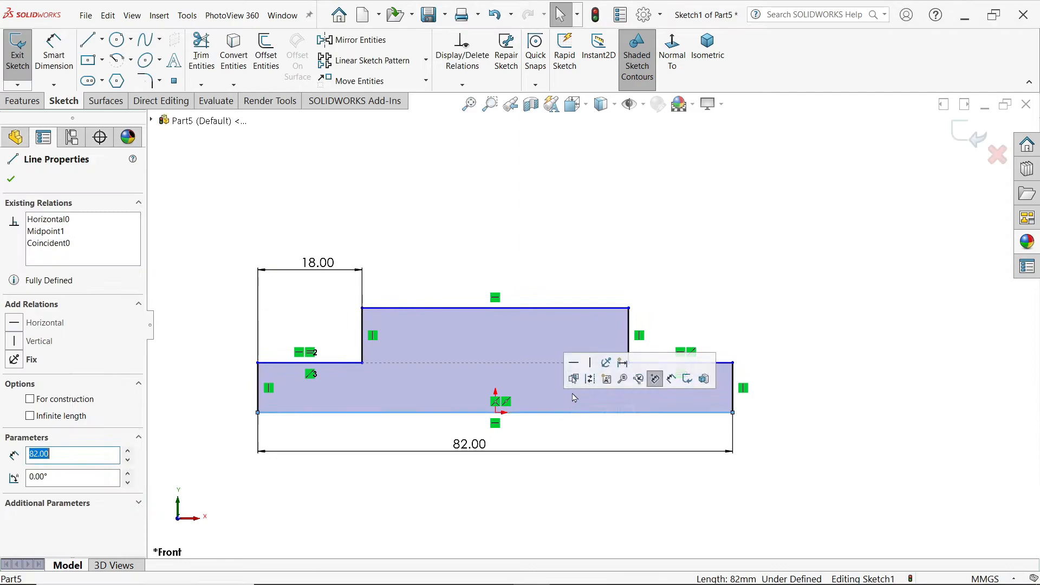
click(590, 382)
click(59, 60)
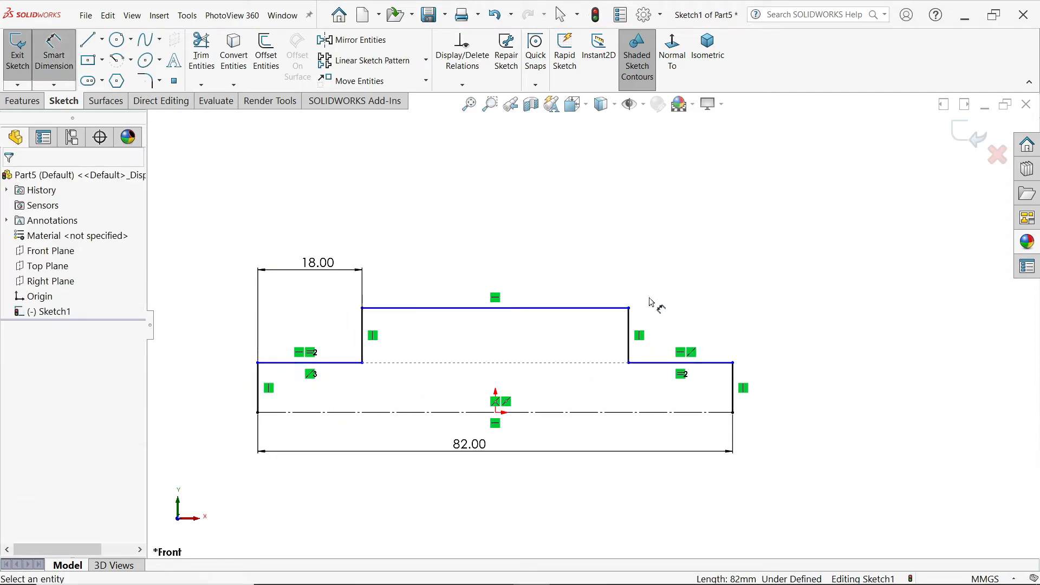
click(606, 308)
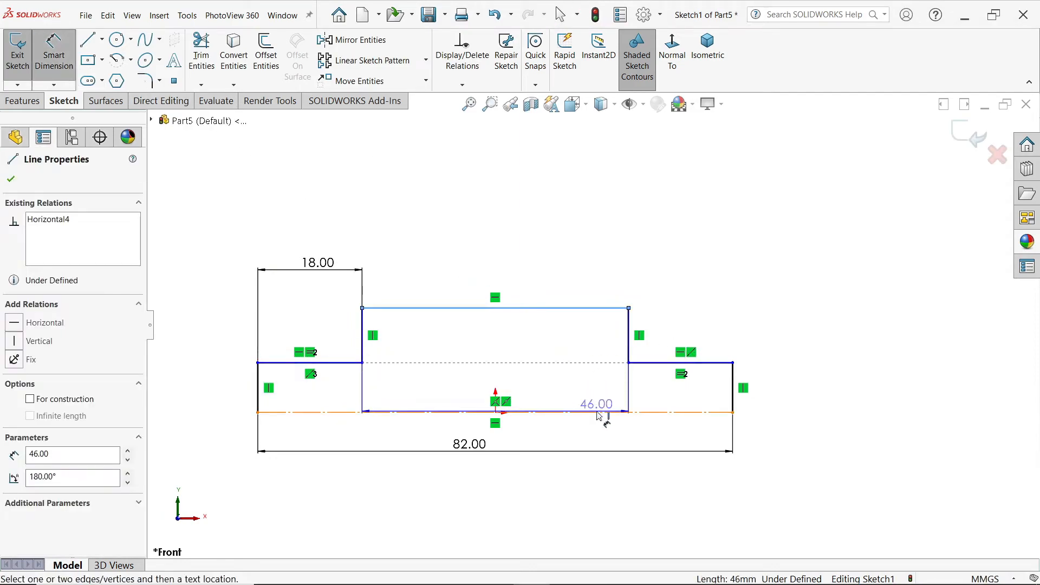
click(599, 412)
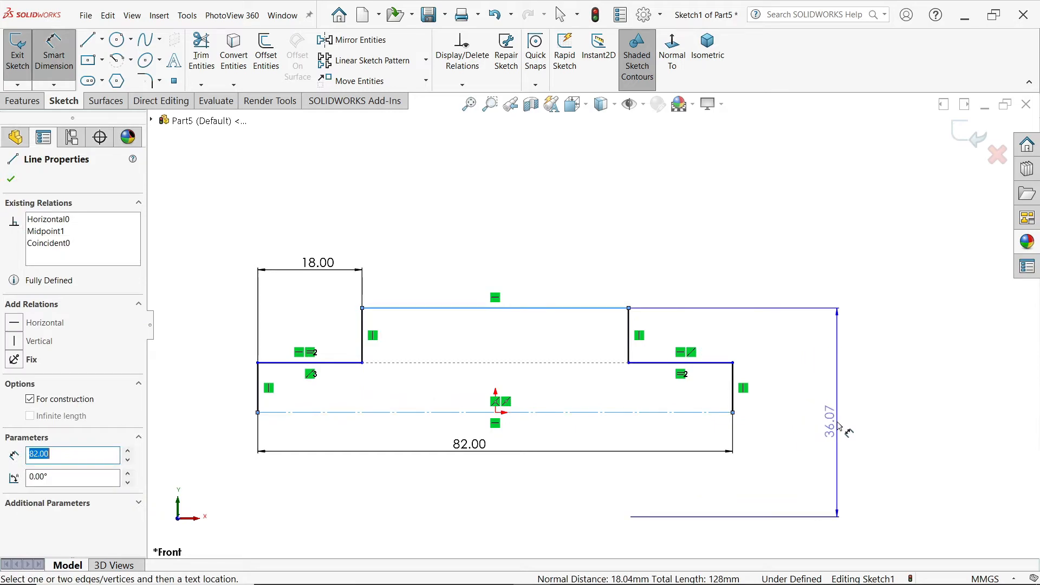
click(841, 428)
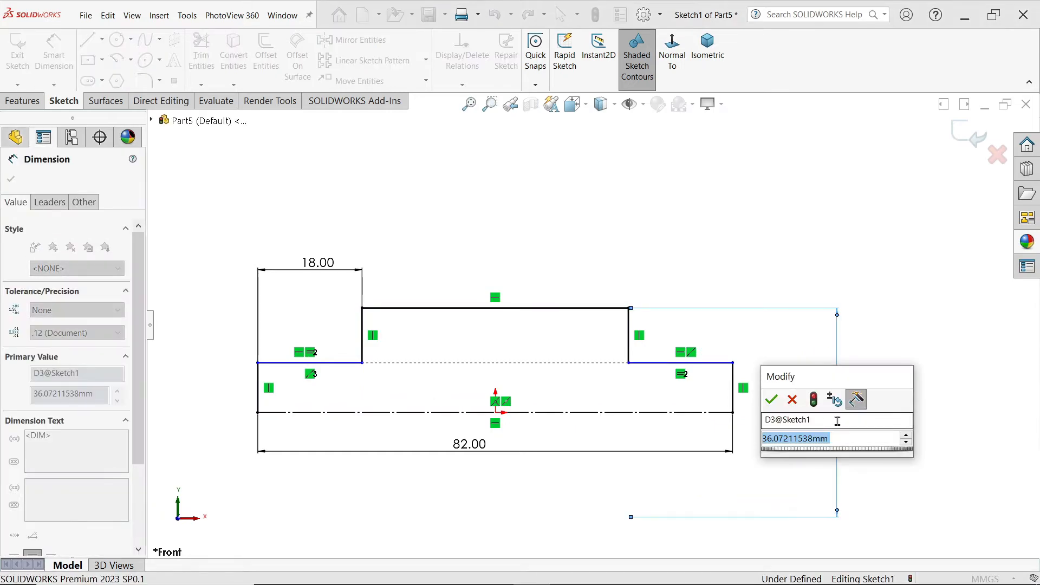
text(22)
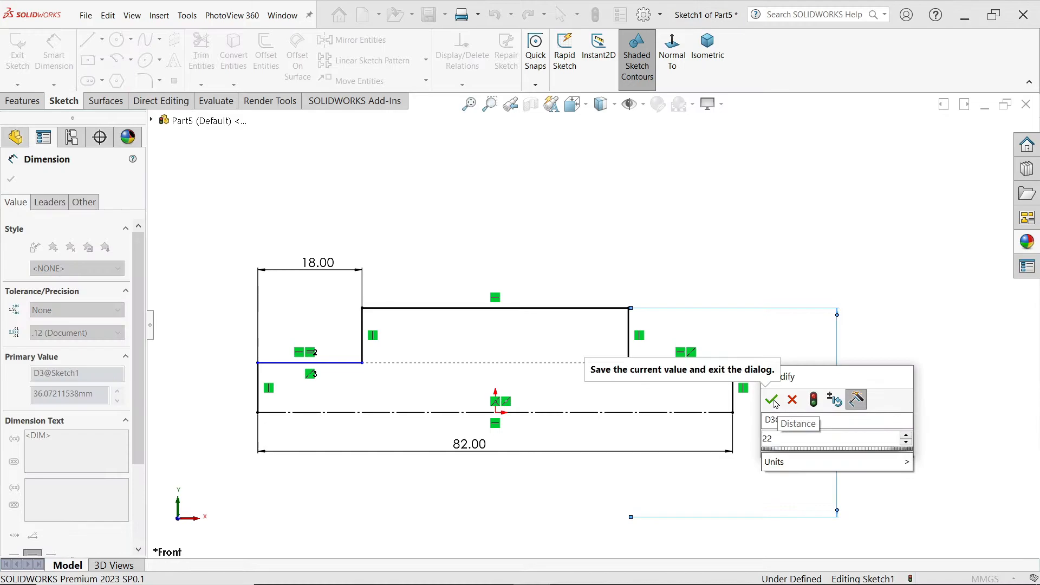
click(773, 400)
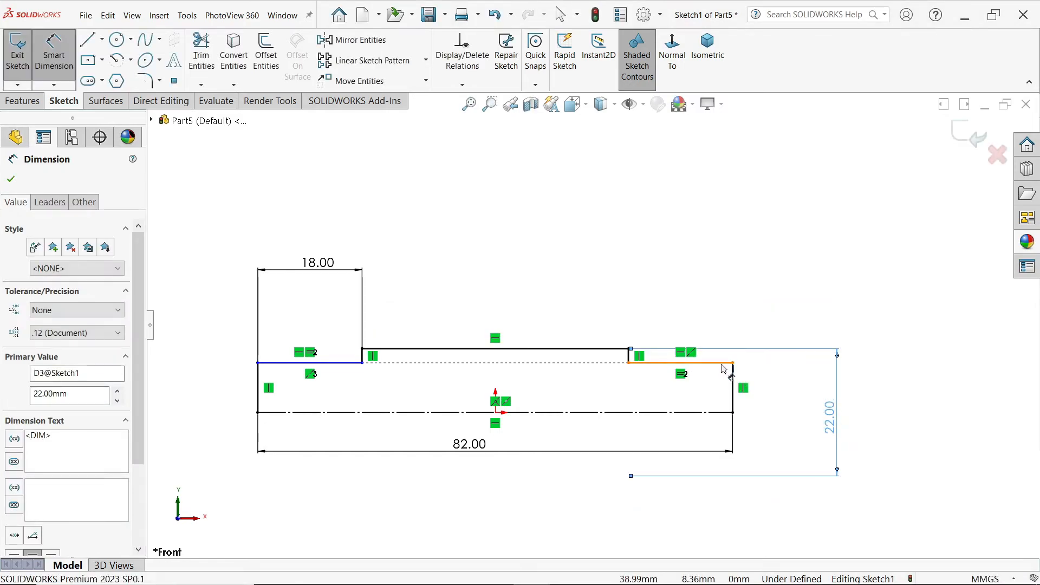
Step: Dimension the right step line's diameter about the construction base line to 15 mm
click(722, 366)
click(770, 395)
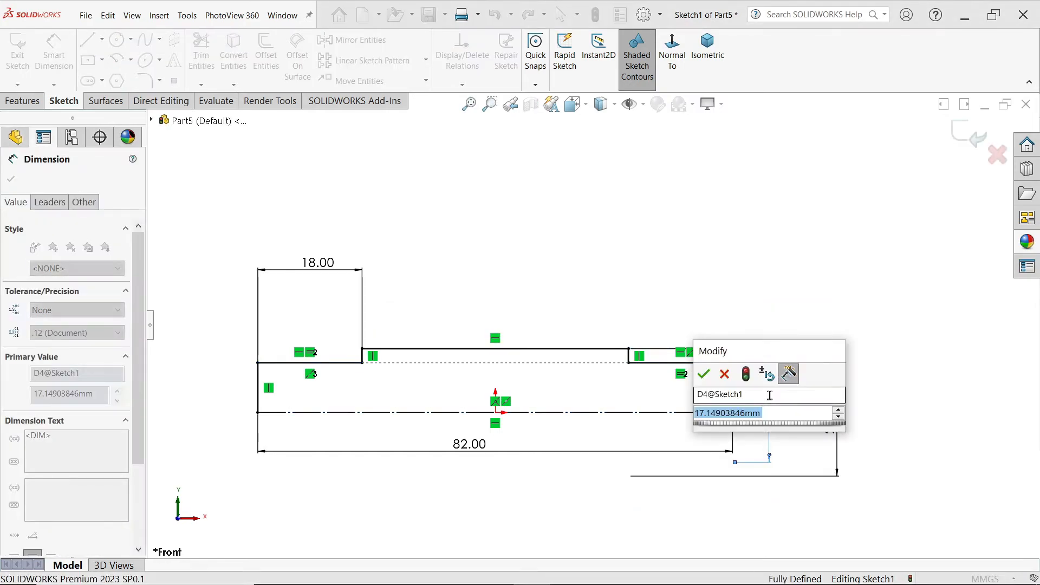
text(15)
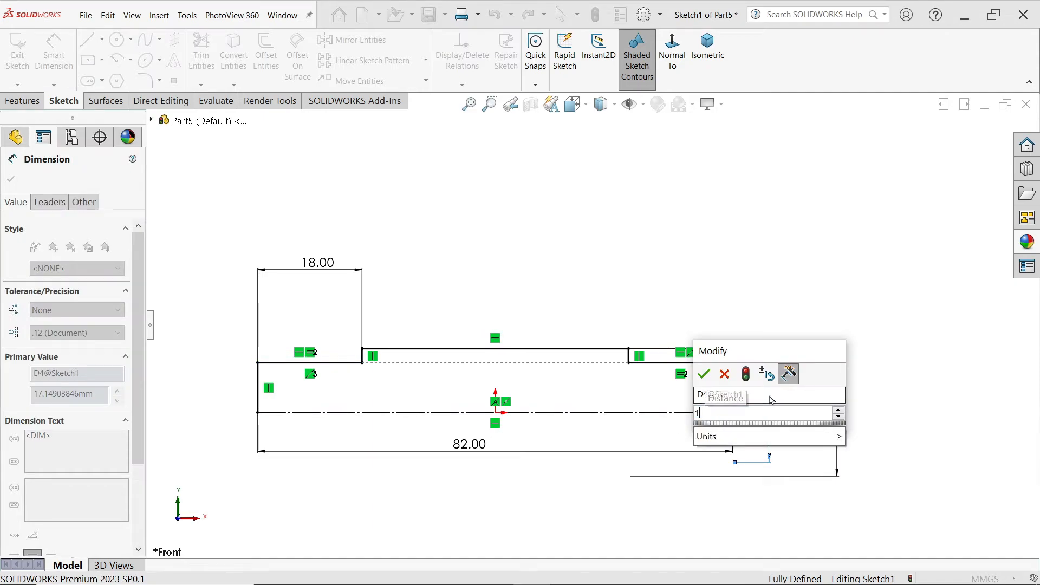
click(703, 373)
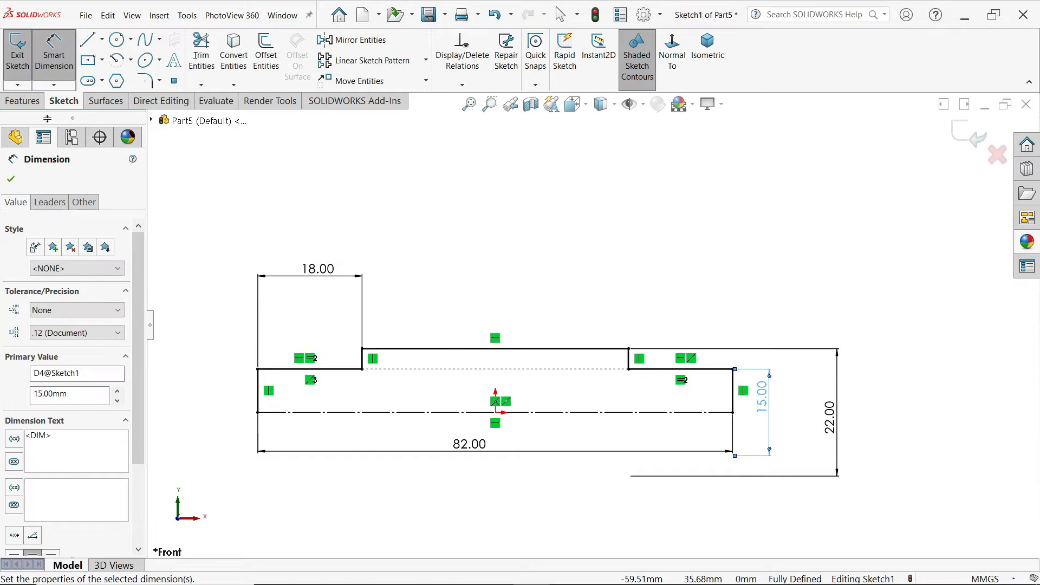
Step: Revolve the profile 360 degrees about the construction base line into a solid, letting the open sketch be closed automatically
click(22, 101)
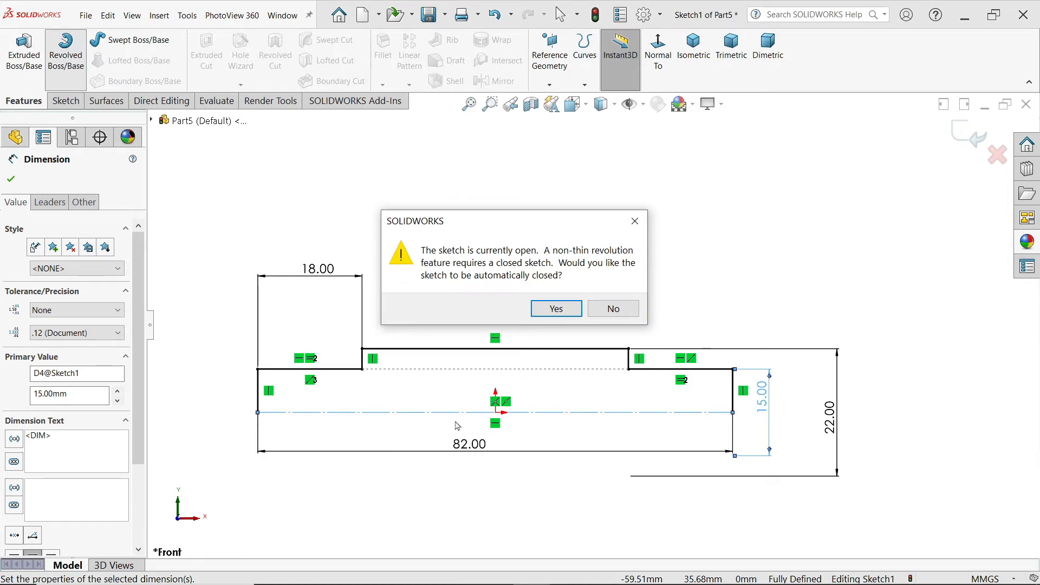
click(555, 309)
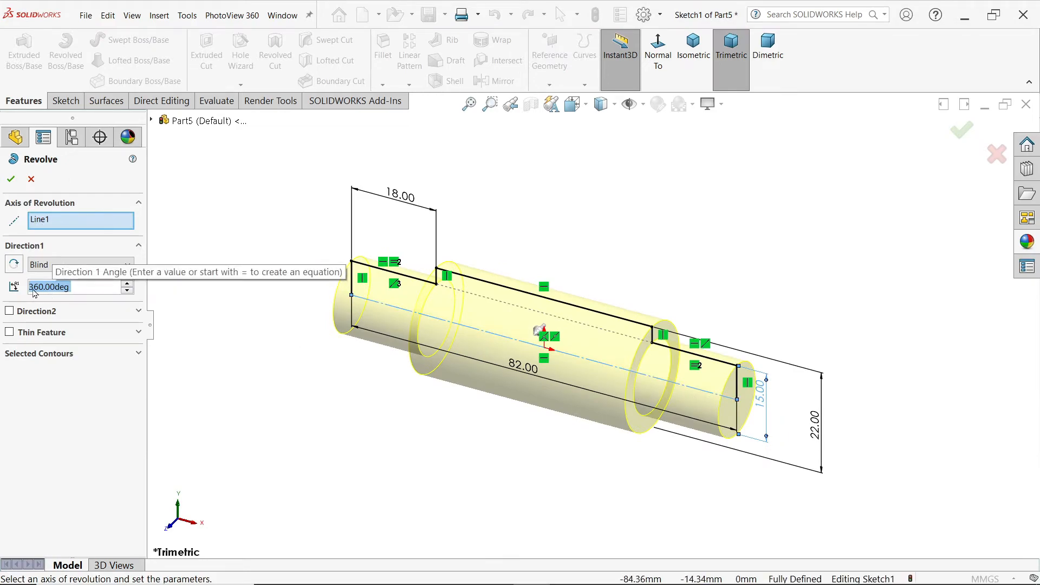
click(36, 265)
click(35, 265)
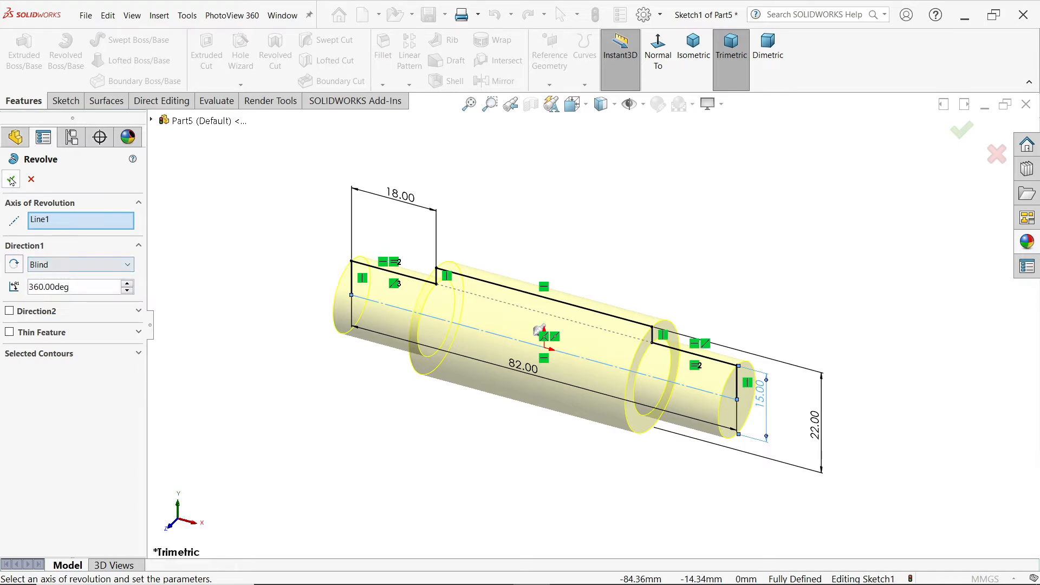
click(11, 181)
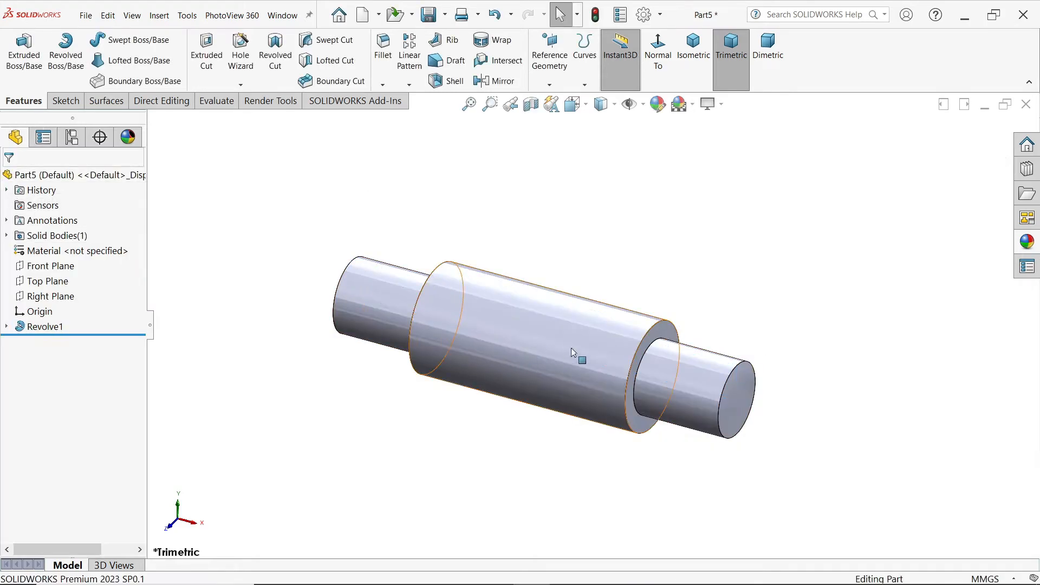
Step: Start a cosmetic thread on the right end's outer circular edge with standard None and a 13.8 mm minor diameter
scroll(571, 353, down, 2)
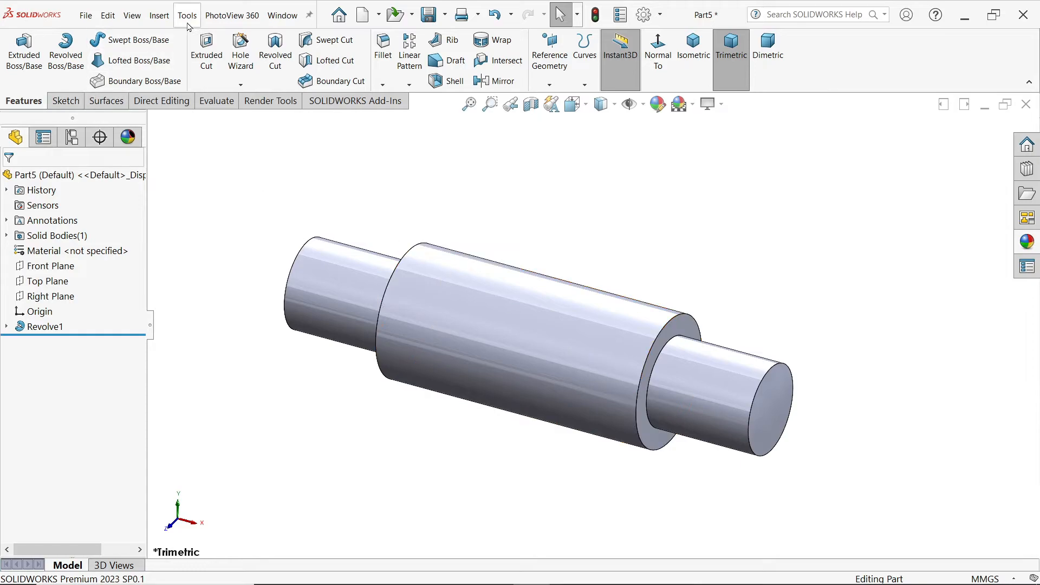
click(158, 21)
mouse_move(180, 530)
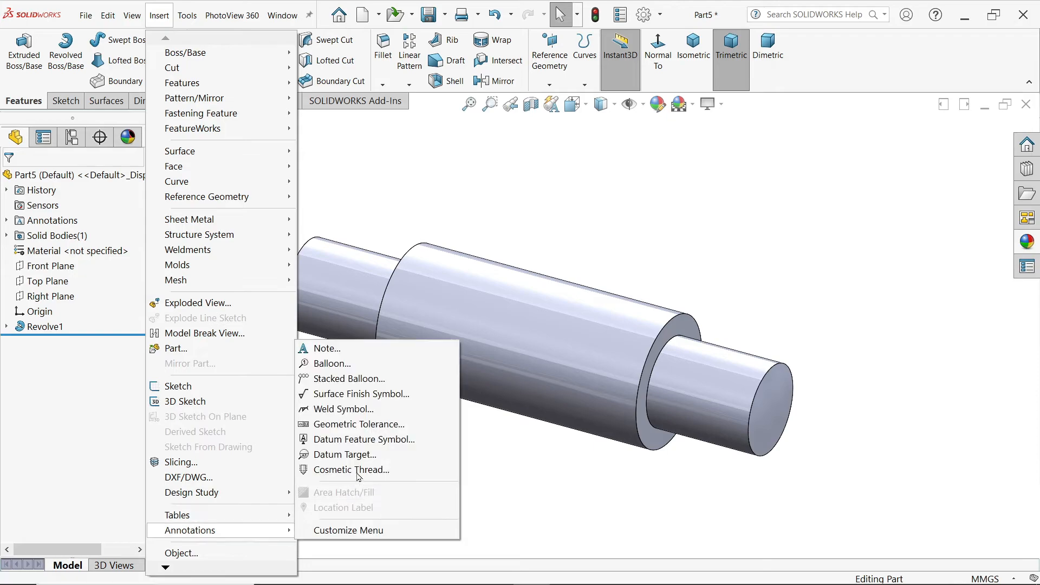
click(355, 470)
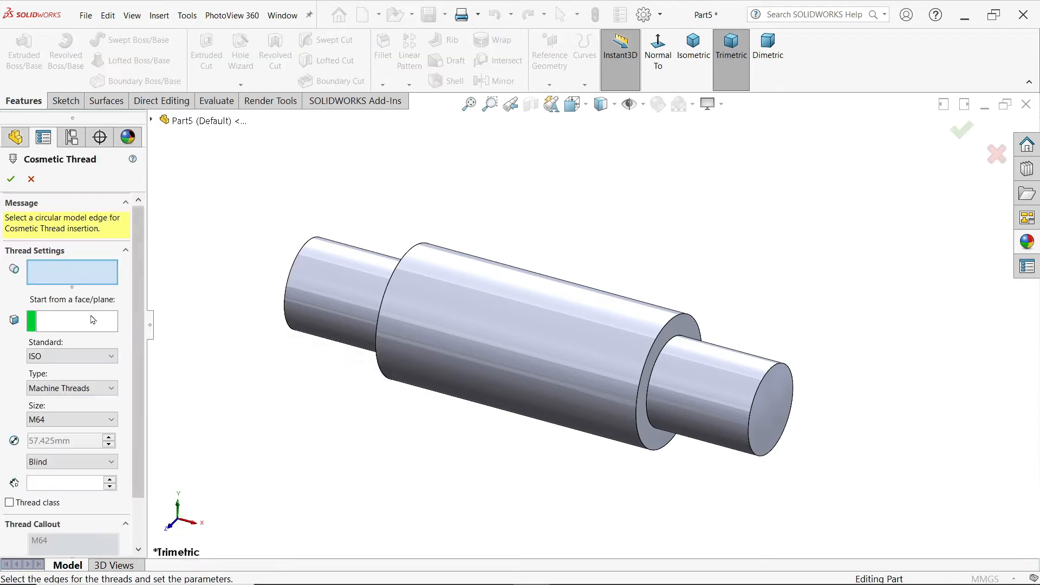
click(750, 430)
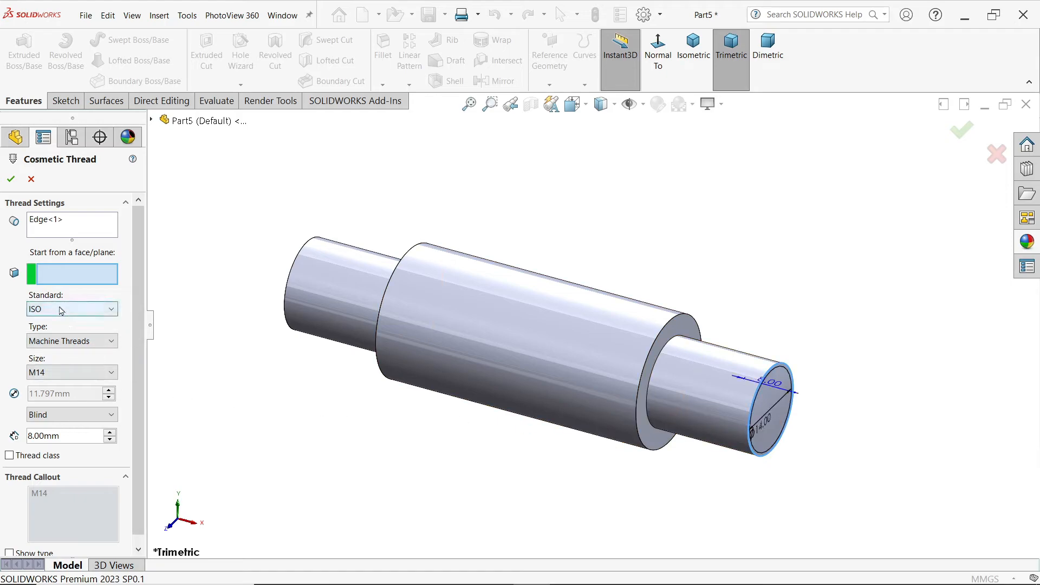
click(56, 372)
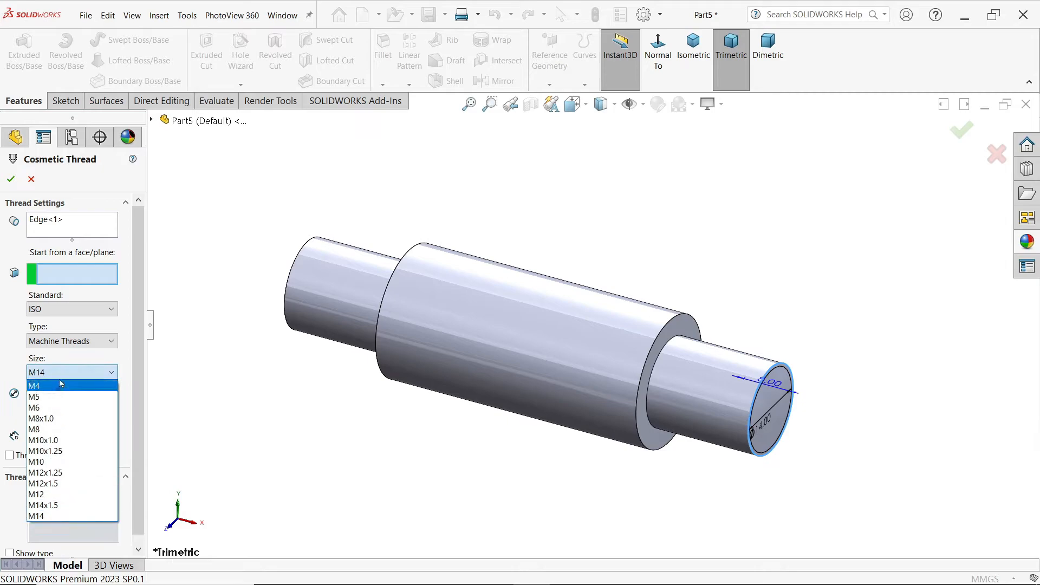
click(61, 372)
click(67, 309)
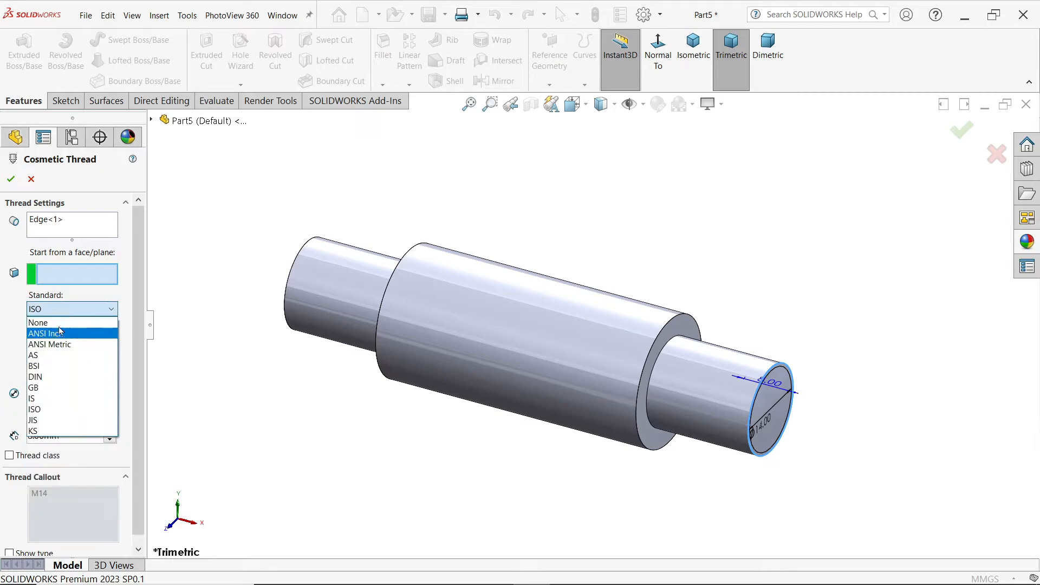
click(51, 323)
double_click(85, 332)
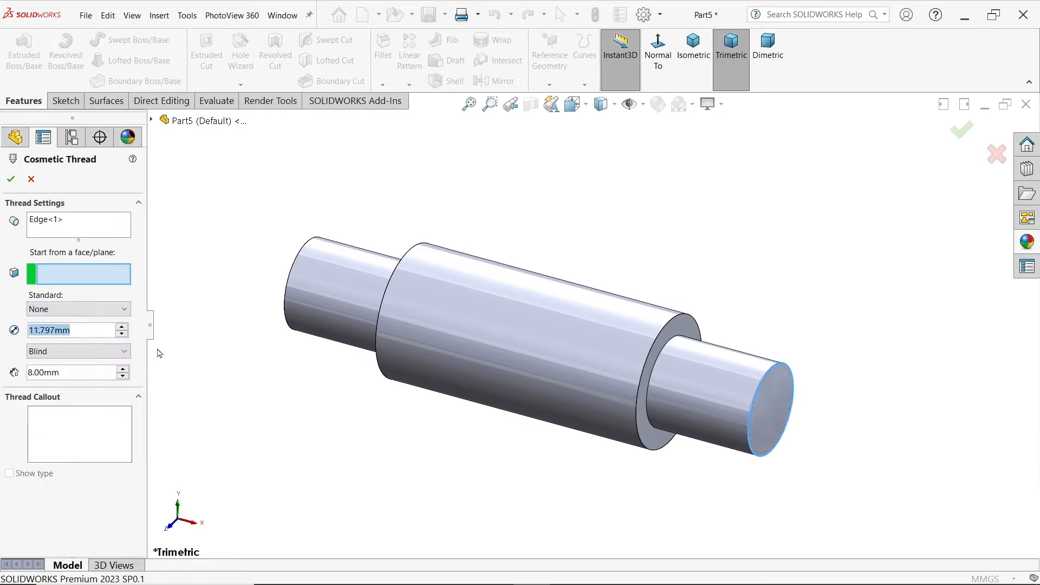
text(13.8)
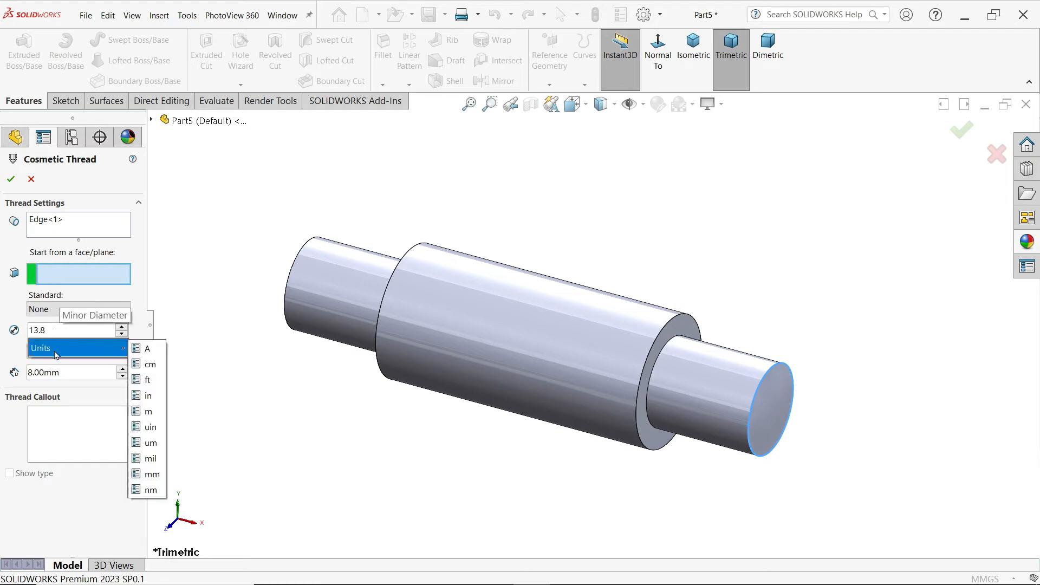
click(238, 390)
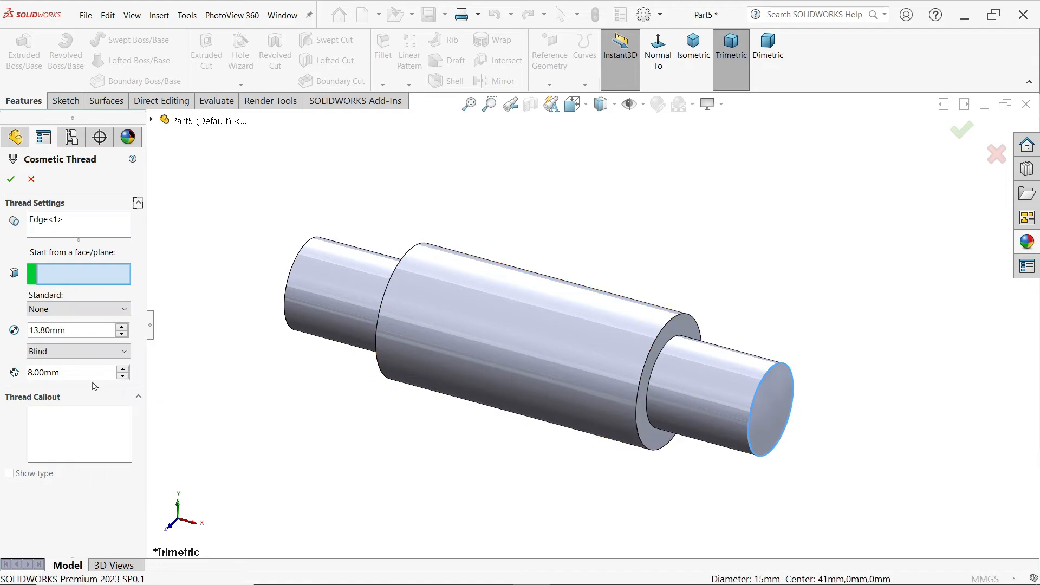
Step: Set the right-end thread's blind depth to 18-5 (13 mm) and apply the cosmetic thread
click(69, 372)
text(18-5)
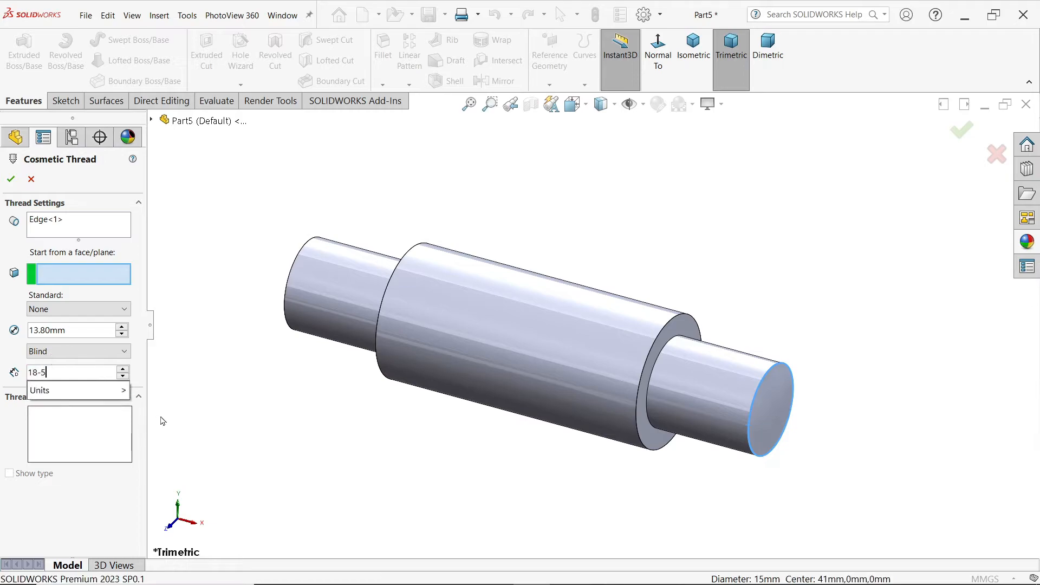
key(Return)
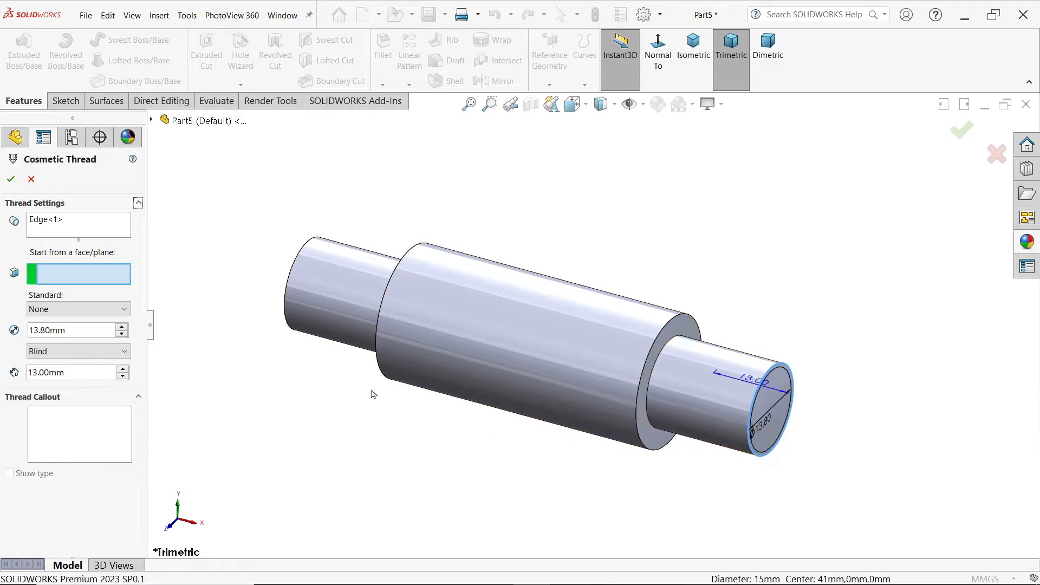
click(10, 181)
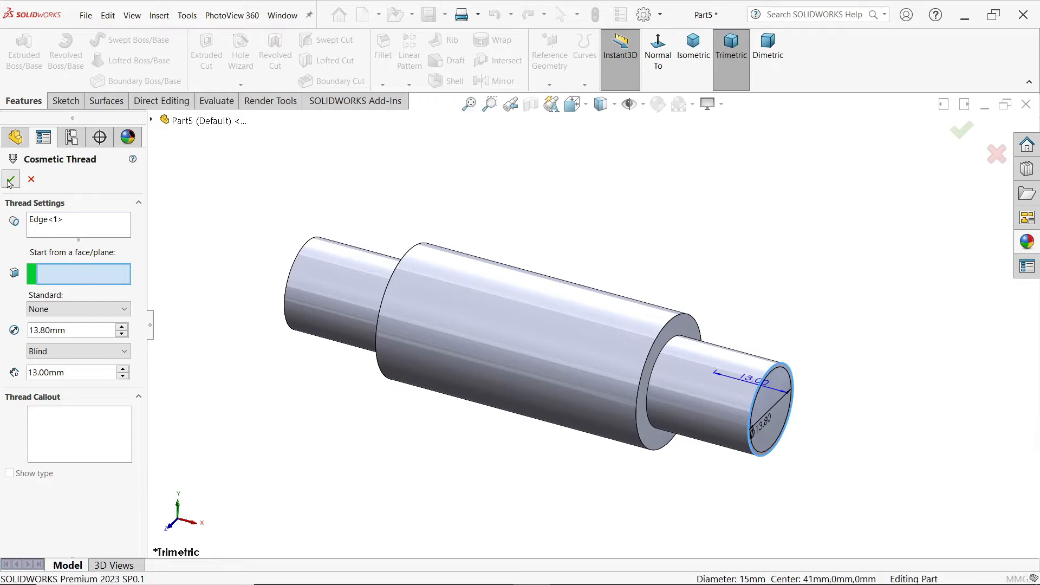
Step: Enable shaded cosmetic threads in the document's detailing properties
click(644, 16)
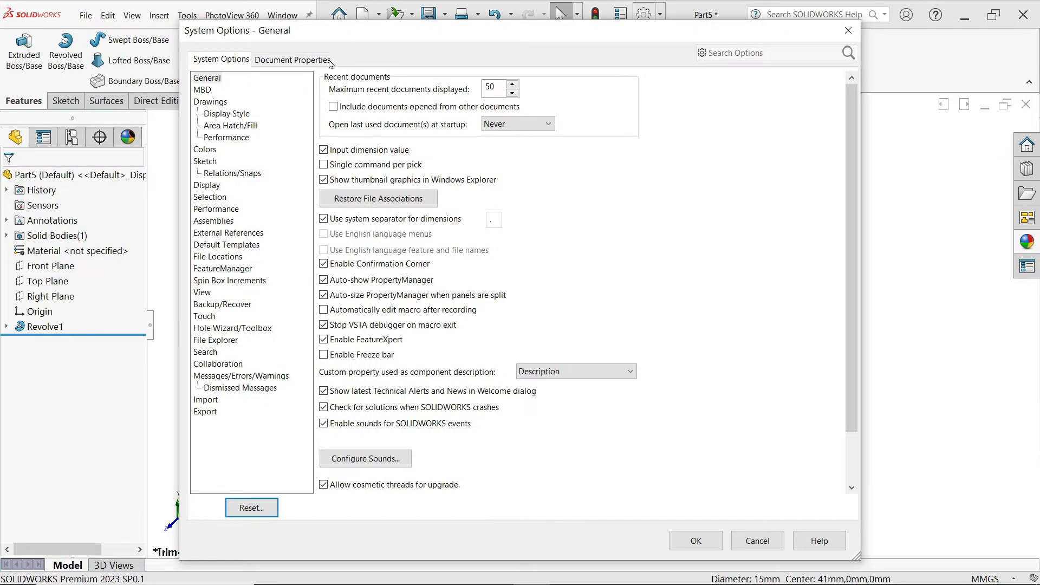
click(328, 60)
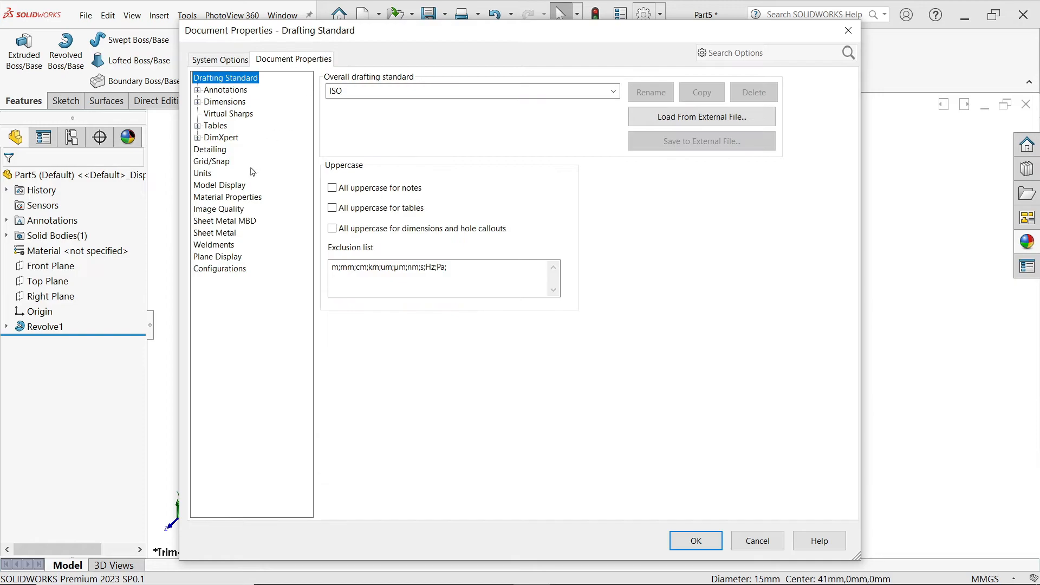
click(217, 151)
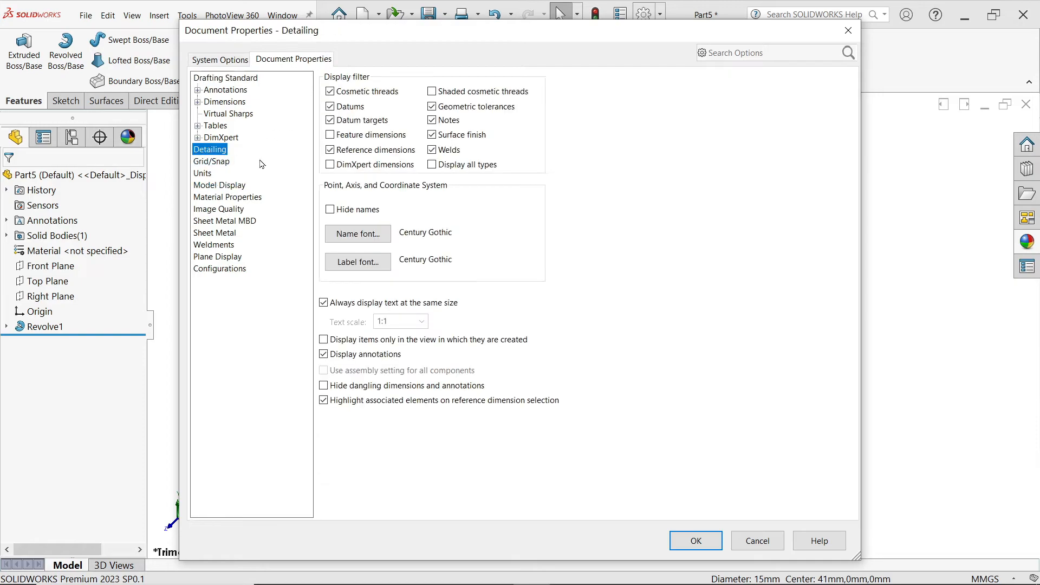
click(432, 91)
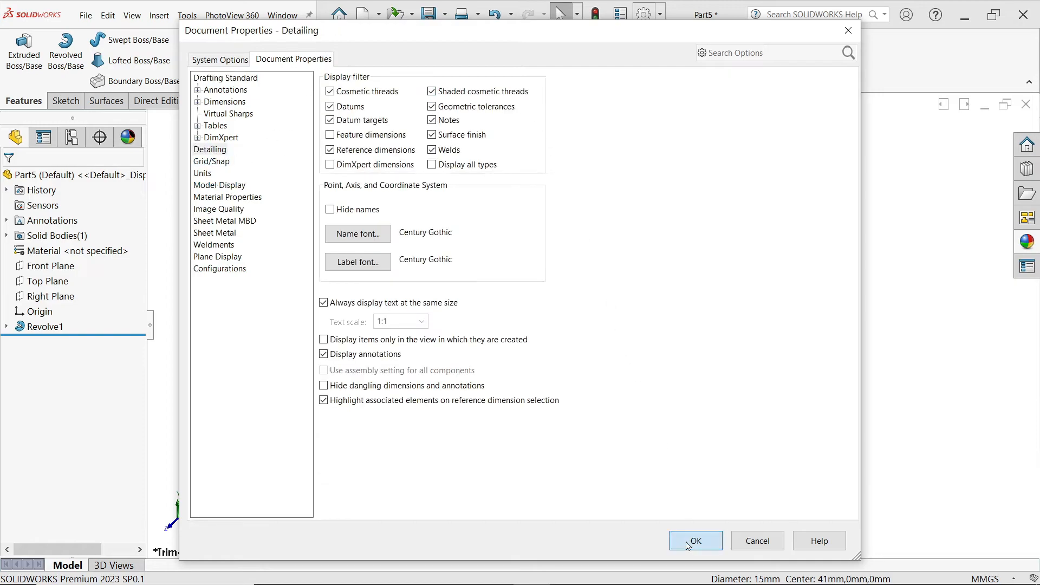
click(692, 539)
Step: Add a cosmetic thread to the left end's outer circular edge with a blind depth of 18-5 (13 mm)
click(163, 19)
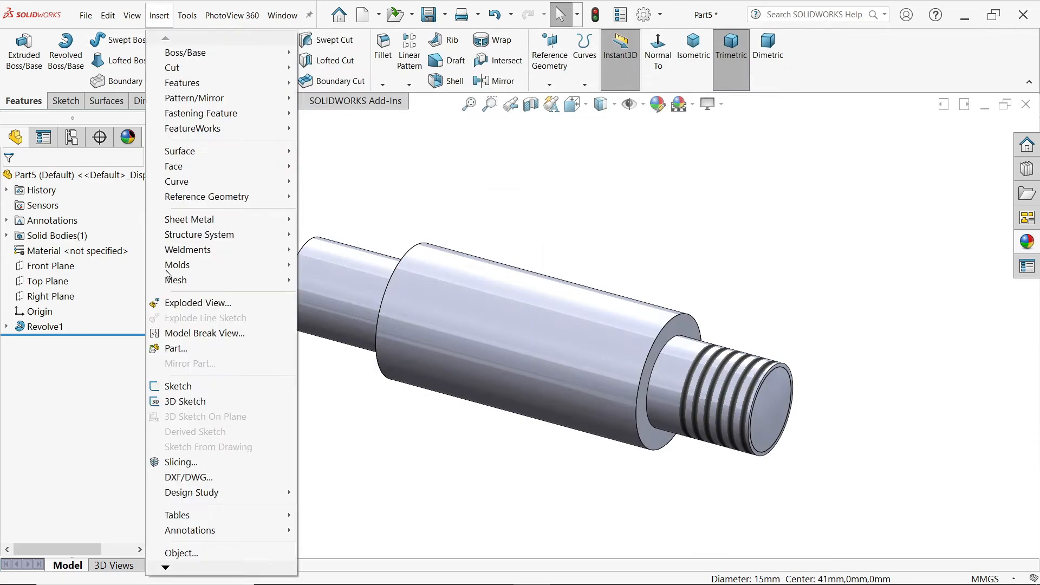
mouse_move(244, 530)
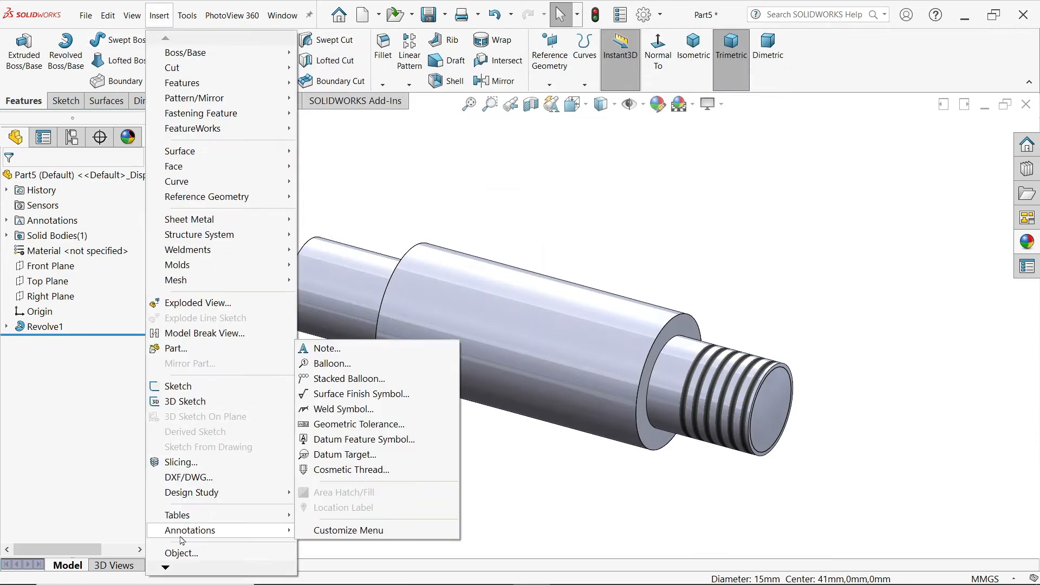
click(346, 470)
click(286, 297)
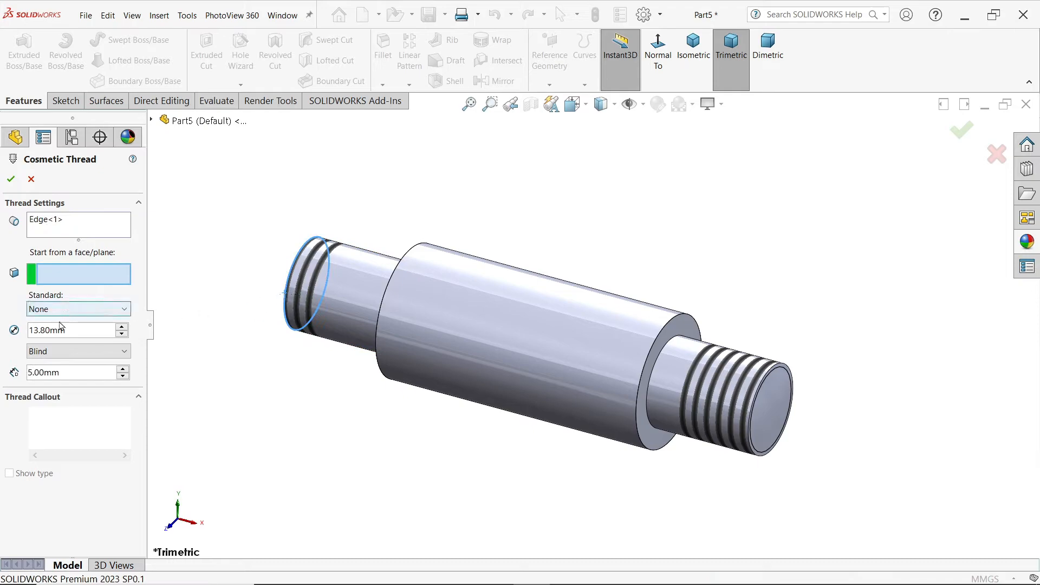
drag(77, 374, 23, 372)
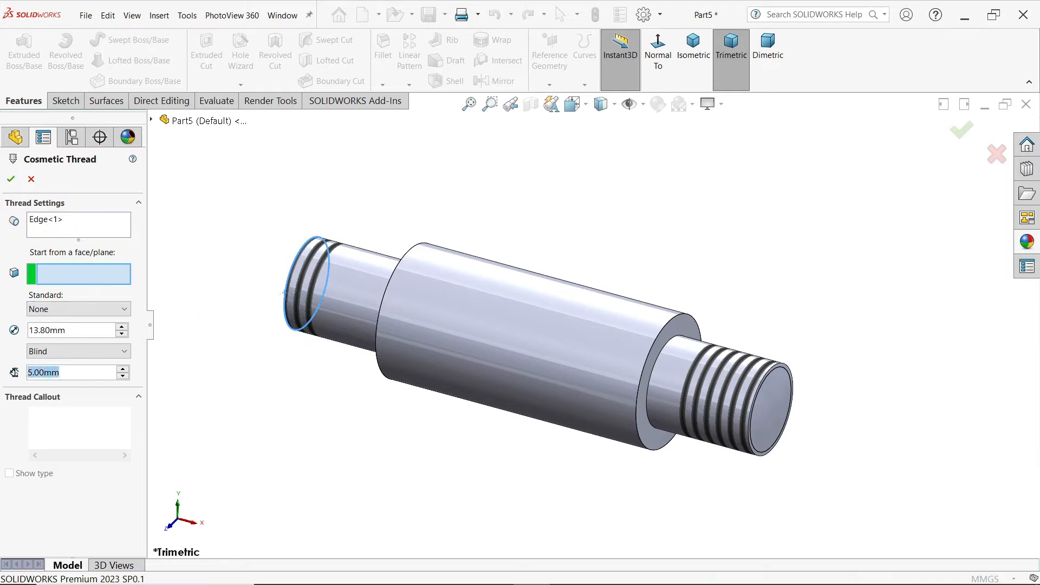
text(13)
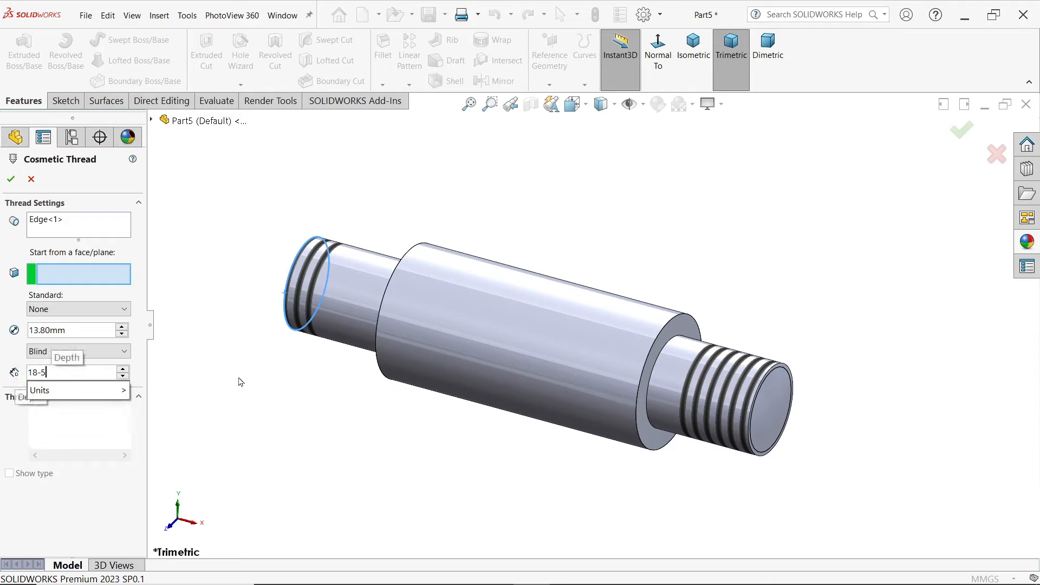
key(Return)
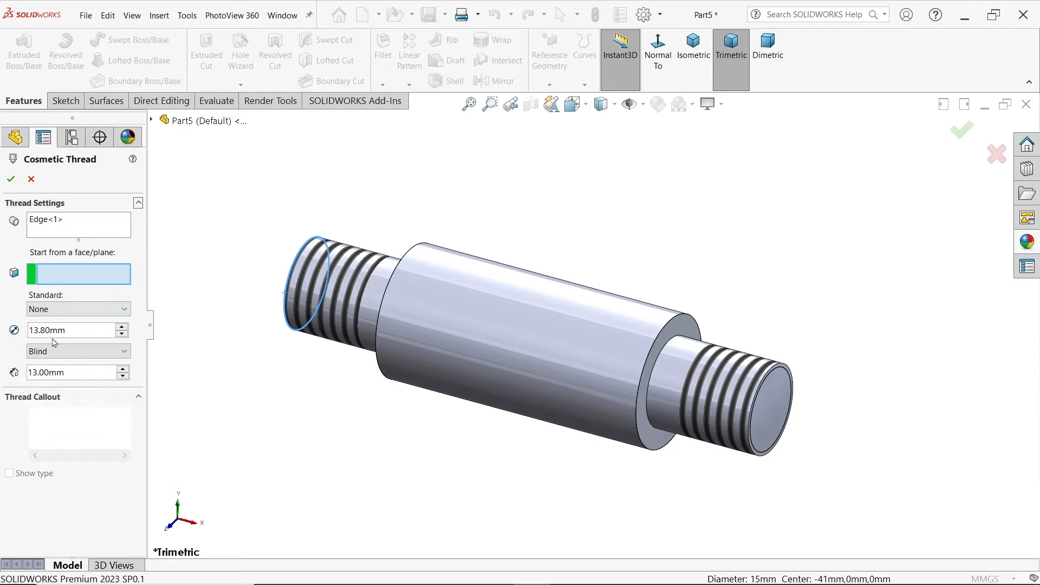
click(8, 181)
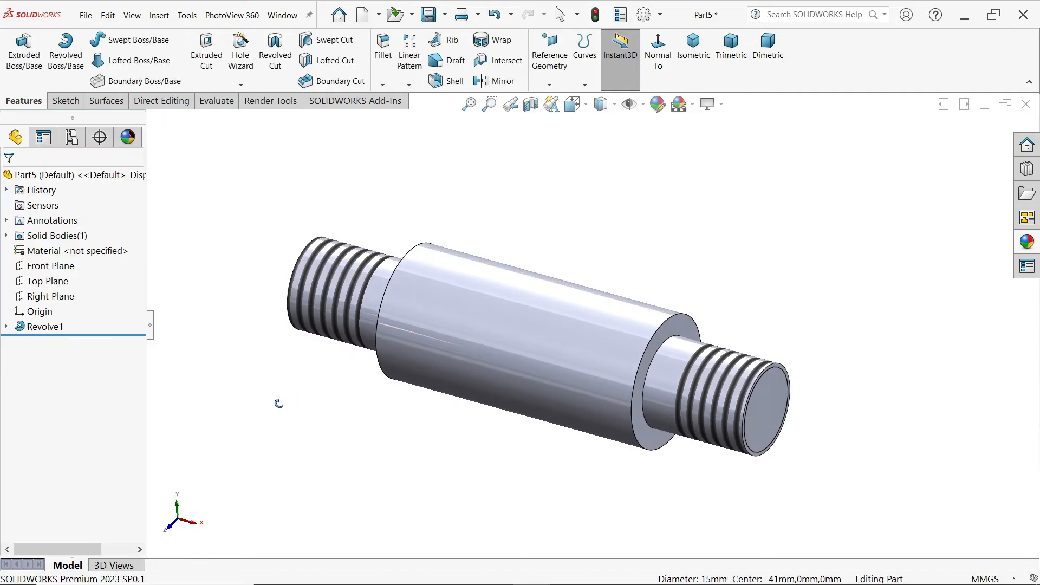
Step: Assign Plain Carbon Steel as the part's material
click(93, 251)
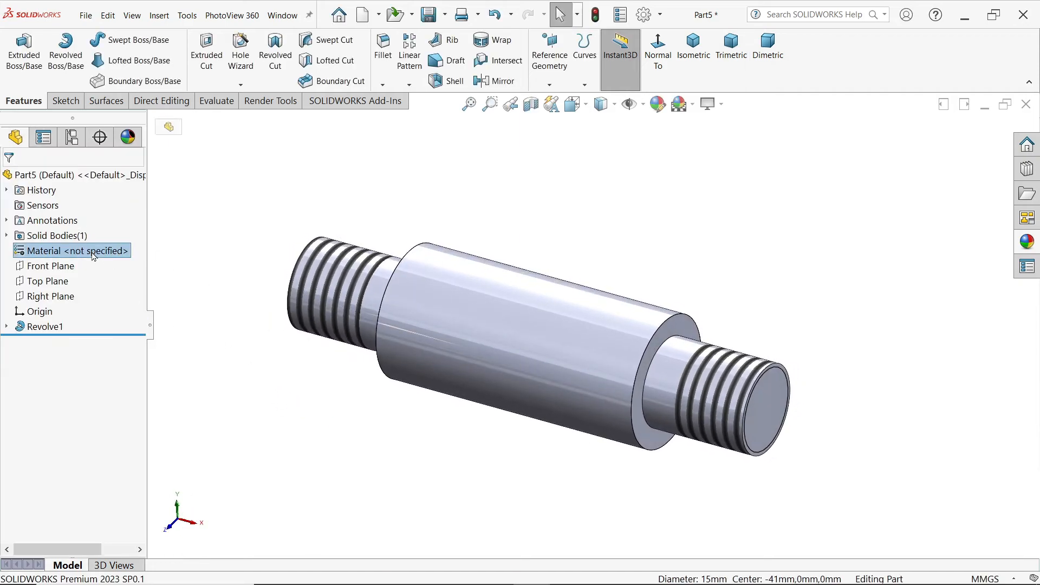
right_click(94, 253)
click(151, 304)
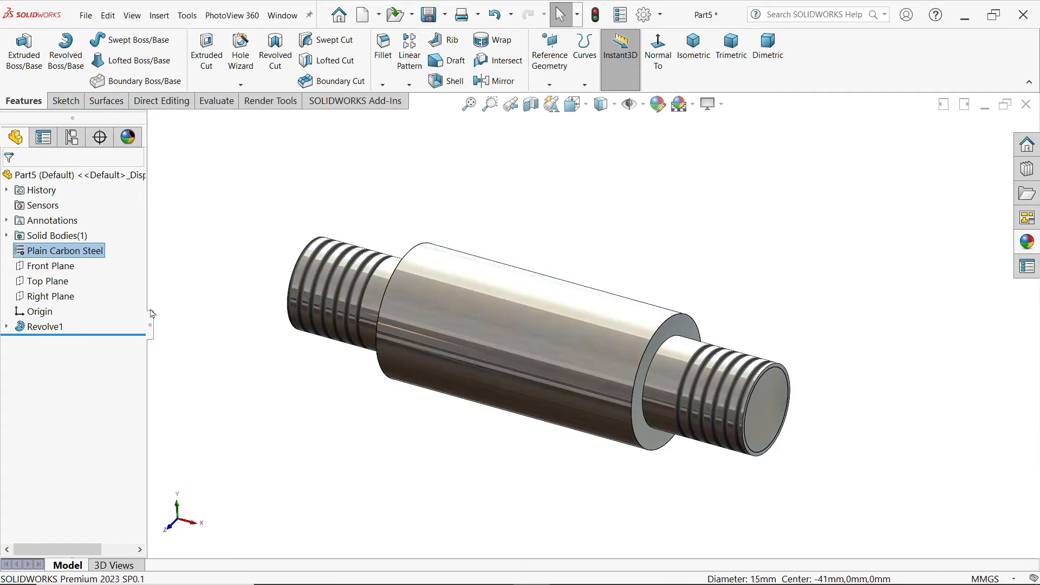
Step: Apply a light cyan color appearance to the whole part and save it as Plate Spacer in the CRANE HOOK DRAWING folder
click(1027, 242)
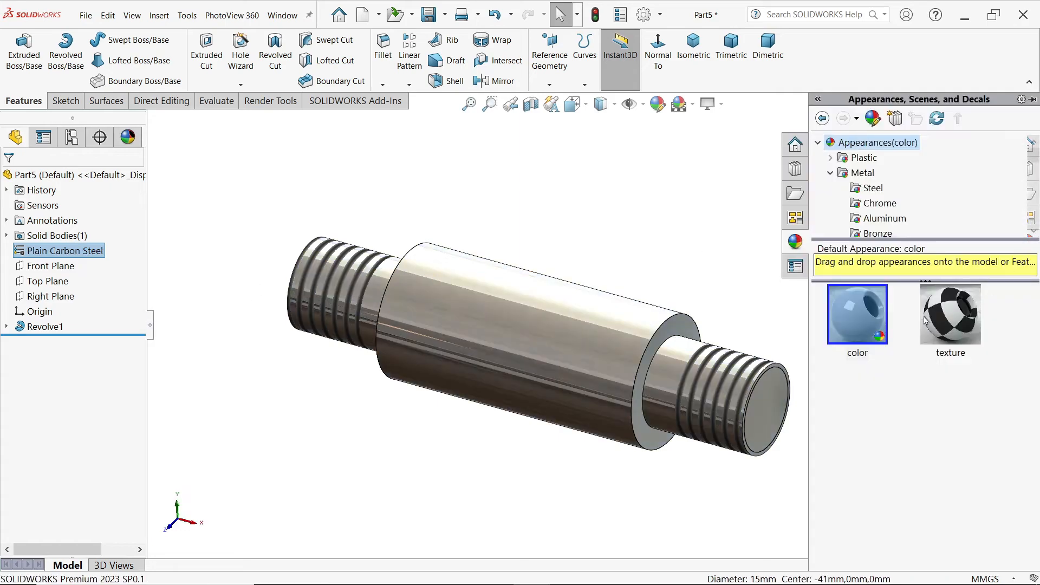
click(866, 315)
double_click(869, 304)
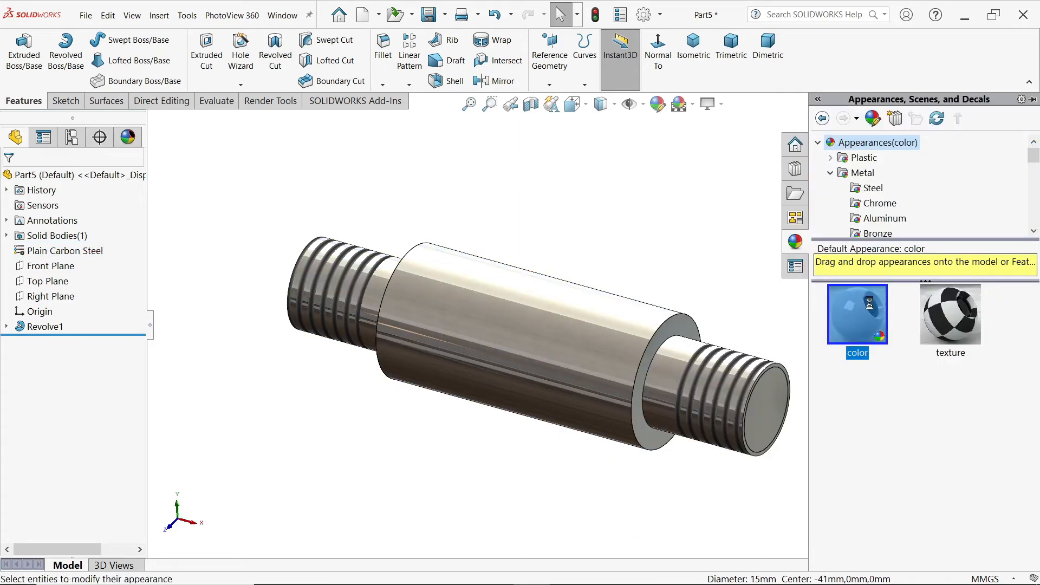
click(657, 106)
click(74, 475)
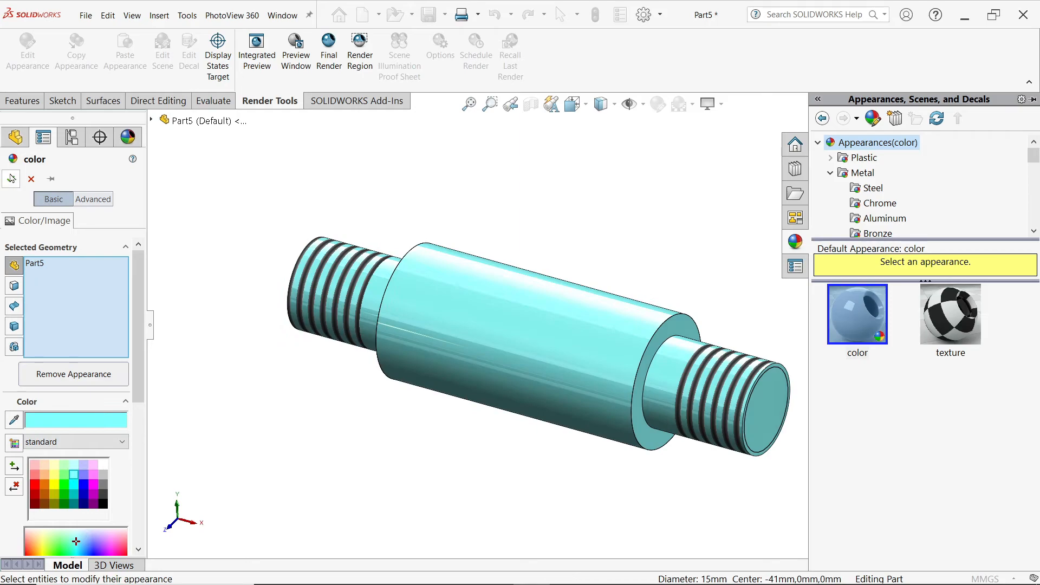
click(11, 178)
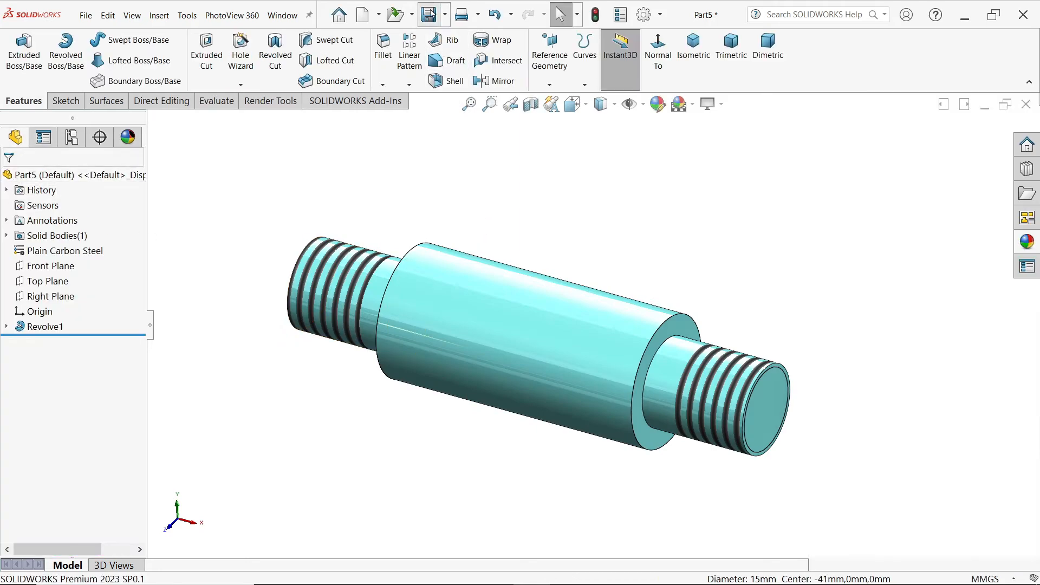
click(430, 14)
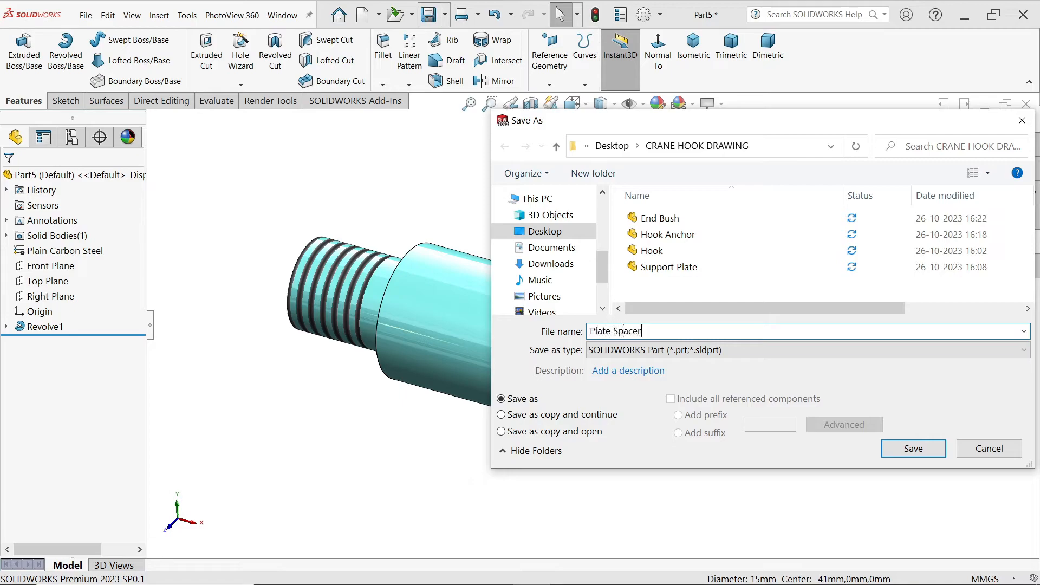
click(929, 452)
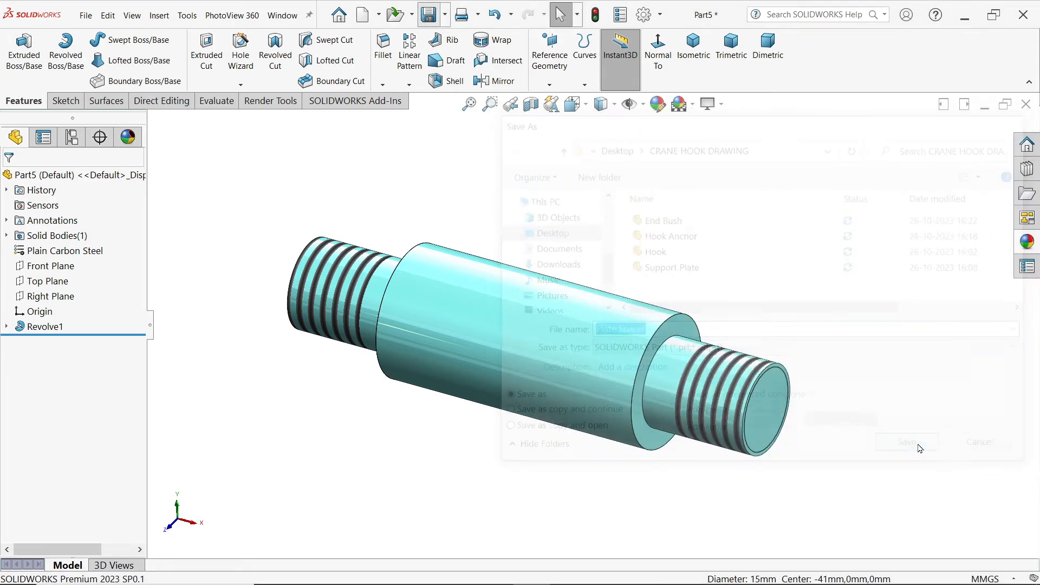
Step: Check the Bush dimensions in the crane hook reference image and select the Front Plane of a new part for sketching
key(alt+Tab)
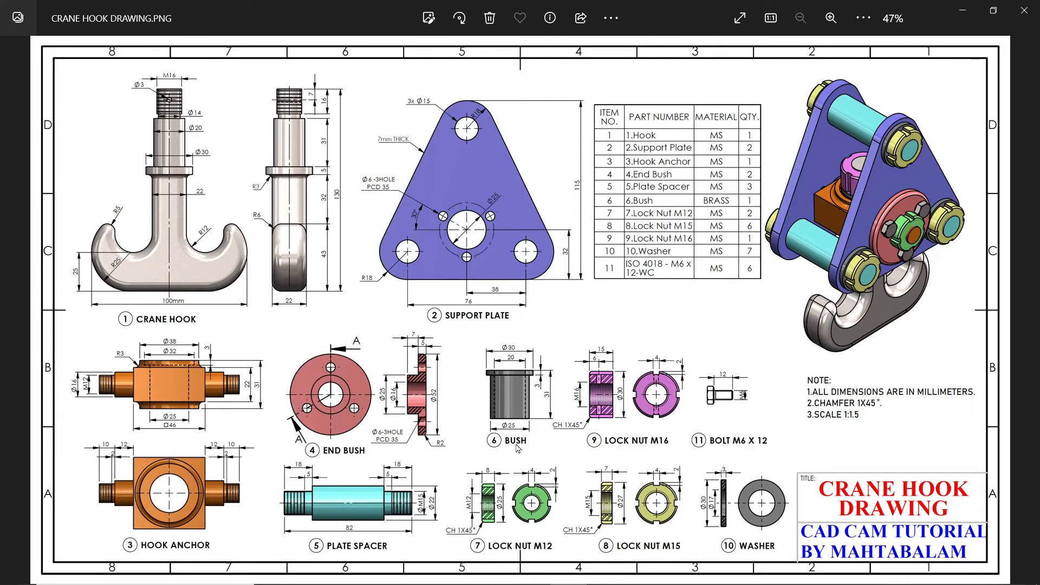
scroll(517, 448, up, 3)
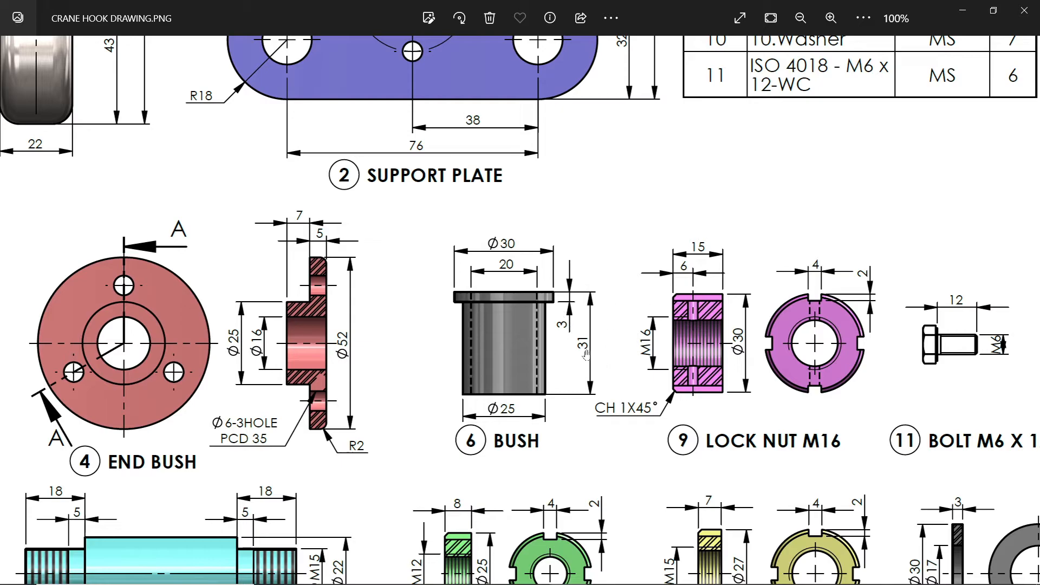
click(962, 10)
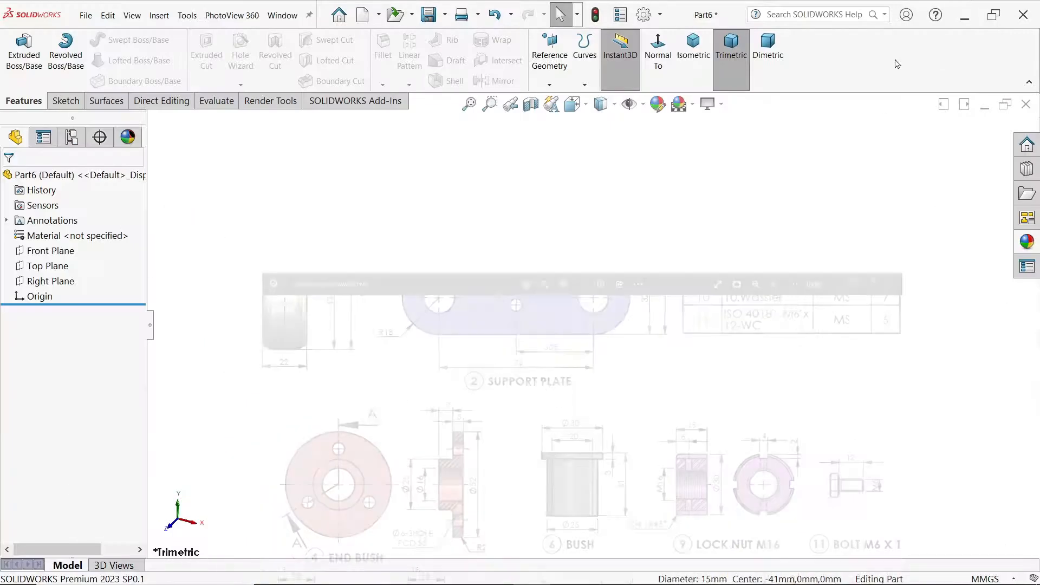
click(51, 252)
click(74, 237)
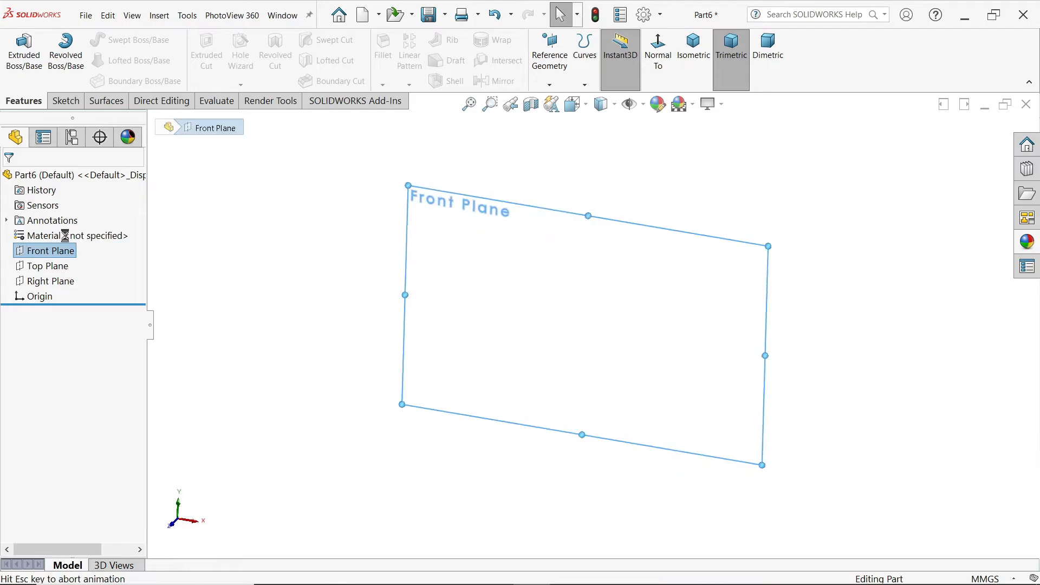
Step: Sketch a closed inverted-L line profile beside the origin, about 18 mm wide and 68 mm tall, with its flange pointing outward
click(88, 42)
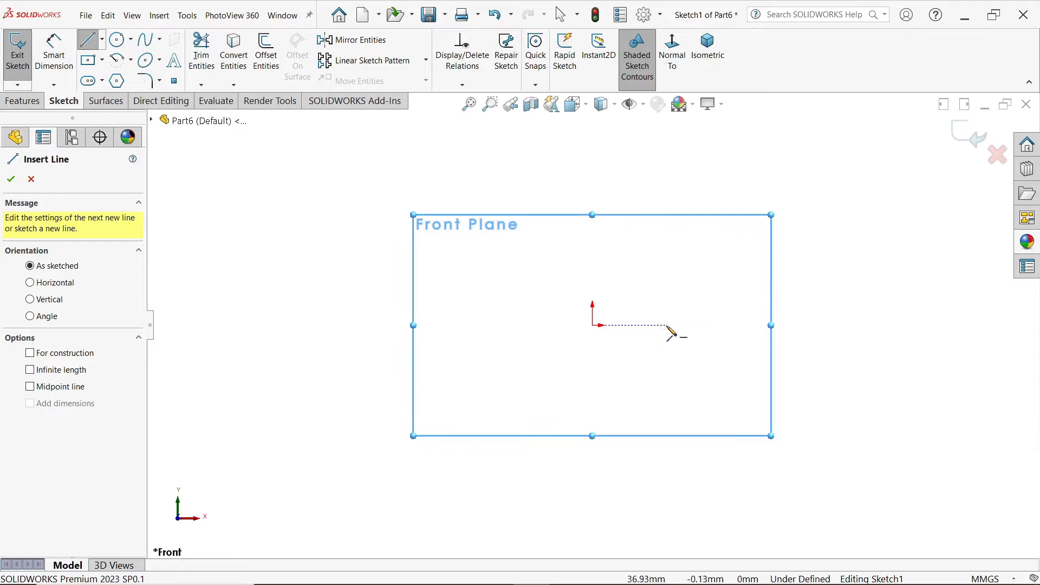
click(666, 325)
click(666, 461)
click(683, 461)
click(684, 338)
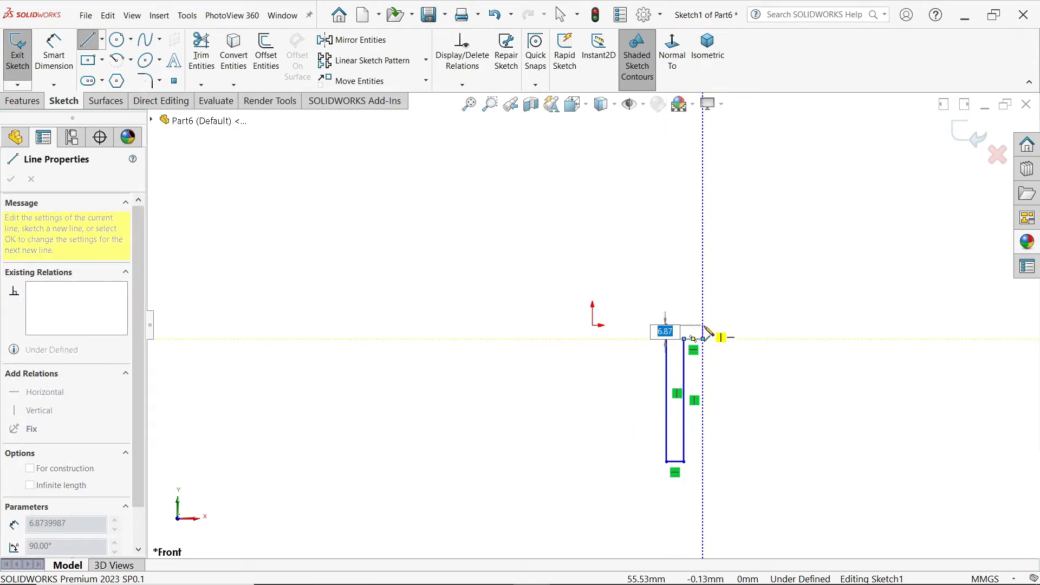
click(703, 325)
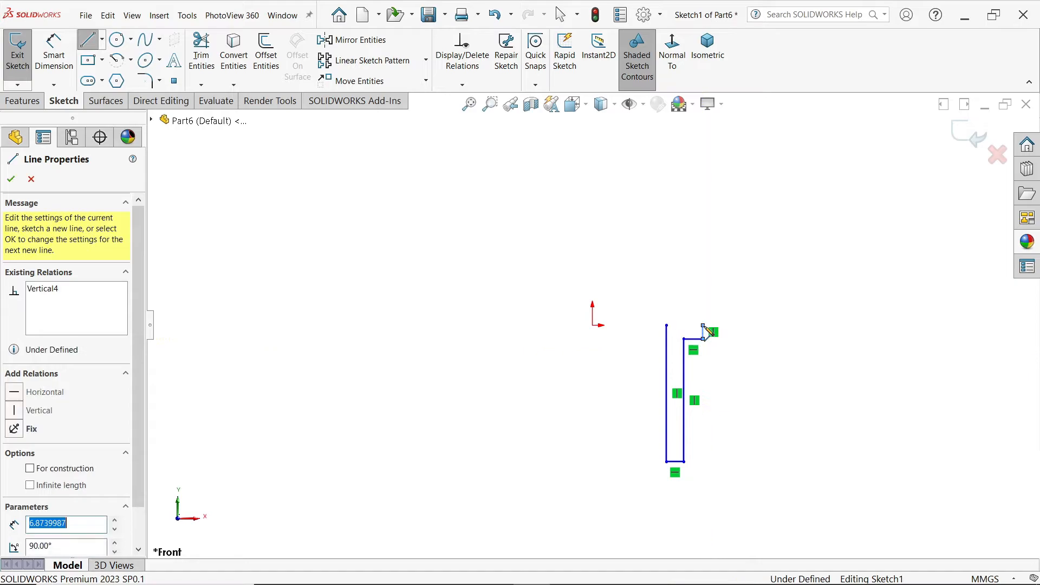
click(666, 325)
right_click(704, 196)
click(715, 204)
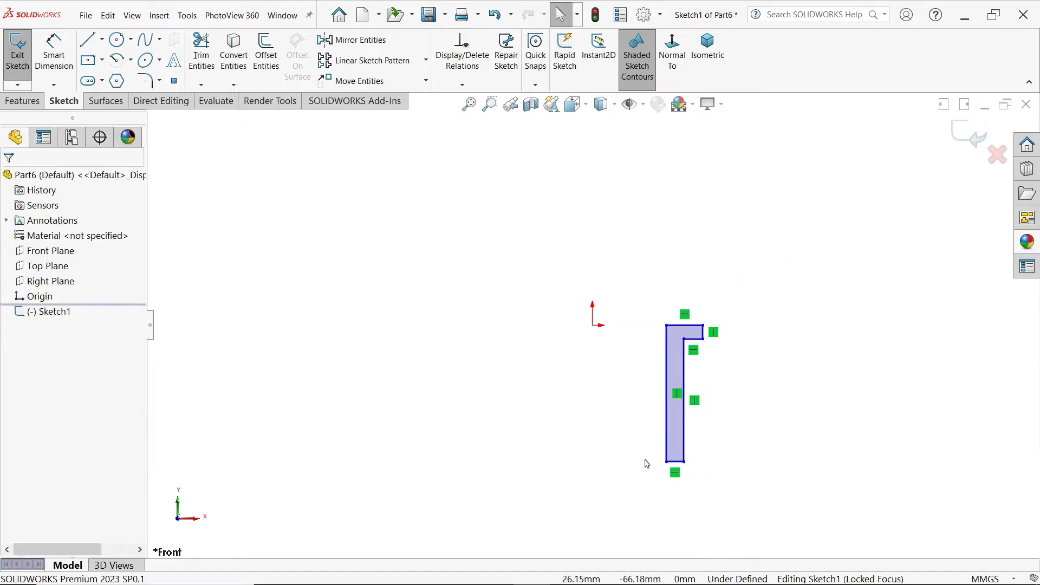
Step: Draw a vertical centerline about 66 mm long downward from the origin
scroll(645, 455, down, 1)
click(101, 39)
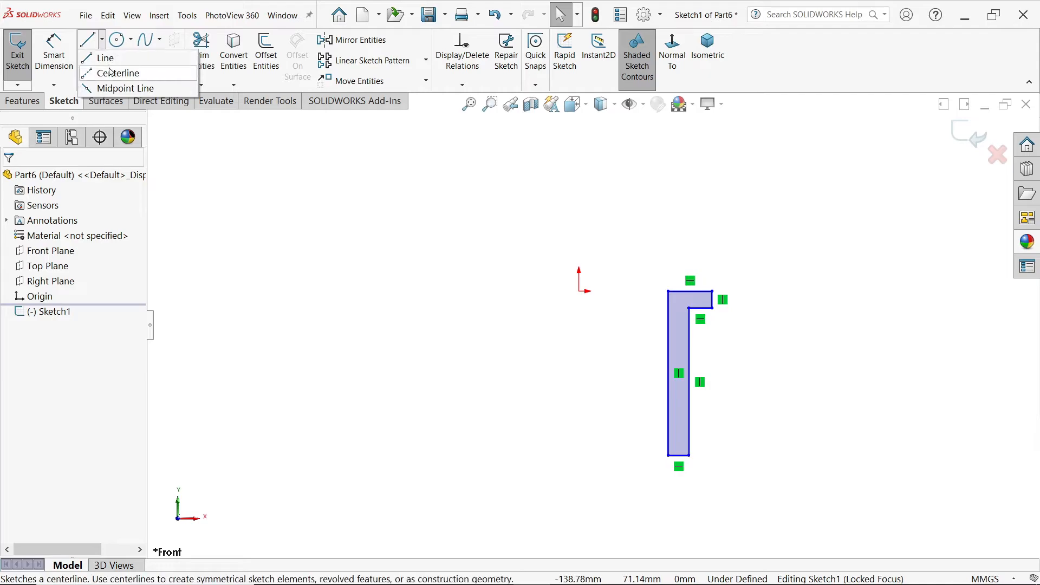
click(111, 76)
click(579, 291)
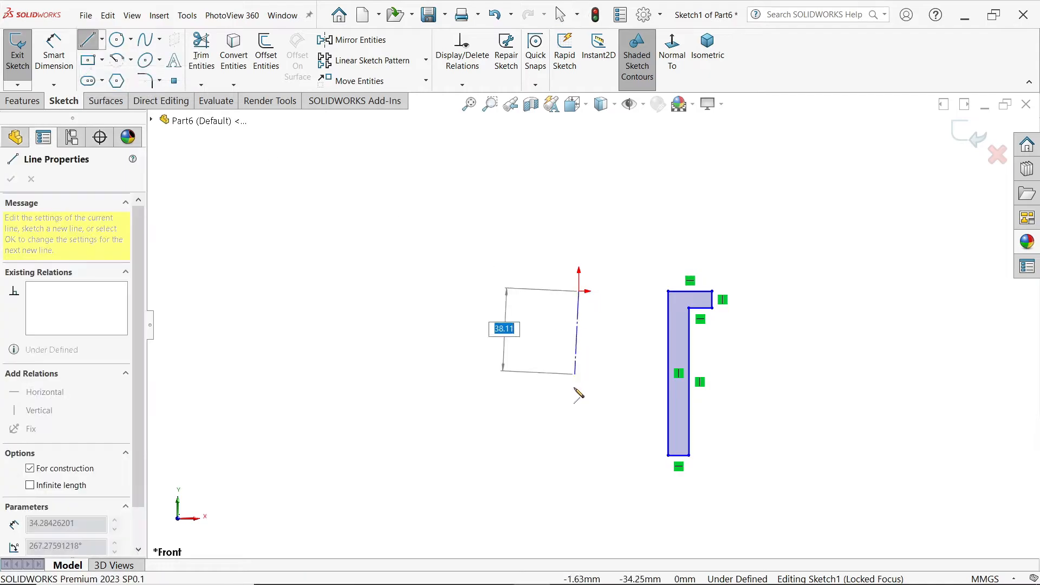
click(579, 451)
right_click(608, 366)
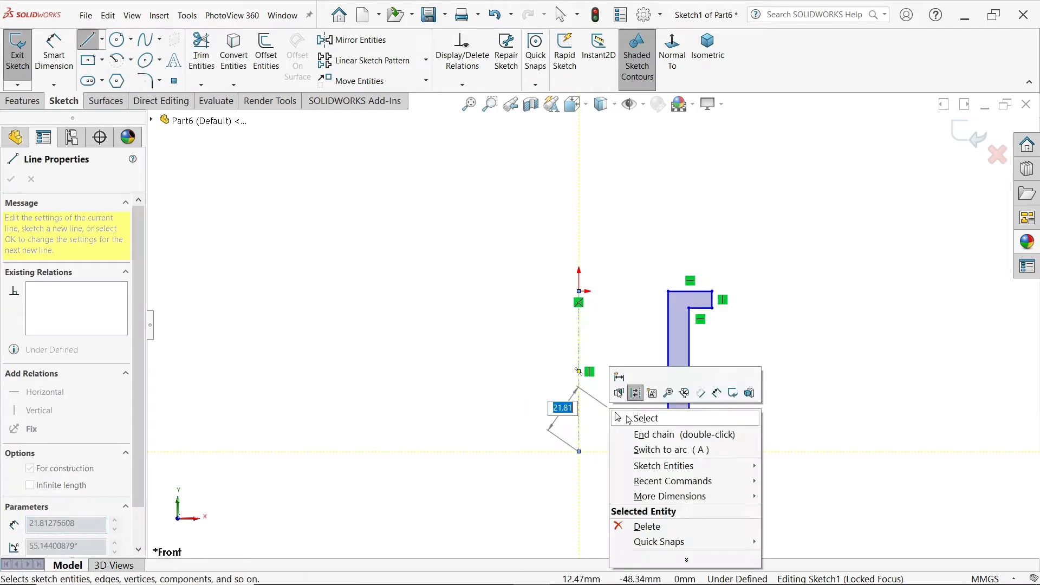
click(629, 420)
Step: Dimension the profile's long outer vertical edge about the centerline as a 25 mm diameter
click(52, 57)
scroll(529, 341, up, 2)
scroll(557, 393, down, 2)
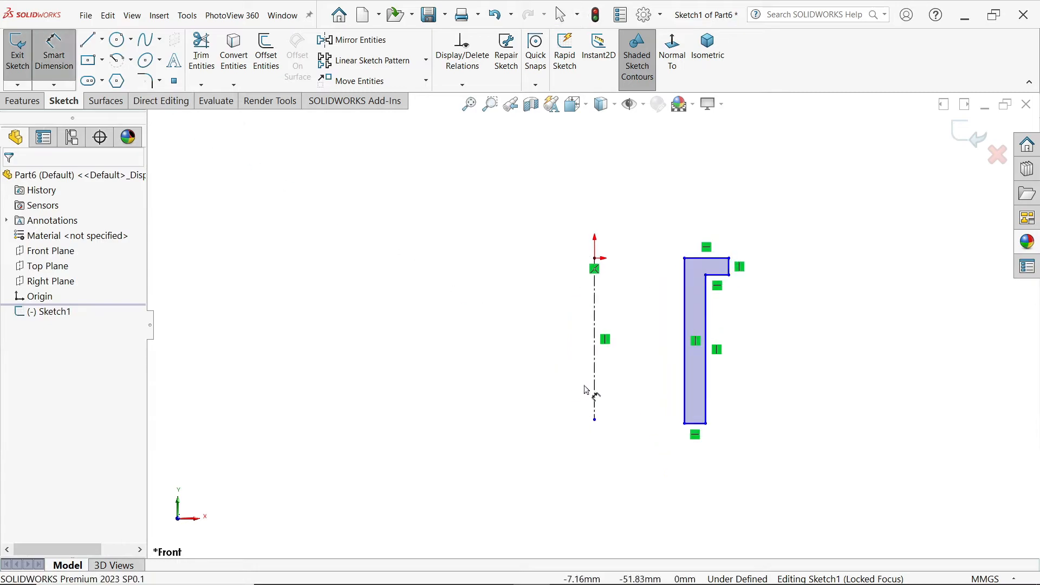
click(704, 414)
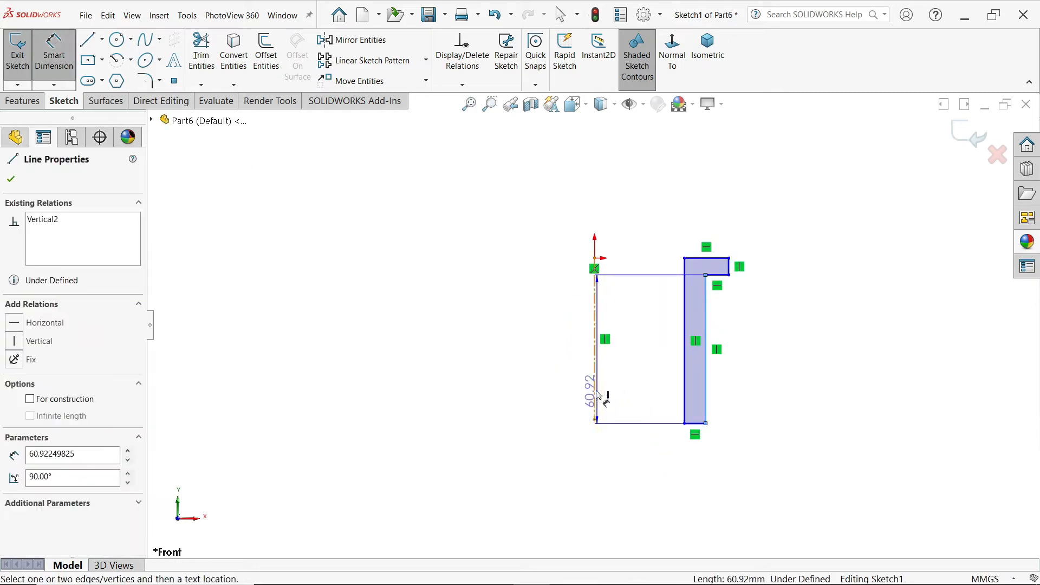
click(595, 394)
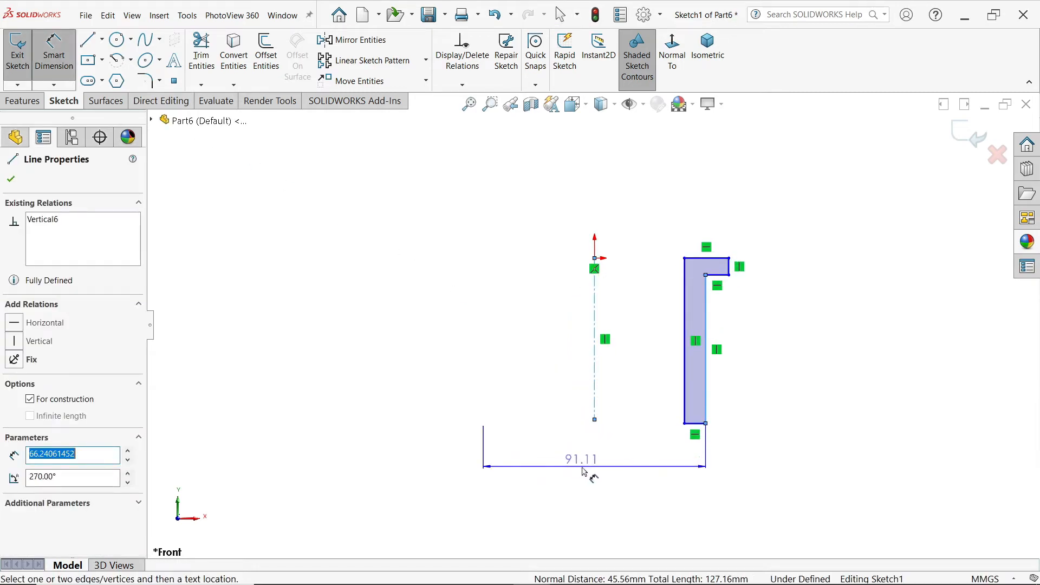
click(584, 472)
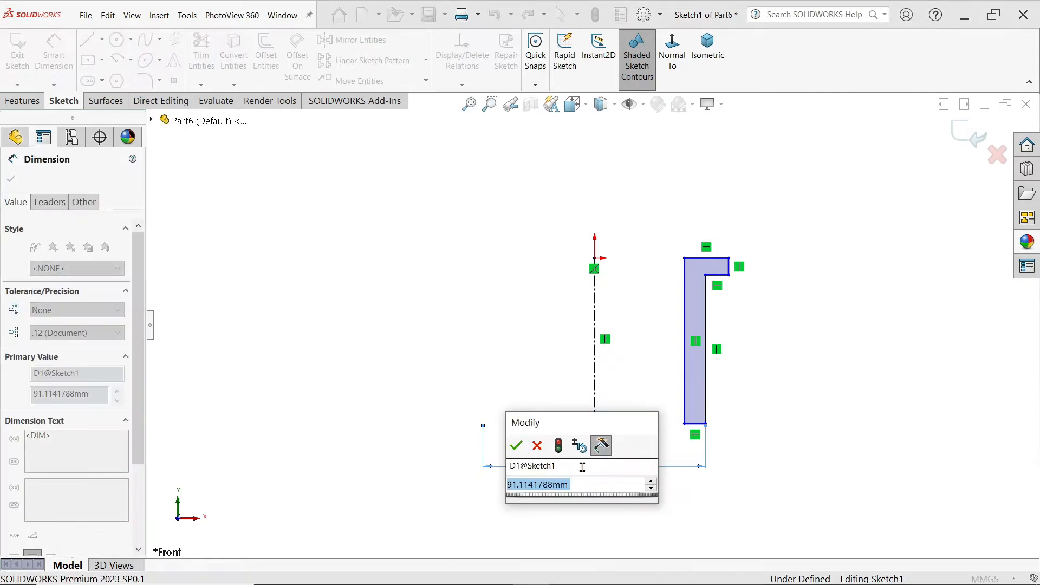
text(25)
key(Return)
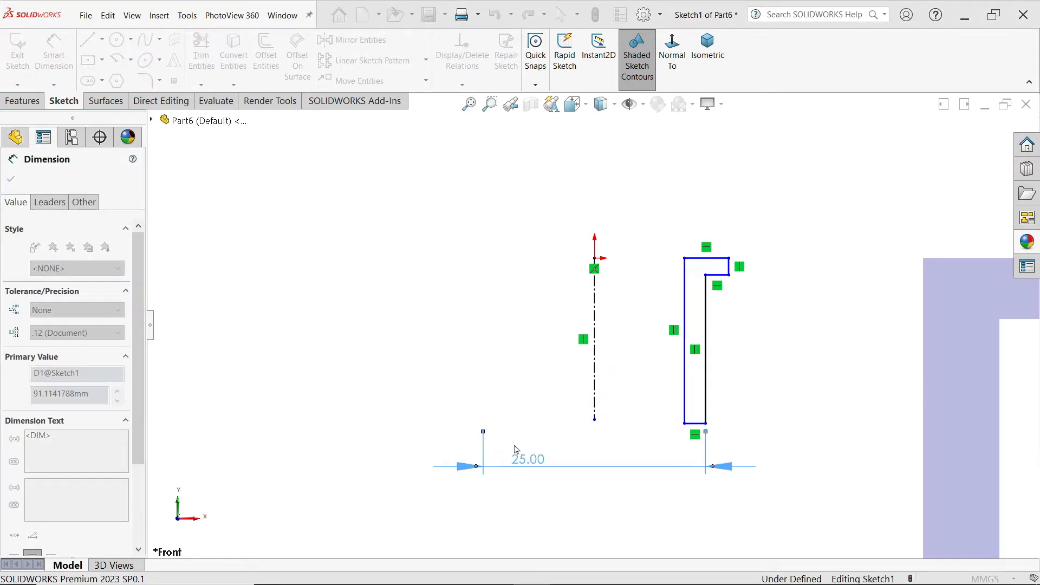
Step: Dimension the profile's inner vertical edge about the centerline as a 20 mm diameter
click(685, 414)
click(631, 433)
click(634, 438)
text(20)
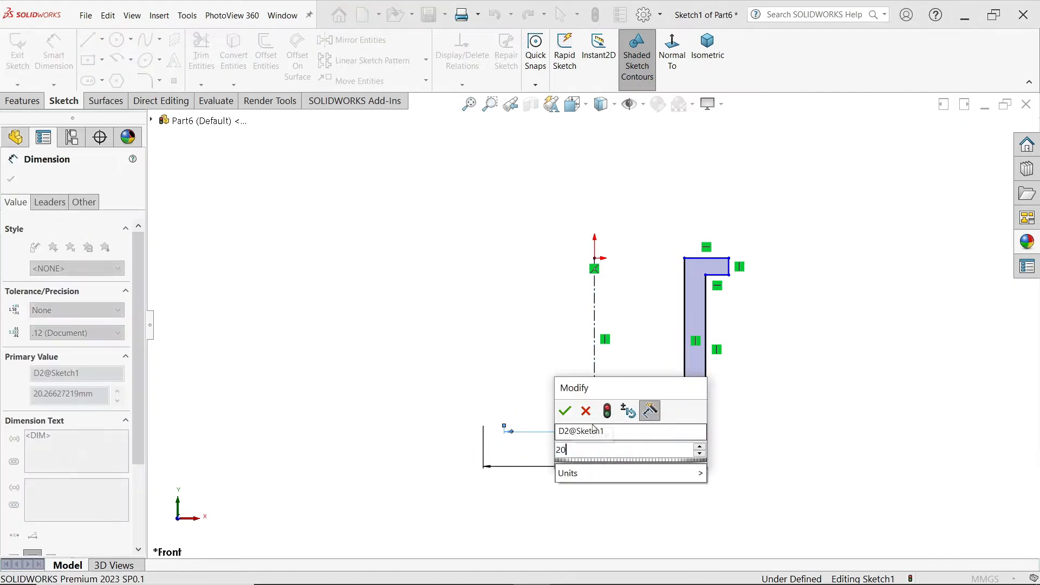
click(567, 413)
Step: Dimension the flange's outer edge about the centerline as a 30 mm diameter
click(729, 267)
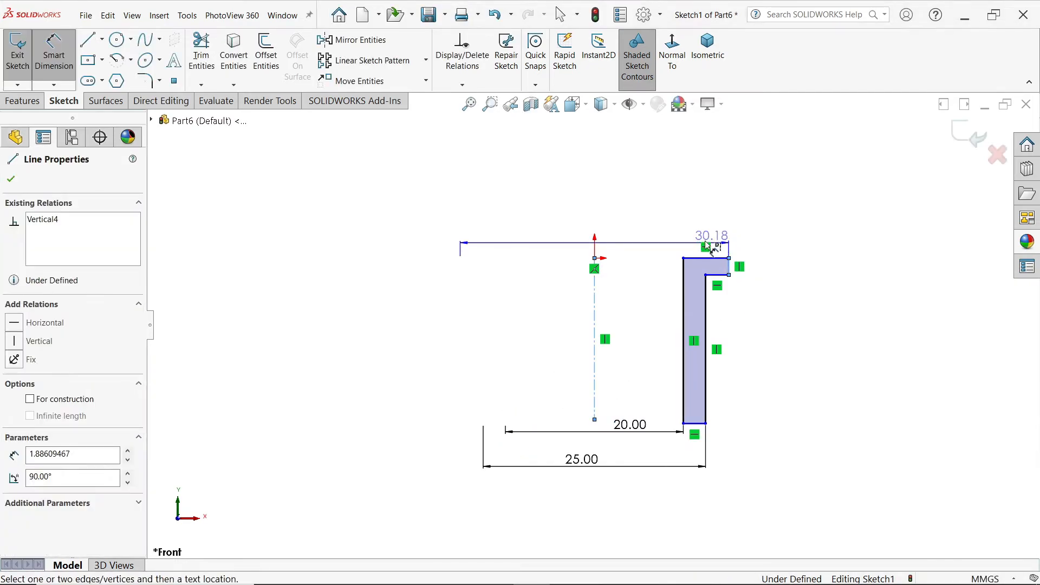
click(645, 213)
text(30)
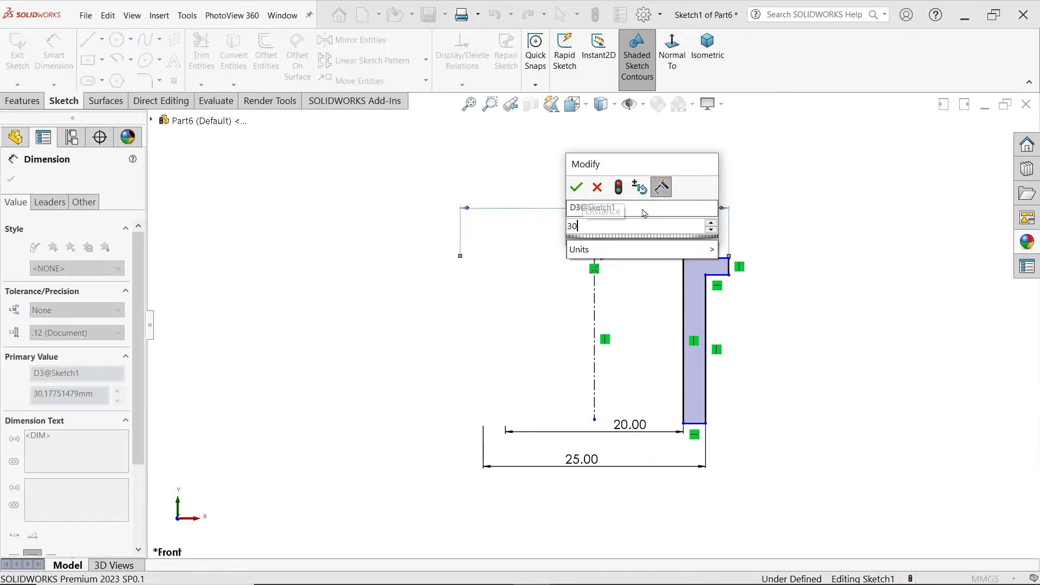
key(Return)
Step: Set the flange thickness to 3 mm with a dimension on its short outer edge
scroll(723, 268, down, 3)
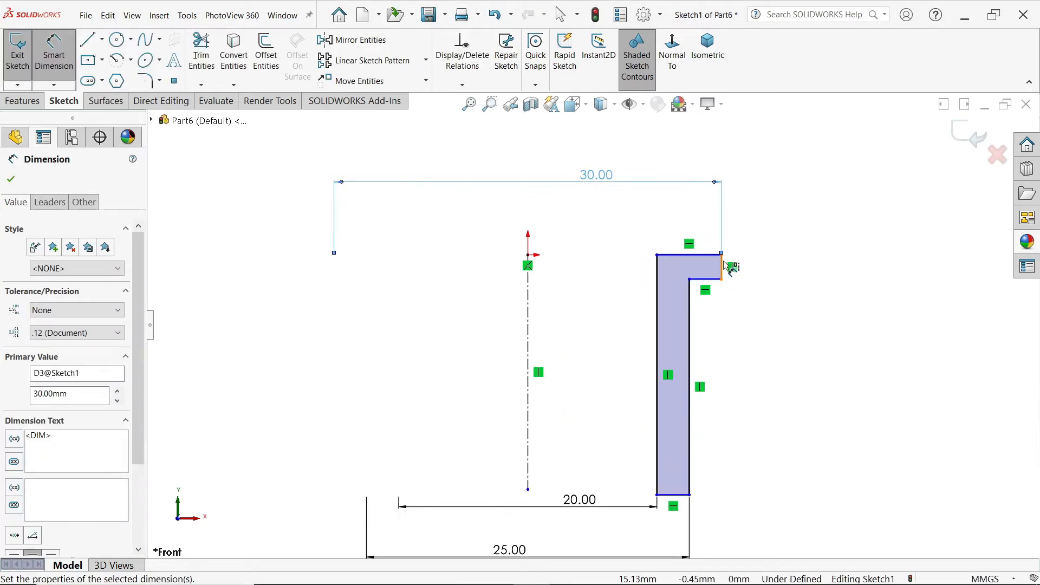
click(724, 269)
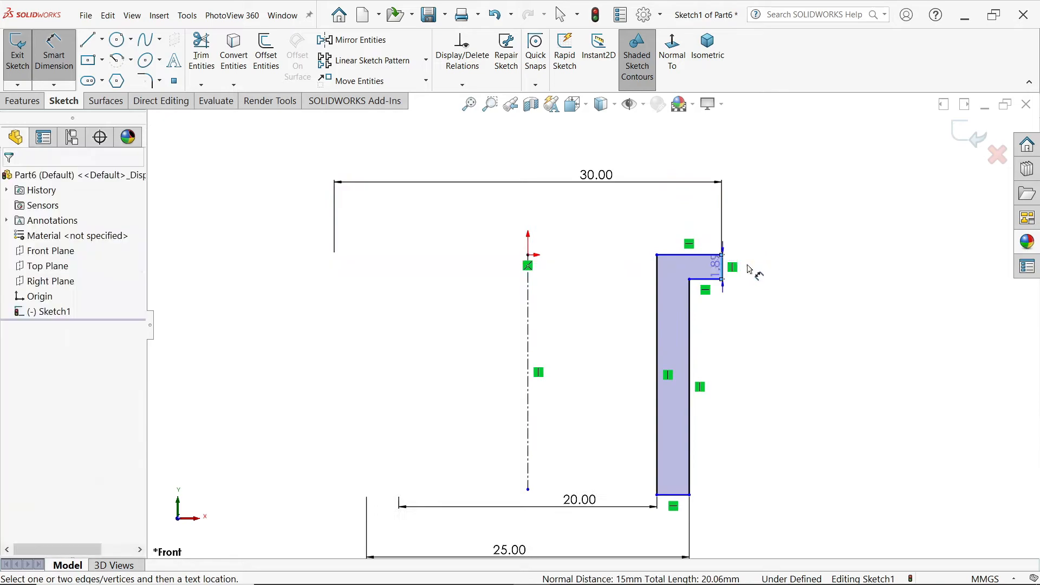
click(777, 277)
text(3)
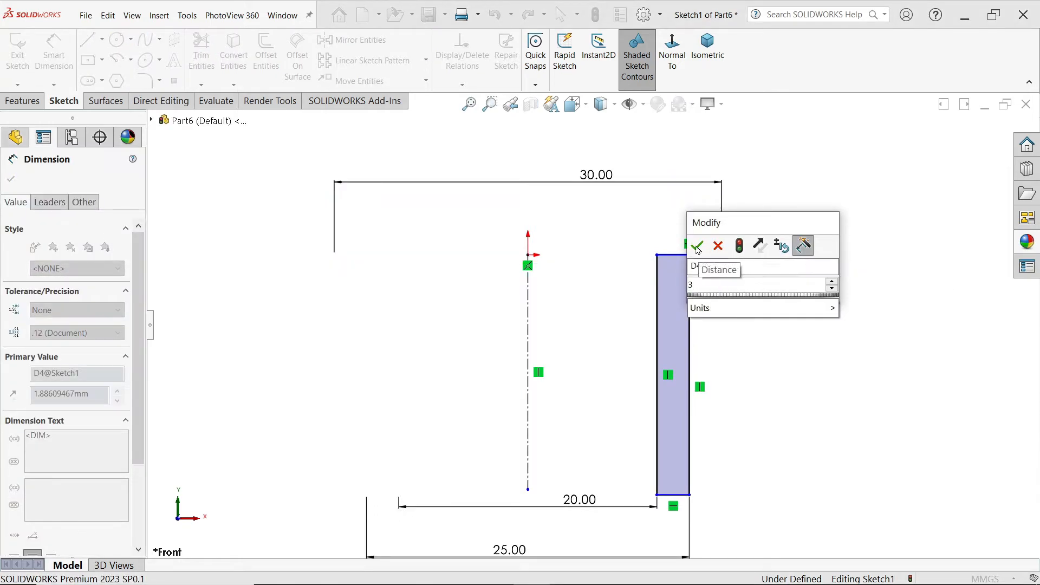
key(Return)
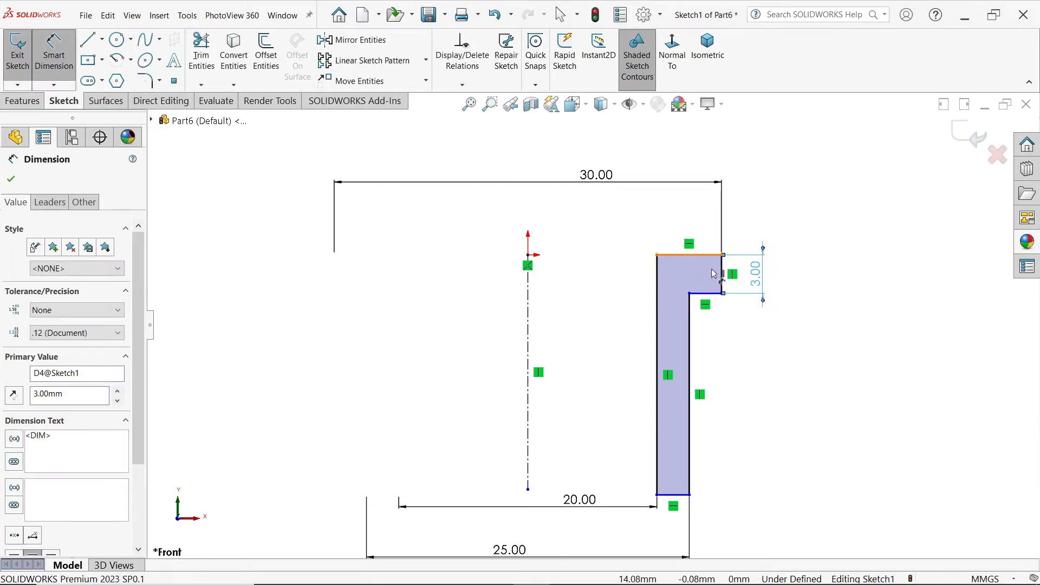
Step: Dimension the overall height between the profile's top and bottom edges as 31 mm
click(711, 255)
click(674, 494)
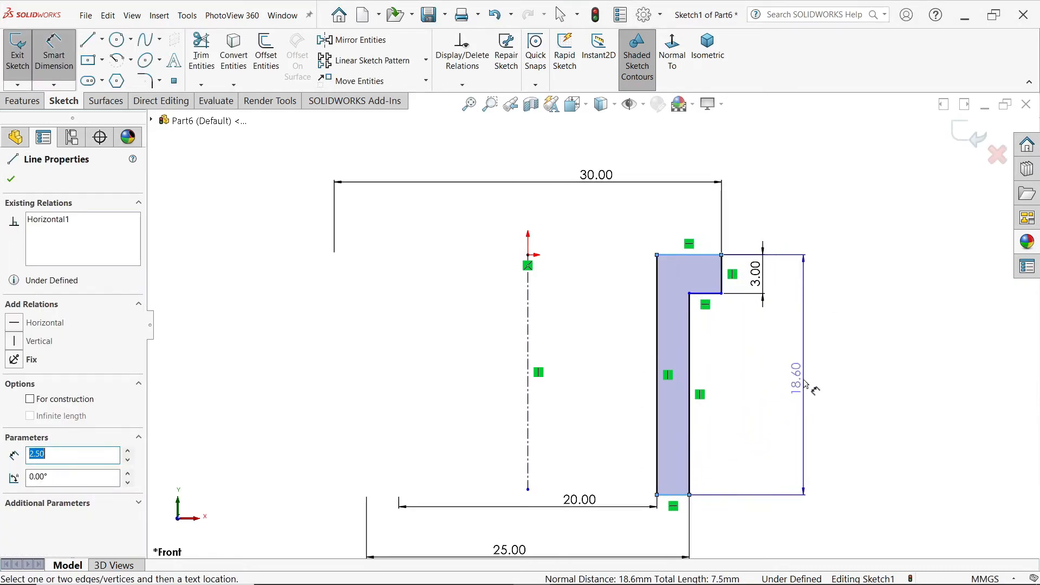
click(804, 381)
text(31)
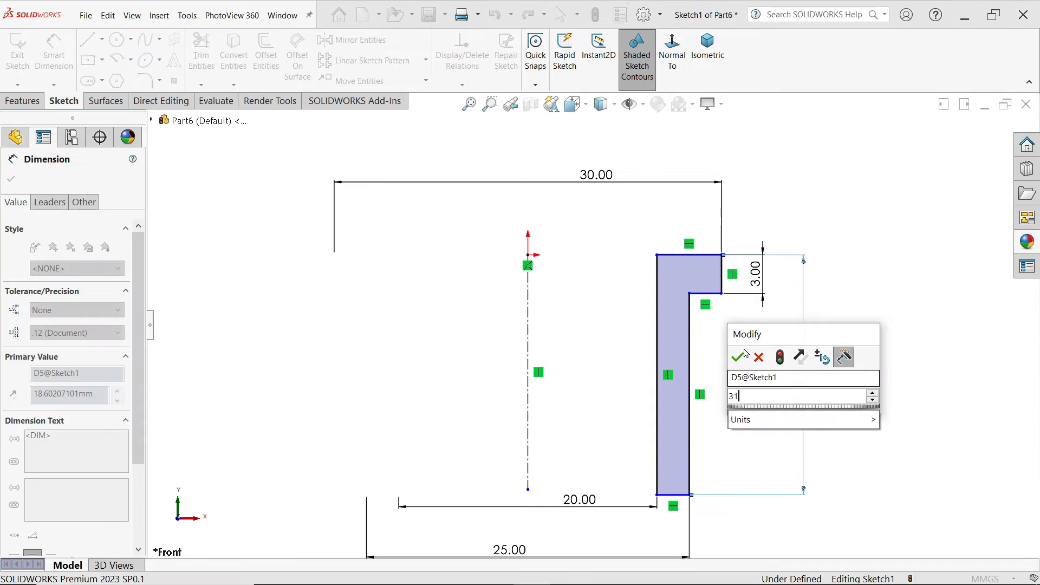
click(737, 357)
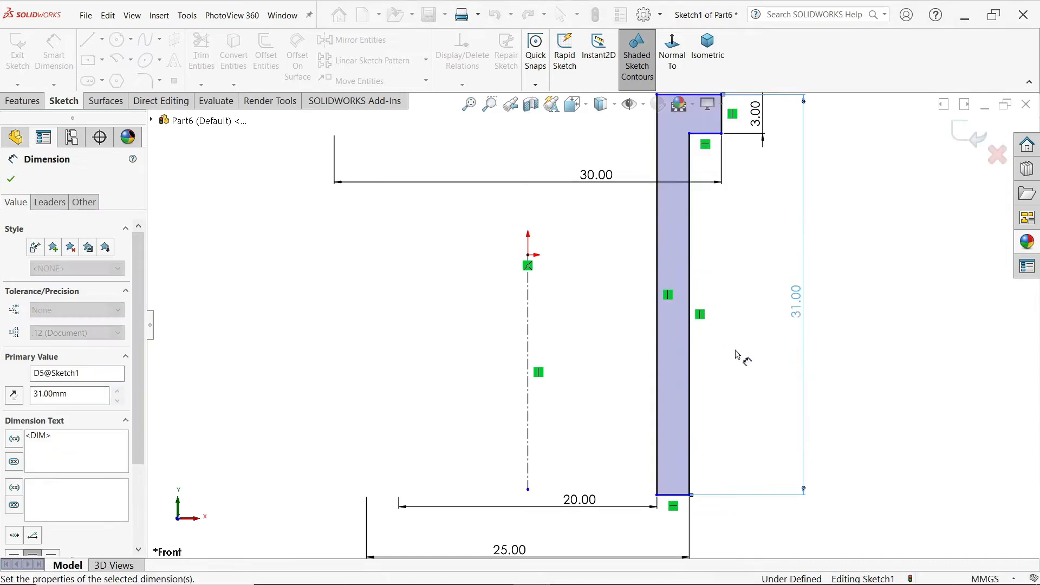
click(12, 181)
Step: Make the profile's top edge coincident with the origin using a sketch relation
key(f)
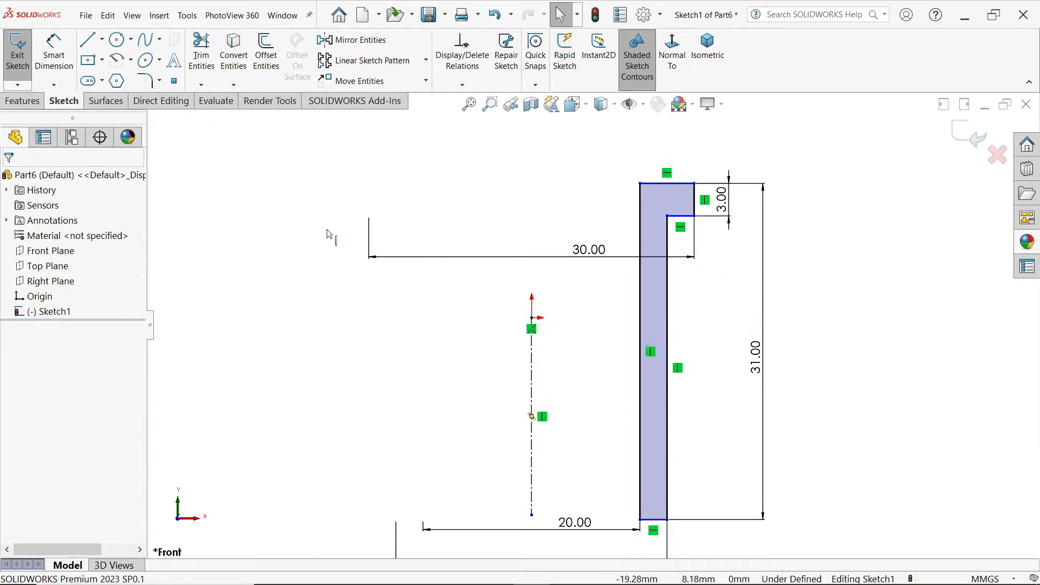
click(538, 319)
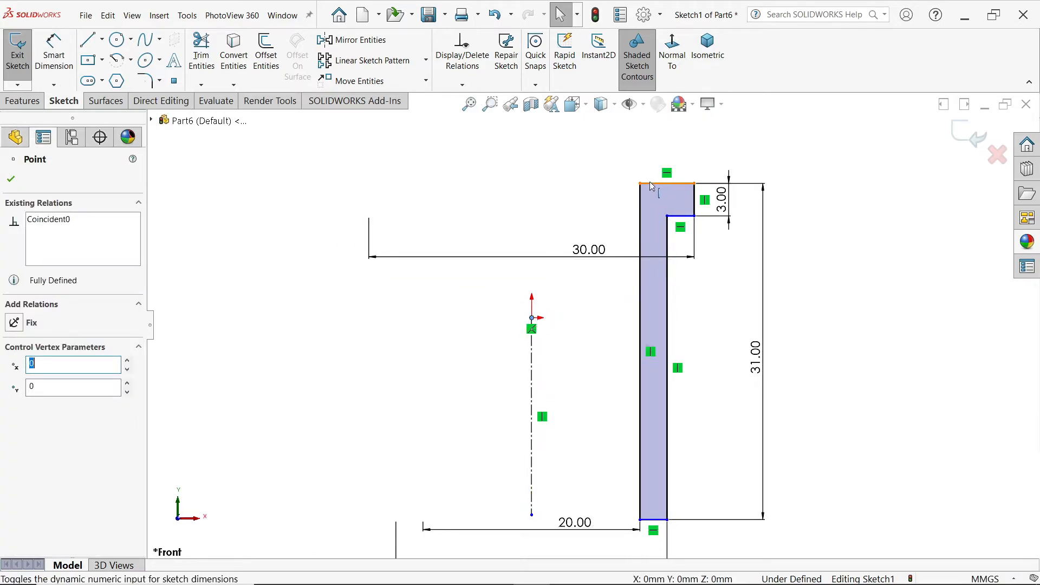
ctrl+click(654, 185)
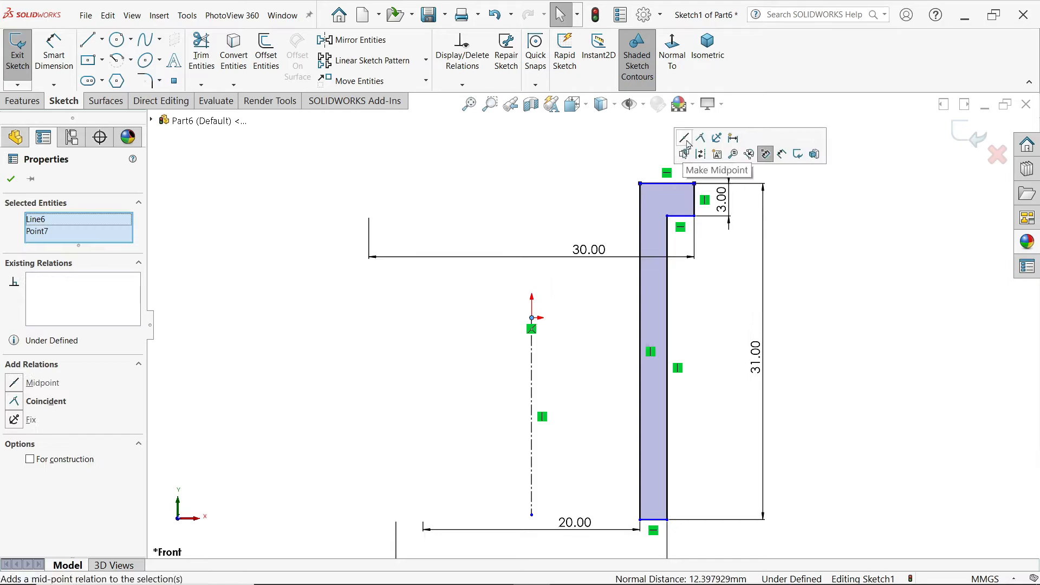
click(701, 139)
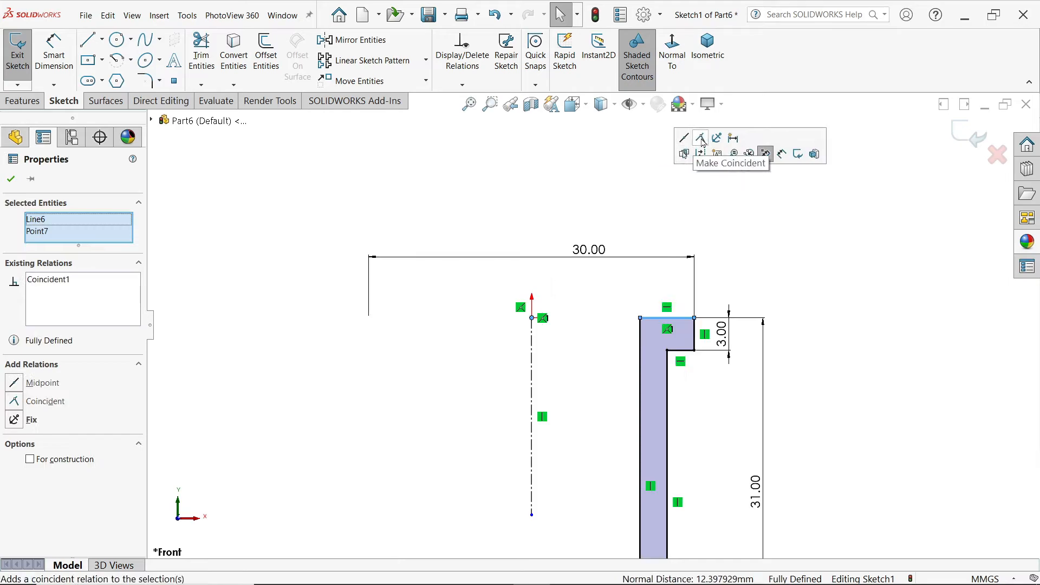
click(818, 253)
scroll(725, 336, up, 6)
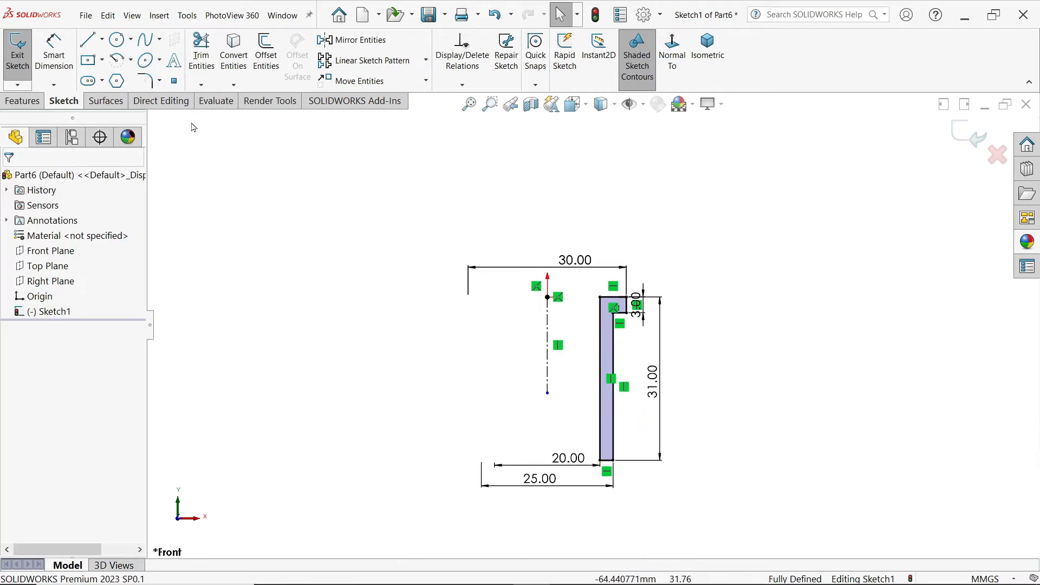
Step: Start a revolved boss of the profile about the vertical centerline with a blind angle of 180 degrees
click(22, 100)
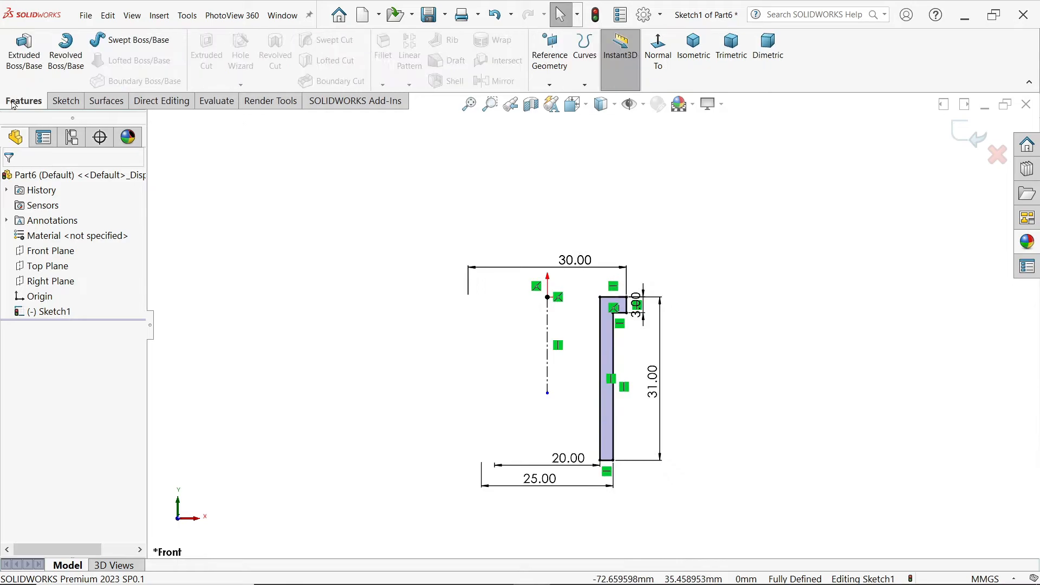
click(66, 73)
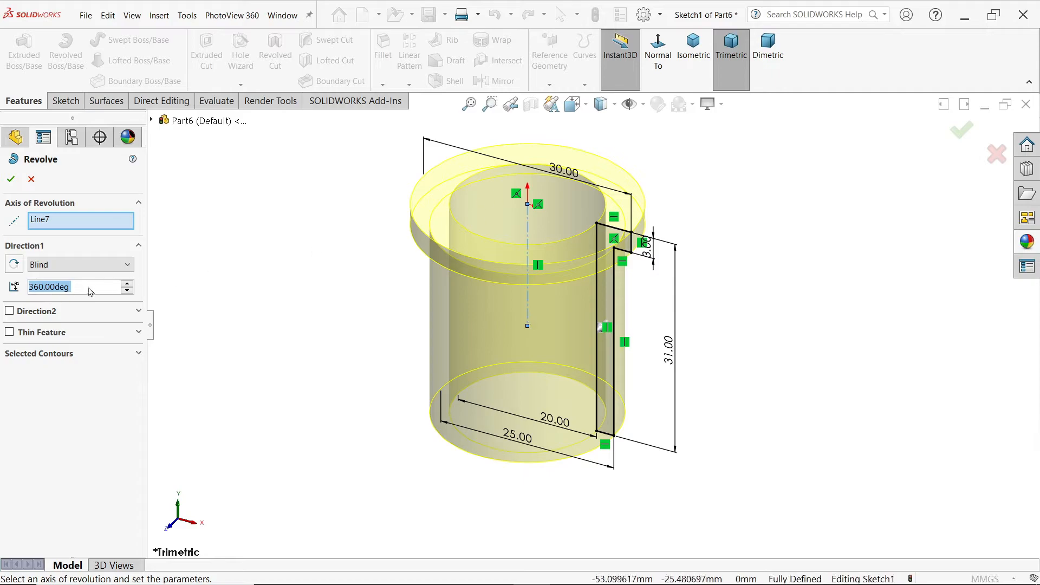
text(180)
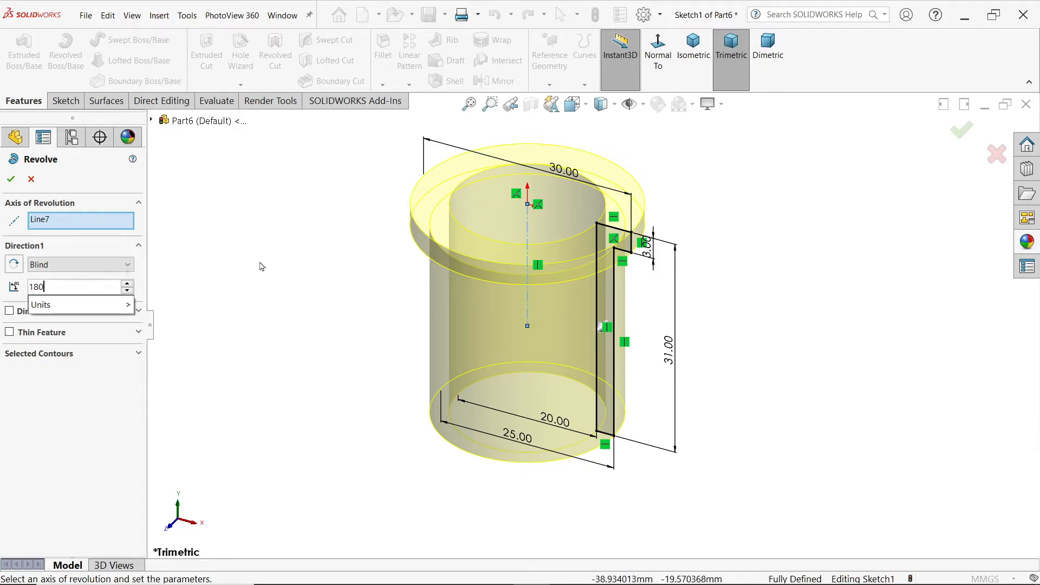
key(Return)
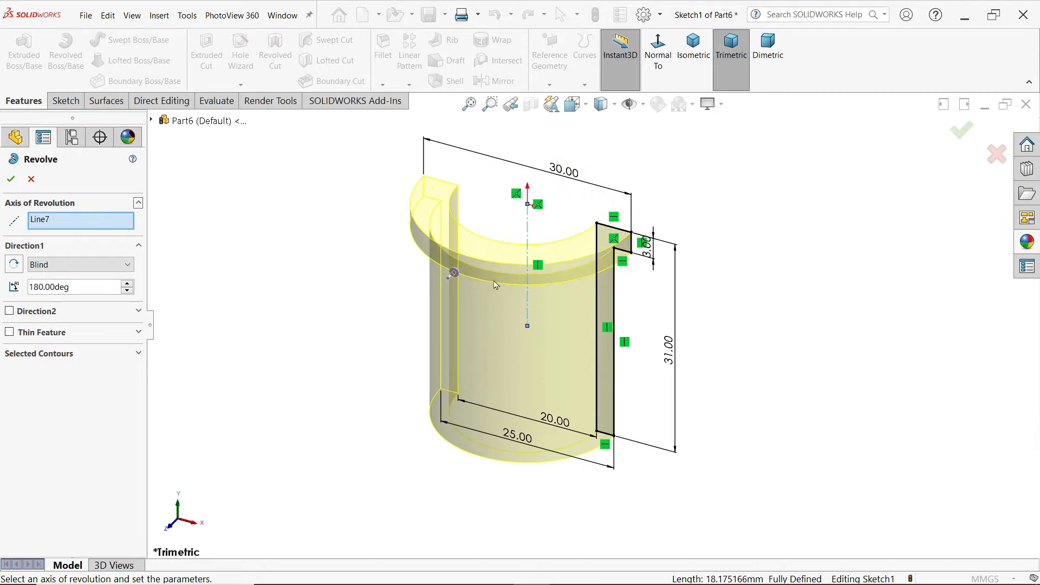
Step: Set the revolve angle to 360 degrees and complete the revolved boss
drag(88, 293, 13, 288)
text(360)
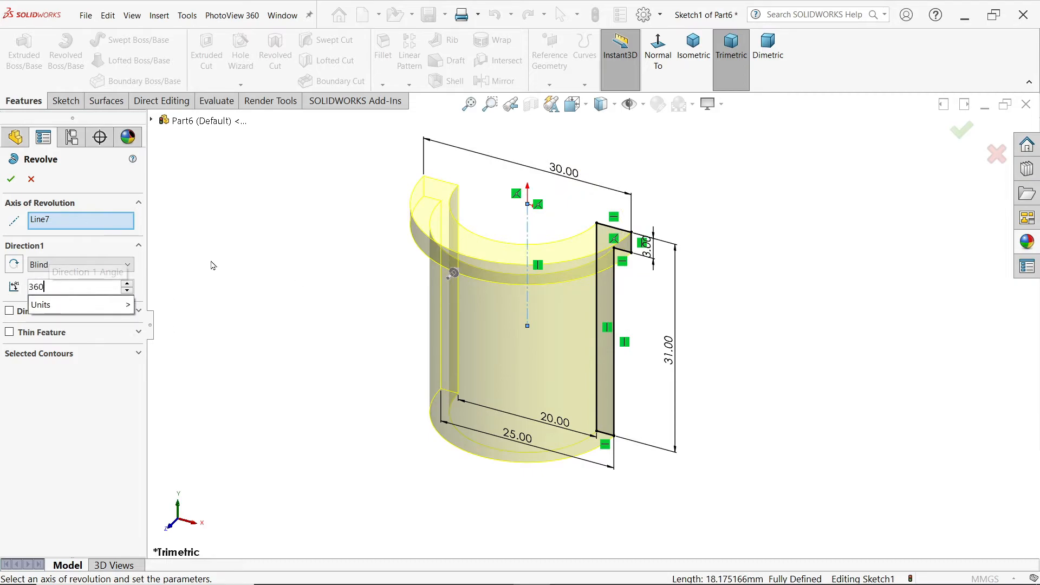
key(Return)
click(11, 179)
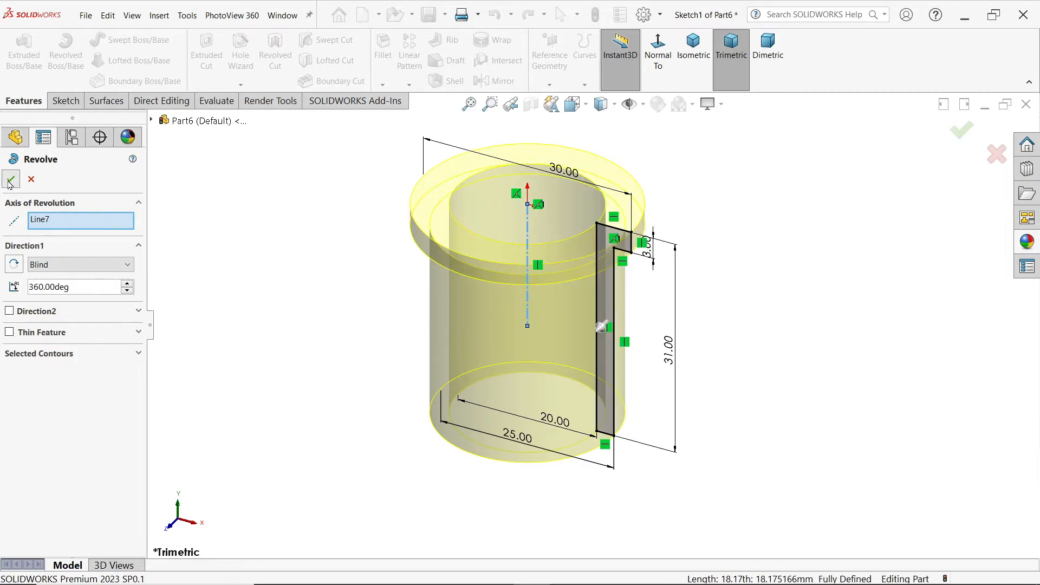
Step: Assign the Brass material from the Copper Alloys category to the part
right_click(99, 255)
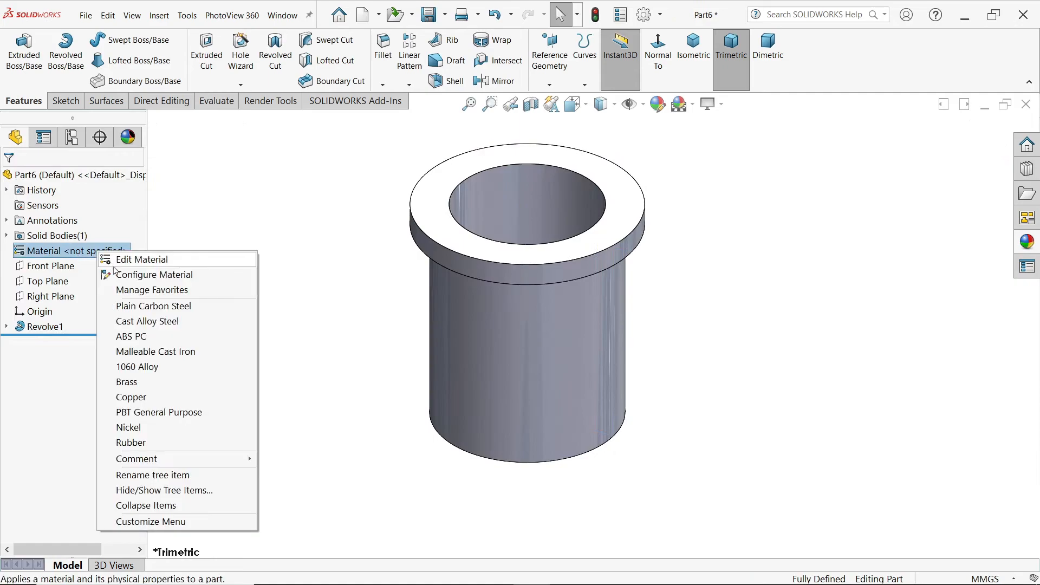
click(161, 264)
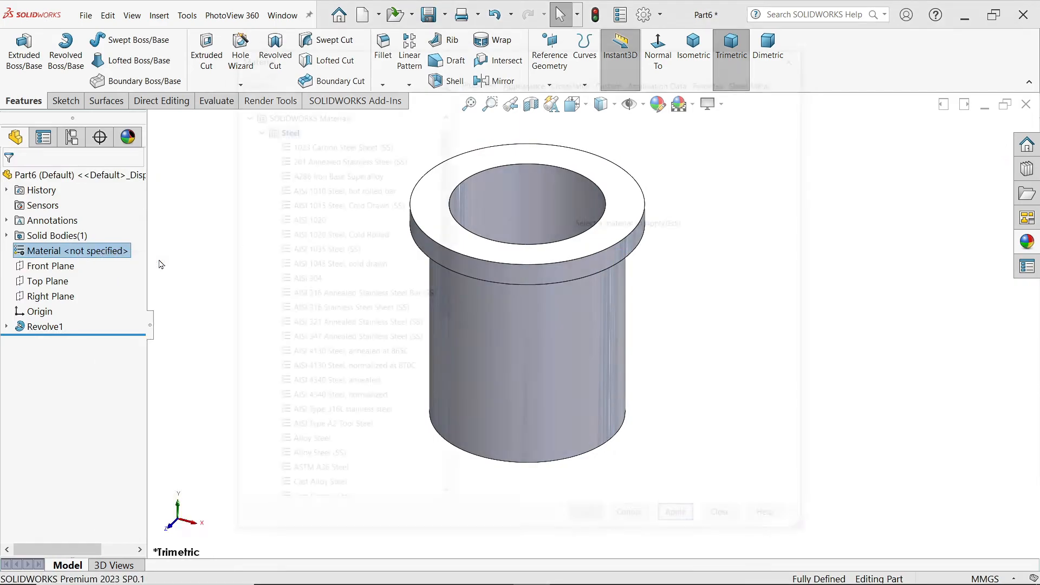
drag(443, 244, 445, 407)
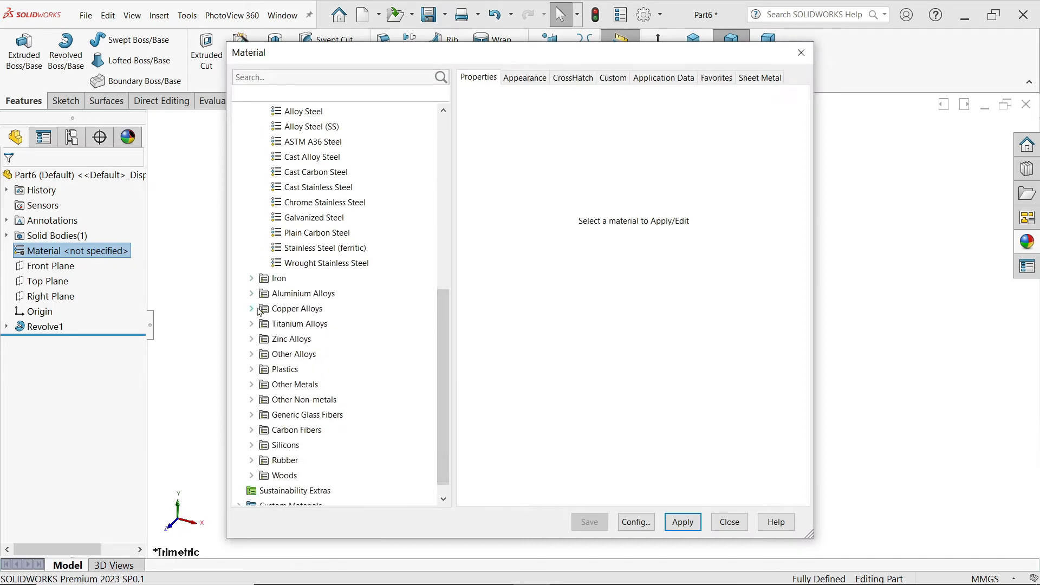
click(259, 308)
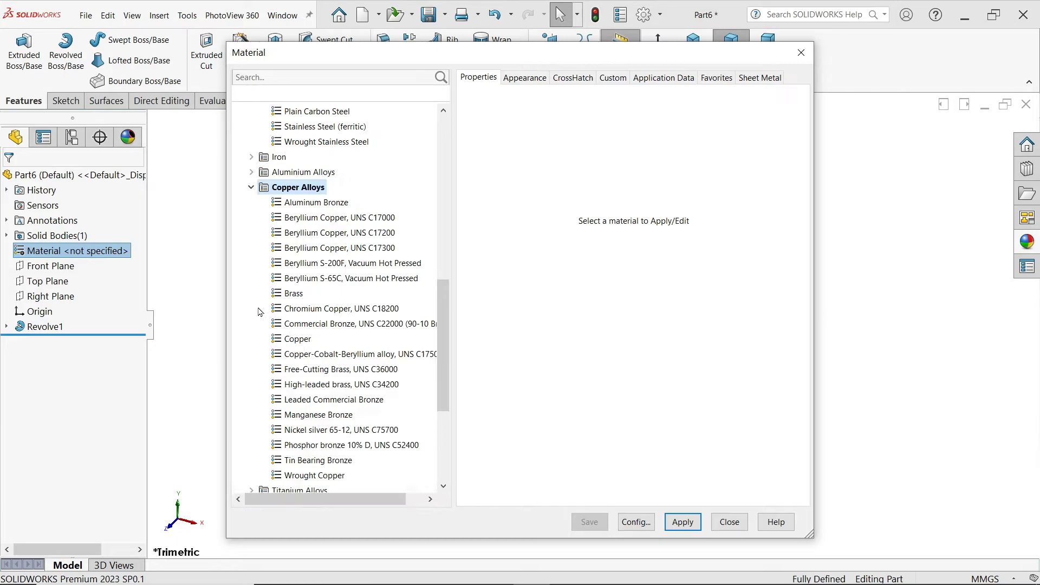
click(298, 294)
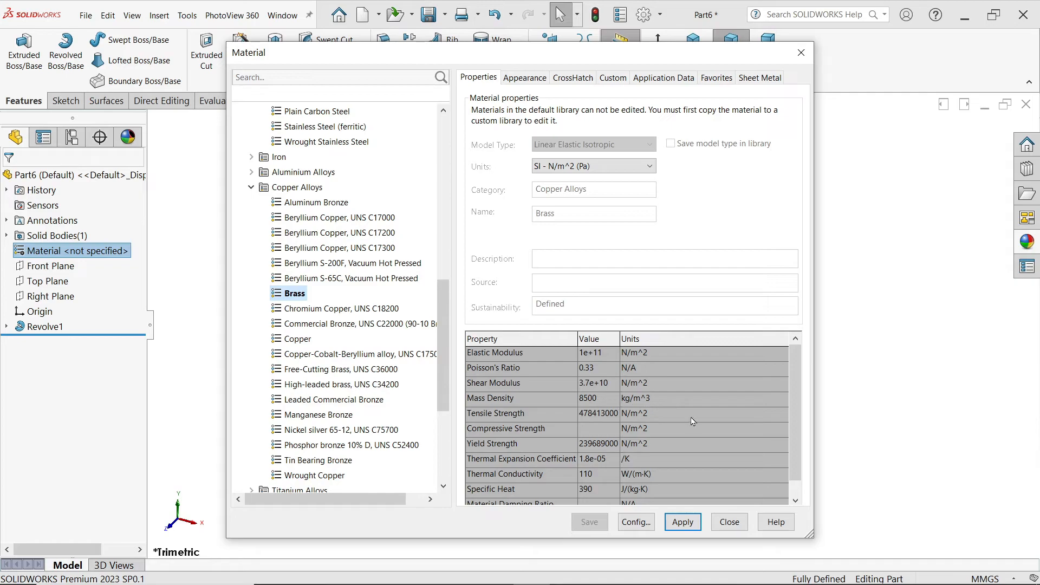
click(683, 525)
click(729, 522)
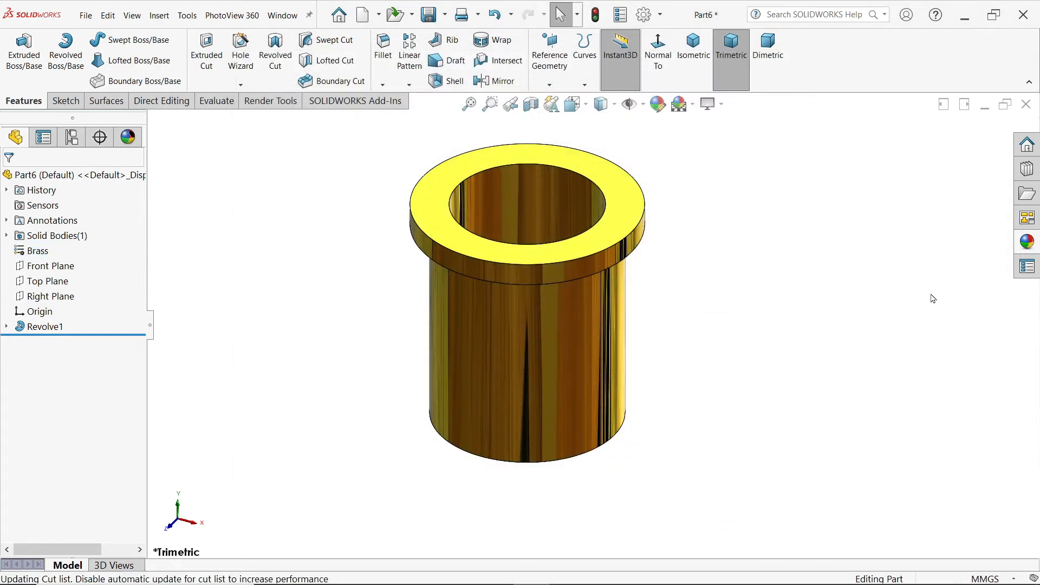
Step: Apply the default color appearance to the whole part and set its color to gray from the standard swatches
click(1038, 250)
double_click(878, 317)
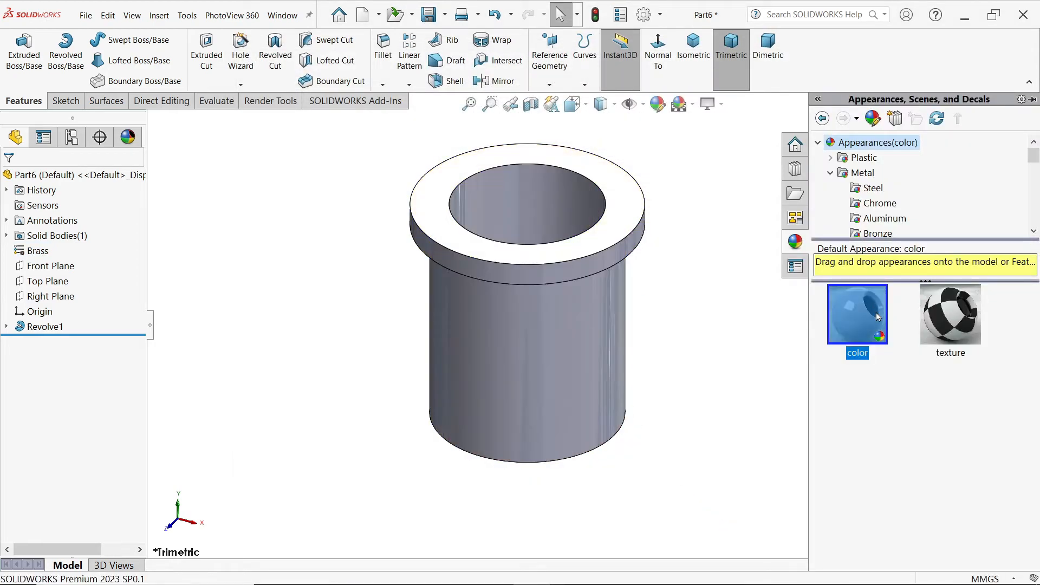
click(658, 104)
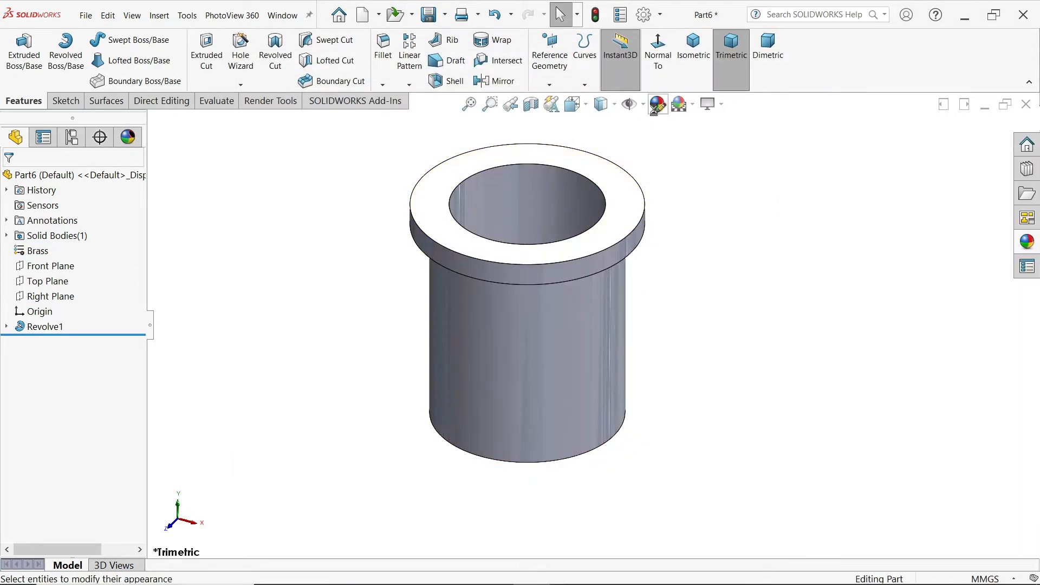
click(424, 245)
click(104, 488)
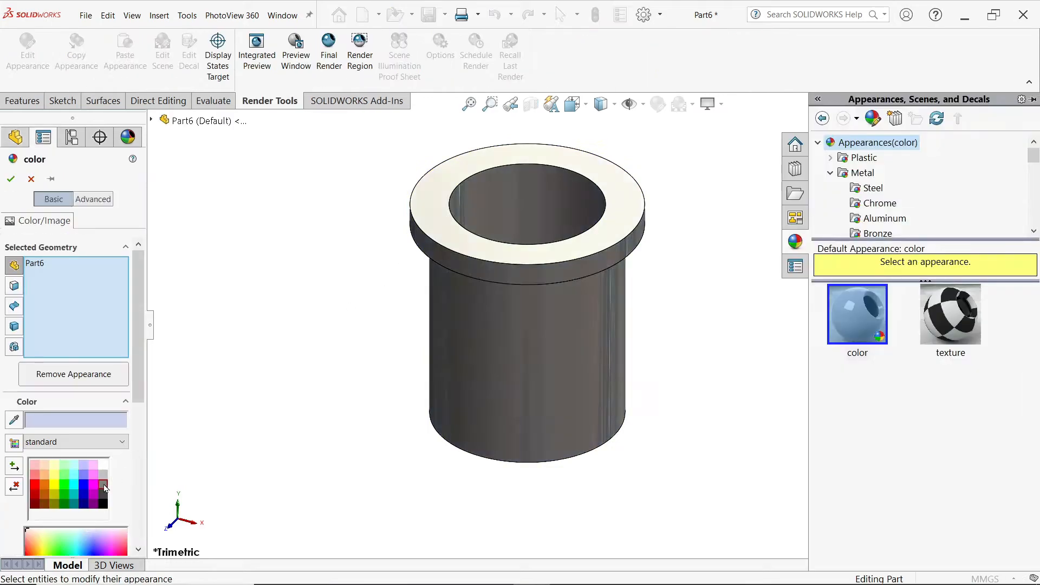
click(10, 180)
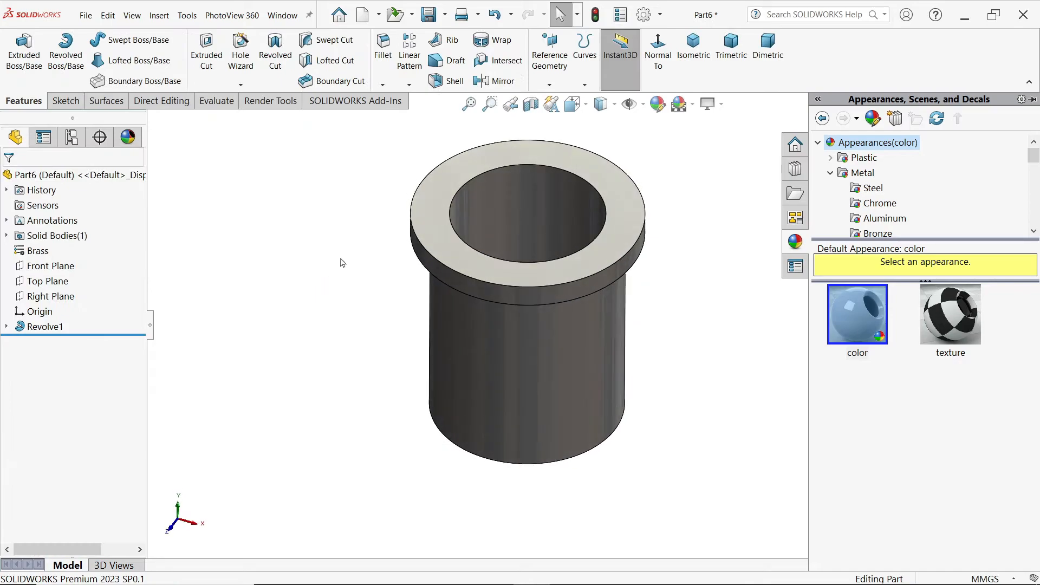
Step: Save the part as Bush in the CRANE HOOK DRAWING folder
click(428, 14)
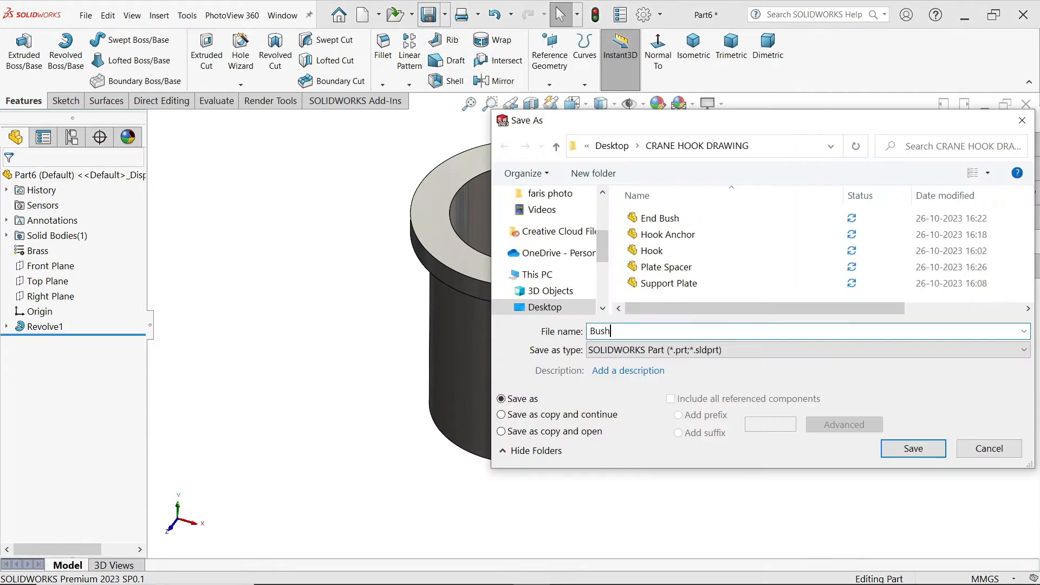
text(Bush)
click(913, 449)
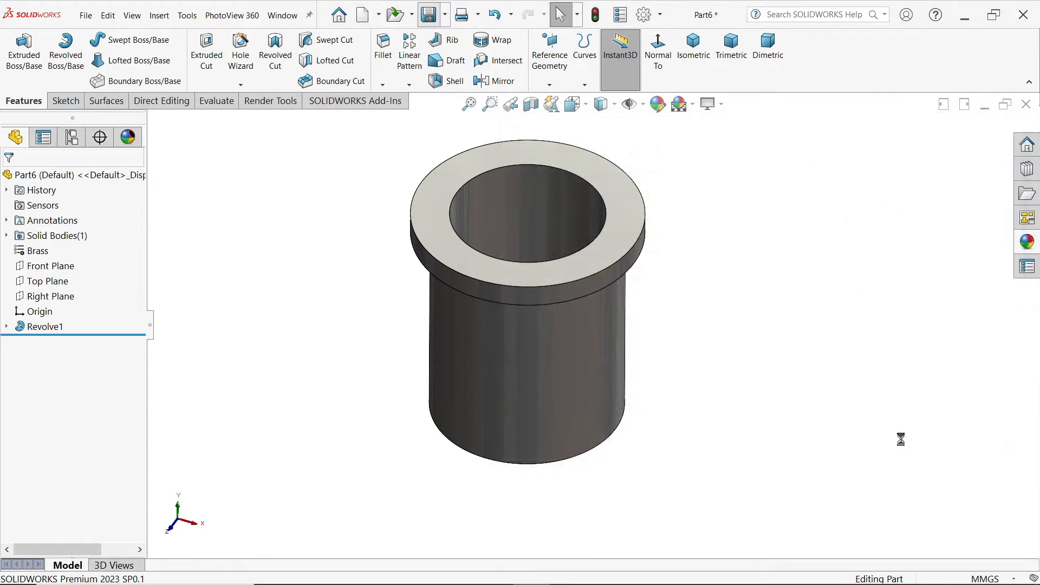
Step: Switch to the CRANE HOOK DRAWING.PNG reference image to examine the Lock Nut M12 dimensions
key(alt+Tab)
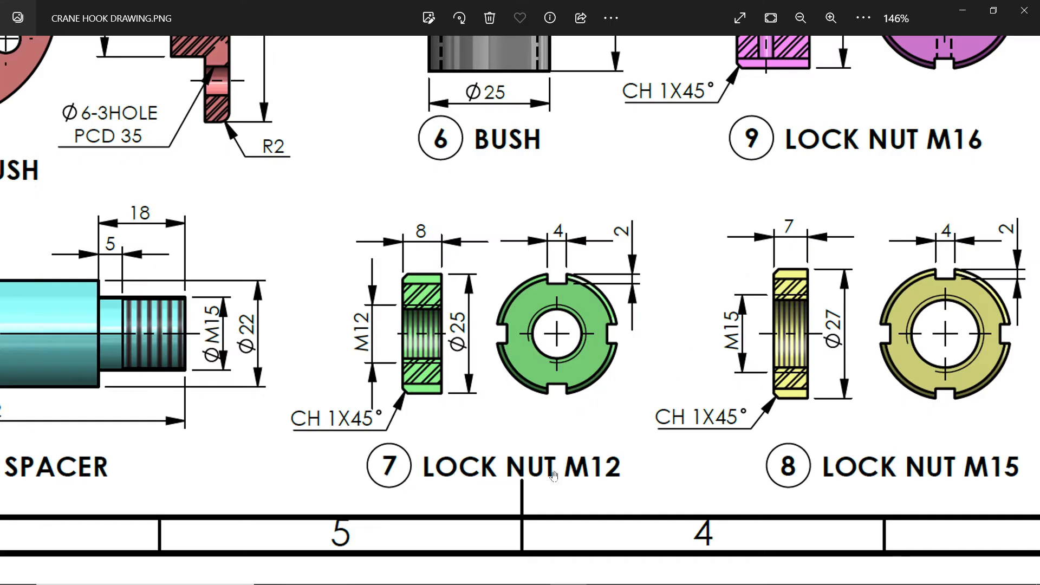
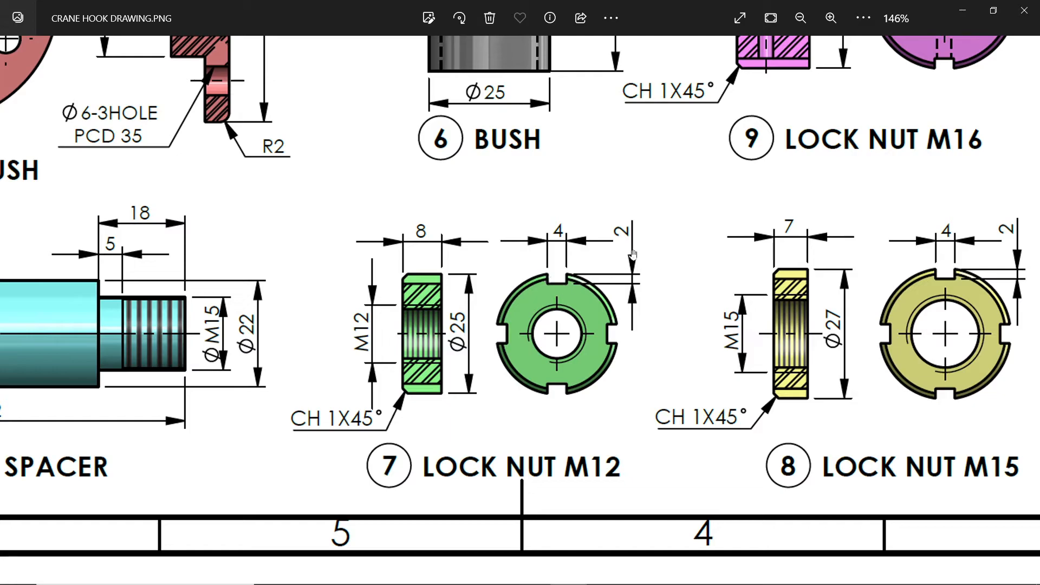
Step: Return to SOLIDWORKS and sketch a 25 mm diameter circle centred on the origin of the Front Plane
click(965, 16)
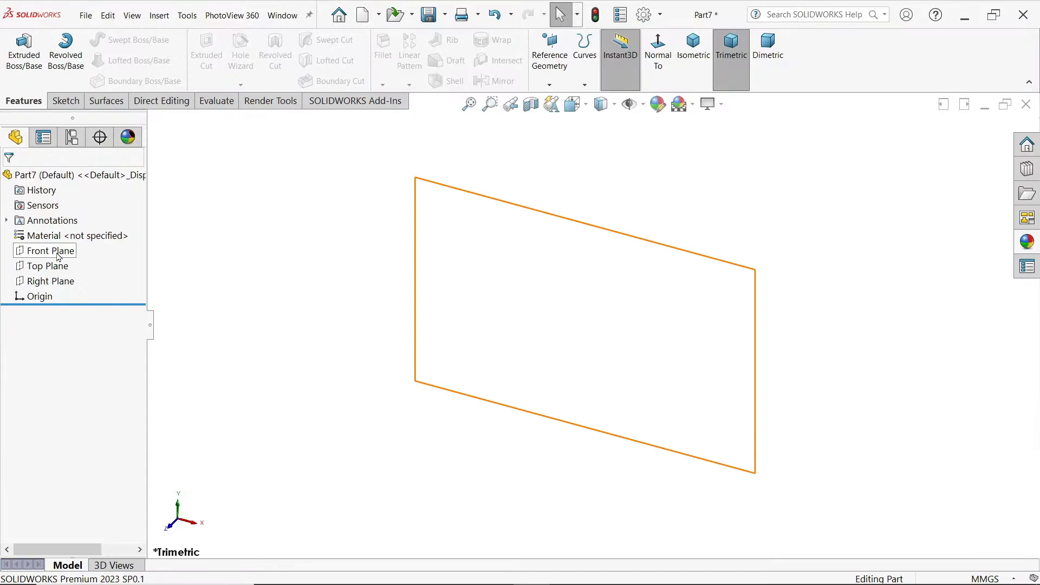
click(59, 257)
click(72, 234)
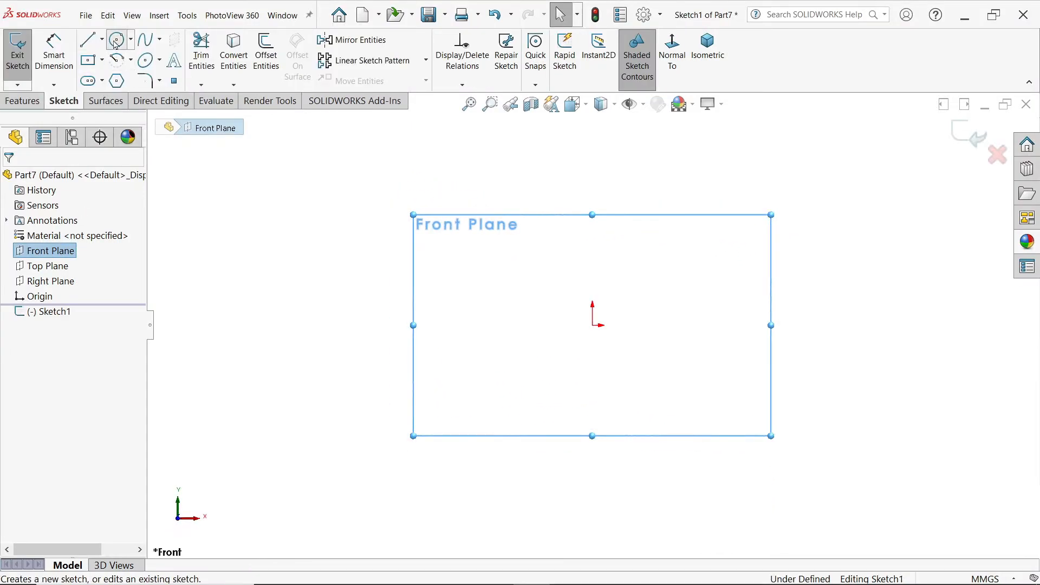
click(116, 41)
click(592, 325)
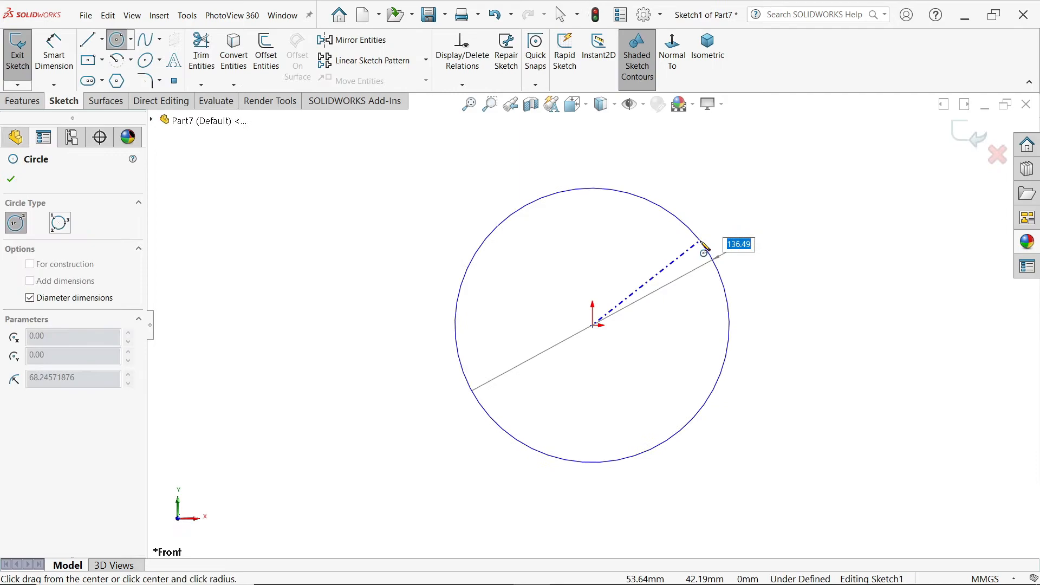
key(Return)
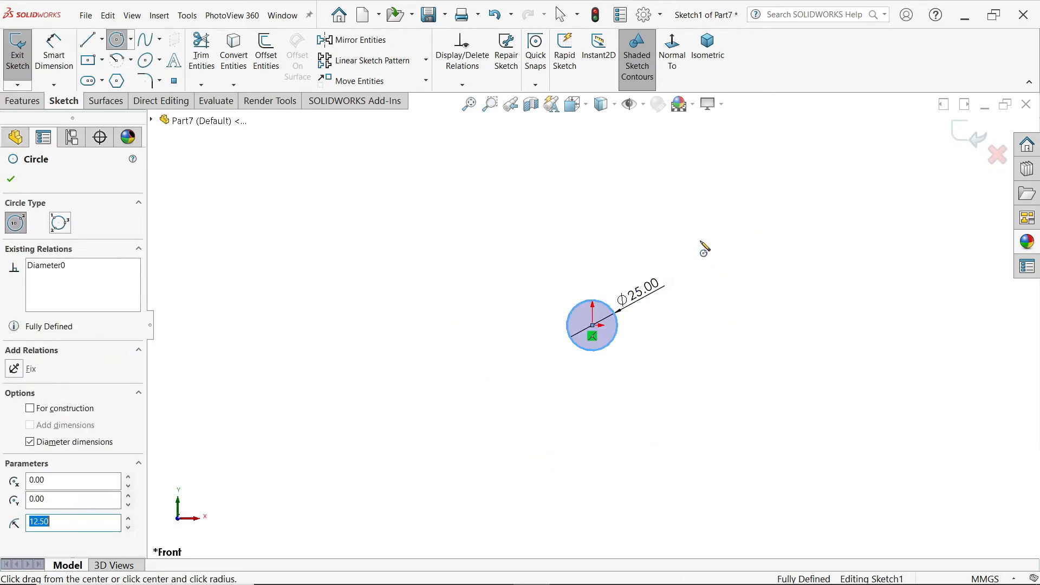
scroll(592, 326, down, 3)
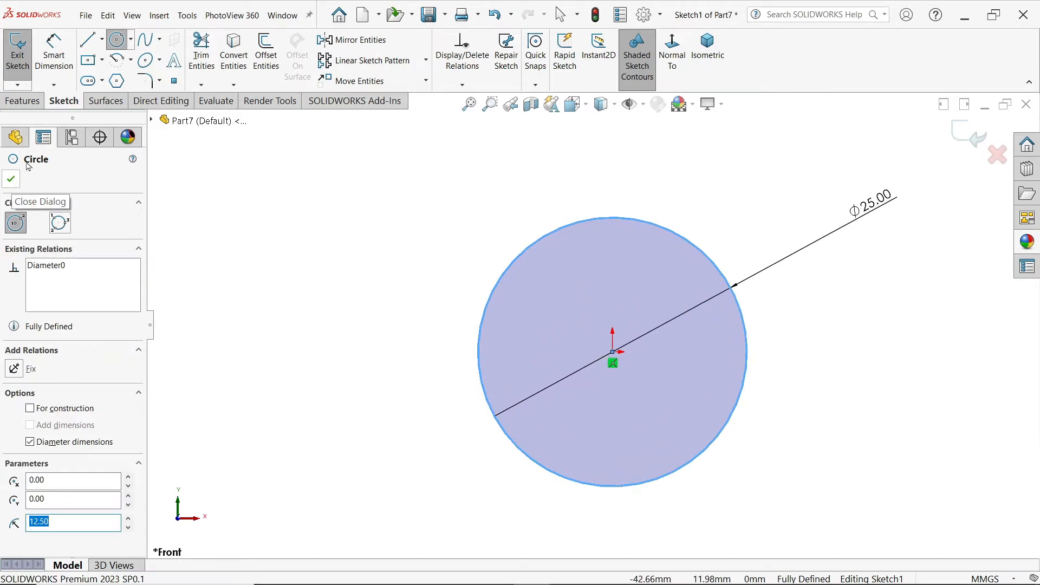
Step: Extrude the circle as a blind boss with a depth of 8 mm
click(22, 101)
click(22, 54)
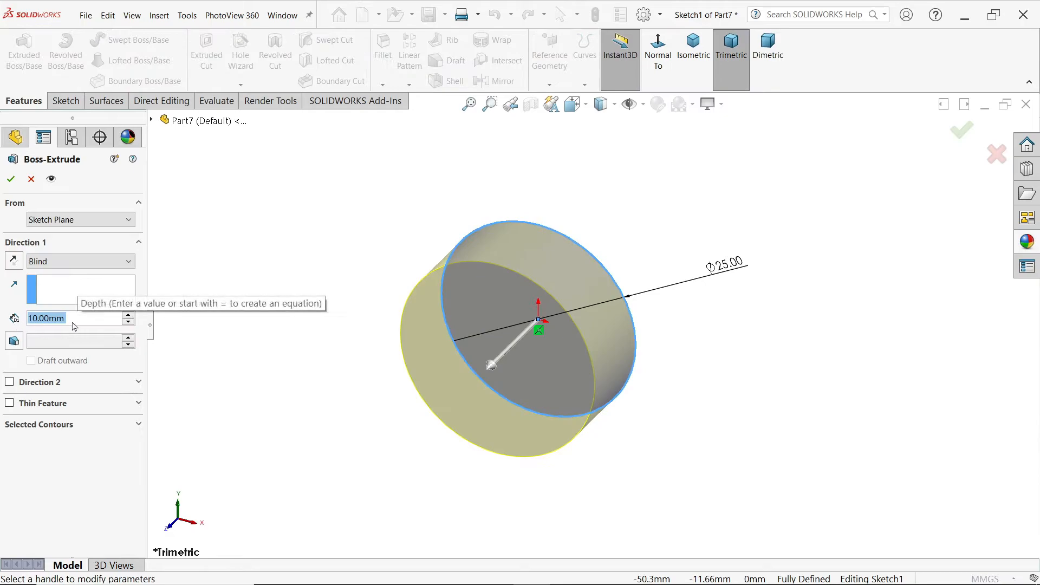
text(8)
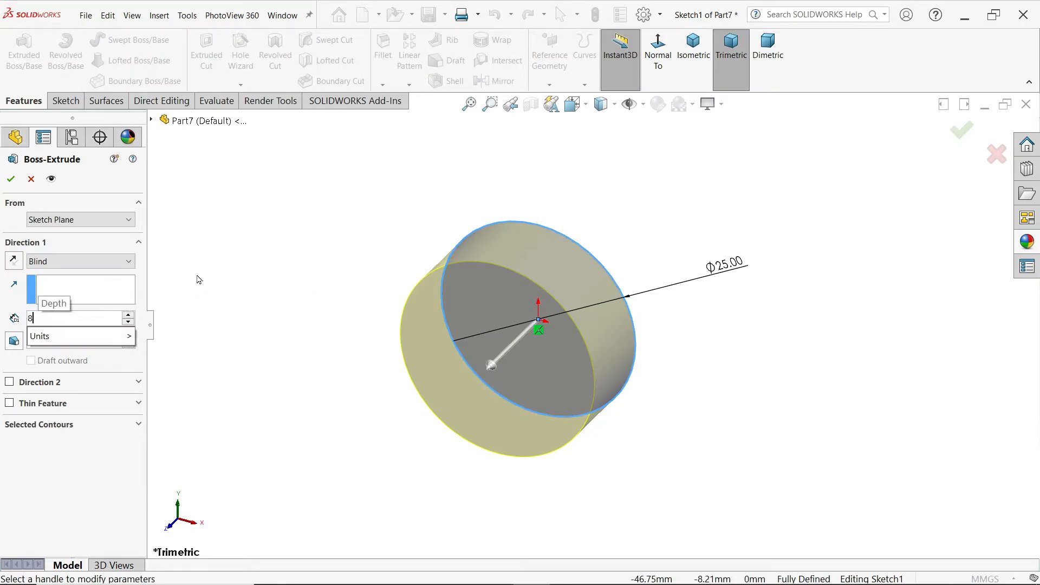
click(10, 180)
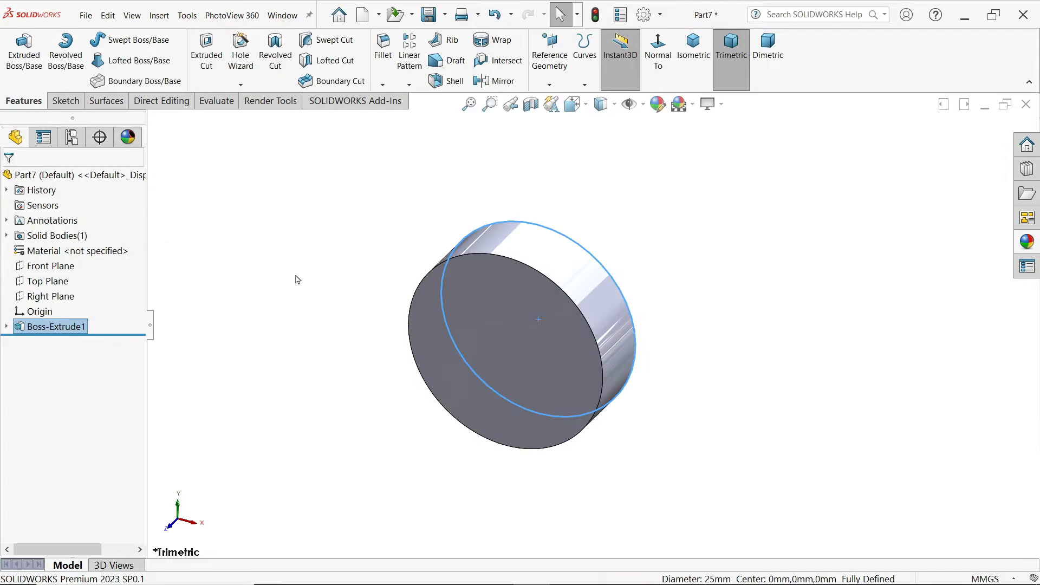
click(319, 224)
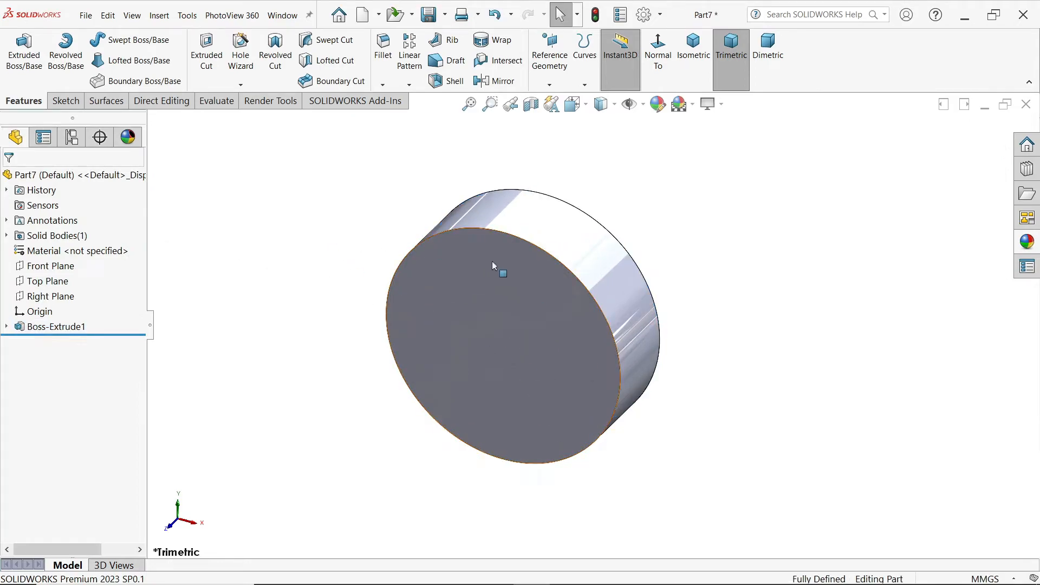
Step: Chamfer the front circular edge of the disc with a distance of 1 mm at 45 degrees
click(382, 85)
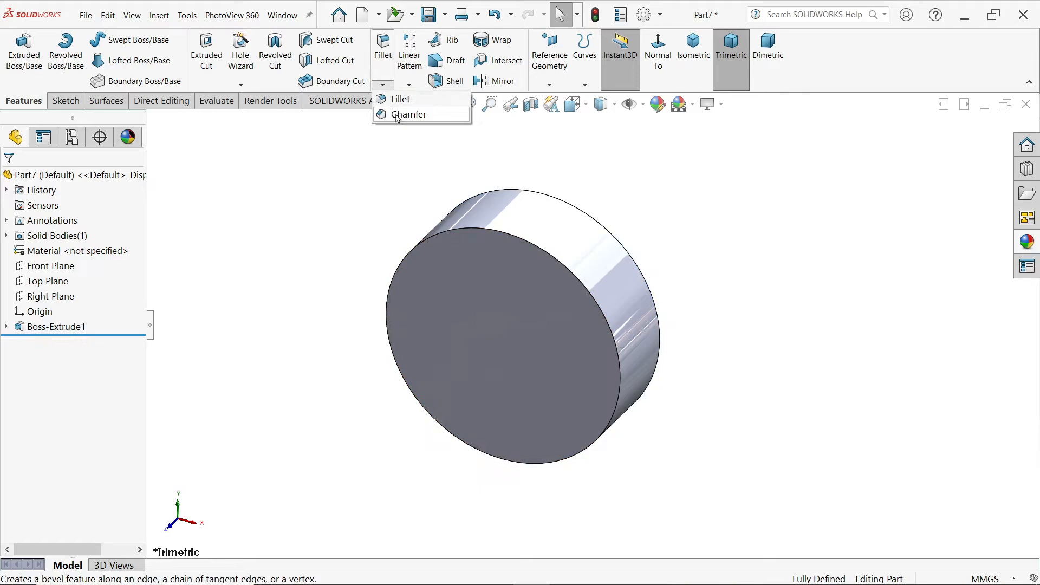
click(408, 115)
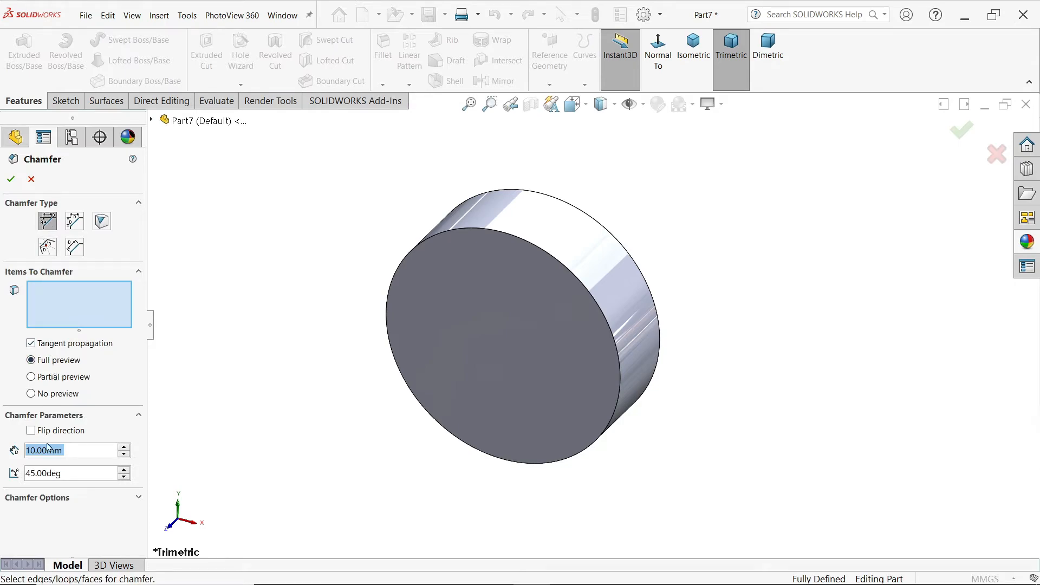
text(1)
key(Return)
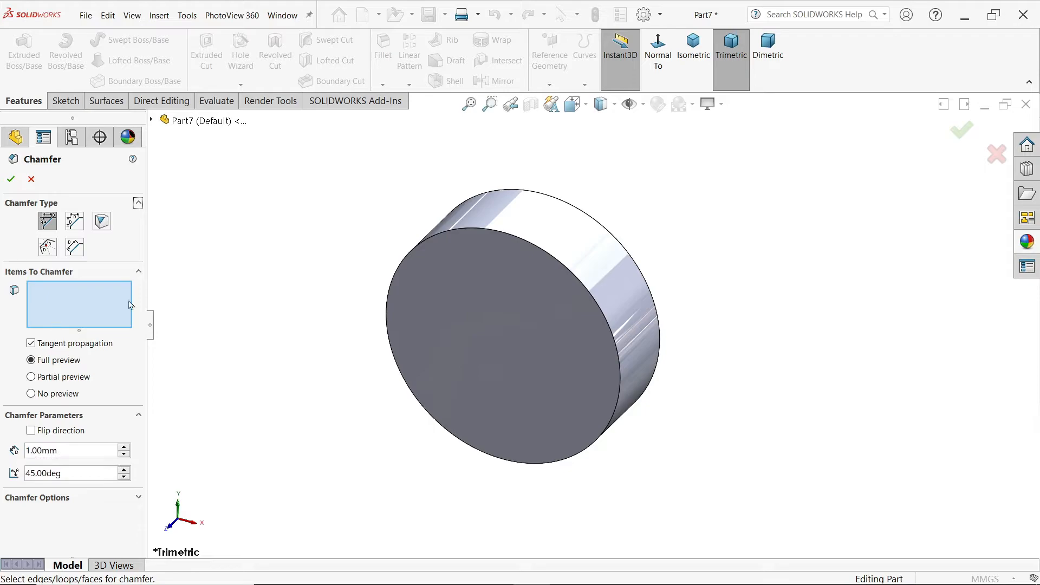
click(547, 256)
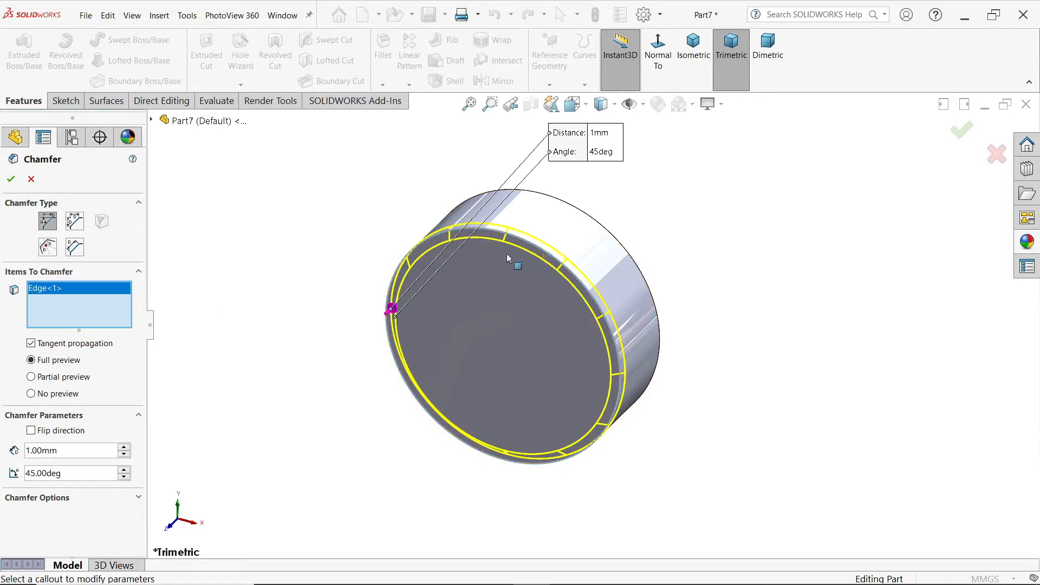
click(10, 179)
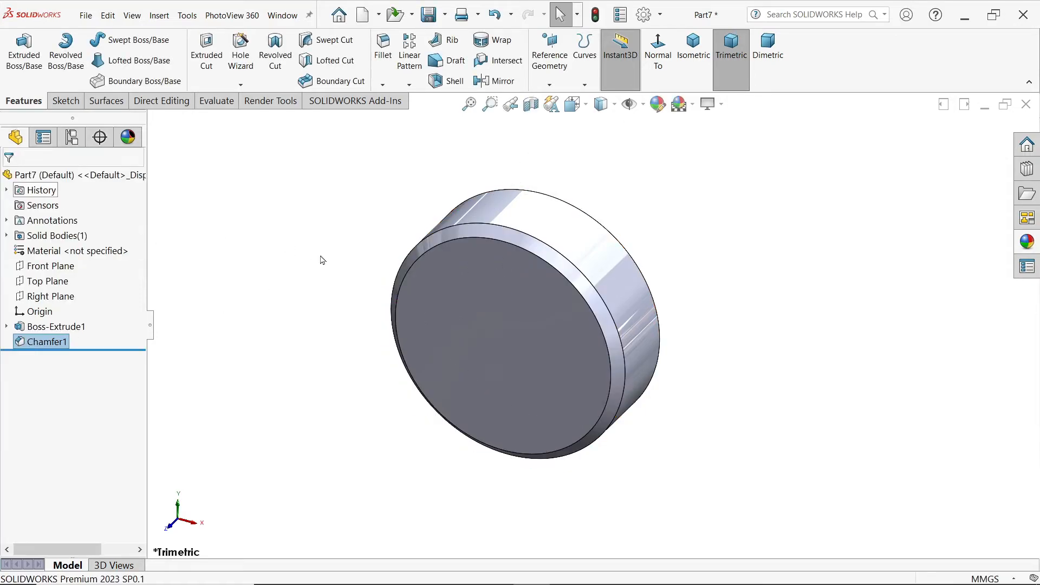
Step: Start a sketch on the disc's front face and convert its outer circular edge into a sketch circle
click(515, 274)
click(564, 242)
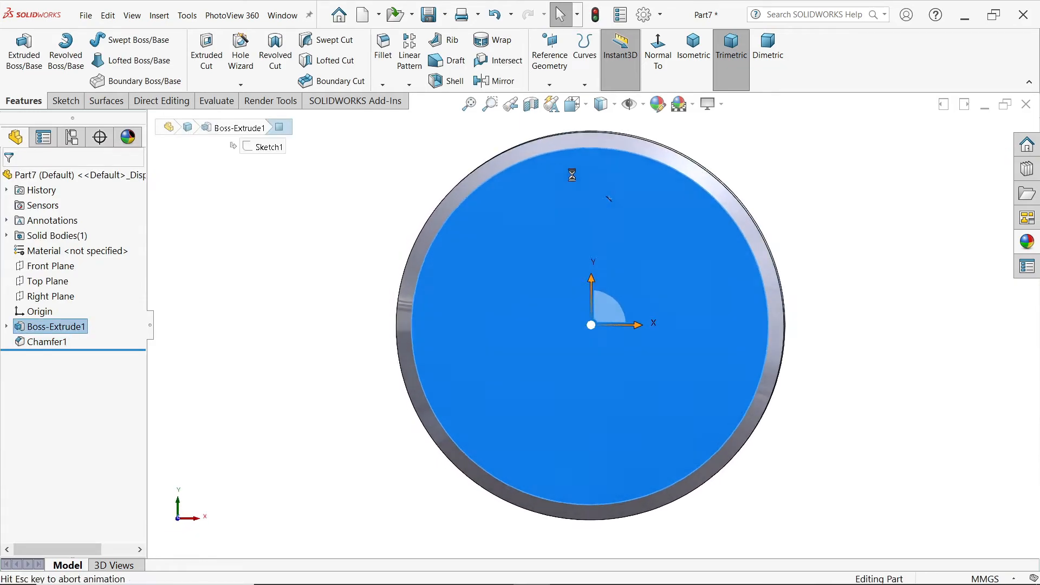
click(584, 150)
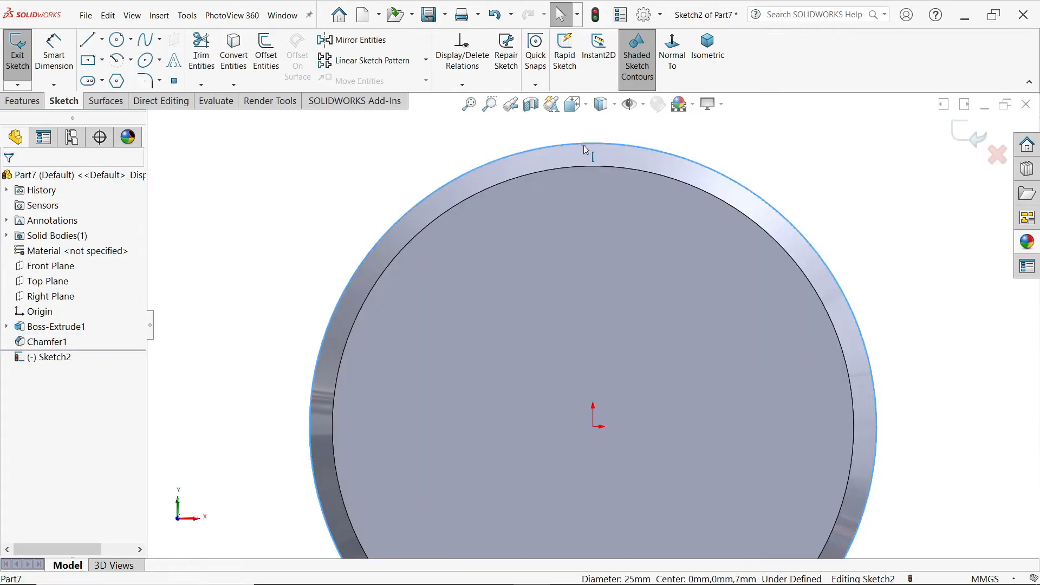
click(239, 68)
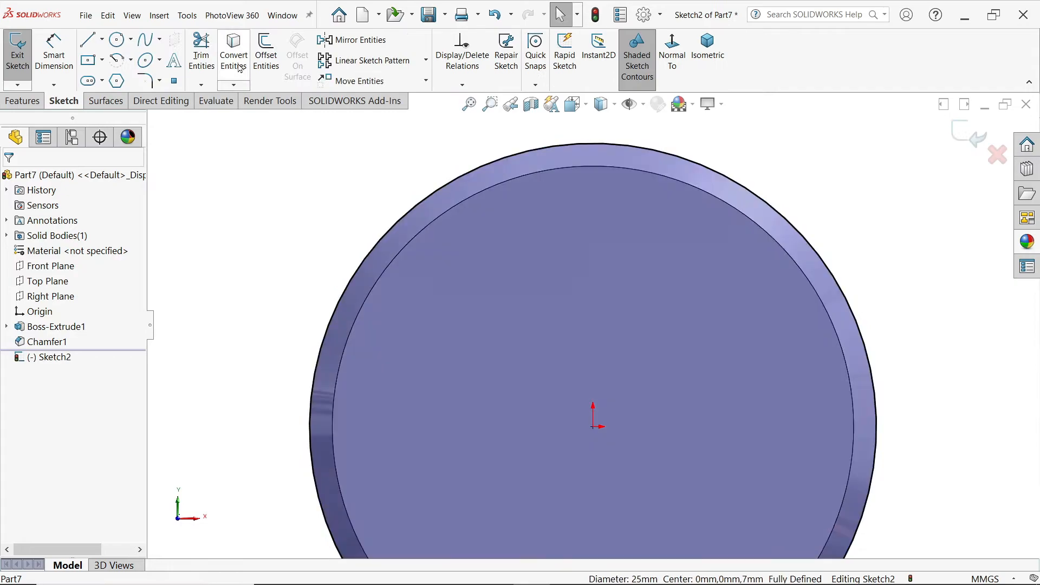
Step: Sketch a three-sided open notch at the top of the circle, with both vertical lines ending on the circle
click(88, 40)
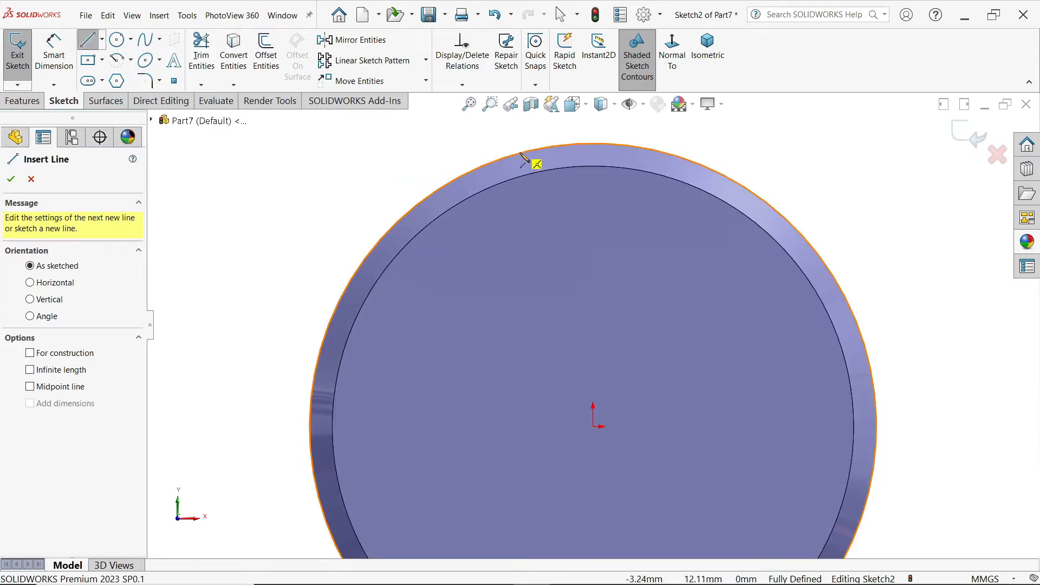
click(500, 160)
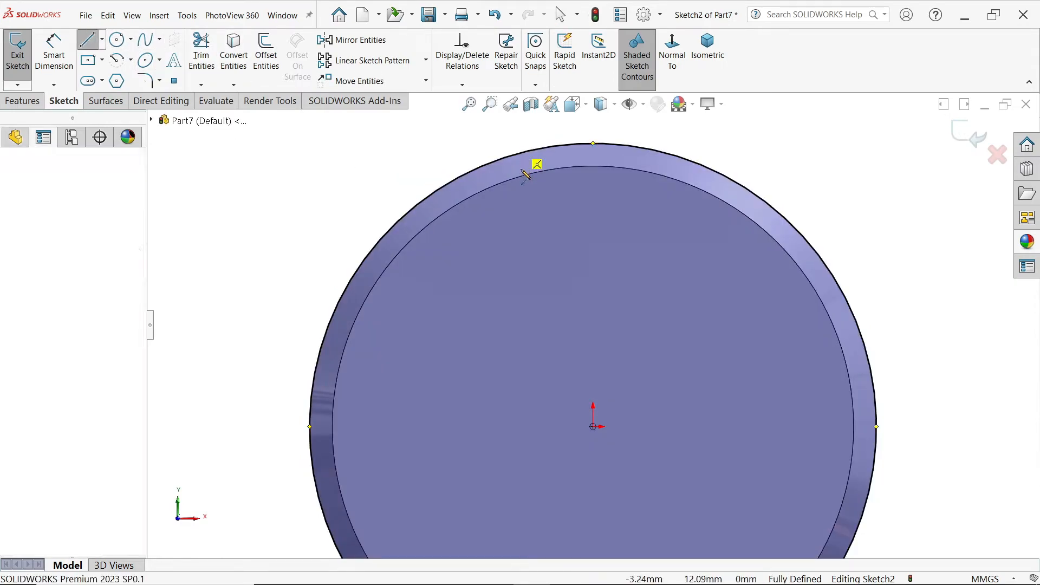
click(499, 216)
click(656, 215)
click(656, 150)
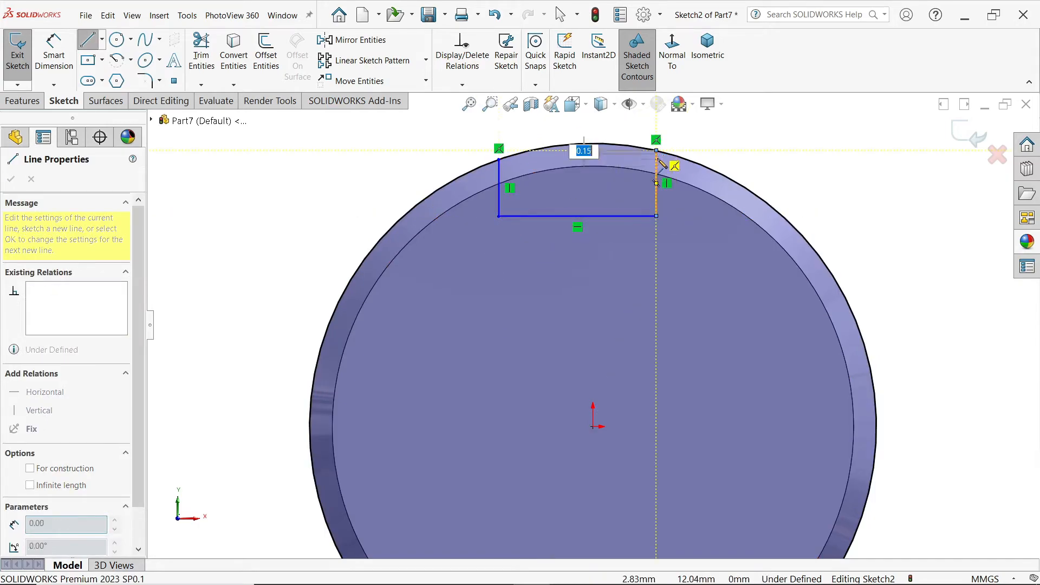
key(Escape)
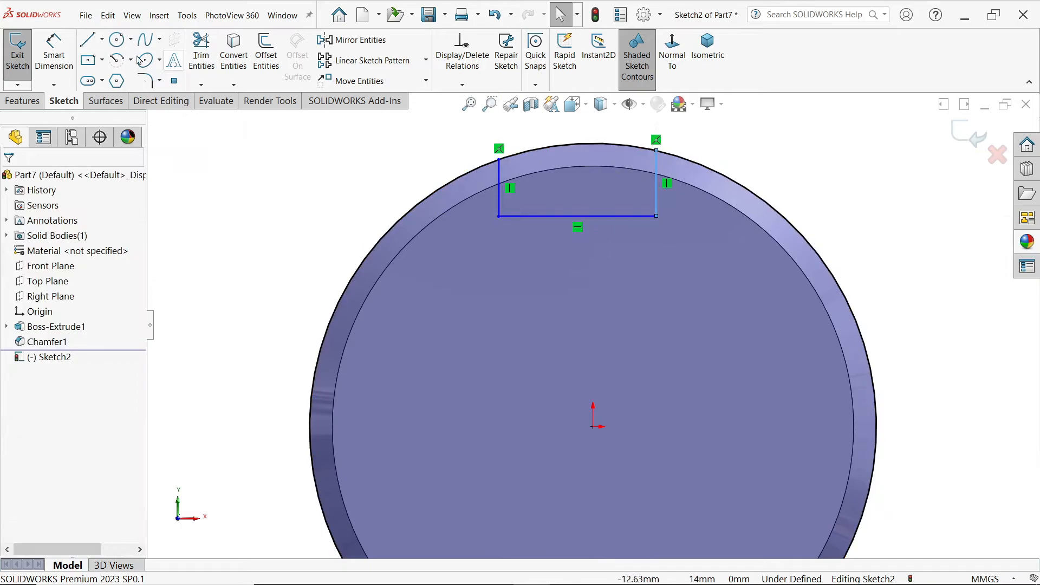
Step: Draw a centerline from the midpoint of the notch's bottom line to the origin and make it vertical
click(101, 39)
click(116, 79)
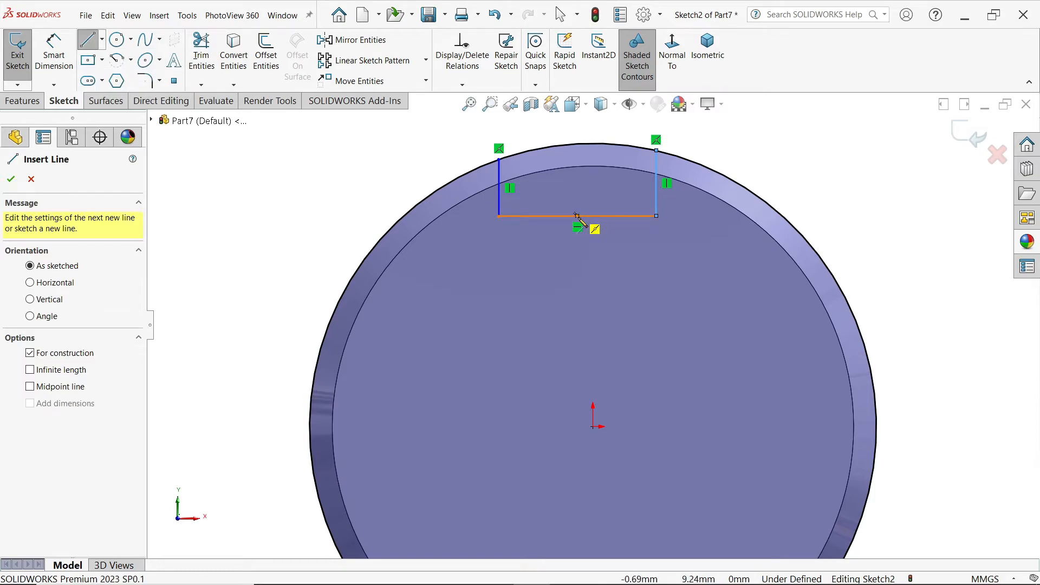
click(577, 216)
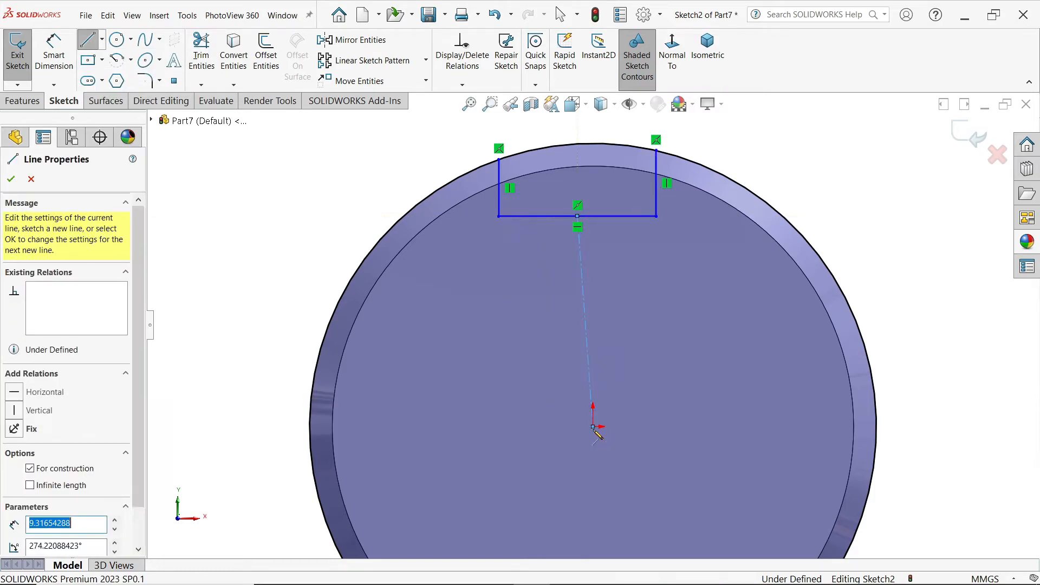
click(594, 428)
key(Escape)
click(591, 344)
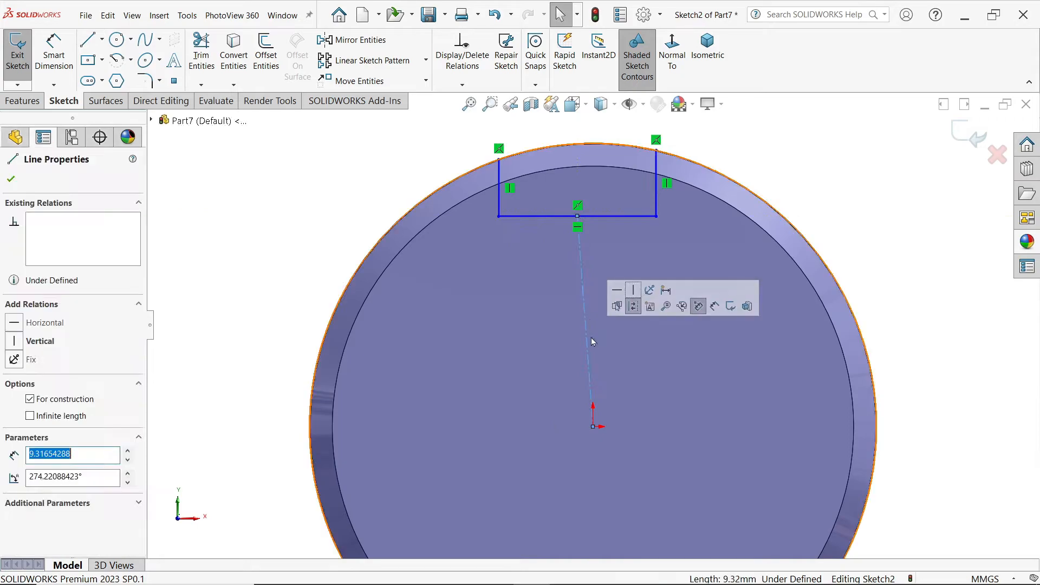
click(633, 289)
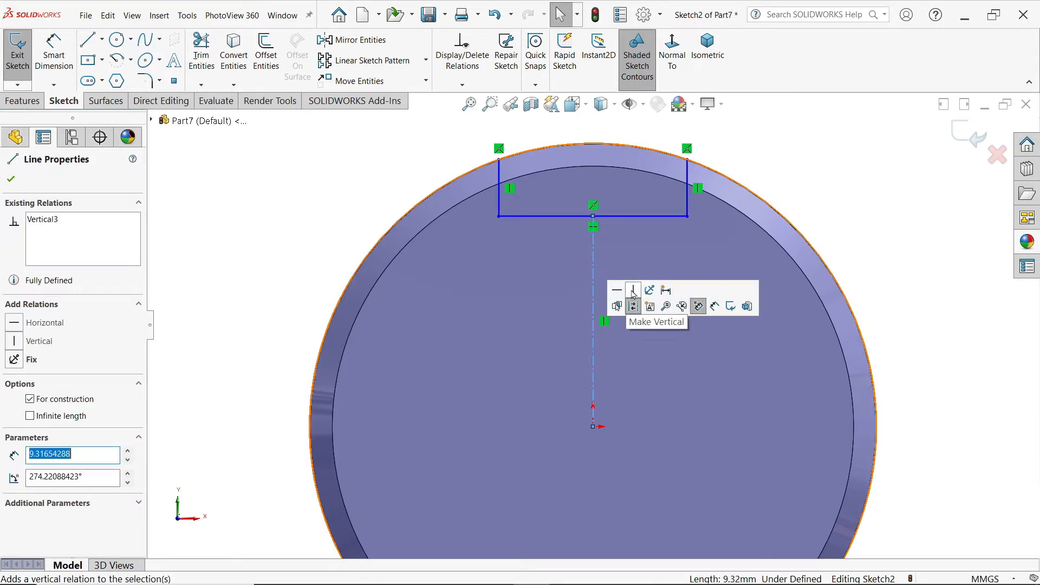
Step: Dimension the notch sketch to 4 mm wide with a 2 mm long side line
click(66, 59)
click(601, 216)
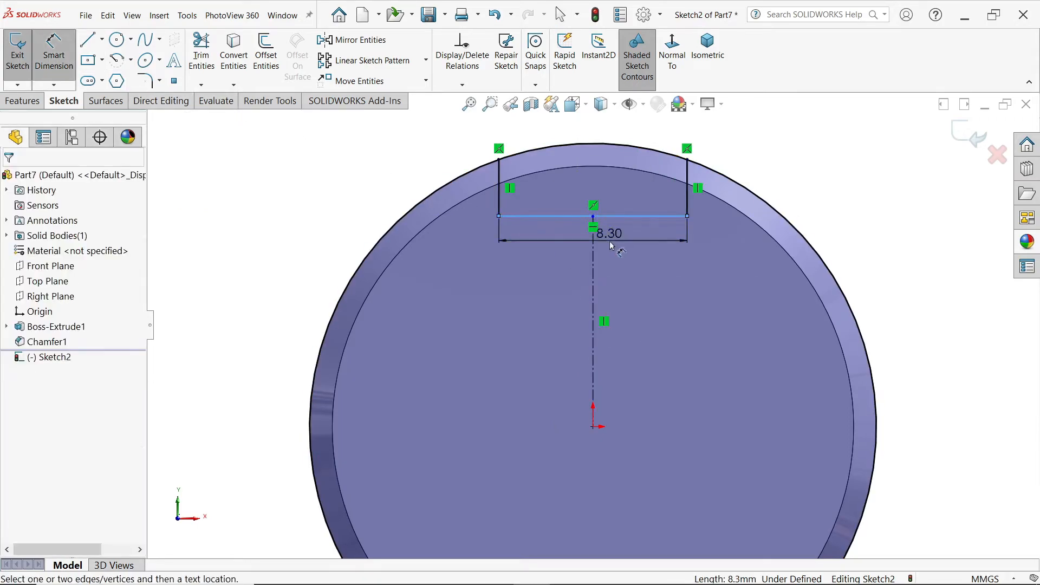
click(611, 245)
text(4)
click(540, 216)
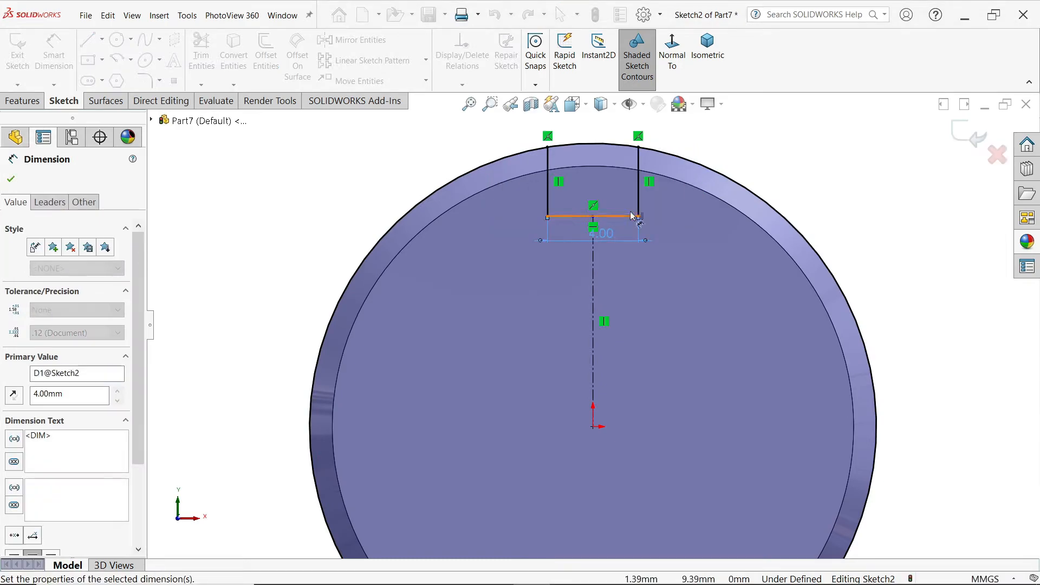
click(639, 184)
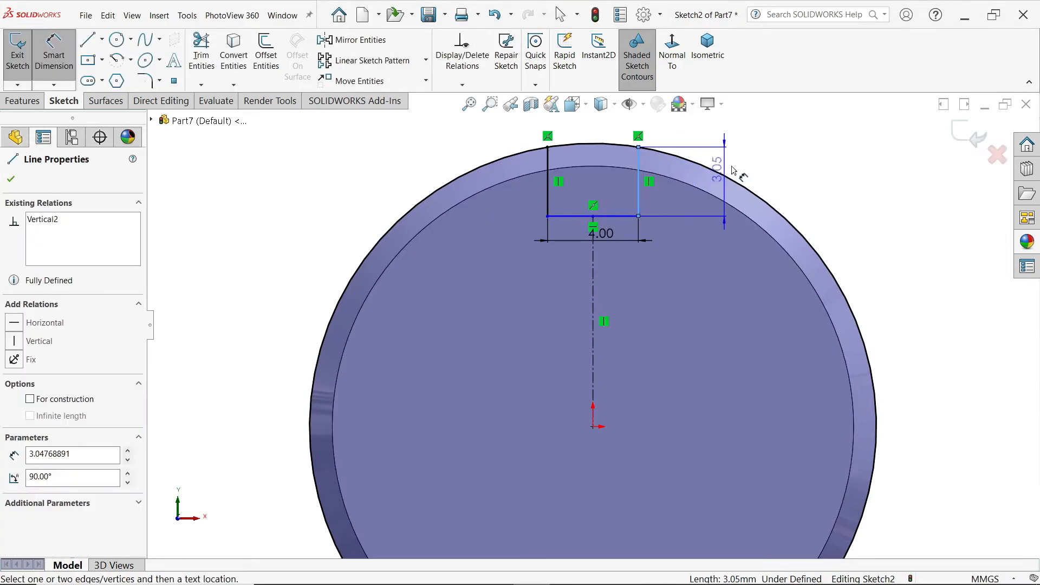
click(762, 153)
text(2)
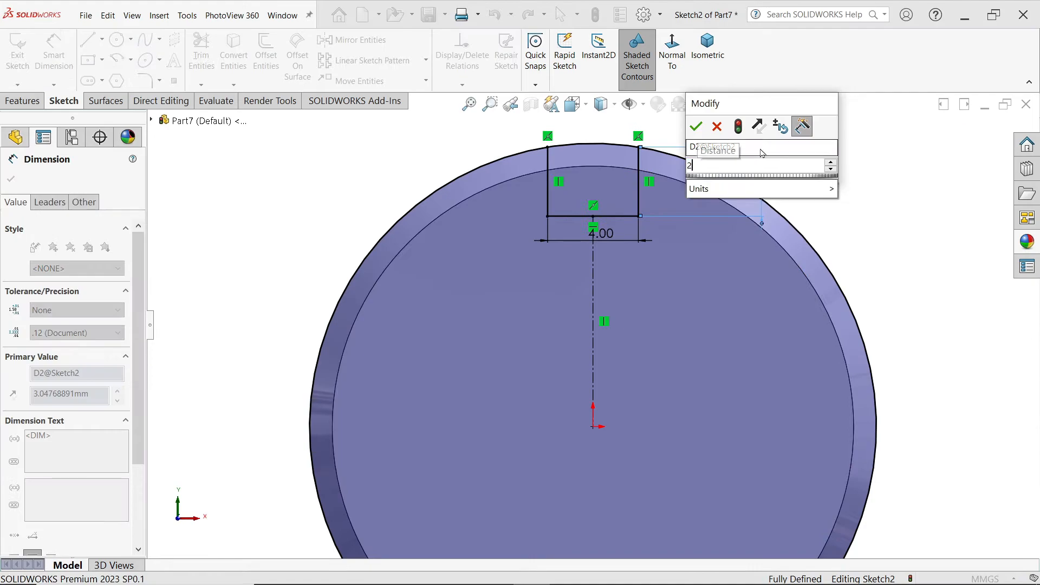
key(Return)
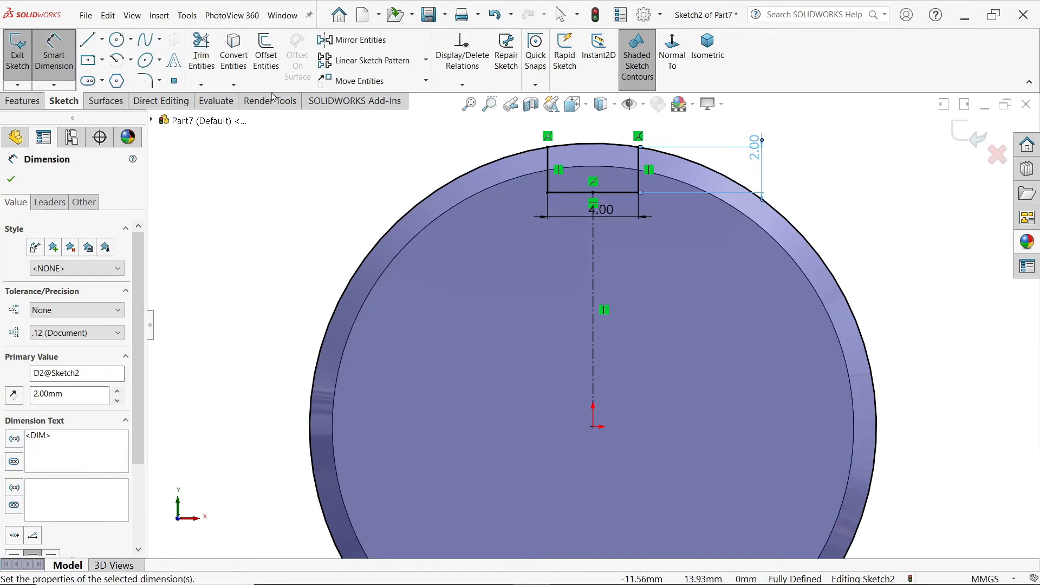
Step: Power trim the converted circle outside the notch so that only the arc closing the profile remains
click(201, 52)
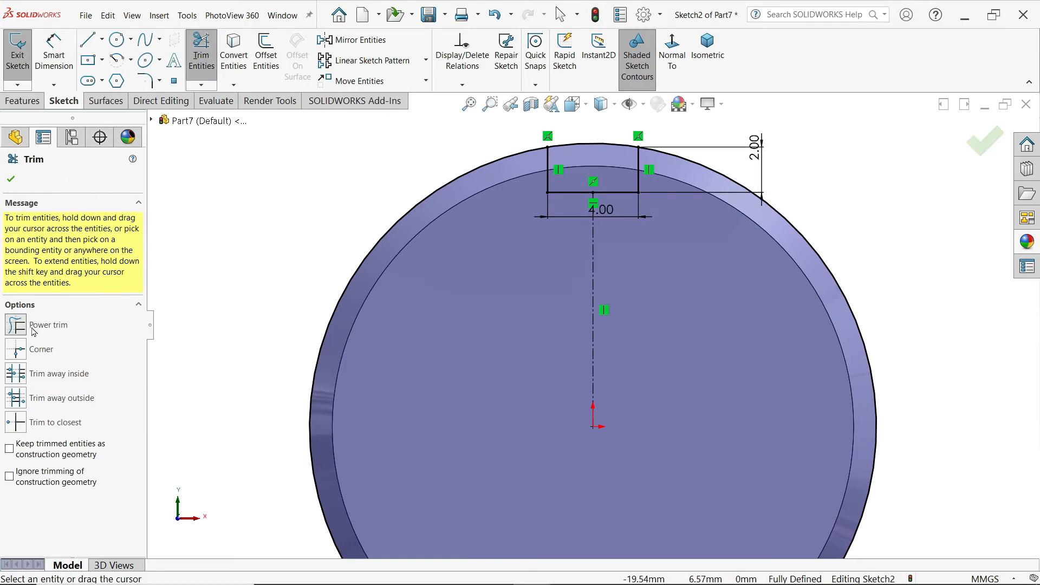
drag(344, 185, 398, 273)
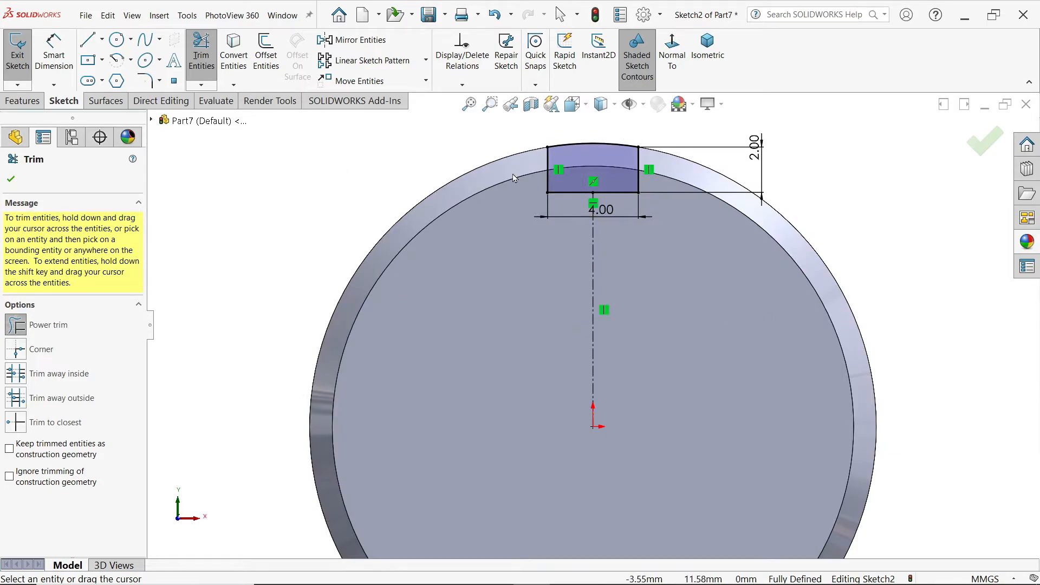
click(11, 179)
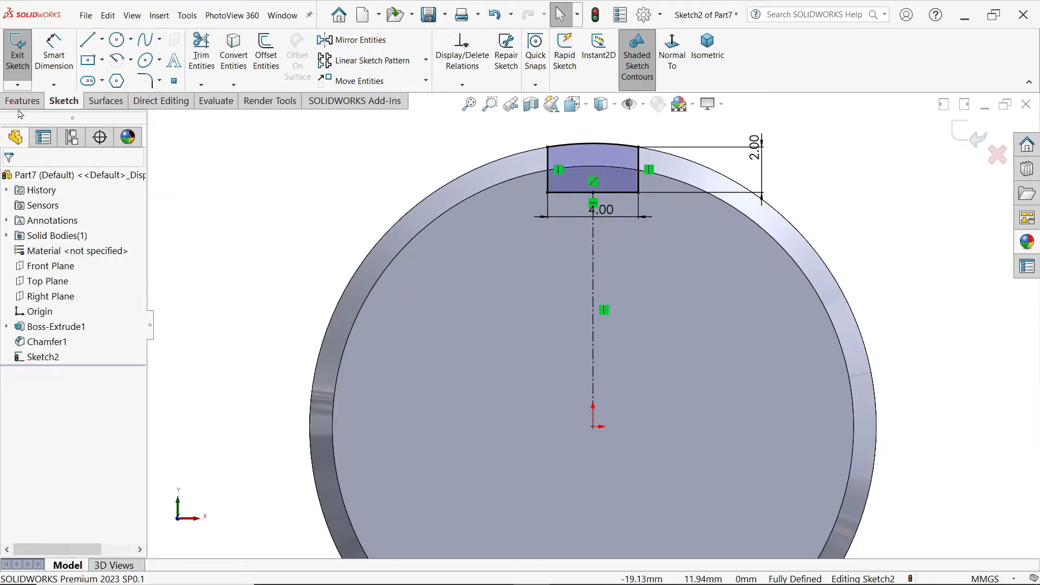
Step: Cut-extrude the notch profile through the disc's edge with the Up To Next end condition
click(22, 101)
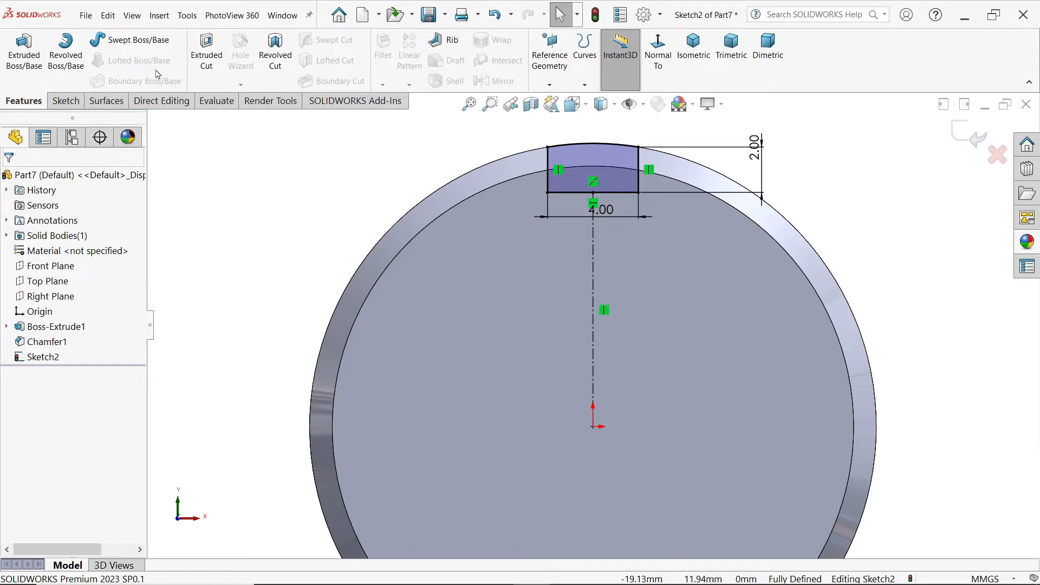
click(206, 53)
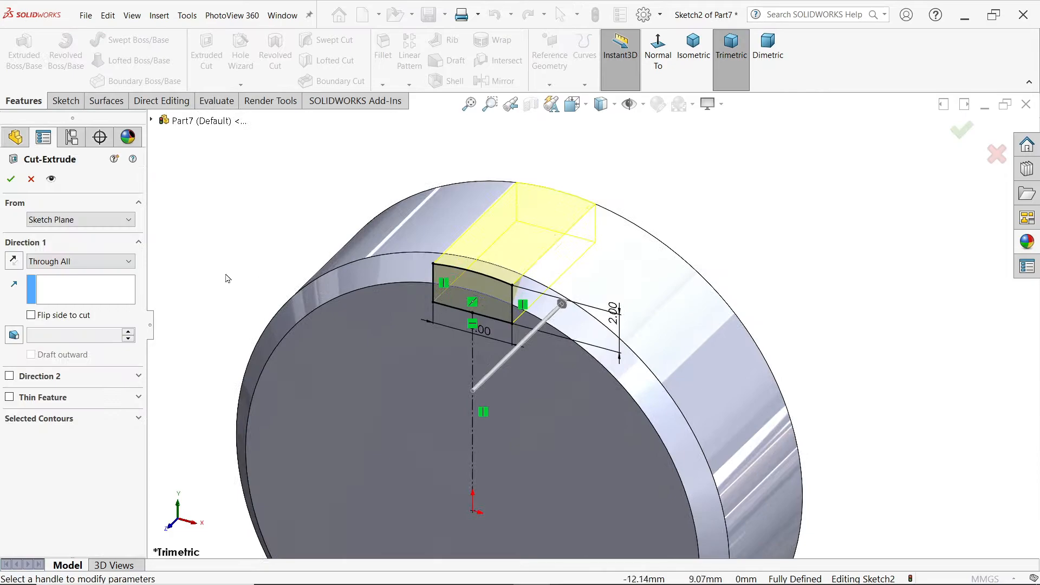
click(75, 263)
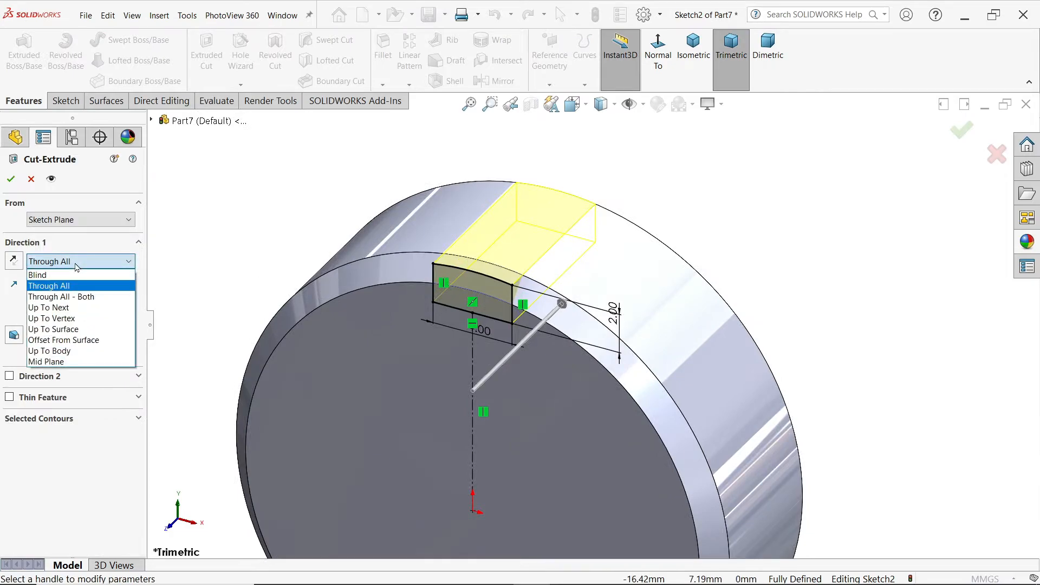
click(48, 307)
middle_drag(264, 203, 186, 228)
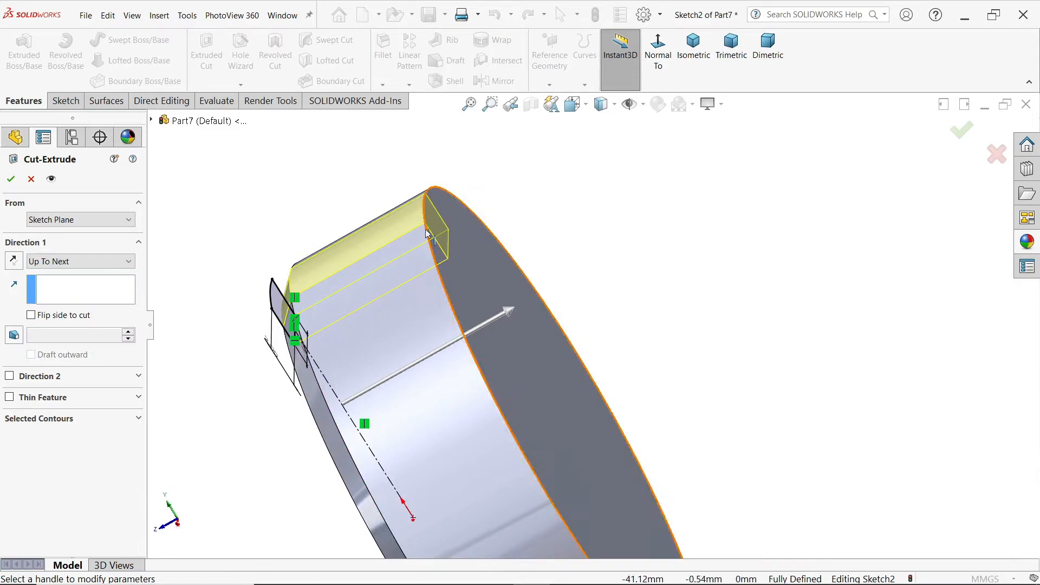
click(5, 182)
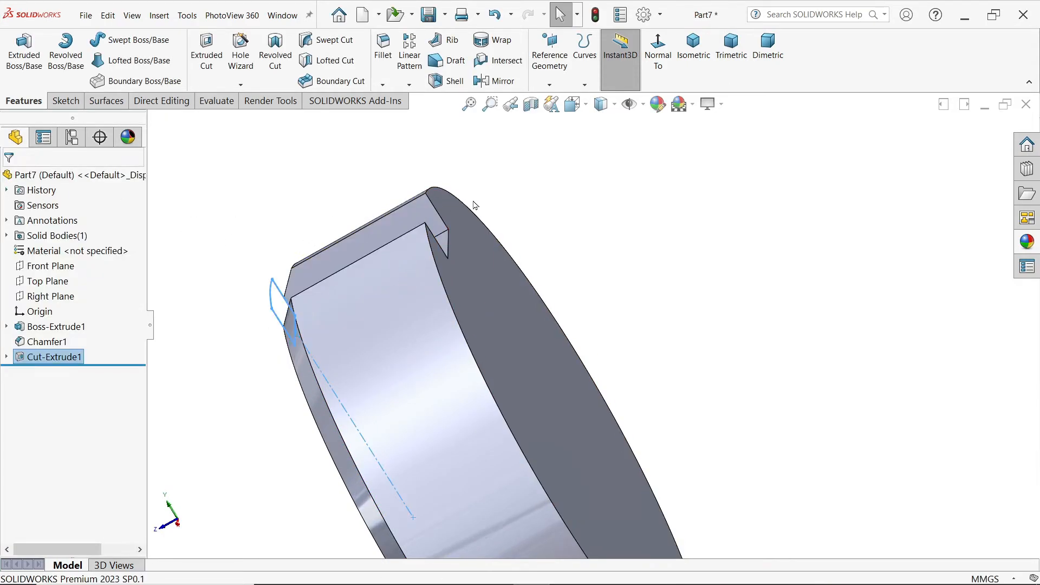
Step: Start a circular pattern of the notch cut, showing temporary axes and using the disc's central axis as the direction
click(410, 86)
click(438, 114)
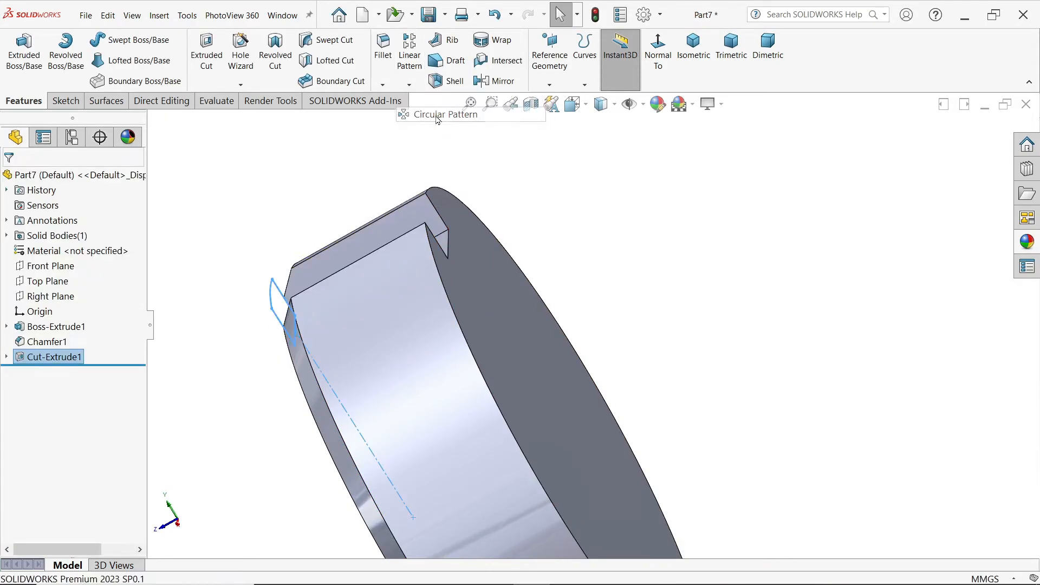
middle_drag(606, 247, 685, 216)
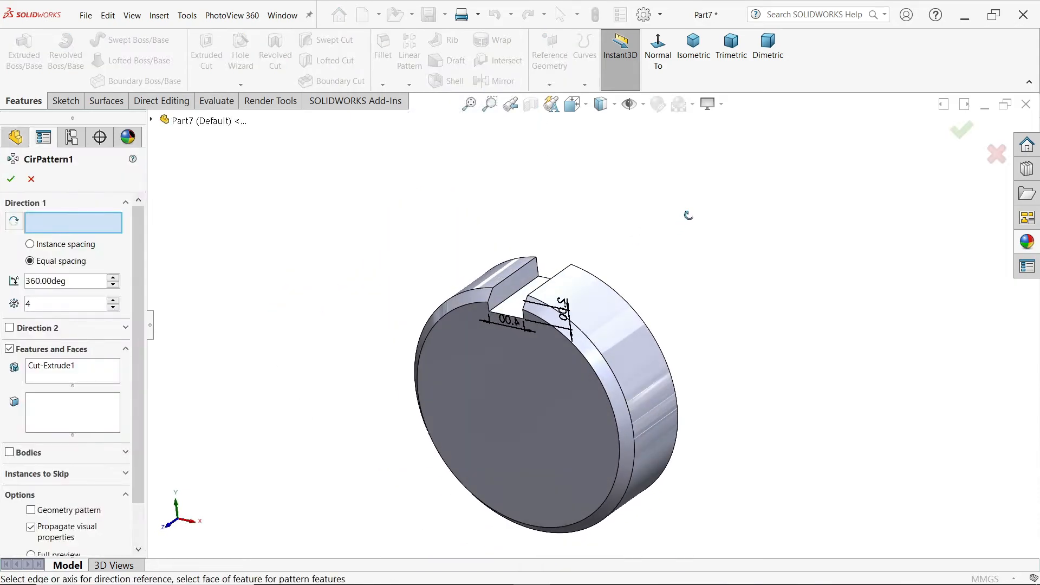
scroll(532, 470, down, 3)
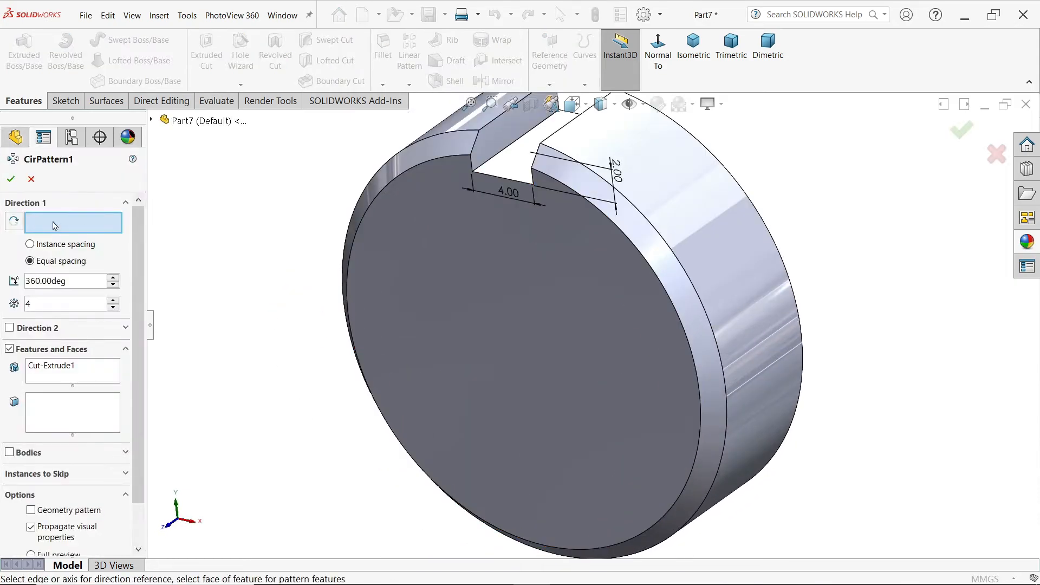
click(646, 107)
click(654, 148)
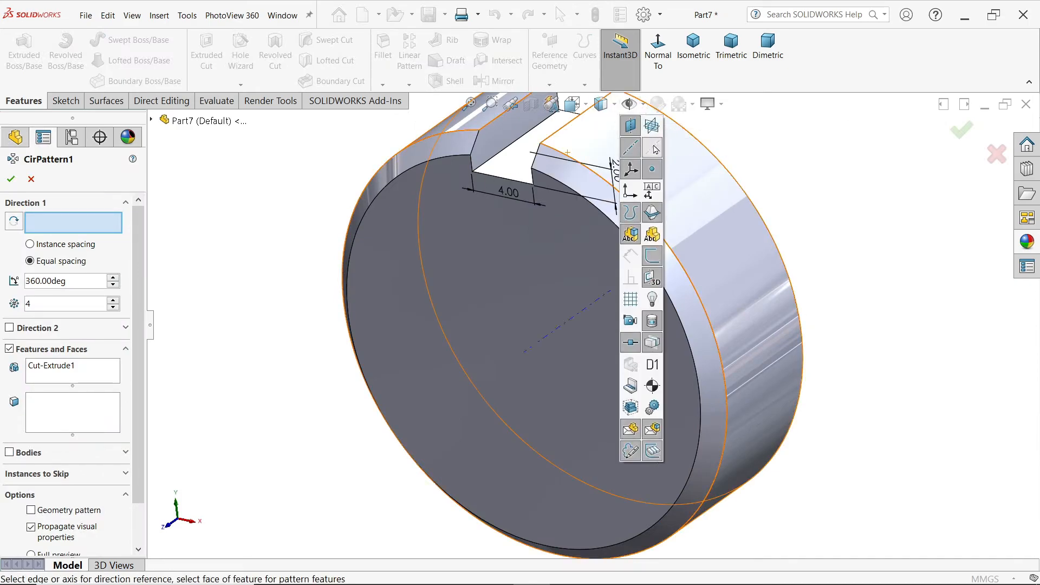
click(552, 333)
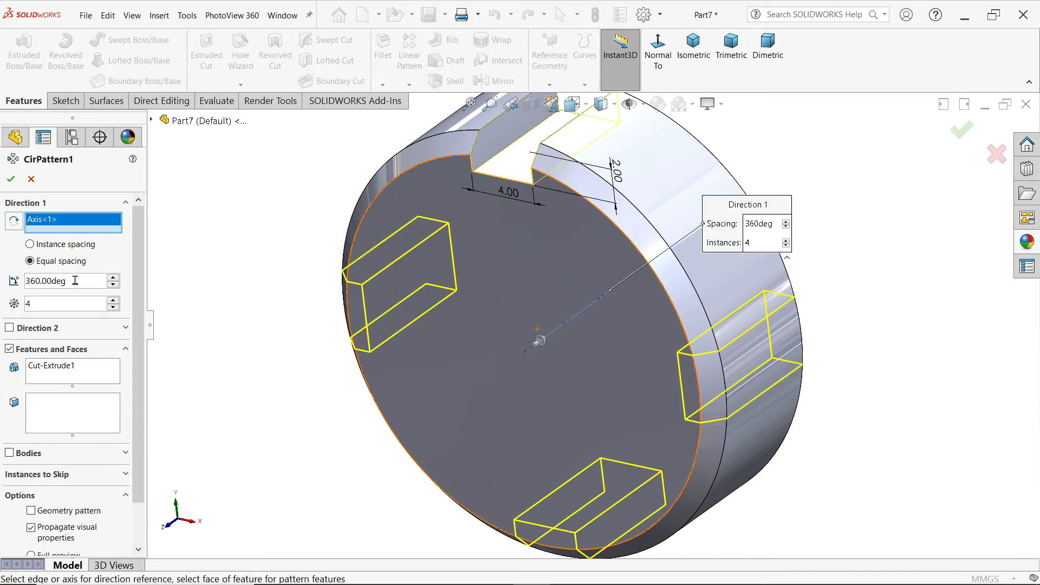
Step: Try a 180-degree pattern angle and restore it to 360 degrees
drag(75, 280, 2, 282)
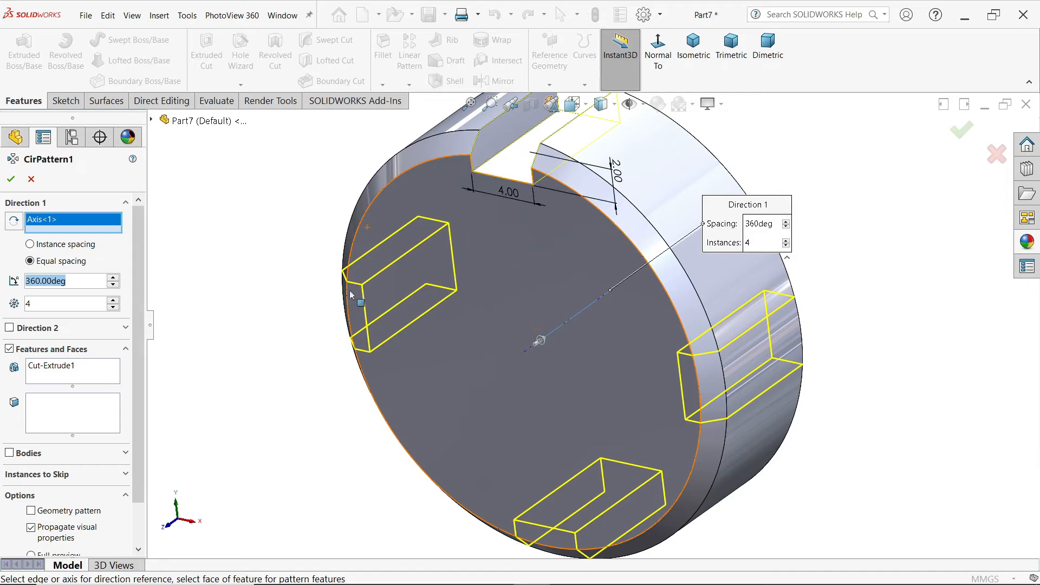
text(180)
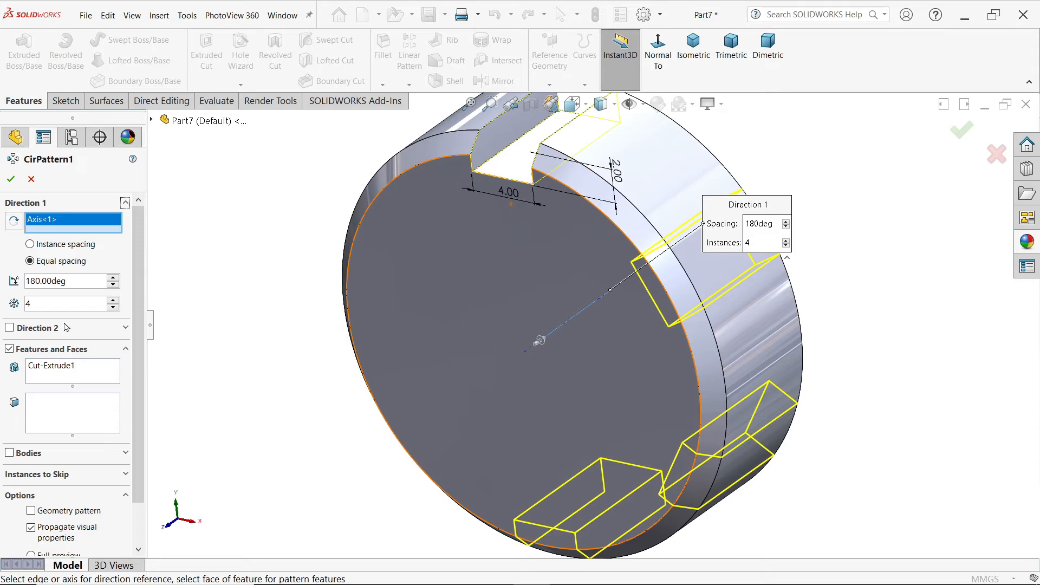
double_click(79, 282)
text(360)
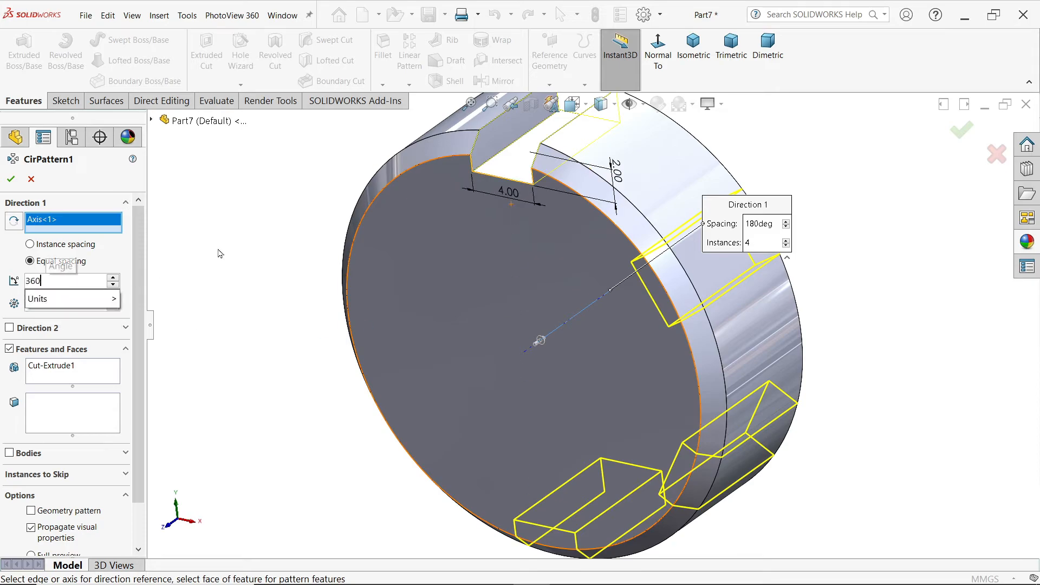
key(Return)
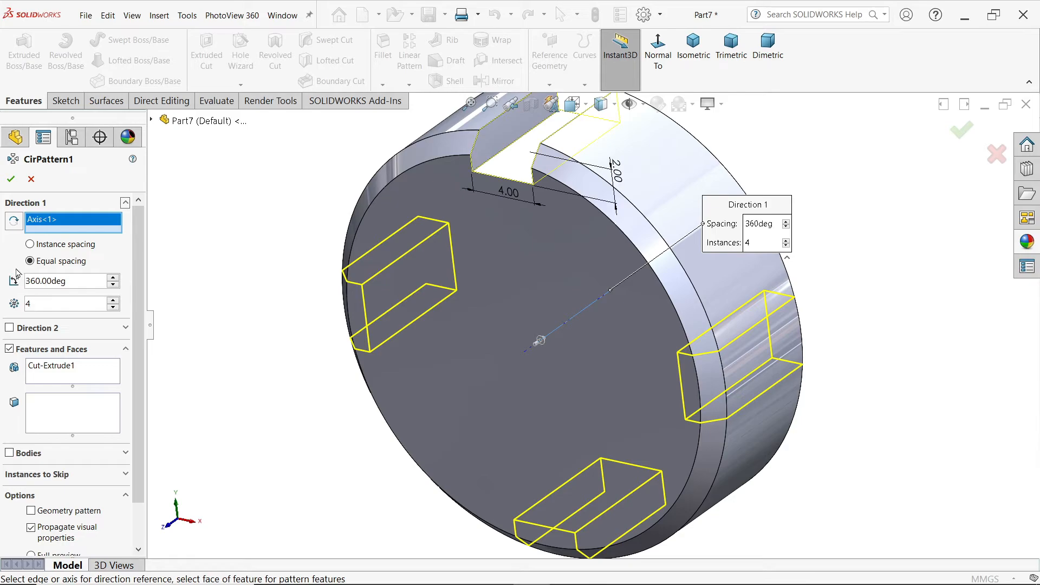
Step: Complete the circular pattern of the notch cut with four equally spaced instances over 360 degrees
click(60, 369)
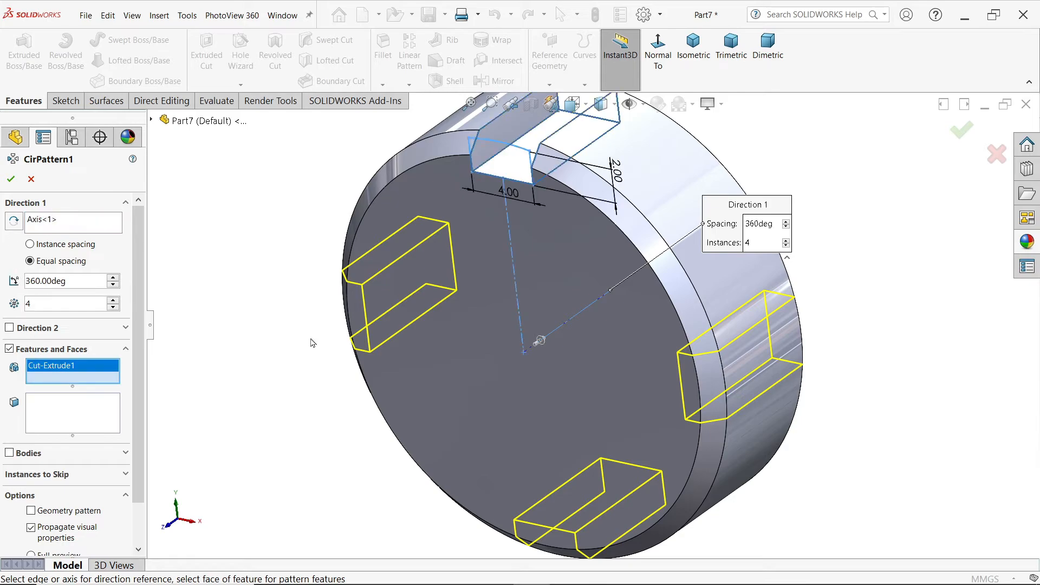
click(12, 180)
middle_drag(260, 256, 280, 247)
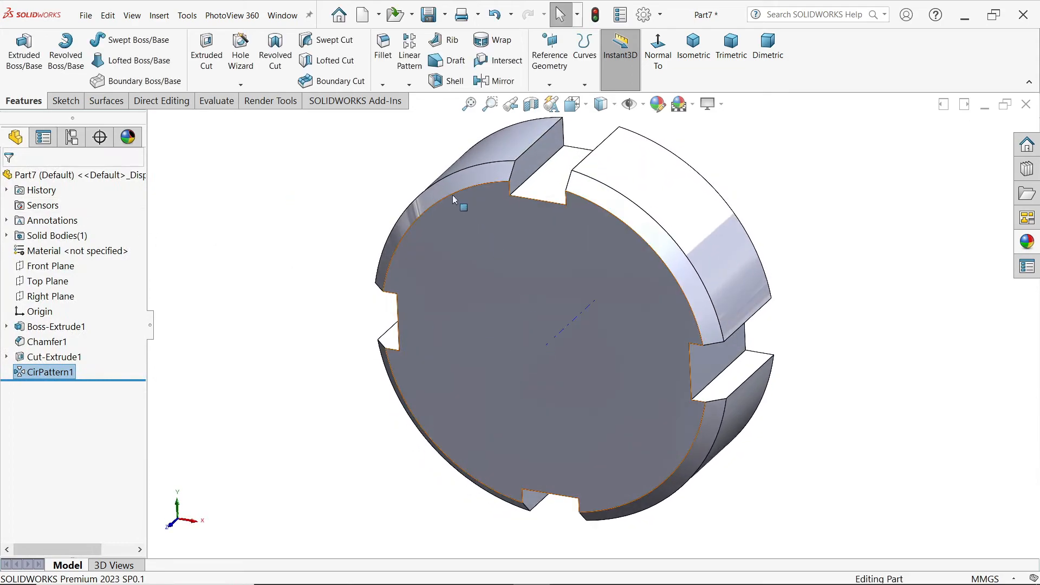
Step: Set up a Hole Wizard ISO bottoming tapped hole of size M12 with the Up To Next end condition
click(241, 49)
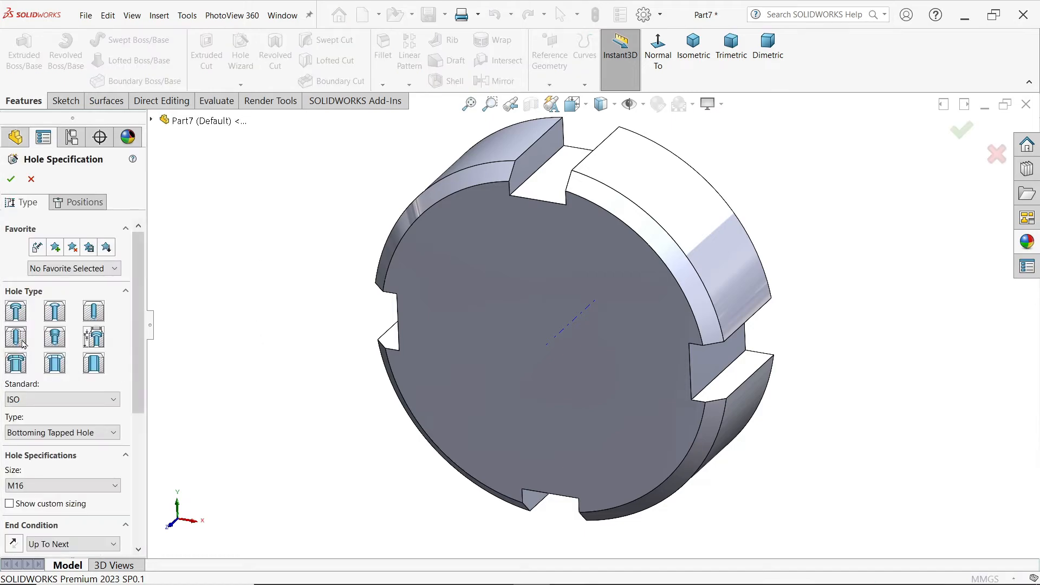
click(36, 434)
click(36, 445)
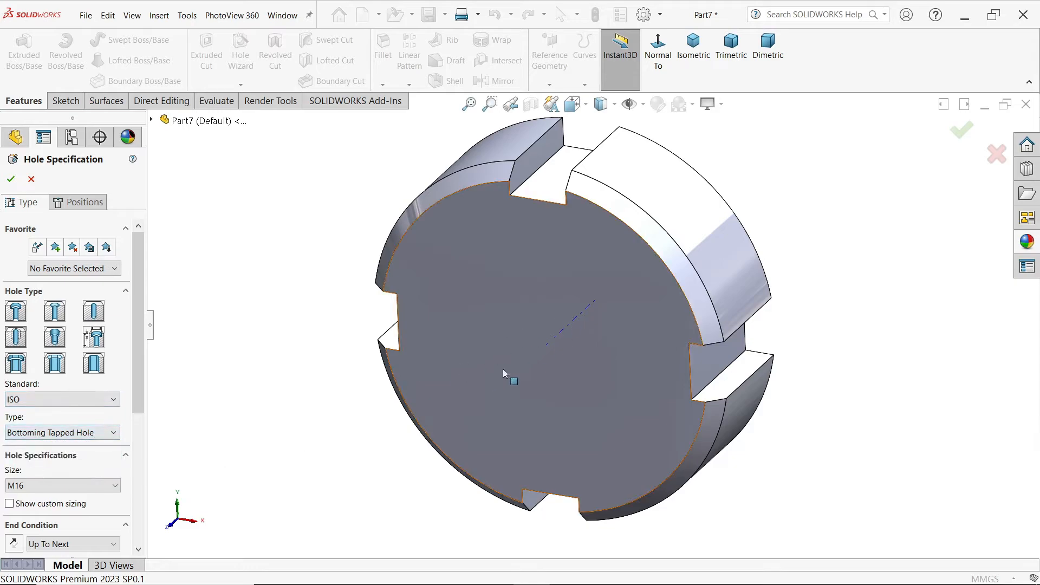
drag(138, 329, 138, 429)
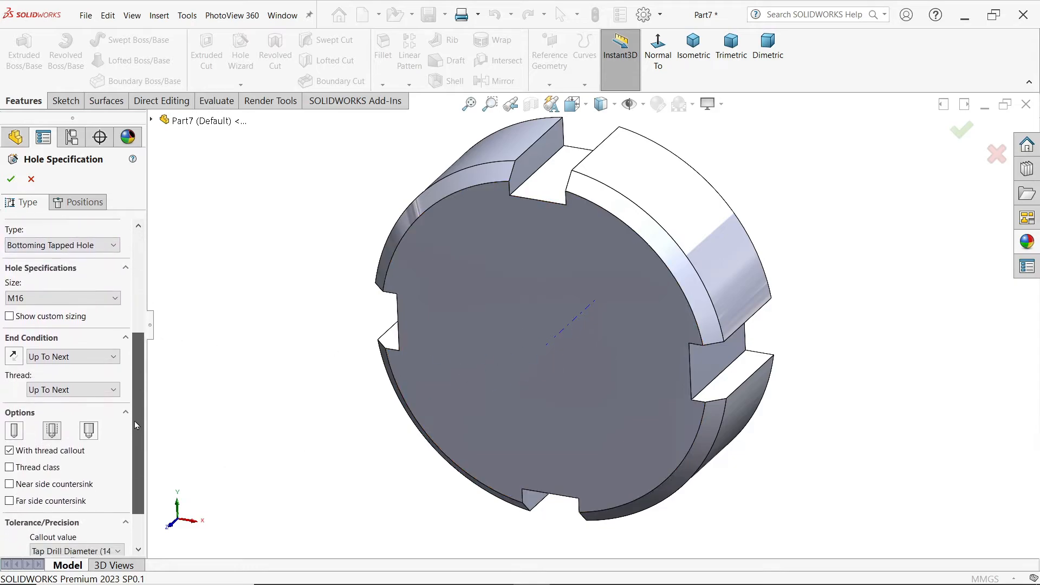
click(66, 297)
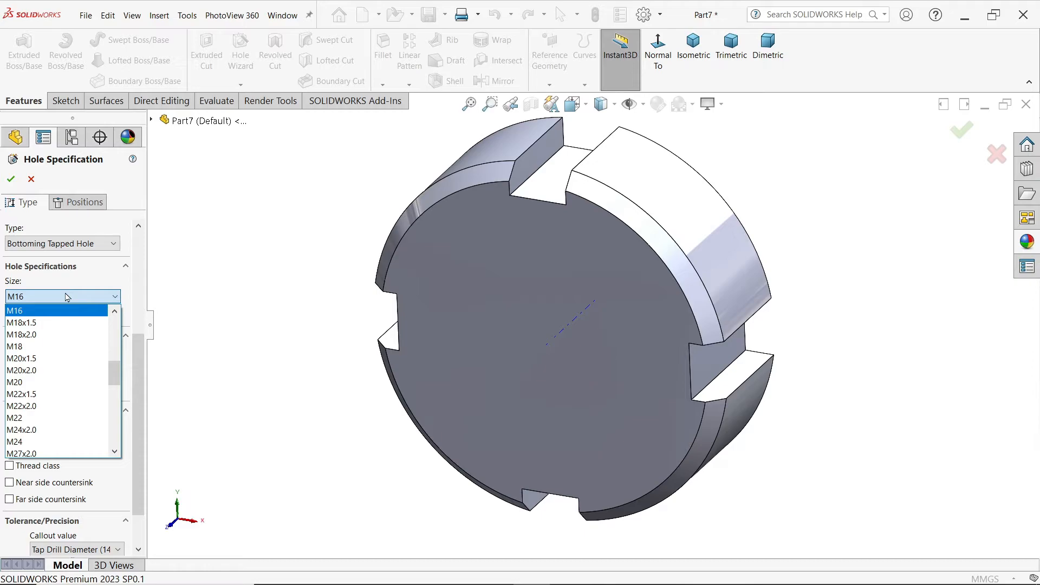
scroll(33, 417, up, 5)
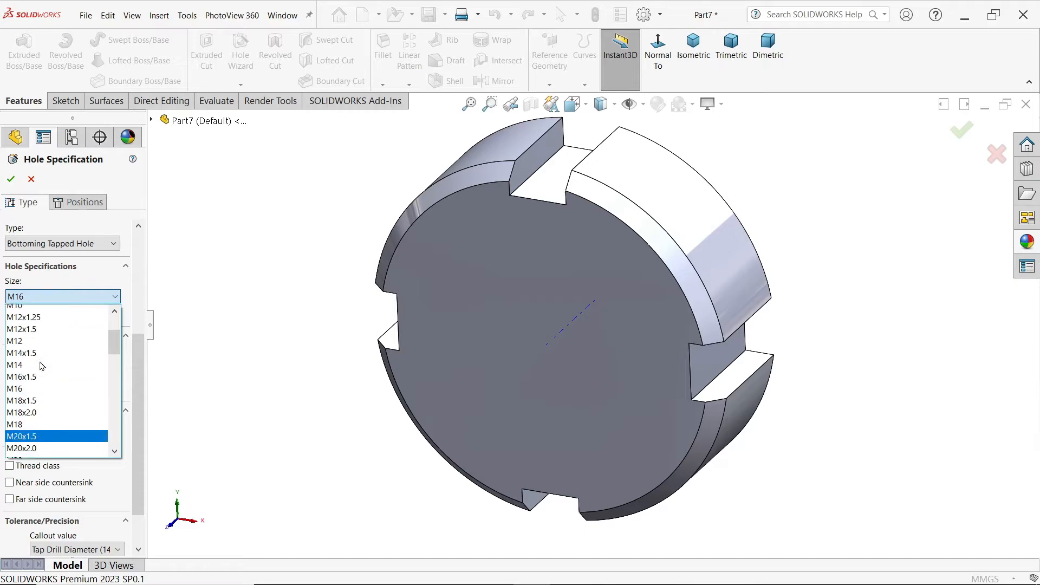
click(26, 443)
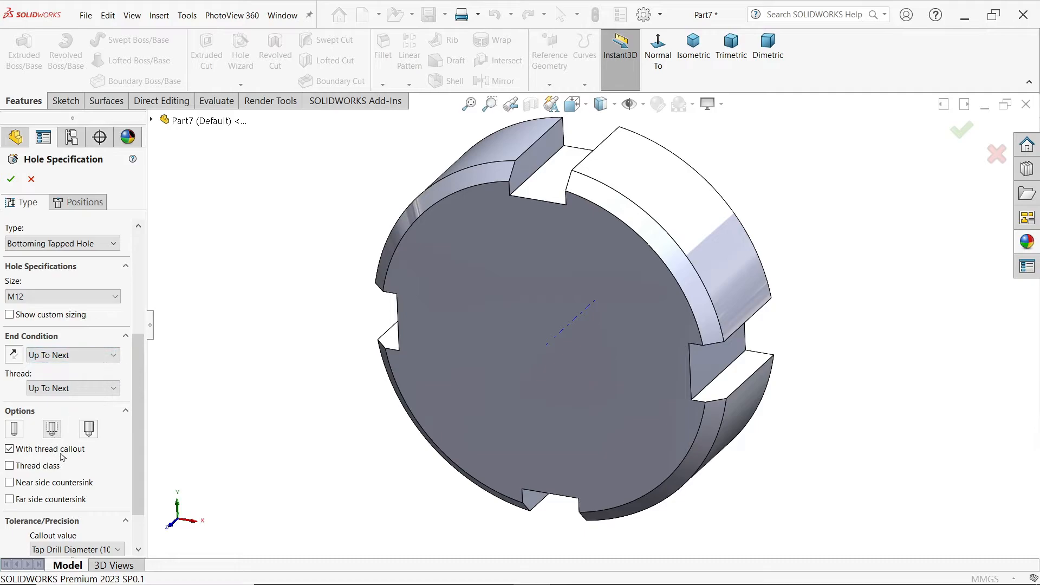
Step: Place the M12 tapped hole on the disc's front face at the origin and create it
click(87, 208)
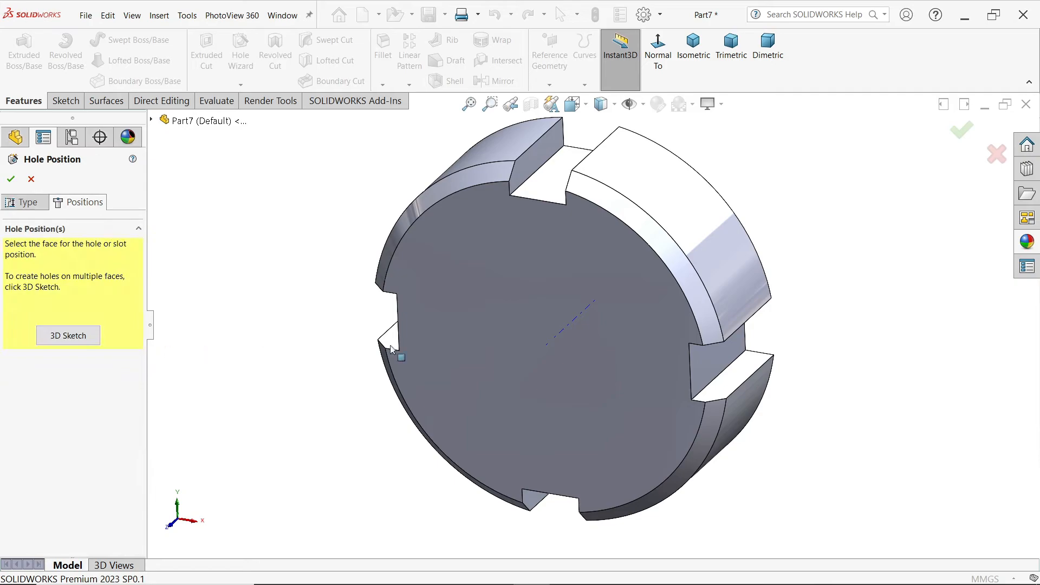
click(562, 350)
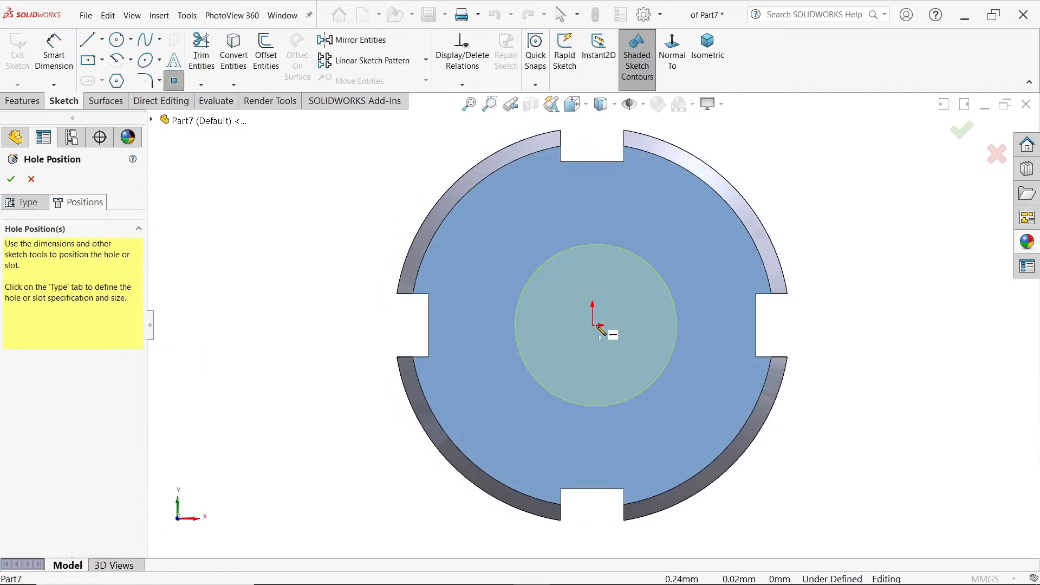
click(594, 325)
middle_drag(826, 243, 778, 281)
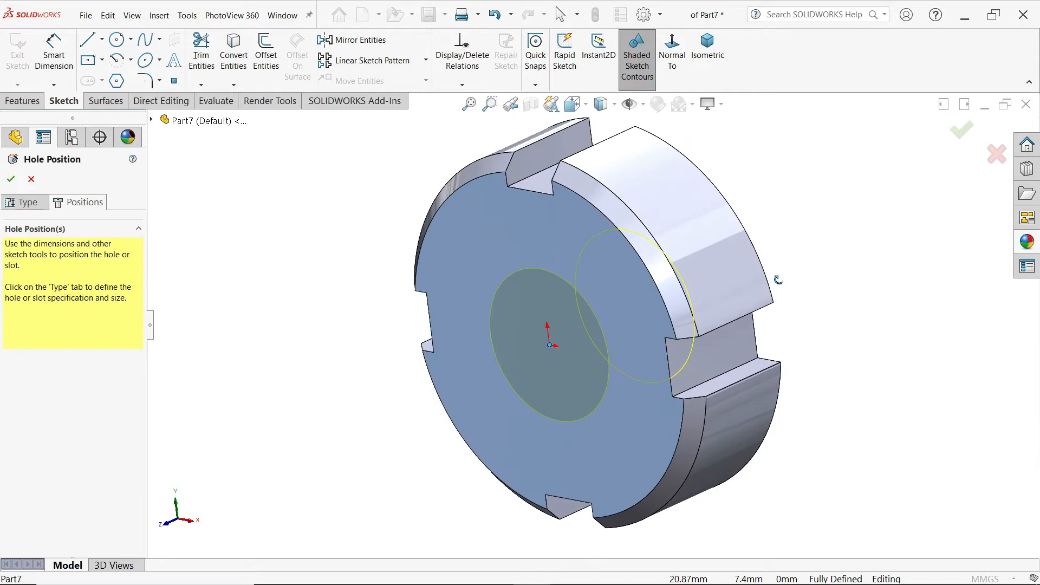
click(11, 179)
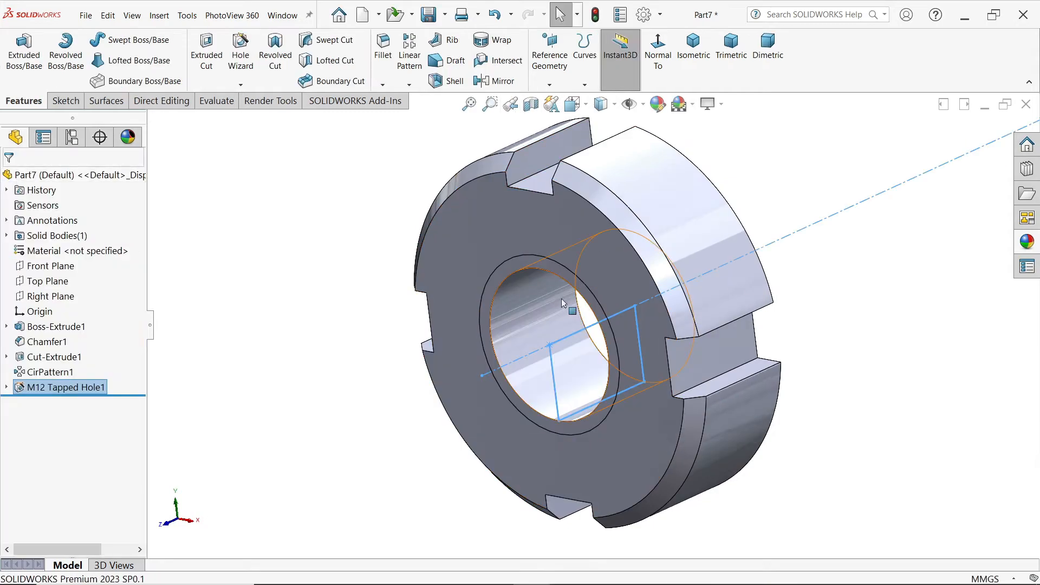
Step: Enable shaded cosmetic threads in the document's detailing properties
click(644, 15)
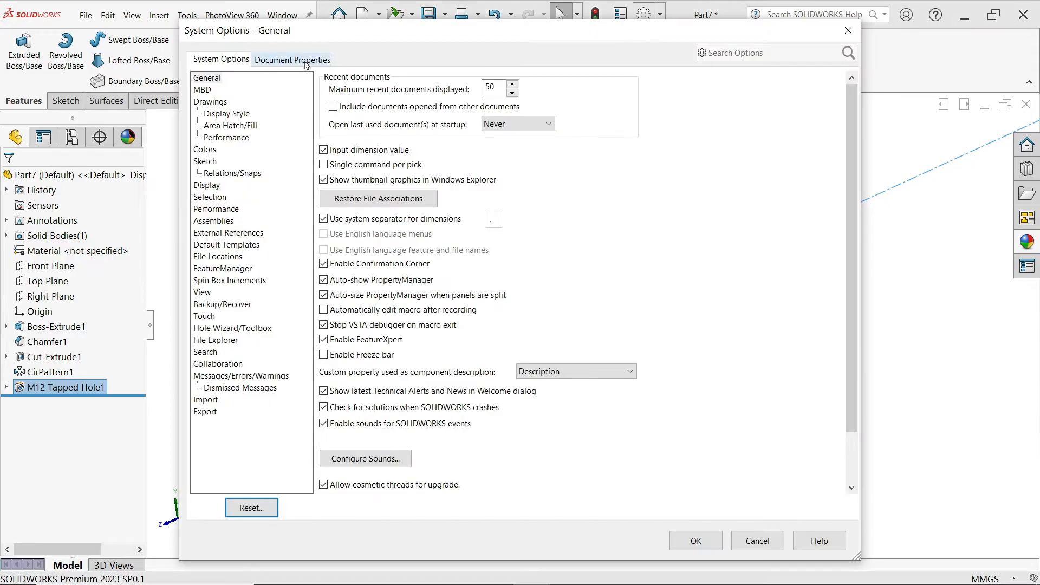
click(293, 58)
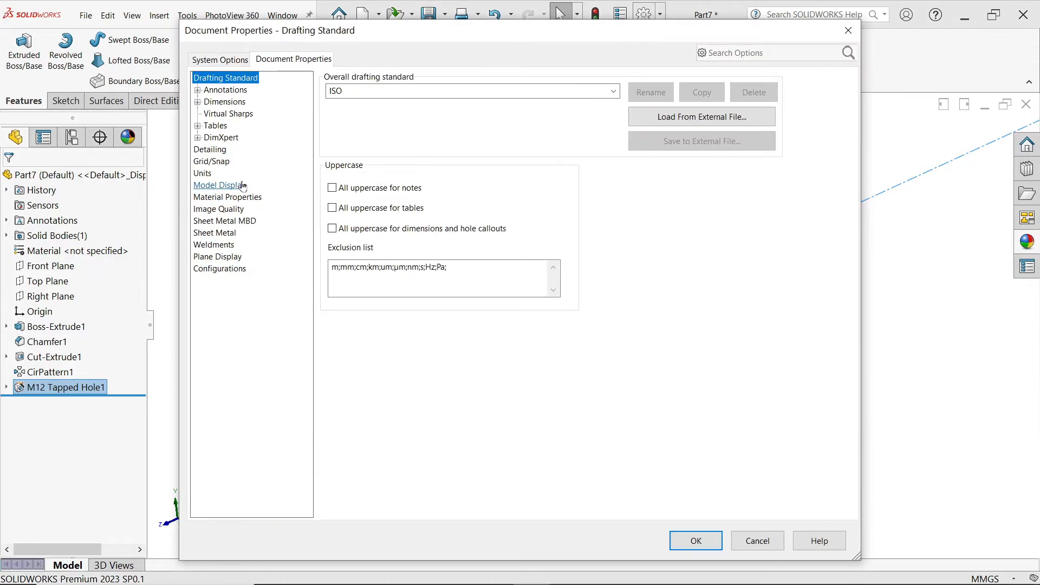
click(210, 149)
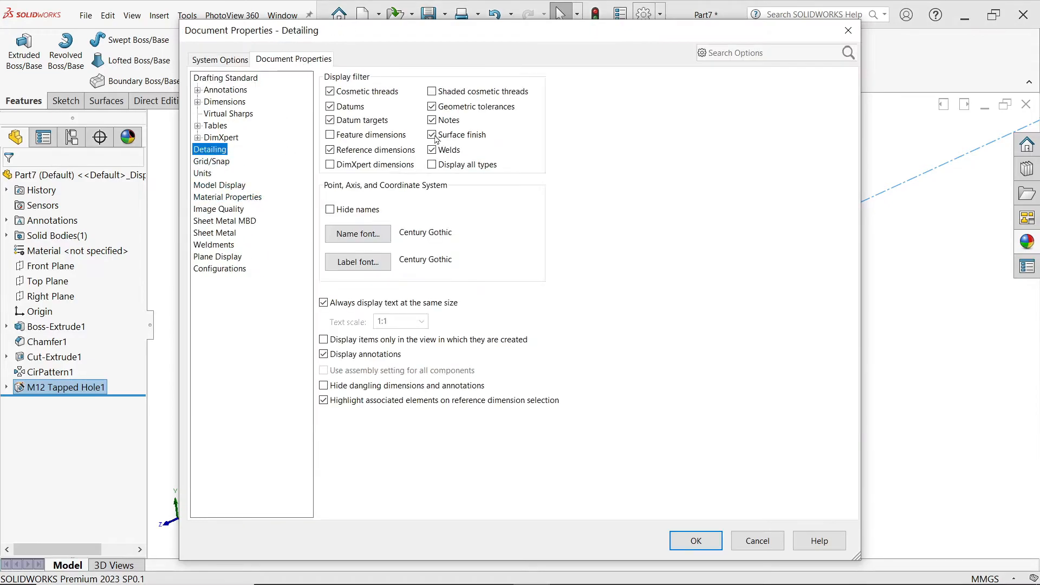
click(463, 92)
click(696, 540)
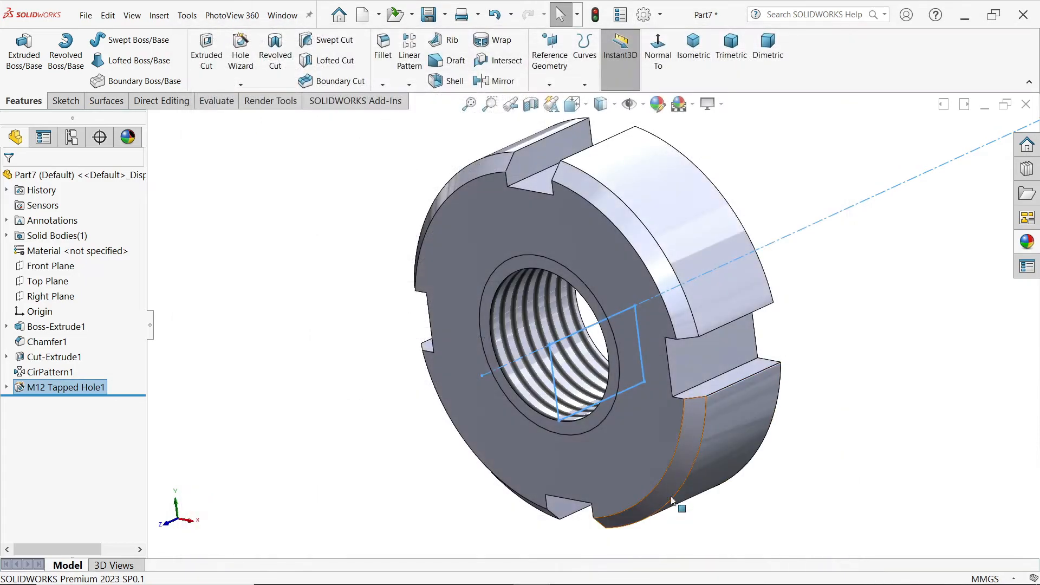
Step: Assign Plain Carbon Steel as the lock nut's material
middle_drag(744, 410, 737, 414)
click(271, 322)
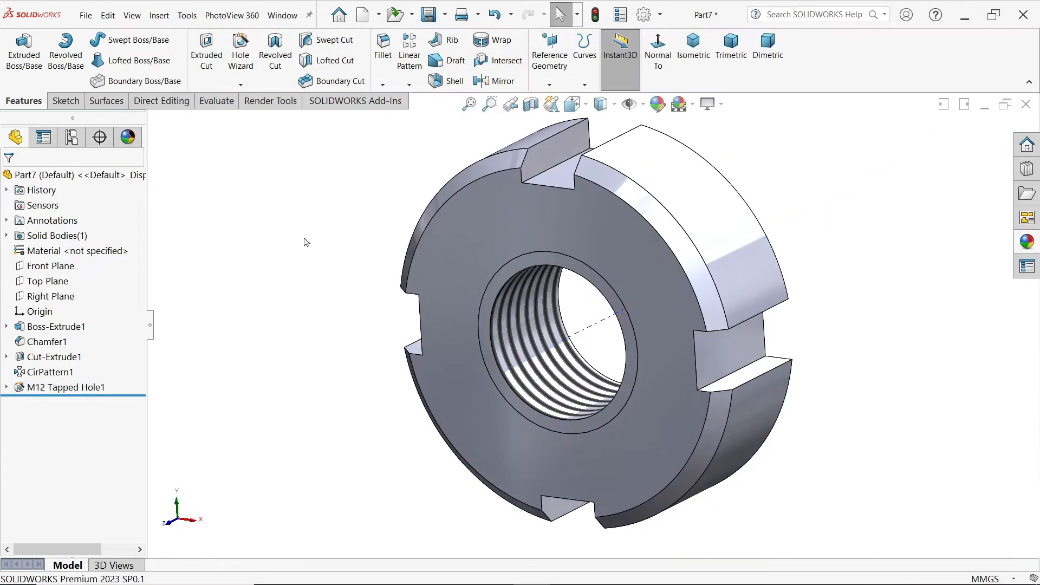
right_click(62, 254)
click(189, 309)
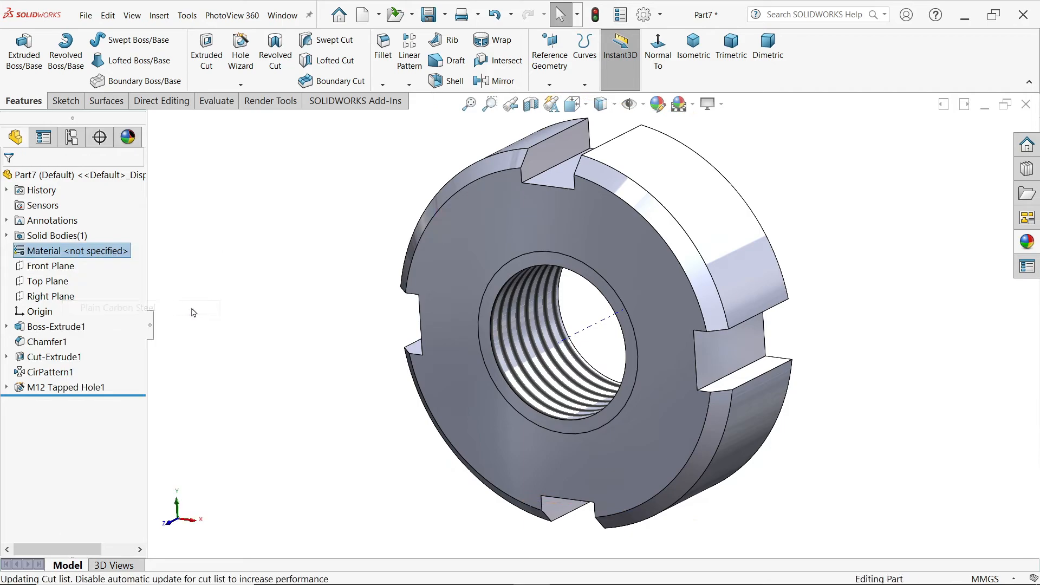
Step: Apply the light green colour from the standard palette to the whole lock nut part
click(1033, 247)
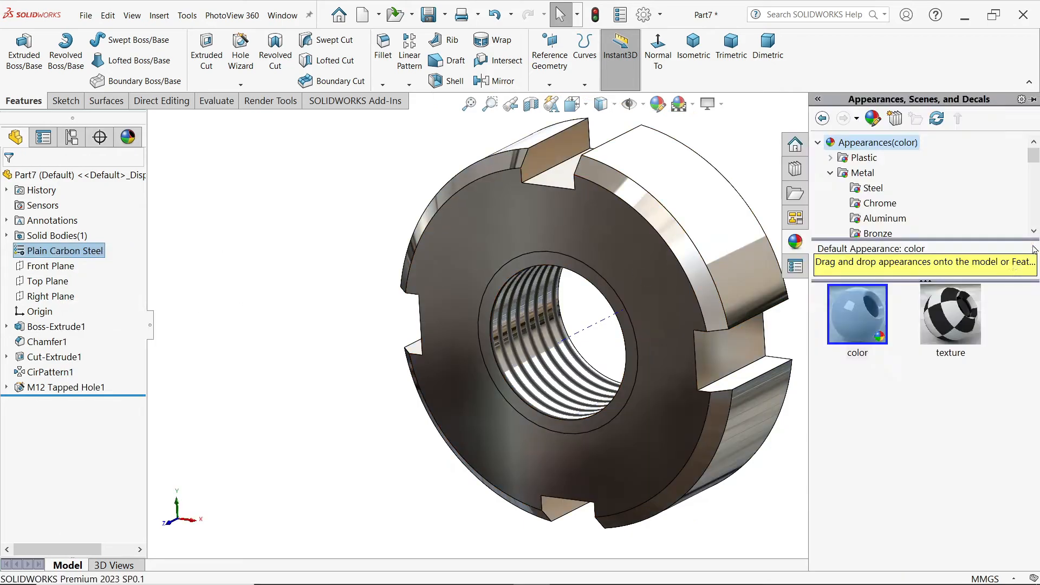
click(865, 313)
double_click(864, 308)
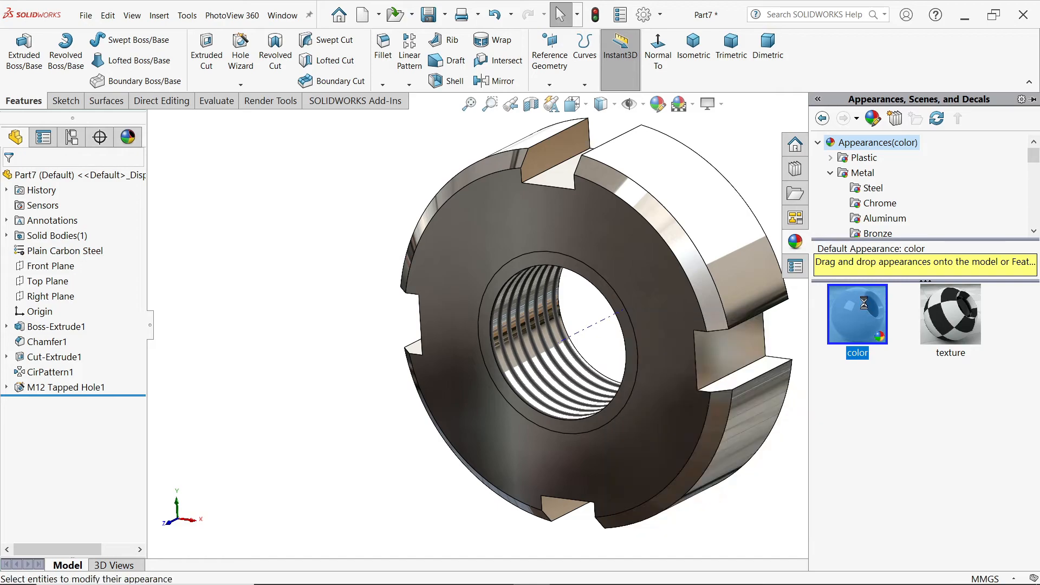
click(658, 105)
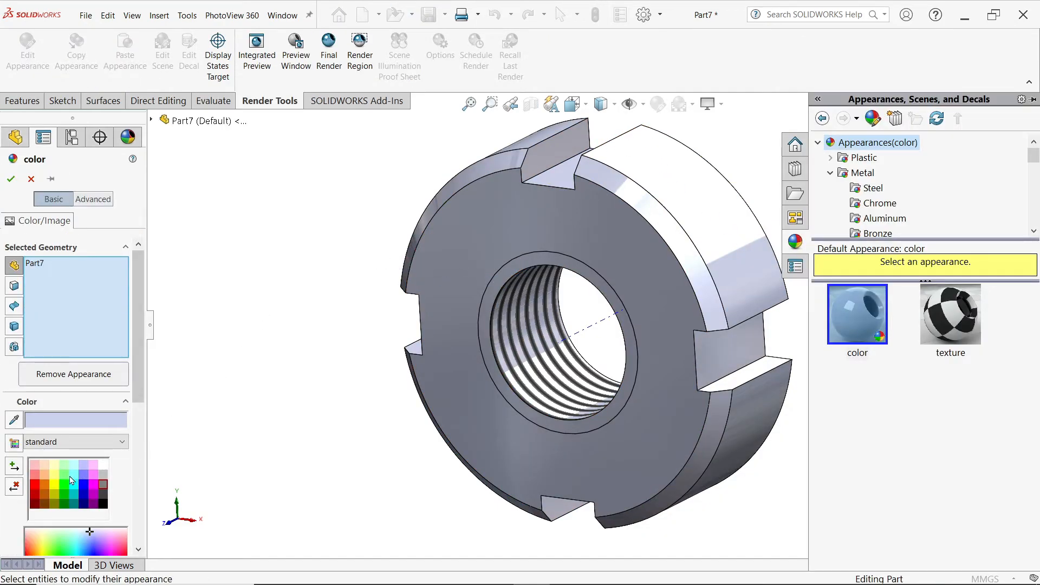
click(64, 475)
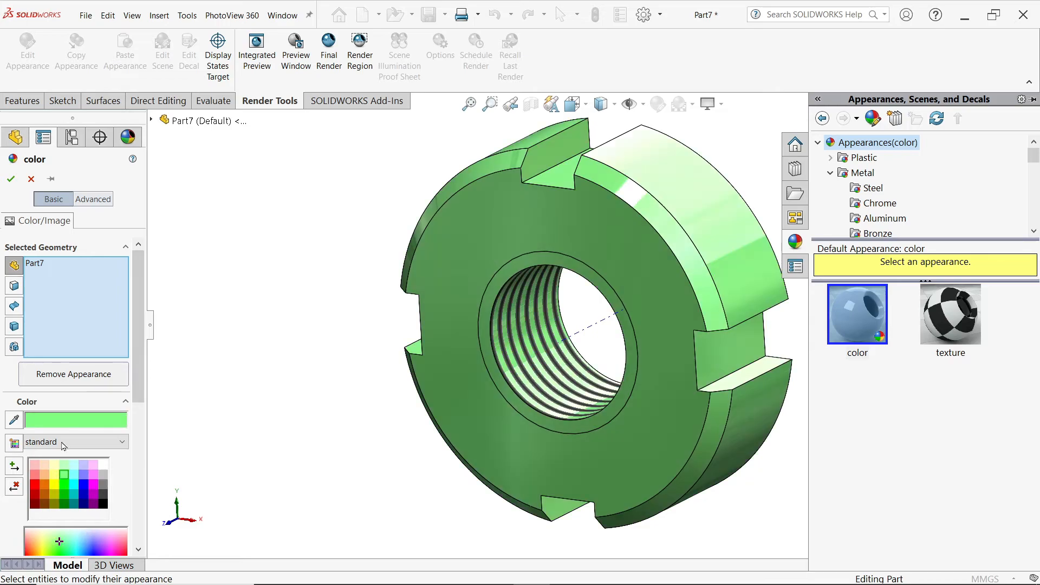
click(11, 179)
Step: Save the part as Lock Nut M12 in the CRANE HOOK DRAWING folder
click(428, 17)
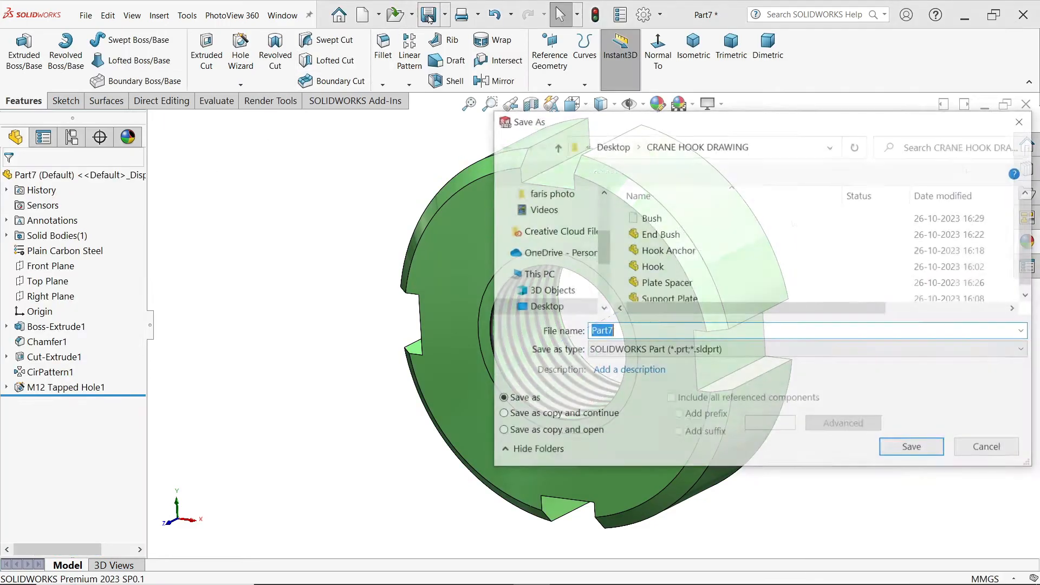
text(Lock Nut M12)
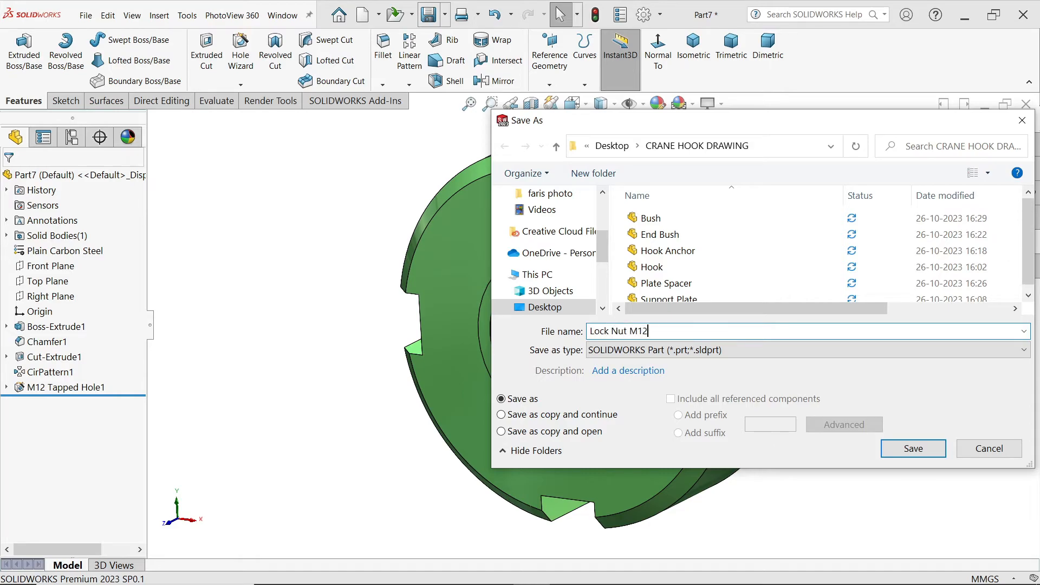
click(902, 456)
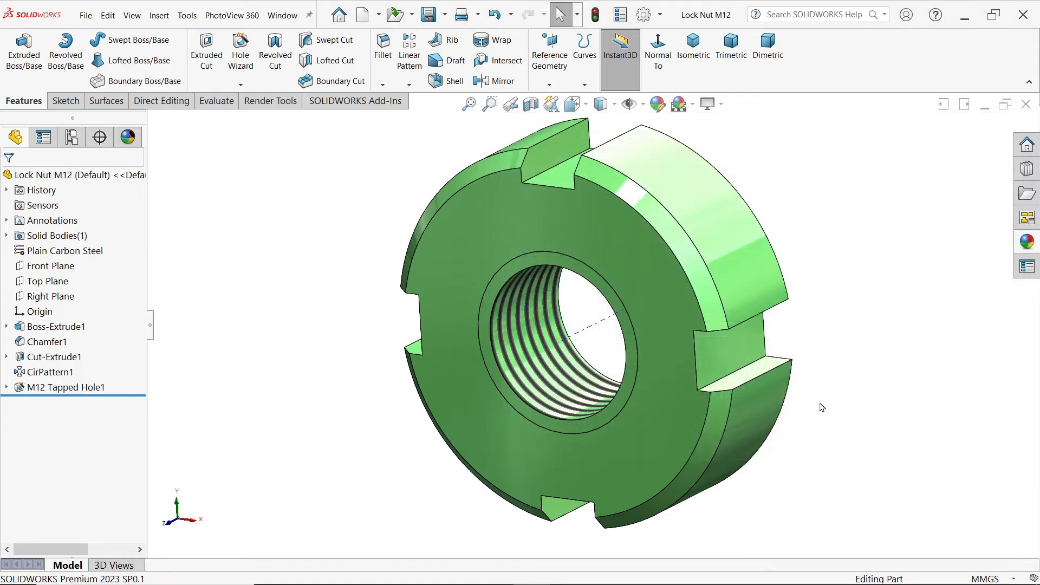
key(f)
scroll(791, 294, down, 2)
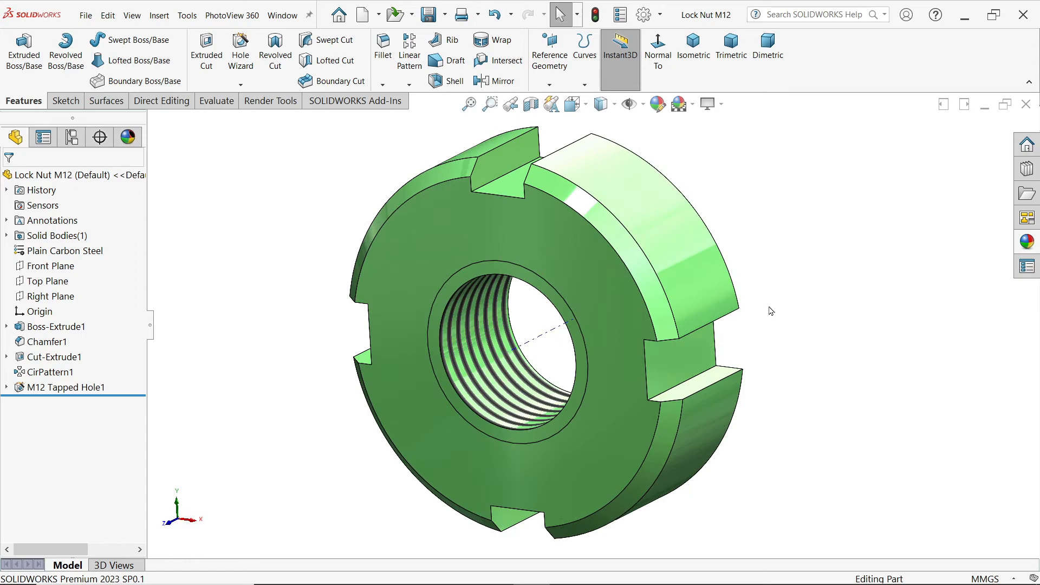
Step: Check the Lock Nut M15 dimensions in the reference drawing and set the nut's base extrusion thickness to 7 mm
key(alt+Tab)
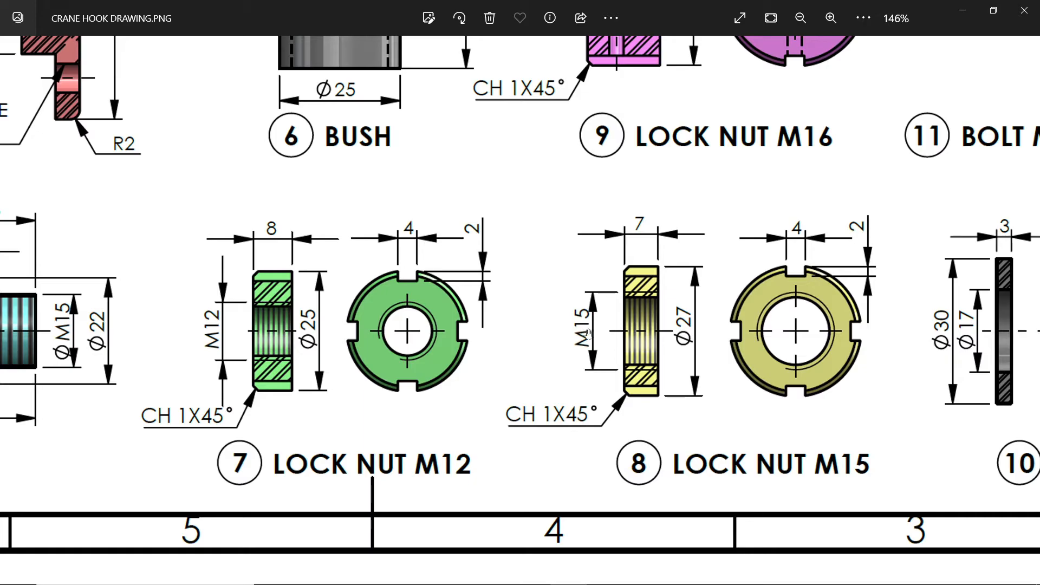
click(968, 13)
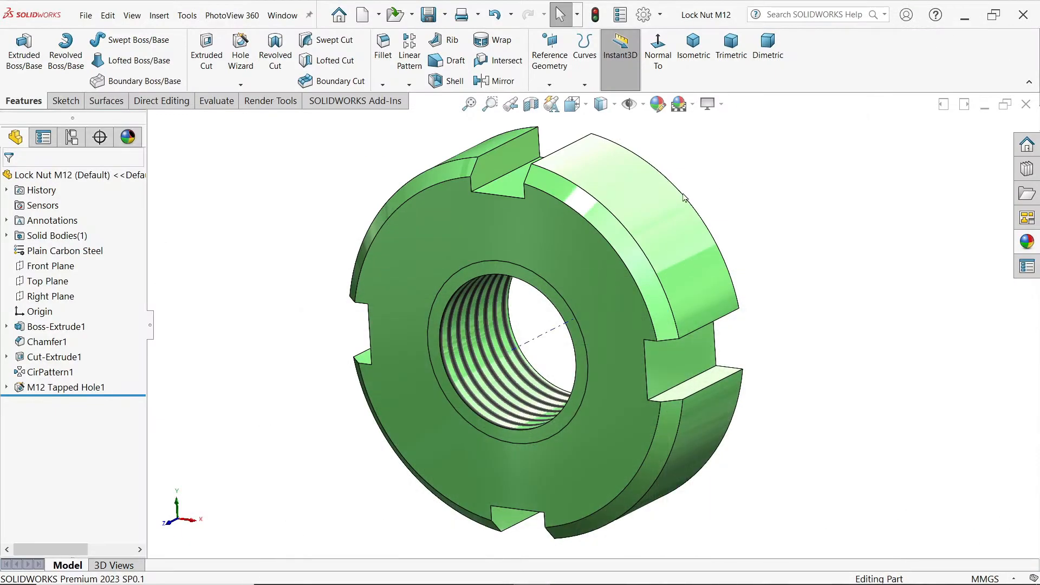
click(44, 332)
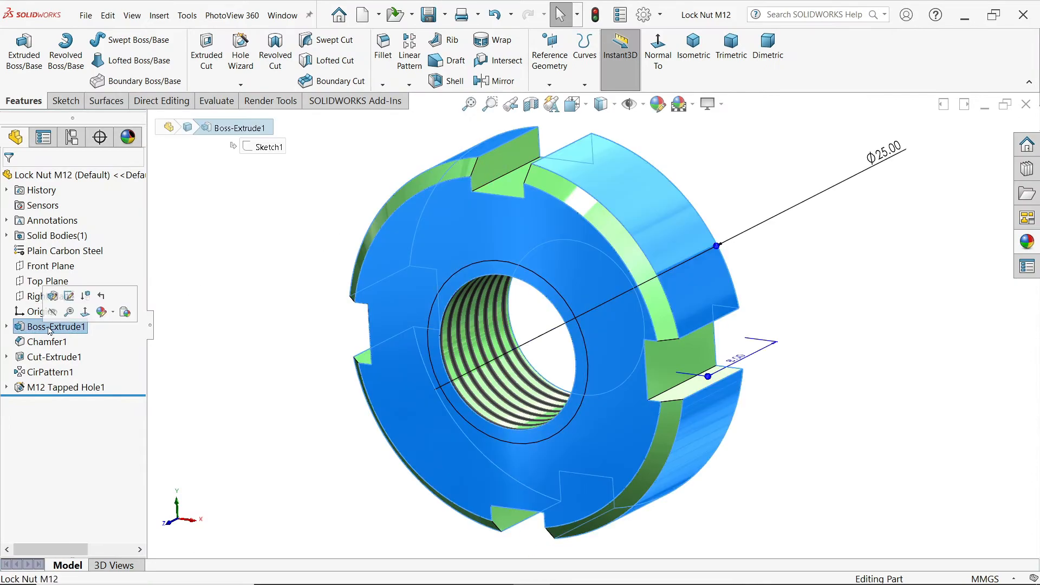
click(737, 362)
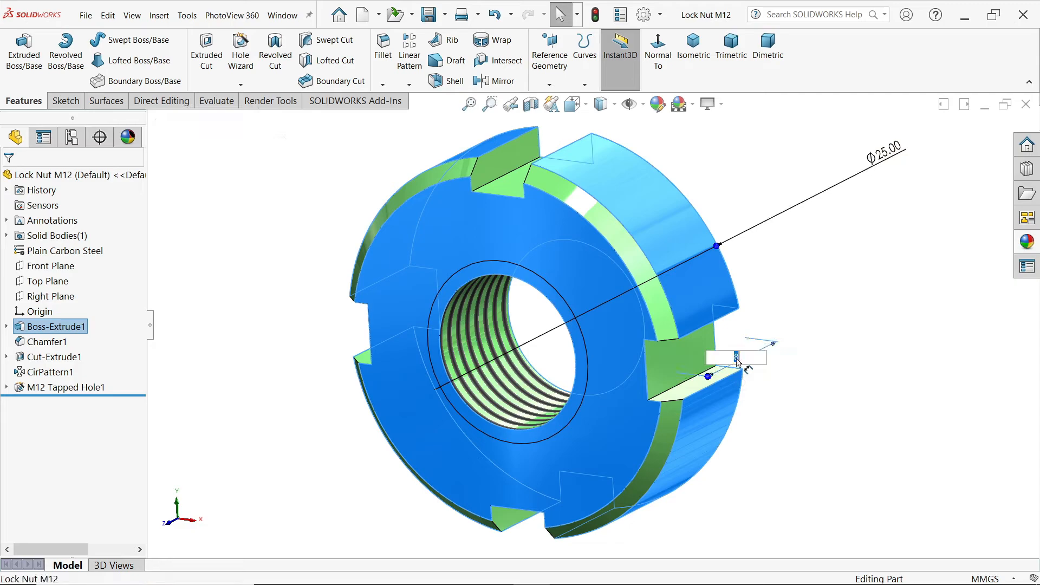
text(7.5)
key(Return)
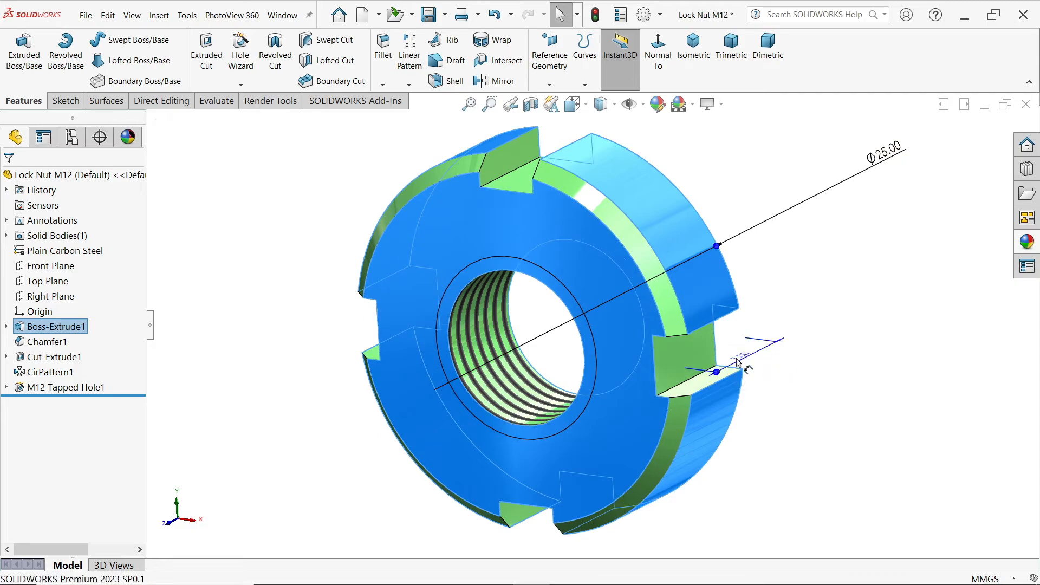
click(225, 356)
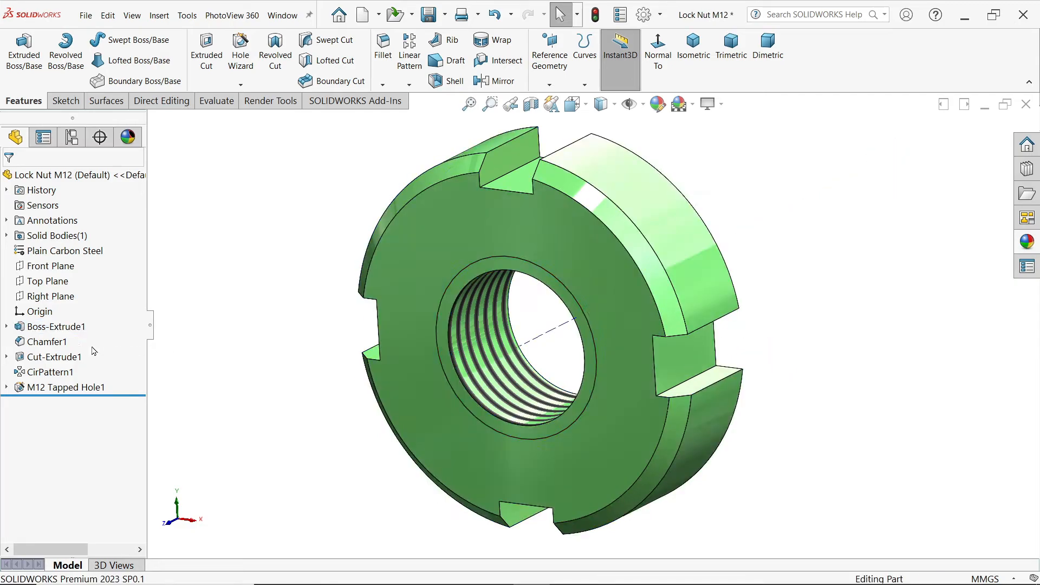
Step: Review the chamfer, slot cut and circular pattern, and edit the tapped hole to use the DIN standard
click(47, 342)
click(57, 358)
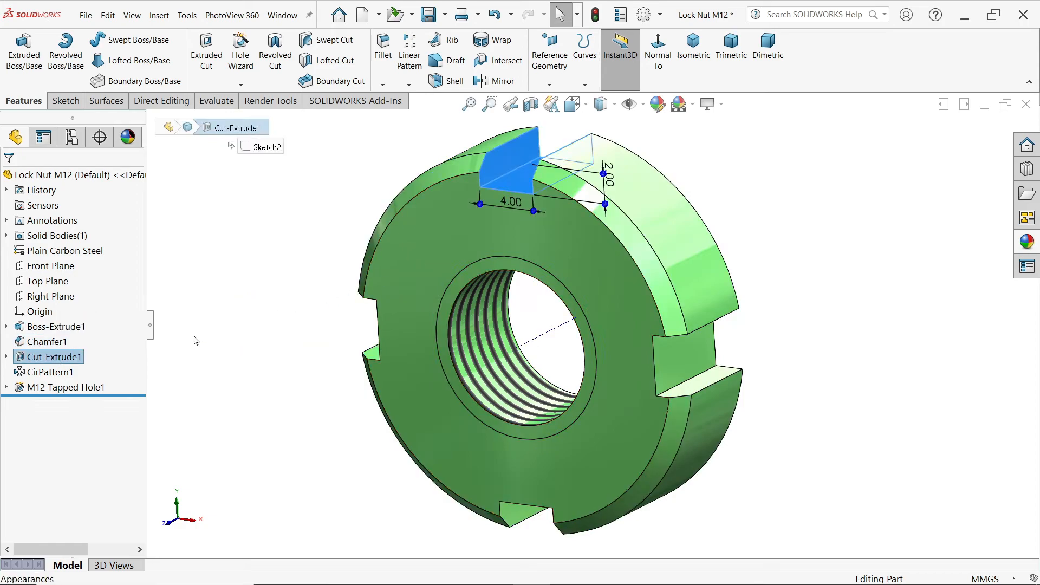
click(62, 373)
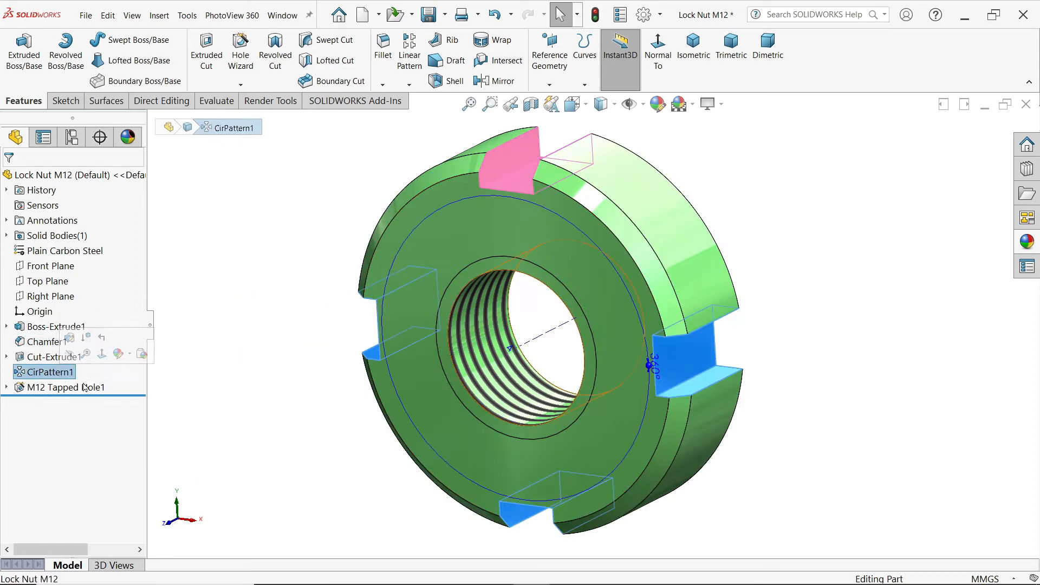
click(72, 388)
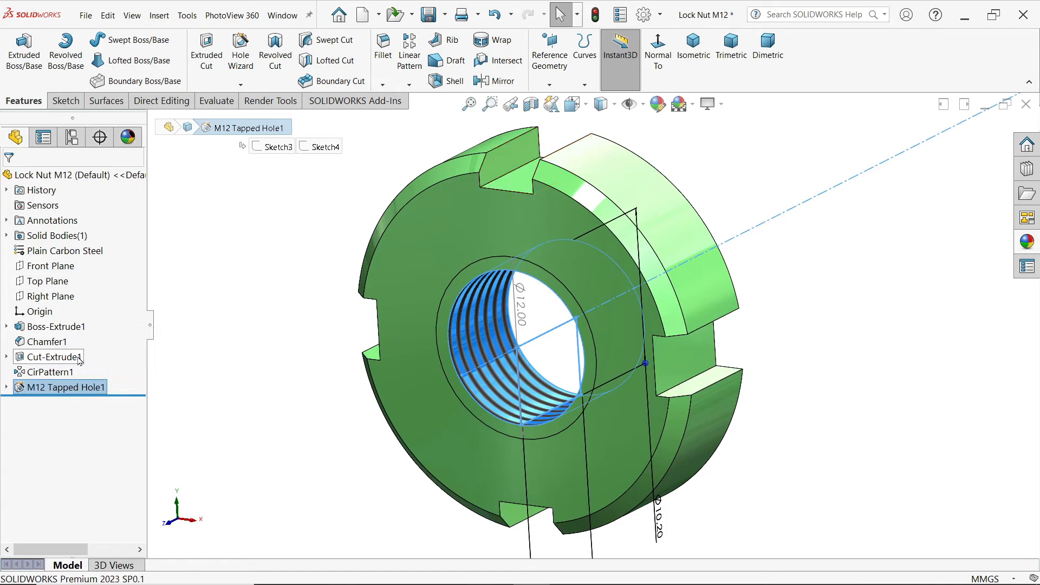
click(111, 355)
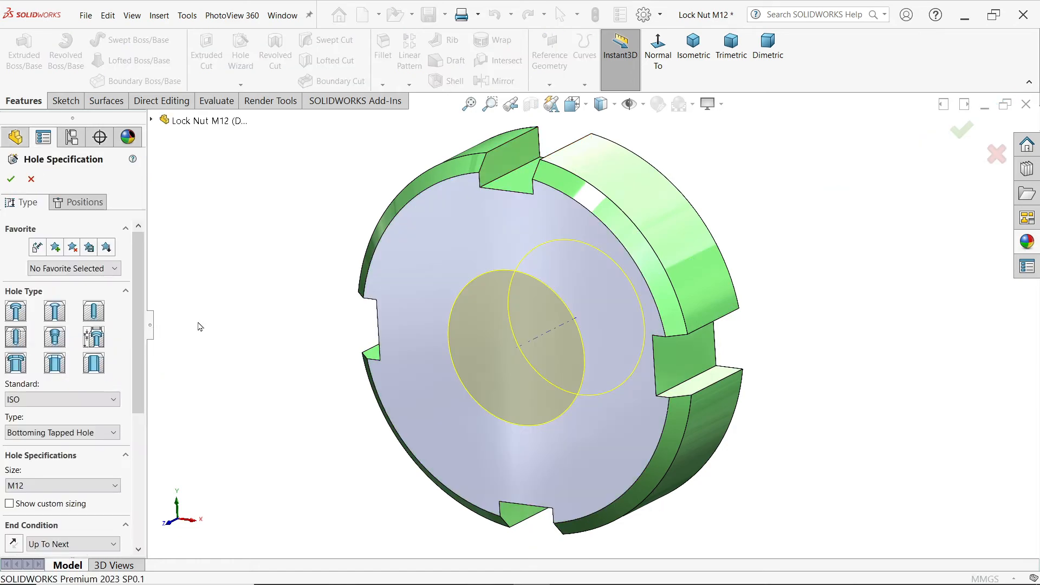
scroll(76, 428, down, 5)
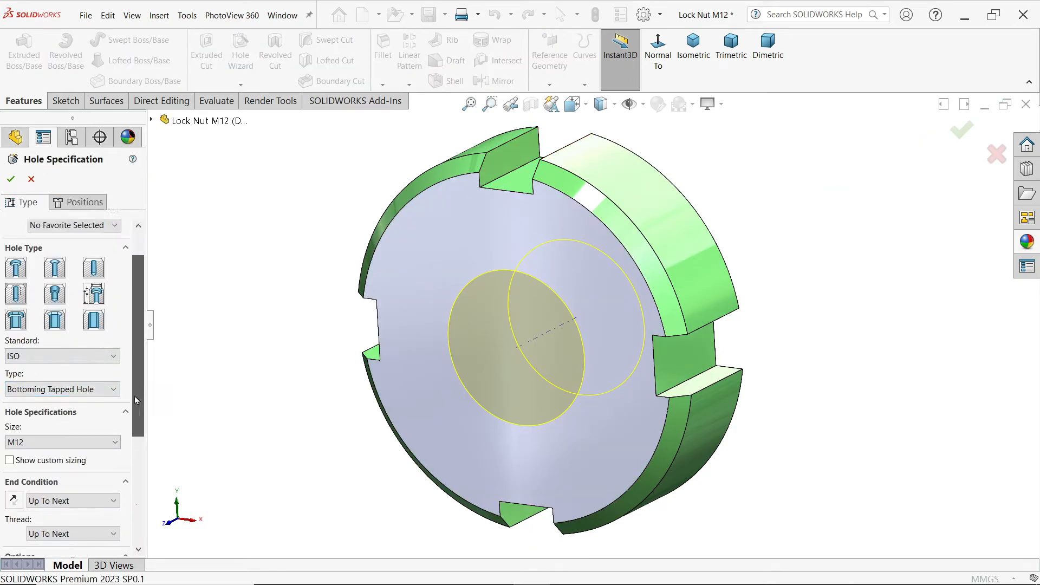
click(96, 365)
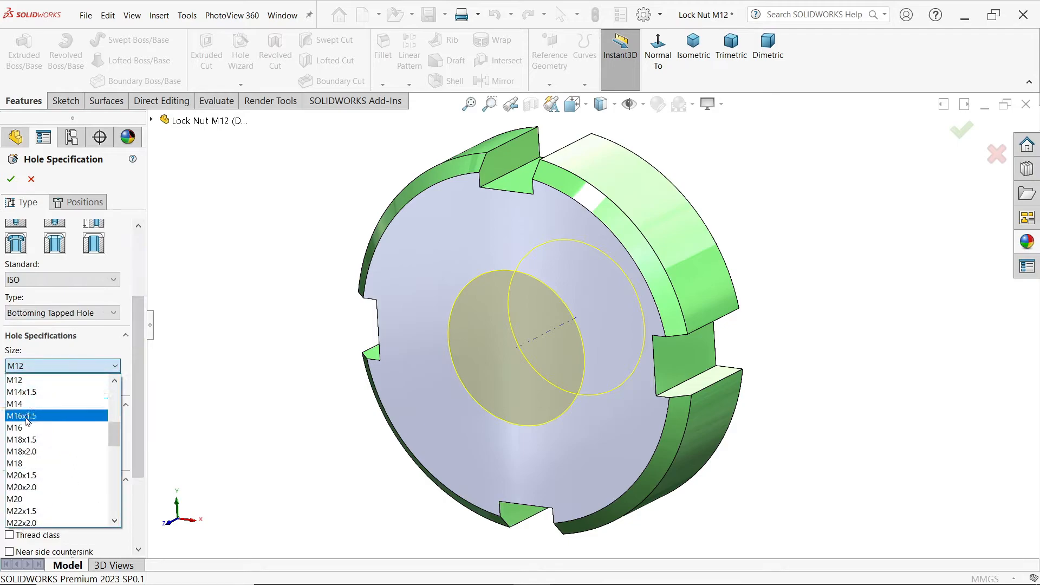
click(72, 285)
click(71, 285)
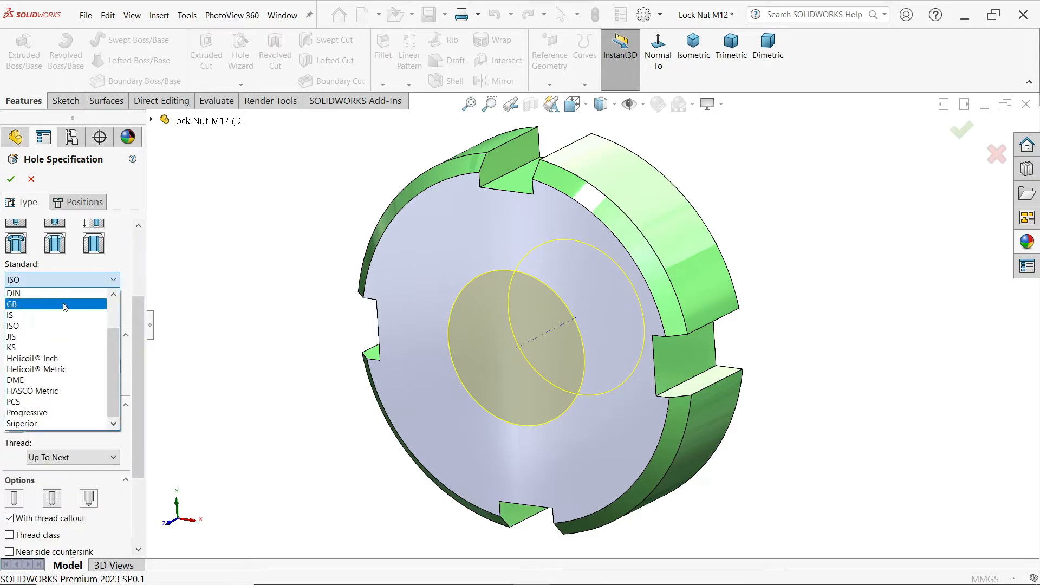
scroll(44, 335, up, 2)
click(36, 331)
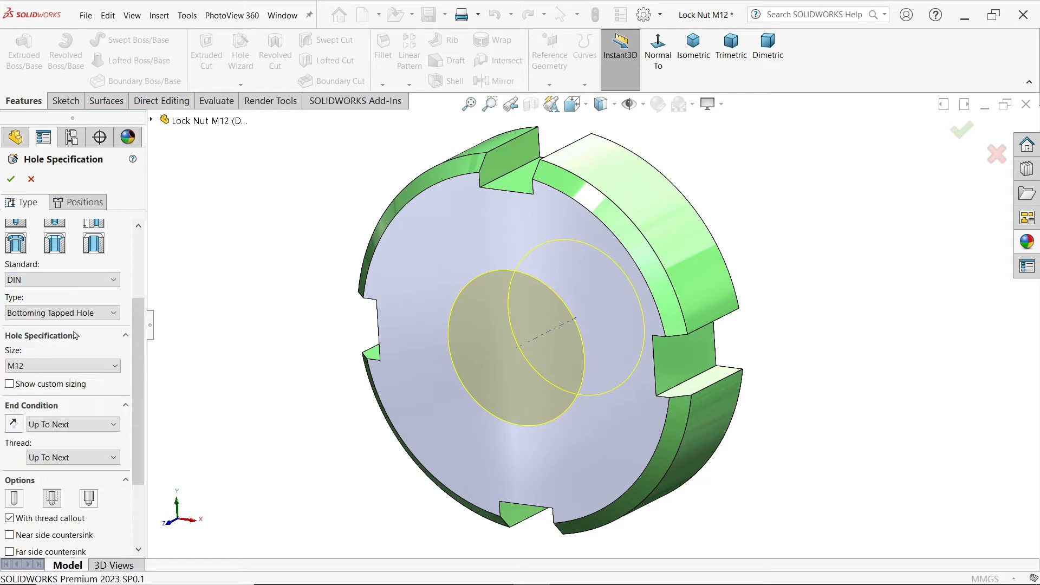
Step: Set the bottoming tapped hole's size to M16, keep its position at the origin and accept the hole changes
click(50, 372)
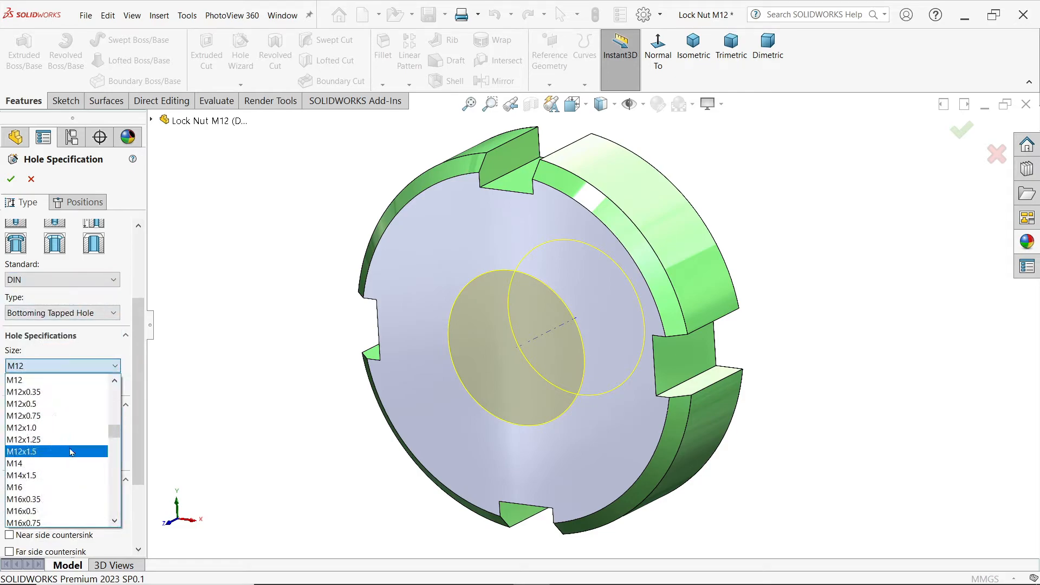
click(18, 487)
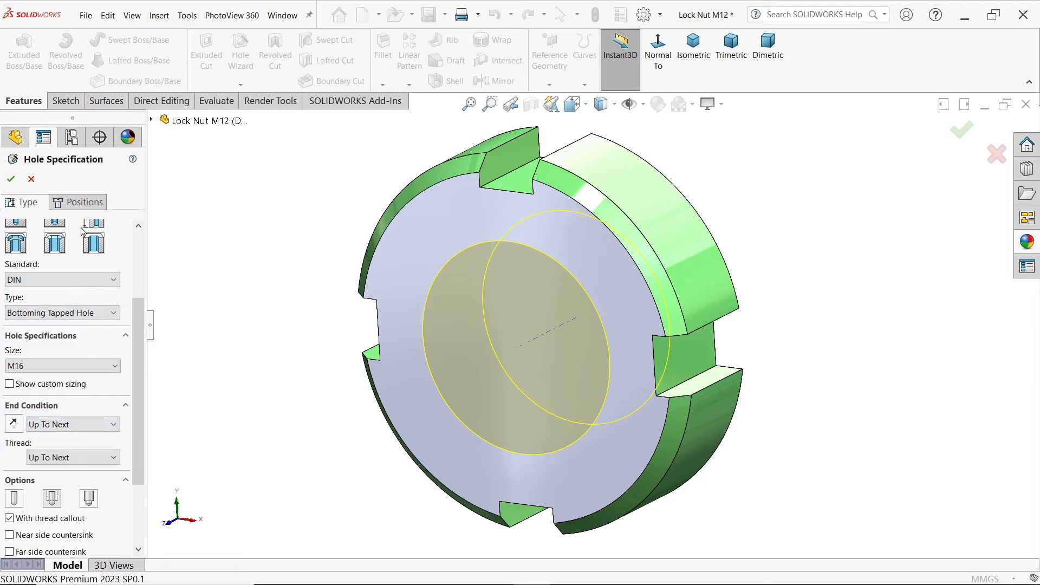
click(84, 203)
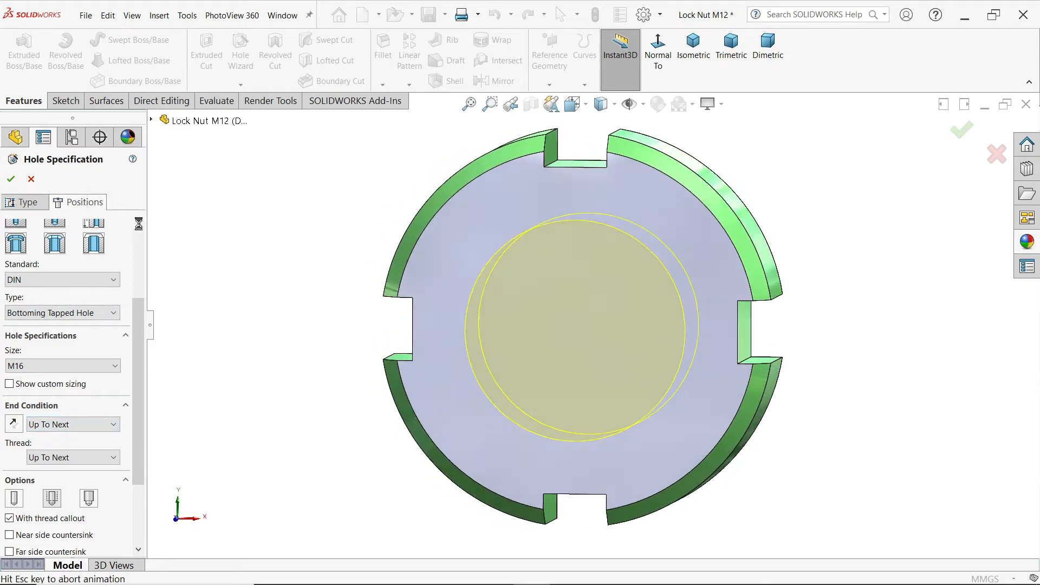
click(11, 180)
middle_drag(353, 244, 292, 286)
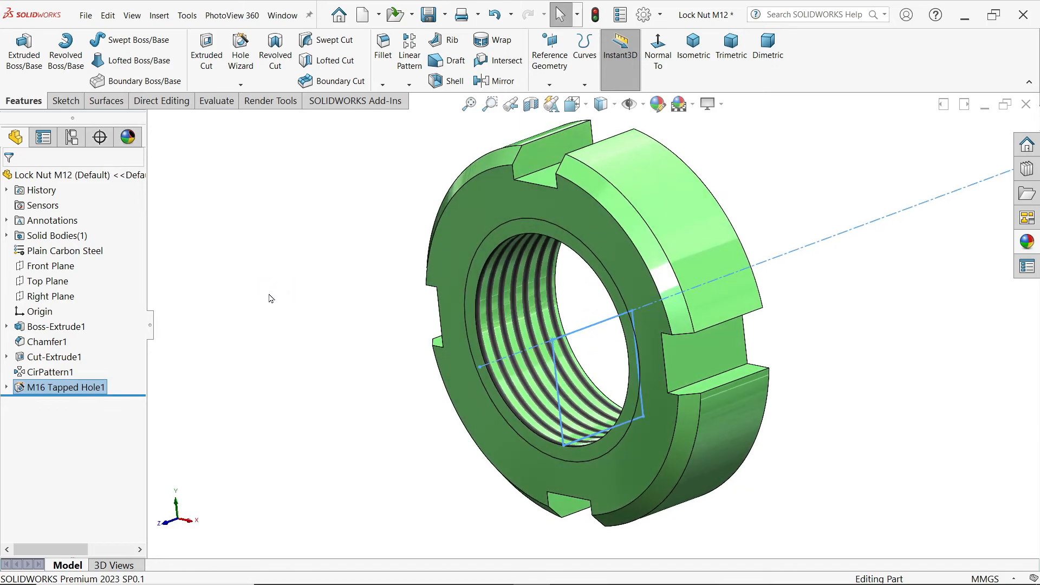
Step: Set the nut's outer diameter to 27 mm and rebuild the part
click(34, 329)
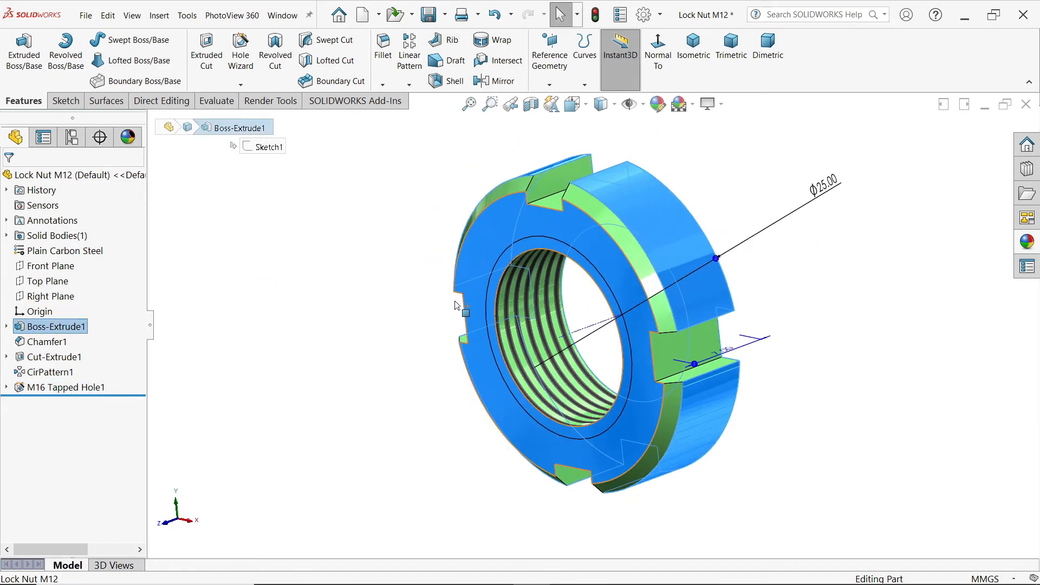
double_click(835, 187)
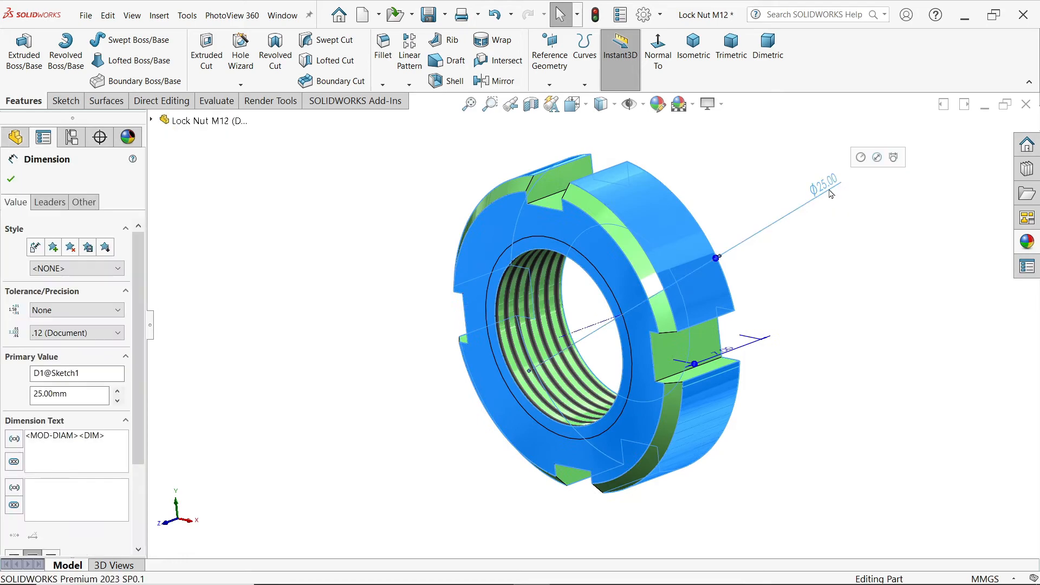
click(829, 189)
drag(802, 210, 742, 209)
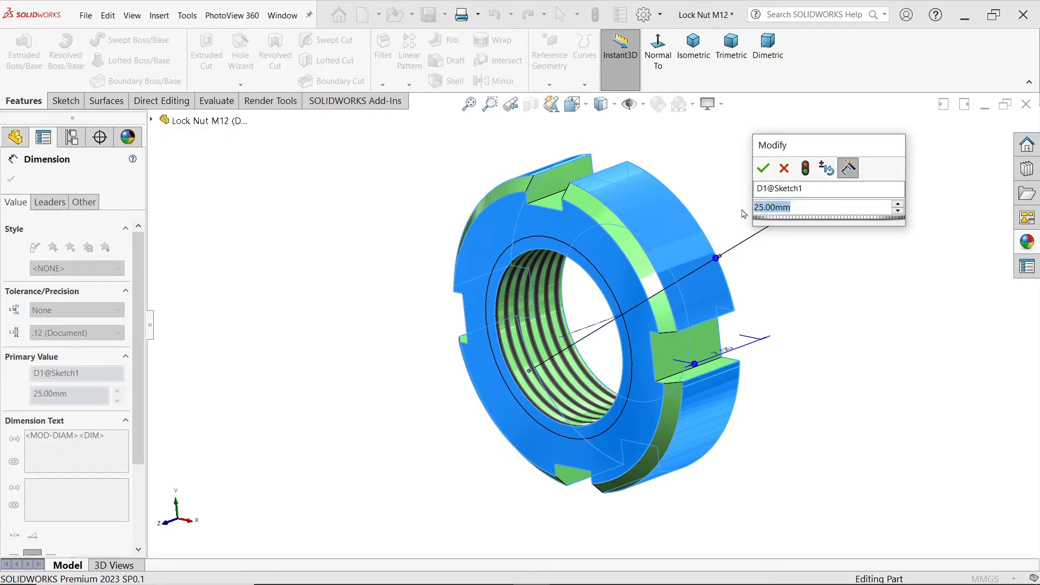
text(27)
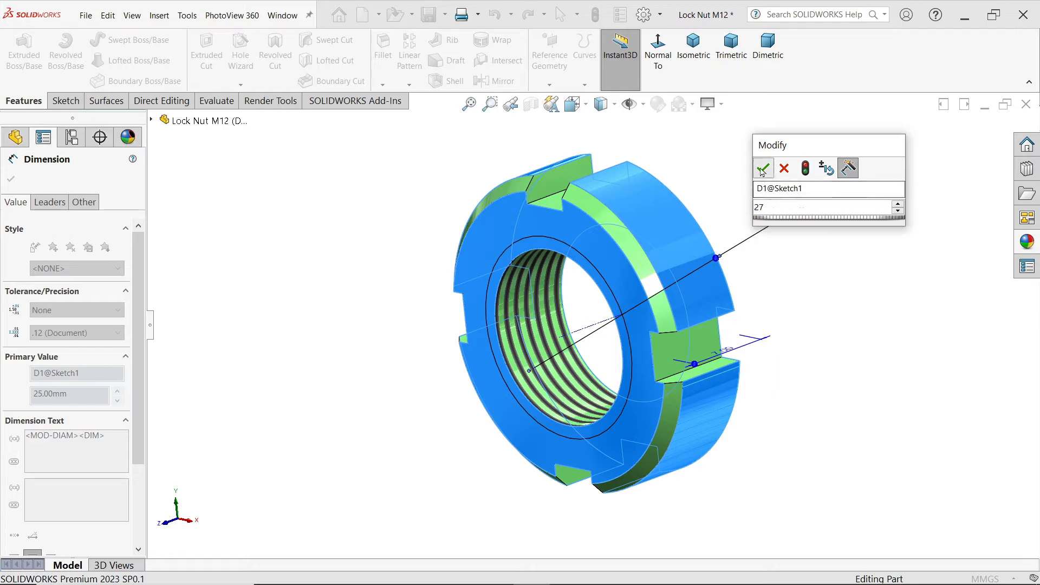
click(763, 168)
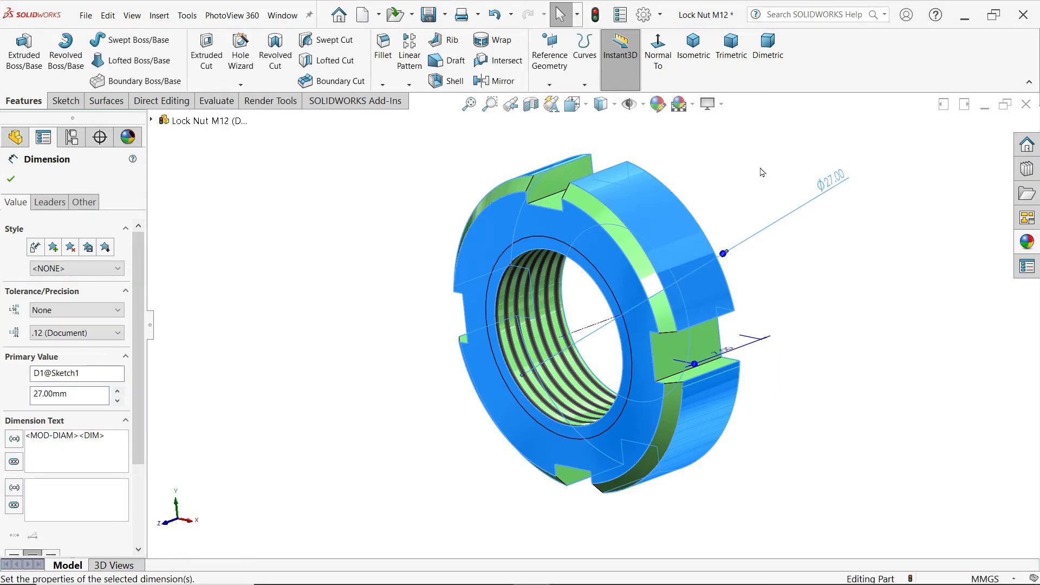
click(762, 172)
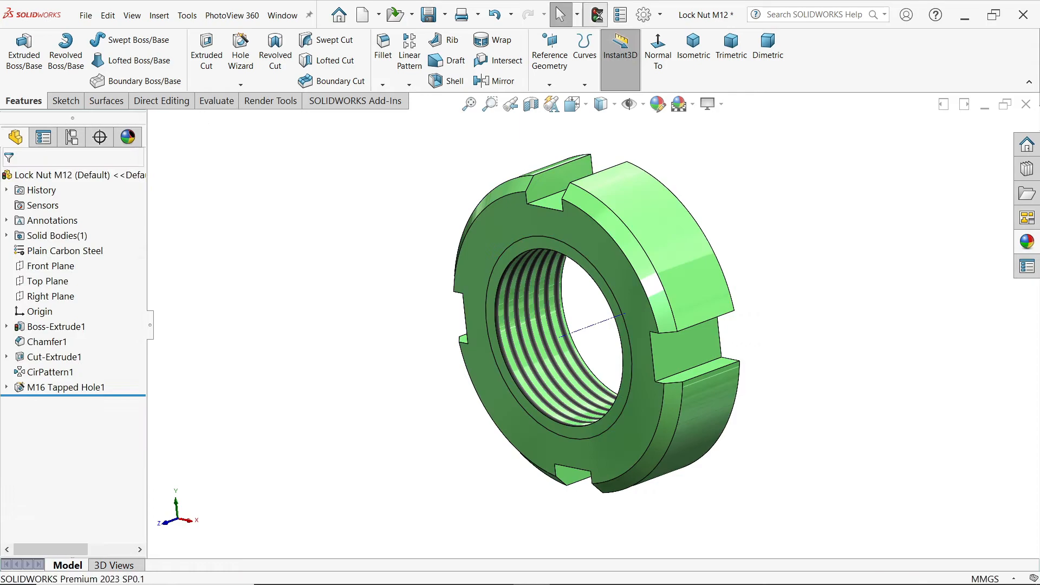
click(597, 15)
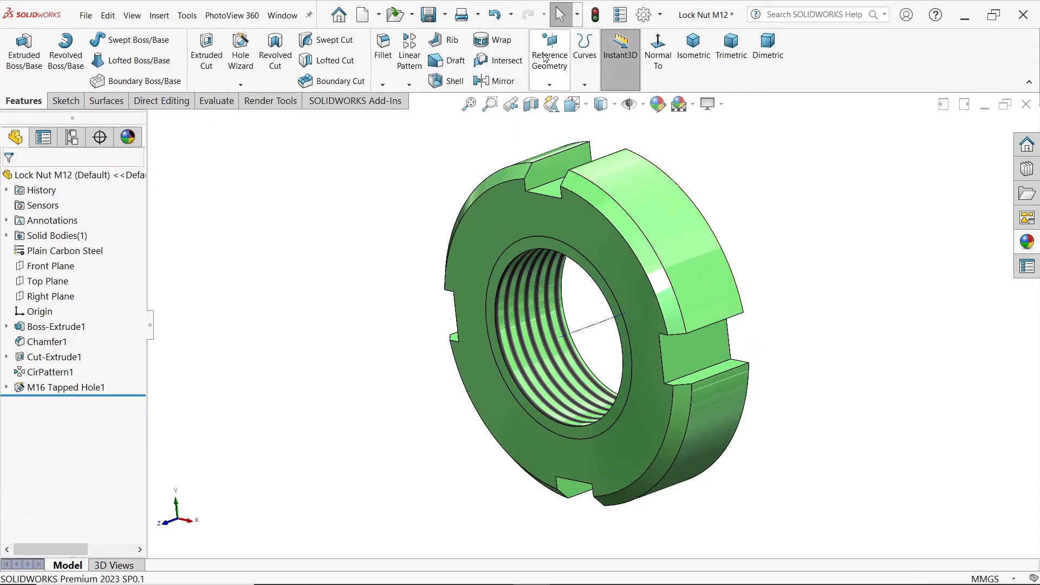
Step: Save the modified part under the new file name Lock Nut M15 in the CRANE HOOK DRAWING folder
click(446, 17)
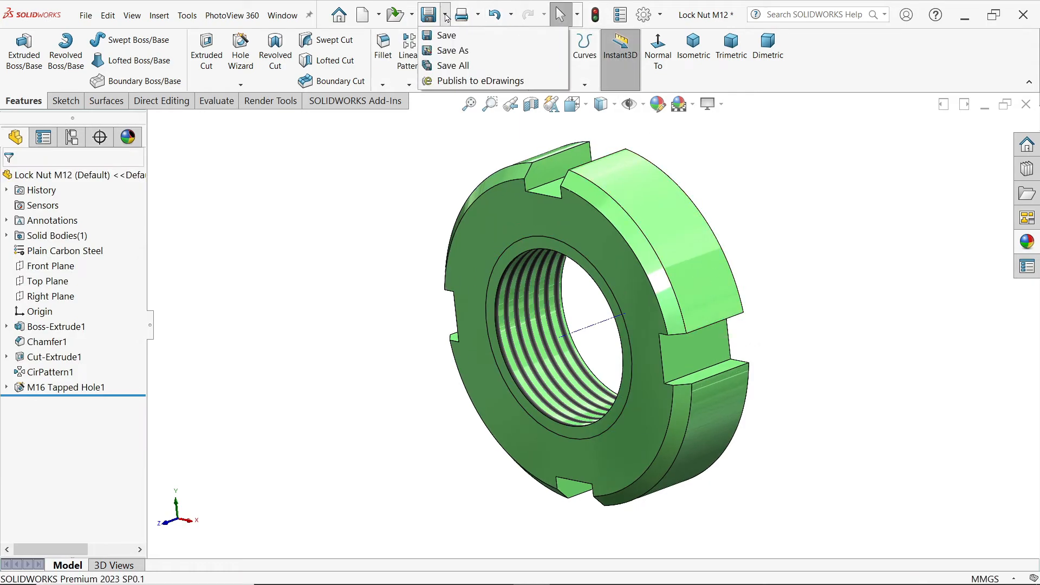
click(445, 50)
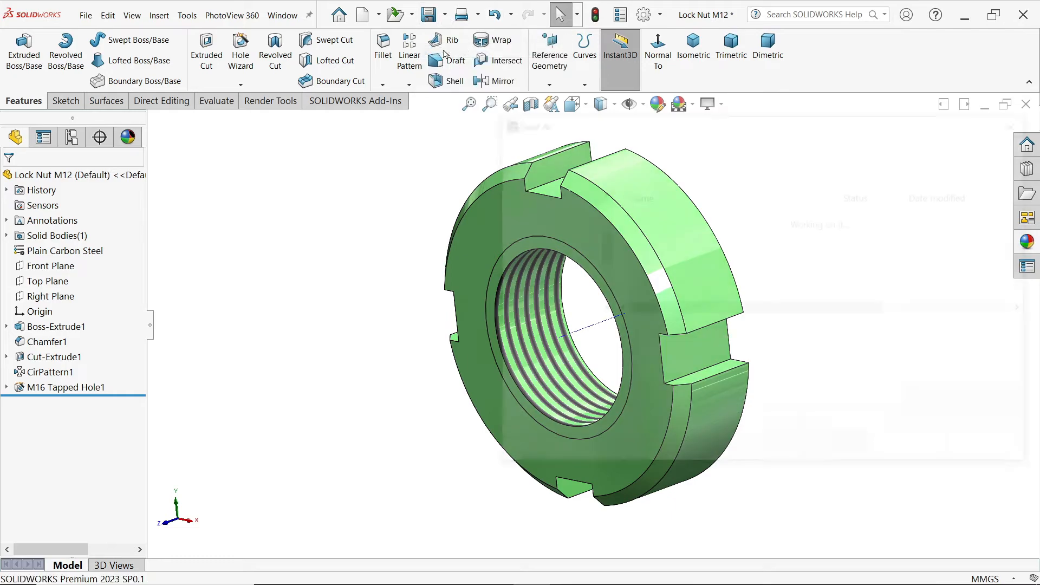
click(656, 331)
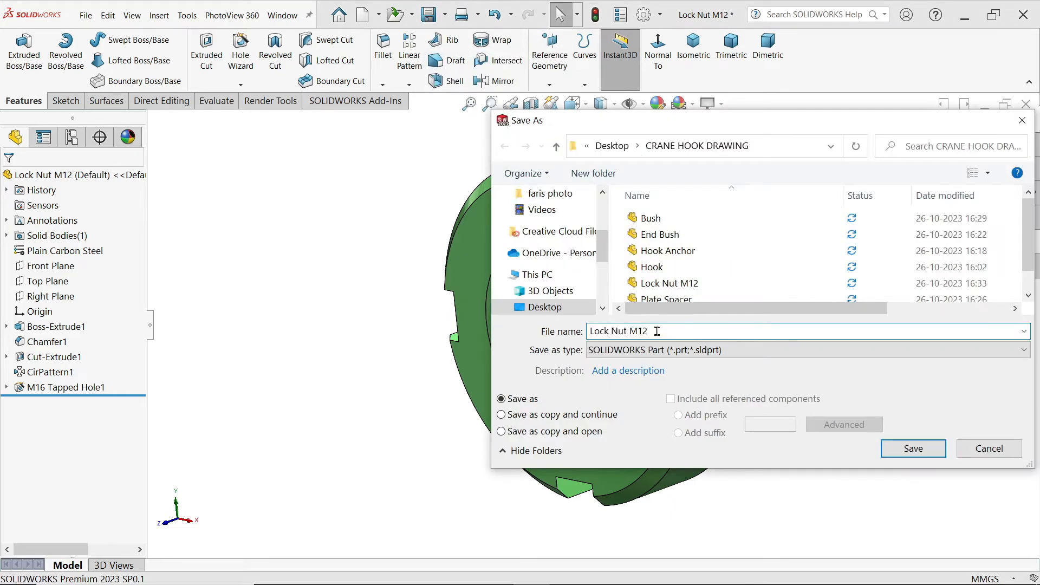
key(BackSpace)
text(5)
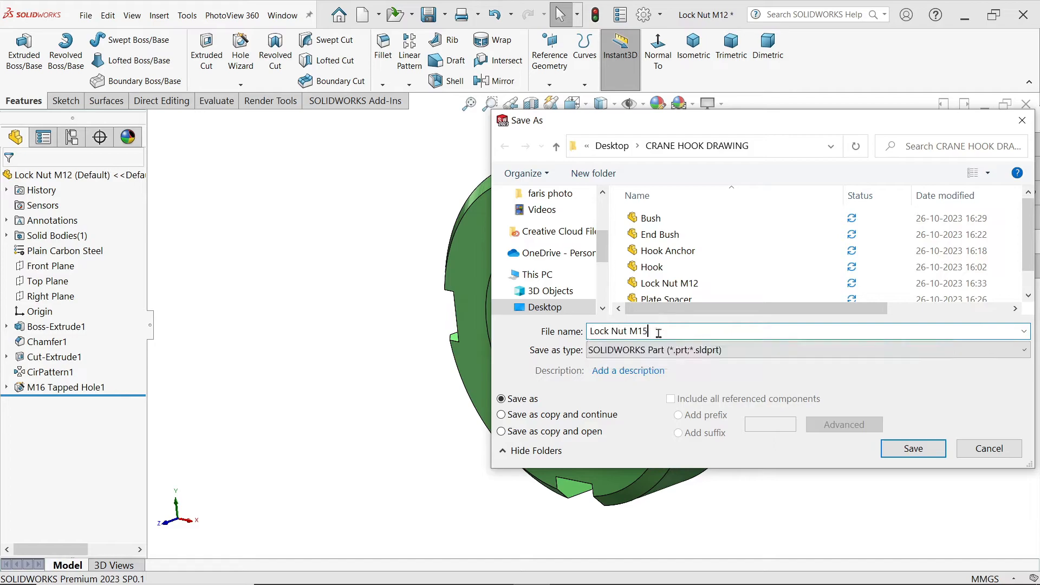
click(903, 452)
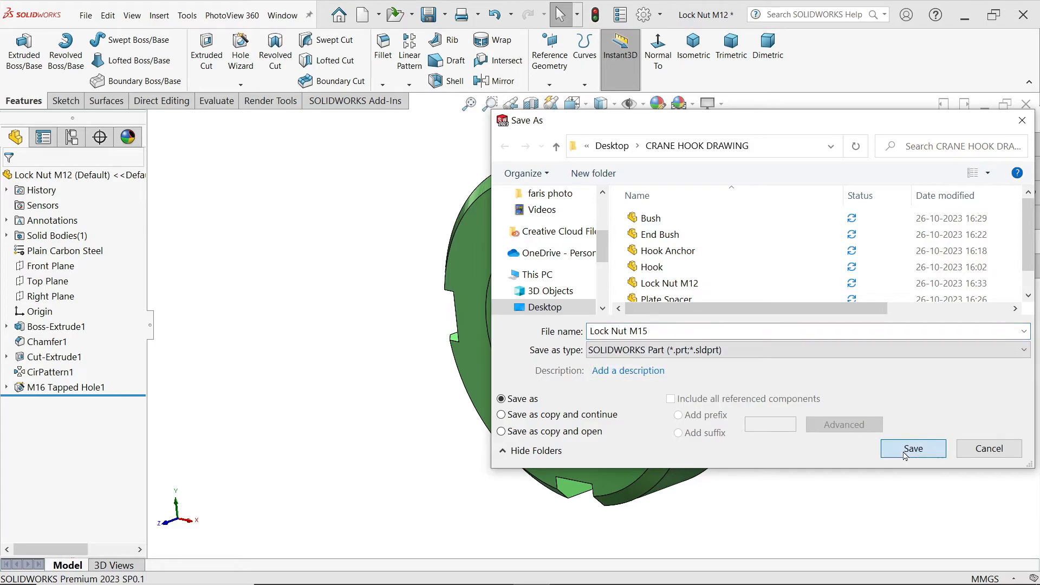
Step: Check the Lock Nut M16 dimensions in the reference drawing, set the nut's outer diameter to 30 mm and rebuild the part
key(alt+Tab)
drag(677, 239, 665, 400)
drag(778, 292, 769, 362)
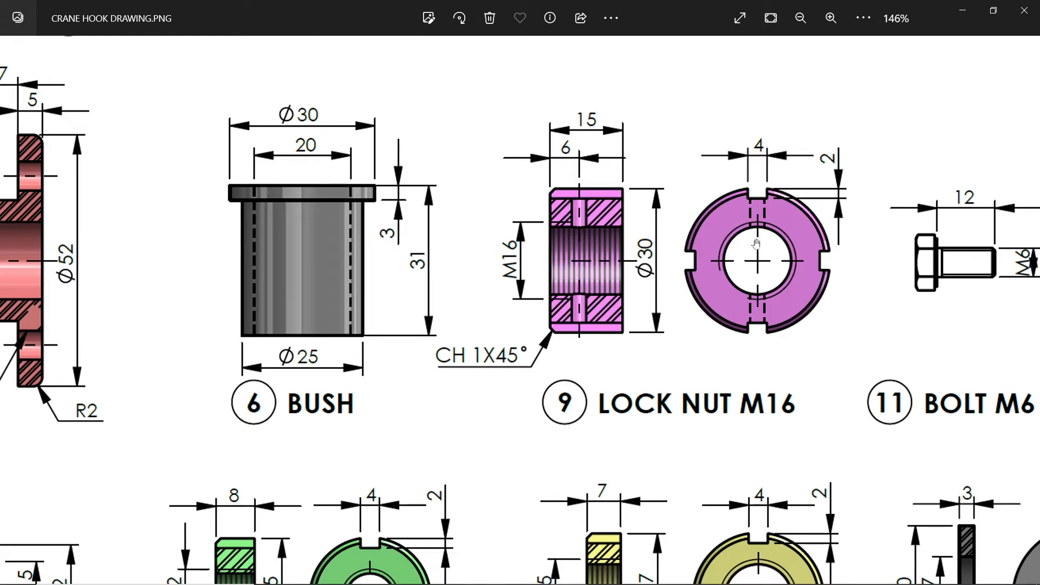
click(962, 10)
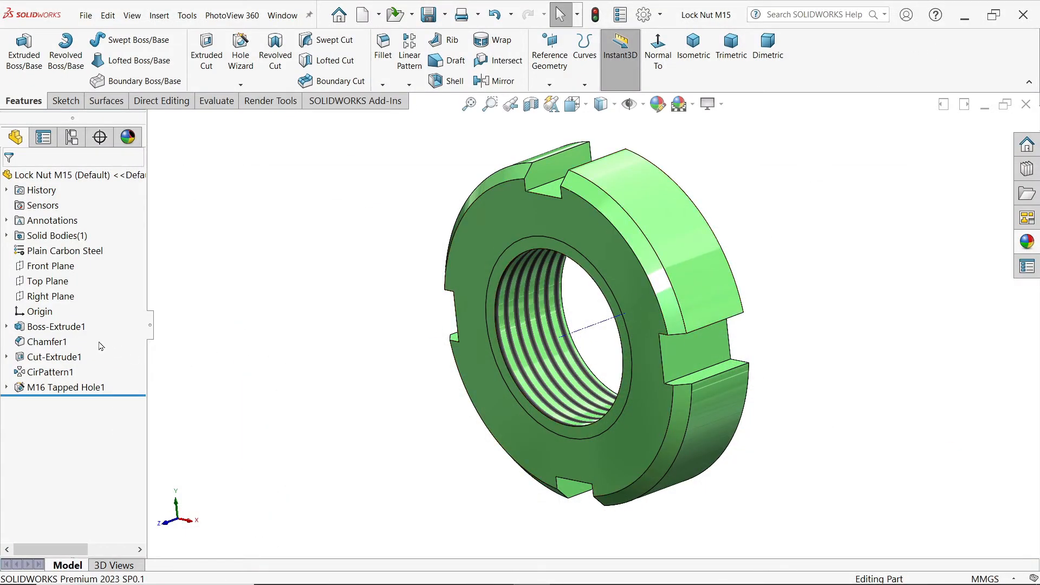
click(62, 331)
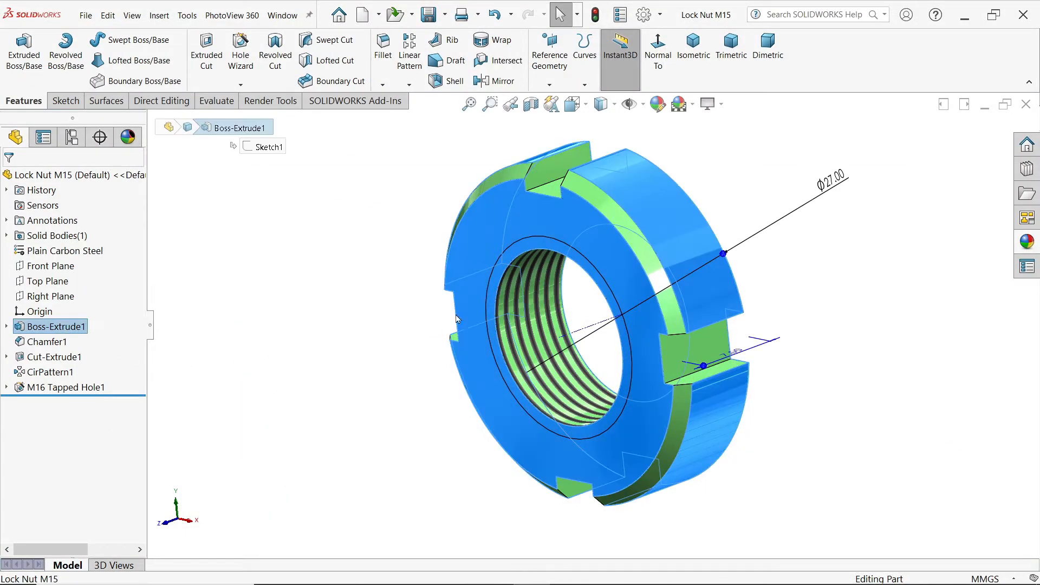
double_click(831, 182)
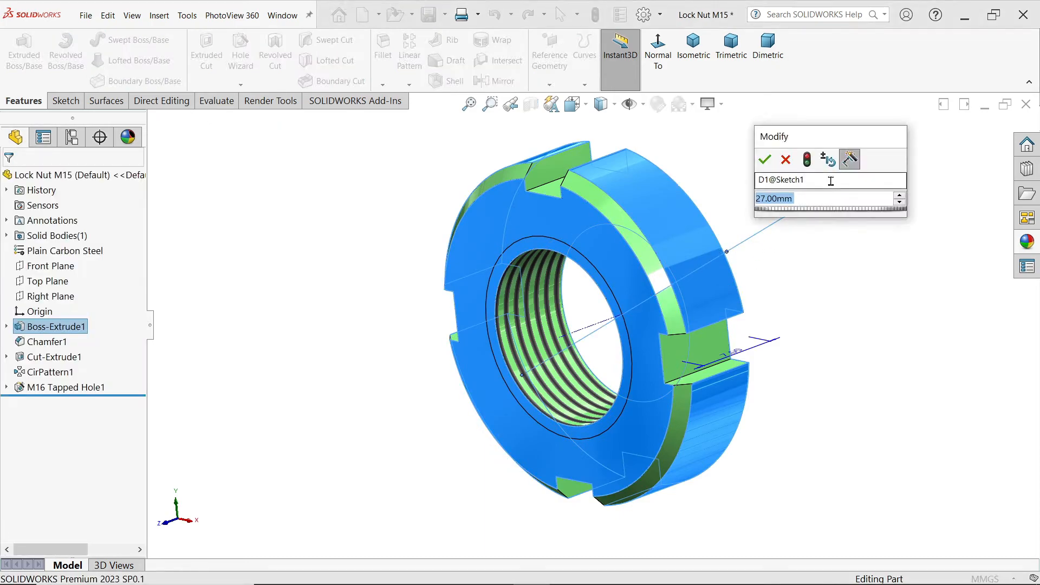
text(30)
key(Return)
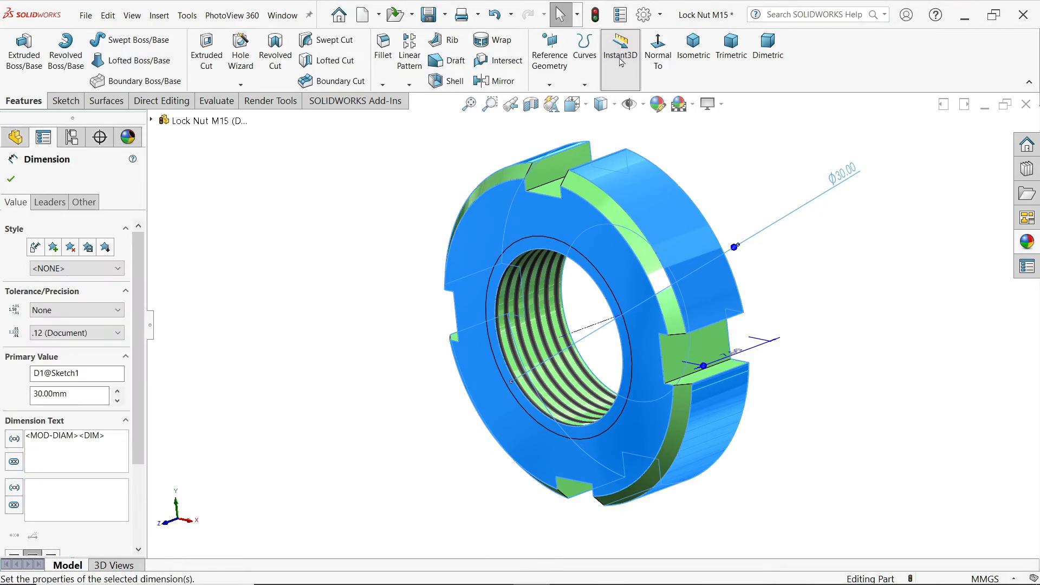
click(595, 20)
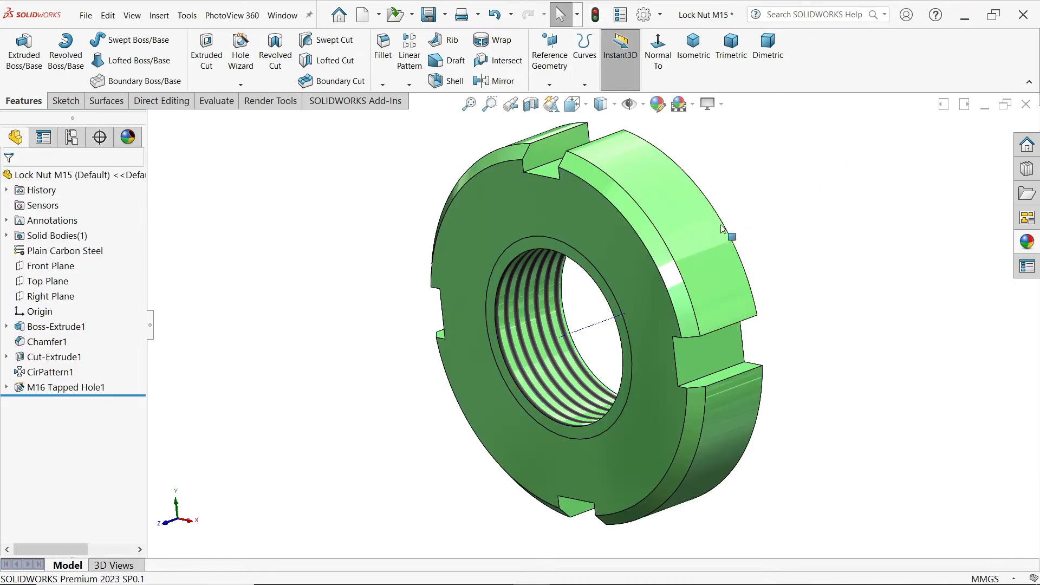
Step: Edit the nut's base extrusion and set its blind depth to 15 mm
click(56, 326)
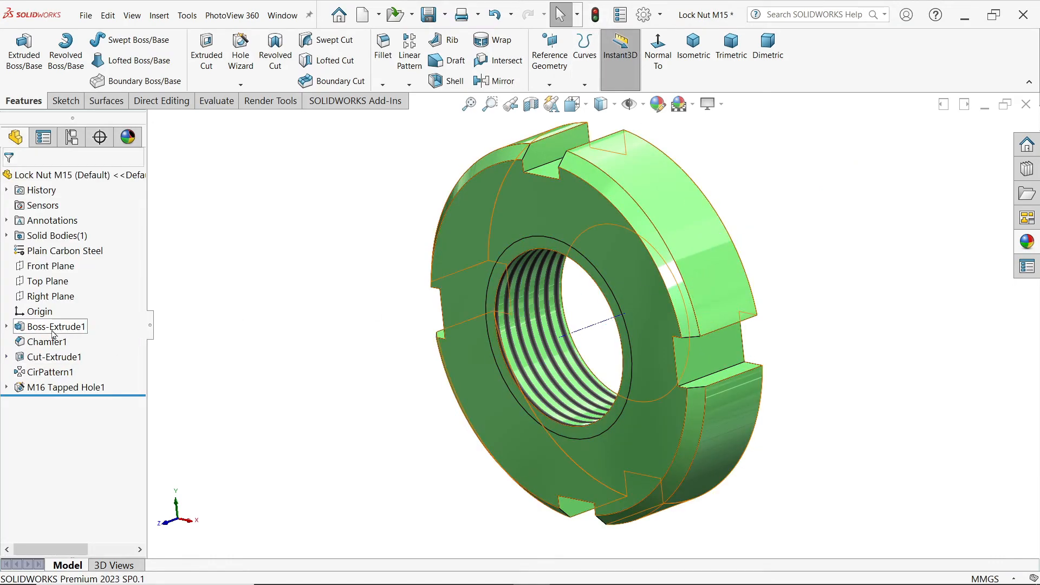
click(24, 327)
click(30, 294)
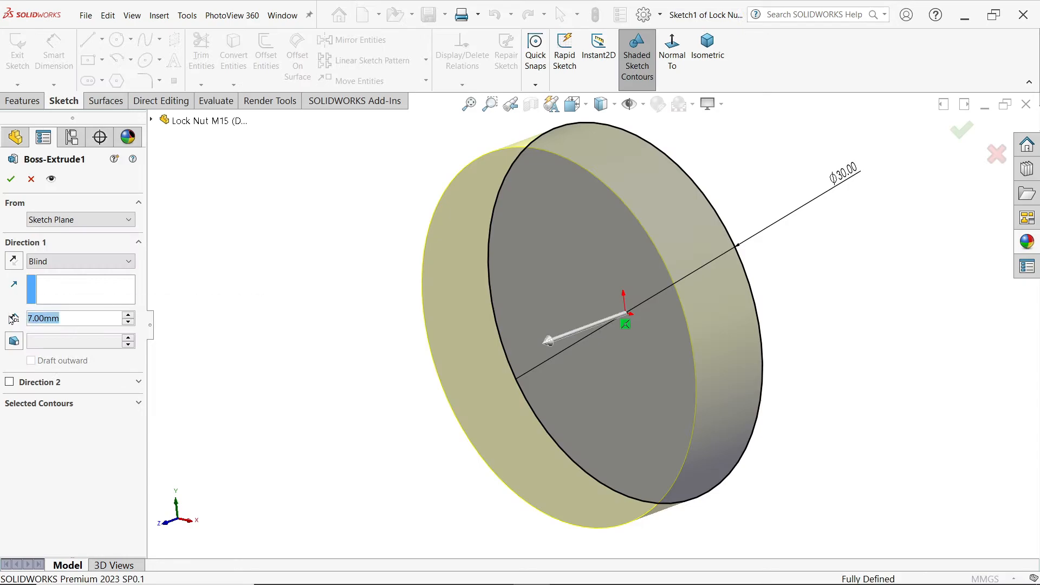
text(15)
key(Return)
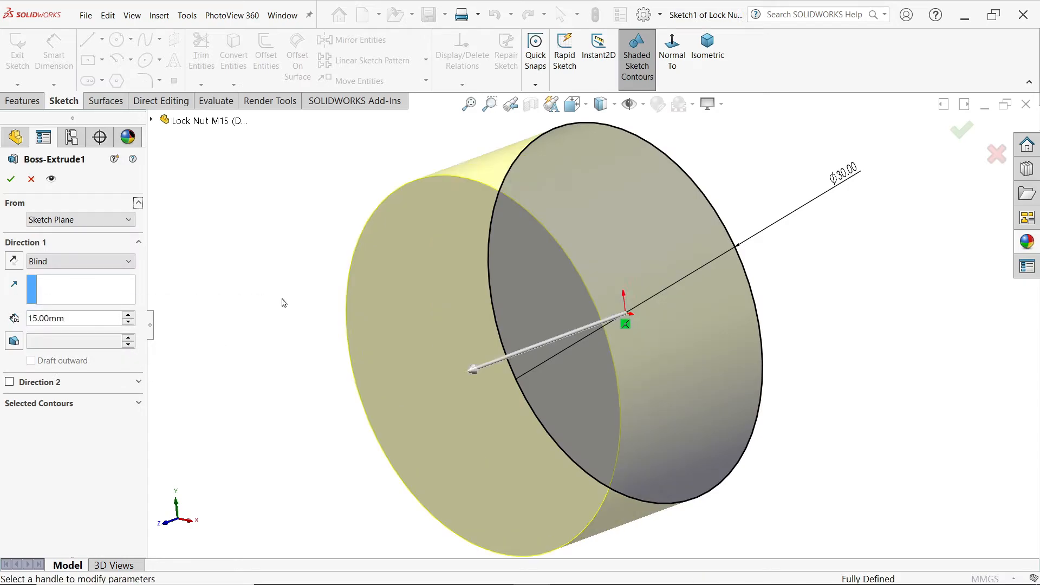
click(10, 179)
scroll(589, 374, down, 2)
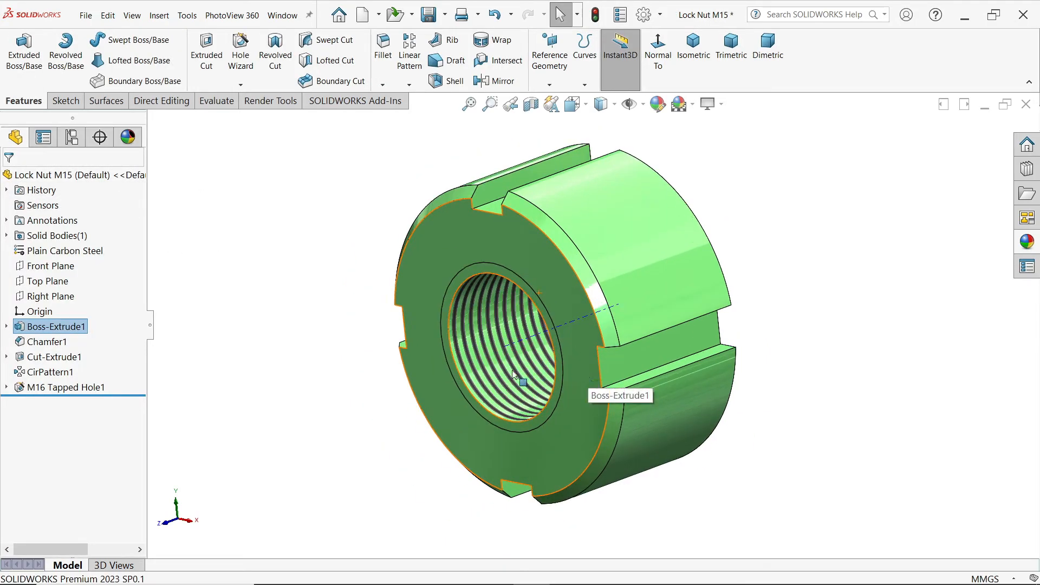
Step: Review the nut's chamfer, slot cut, circular pattern and M16 tapped hole against the required dimensions
click(39, 342)
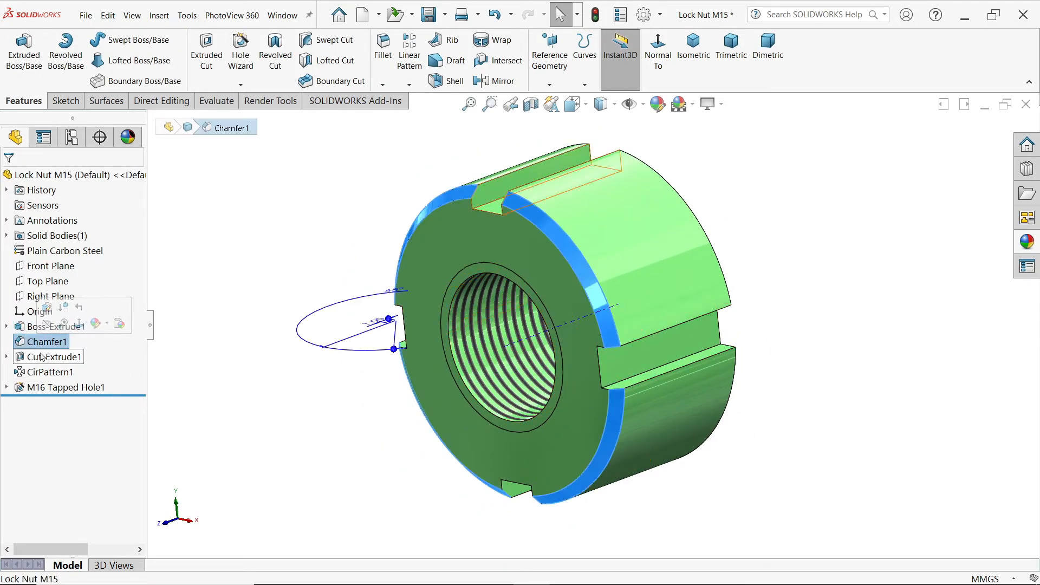
click(45, 358)
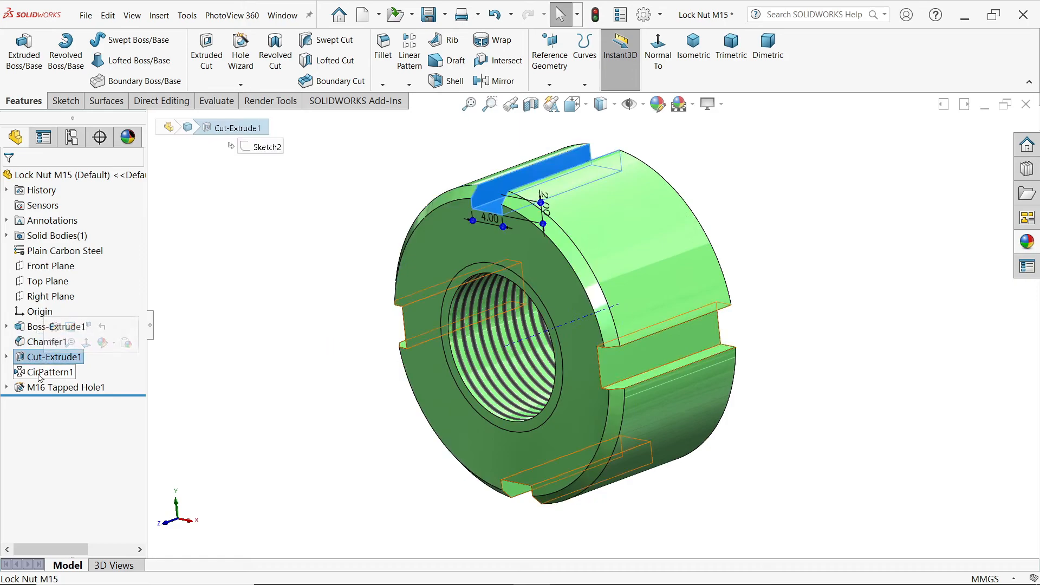
click(38, 374)
middle_drag(242, 382, 259, 387)
click(25, 387)
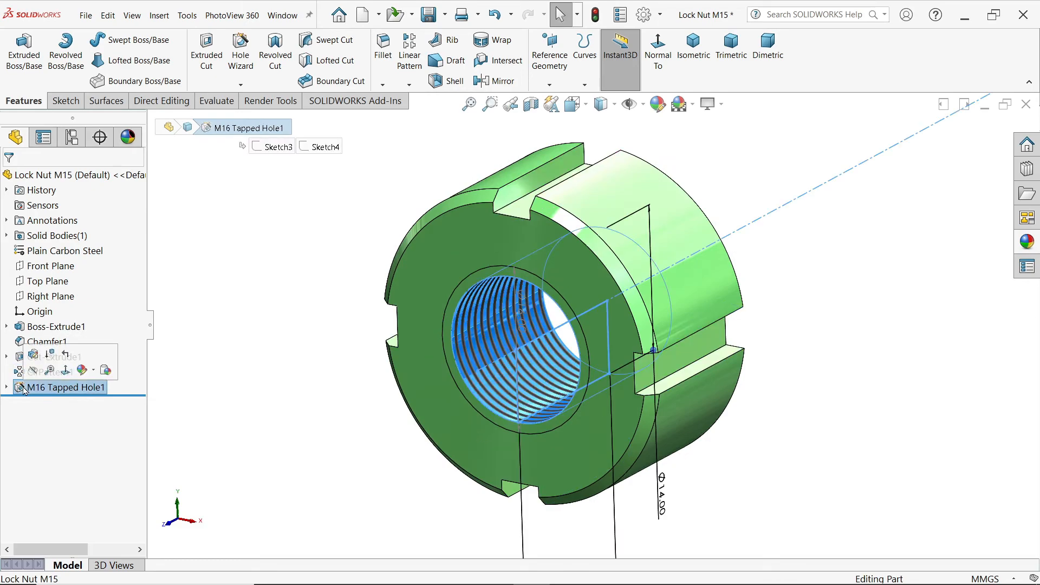
scroll(474, 383, up, 2)
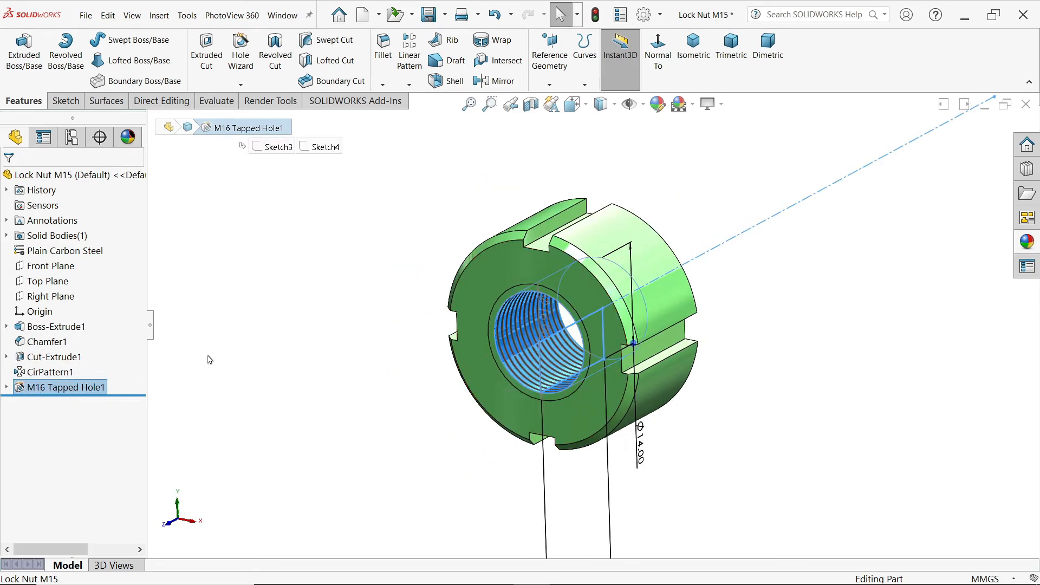
click(321, 313)
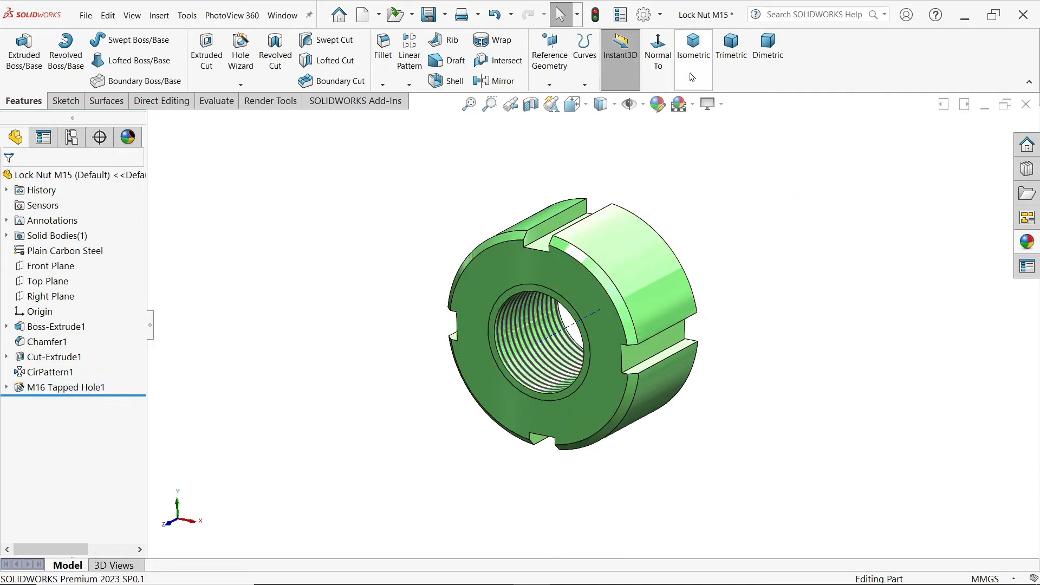
Step: Start a sketch on the upper slot's floor and draw a 3 mm diameter circle centred on the slot's centreline
click(693, 46)
click(587, 231)
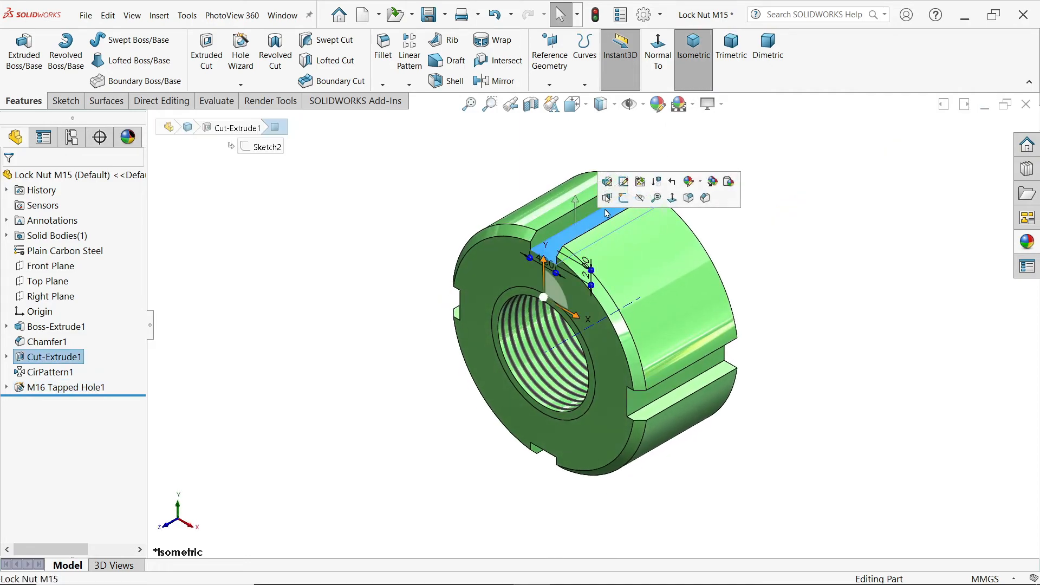
click(624, 198)
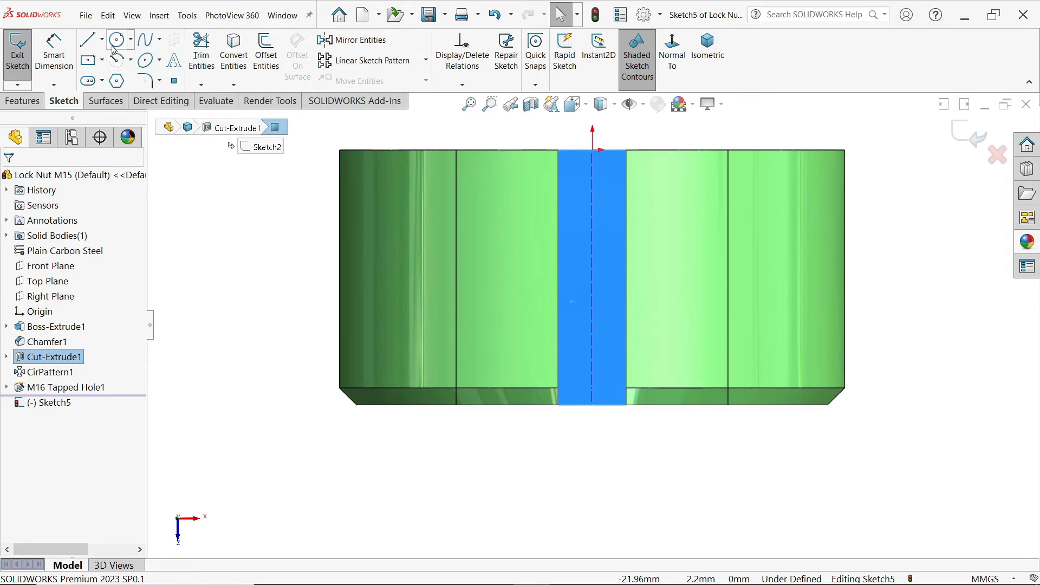
click(117, 39)
click(592, 310)
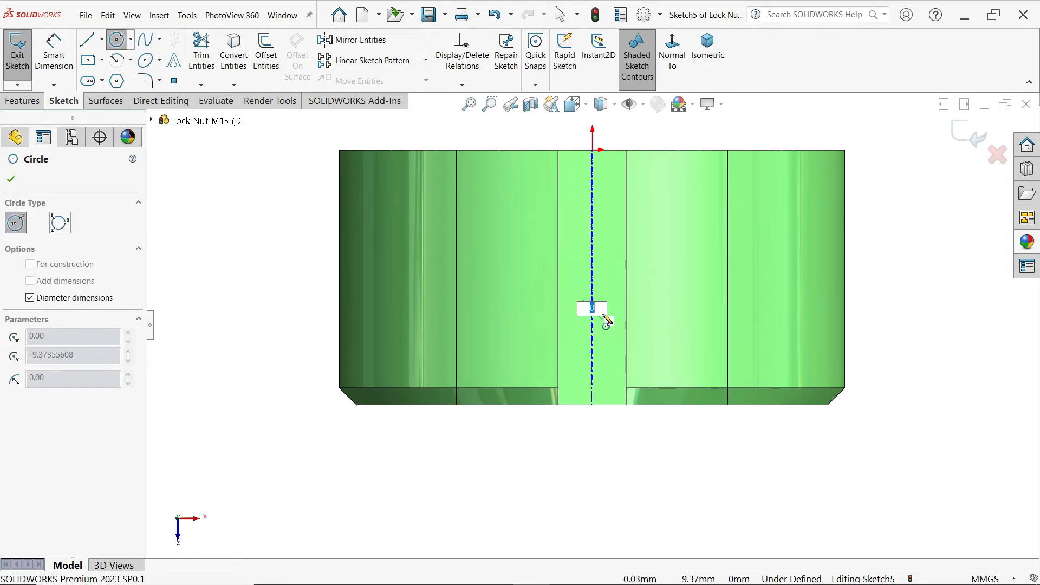
text(3)
key(Return)
Step: Dimension the circle's centre 6 mm from the slot floor's edge at the nut's chamfered face
click(75, 59)
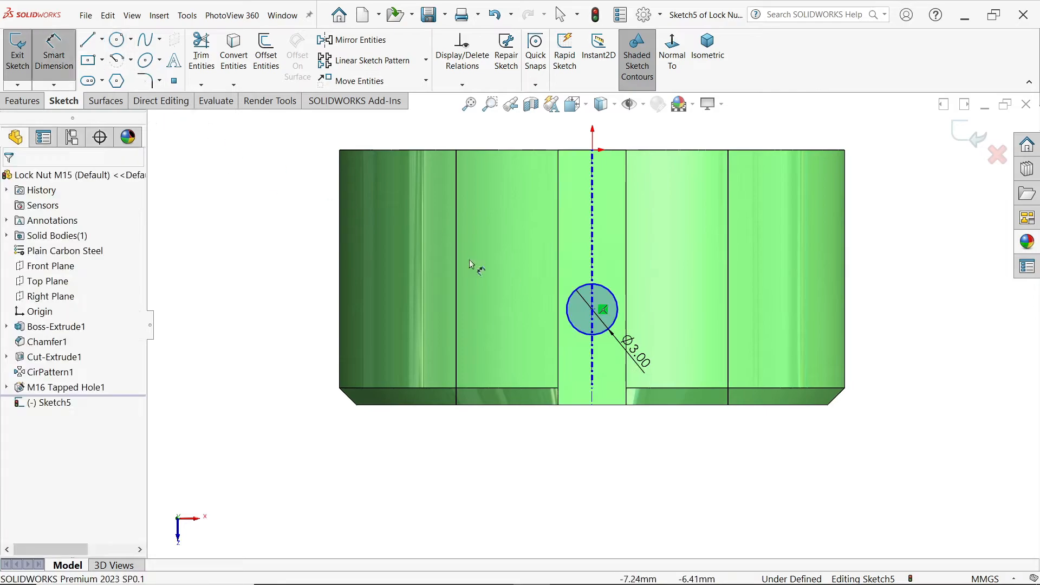
click(593, 406)
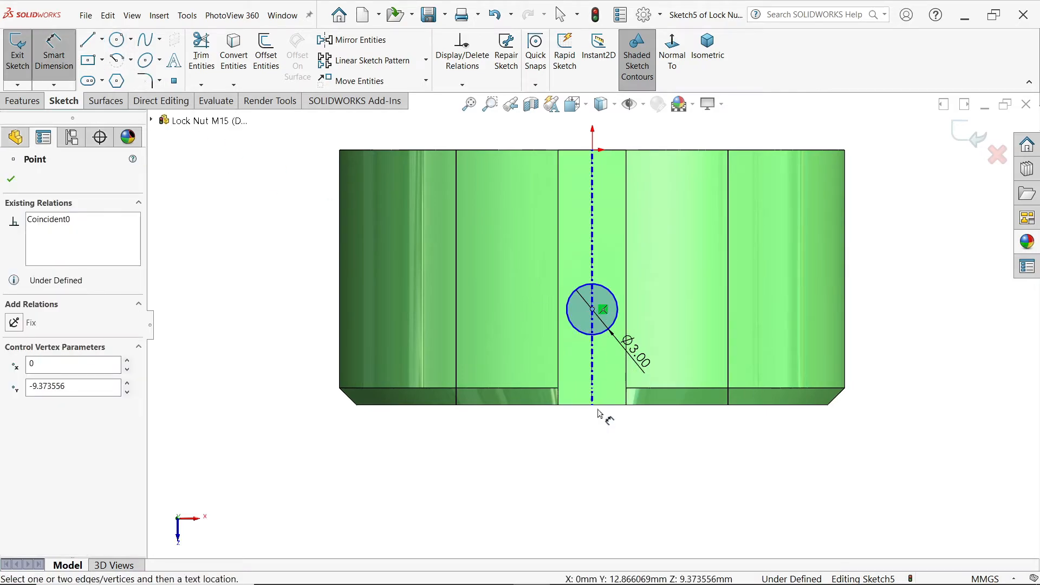
click(603, 407)
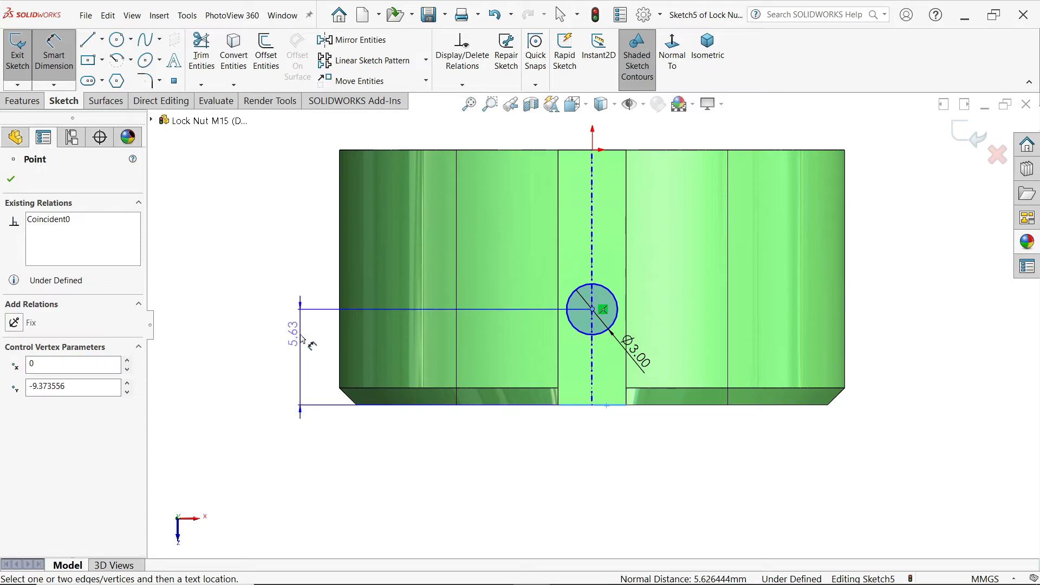
click(302, 339)
text(6)
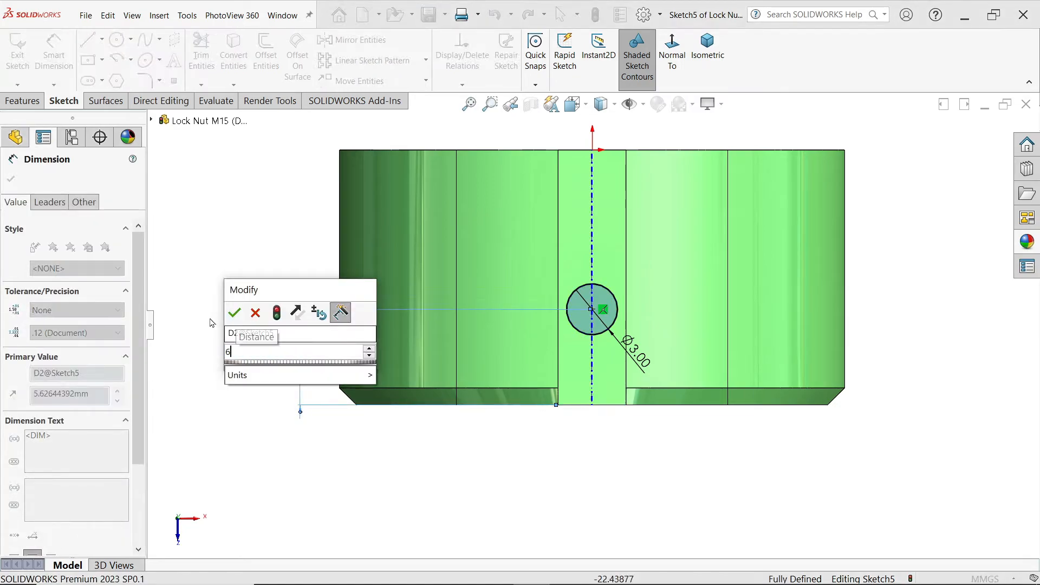
click(241, 312)
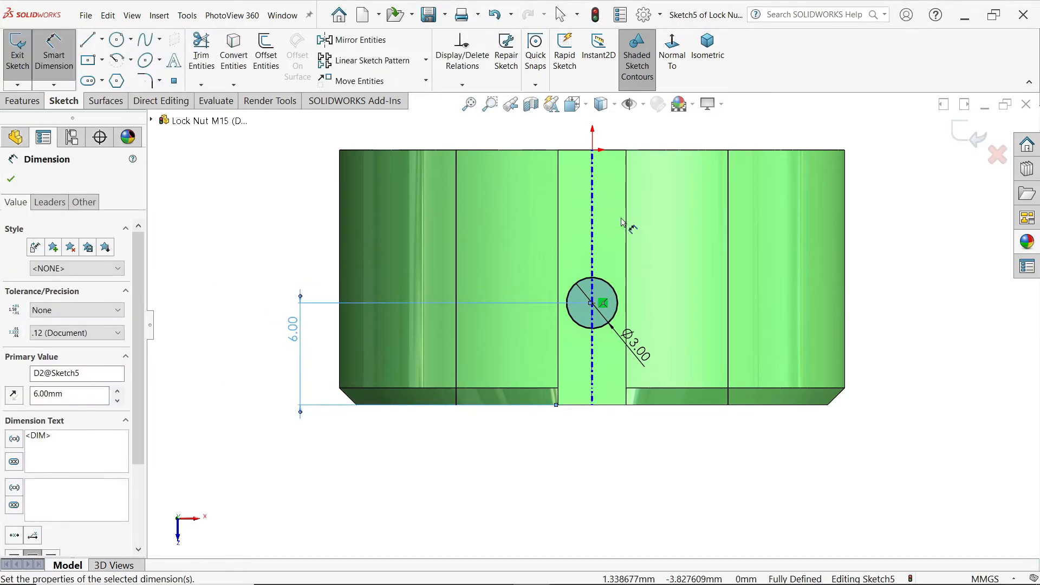
Step: Cut-extrude the 3 mm circle Through All to make a radial hole across the nut
click(707, 48)
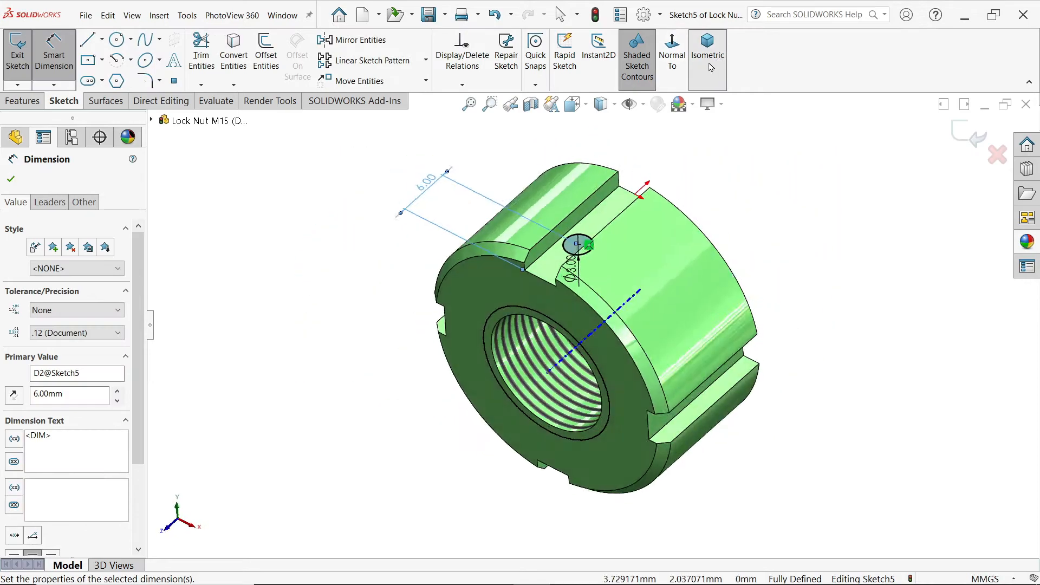
click(23, 101)
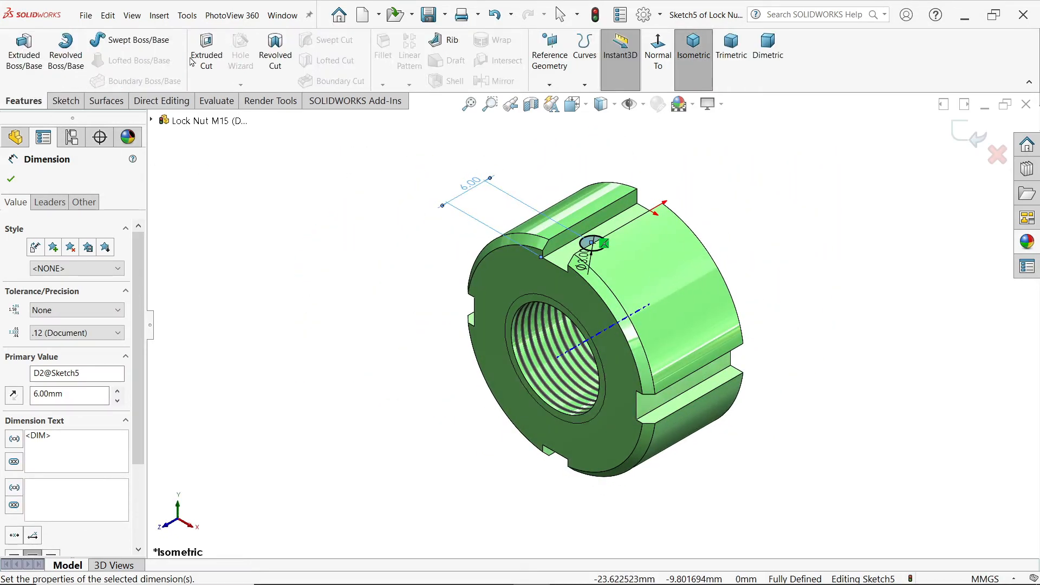
click(208, 54)
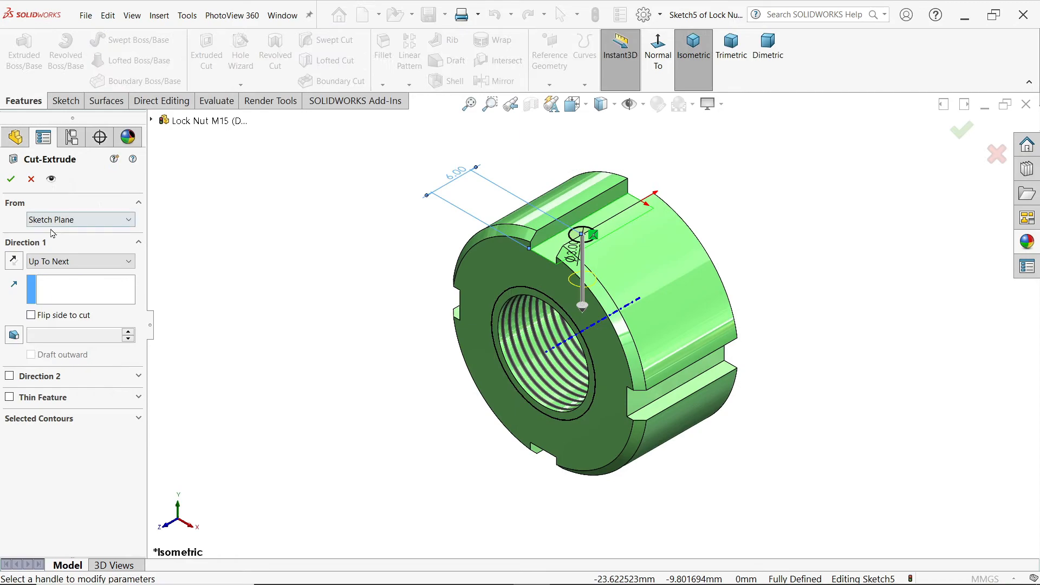
click(75, 261)
click(57, 288)
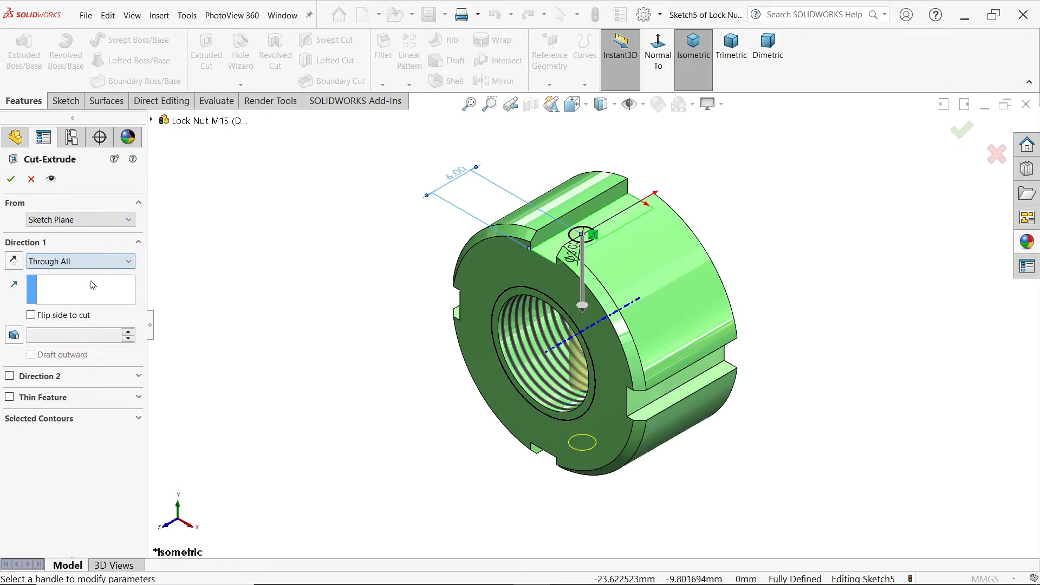
click(8, 178)
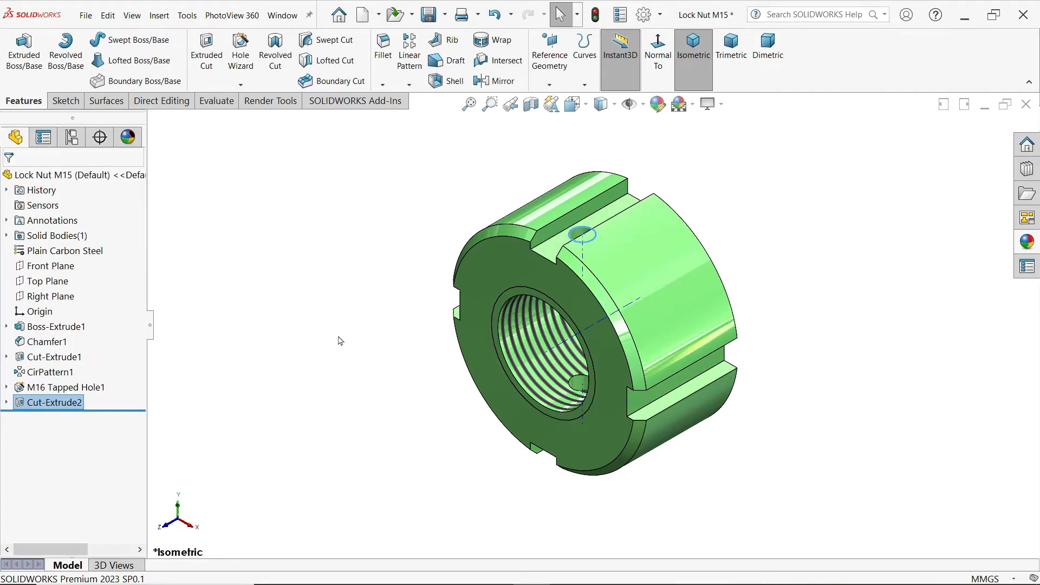
Step: Change the whole lock nut's appearance colour from the standard swatches to light magenta
middle_drag(401, 425, 407, 401)
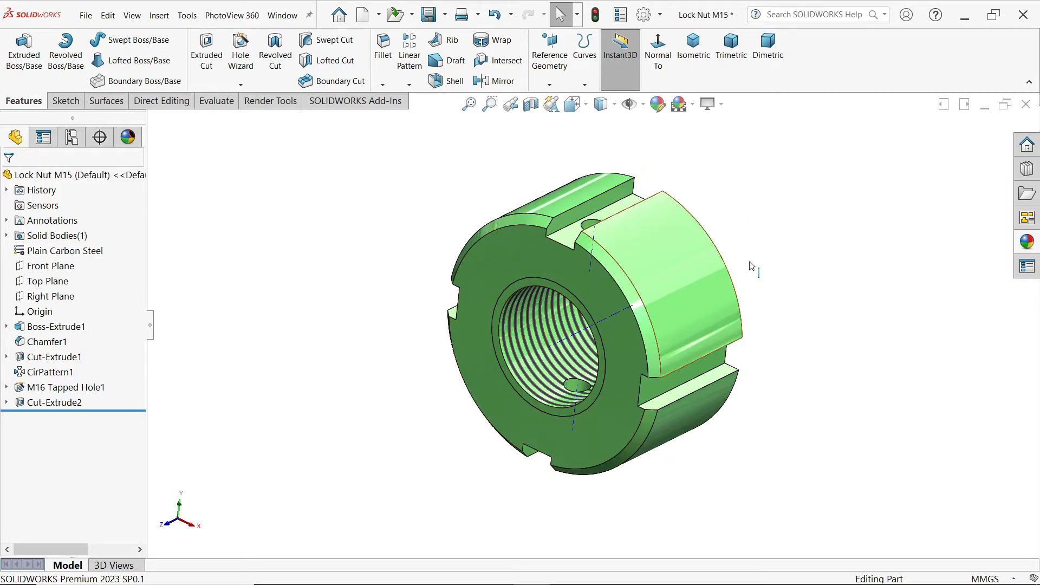
click(659, 107)
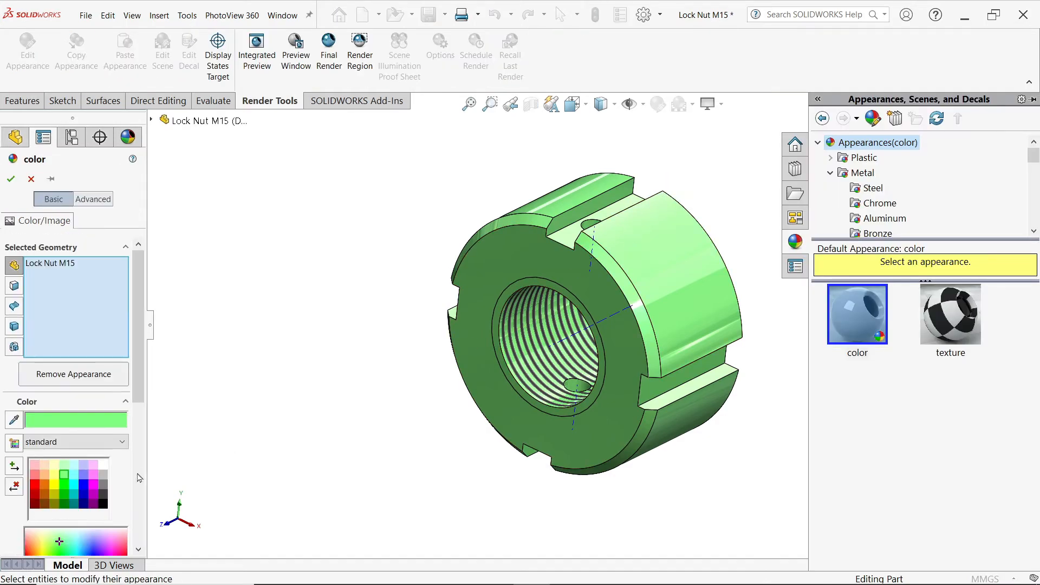
click(93, 475)
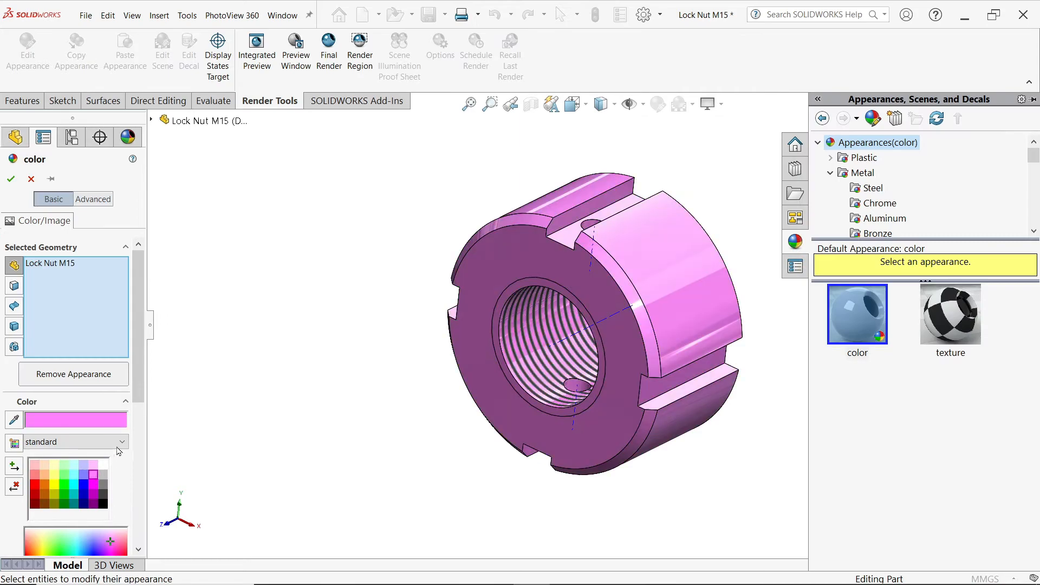
click(11, 179)
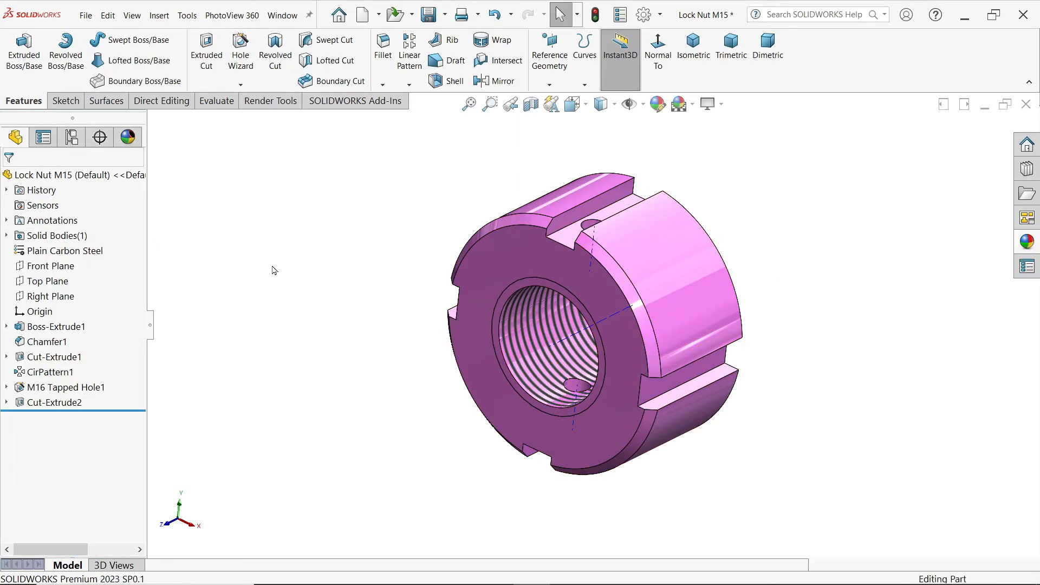
Step: Hide the dashed axis lines running through the nut's bore and radial hole
scroll(801, 300, down, 2)
click(643, 104)
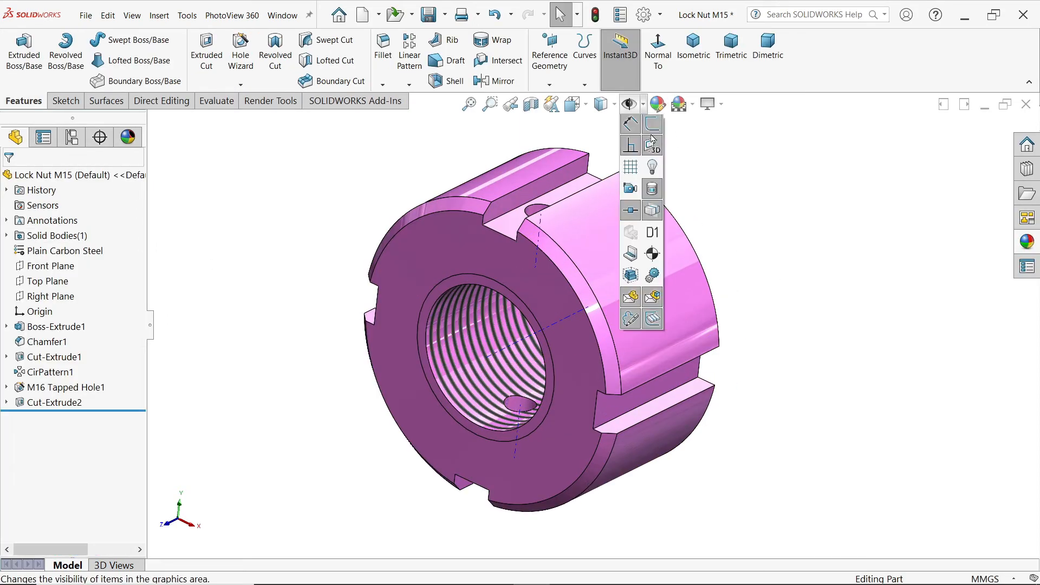
click(653, 150)
click(773, 209)
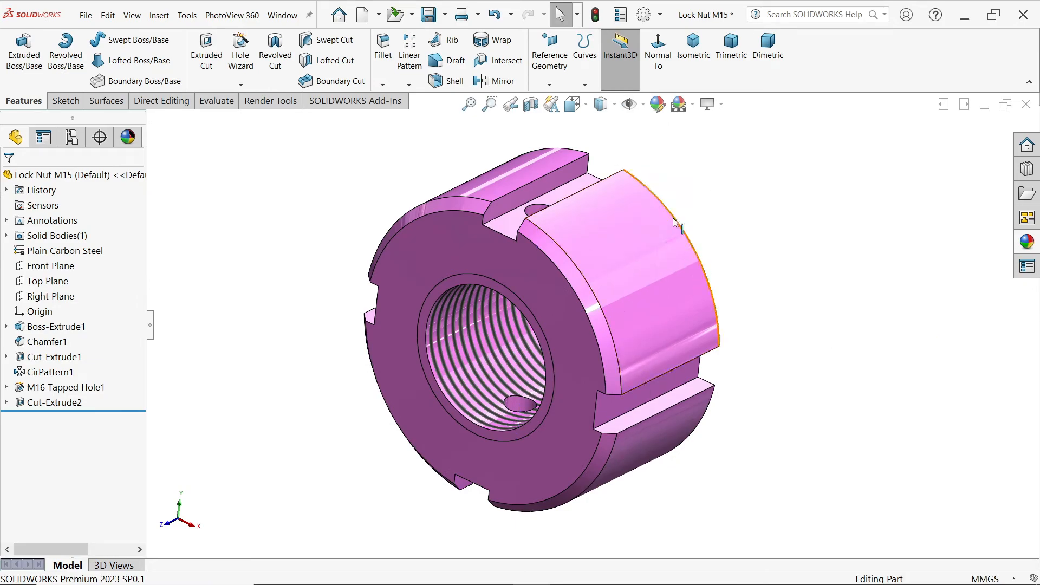
Step: Save the modified nut as a separate part named Lock Nut M16 in the CRANE HOOK DRAWING folder
click(446, 16)
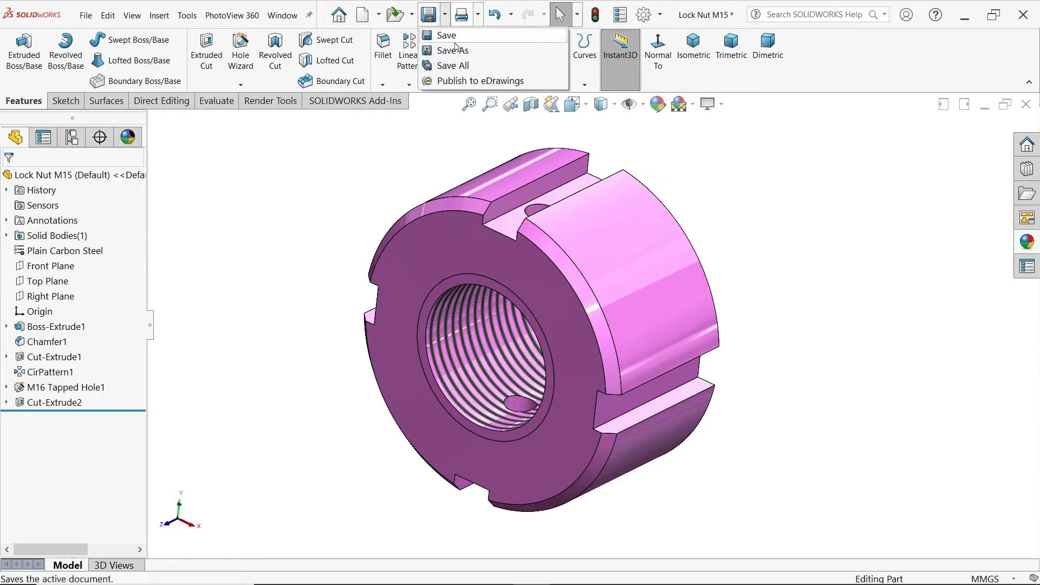
click(458, 51)
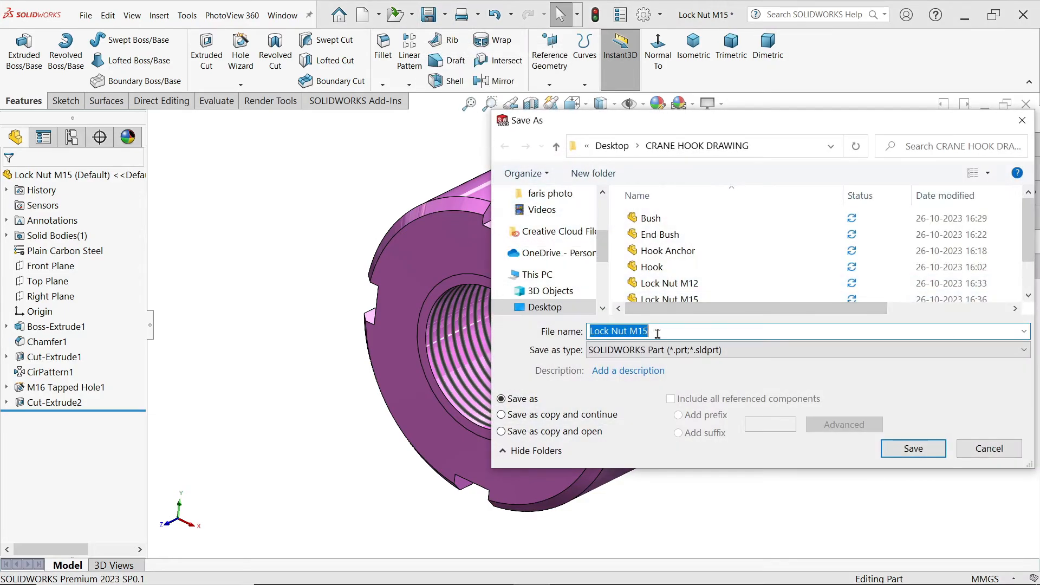
click(657, 333)
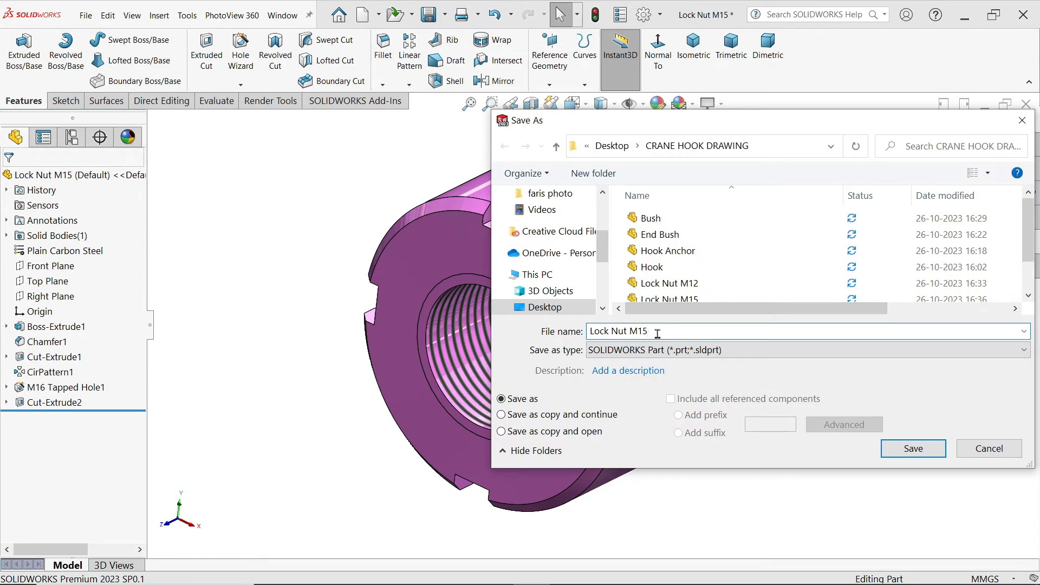
key(BackSpace)
text(6)
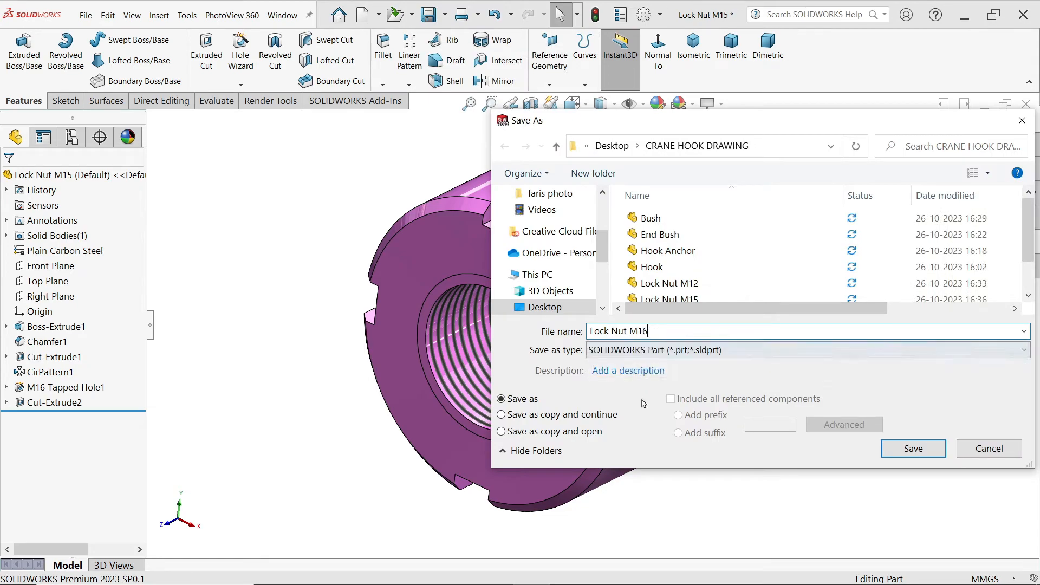
click(908, 449)
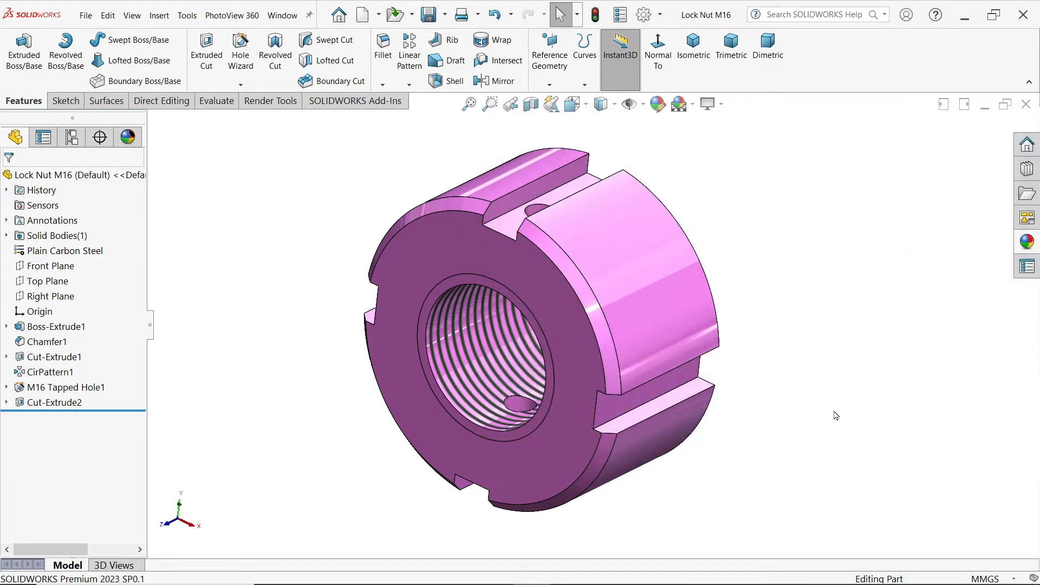
Step: Open the Lock Nut M15 part from the CRANE HOOK DRAWING folder
middle_drag(598, 355, 578, 324)
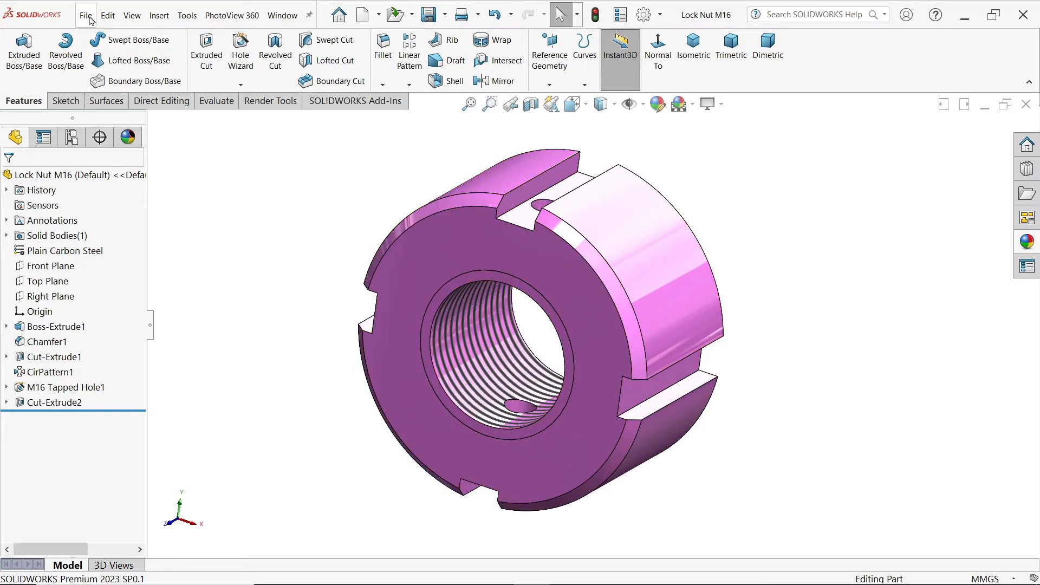
click(379, 19)
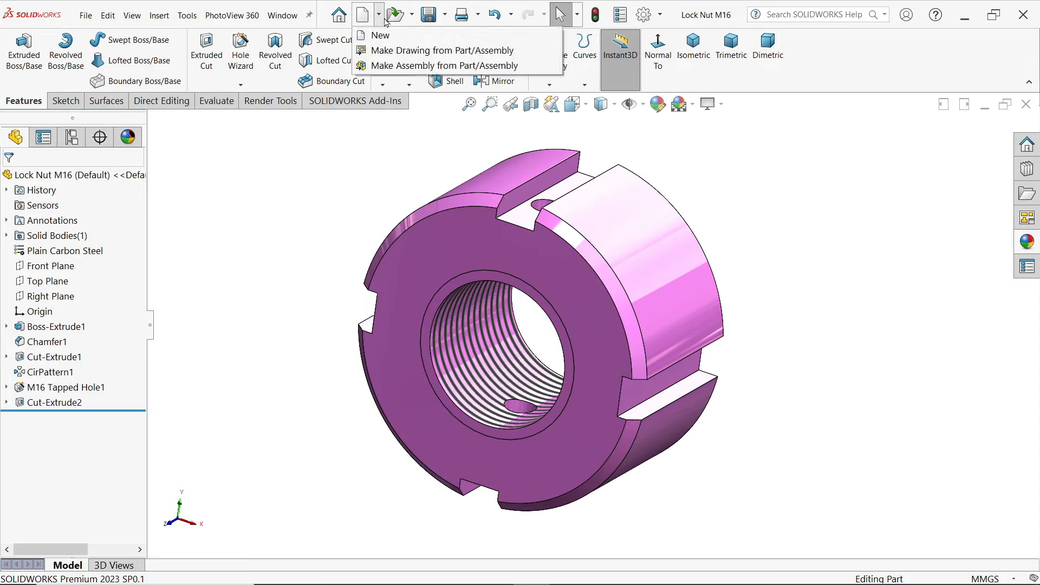
click(411, 15)
click(398, 35)
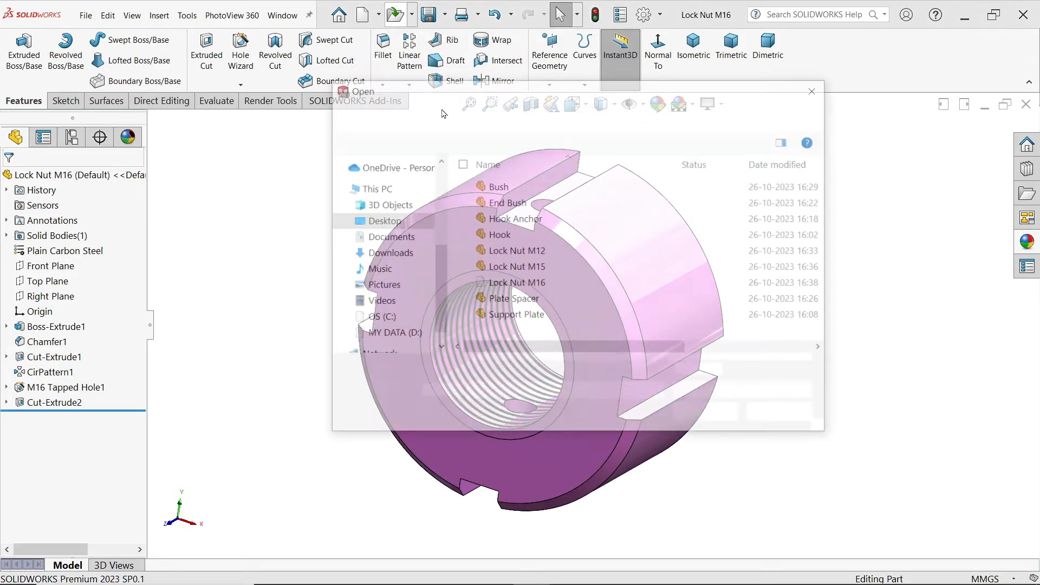
click(534, 272)
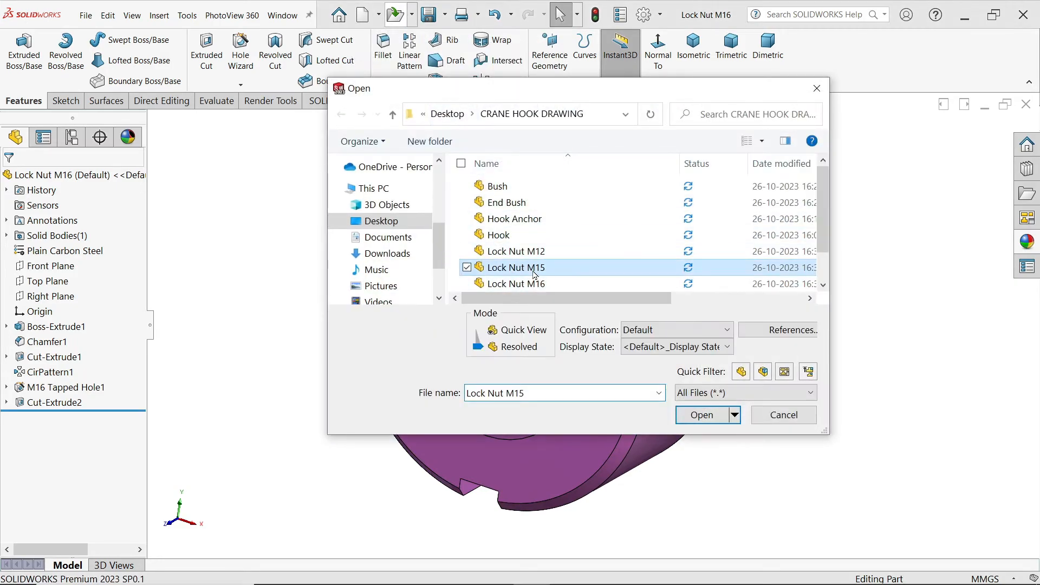
double_click(534, 268)
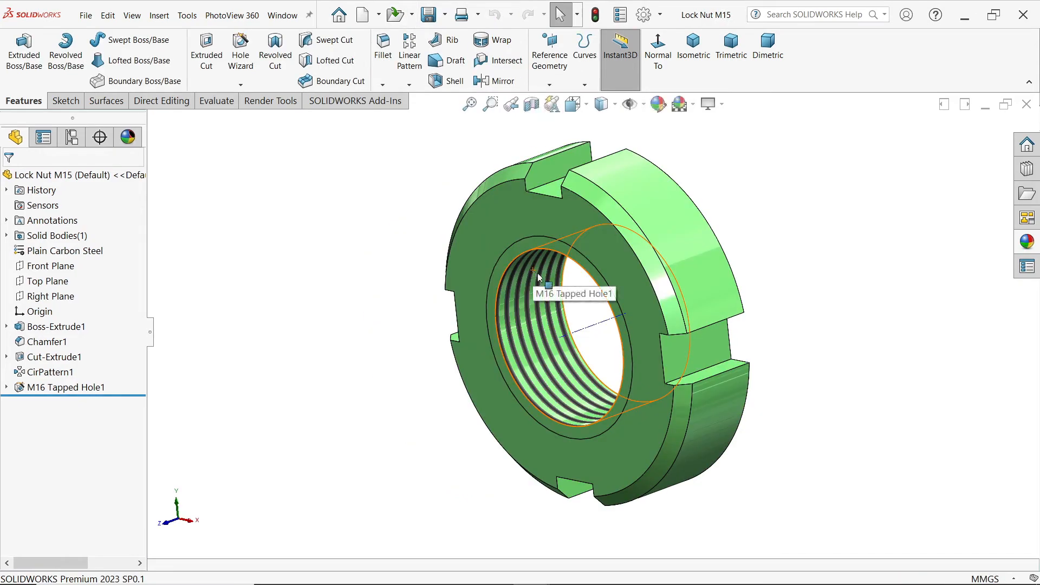
Step: Change the whole Lock Nut M15 part's appearance colour to yellow and save the part
click(657, 104)
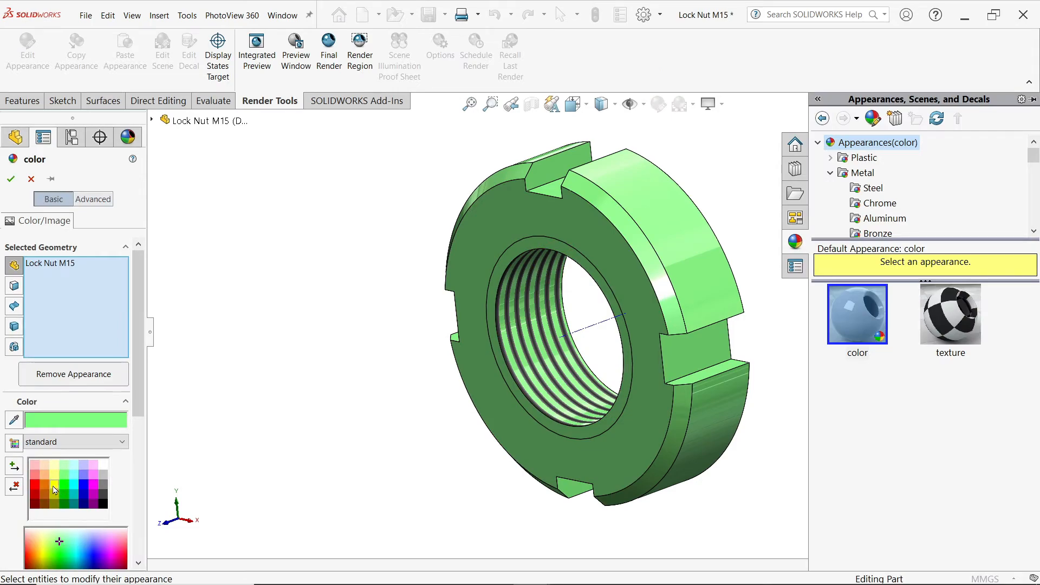
click(54, 488)
click(54, 476)
click(57, 485)
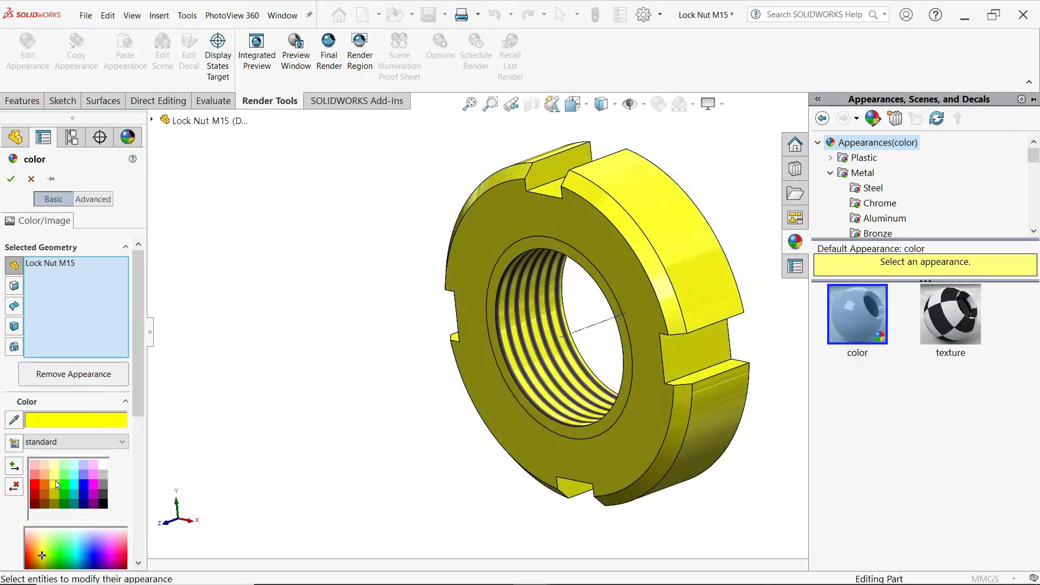
click(10, 180)
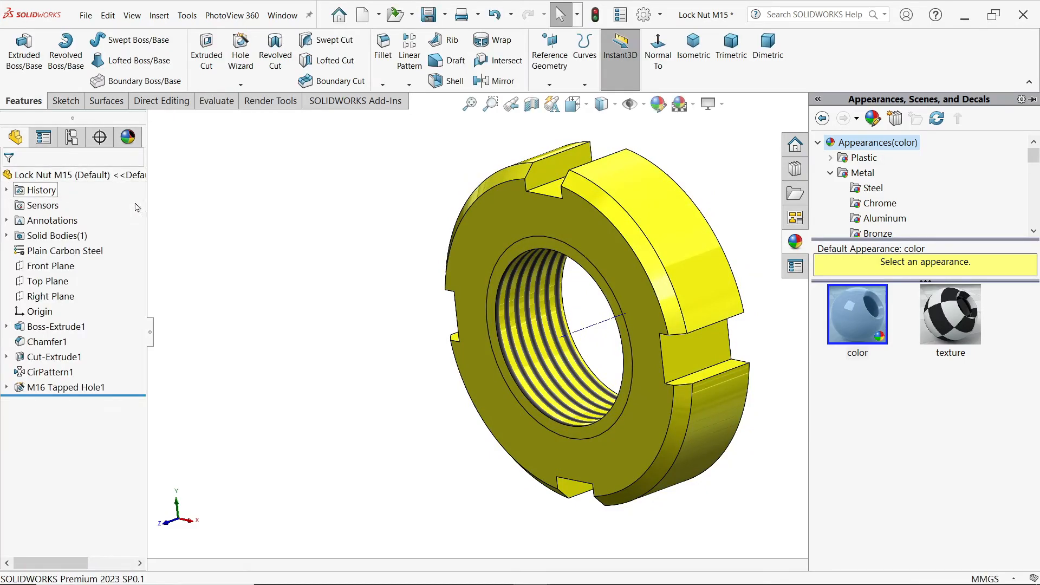
click(428, 15)
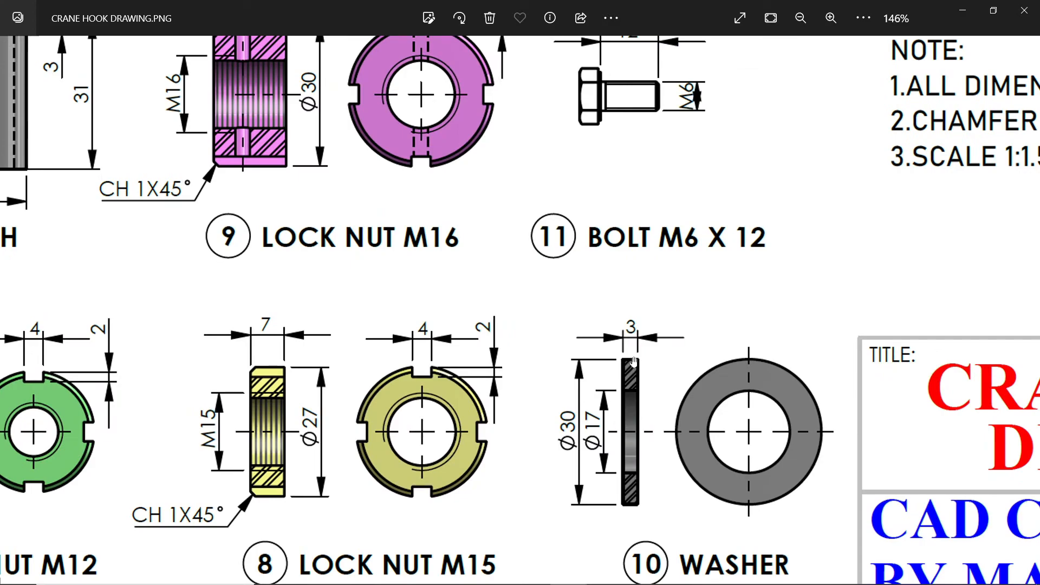
Step: Switch from the reference drawing to SOLIDWORKS and sketch origin-centred circles about 79 mm and 34 mm in diameter on the new part's Front Plane
drag(645, 268, 659, 409)
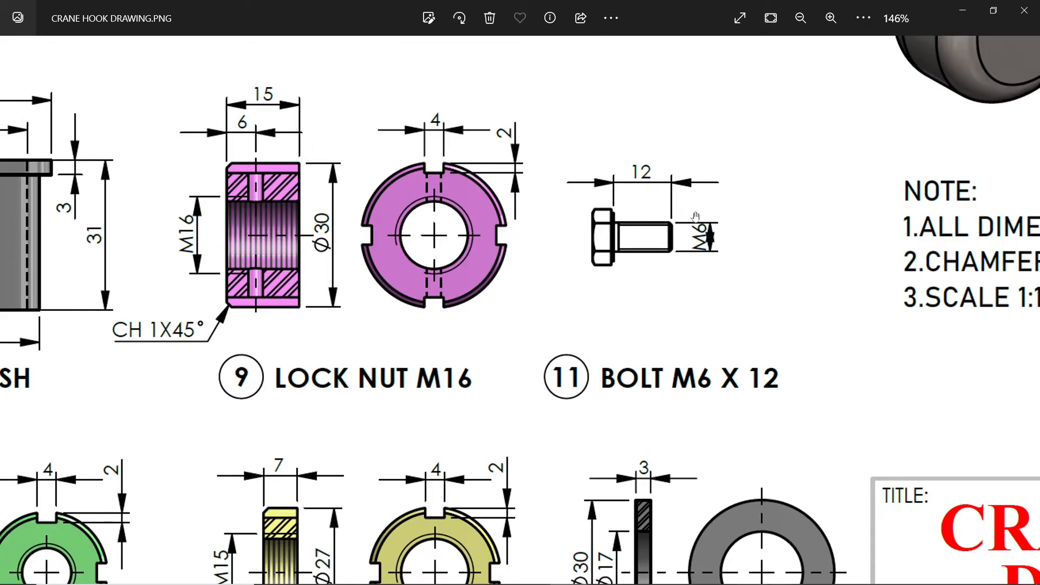
click(963, 12)
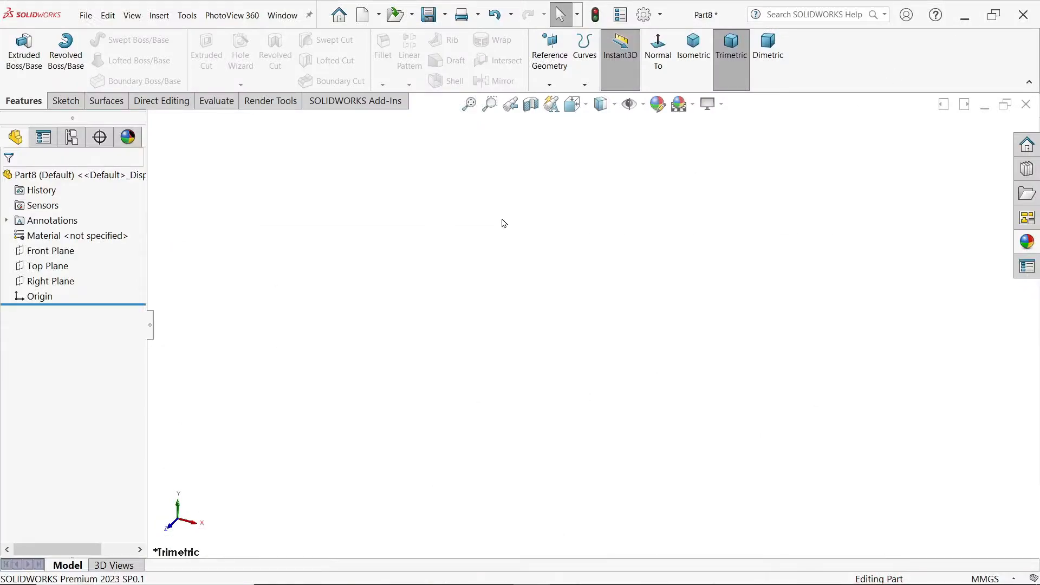
click(49, 256)
click(81, 234)
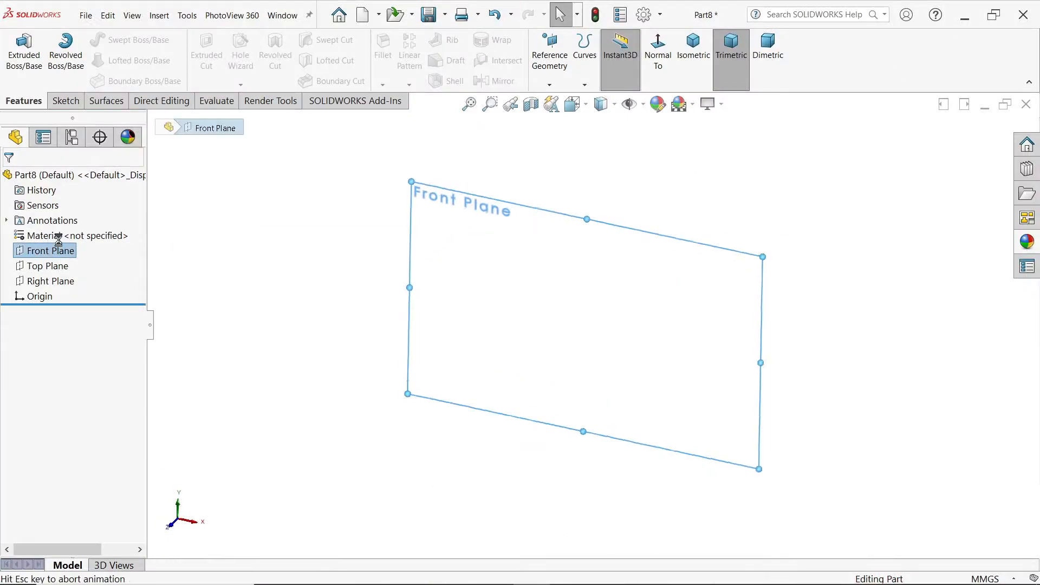
click(117, 43)
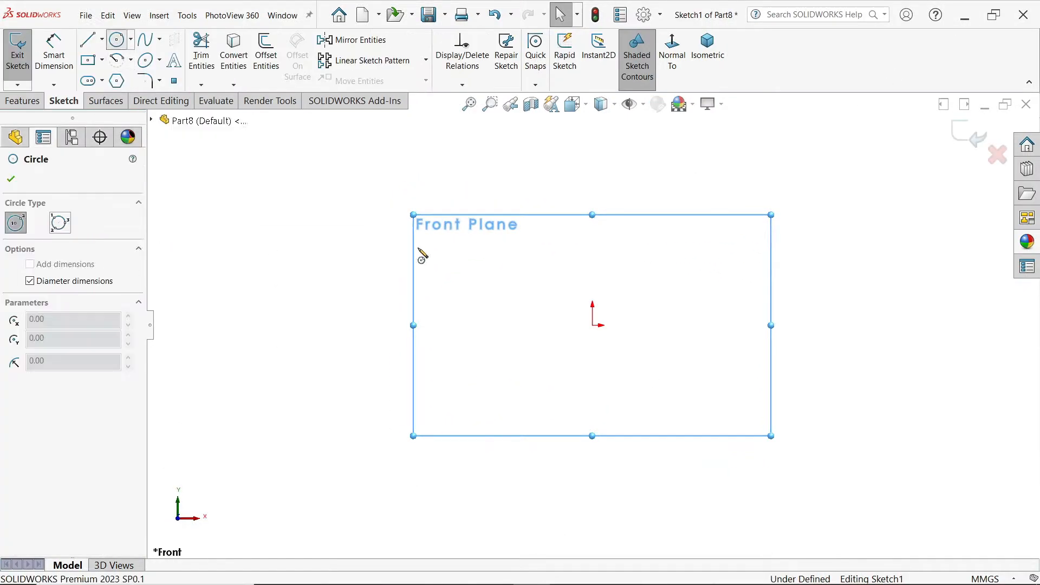
click(593, 325)
click(628, 254)
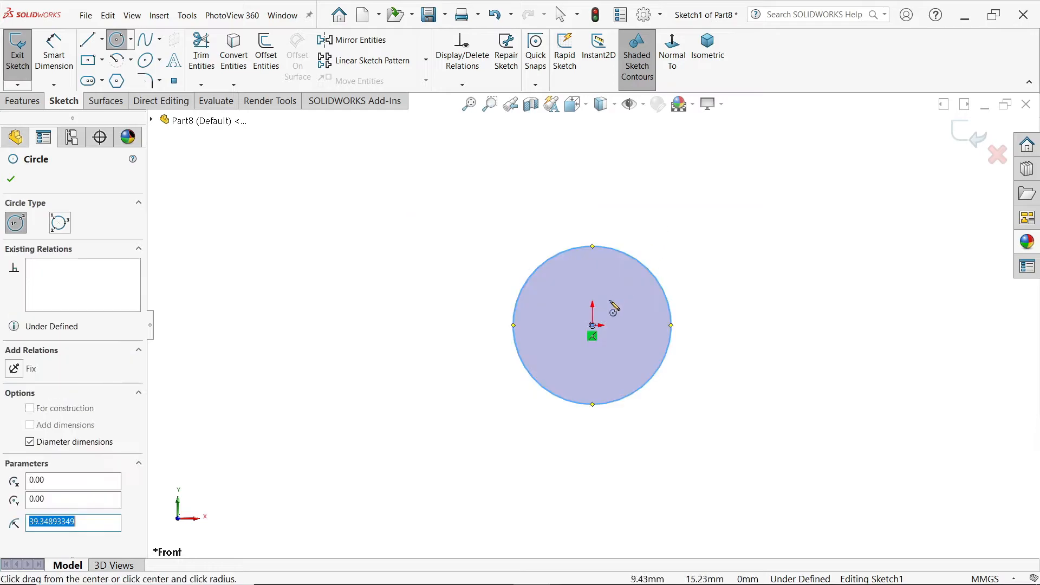
click(594, 326)
click(611, 302)
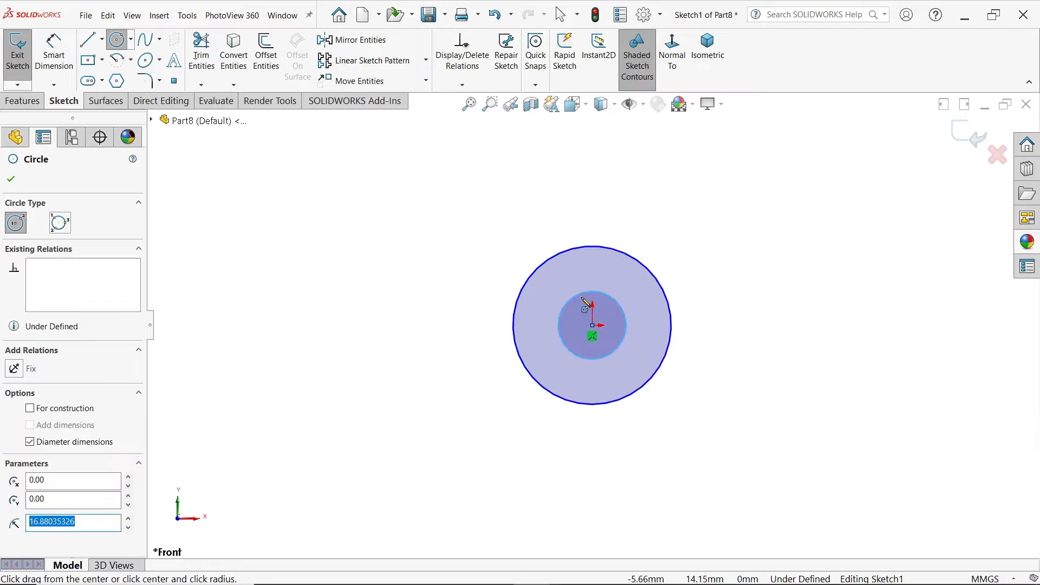
key(Escape)
key(f)
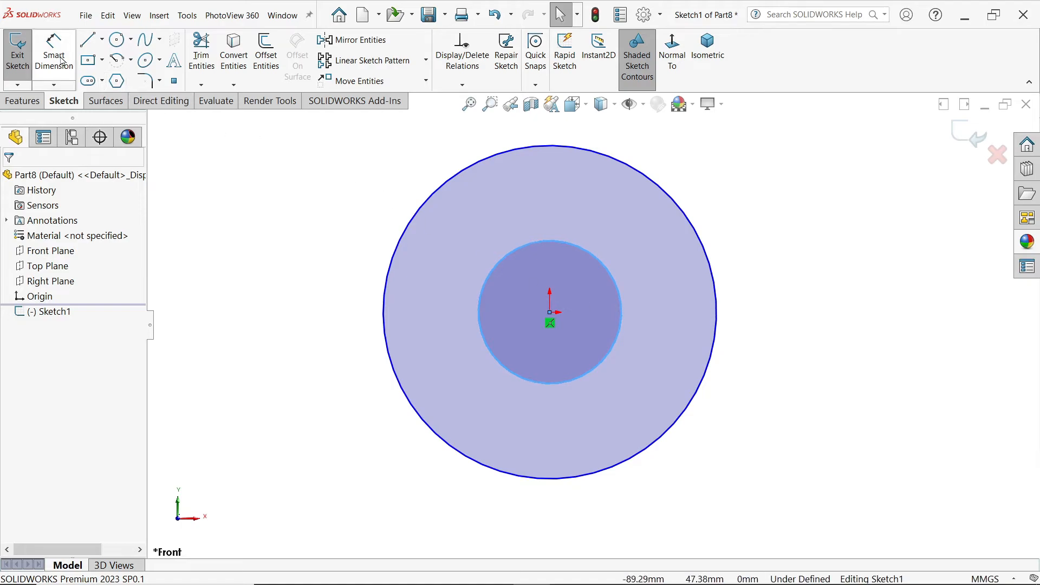
Step: Dimension the washer sketch's outer circle to 30 mm diameter and its inner circle to 17 mm diameter
click(54, 54)
click(386, 303)
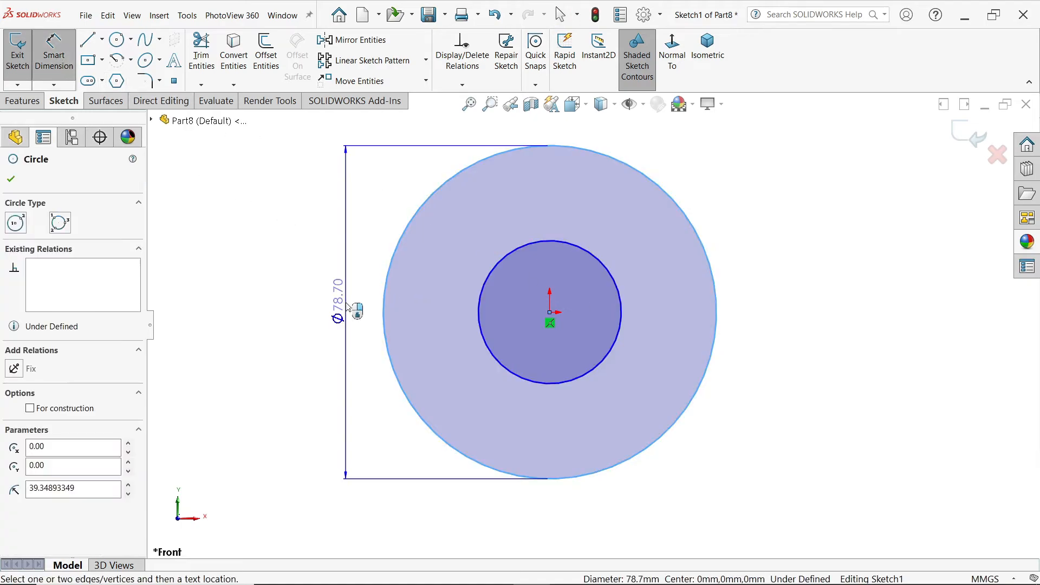
click(345, 303)
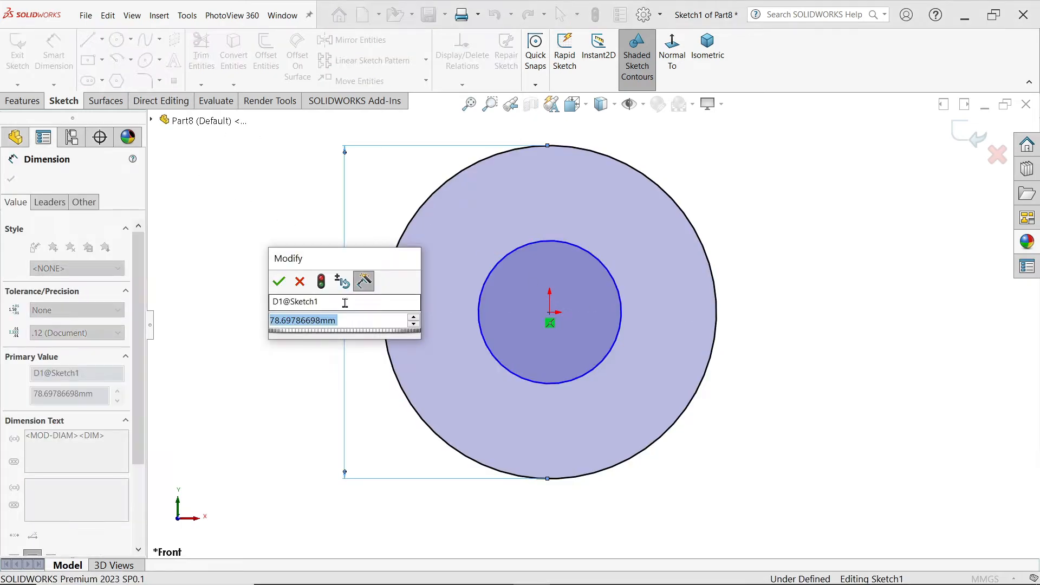
text(30)
click(278, 282)
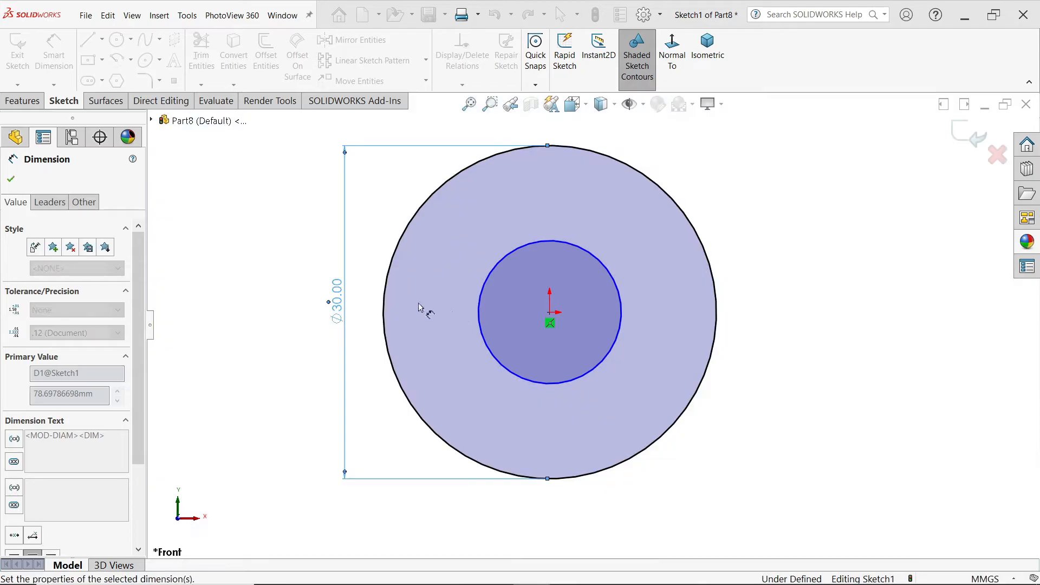
click(479, 322)
click(369, 315)
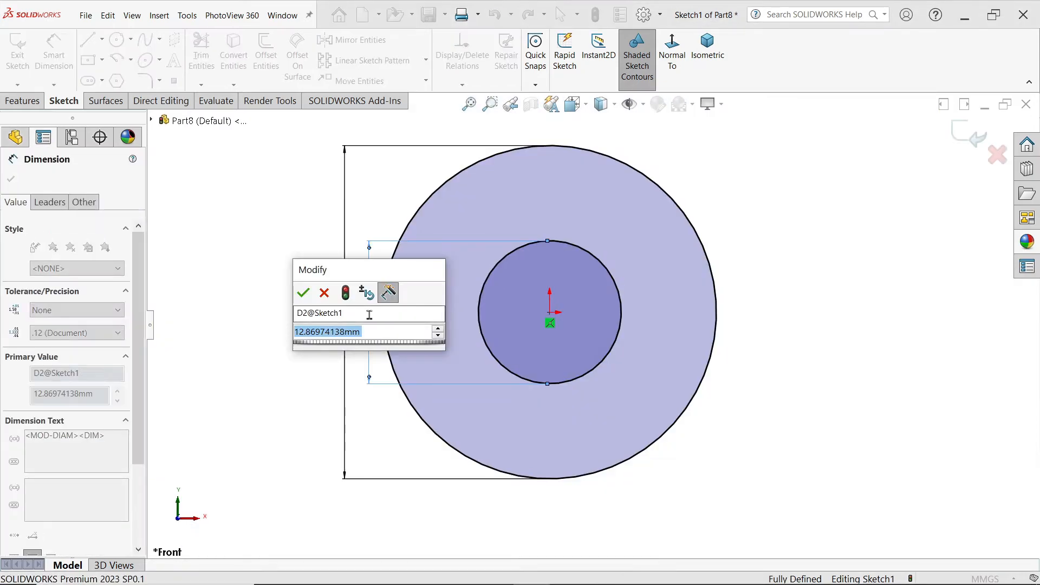
text(17)
key(Return)
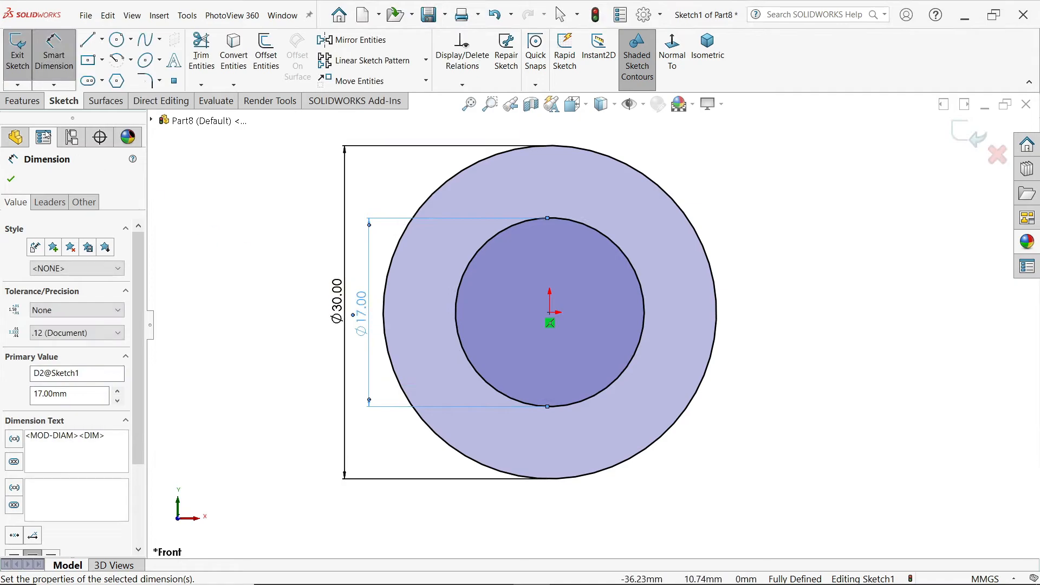
Step: Extrude the washer sketch 3 mm with a Blind end condition
click(24, 104)
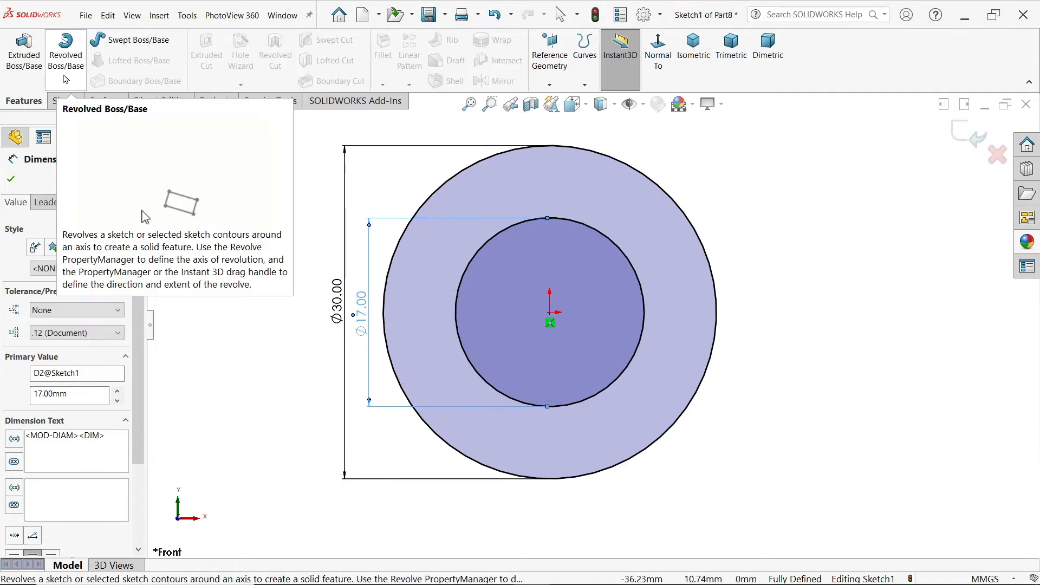
click(27, 58)
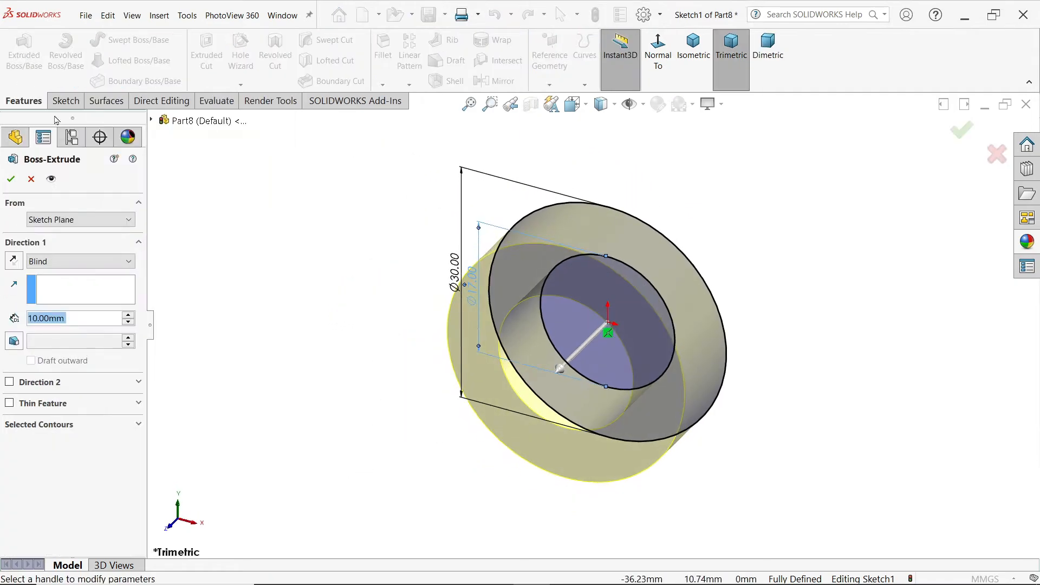
text(3)
key(Return)
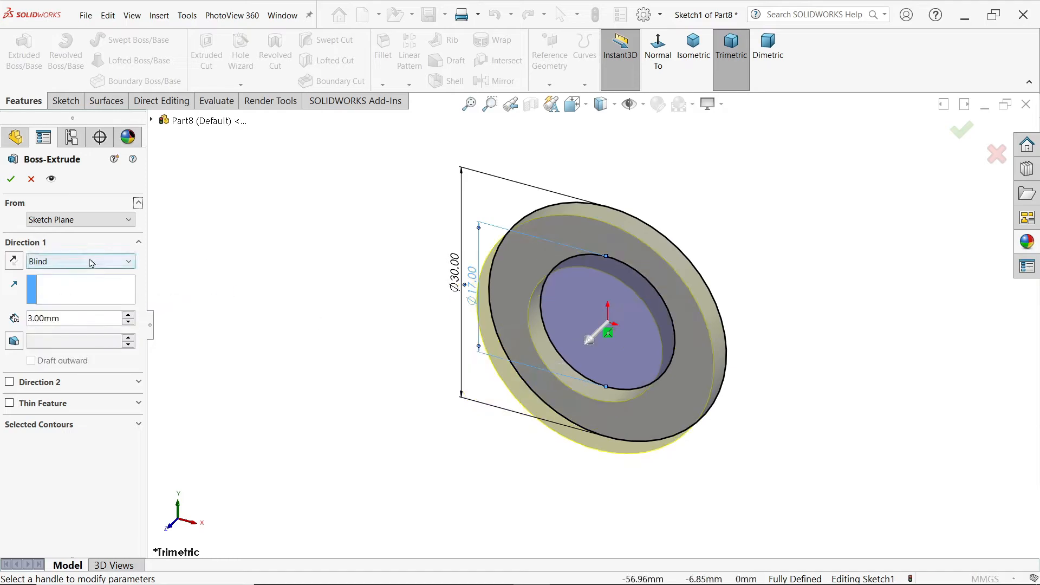
middle_drag(607, 325, 766, 276)
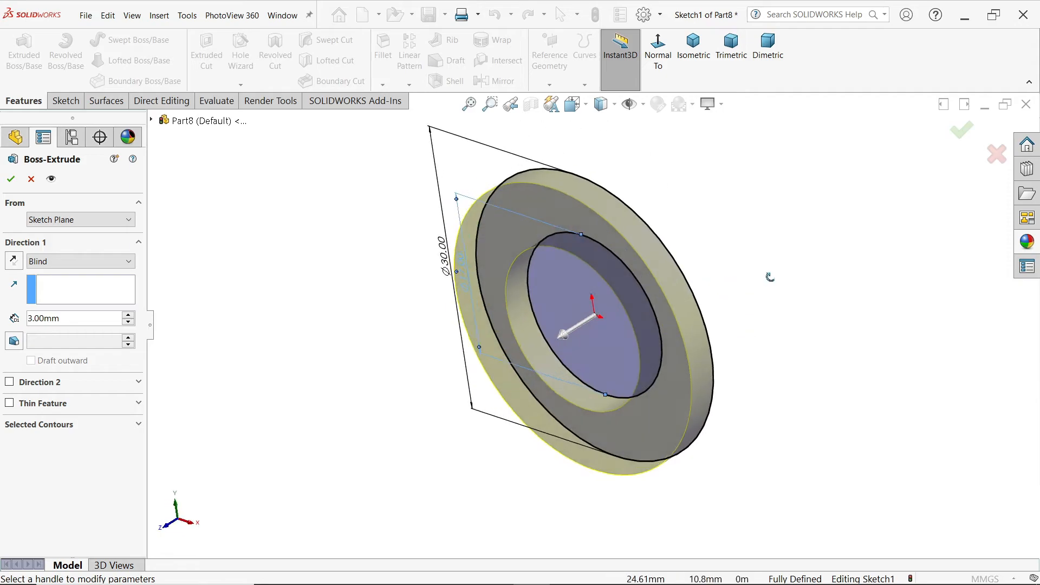
click(9, 178)
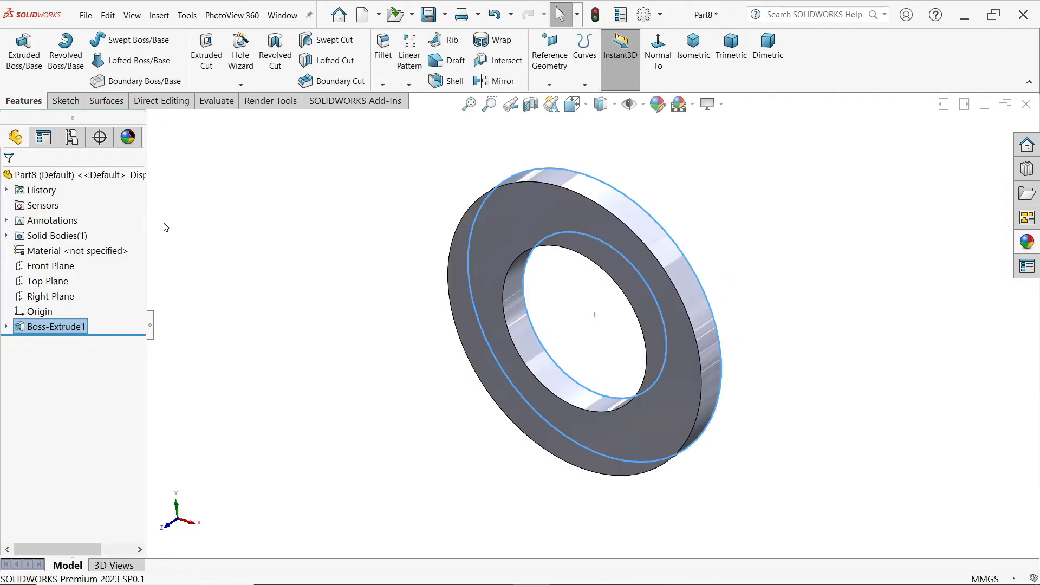
Step: Assign Plain Carbon Steel to the washer part and change its whole appearance colour to grey
right_click(68, 252)
click(124, 303)
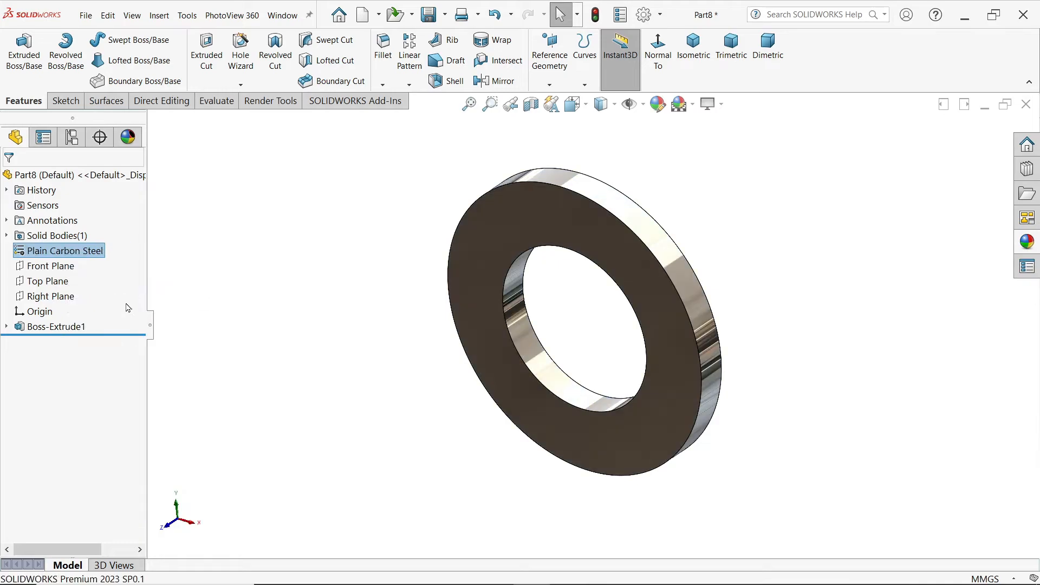
click(1027, 242)
click(869, 313)
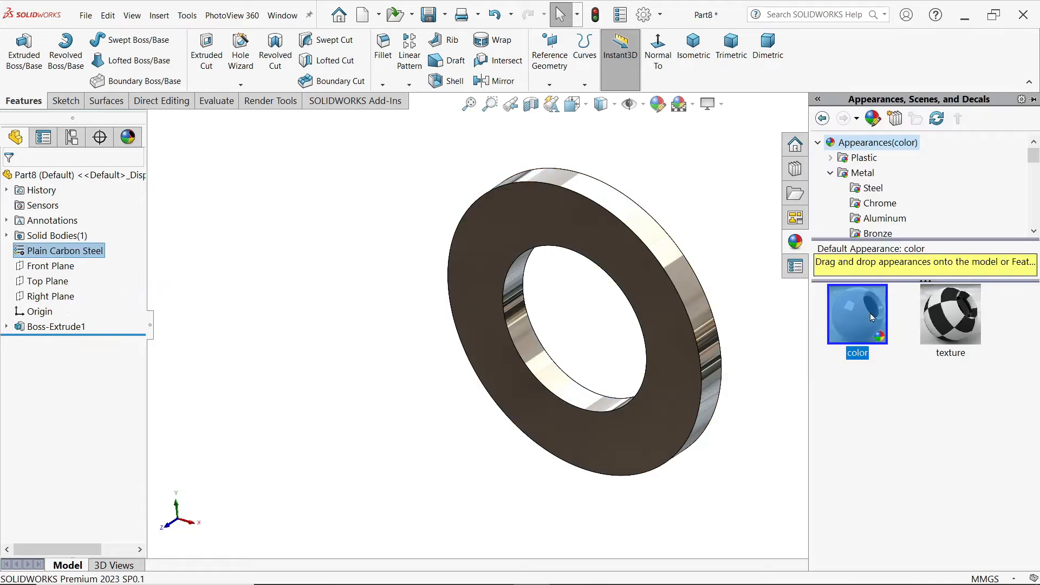
double_click(870, 313)
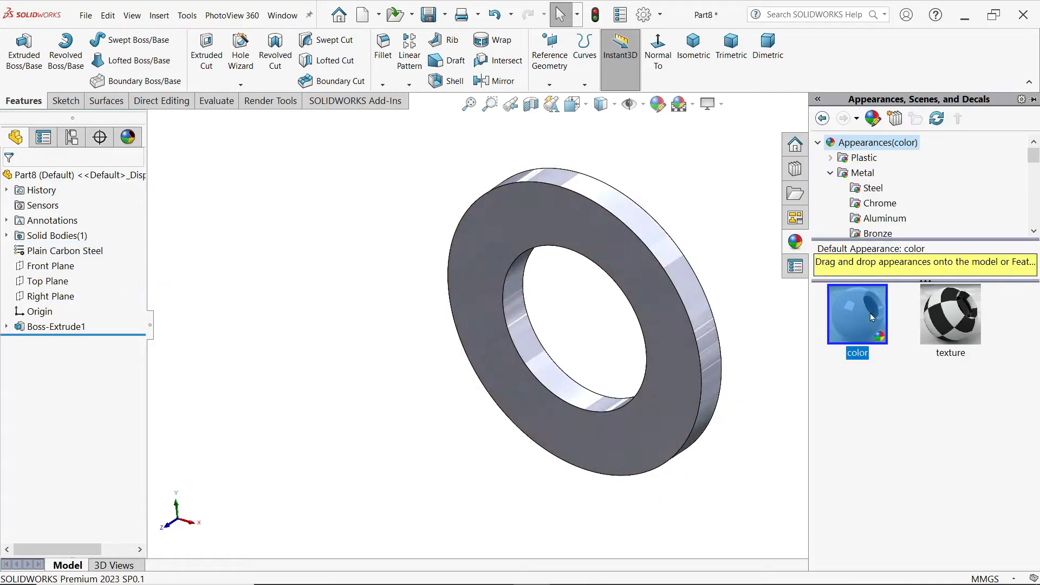
click(664, 108)
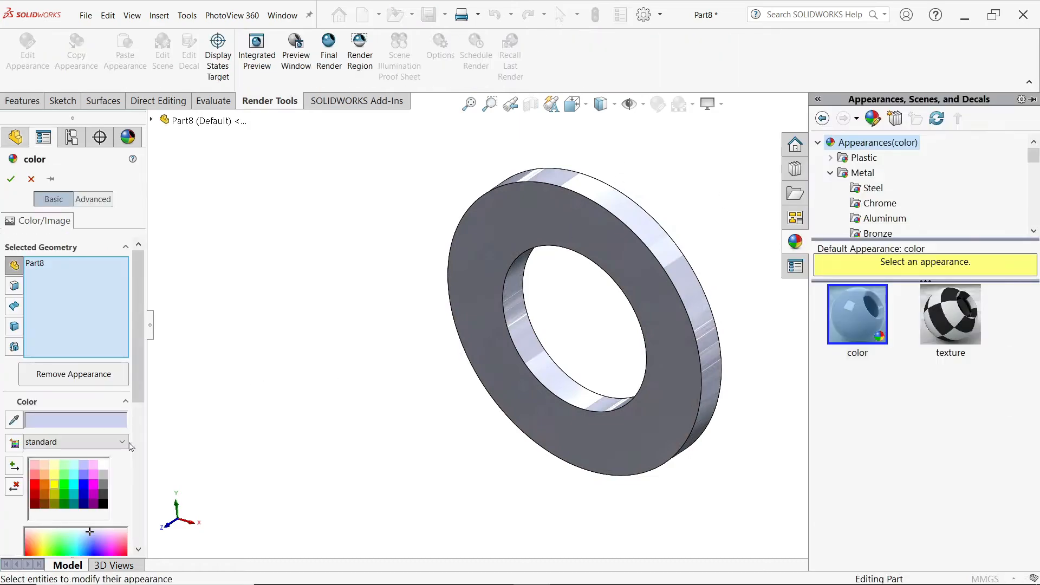
click(104, 486)
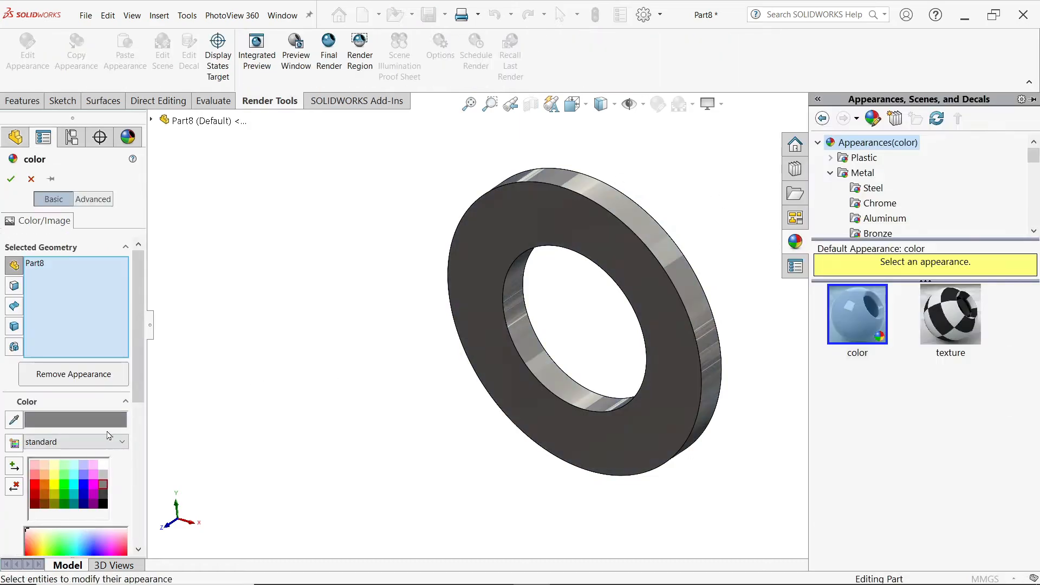
click(11, 180)
Step: Save the part as Washer in the CRANE HOOK DRAWING folder
click(430, 16)
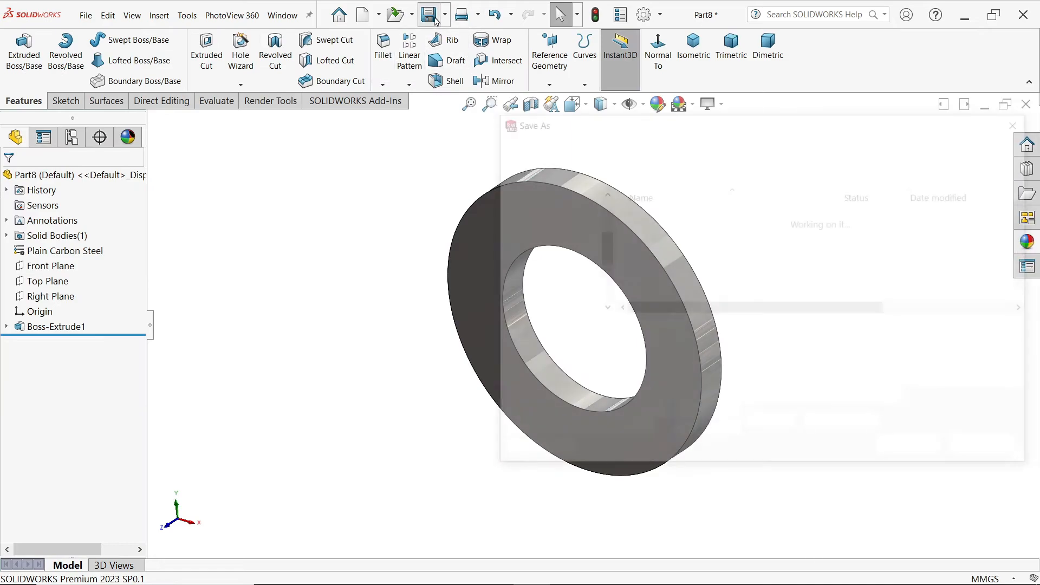
text(w)
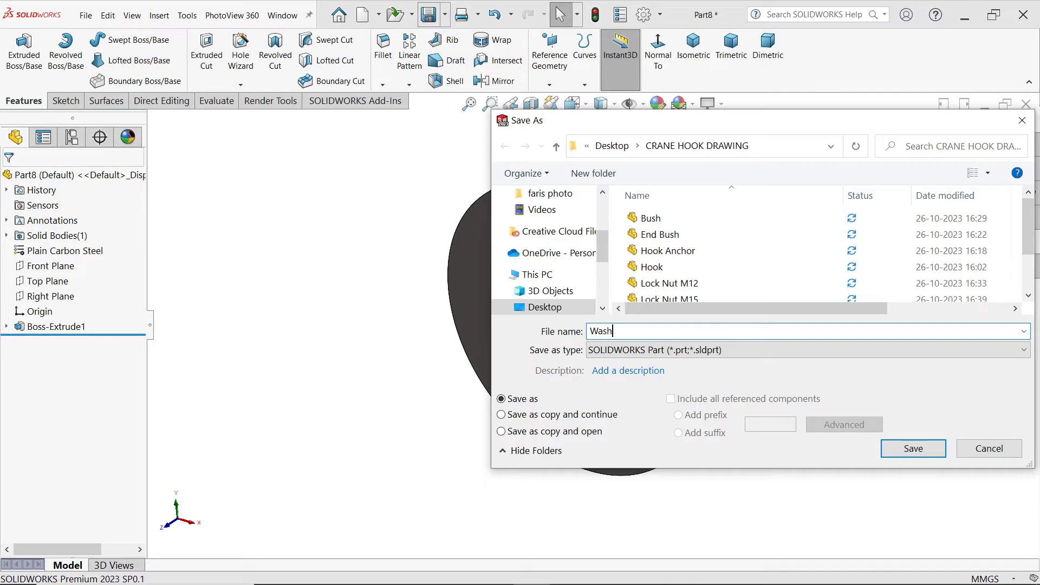
click(910, 458)
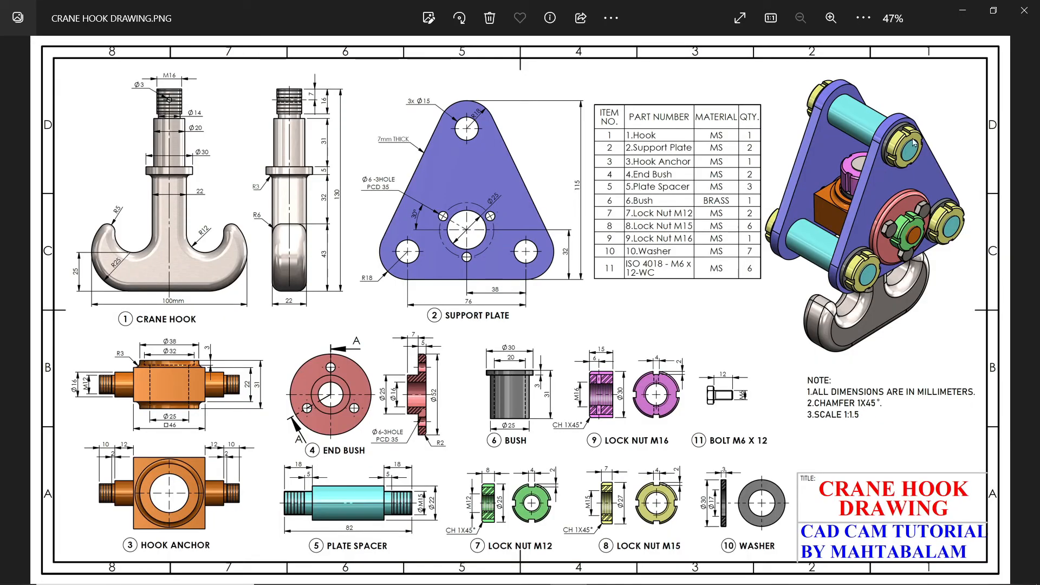
Step: Check the parts list and assembled view in the reference drawing, and create a new assembly in SOLIDWORKS
scroll(937, 112, up, 1)
scroll(937, 112, up, 2)
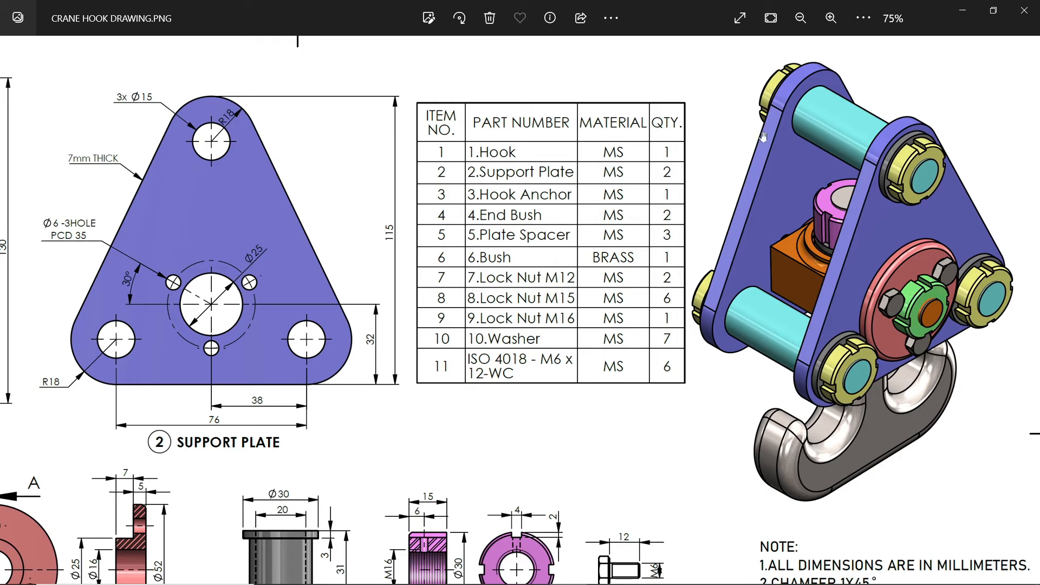
click(967, 12)
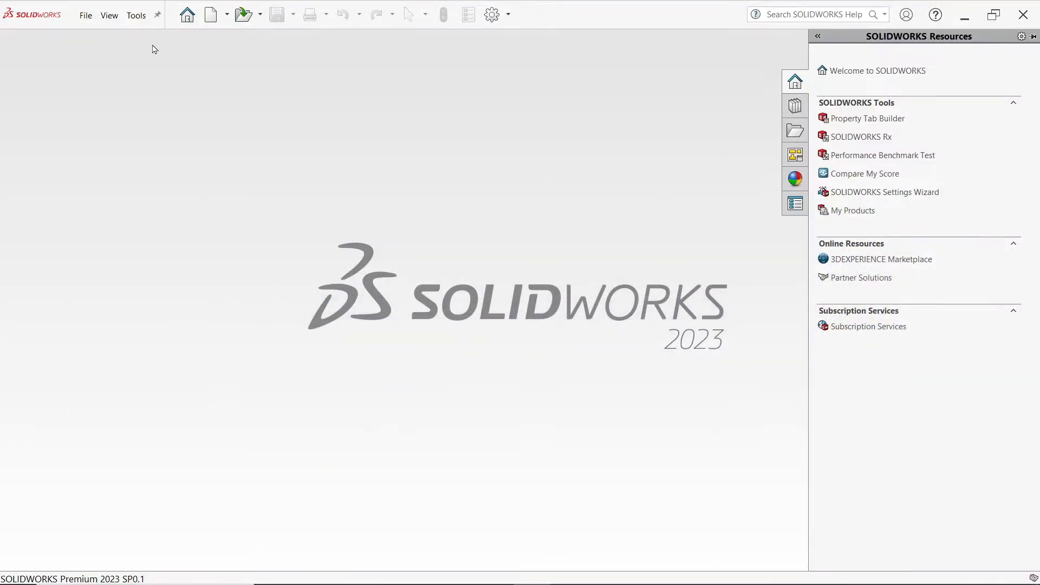
click(85, 16)
click(103, 38)
click(405, 279)
click(423, 428)
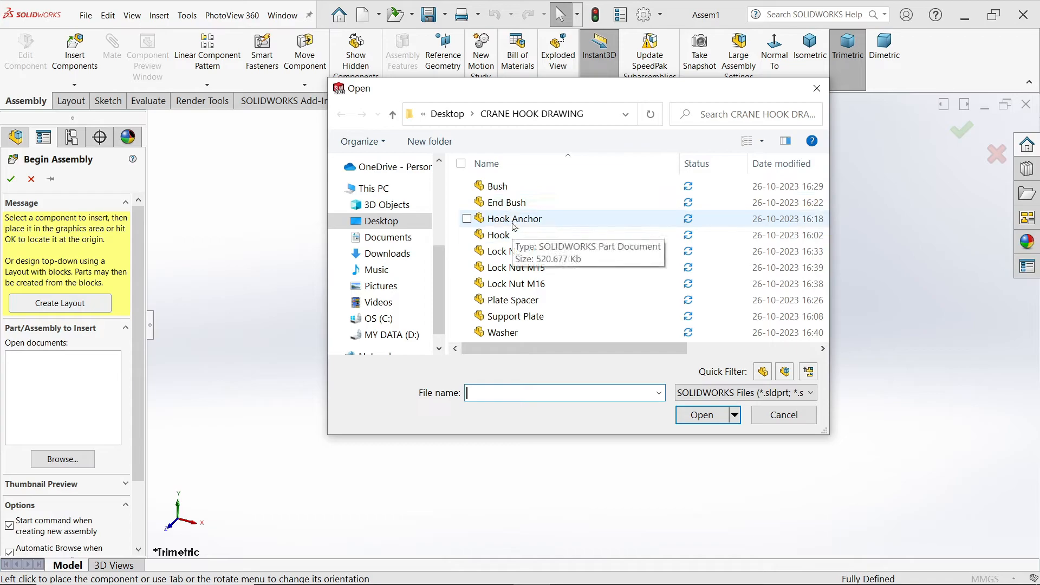
Step: Insert the Support Plate with origins shown, rotate it 90 degrees about Y and place it at the assembly origin
click(527, 317)
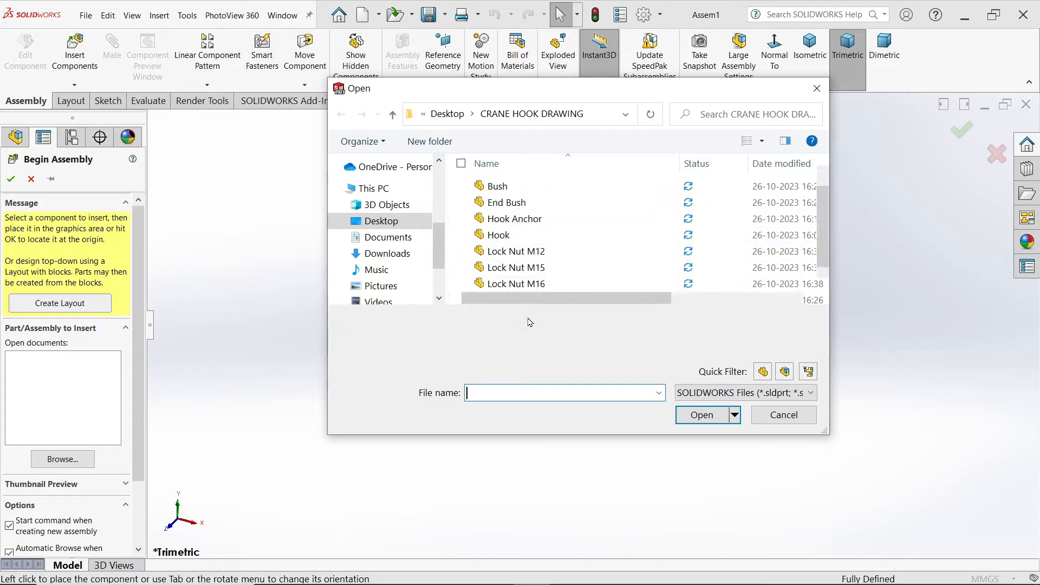
click(683, 413)
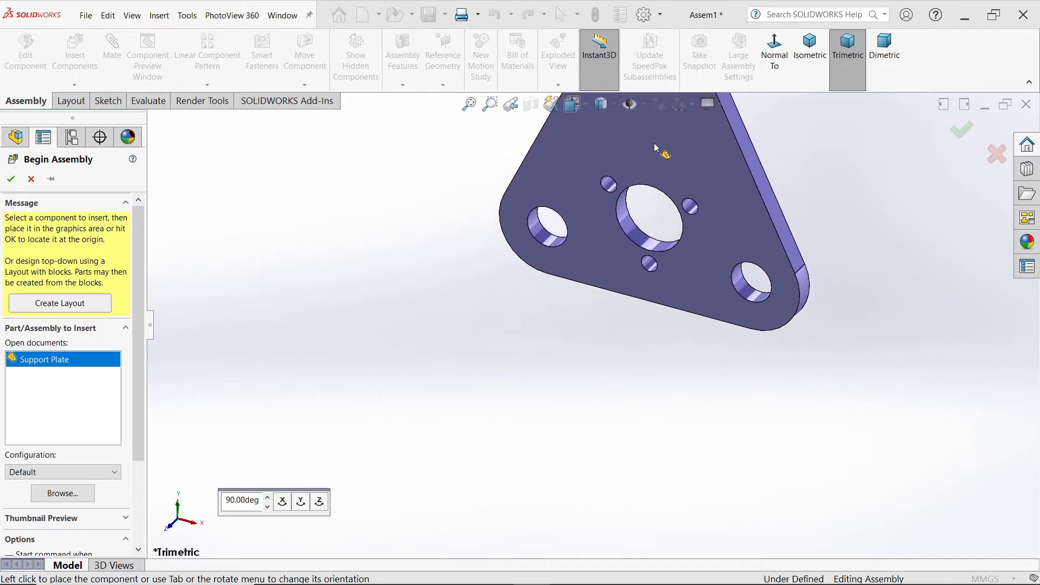
click(645, 108)
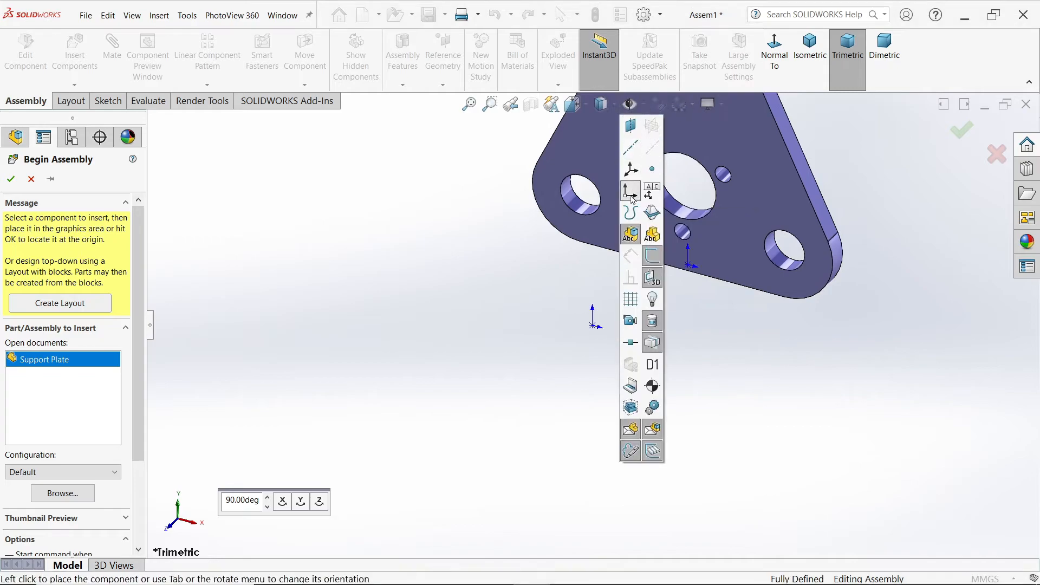
click(644, 110)
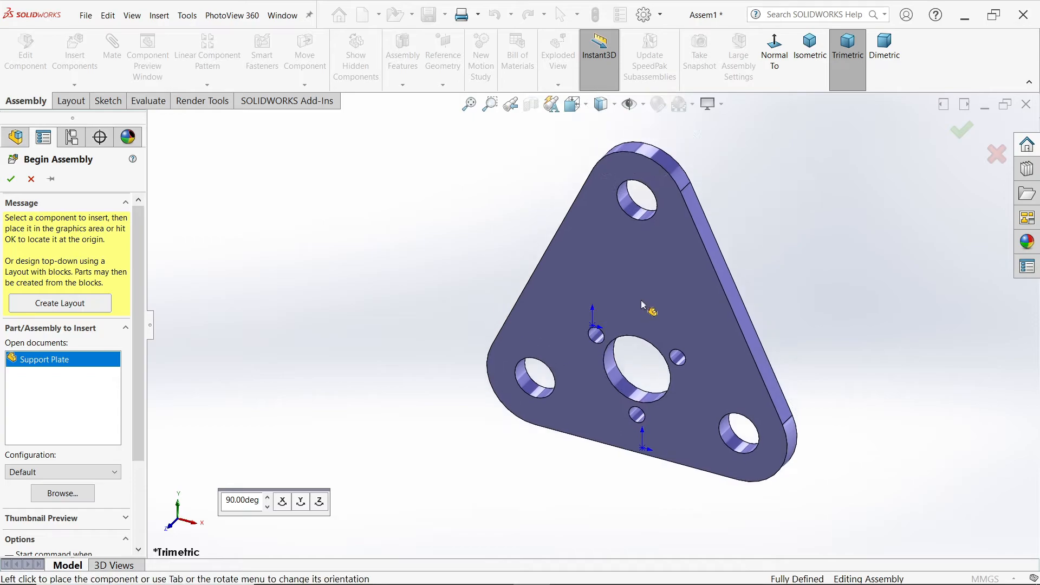
click(300, 502)
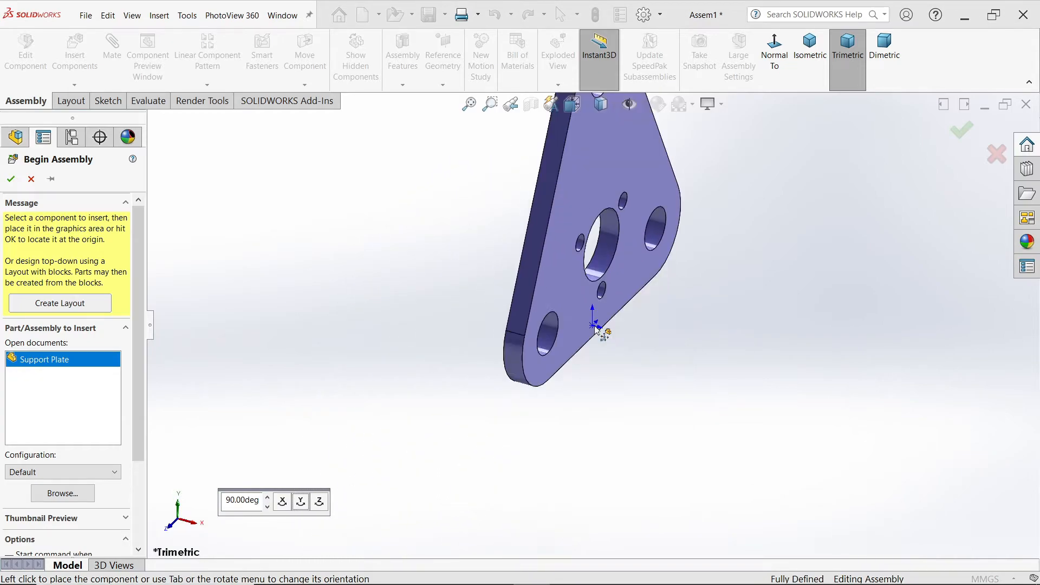
click(600, 331)
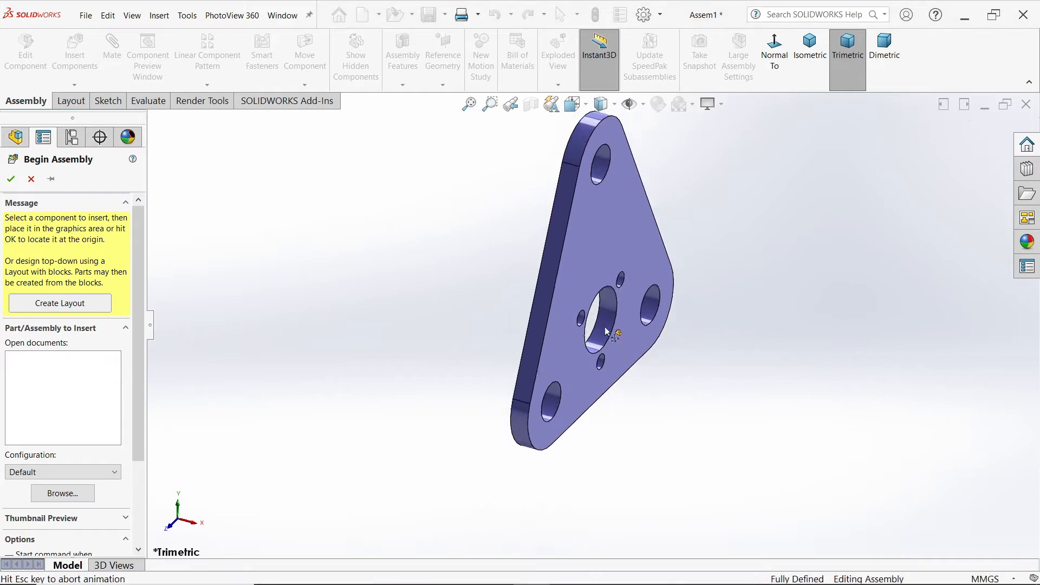
Step: Set the assembly to the isometric view, hide the origins and apply a plain white scene
click(810, 47)
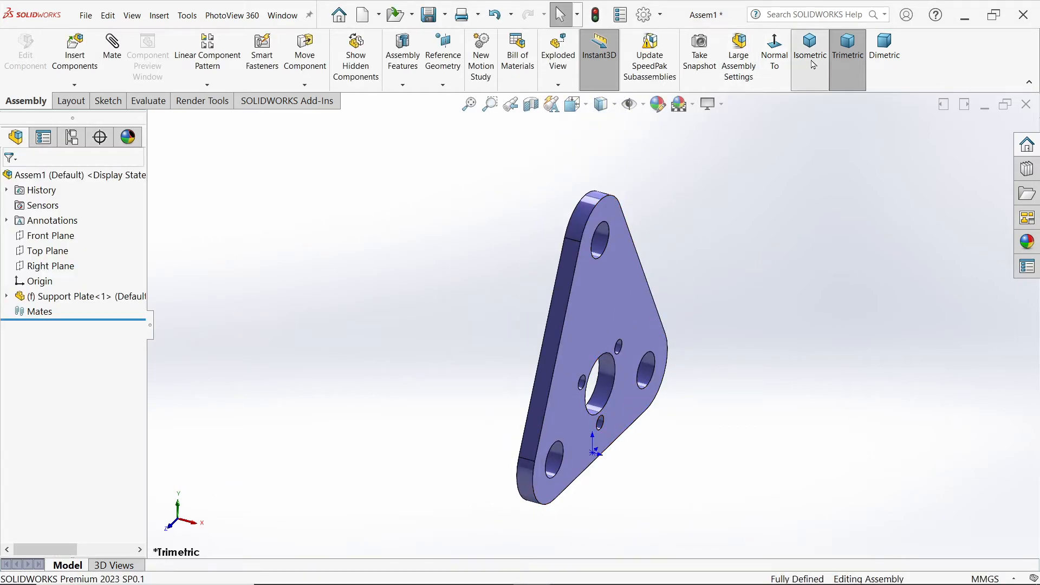
click(642, 104)
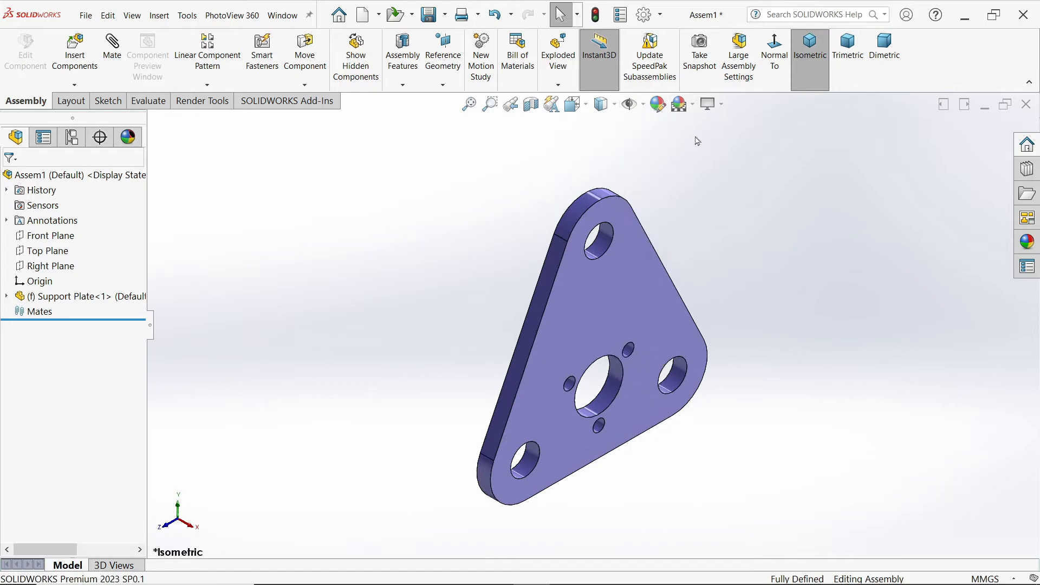
click(692, 104)
click(699, 139)
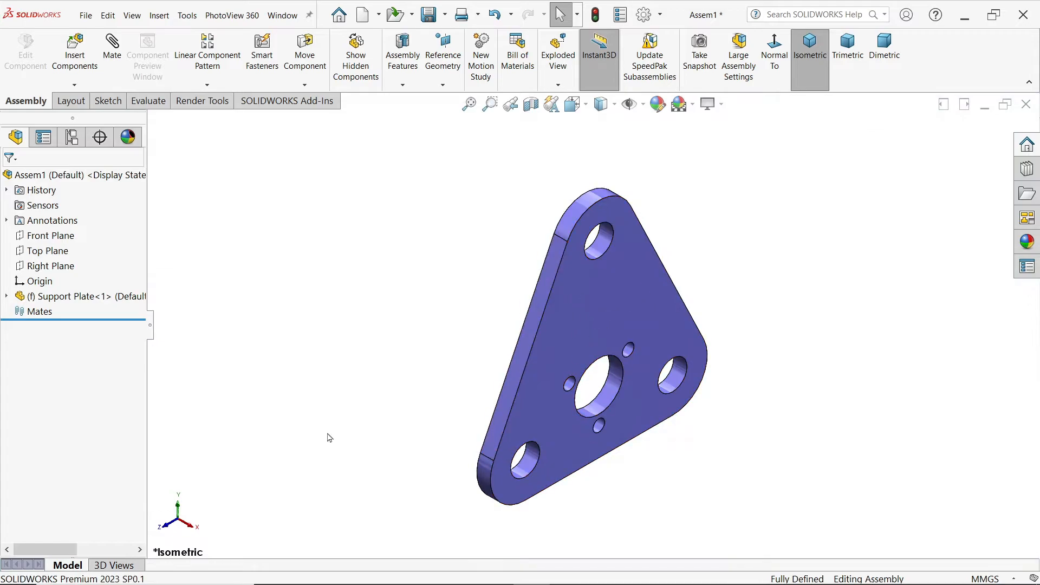
Step: Insert the Plate Spacer from the CRANE HOOK DRAWING folder, browsing by thumbnails, and place it beside the Support Plate's upper corner
click(78, 57)
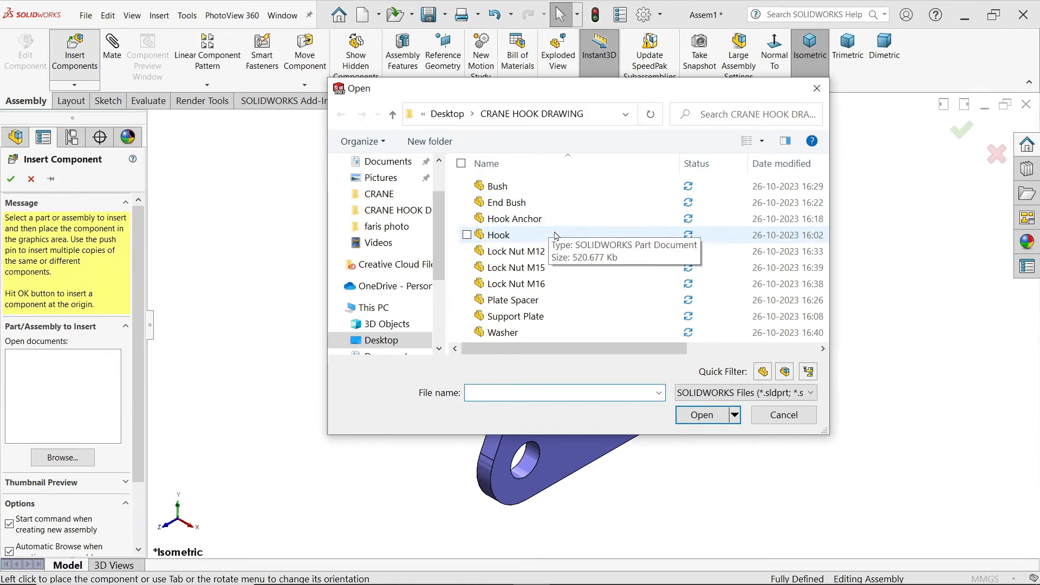
click(762, 142)
click(815, 42)
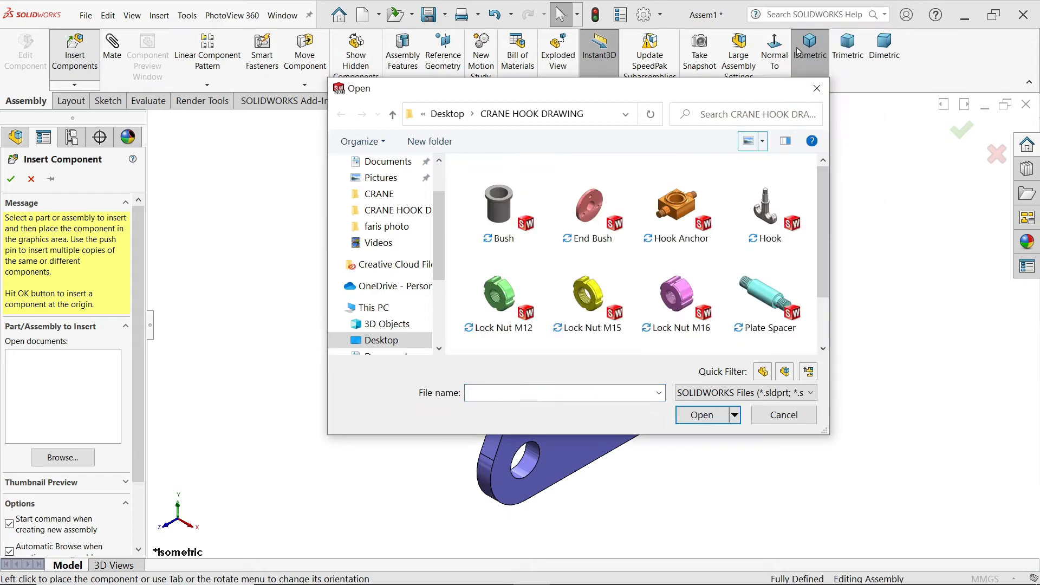
drag(827, 429, 886, 440)
click(673, 287)
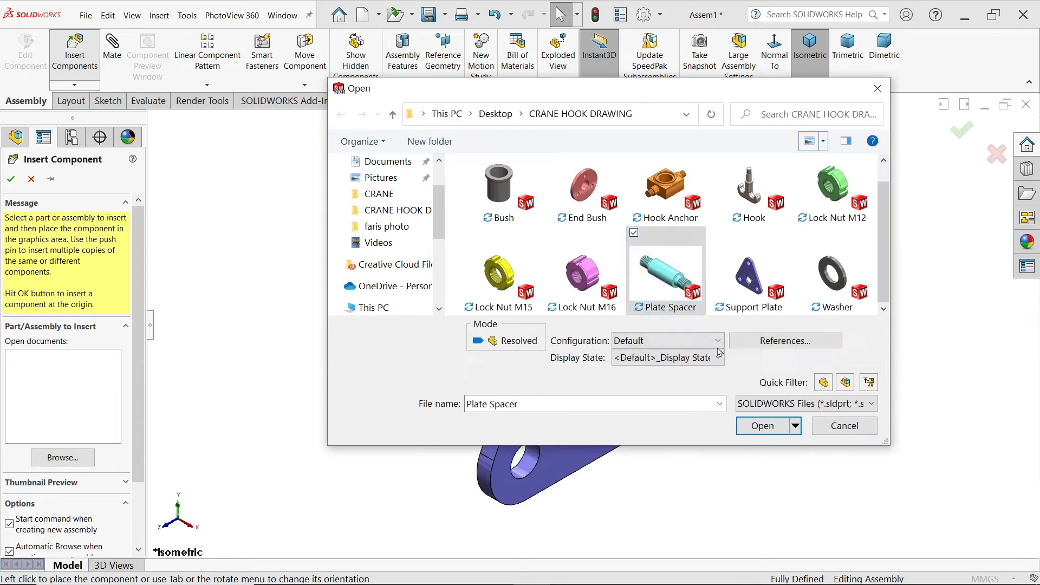
click(763, 426)
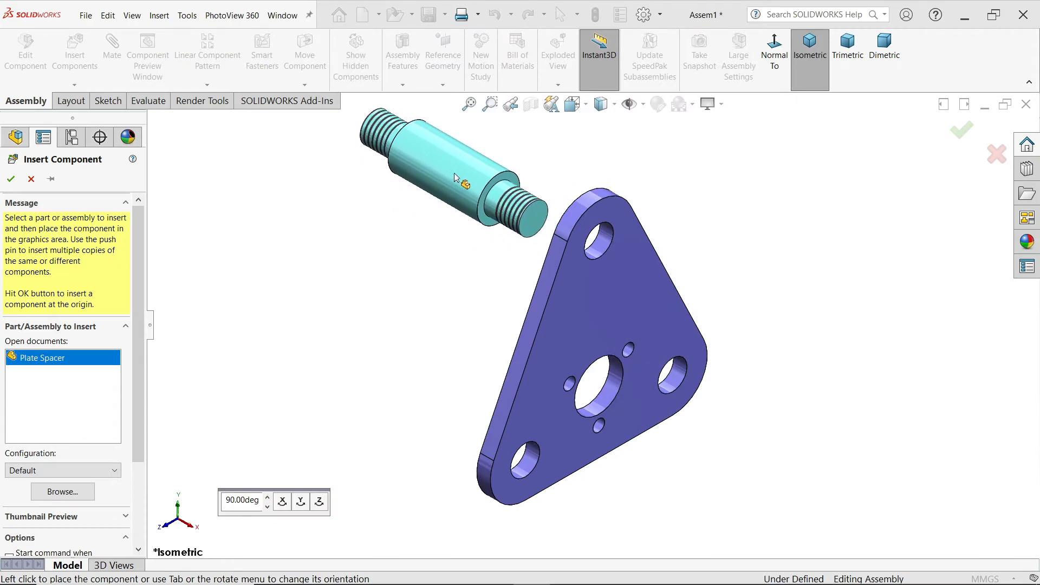
click(455, 176)
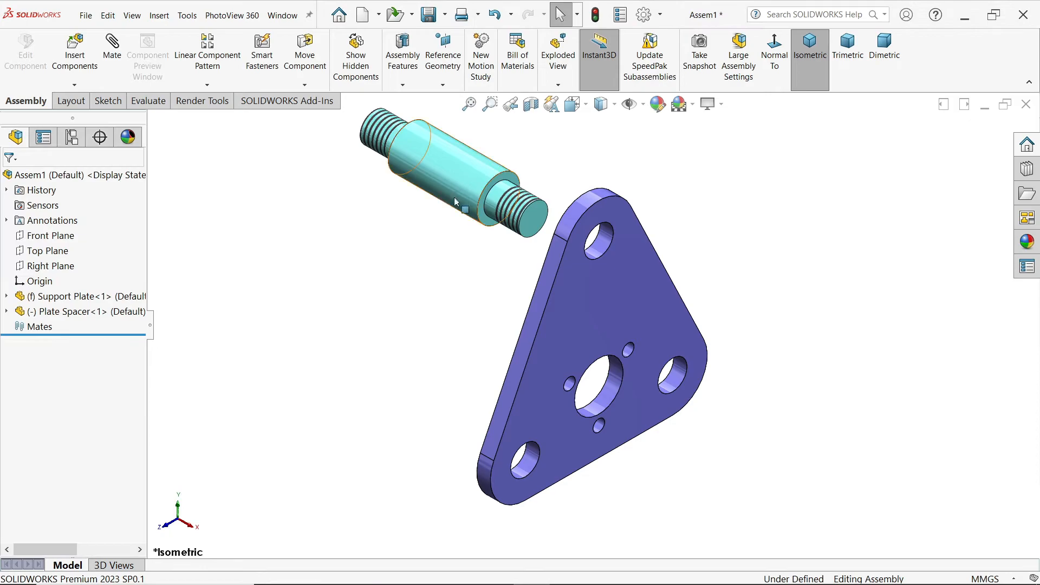
Step: Add a Concentric mate between the Plate Spacer's threaded end and the Support Plate's upper corner hole
click(110, 57)
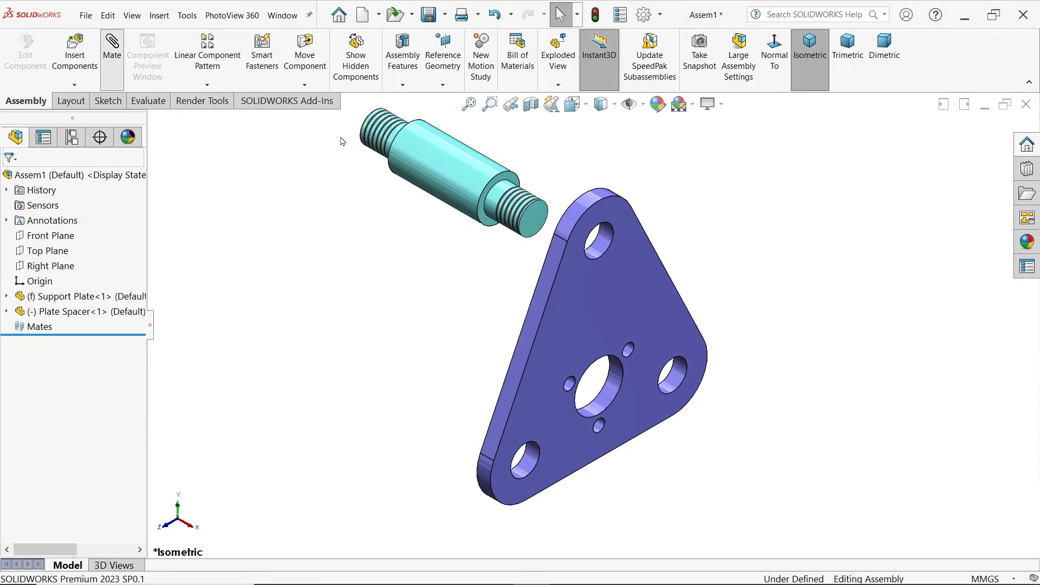
click(519, 210)
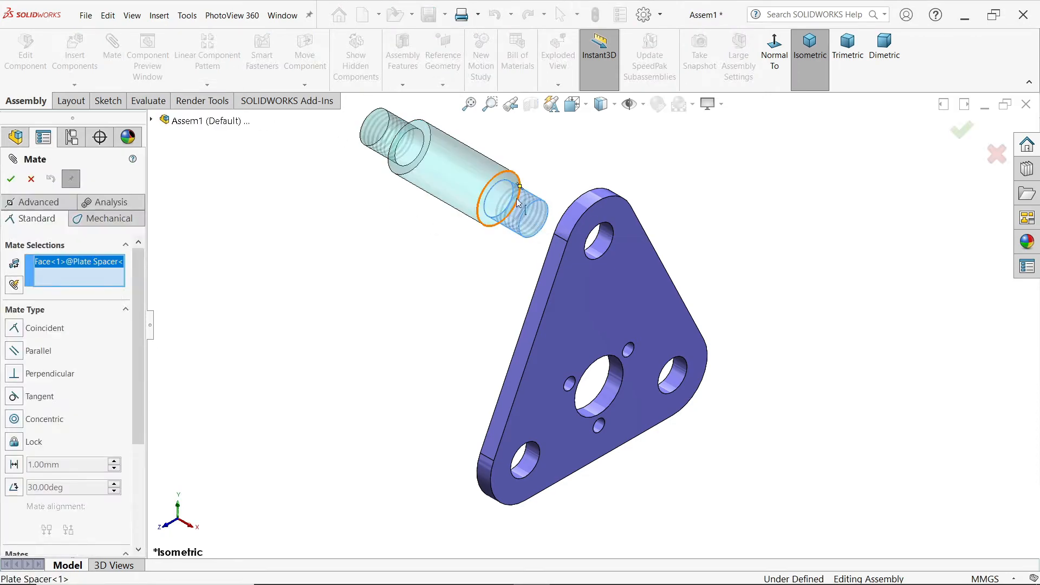
click(608, 242)
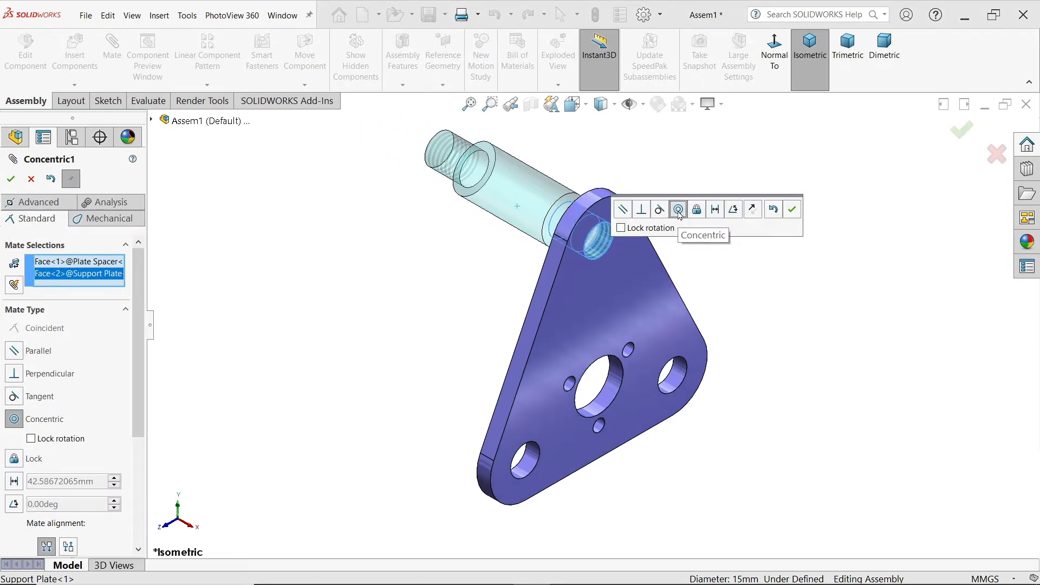
click(791, 209)
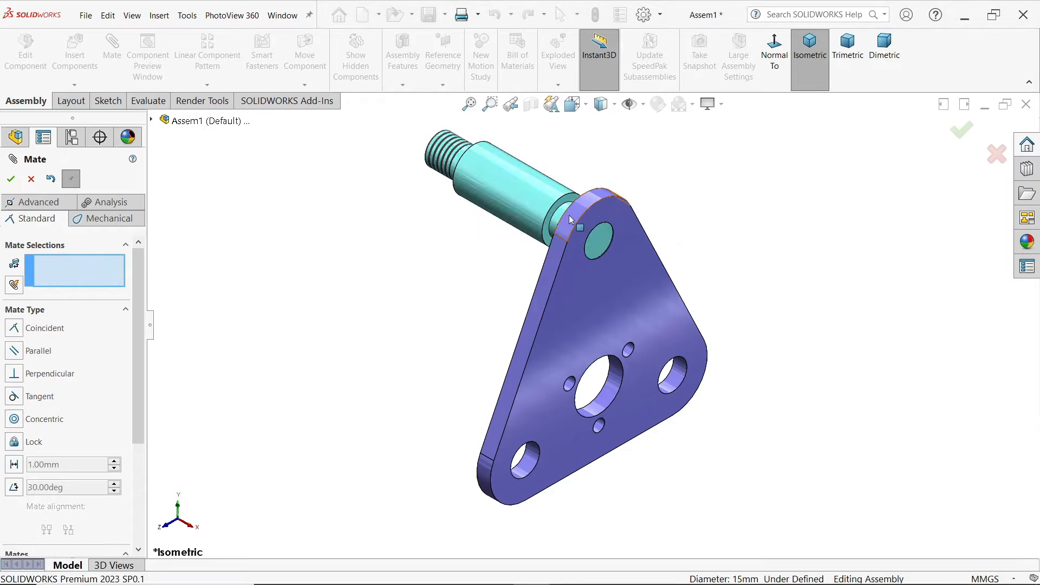
Step: Add a Coincident mate between the Plate Spacer's shoulder face and the Support Plate's back face, and finish mating
middle_drag(571, 211, 596, 200)
click(677, 238)
scroll(555, 220, down, 5)
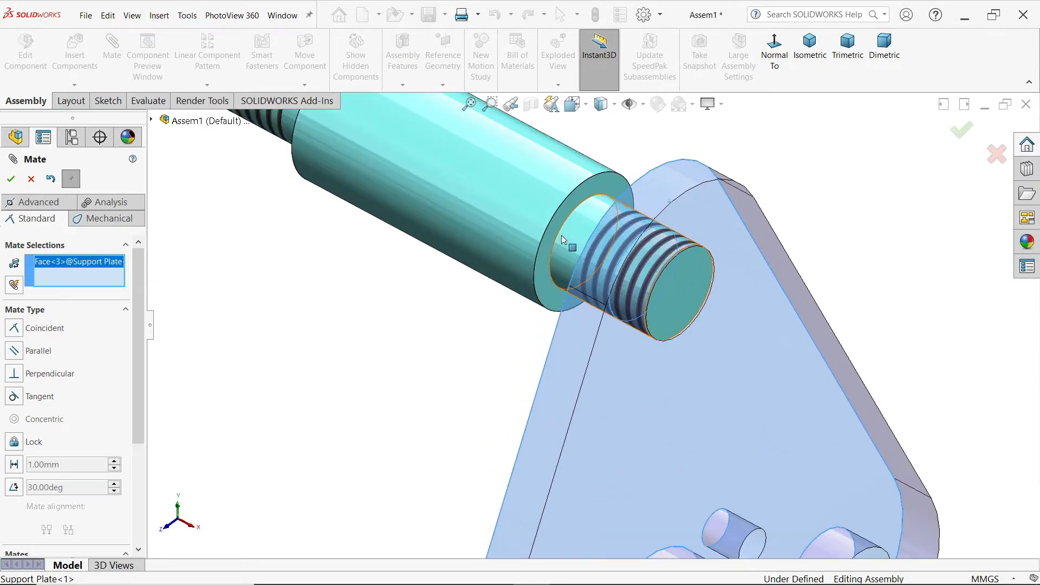
click(552, 293)
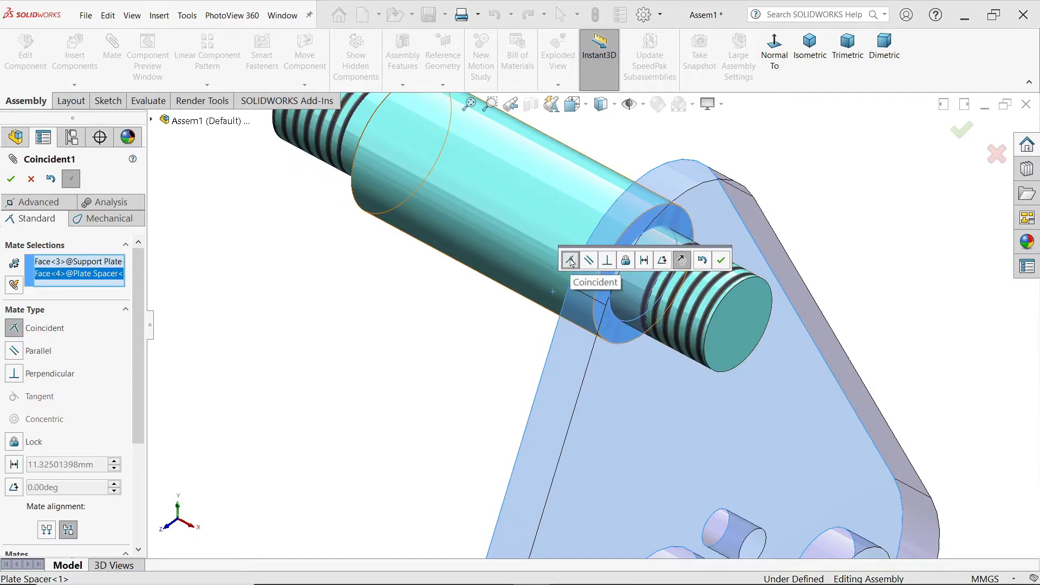
click(720, 260)
scroll(600, 425, up, 8)
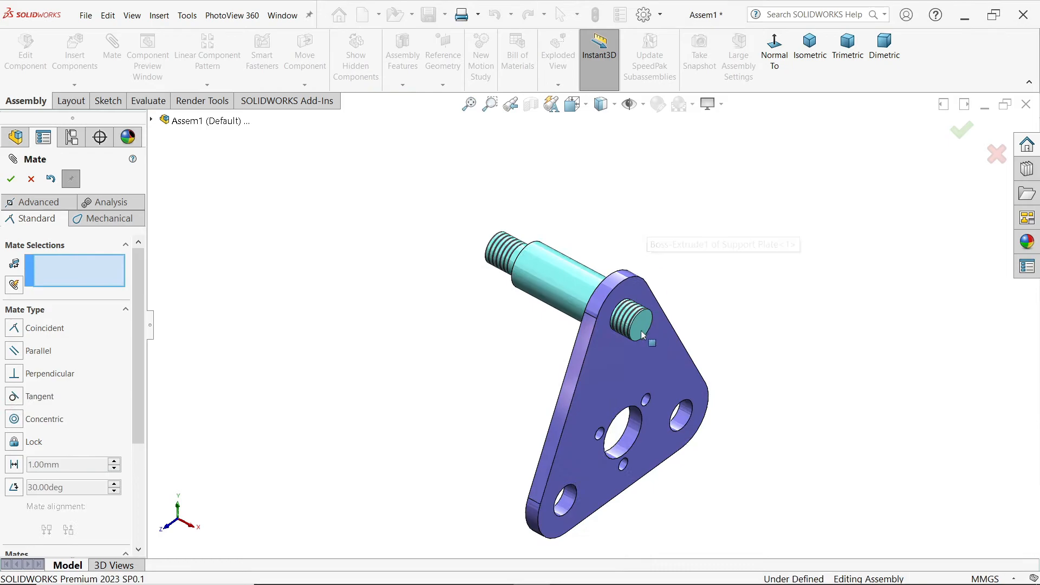
scroll(600, 424, down, 4)
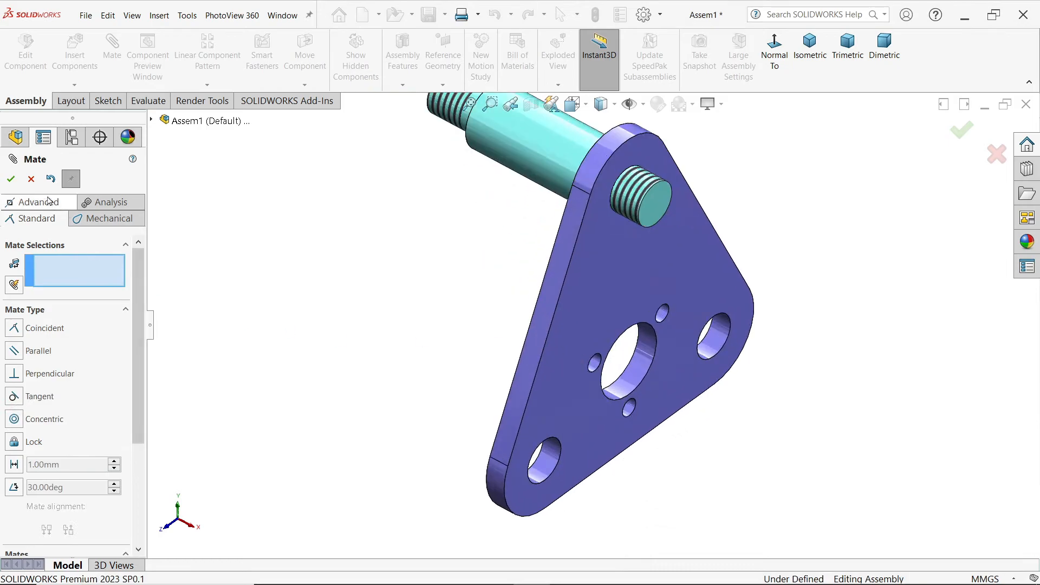
click(28, 184)
scroll(436, 241, up, 3)
scroll(626, 284, down, 2)
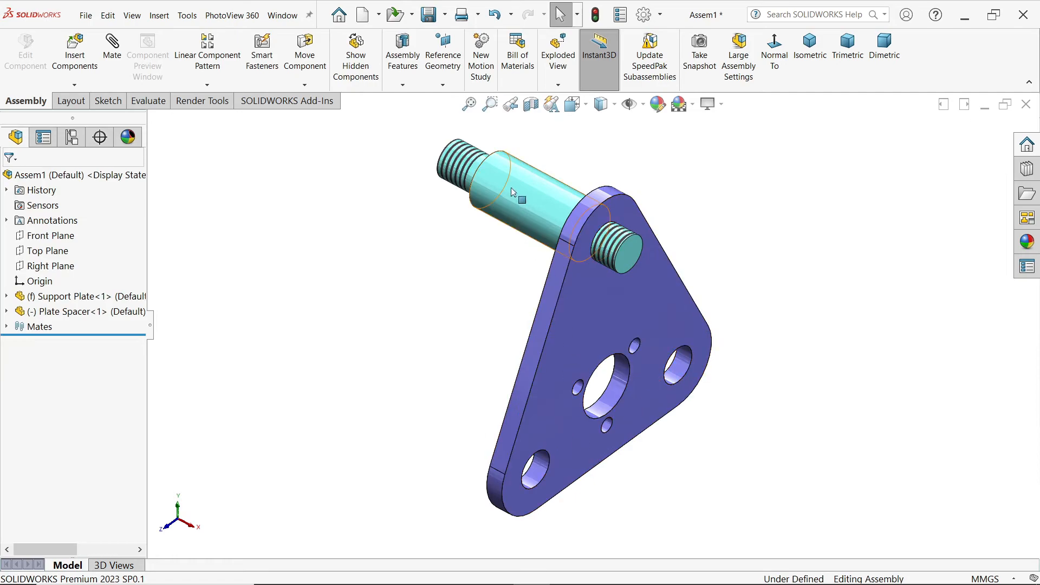
Step: Copy the Plate Spacer with mates to the Support Plate's lower-left corner hole, reusing the plate's back face for the Coincident mate
click(74, 84)
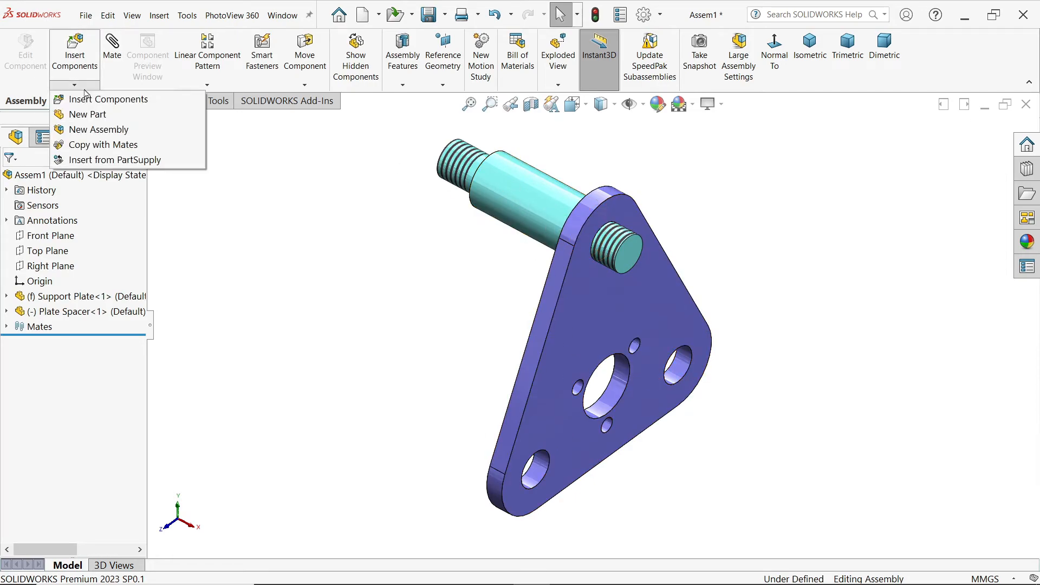
click(87, 145)
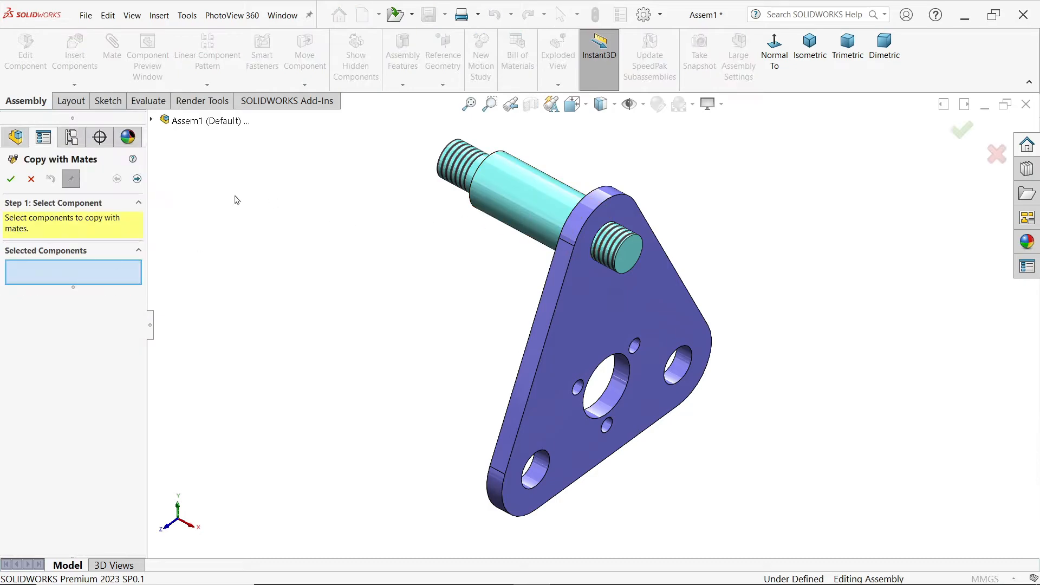
click(541, 202)
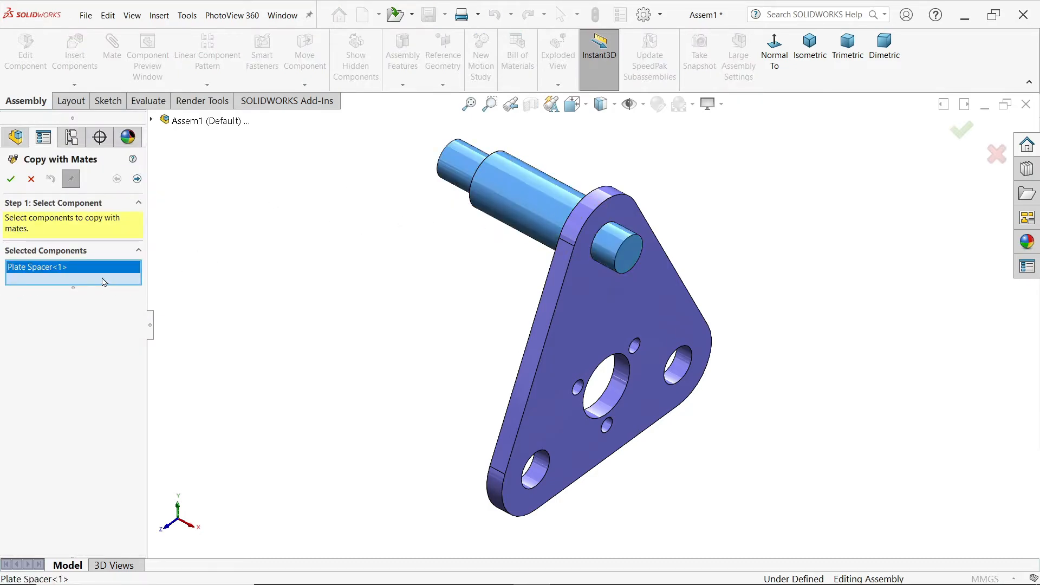
click(137, 180)
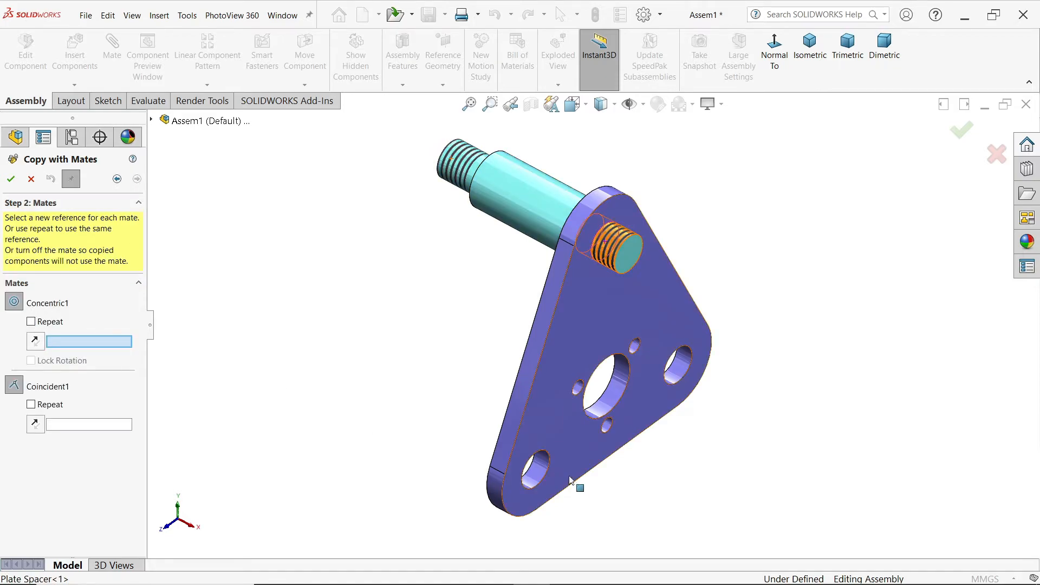
click(541, 471)
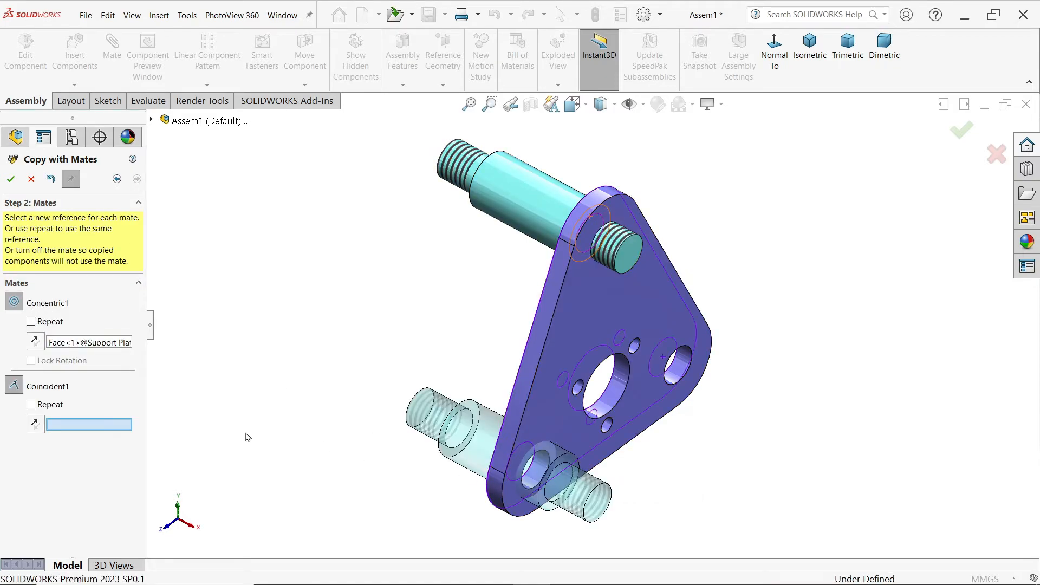
middle_drag(372, 358, 464, 353)
click(593, 410)
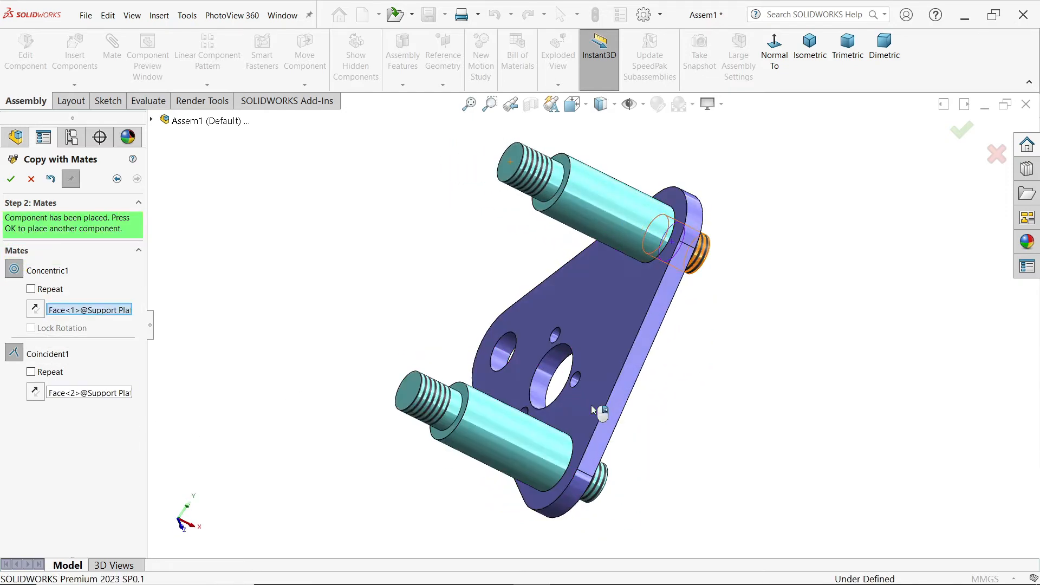
middle_drag(600, 410, 509, 366)
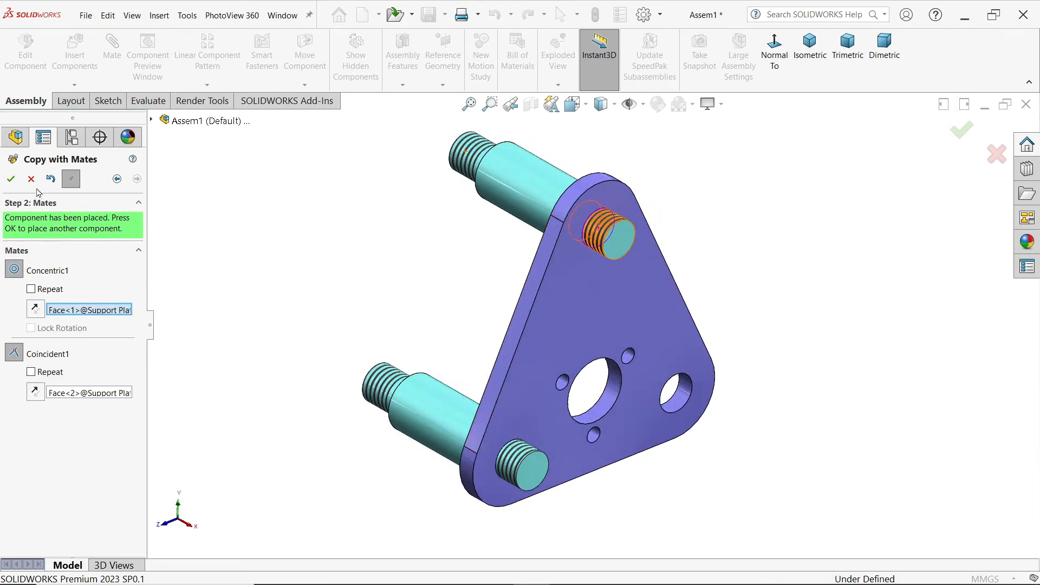
click(10, 179)
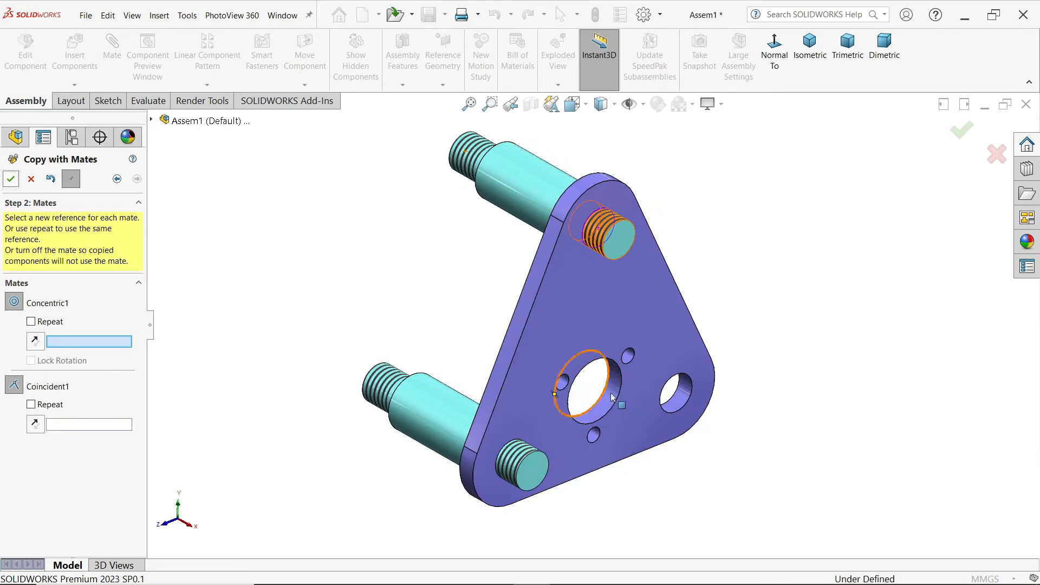
Step: Place another mated Plate Spacer copy in the Support Plate's lower-right corner hole against the back face, and finish copying
click(674, 400)
middle_drag(675, 338, 736, 355)
click(570, 301)
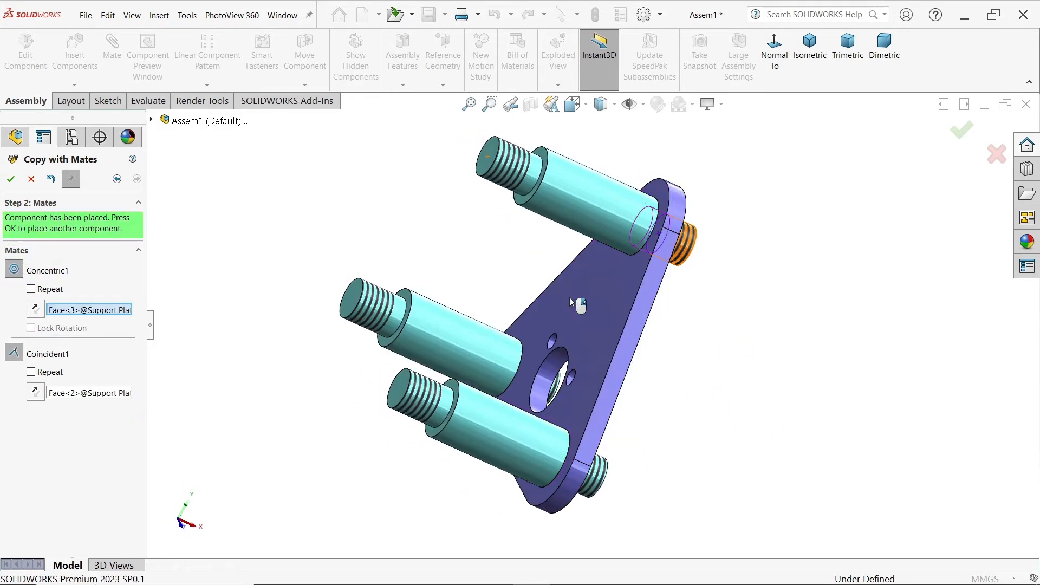
middle_drag(571, 302, 480, 285)
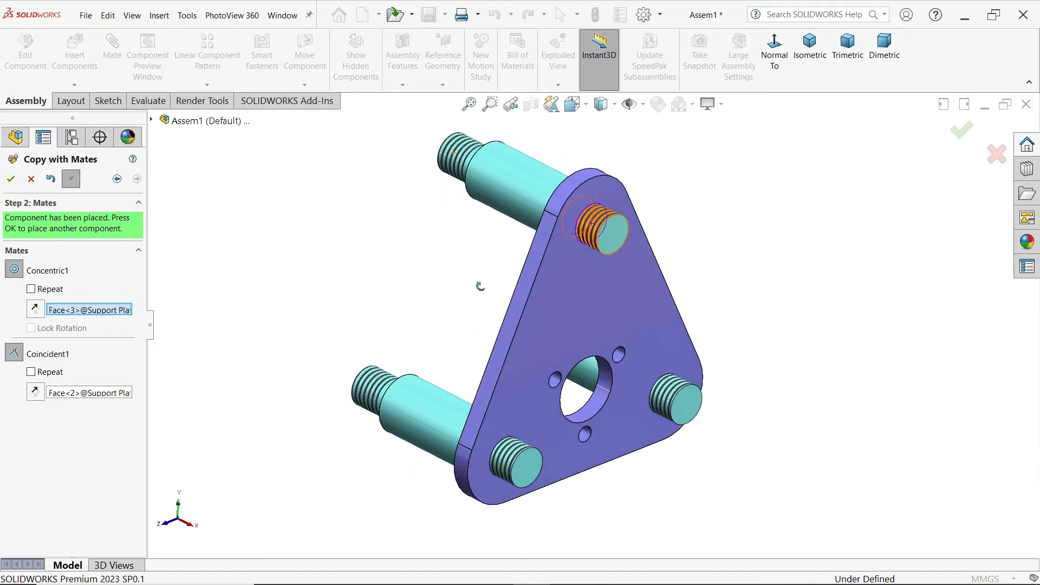
click(10, 179)
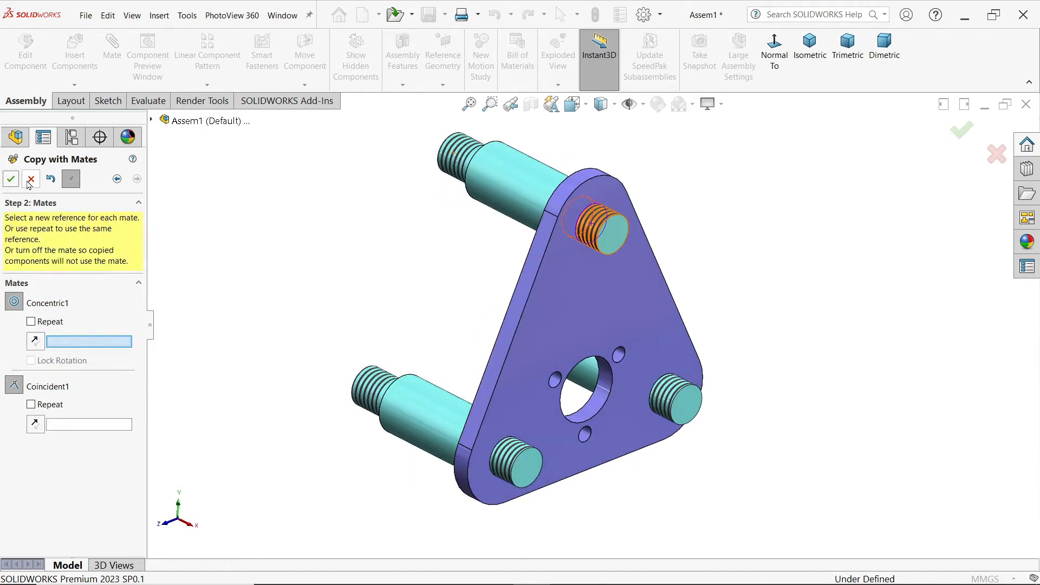
click(31, 179)
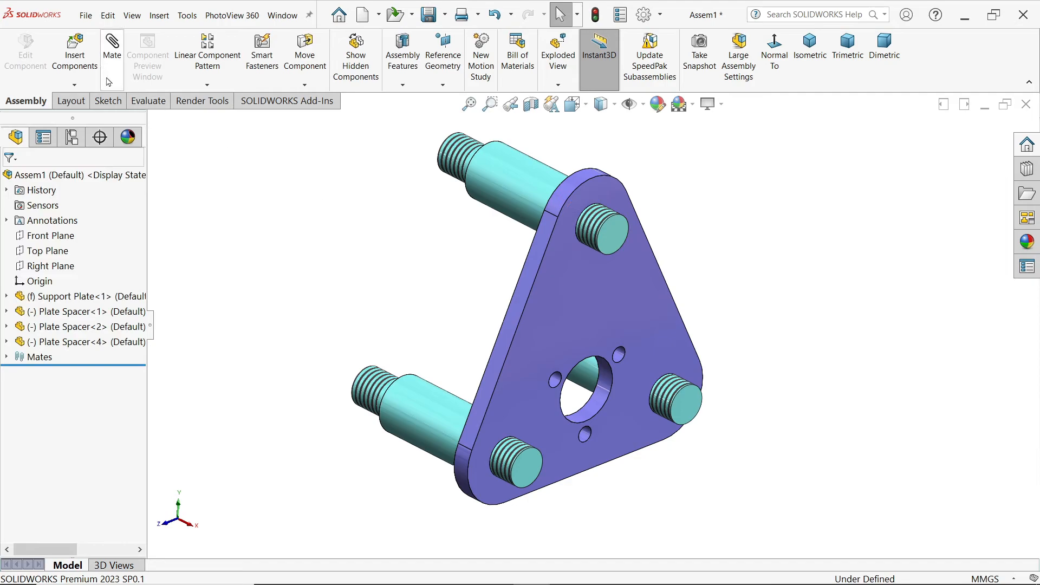
Step: Insert the End Bush from the CRANE HOOK DRAWING folder and place it beside the Support Plate, with its boss facing the plate
click(75, 55)
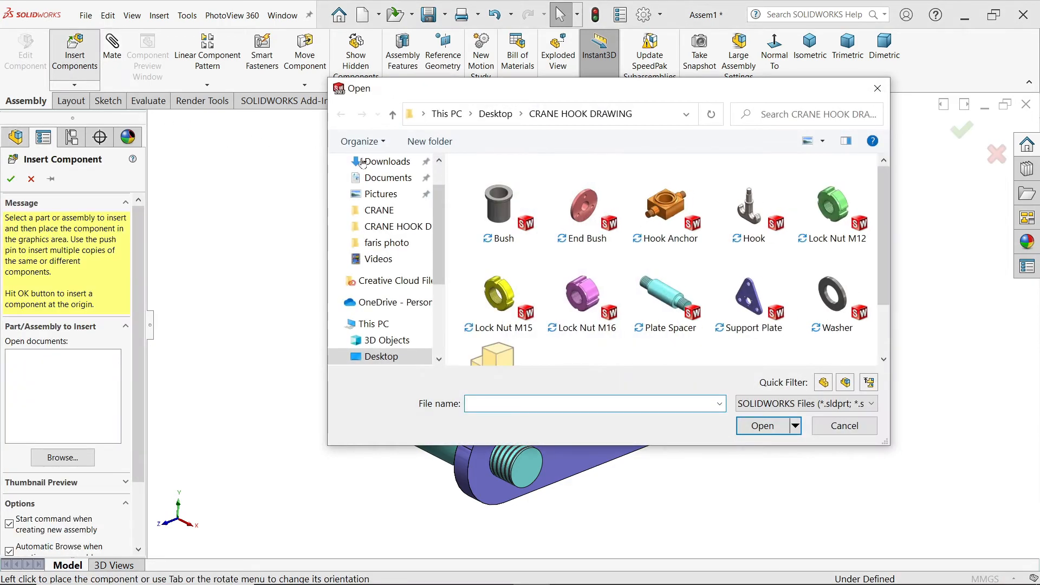
click(588, 217)
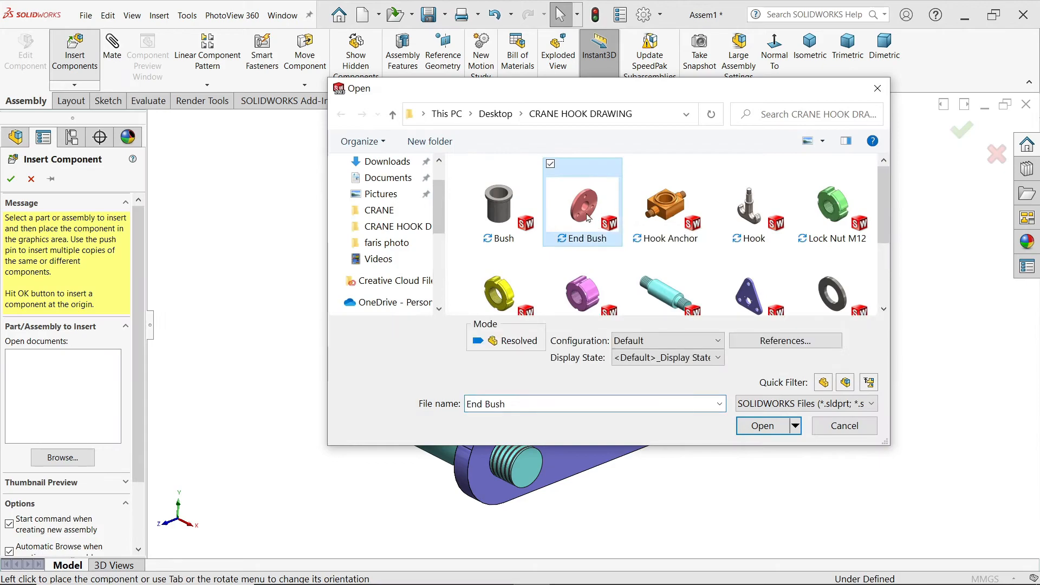
click(761, 426)
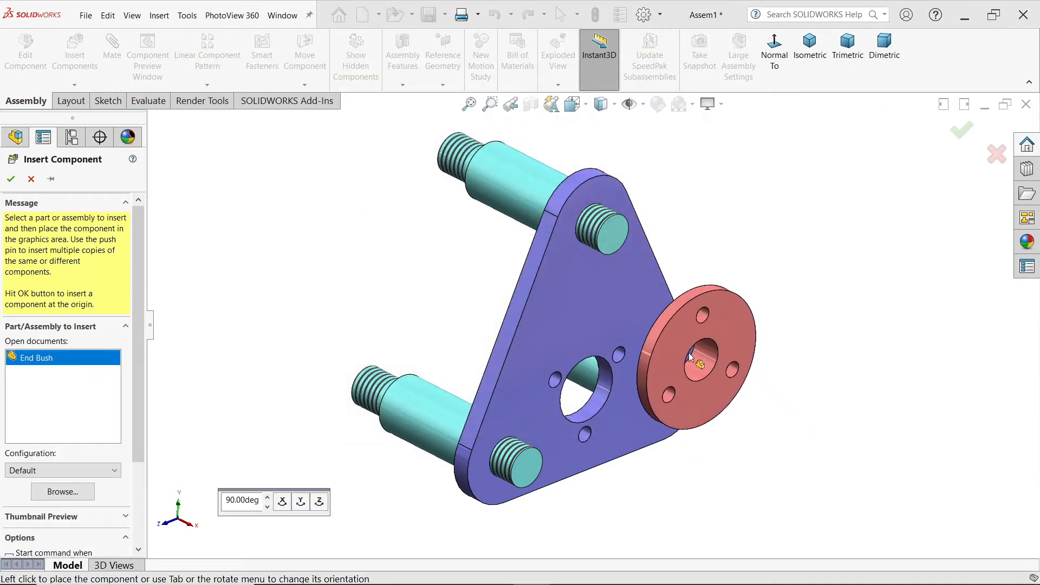
middle_drag(716, 297, 759, 301)
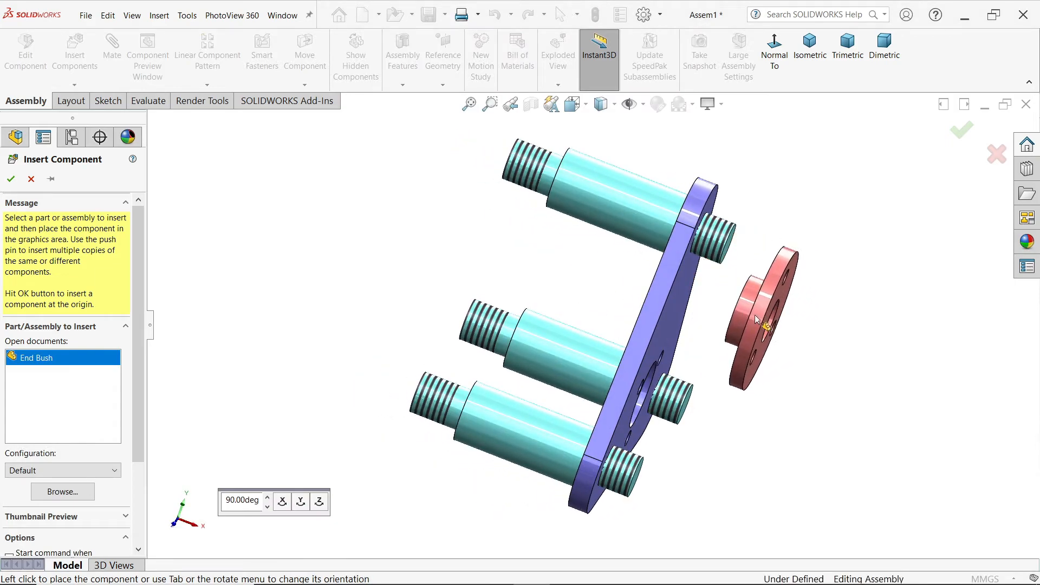
middle_drag(756, 319, 707, 301)
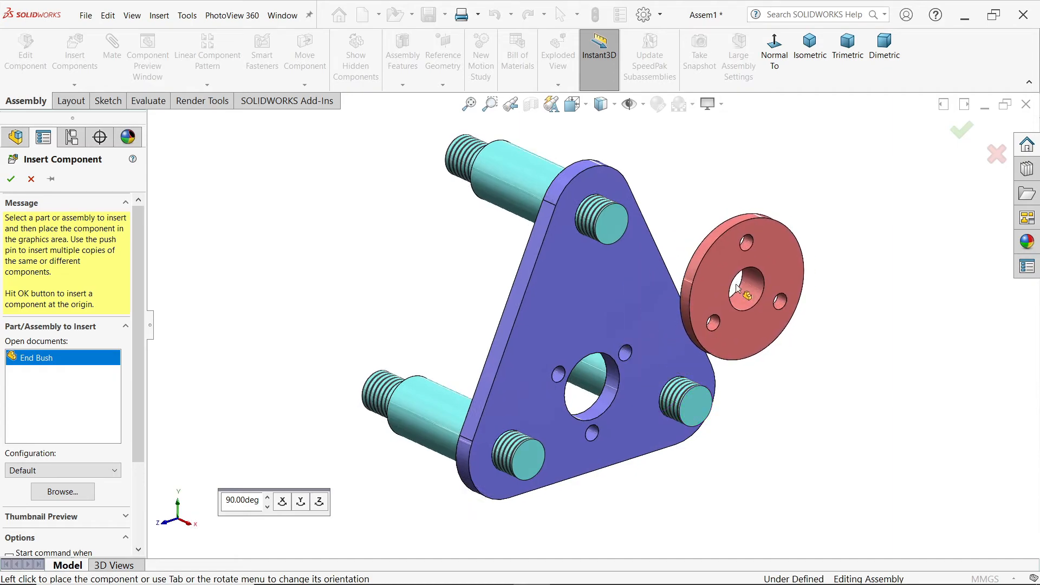
click(737, 288)
Step: Add a Concentric mate between the Support Plate's large centre hole and the End Bush's cylindrical boss
click(112, 54)
click(611, 398)
middle_drag(611, 399, 742, 383)
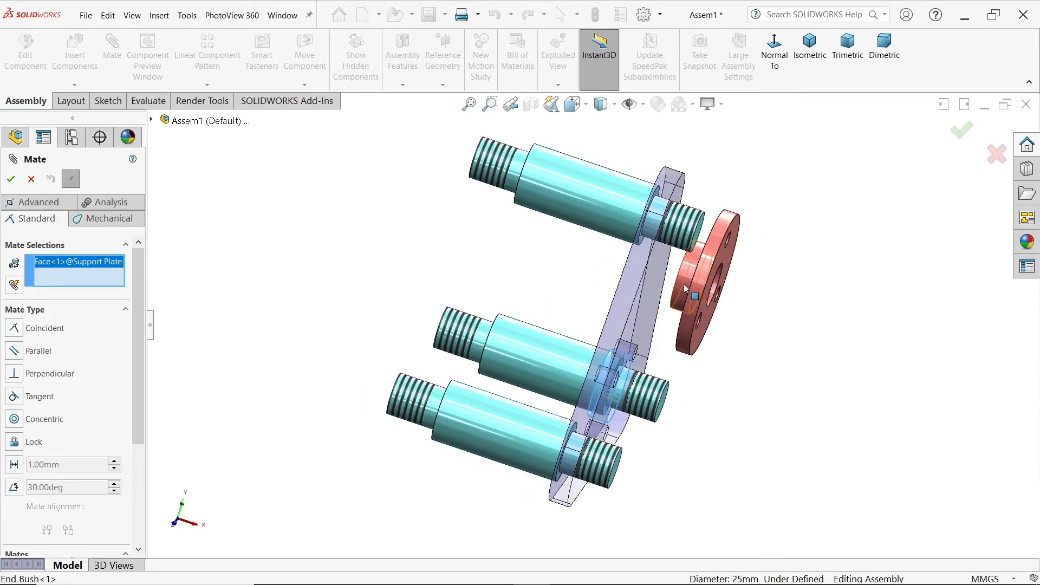
click(684, 285)
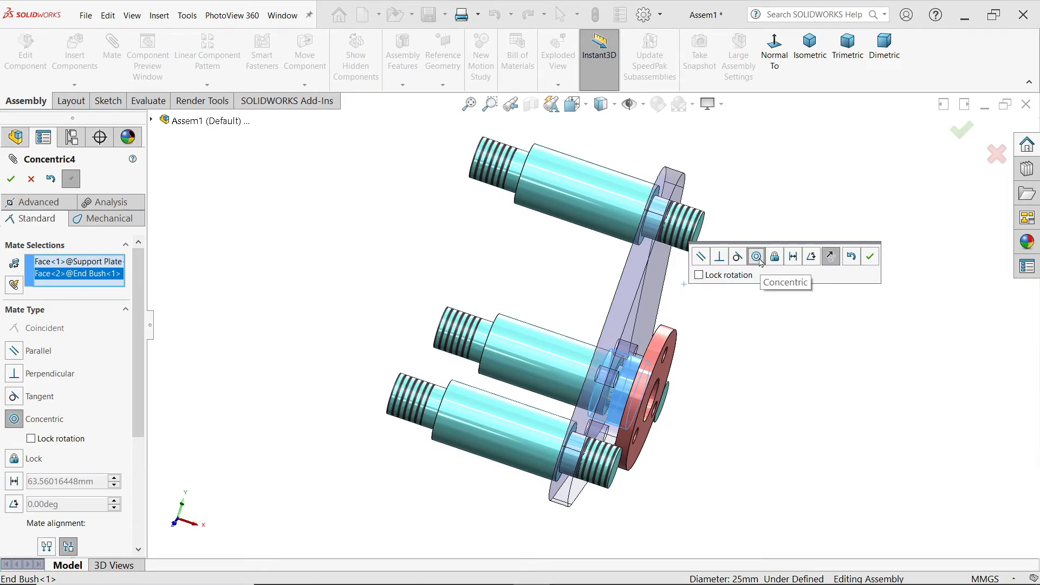
click(869, 257)
Step: Add a Coincident mate between the inner face of the End Bush's flange and the Support Plate's front face
drag(650, 362, 738, 392)
middle_drag(639, 398, 624, 352)
click(706, 399)
click(624, 351)
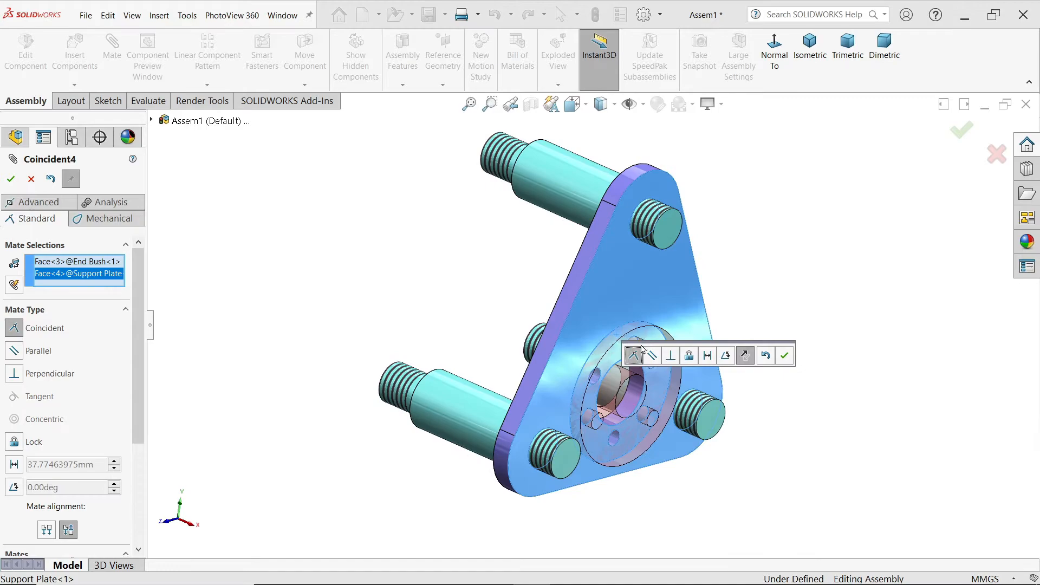
click(784, 356)
Step: Align the End Bush's bolt holes with the Support Plate by adding a Concentric mate between one pair of small holes
middle_drag(770, 362, 618, 348)
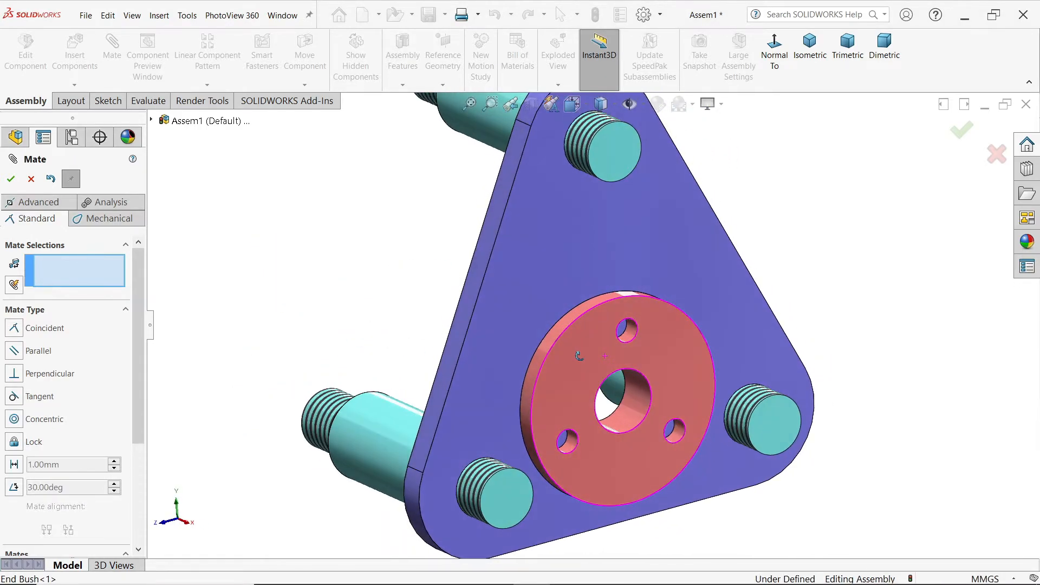
scroll(650, 315, down, 4)
drag(671, 305, 736, 365)
scroll(706, 353, down, 5)
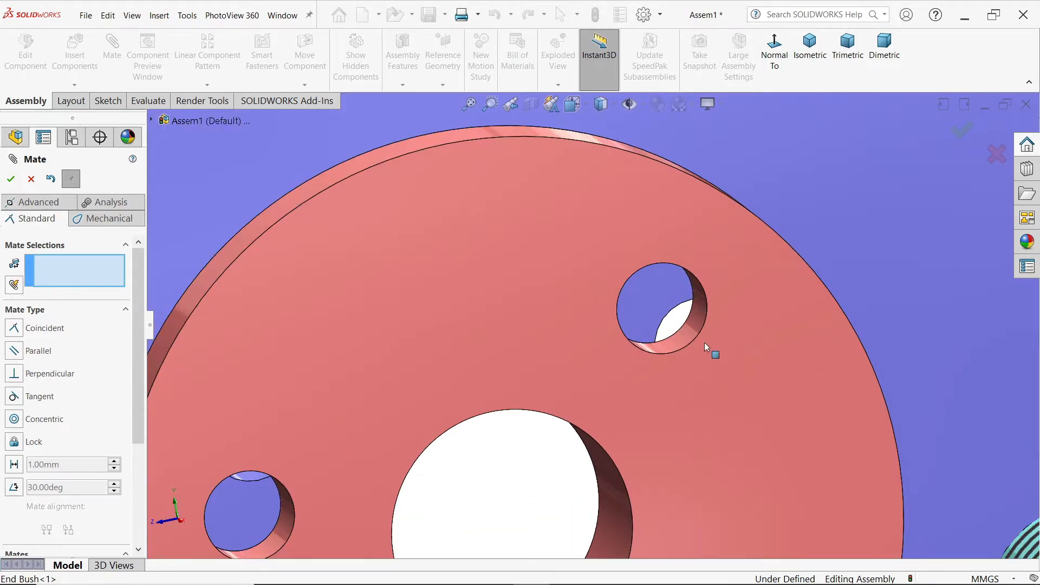
mouse_move(705, 346)
middle_down()
mouse_move(727, 364)
mouse_move(703, 357)
middle_up()
drag(721, 349, 742, 379)
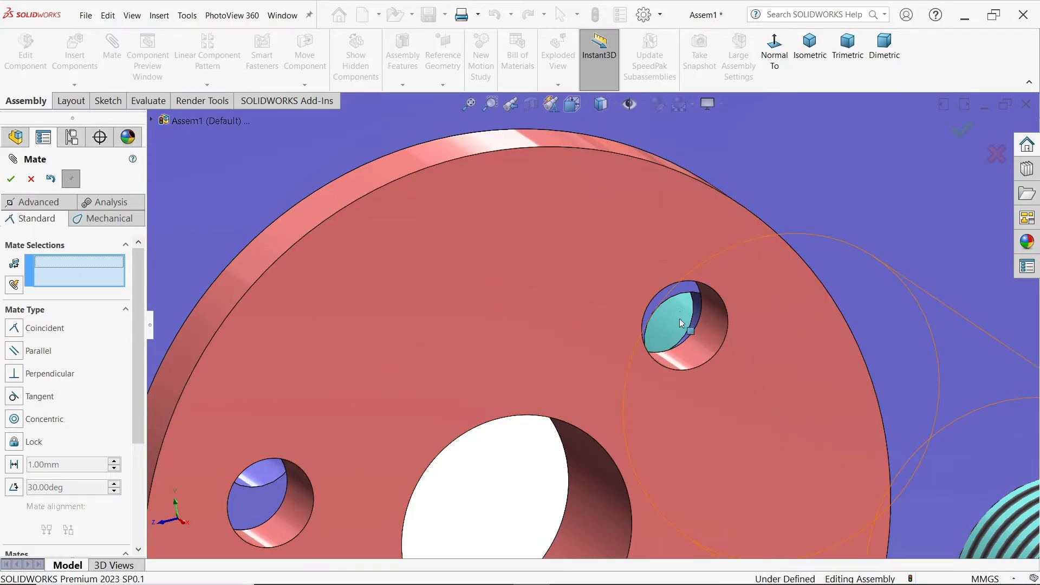
click(713, 323)
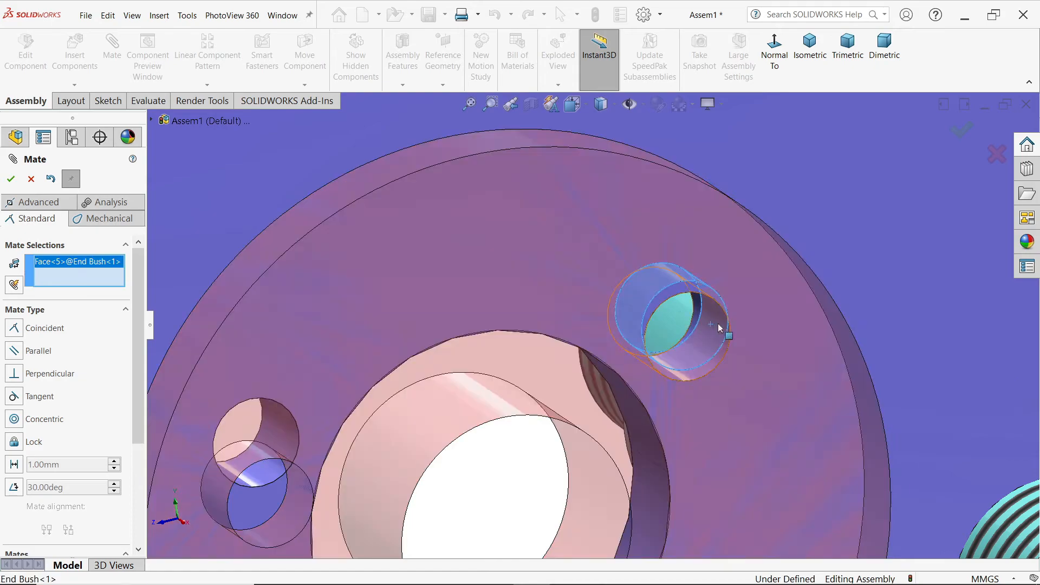
scroll(704, 317, up, 8)
middle_drag(694, 300, 772, 345)
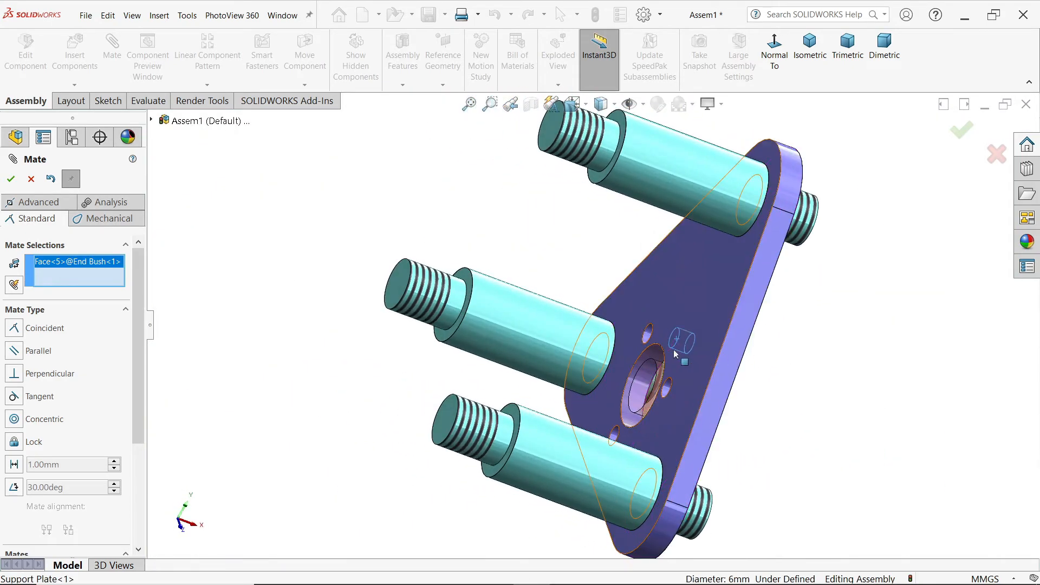
scroll(677, 351, down, 5)
click(588, 302)
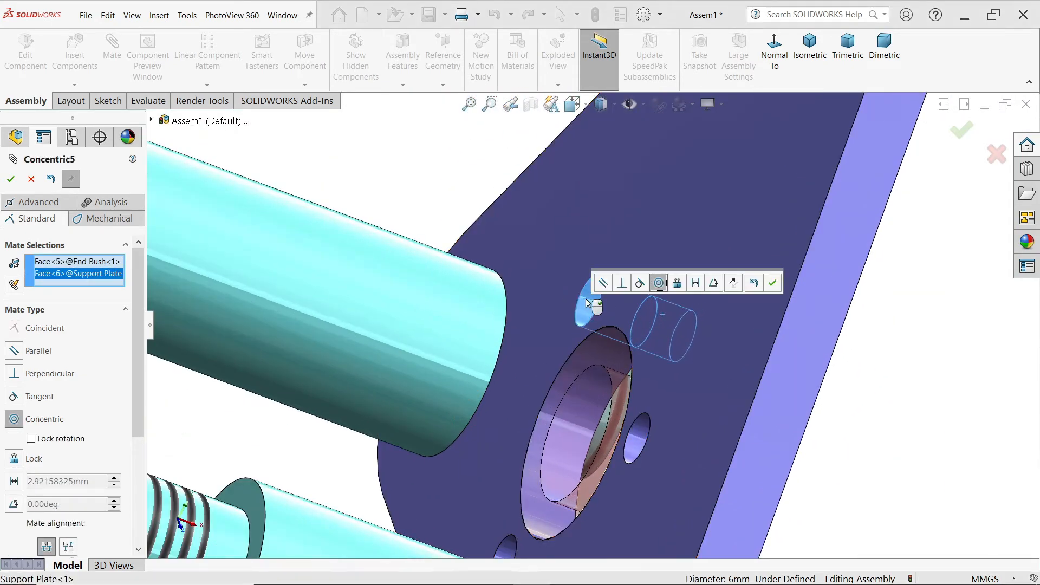
click(773, 283)
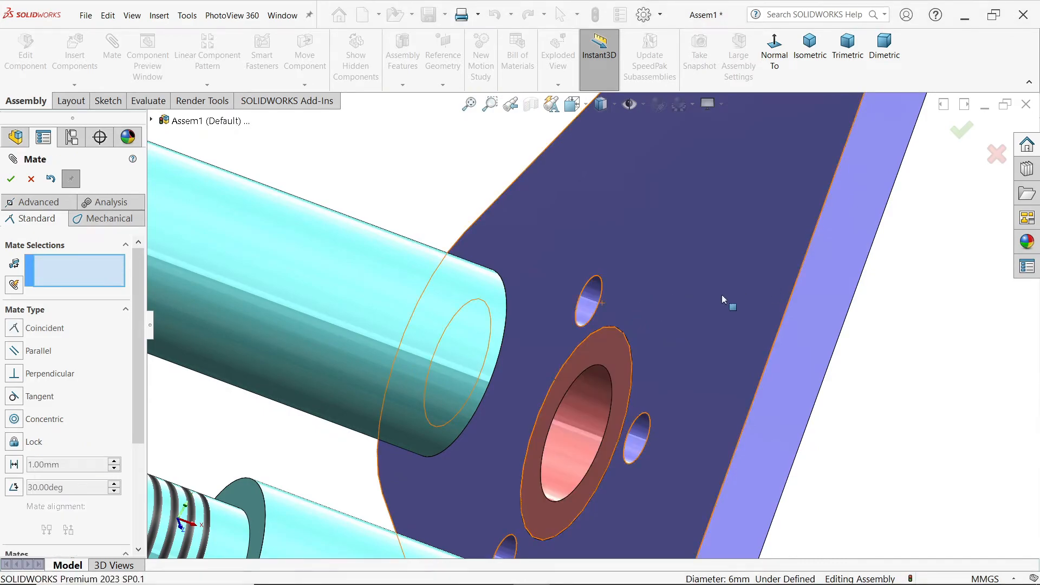
scroll(722, 303, up, 8)
middle_drag(704, 327, 615, 305)
scroll(746, 374, up, 2)
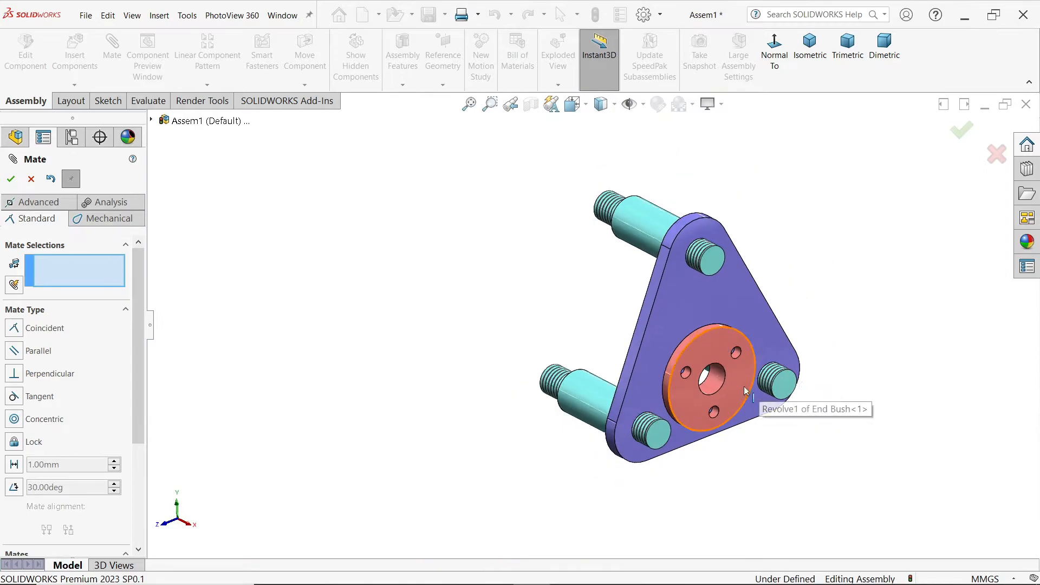
scroll(748, 391, down, 2)
scroll(691, 417, down, 2)
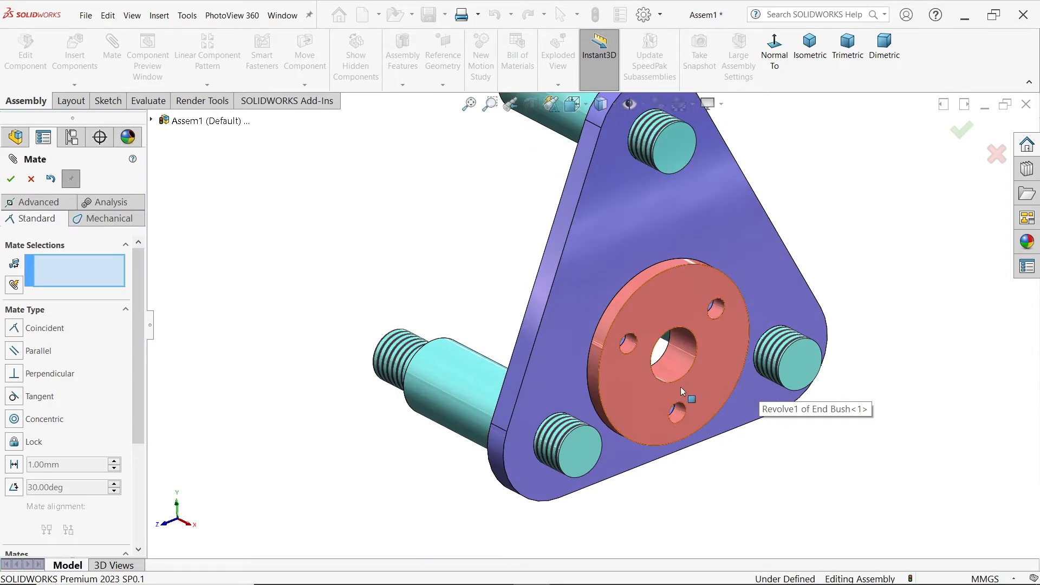
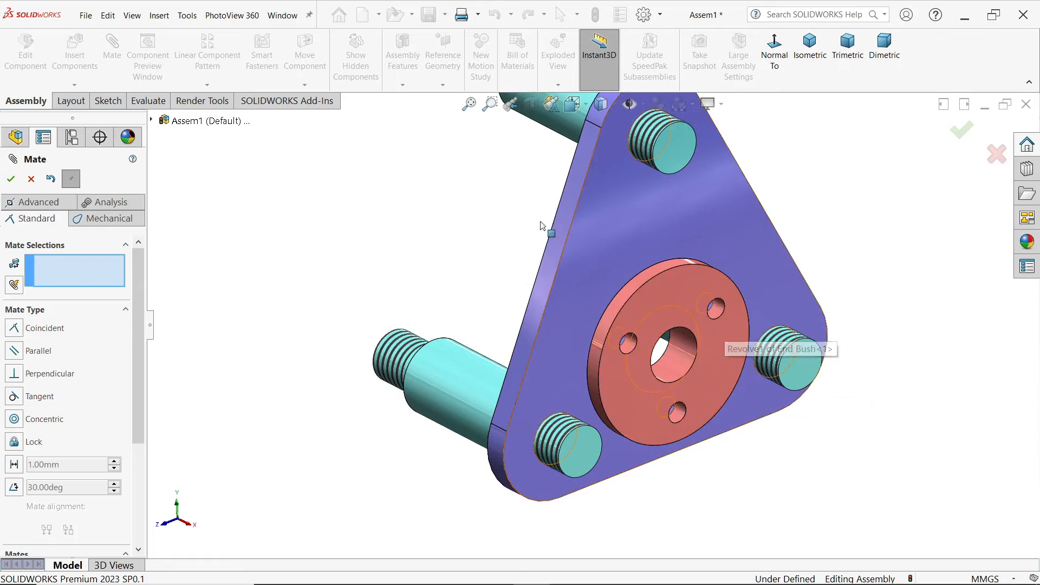
Step: Insert the Washer from the CRANE HOOK DRAWING folder, rotated 90° about Y, and place it beside the Support Plate's upper corner
click(27, 180)
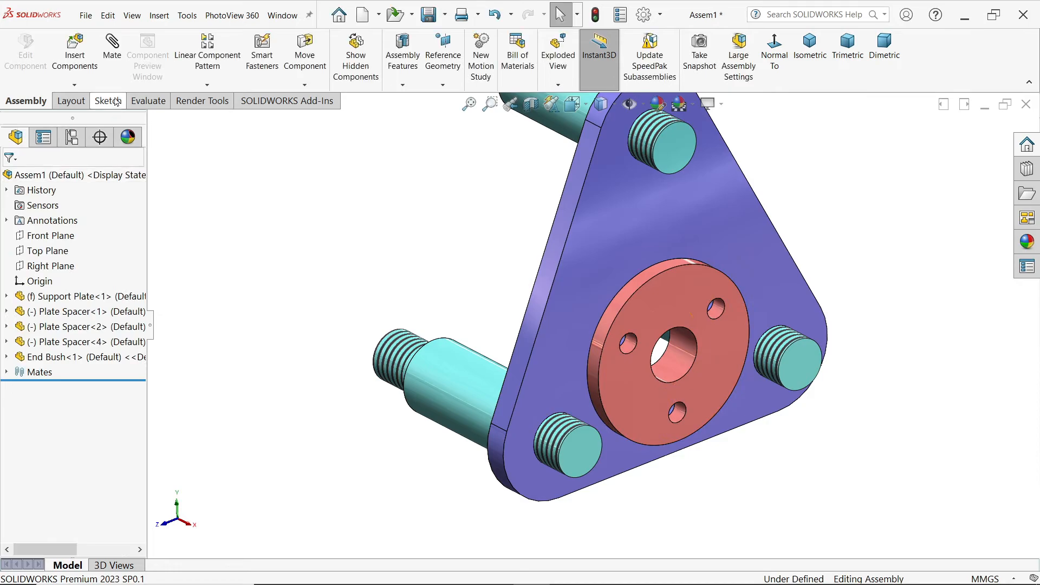
click(87, 62)
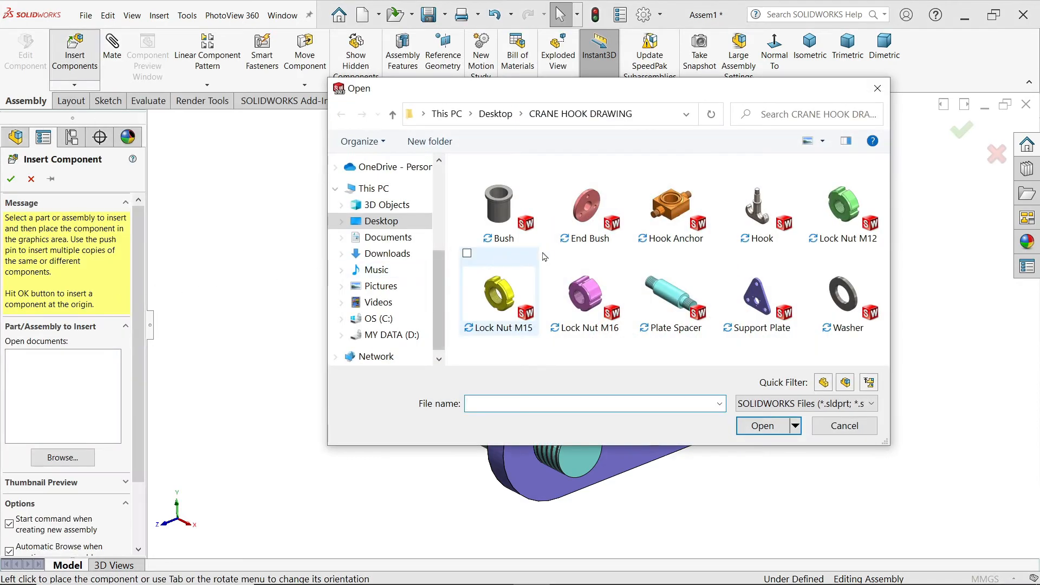
click(846, 299)
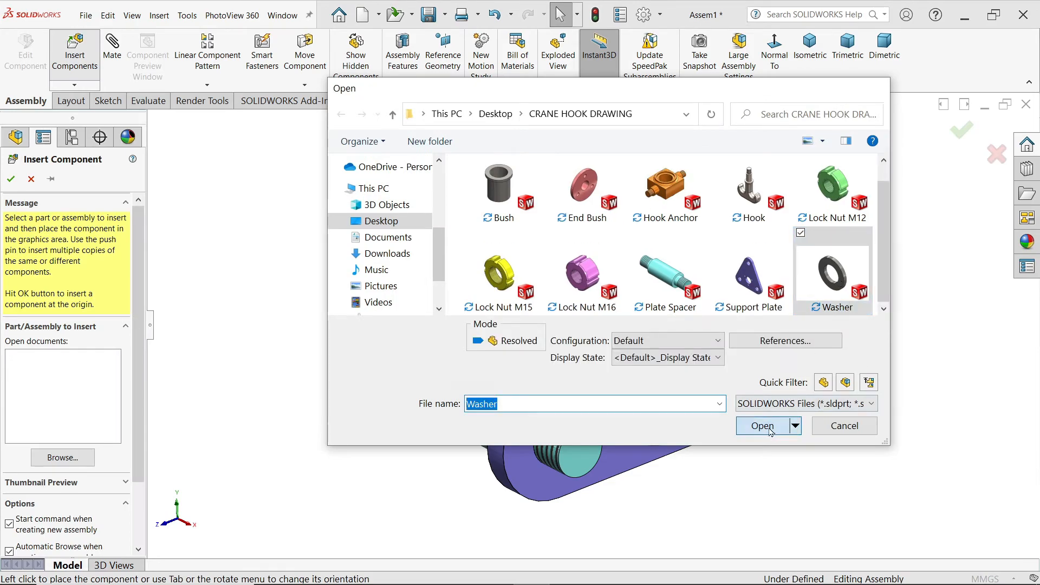
click(770, 431)
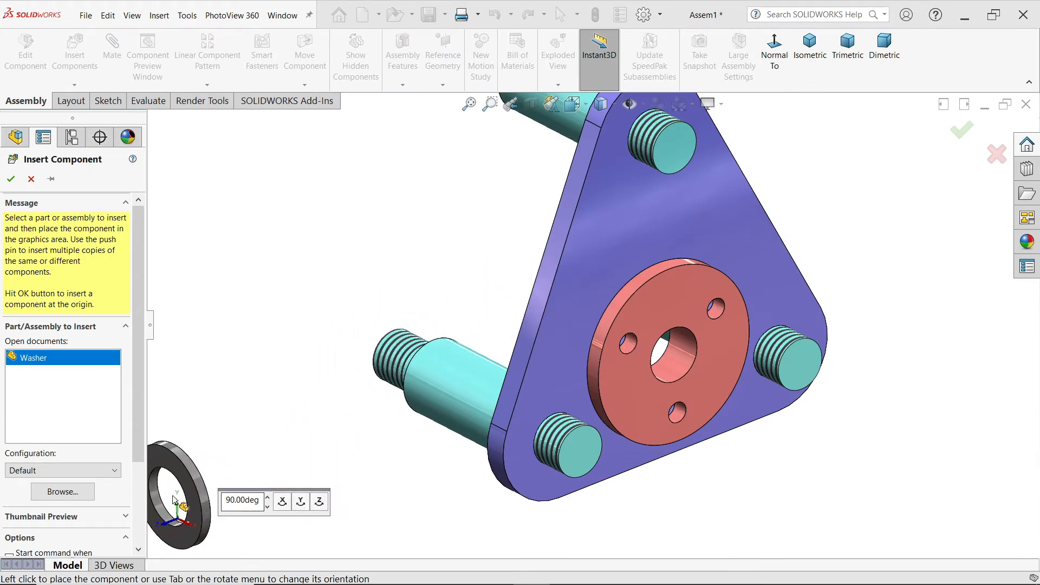
click(301, 504)
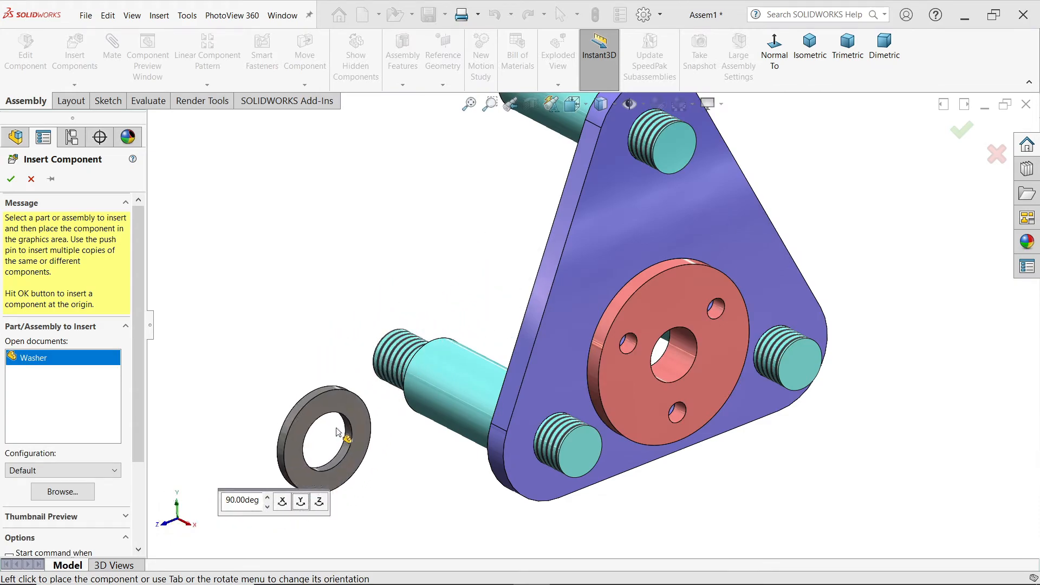
click(873, 206)
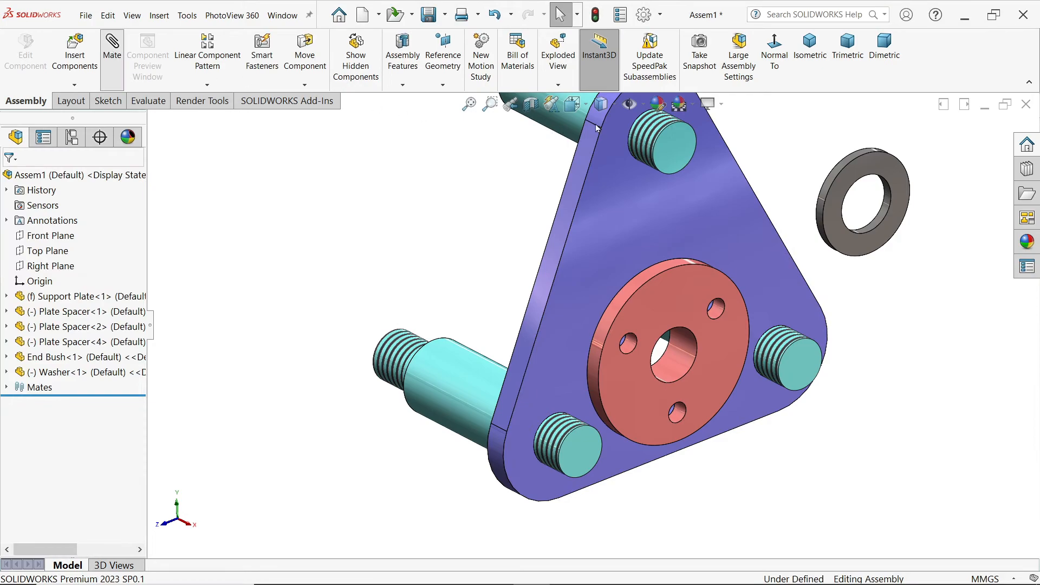
Step: Add a Concentric mate between the upper Plate Spacer's threaded end and the Washer's hole
scroll(658, 118, down, 3)
click(650, 161)
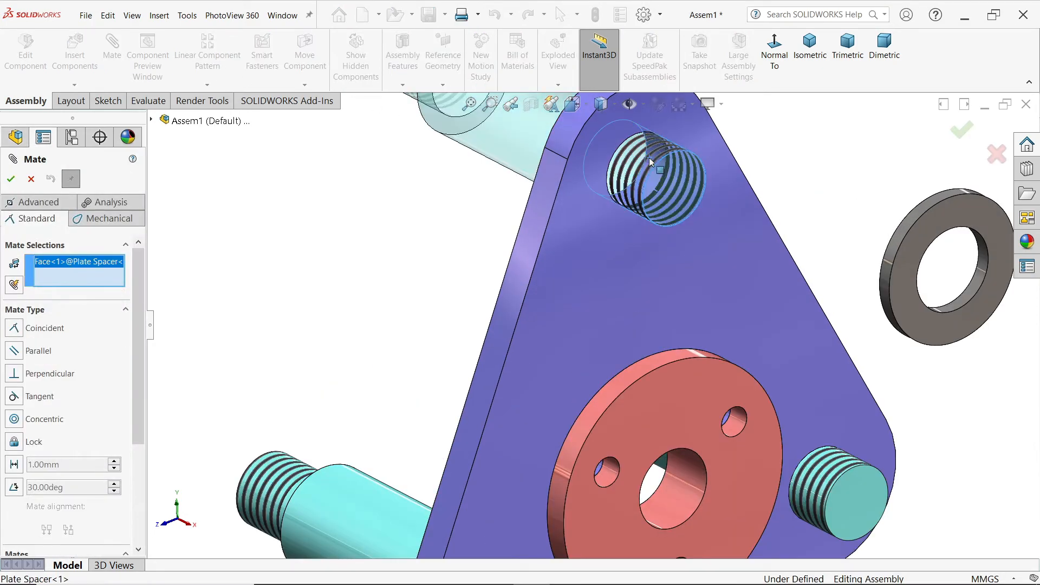
click(970, 297)
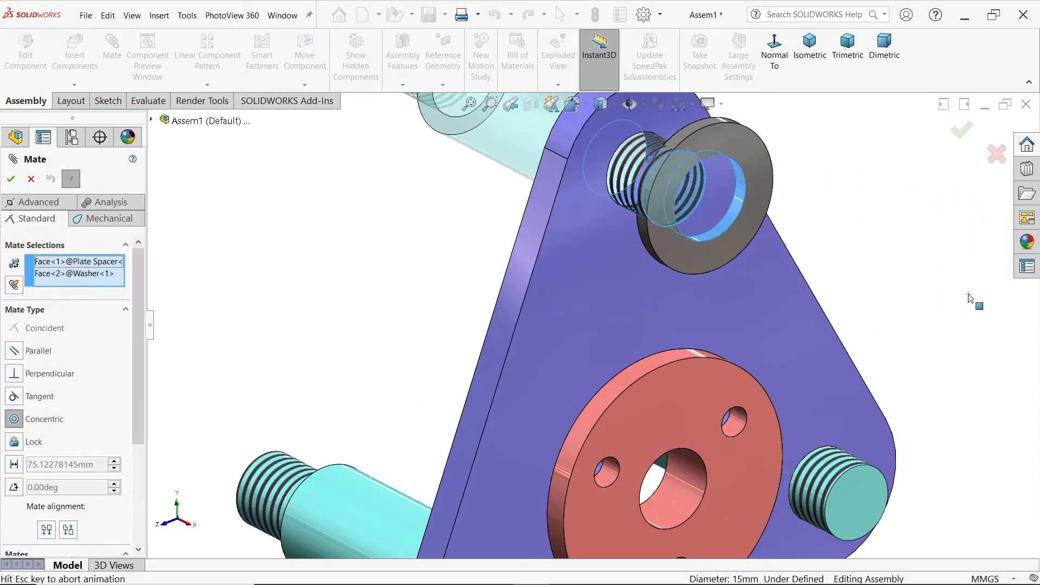
click(1022, 263)
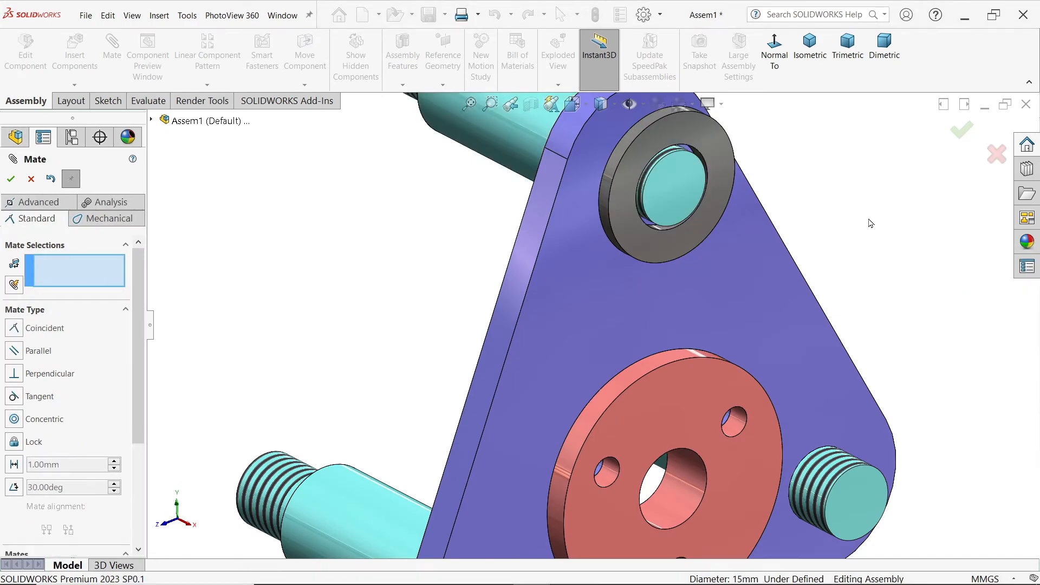
Step: Add a Coincident mate between the Support Plate's front face and the Washer's back face, and finish mating
scroll(624, 142, down, 3)
click(586, 164)
middle_drag(600, 188, 680, 219)
click(601, 133)
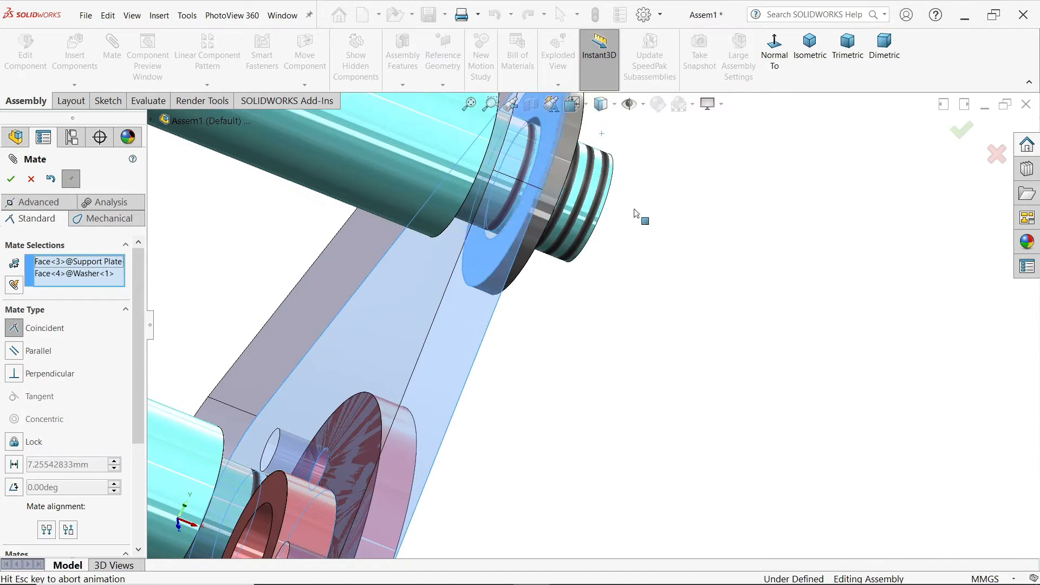
click(818, 194)
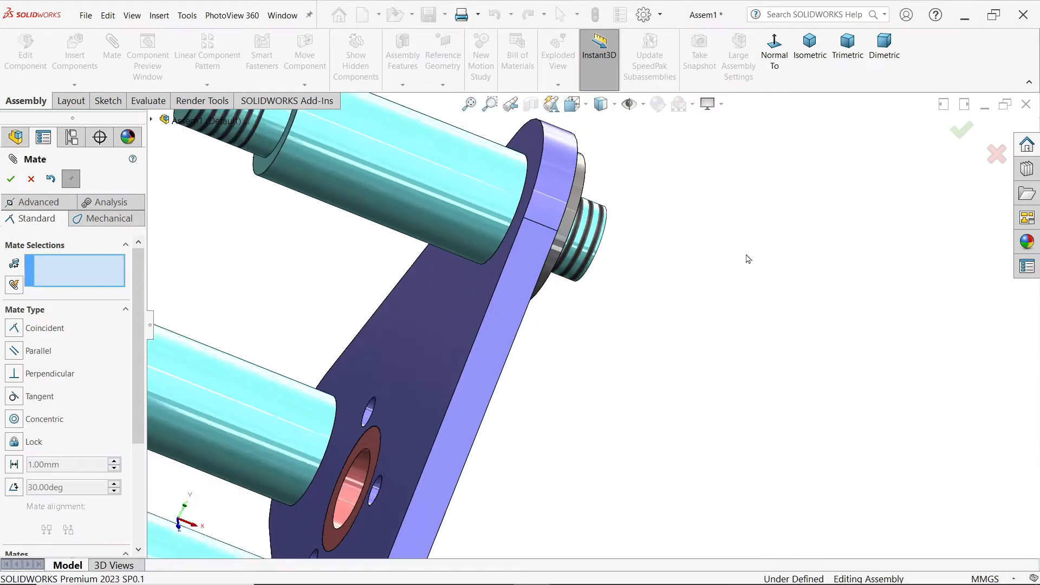
click(818, 50)
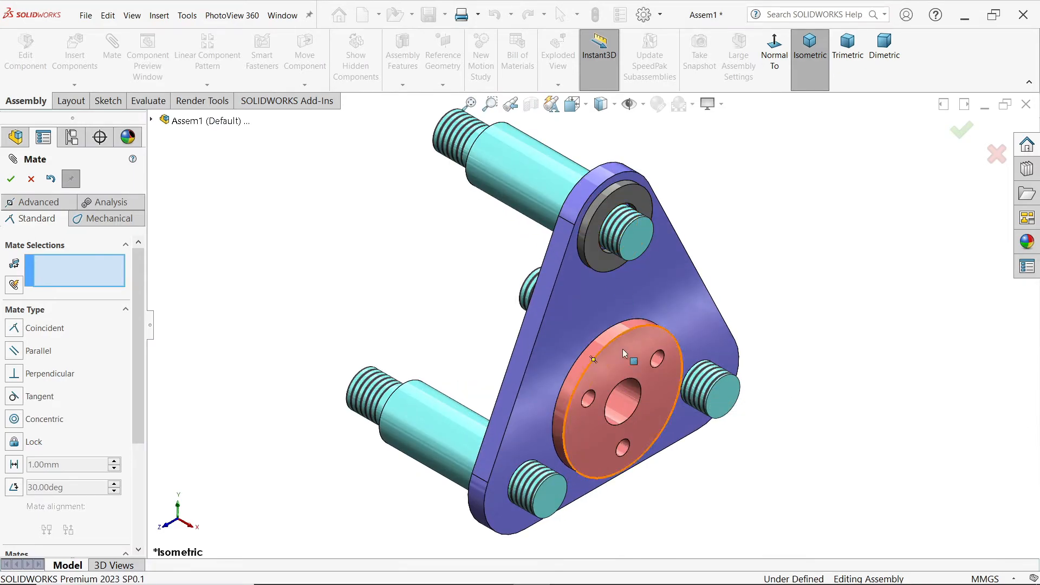
click(31, 180)
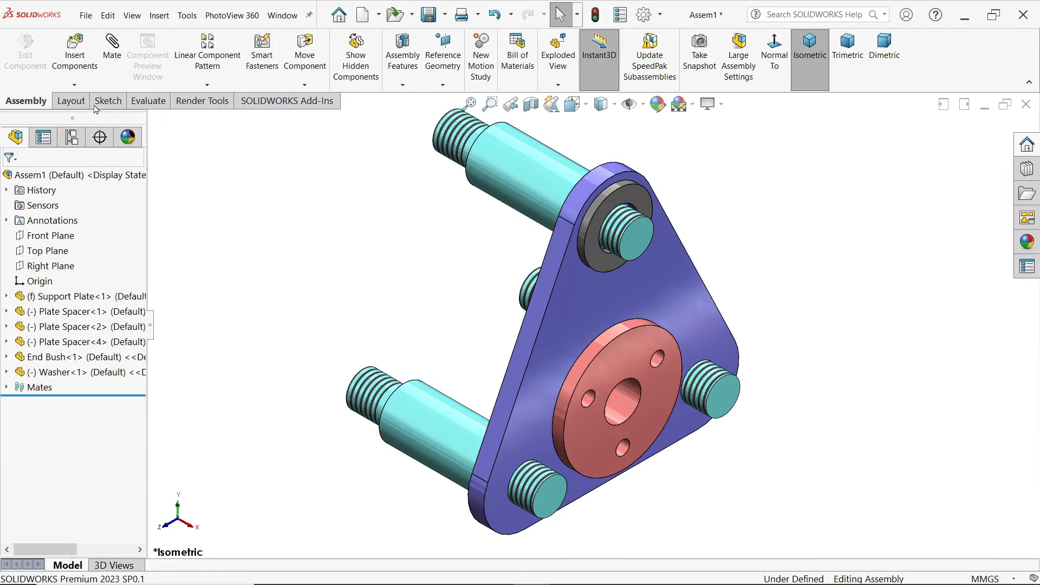
Step: Use Copy with Mates to place a second Washer on the lower-right Plate Spacer's threaded end, against the Support Plate's front face
click(75, 85)
click(97, 146)
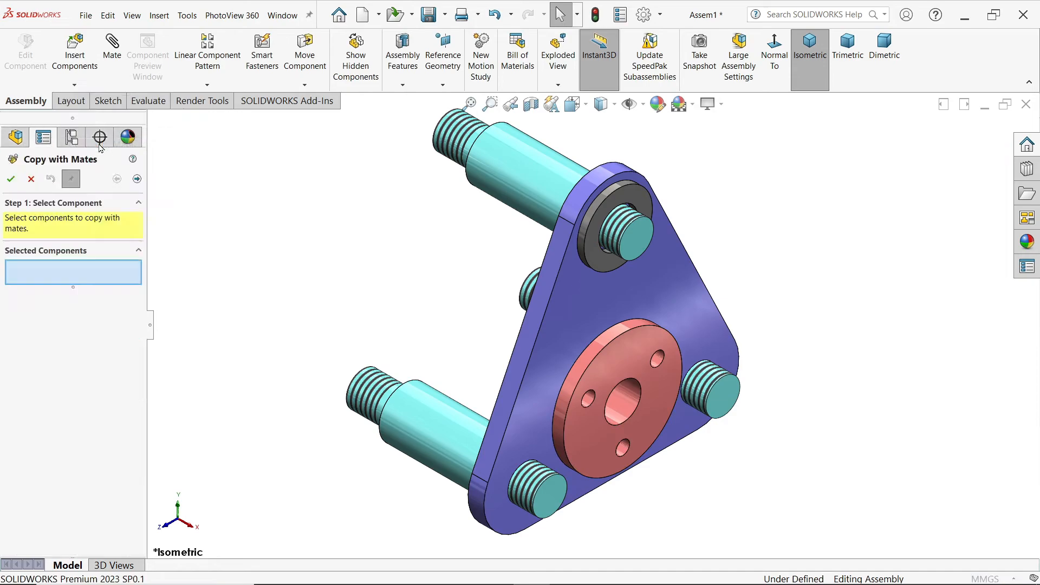
click(603, 267)
click(137, 179)
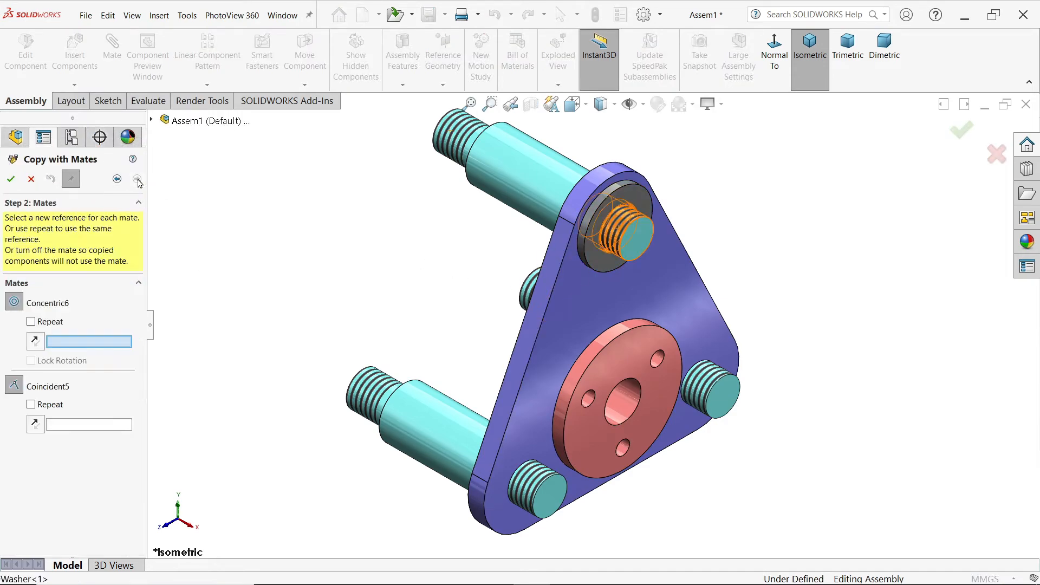
scroll(563, 321, down, 3)
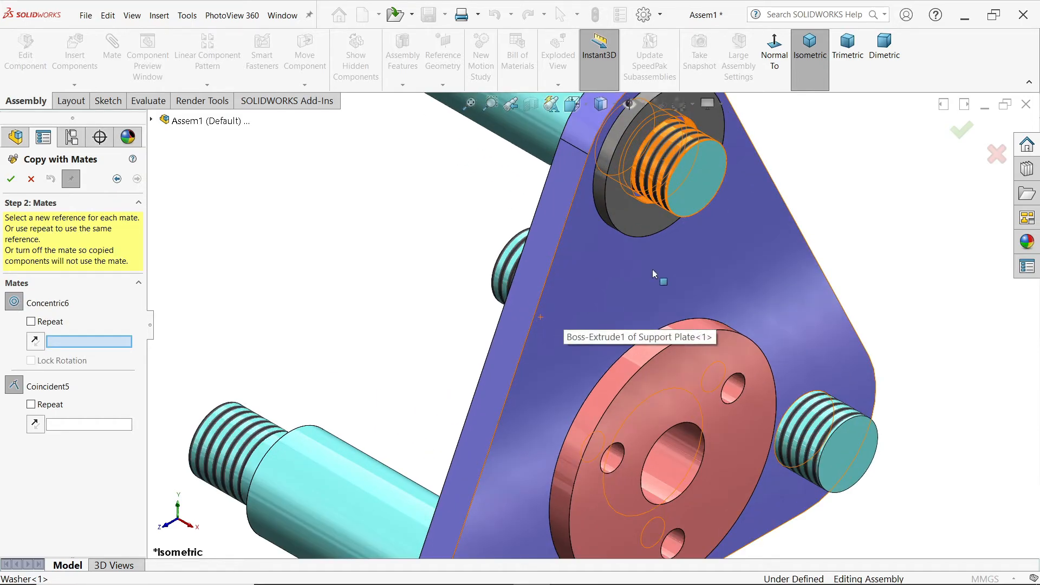
scroll(647, 269, up, 3)
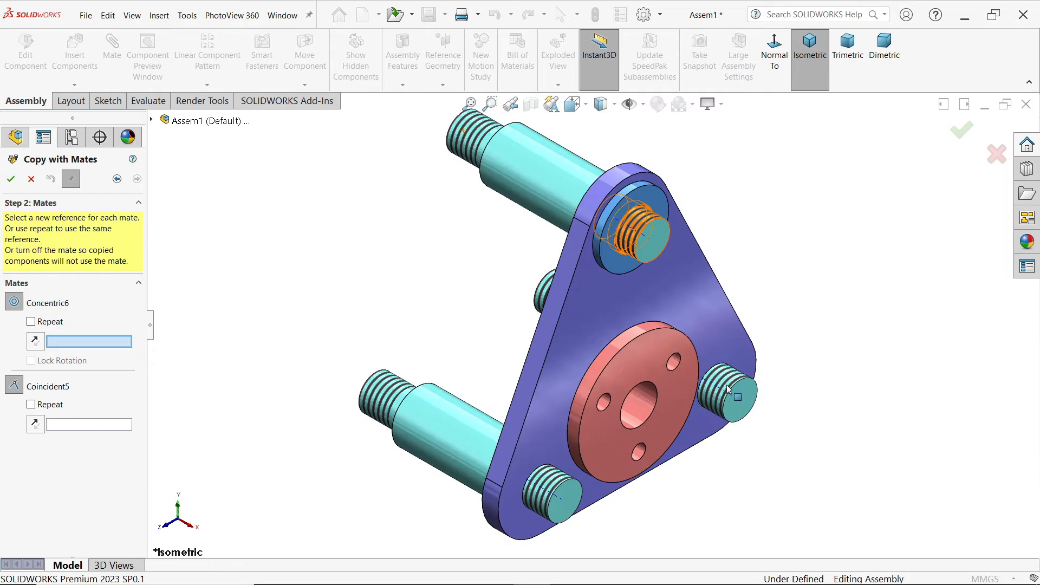
scroll(728, 388, down, 3)
click(712, 361)
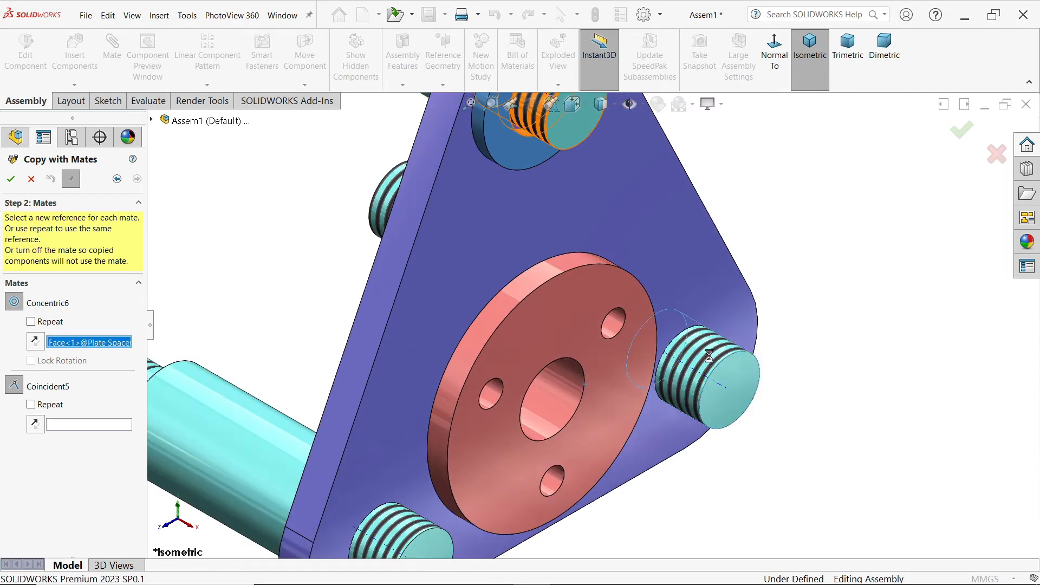
click(696, 288)
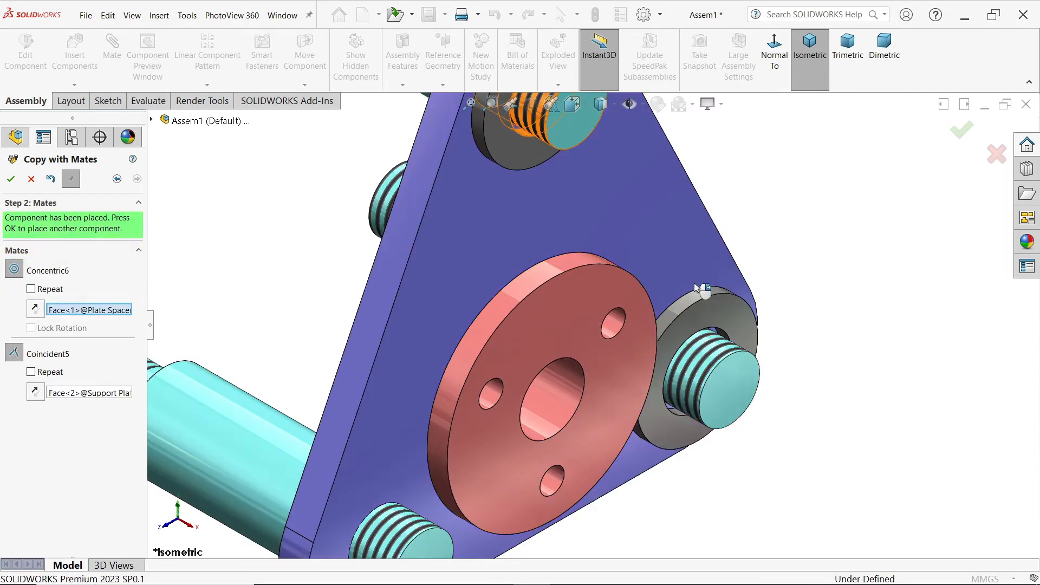
click(11, 179)
Step: Place a third Washer copy on the lower-left Plate Spacer's threaded end, against the Support Plate's front face, and finish copying
scroll(309, 294, up, 5)
scroll(451, 453, down, 5)
click(520, 439)
click(502, 358)
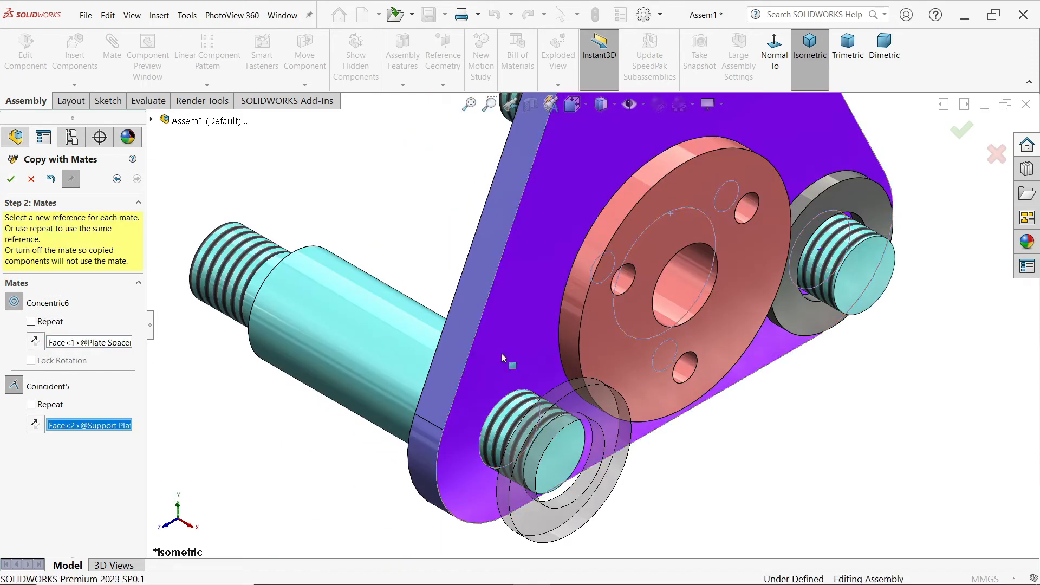
click(9, 184)
scroll(380, 266, up, 2)
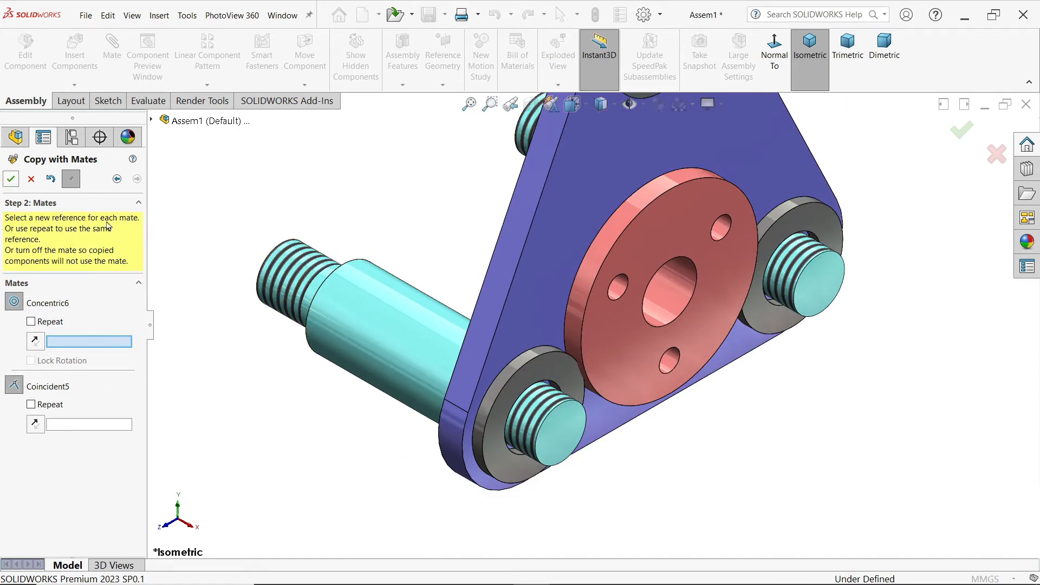
click(31, 179)
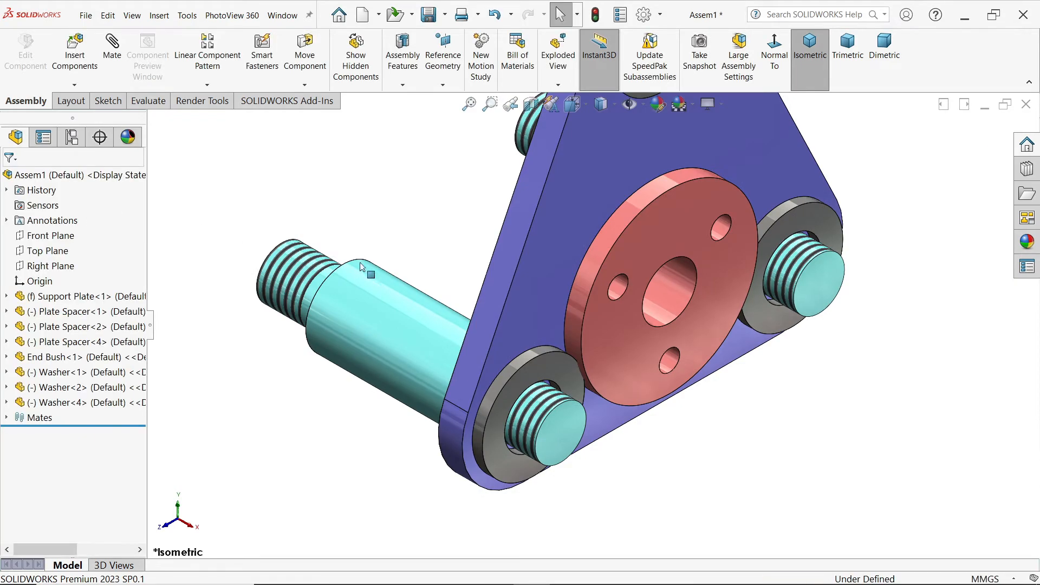
Step: Insert Lock Nut M15 from the CRANE HOOK DRAWING folder, rotated 90° about Y, and place it beside the Support Plate's upper corner
scroll(335, 262, down, 4)
middle_drag(334, 262, 369, 277)
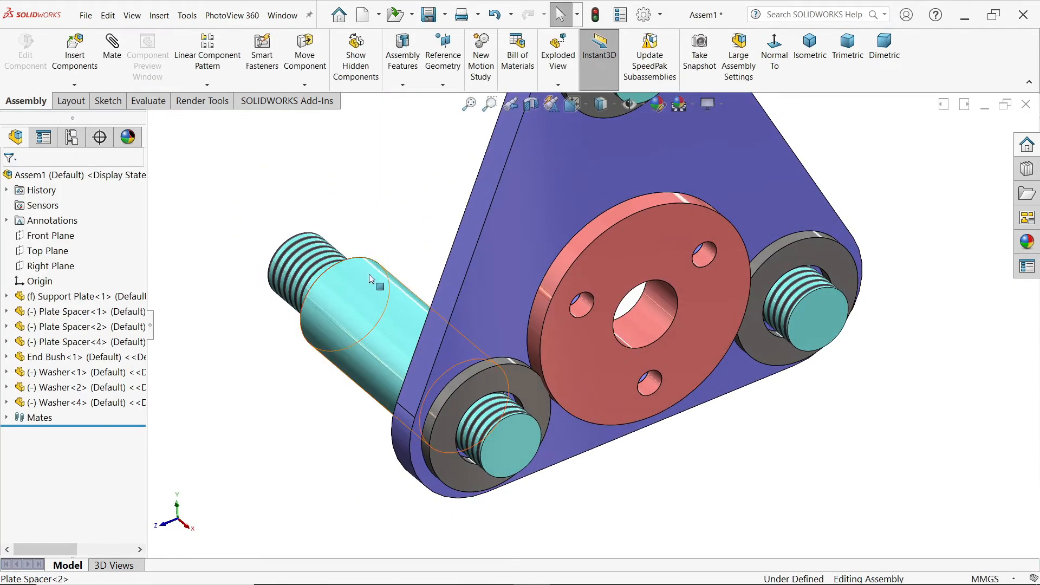
scroll(535, 255, up, 3)
scroll(620, 186, down, 1)
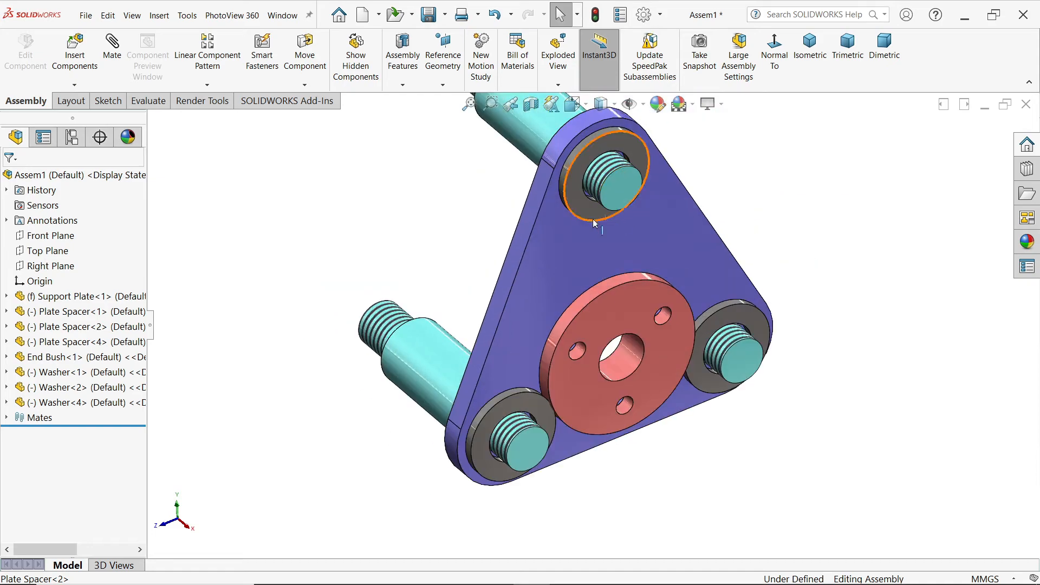
click(76, 54)
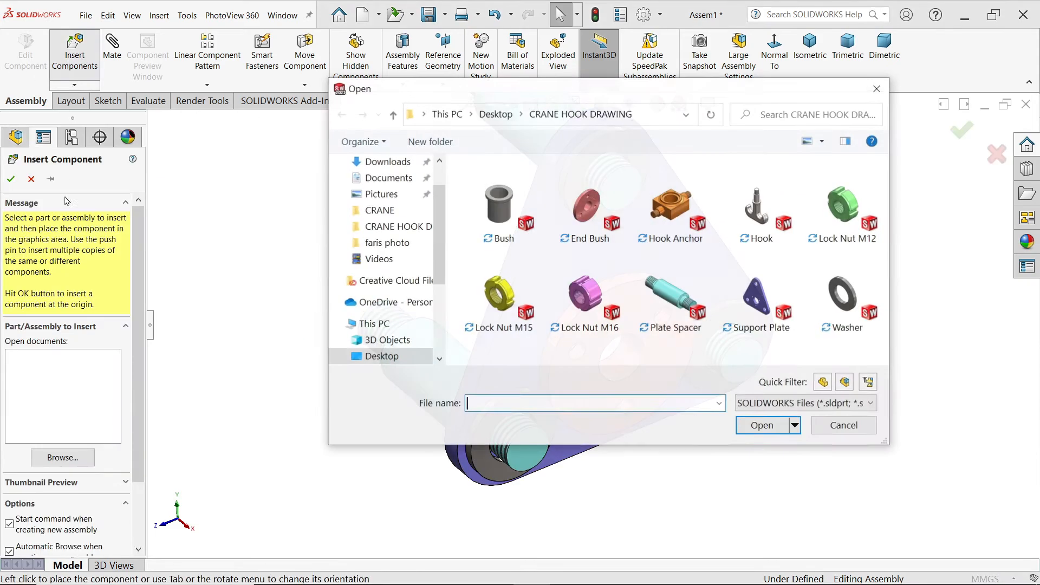
click(506, 293)
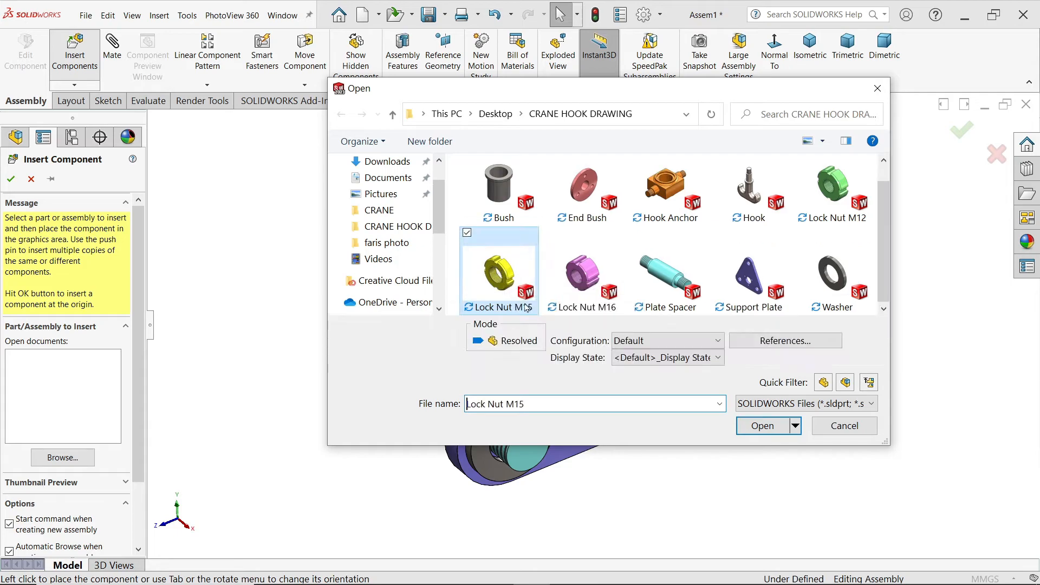
click(761, 426)
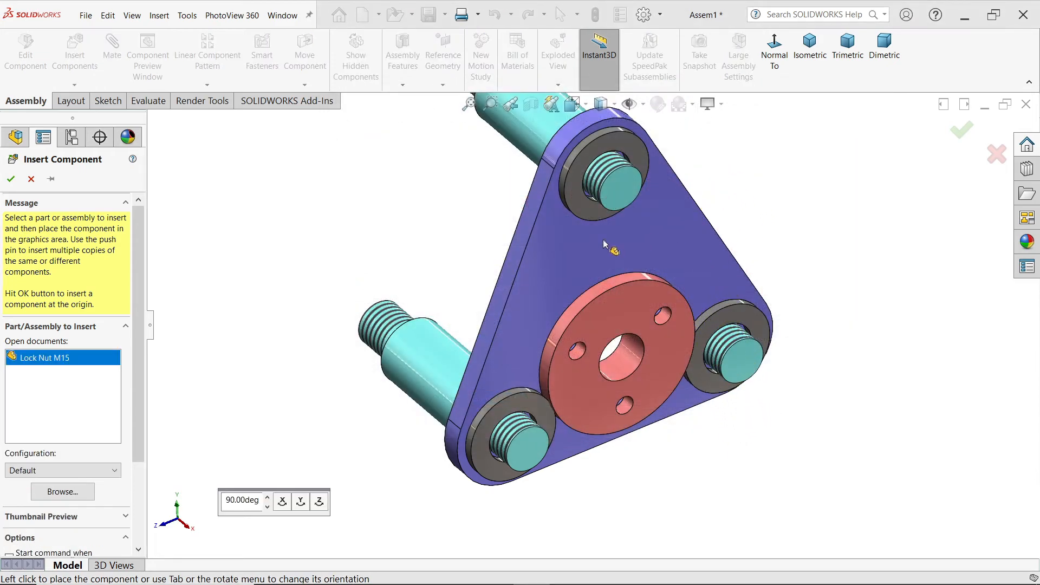
click(302, 508)
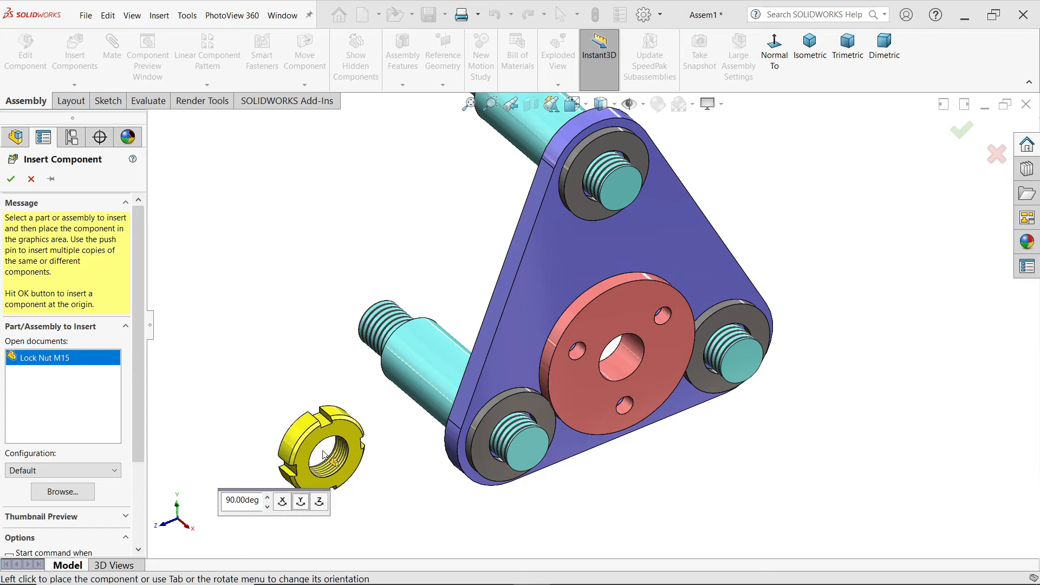
click(752, 174)
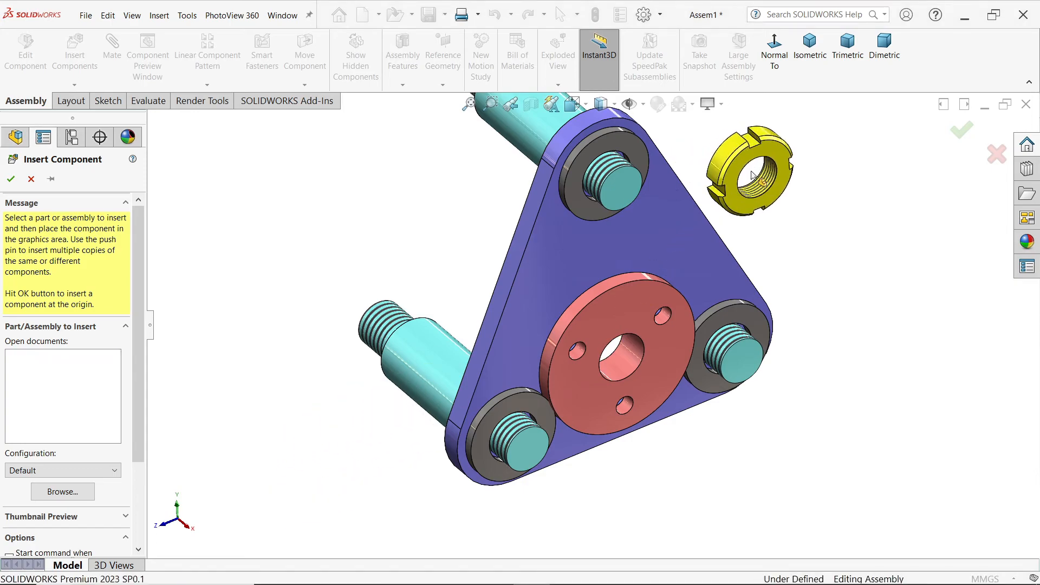
Step: Add a Concentric mate between the upper Plate Spacer's threaded end and the Lock Nut M15's threaded hole
scroll(657, 157, down, 2)
click(119, 63)
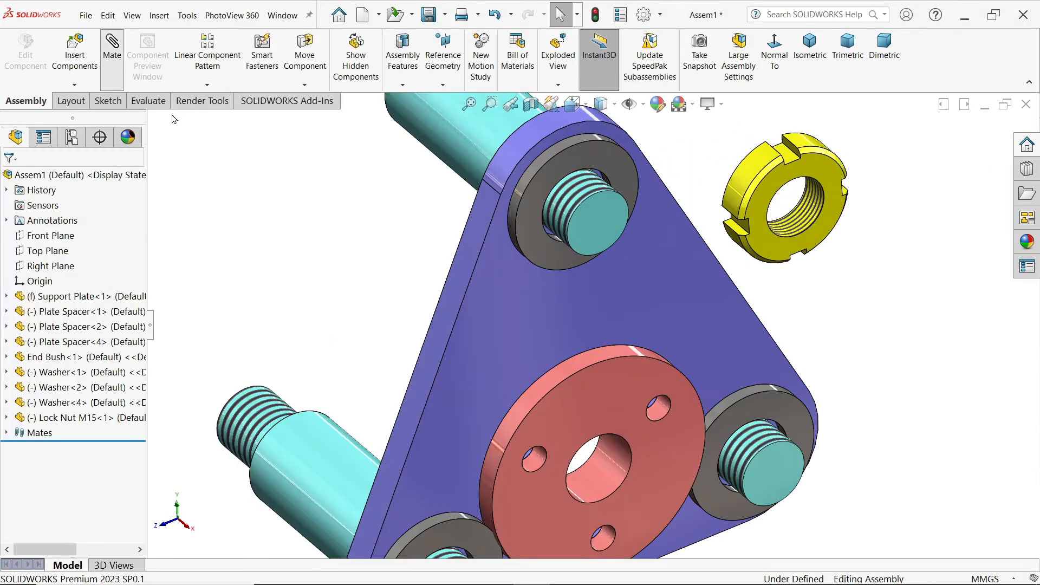
click(585, 193)
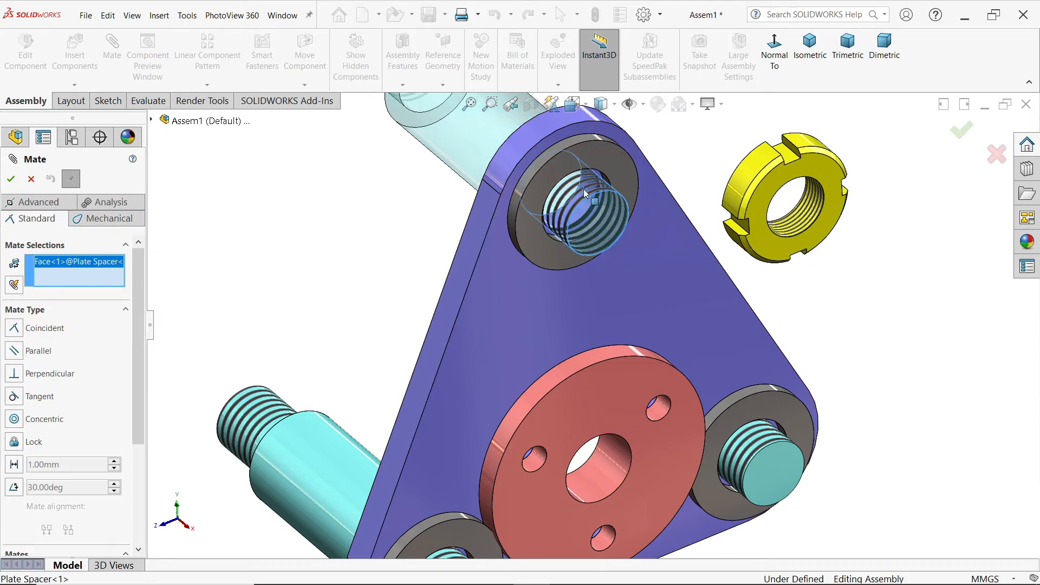
click(810, 209)
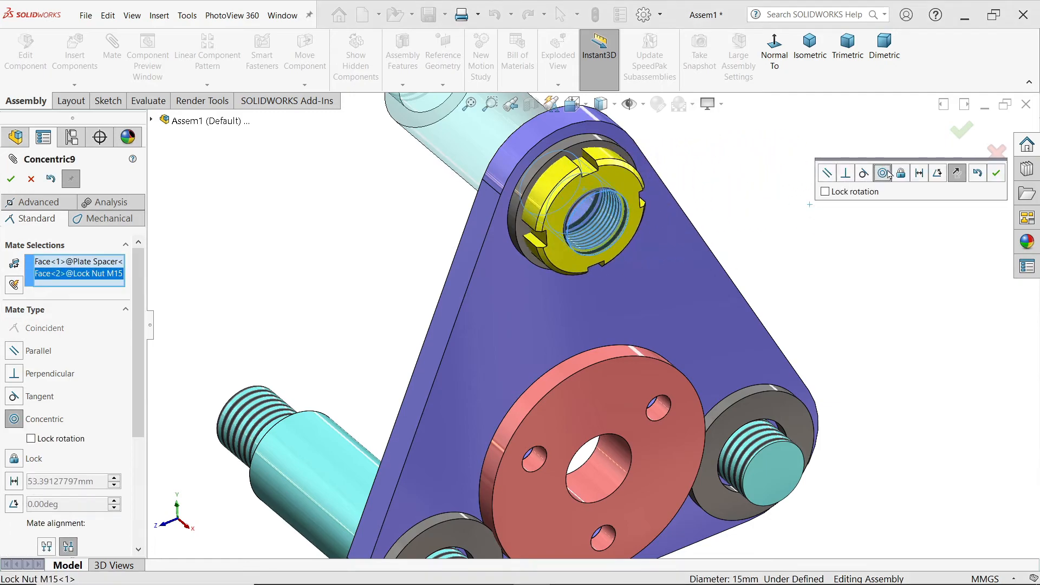
click(998, 174)
Step: Add a Coincident mate between the Lock Nut M15's back face and the upper Washer's front face
scroll(659, 256, down, 5)
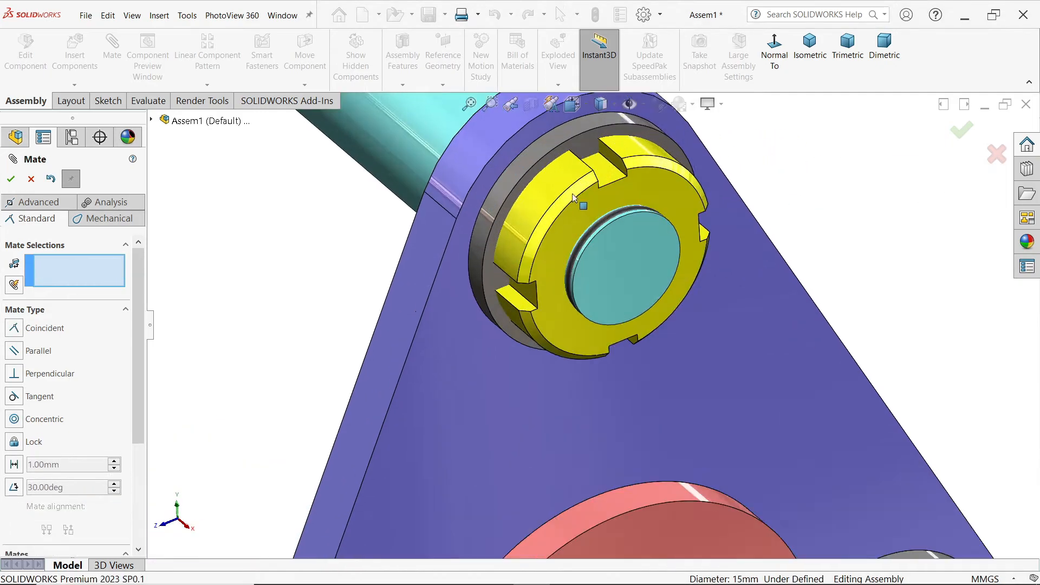
scroll(660, 257, down, 3)
middle_drag(669, 259, 625, 226)
click(715, 229)
click(552, 168)
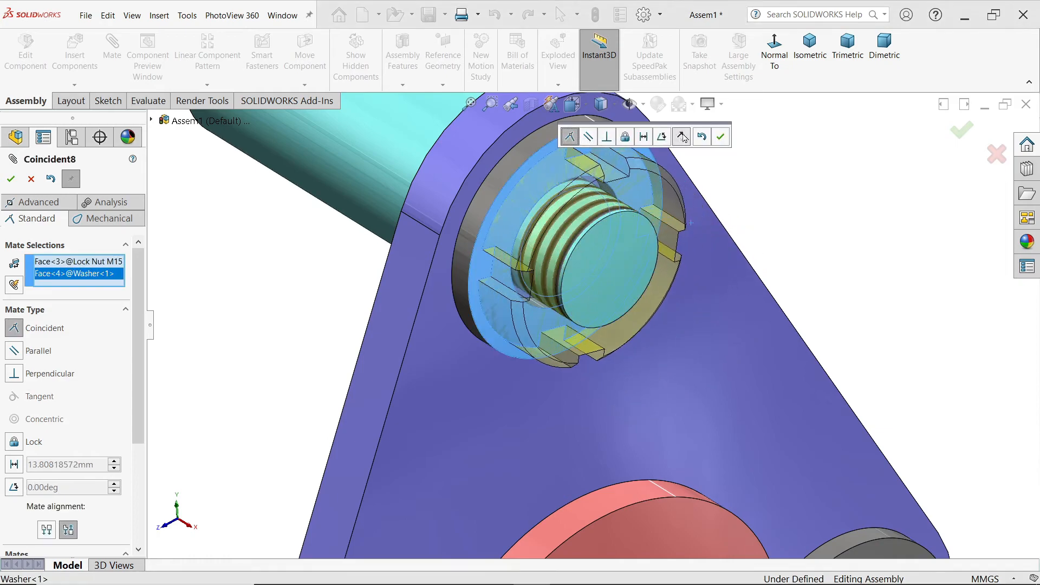
click(721, 138)
scroll(701, 200, up, 5)
middle_drag(665, 266, 559, 206)
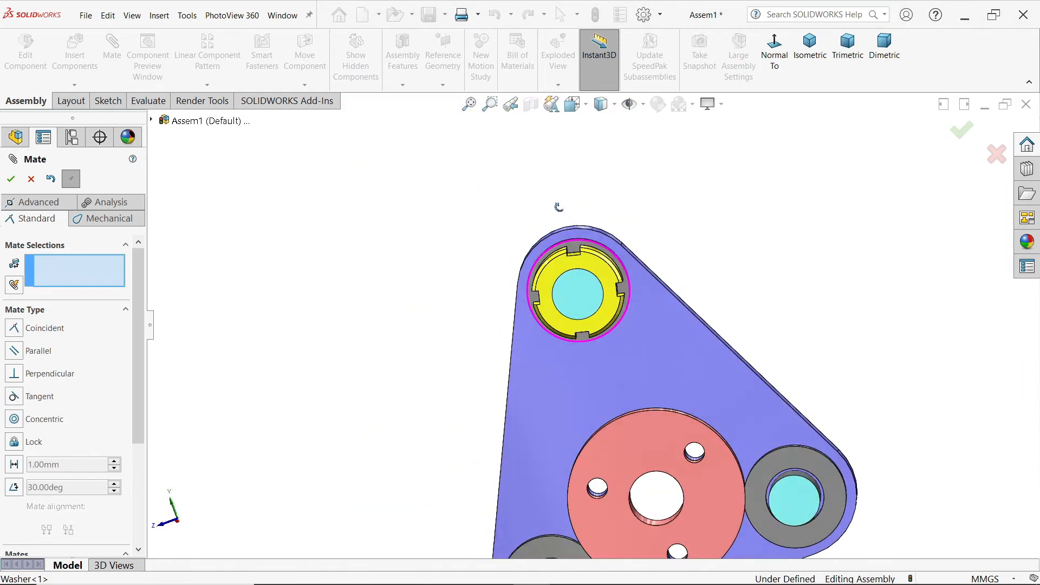
Step: Finish adding mates to the first Lock Nut M15 and show the assembly in isometric view
click(31, 179)
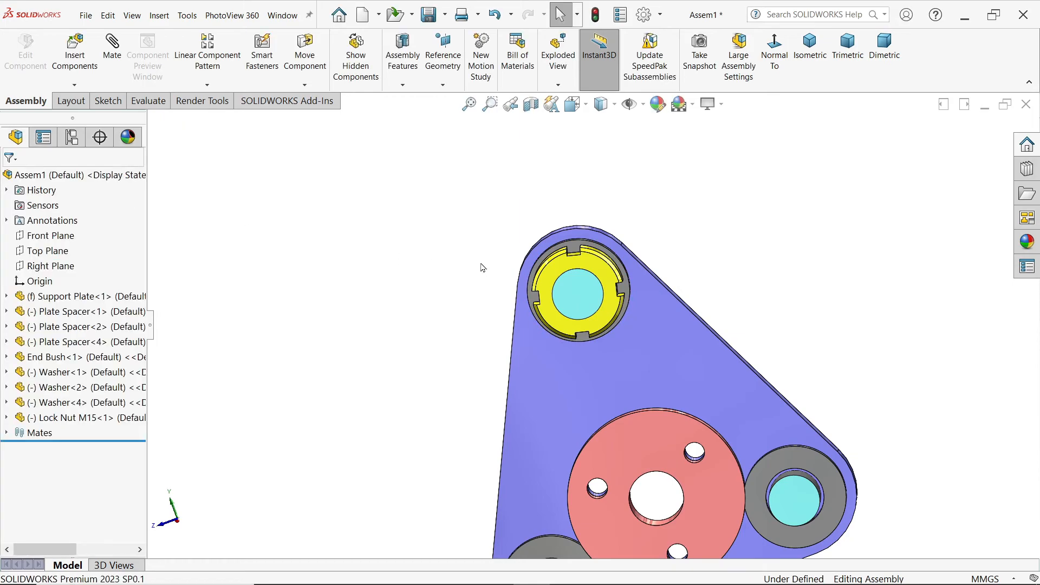
scroll(578, 337, up, 3)
scroll(596, 325, down, 4)
click(636, 316)
drag(635, 315, 646, 311)
scroll(639, 313, up, 1)
key(ctrl+7)
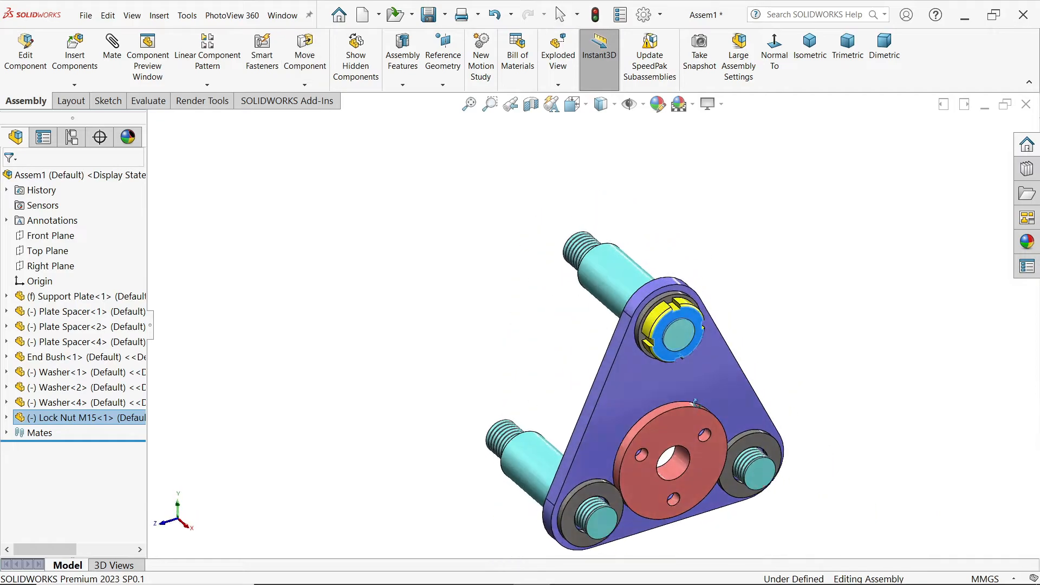
click(742, 293)
Step: Copy Lock Nut M15 with its mates onto the lower-left Plate Spacer's threaded end, against the Washer's front face
scroll(666, 427, down, 4)
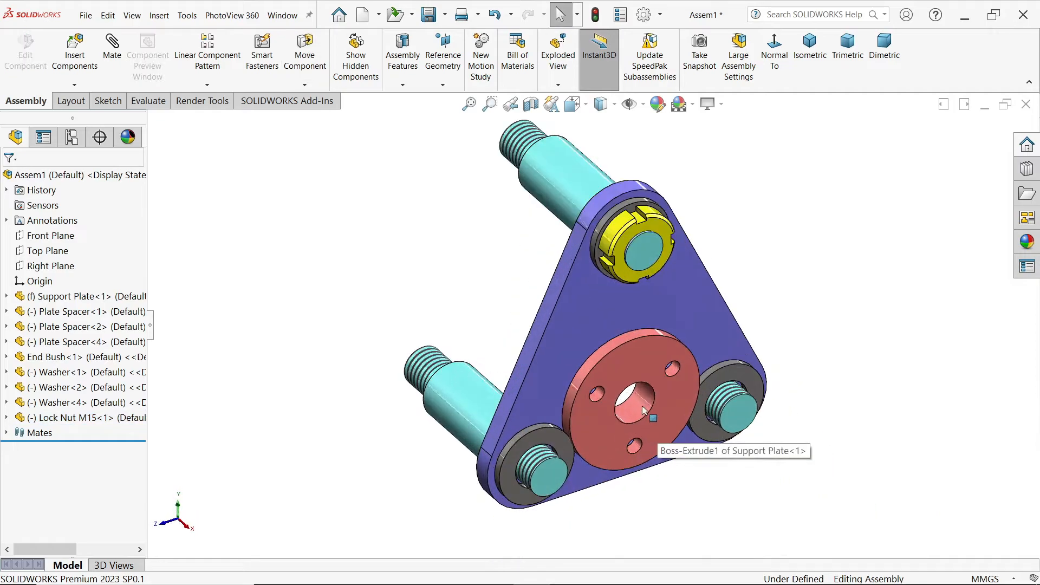
click(76, 86)
click(101, 143)
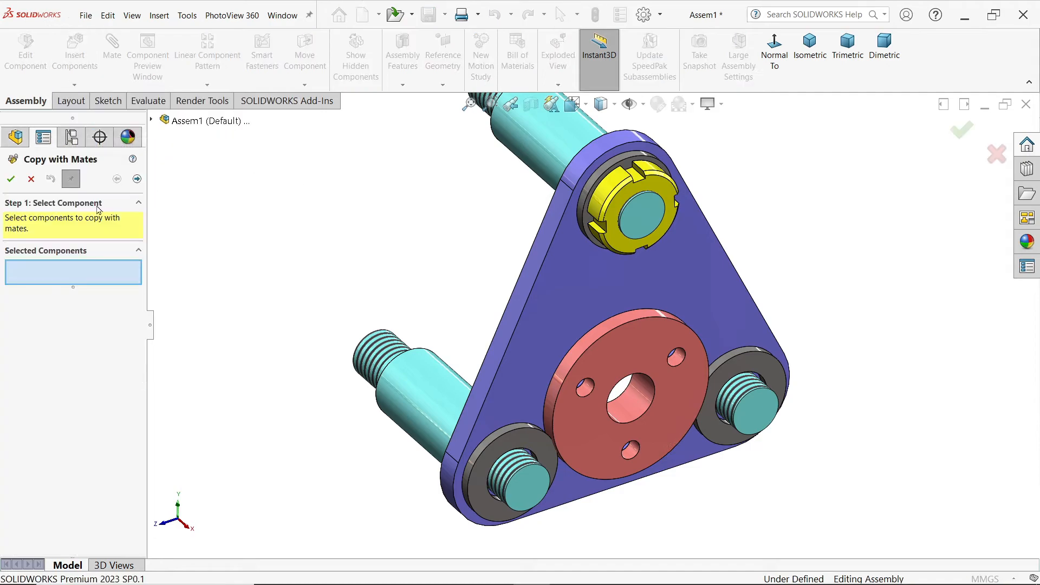
click(624, 204)
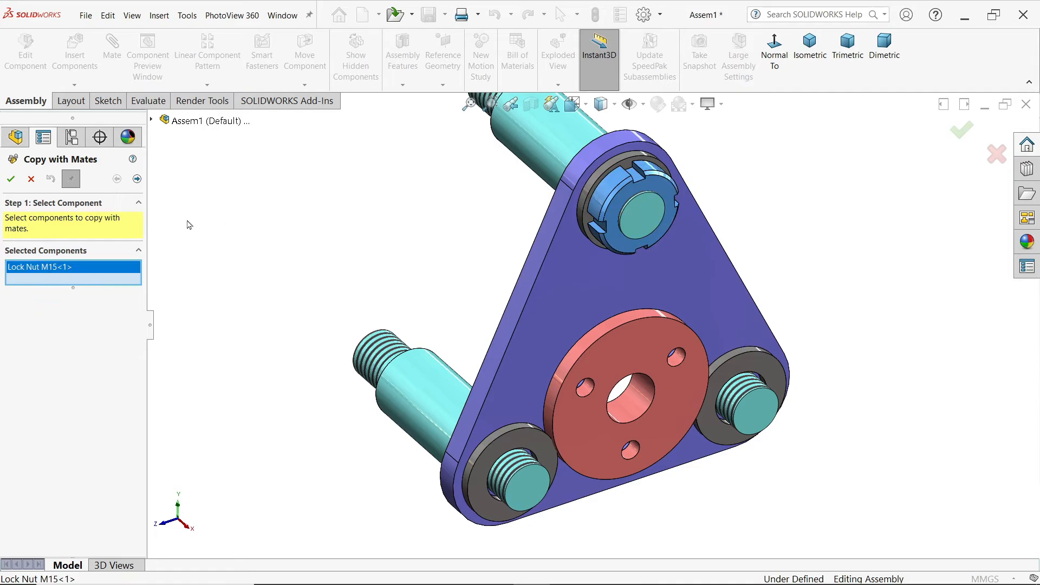
click(137, 179)
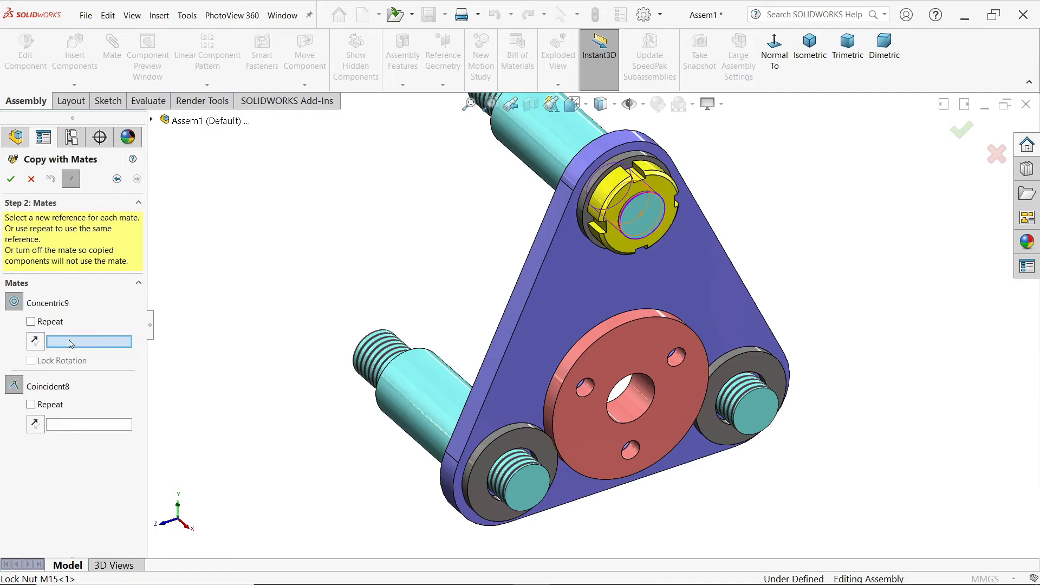
scroll(539, 476, down, 3)
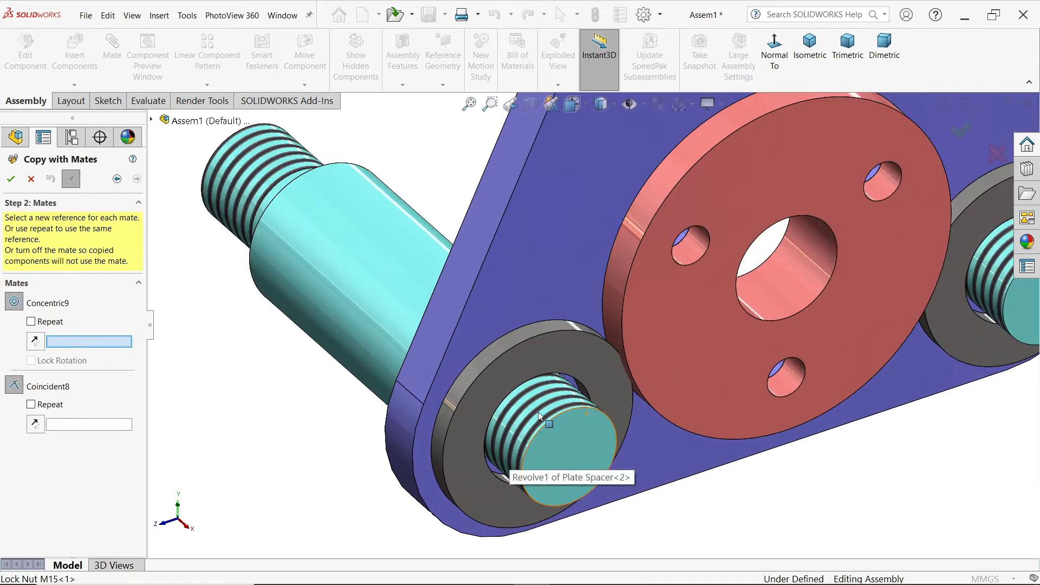
click(548, 416)
click(512, 404)
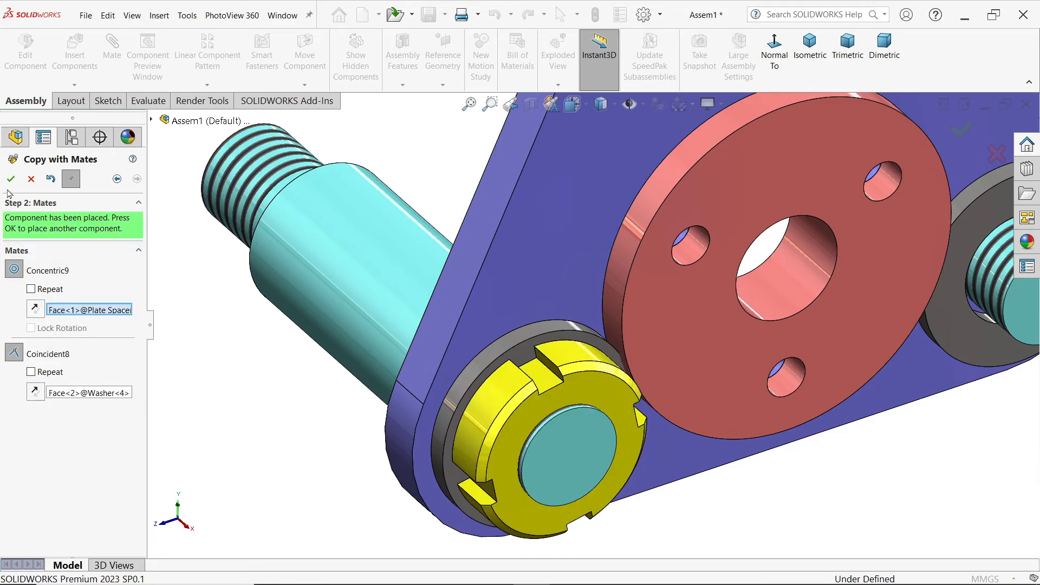
Step: Place another Lock Nut M15 copy on the lower-right Plate Spacer's threaded end, against its Washer's front face, and finish copying
scroll(552, 508, up, 3)
scroll(790, 292, down, 5)
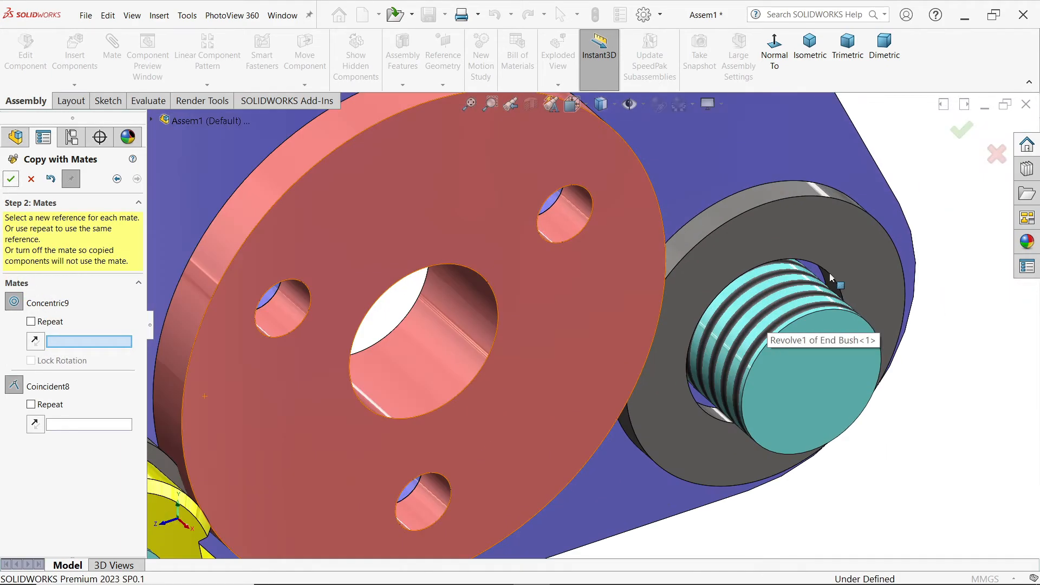
click(786, 308)
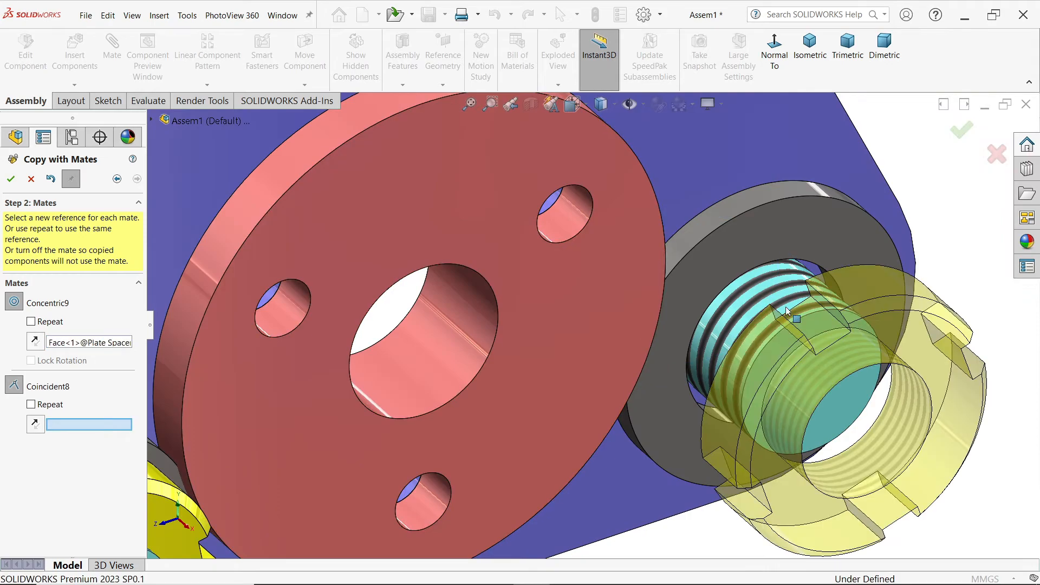
click(759, 233)
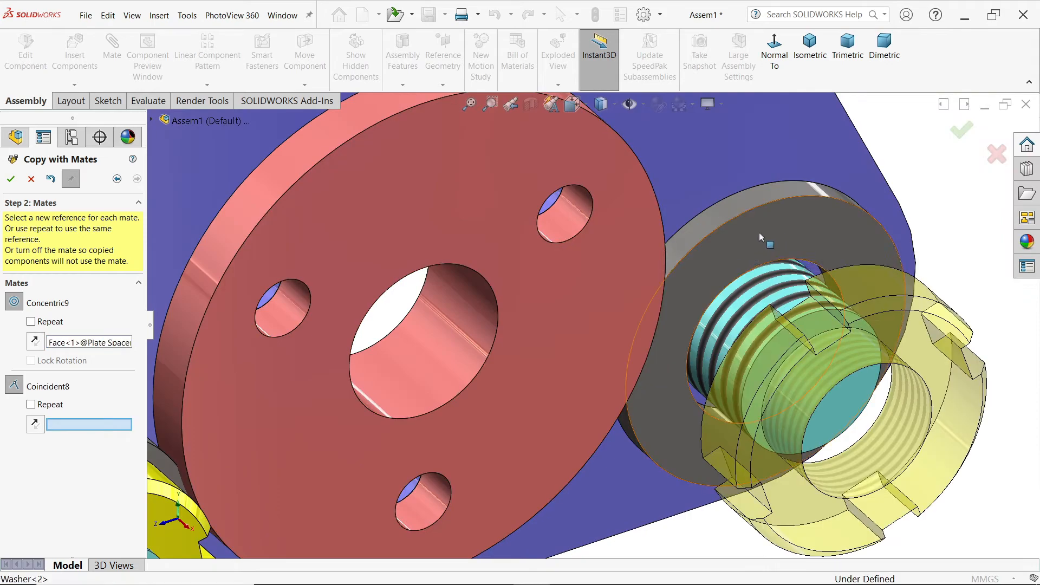
scroll(715, 317, up, 6)
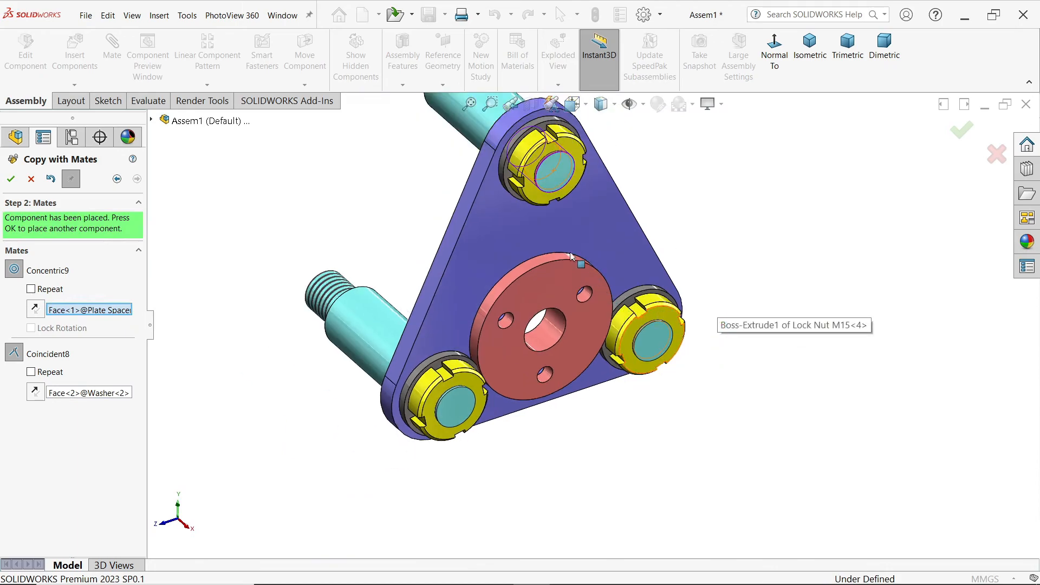
click(11, 179)
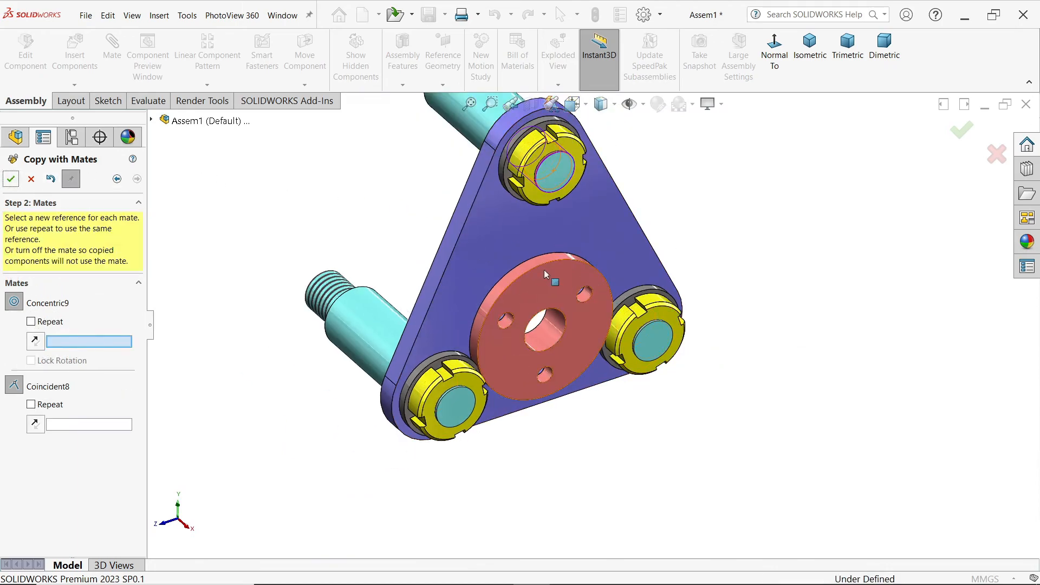
scroll(542, 303, up, 2)
middle_drag(507, 317, 504, 285)
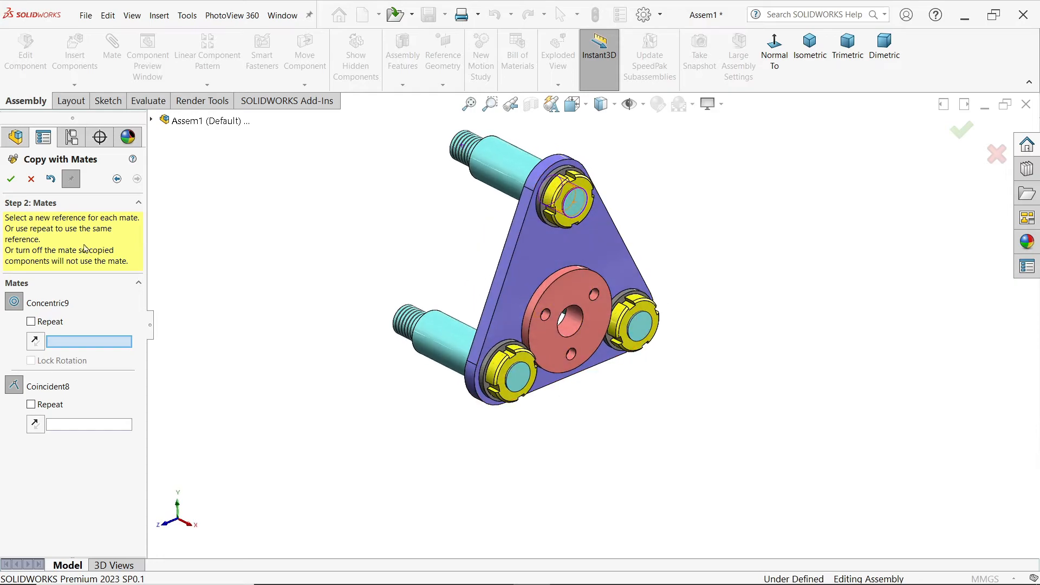
click(35, 183)
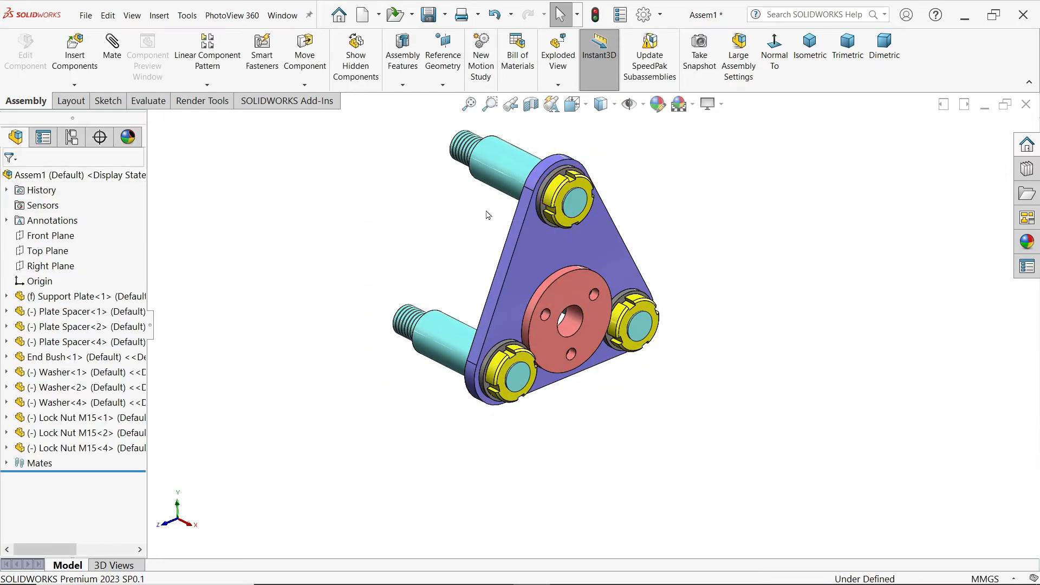
Step: Start Mirror Components with the upper Plate Spacer's Right Plane as the mirror plane
click(490, 165)
click(7, 312)
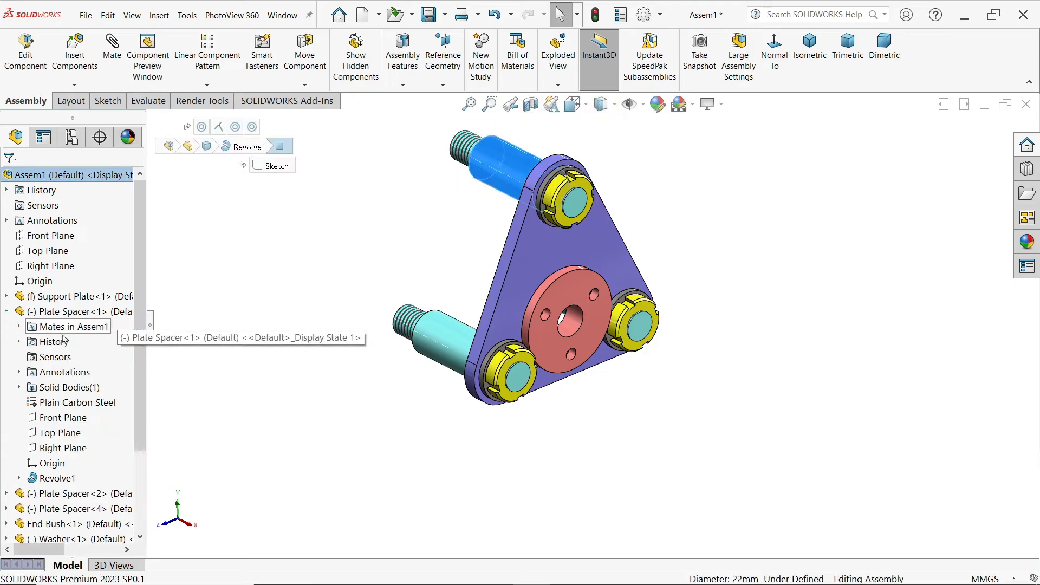
scroll(467, 184, down, 2)
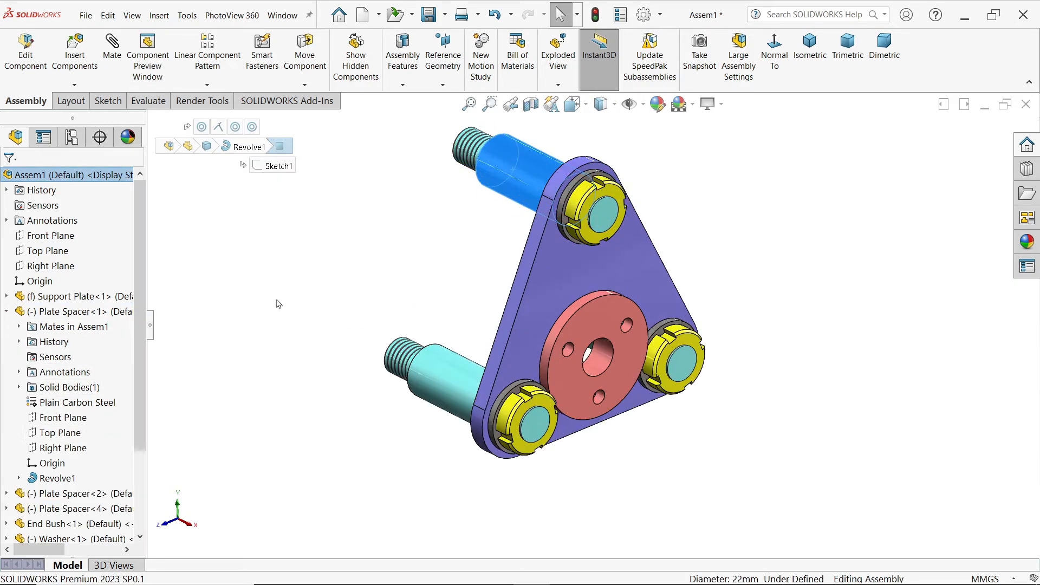
click(59, 453)
middle_drag(446, 280, 460, 262)
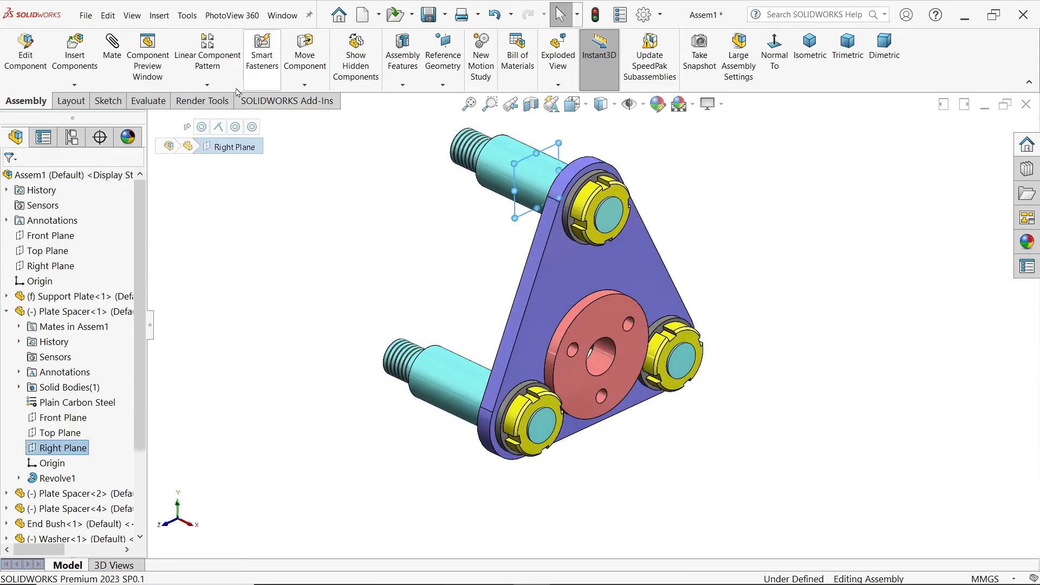
click(208, 86)
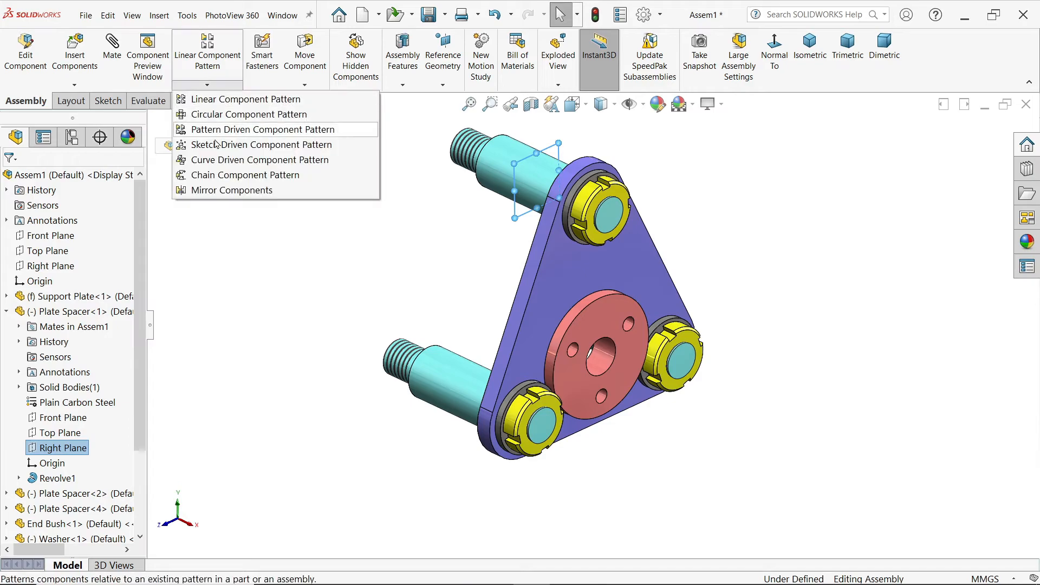
click(244, 190)
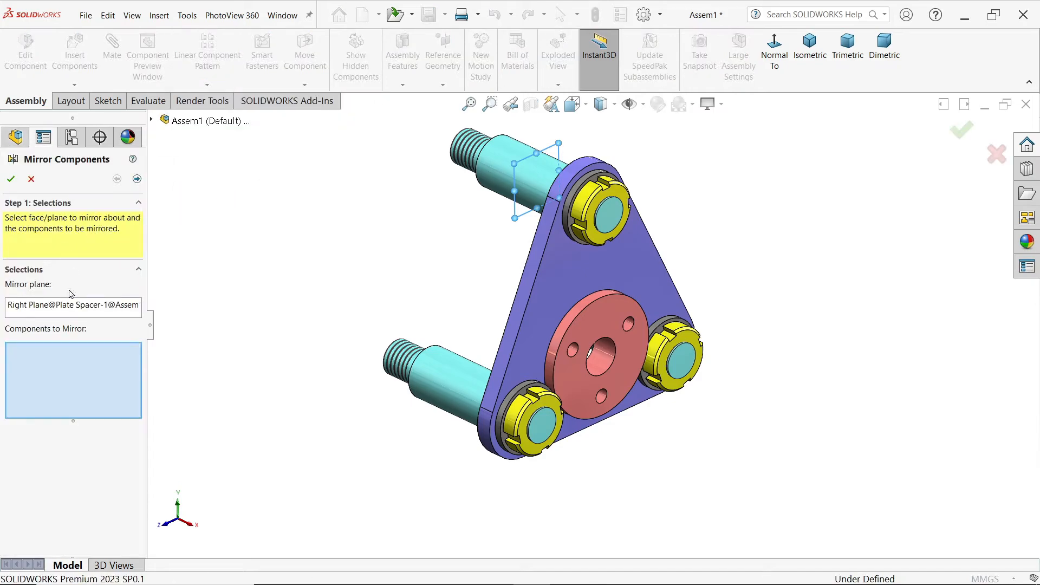
Step: Add the Support Plate, End Bush, and the lower-left Lock Nut M15 and Washer to the components to mirror
scroll(503, 408, down, 3)
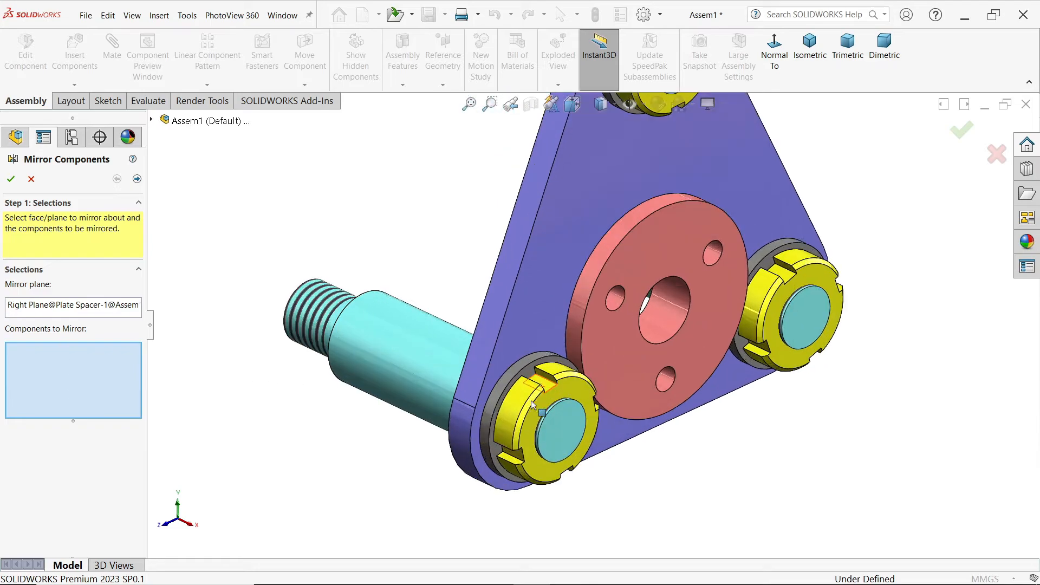
scroll(521, 390, up, 3)
scroll(593, 304, down, 2)
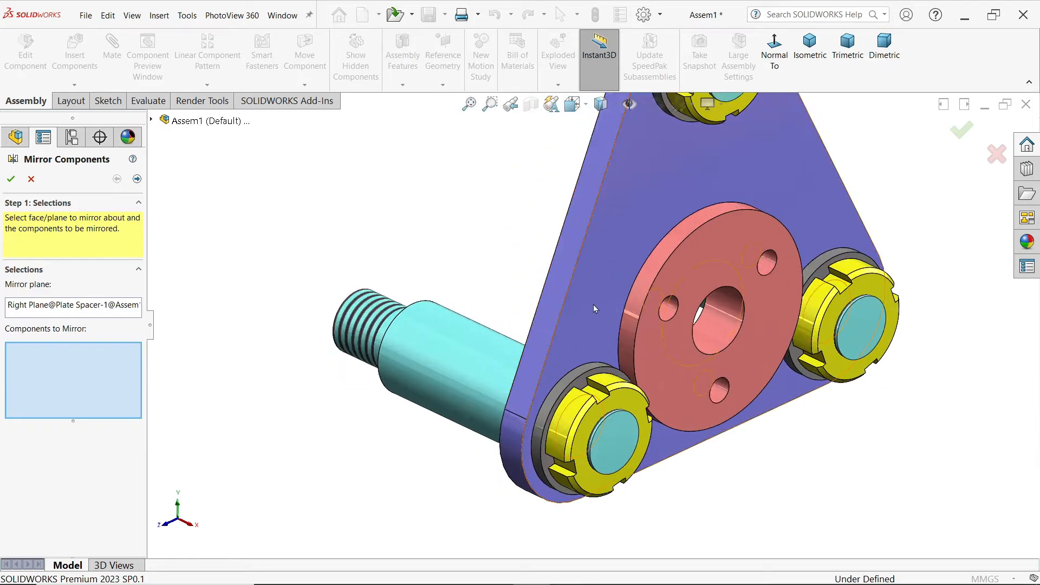
scroll(606, 268, up, 2)
click(625, 244)
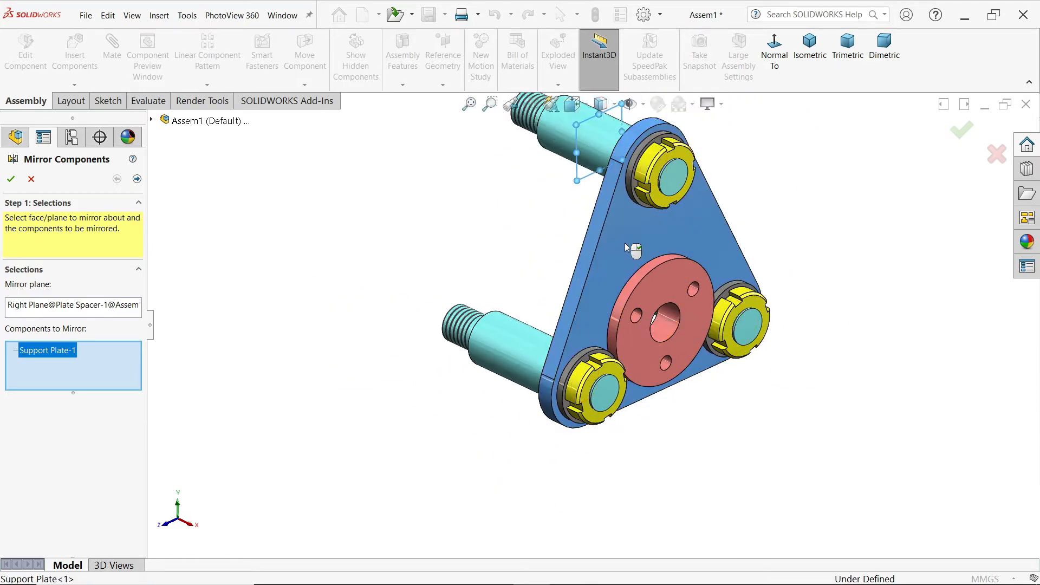
click(641, 297)
scroll(595, 379, down, 3)
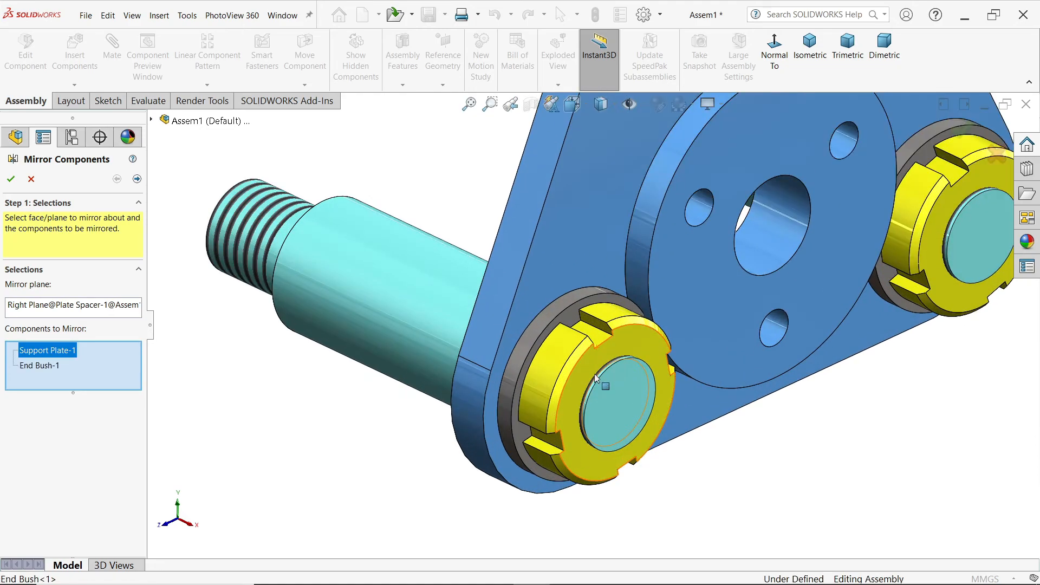
click(563, 367)
click(529, 348)
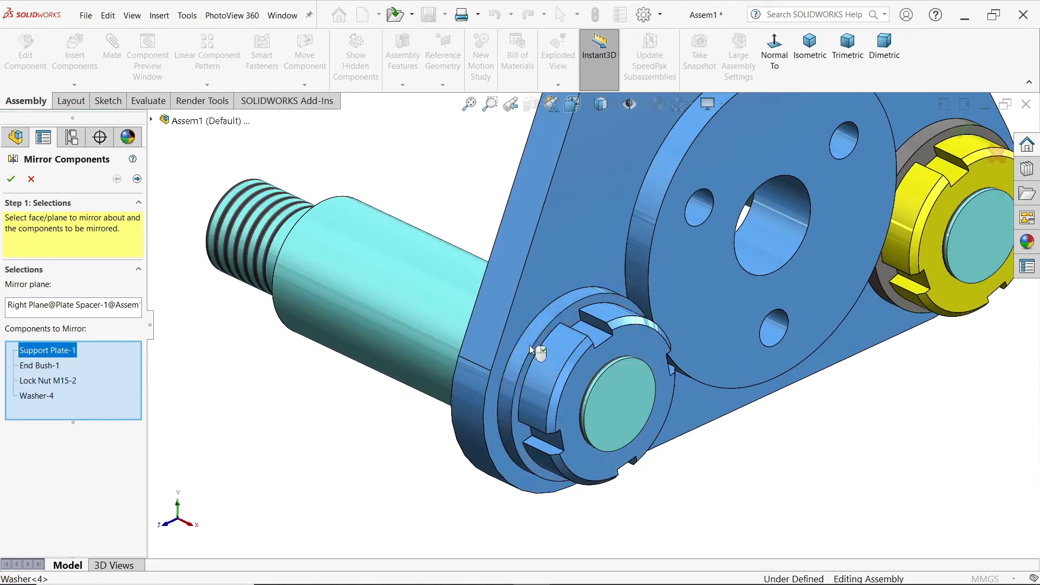
Step: Add the Lock Nuts M15 and Washers at the lower-right and upper Plate Spacers to the components to mirror
click(915, 283)
click(887, 277)
scroll(887, 277, up, 3)
scroll(558, 193, down, 5)
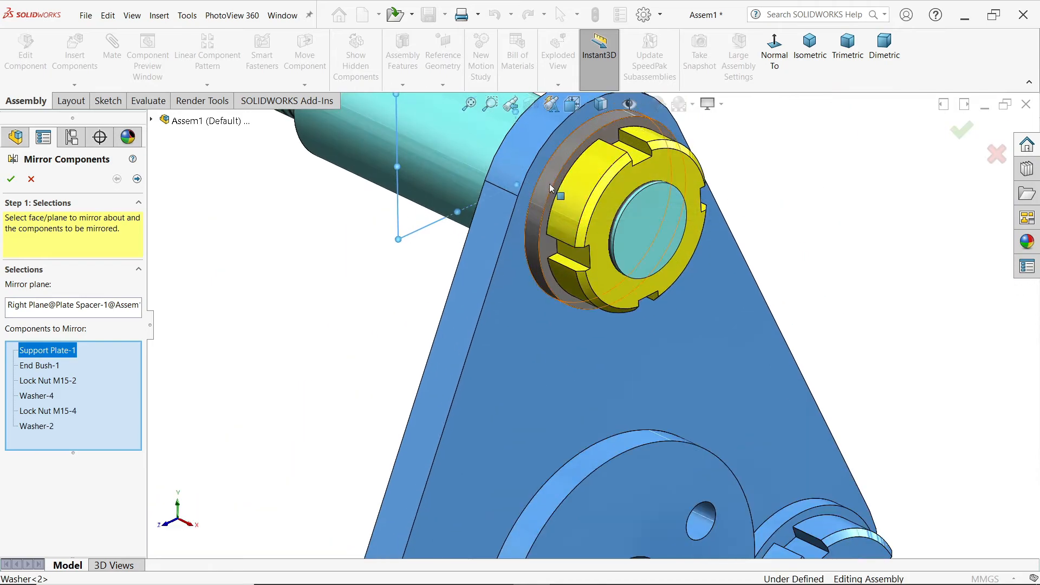
click(549, 183)
click(588, 197)
scroll(587, 198, up, 5)
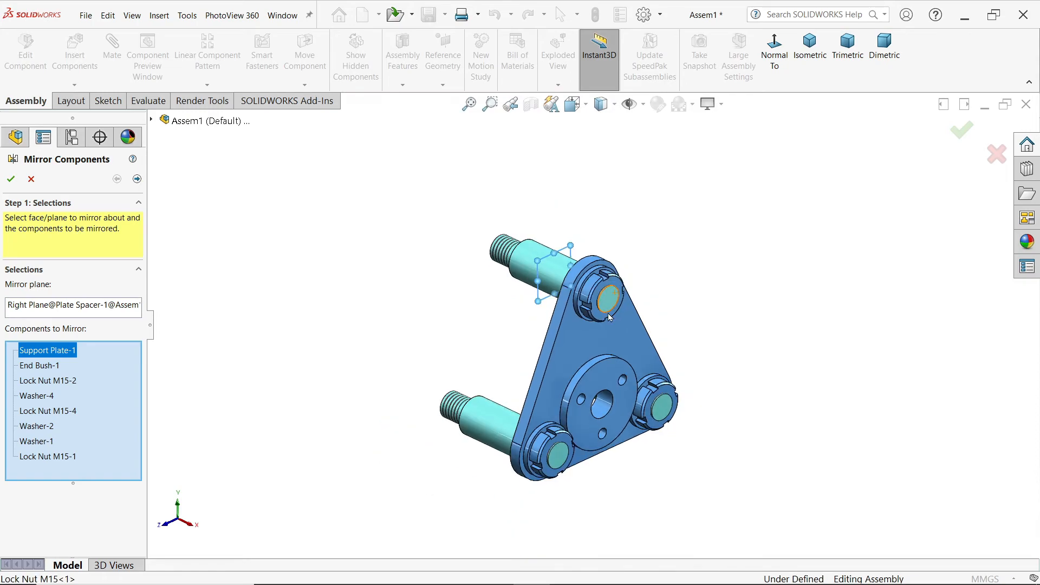
scroll(531, 411, down, 2)
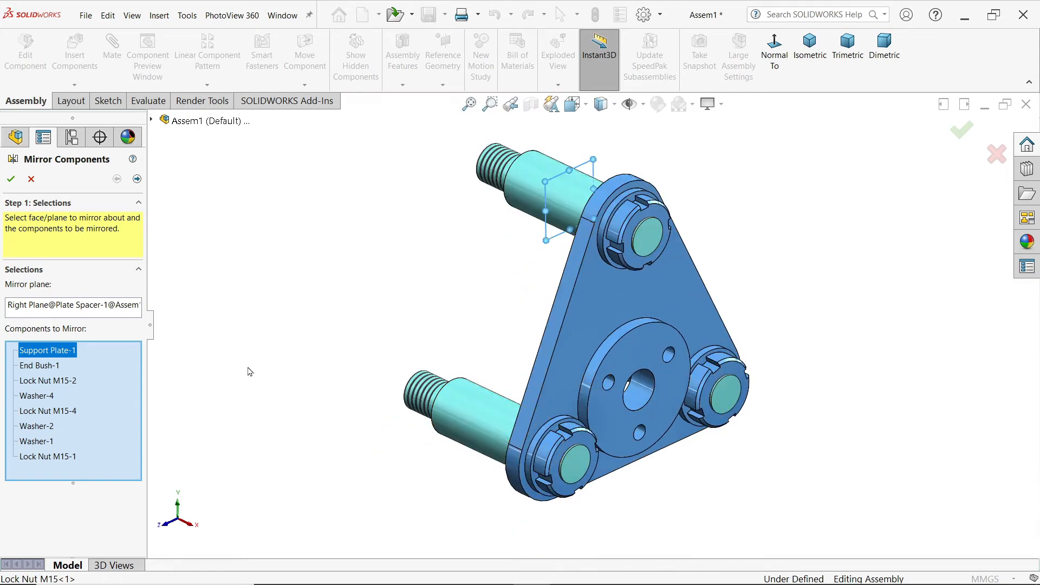
Step: Check the mirrored orientation using Center of bounding box and create the mirrored components on the Plate Spacers' opposite ends
click(137, 179)
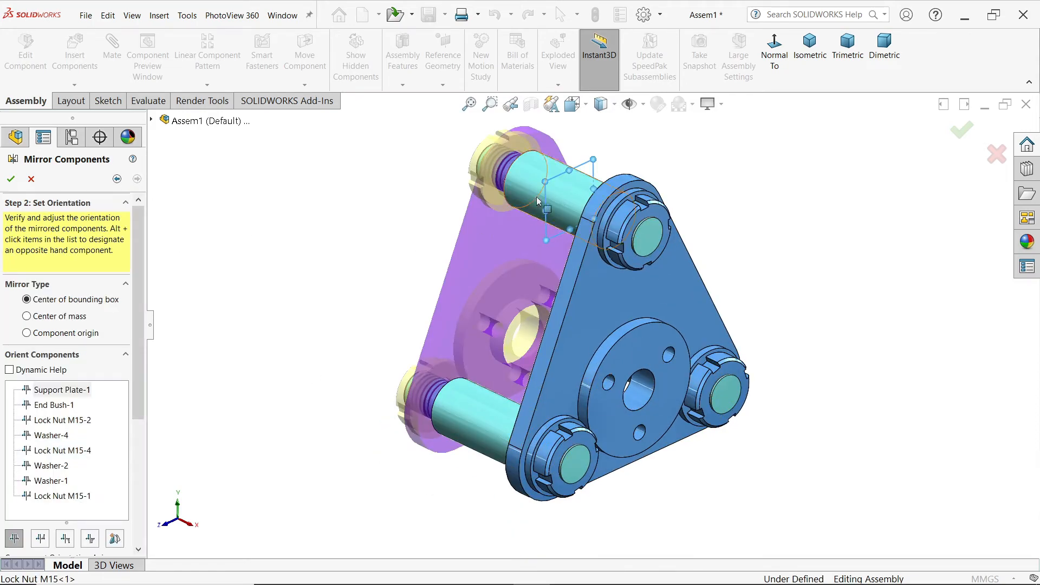
middle_drag(391, 266, 409, 289)
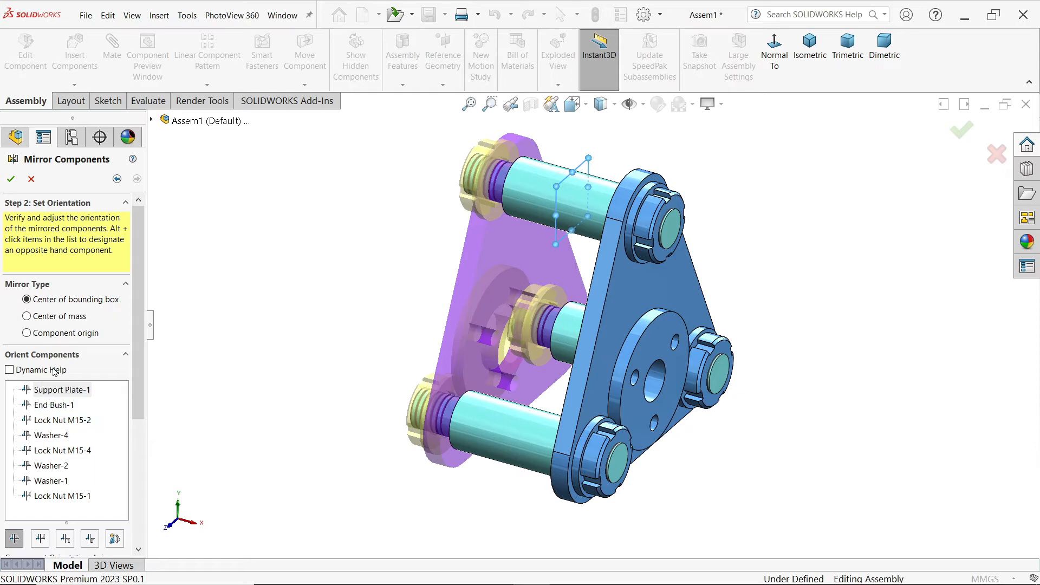
mouse_move(141, 372)
mouse_down()
mouse_move(128, 492)
mouse_move(135, 361)
mouse_up()
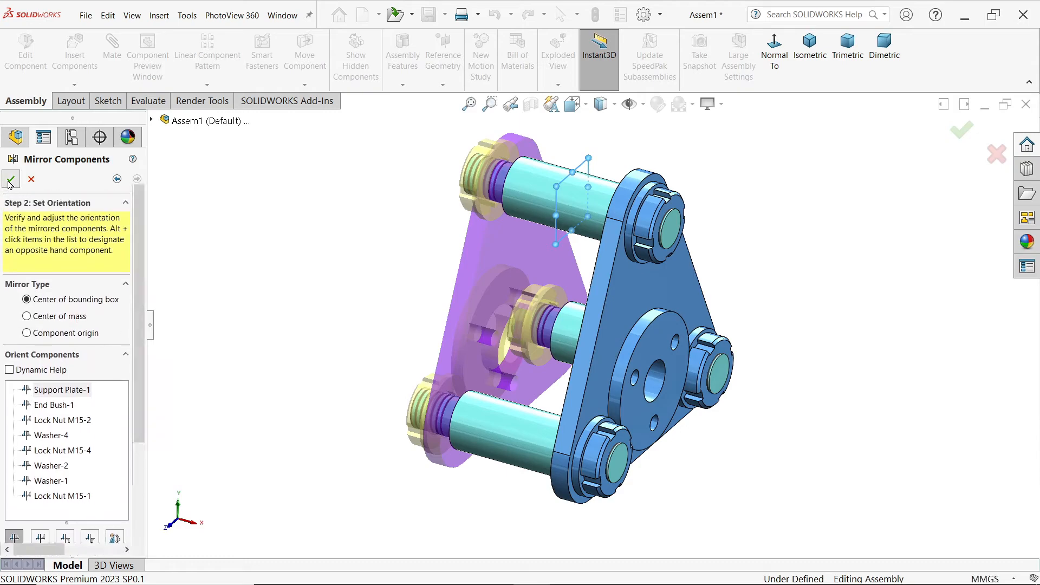
click(10, 179)
middle_drag(520, 336, 545, 339)
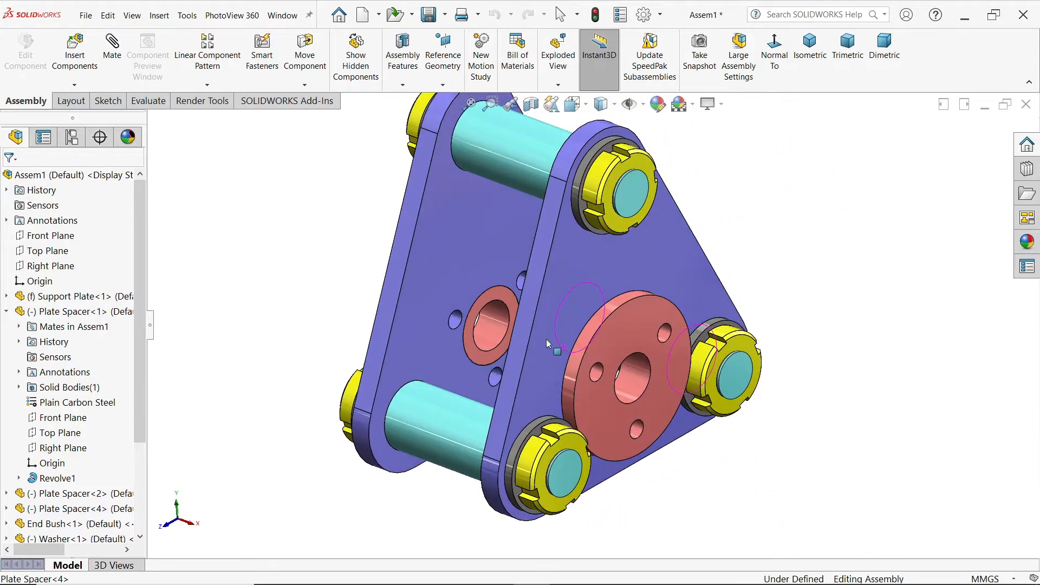
Step: Show the assembly in isometric view and save it as CRANE HOOK ASSEMBLY in the CRANE HOOK DRAWING folder
click(809, 49)
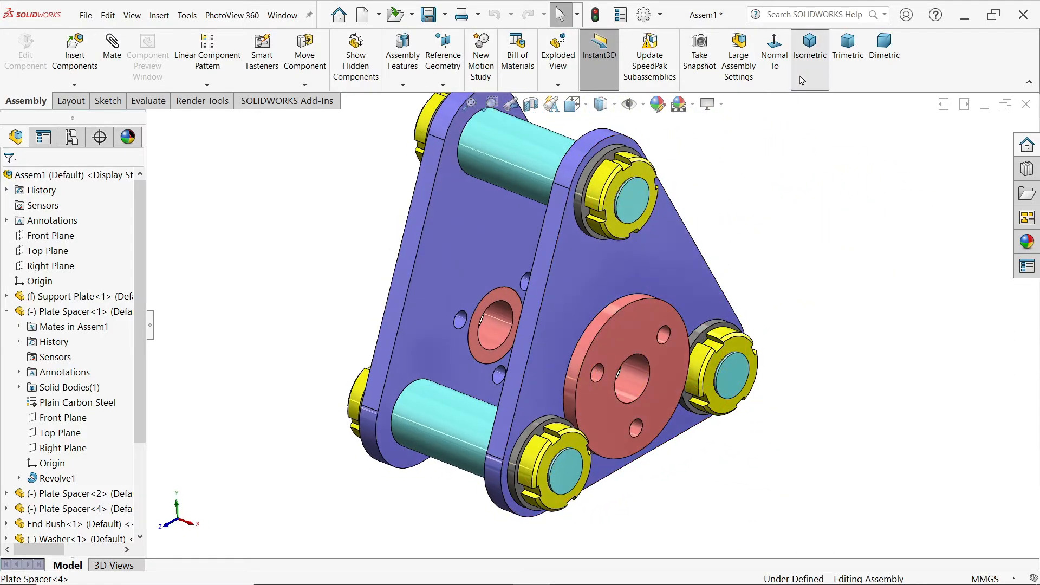
click(430, 15)
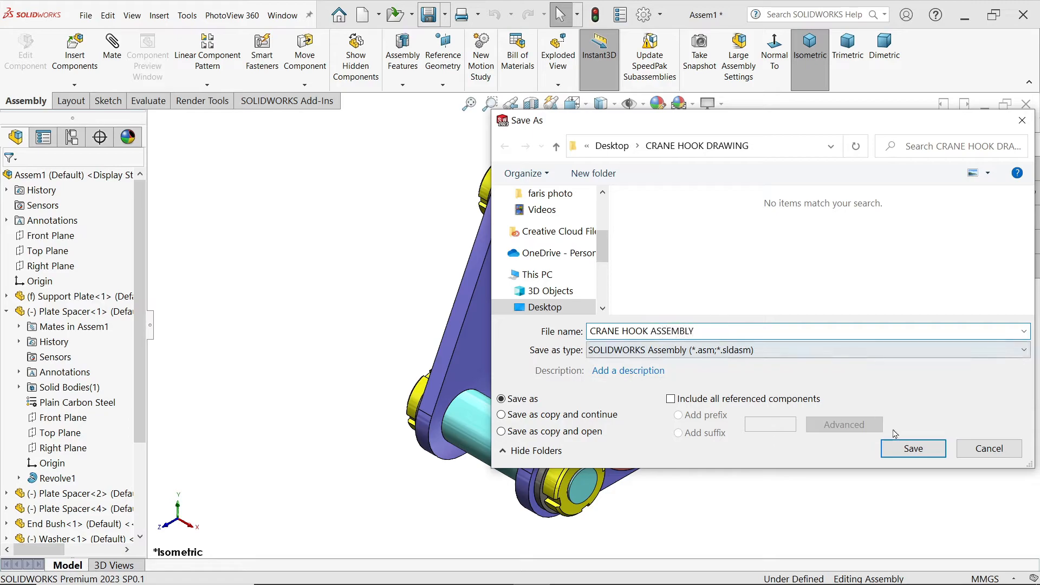
click(903, 454)
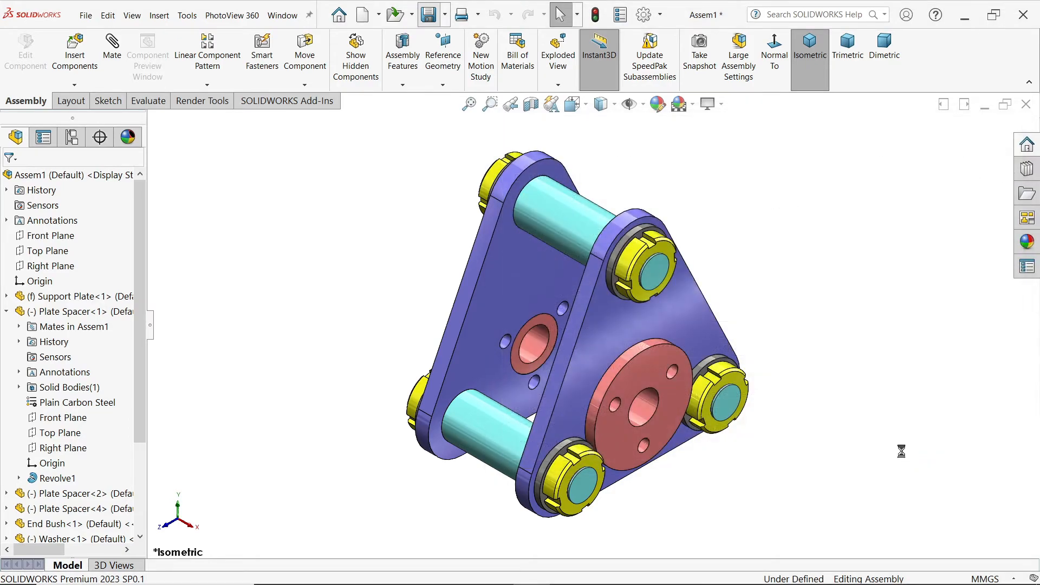
Step: Insert the Hook Anchor part, rotate it 90 degrees about Y, and place it beside the Support Plate frame
key(f)
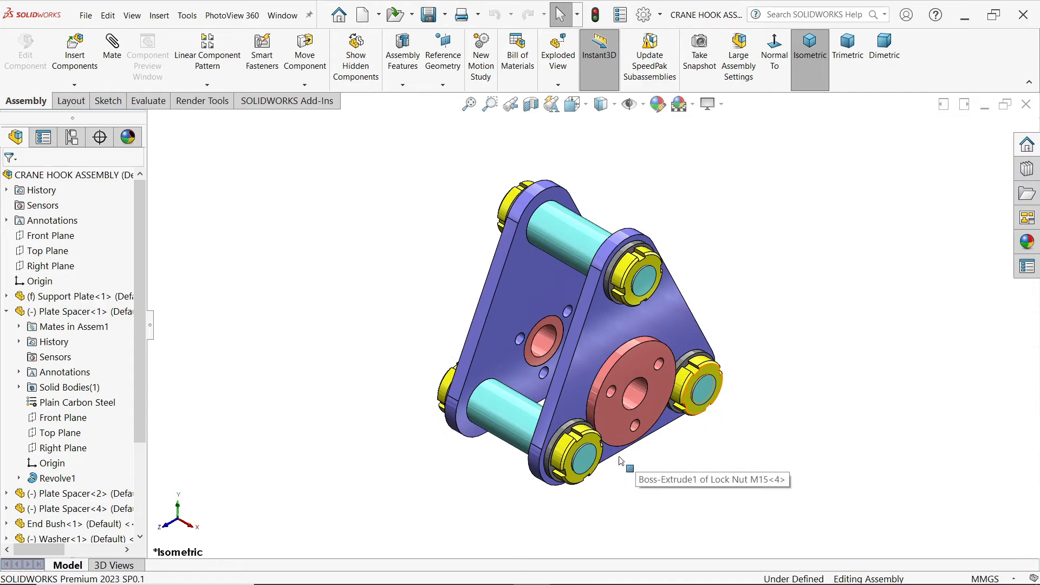
click(7, 311)
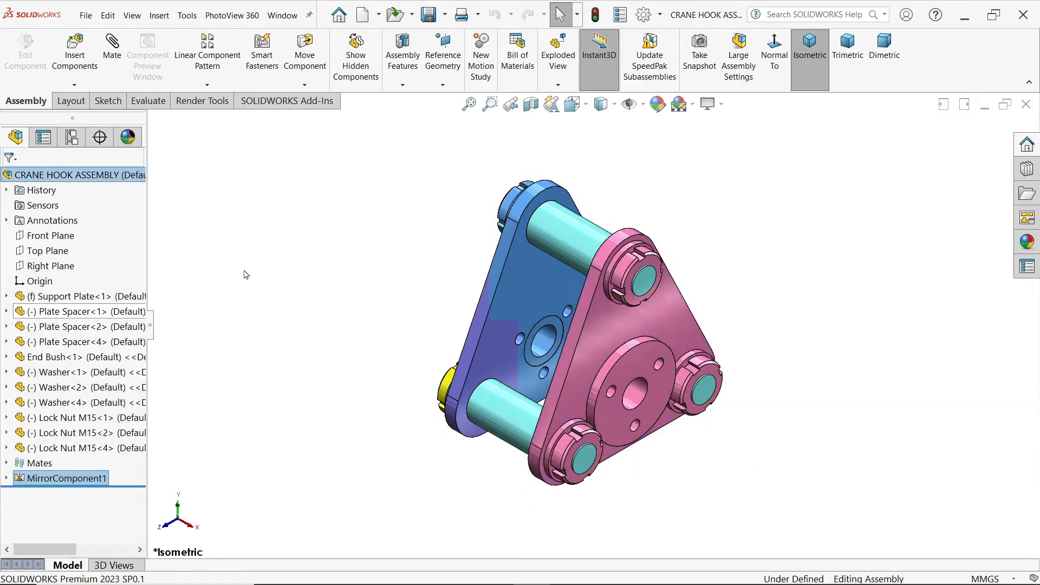
click(81, 54)
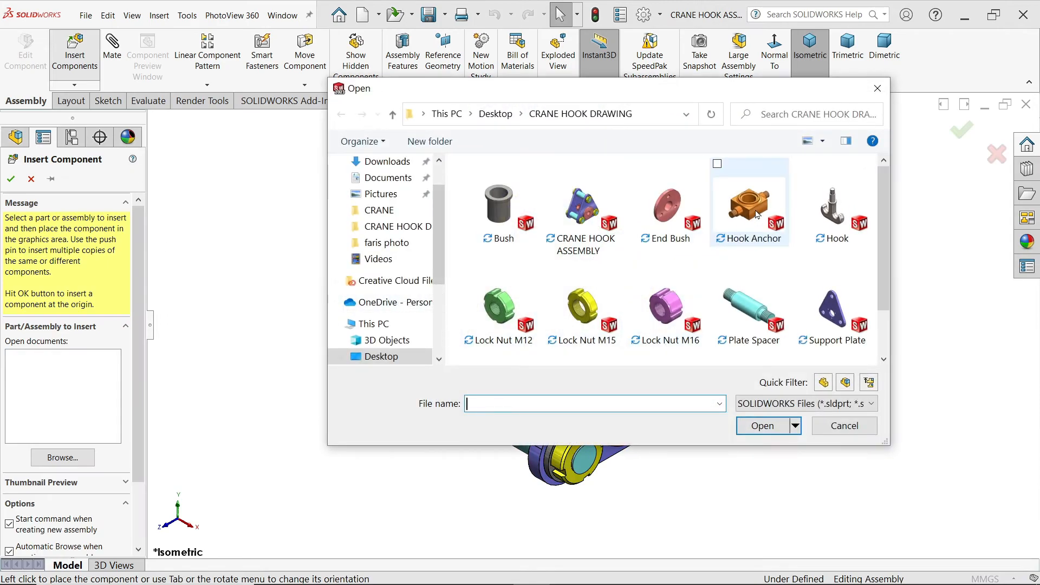
click(757, 214)
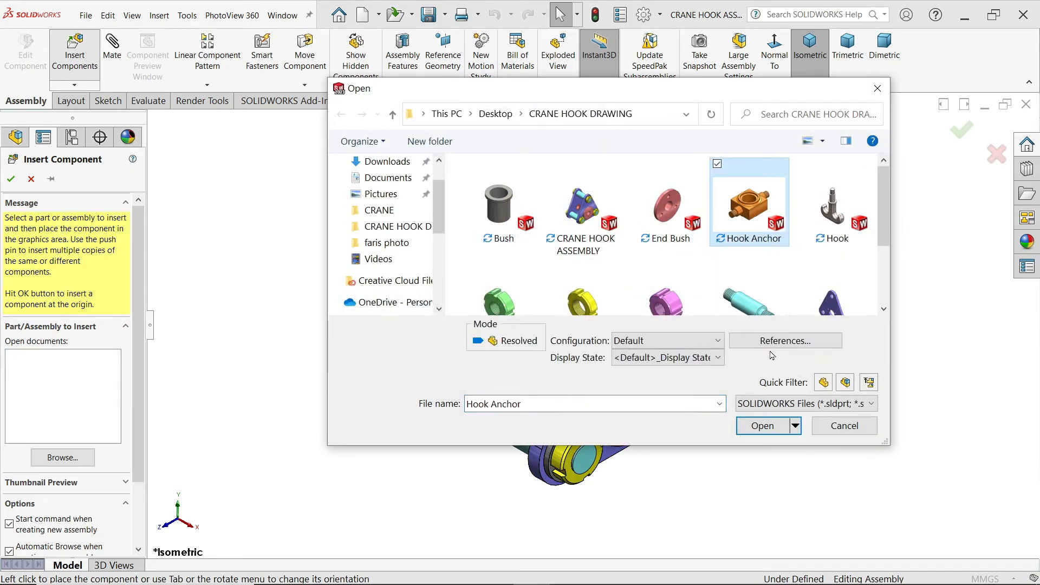
click(762, 426)
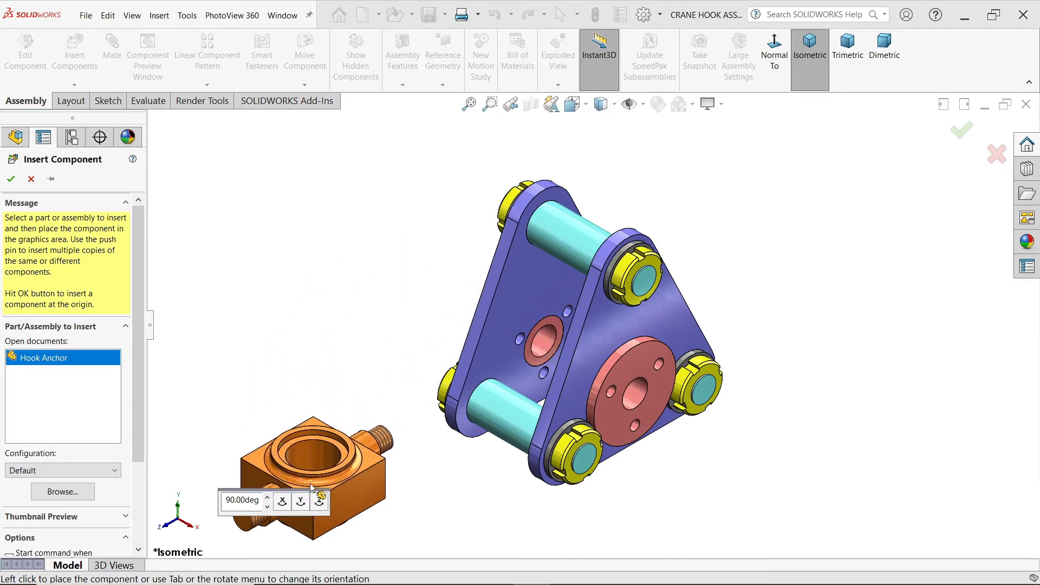
click(301, 508)
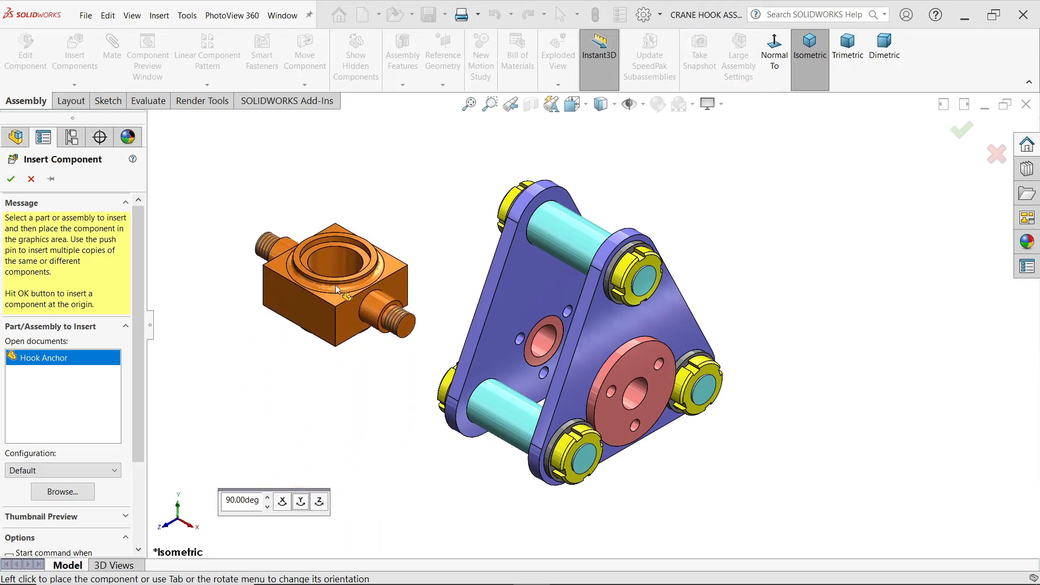
click(337, 290)
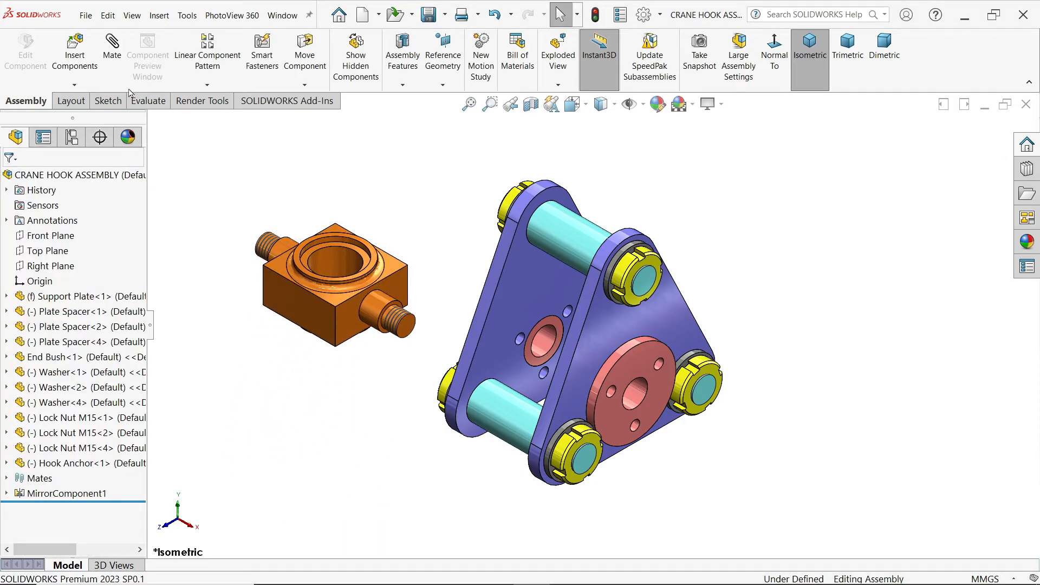
Step: Insert the Bush part and place it above the Hook Anchor
click(74, 50)
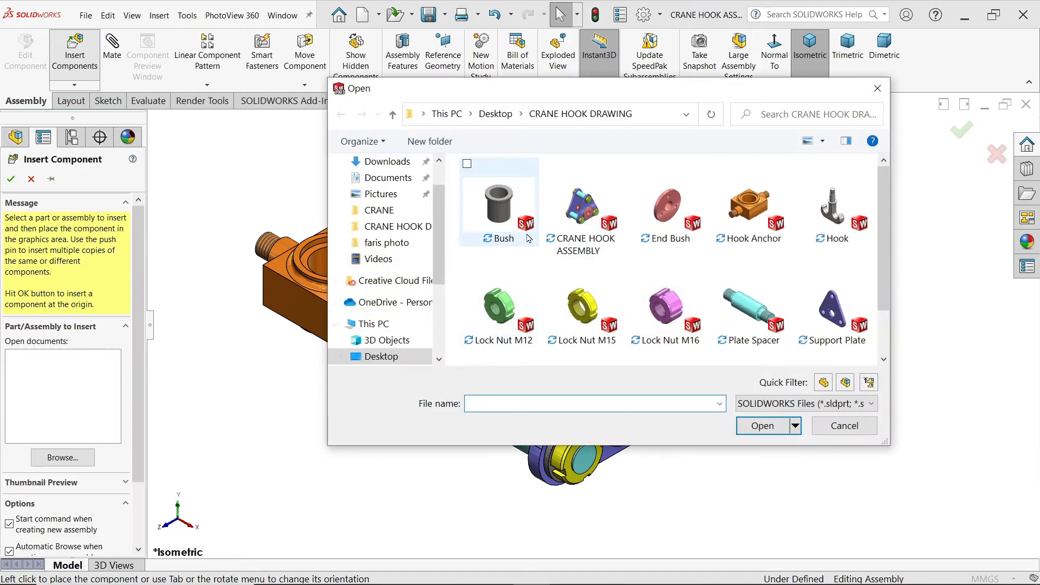
click(505, 211)
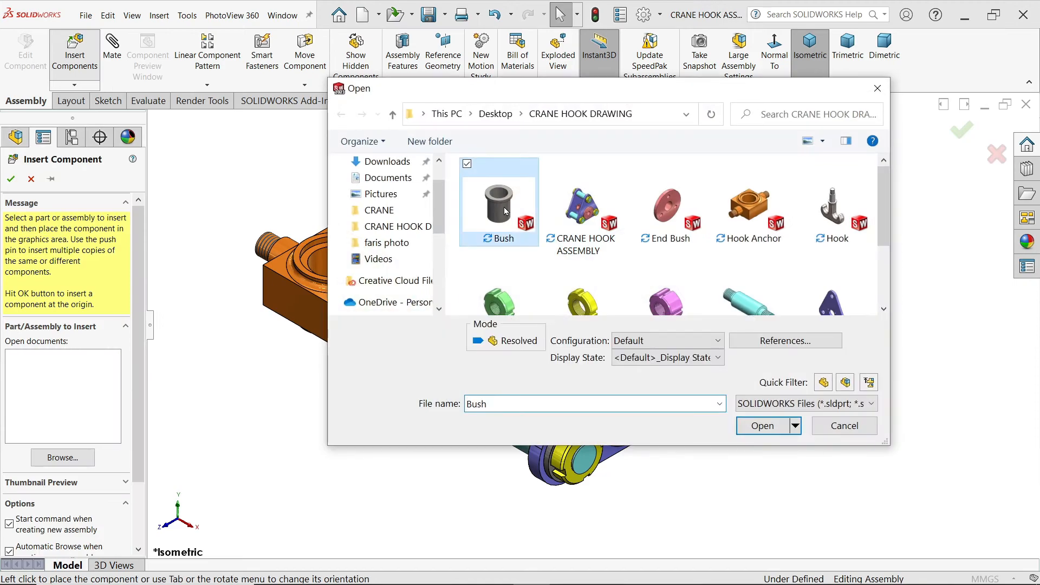
click(762, 426)
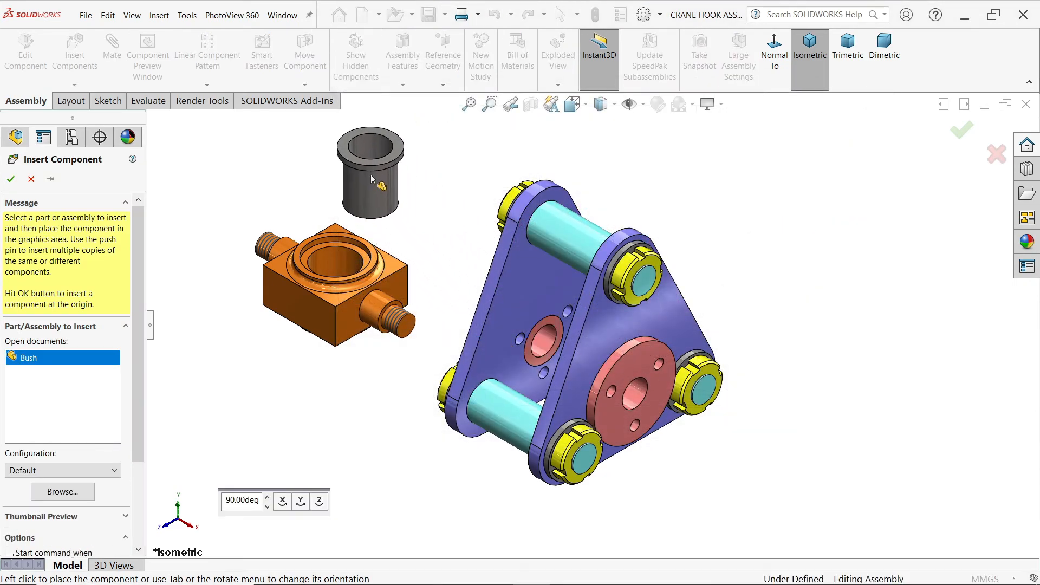
click(371, 180)
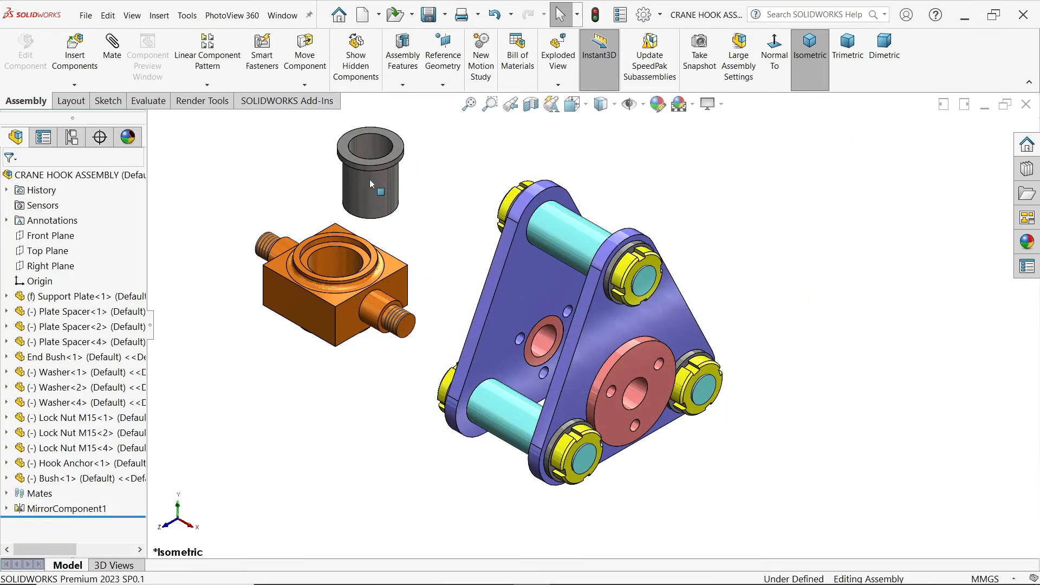
Step: Insert the Hook part, rotate it 90 degrees about Y, and place it on the free side of the frame opposite the Hook Anchor
click(78, 57)
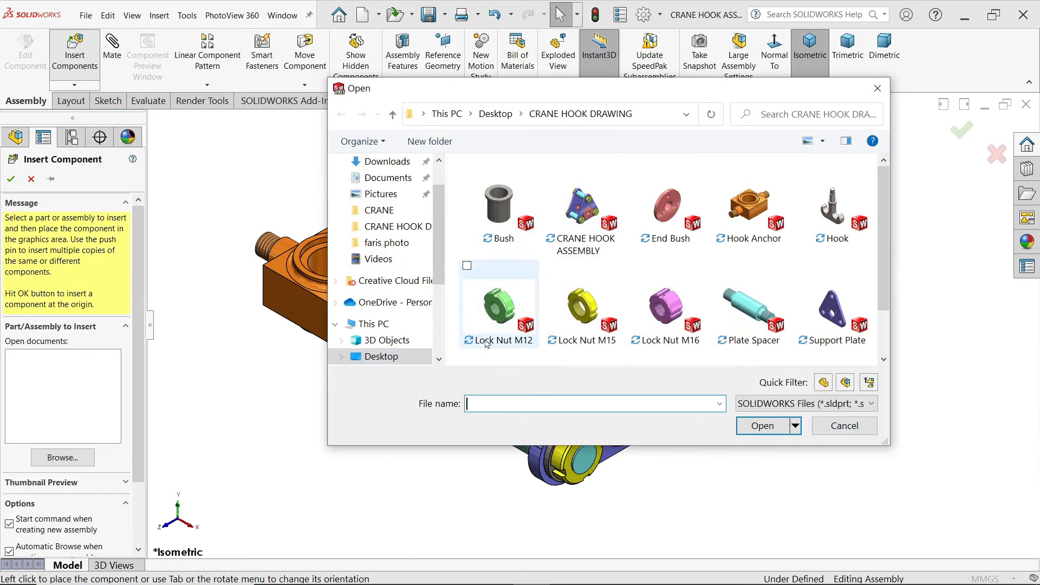
click(839, 207)
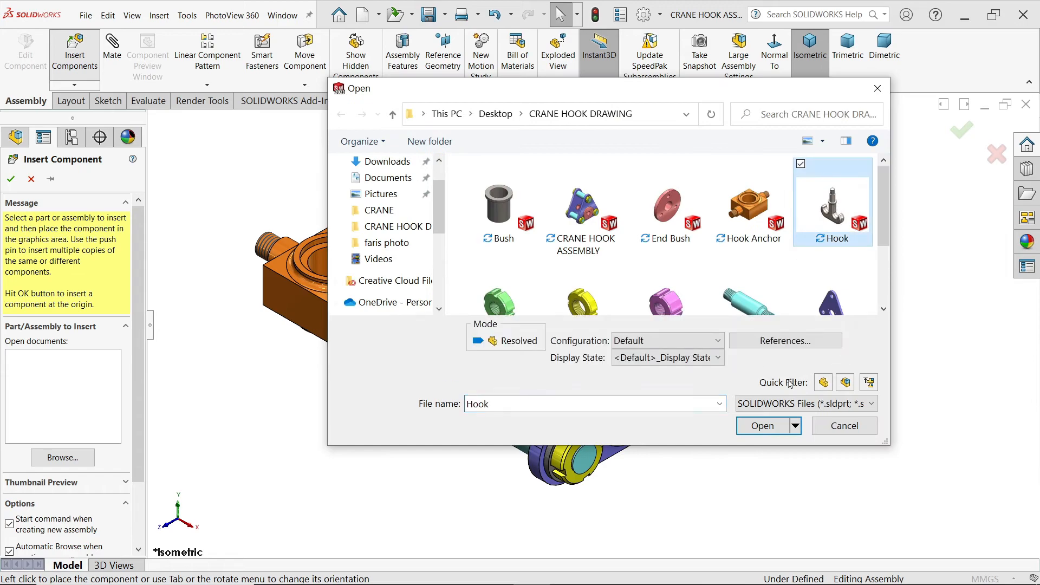
click(766, 430)
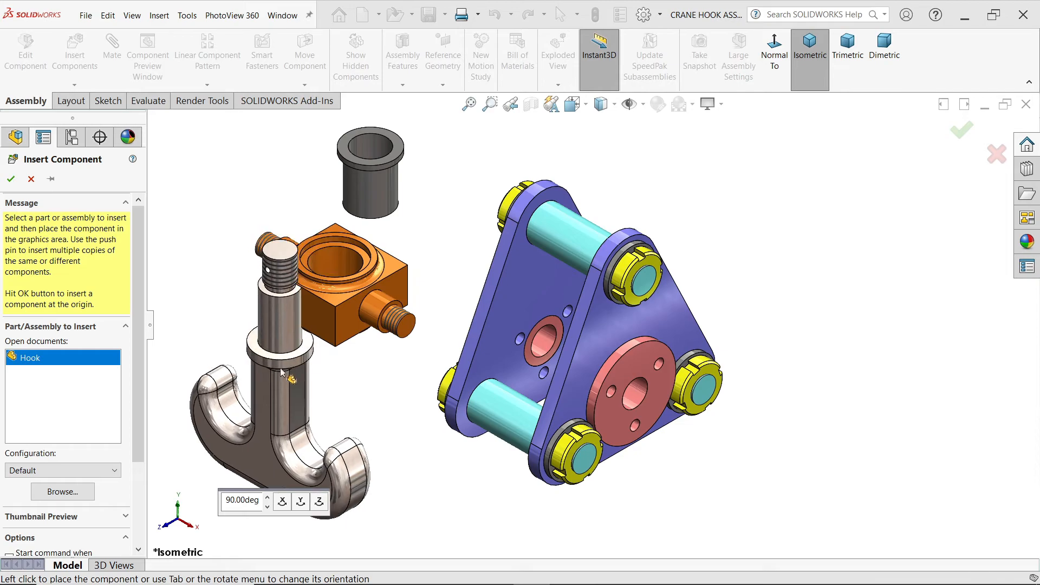
click(301, 501)
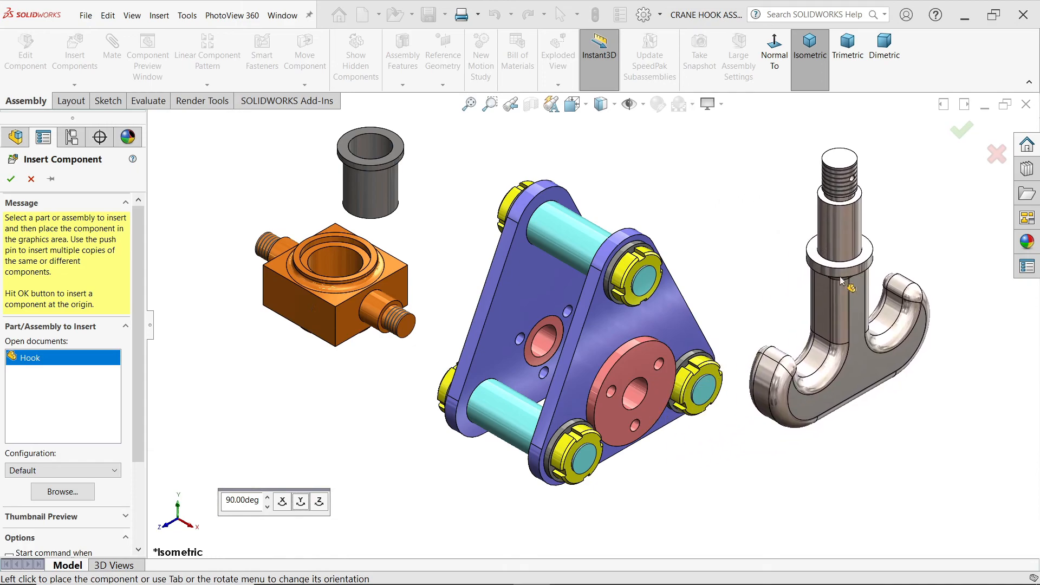
click(840, 282)
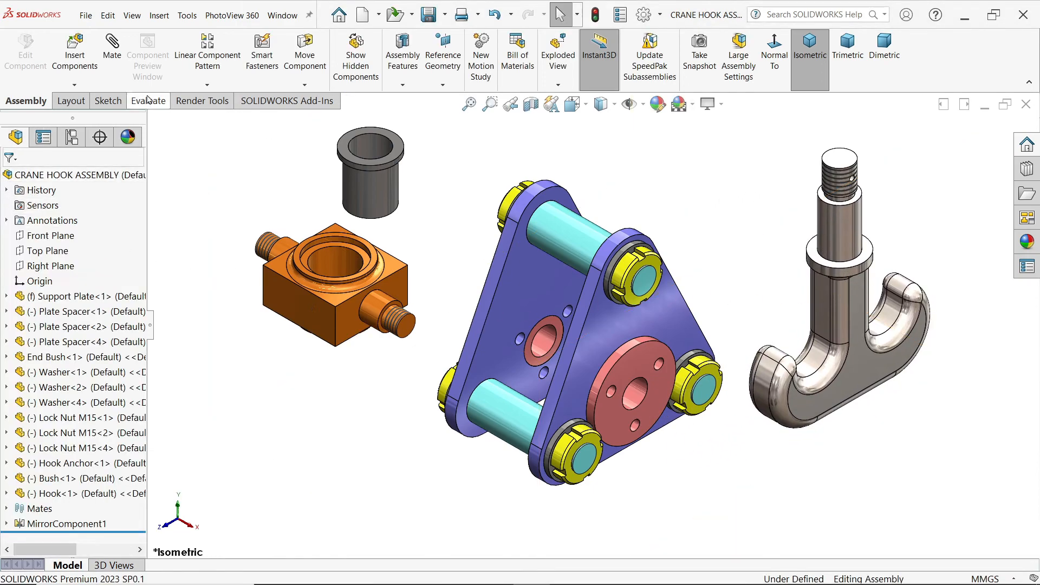
Step: Add a concentric mate between the Bush's outer cylindrical face and the Hook Anchor's central bore
click(112, 54)
scroll(352, 247, down, 3)
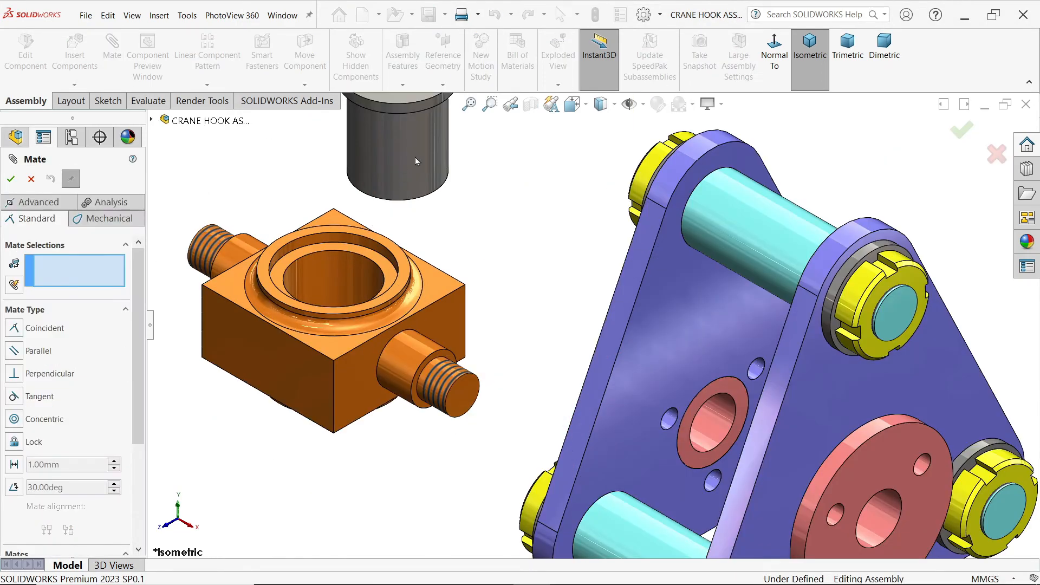
click(400, 192)
click(349, 268)
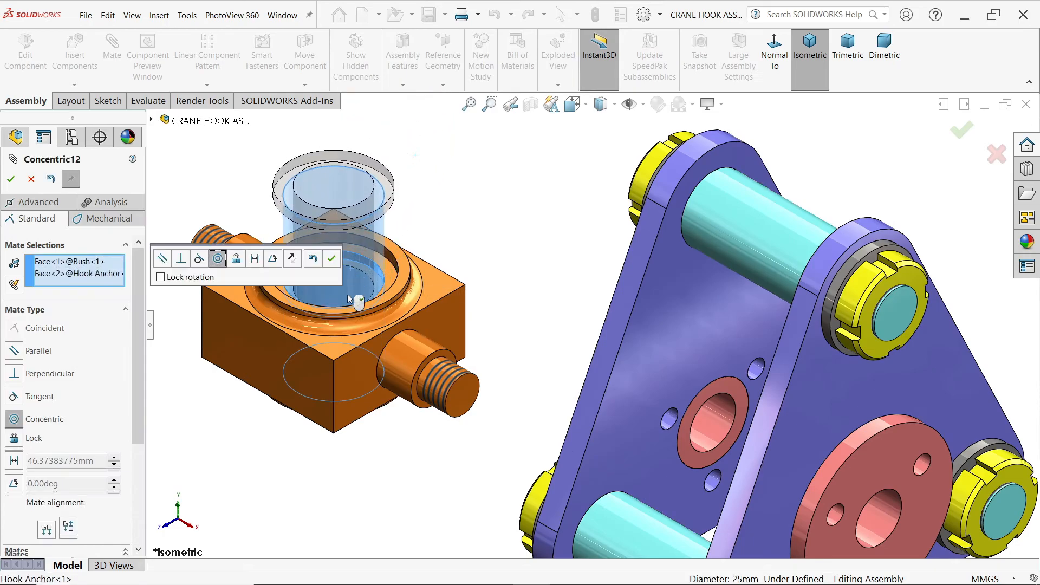
click(332, 260)
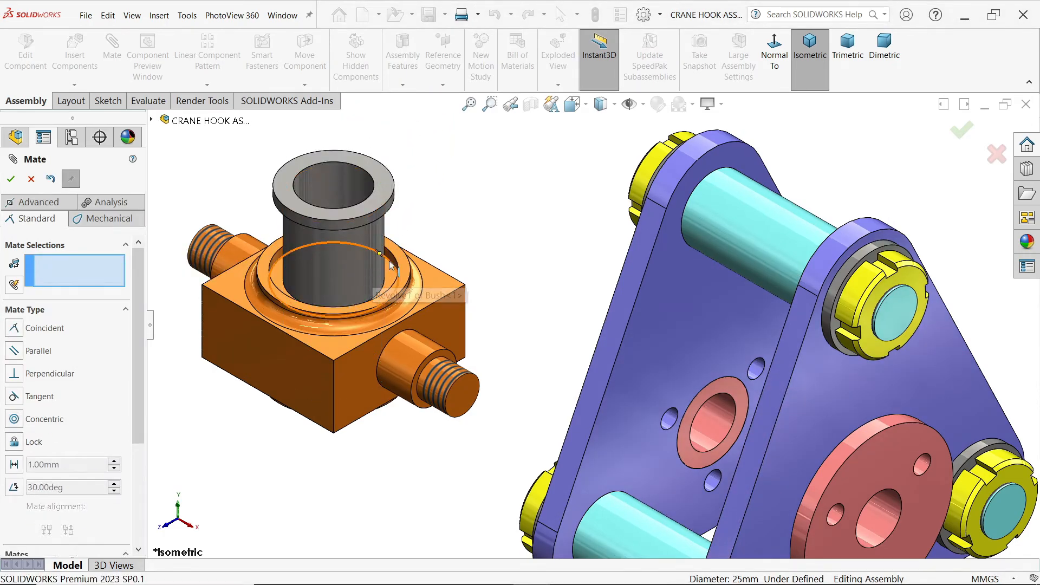
Step: Seat the Bush with a coincident mate between its flange's underside and the recessed face of the Hook Anchor
scroll(333, 261, down, 3)
scroll(443, 169, up, 3)
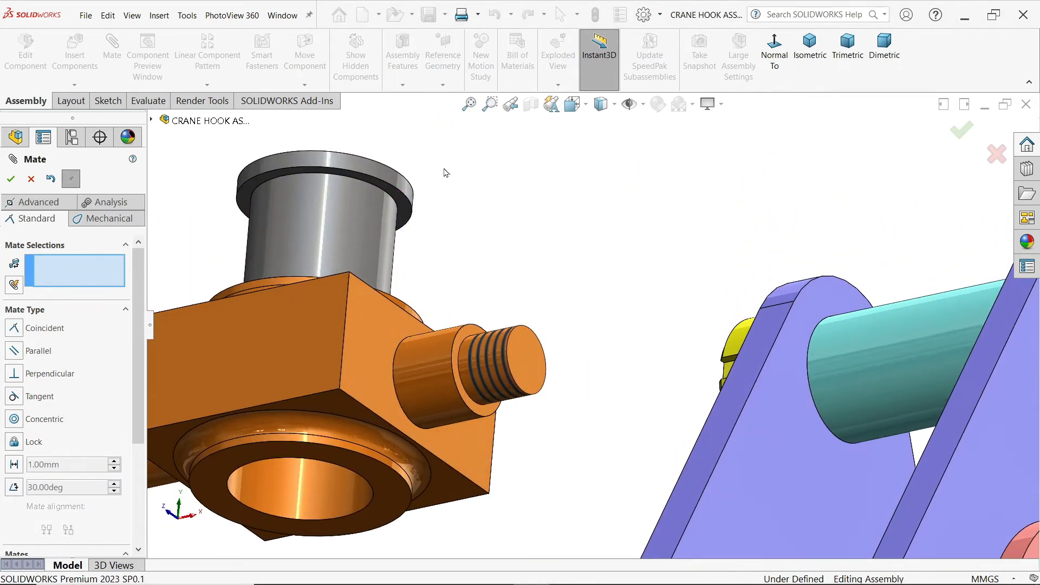
click(405, 217)
middle_drag(404, 217, 471, 368)
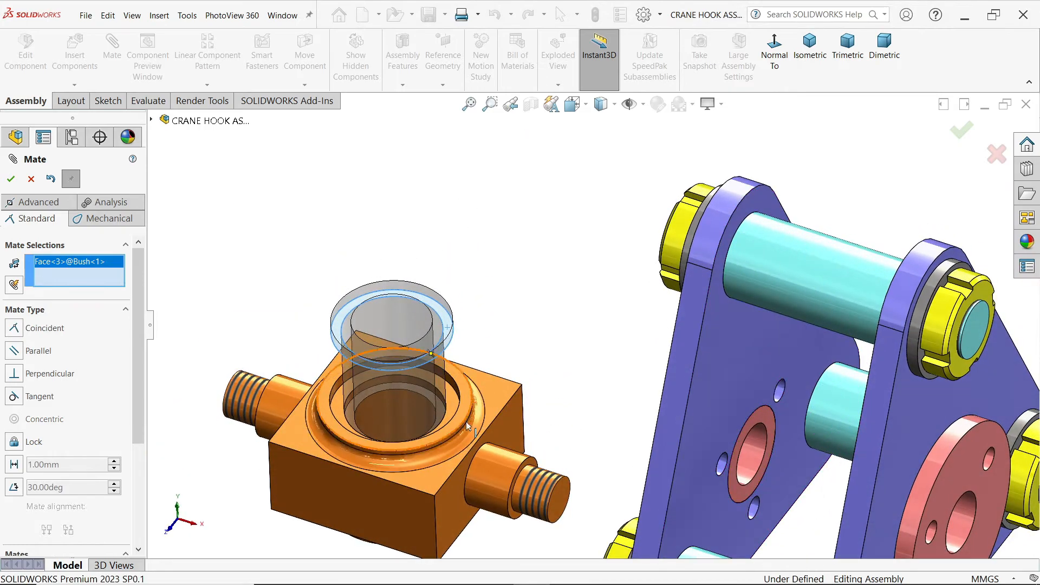
scroll(471, 369, down, 3)
click(472, 361)
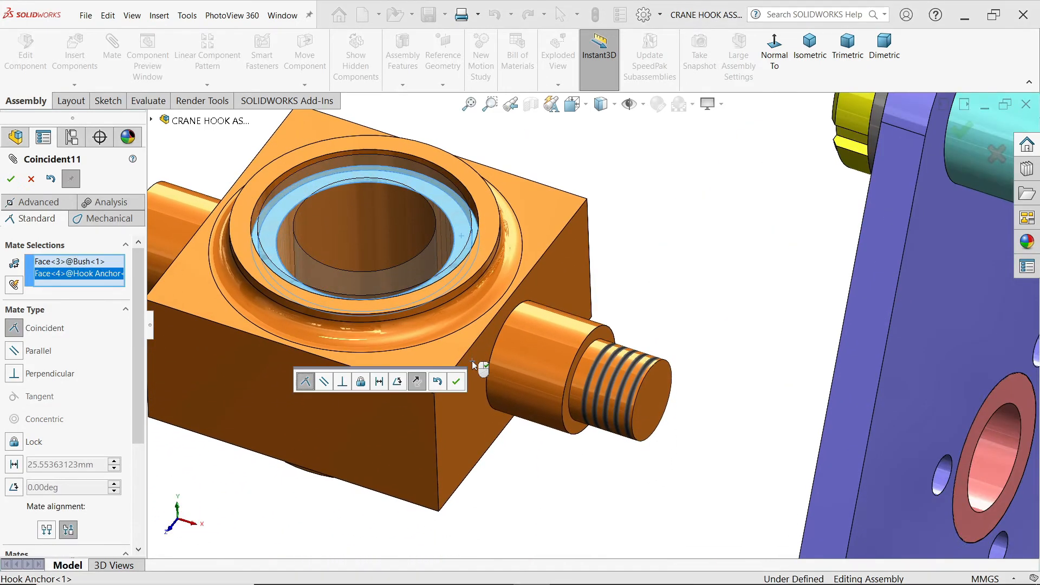
click(450, 375)
scroll(479, 300, up, 5)
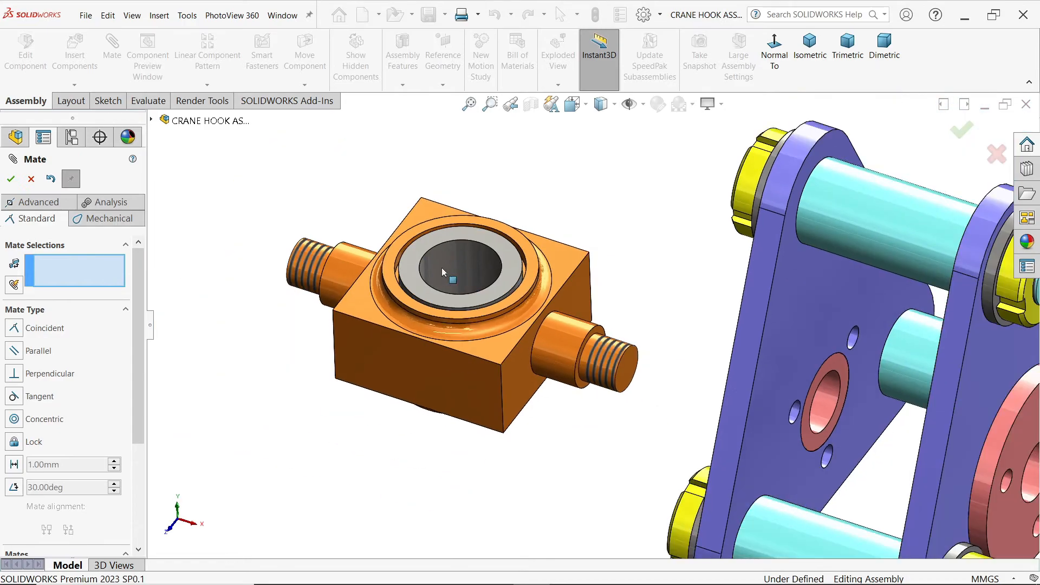
Step: Move the Hook next to the Hook Anchor and mate its smooth shank concentric with the Bush's bore
scroll(586, 353, up, 3)
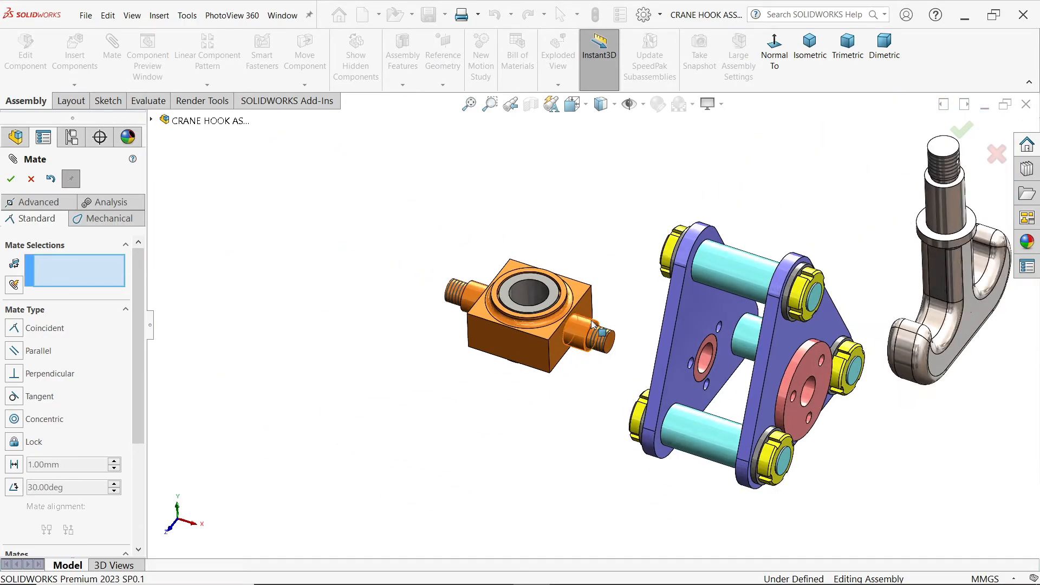
drag(902, 324, 436, 348)
scroll(454, 351, down, 3)
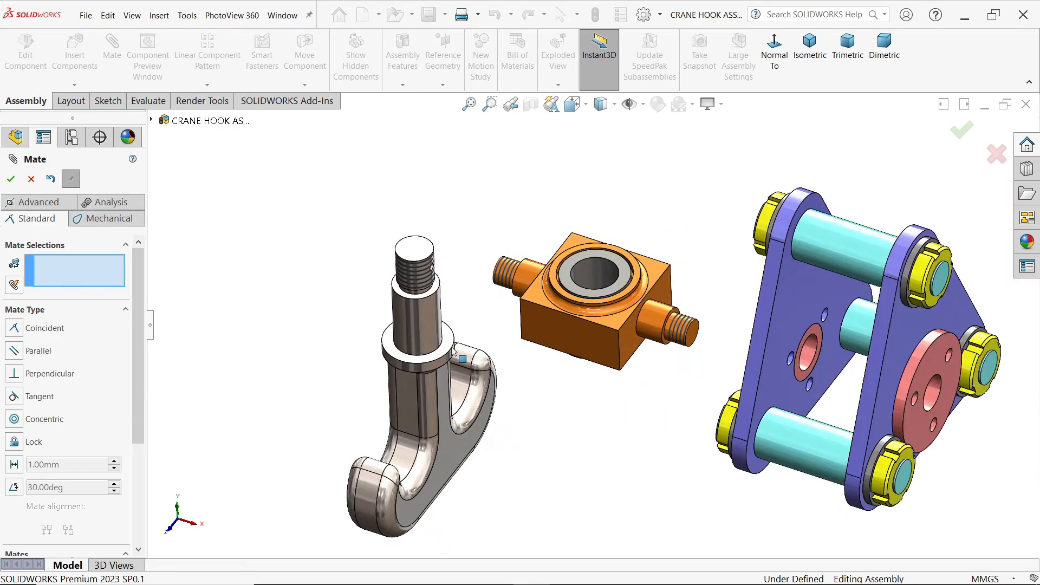
scroll(454, 351, down, 2)
click(420, 318)
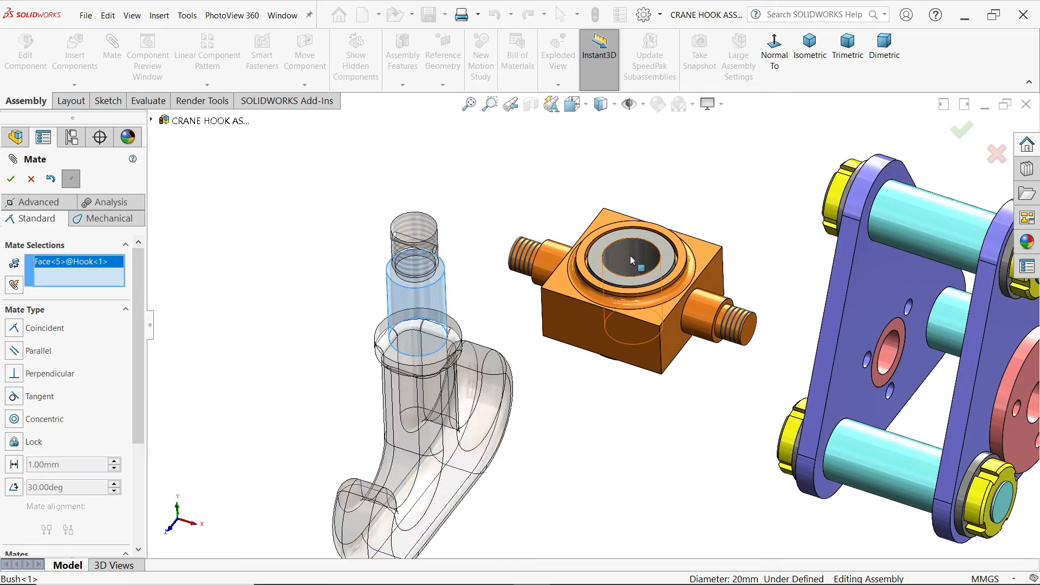
click(632, 261)
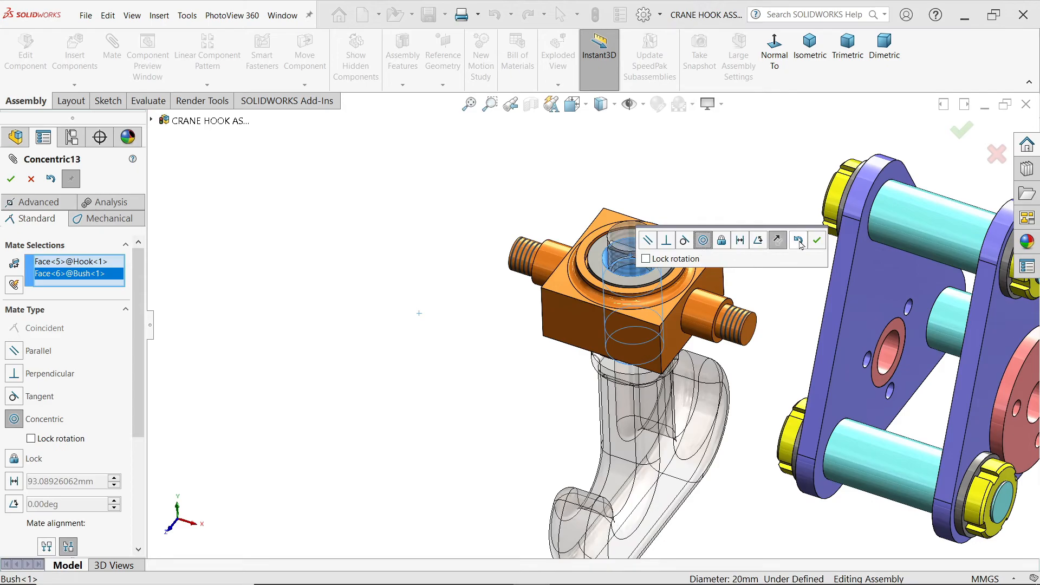
click(818, 241)
Step: Add a coincident mate between the Hook's collar face and the Hook Anchor's bottom ring face
scroll(687, 311, up, 3)
scroll(588, 328, down, 4)
middle_drag(587, 327, 657, 295)
scroll(684, 373, down, 5)
click(689, 428)
click(656, 291)
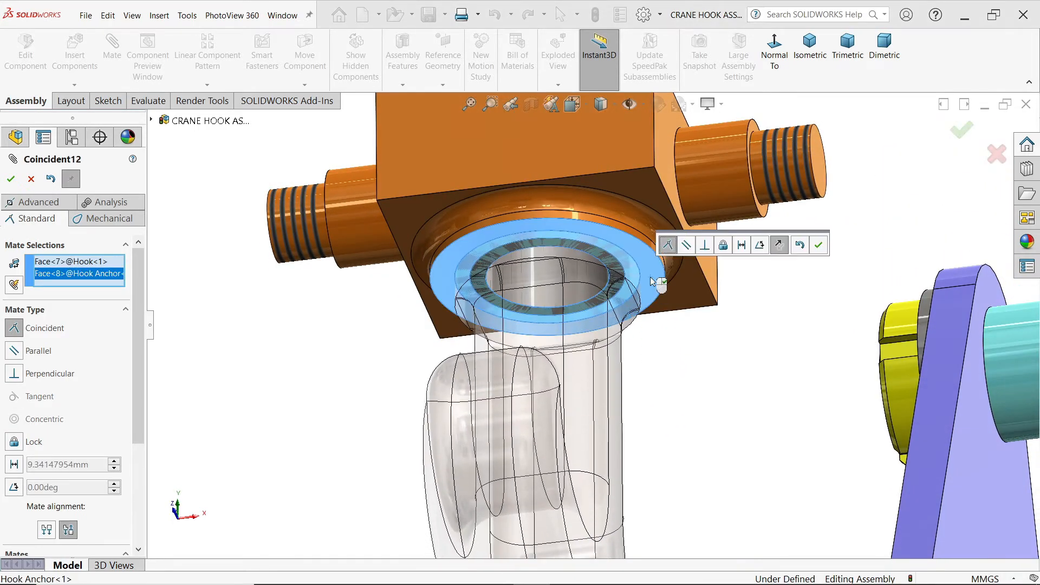
click(818, 246)
Step: Add a concentric mate between the Hook Anchor's side pin and the End Bush's central hole
scroll(780, 238, up, 6)
middle_drag(770, 230, 742, 372)
scroll(699, 379, down, 3)
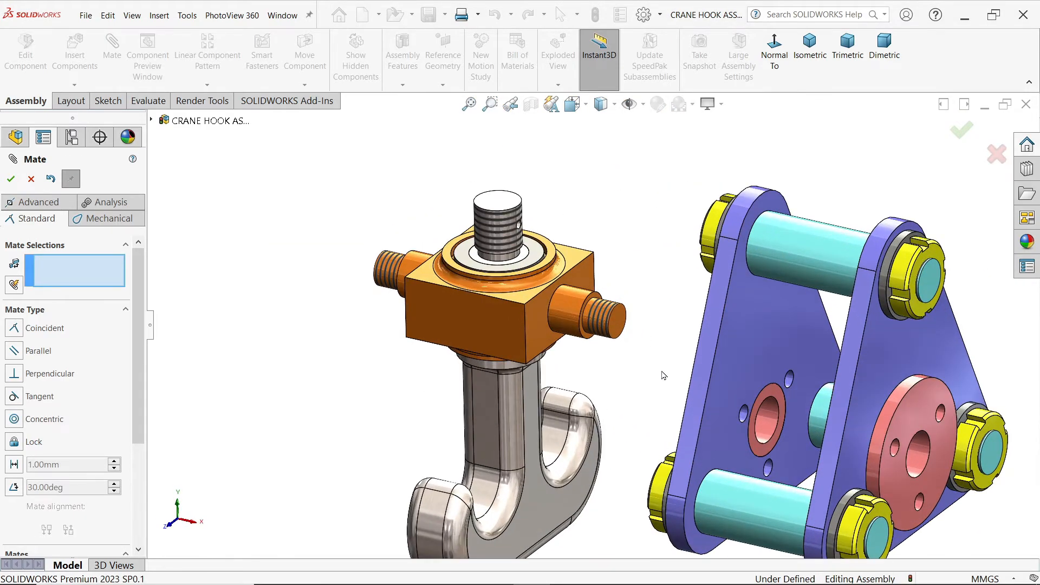
click(568, 311)
click(919, 463)
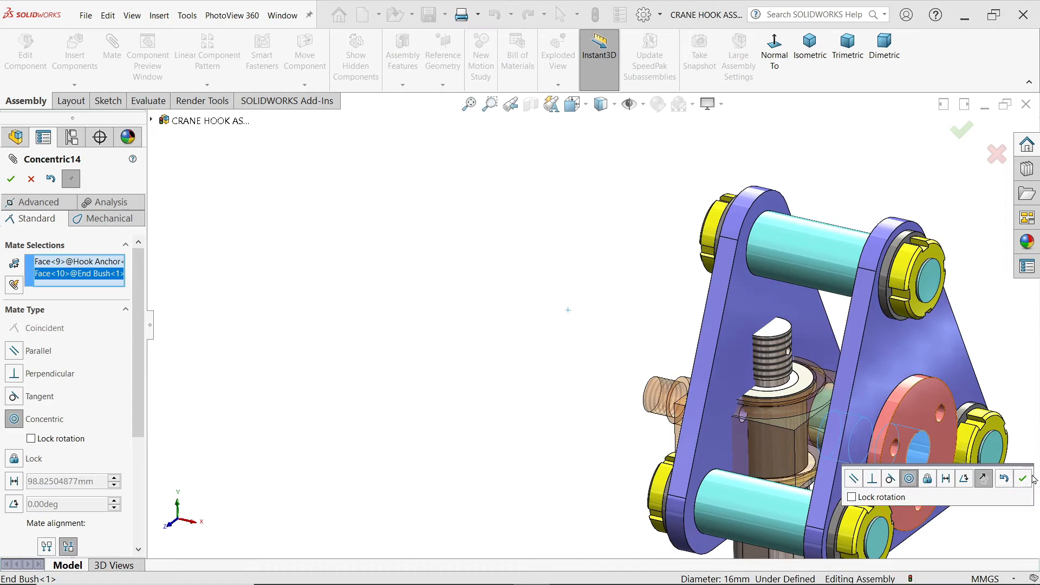
click(1023, 480)
scroll(864, 327, up, 3)
scroll(772, 404, down, 2)
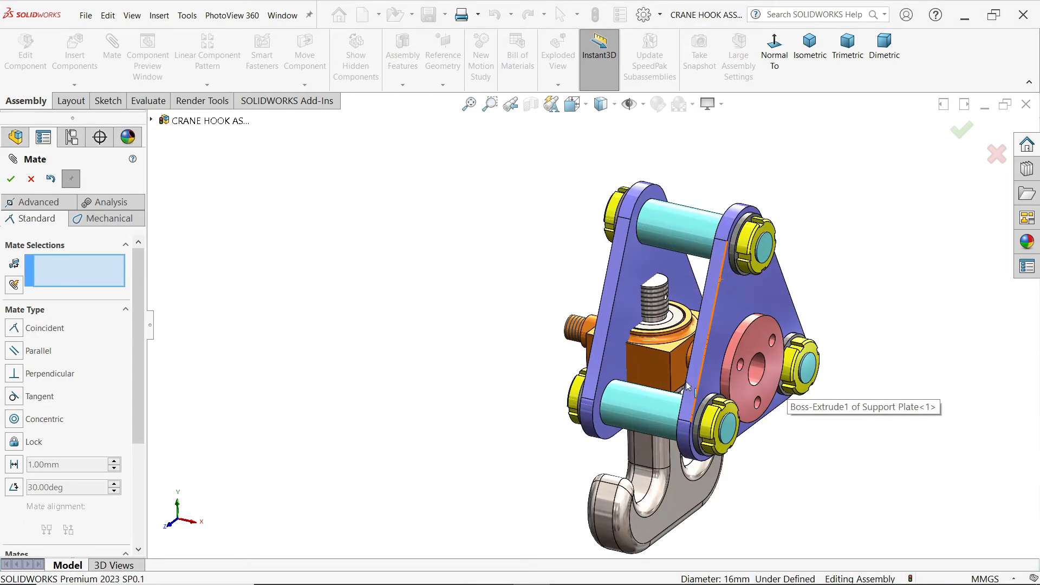
Step: Centre the Hook Anchor between the two Support Plates with a centered width mate, using its opposite side faces as tab selections
mouse_move(854, 324)
middle_down()
mouse_move(880, 319)
mouse_move(873, 327)
middle_up()
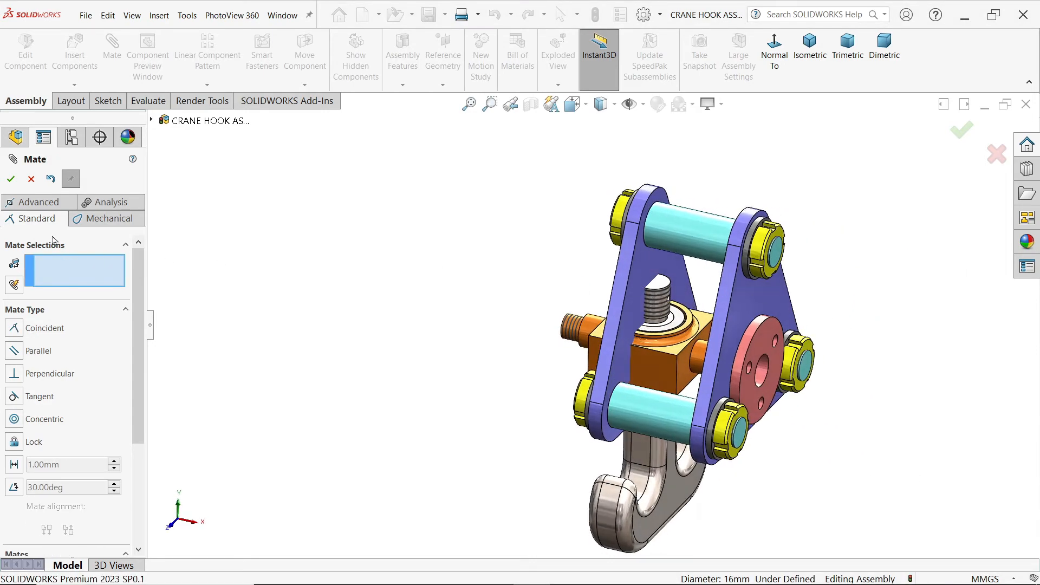
click(38, 202)
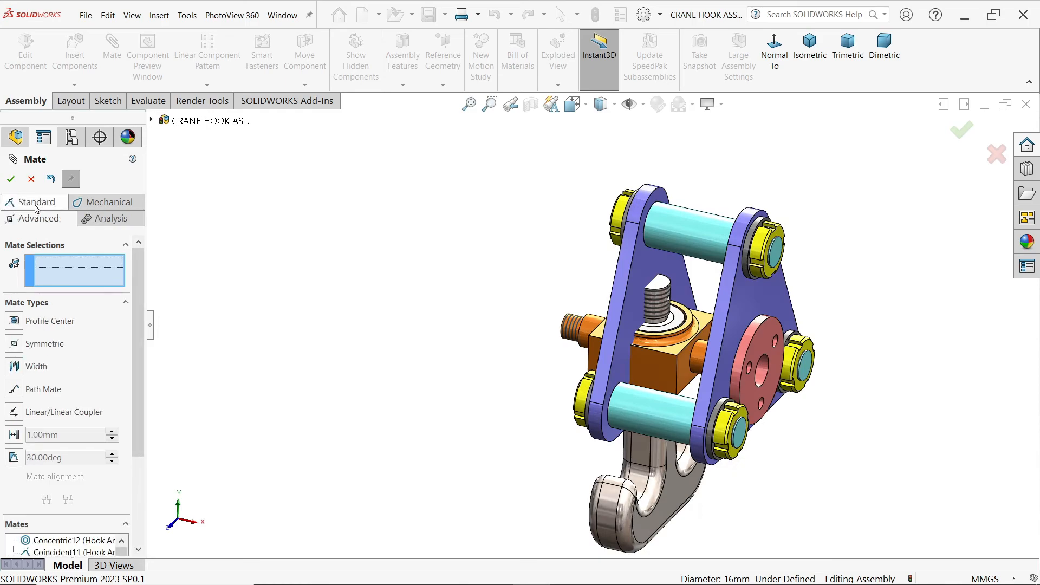
click(36, 366)
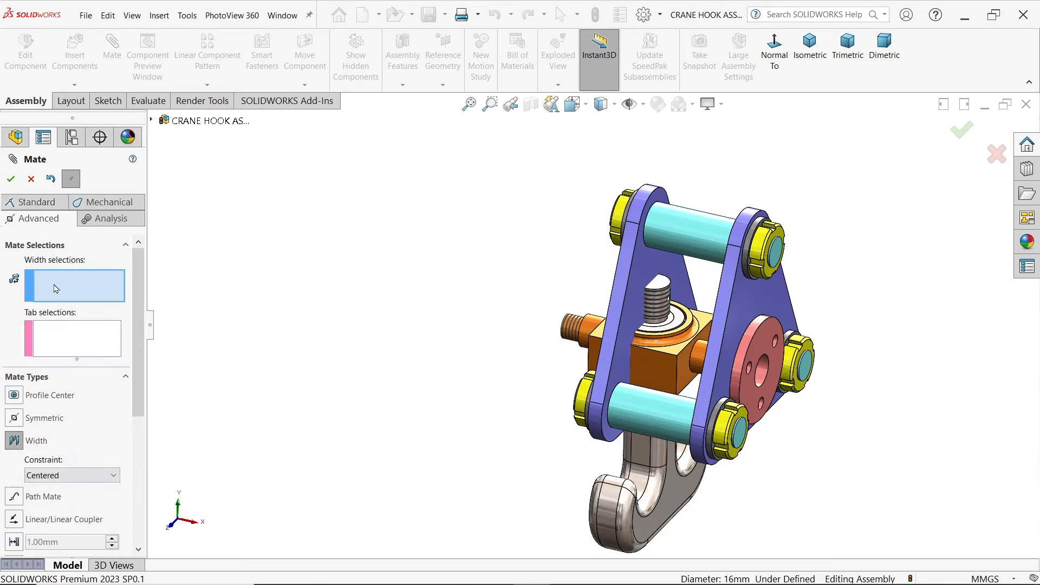
scroll(624, 354, down, 3)
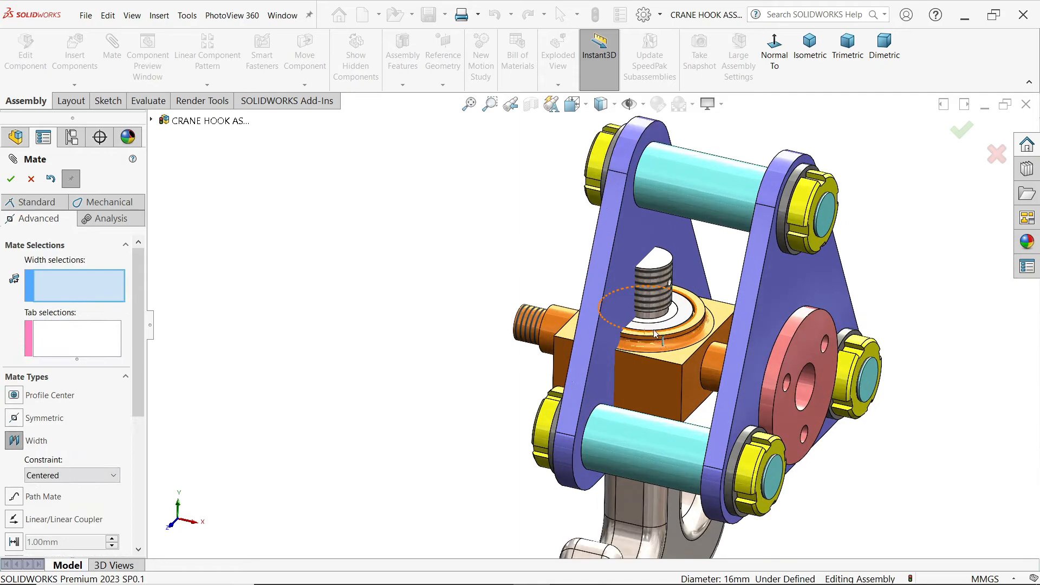
click(637, 232)
middle_drag(714, 262, 867, 277)
click(867, 277)
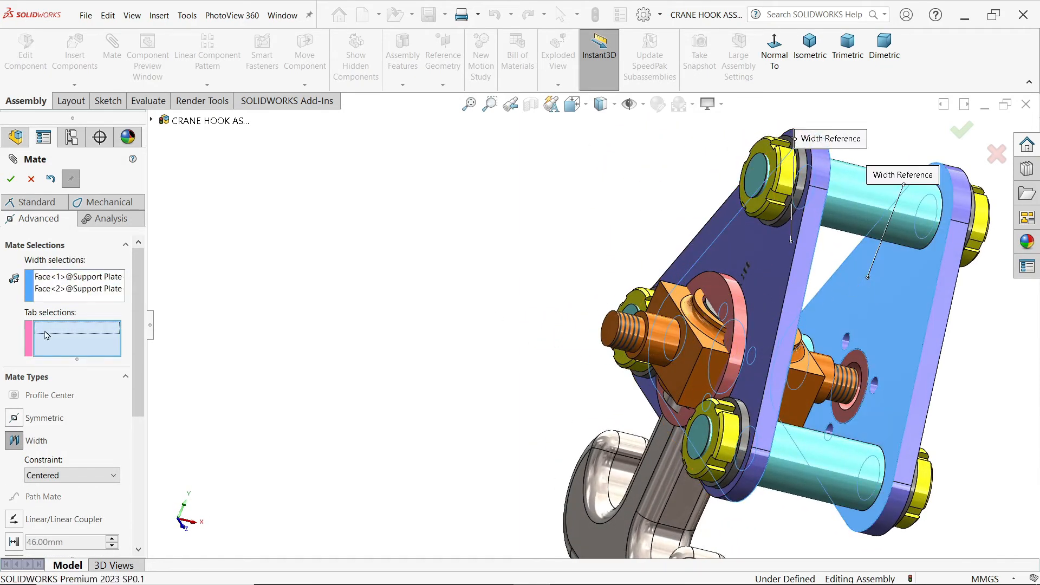
click(679, 372)
middle_drag(594, 406, 492, 379)
click(713, 387)
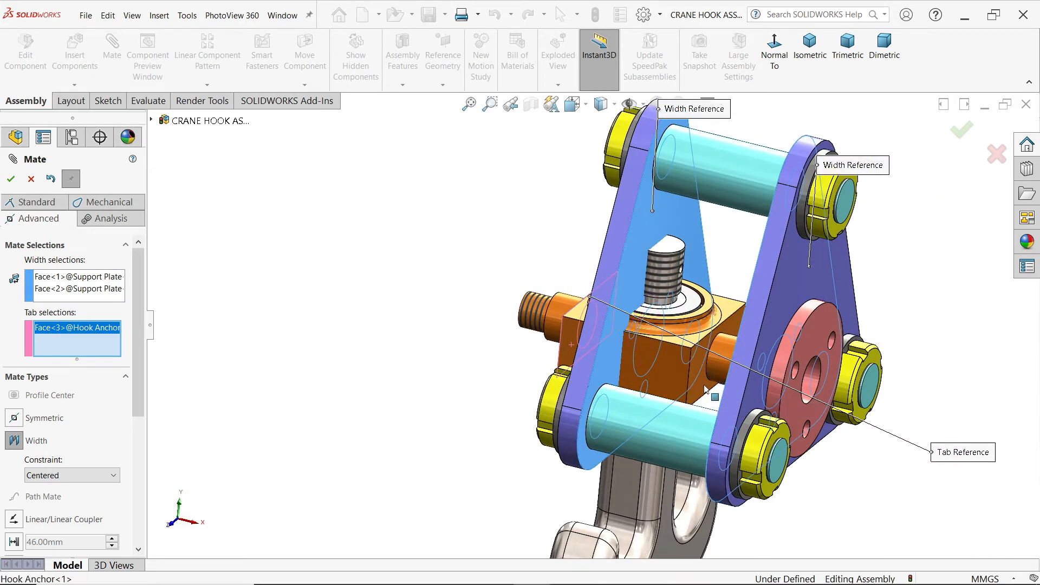
middle_drag(915, 310, 748, 331)
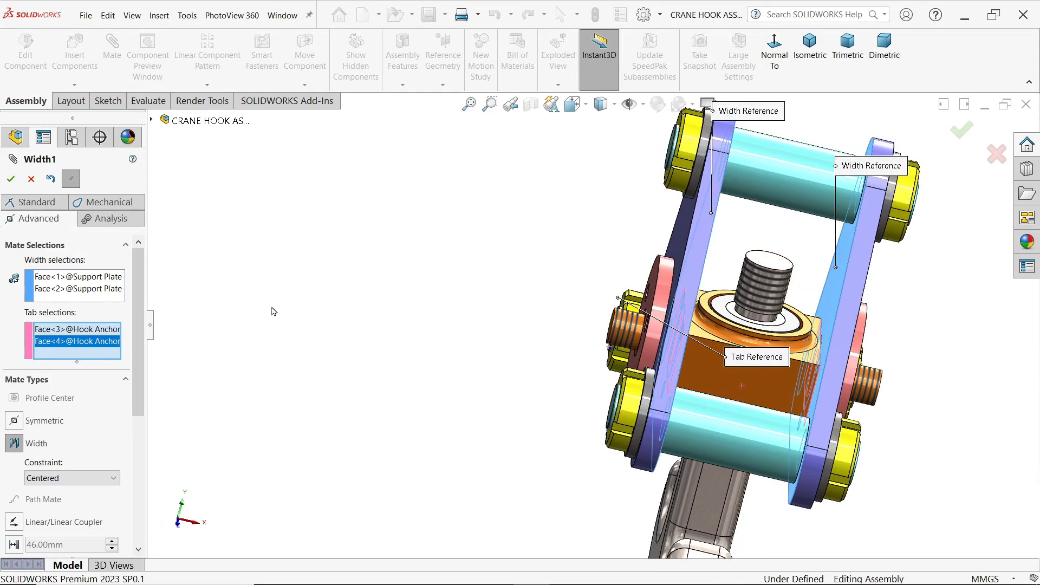
click(11, 179)
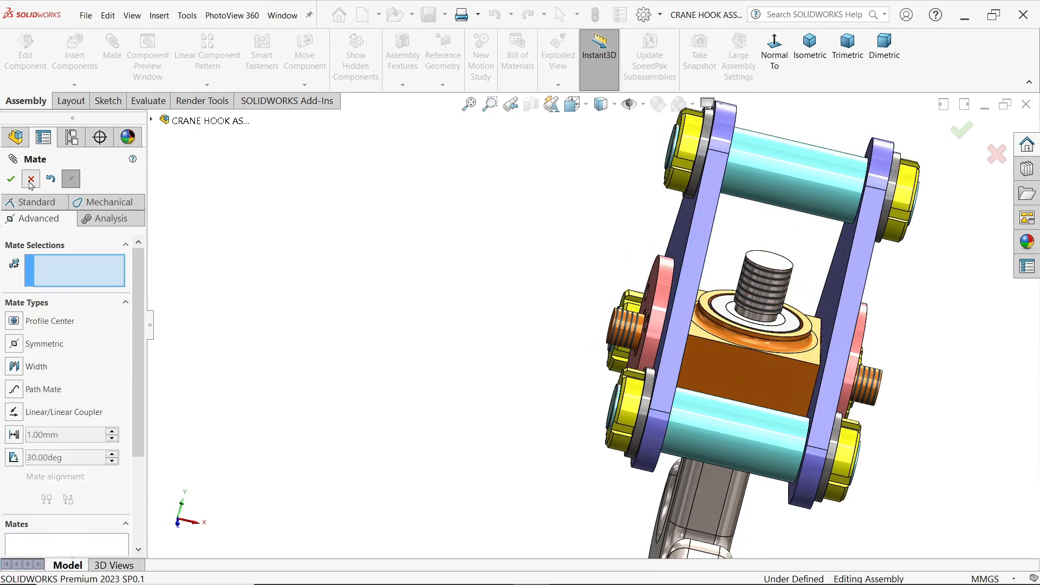
click(31, 180)
Step: Swing the Hook and Hook Anchor about the side pins to check how they move inside the frame
scroll(379, 255, up, 3)
middle_drag(535, 347, 514, 359)
scroll(646, 362, down, 3)
middle_drag(646, 362, 665, 340)
click(665, 340)
drag(670, 387, 658, 336)
mouse_move(656, 435)
mouse_down()
mouse_move(620, 428)
mouse_move(669, 442)
mouse_move(648, 436)
mouse_move(658, 420)
mouse_move(635, 423)
mouse_move(644, 433)
mouse_move(630, 424)
mouse_move(643, 431)
mouse_up()
middle_drag(828, 388, 731, 341)
mouse_move(704, 500)
mouse_down()
mouse_move(739, 492)
mouse_move(707, 493)
mouse_up()
key(Escape)
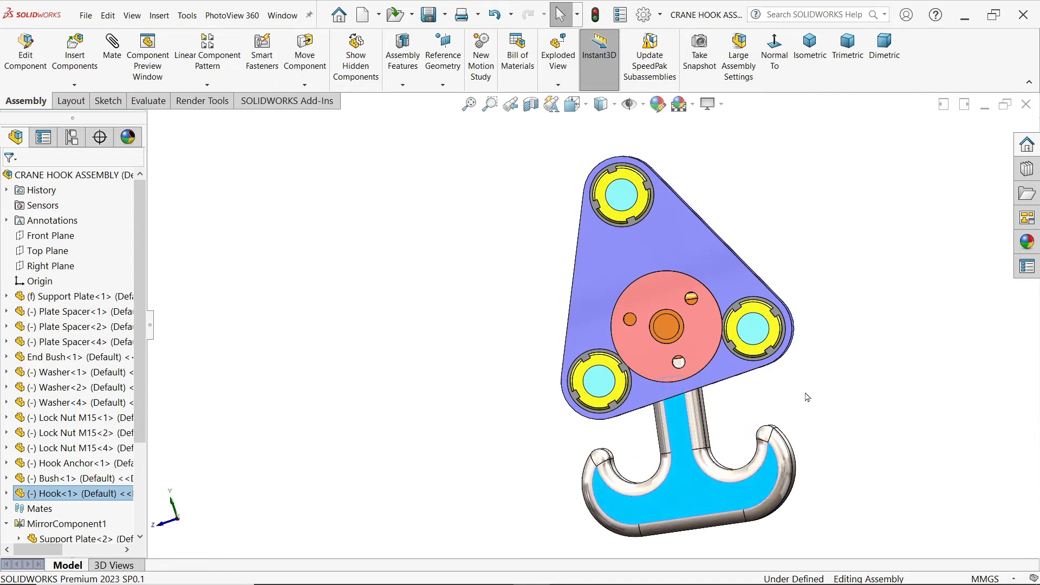
drag(666, 326, 611, 321)
key(Escape)
middle_drag(596, 464, 741, 467)
drag(674, 339, 663, 416)
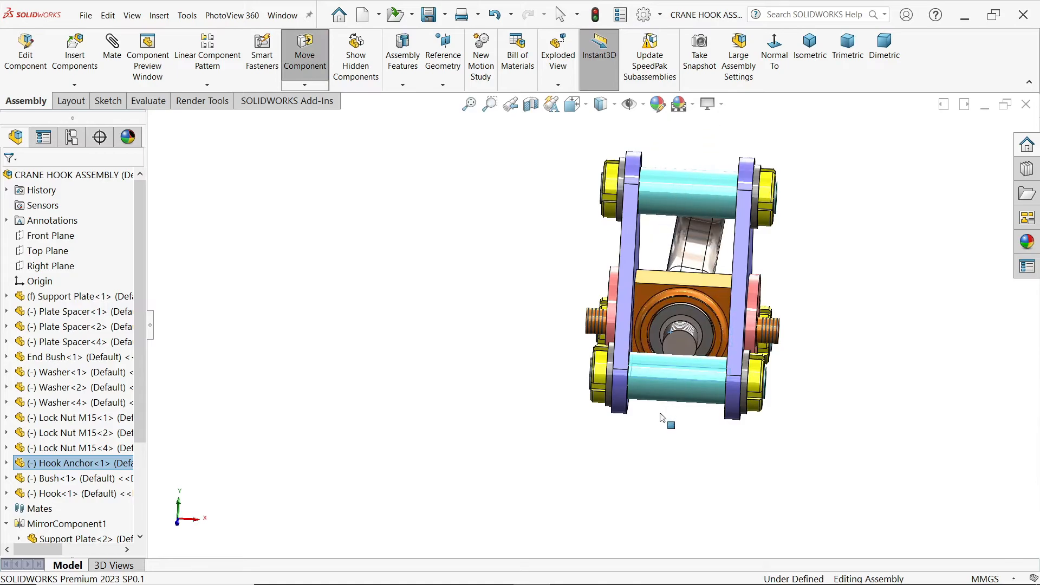
key(Escape)
middle_drag(659, 462, 652, 293)
drag(652, 293, 710, 273)
click(807, 274)
middle_drag(807, 274, 889, 371)
Step: Insert the Lock Nut M12 part, rotate it 90 degrees about Y and place it beside the End Bush
scroll(673, 305, down, 2)
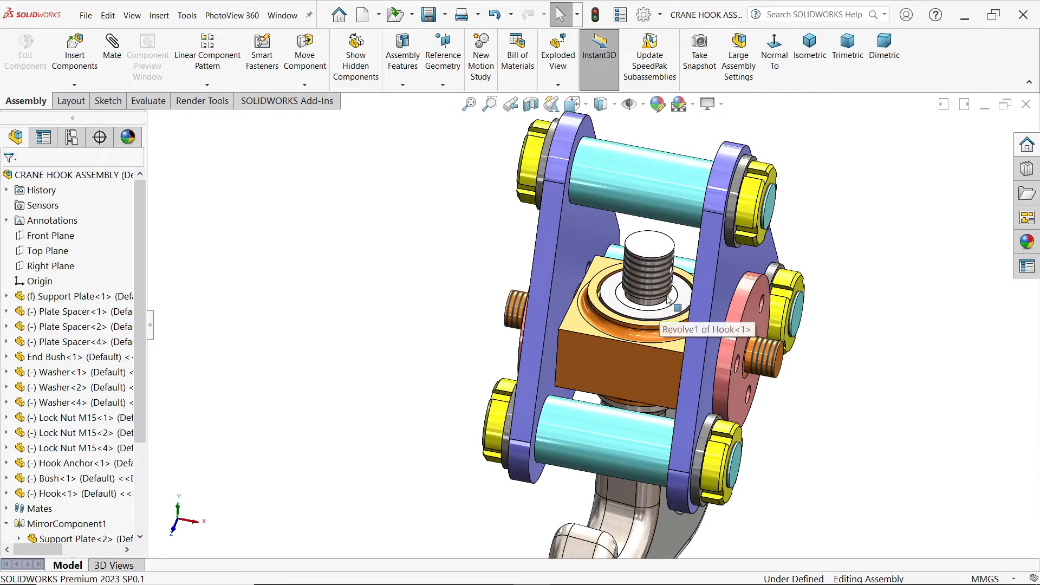
middle_drag(694, 357, 665, 340)
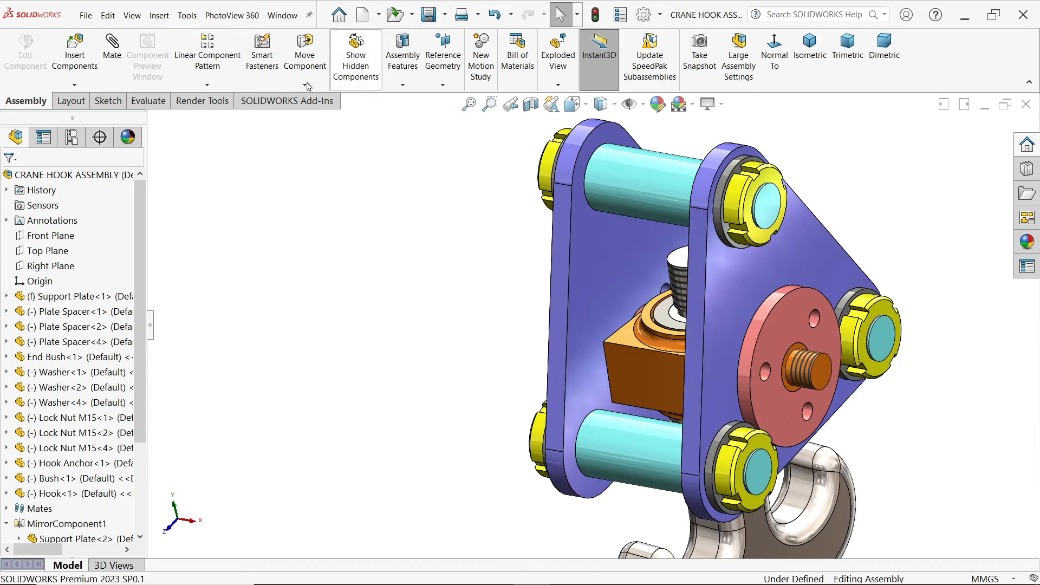
click(75, 51)
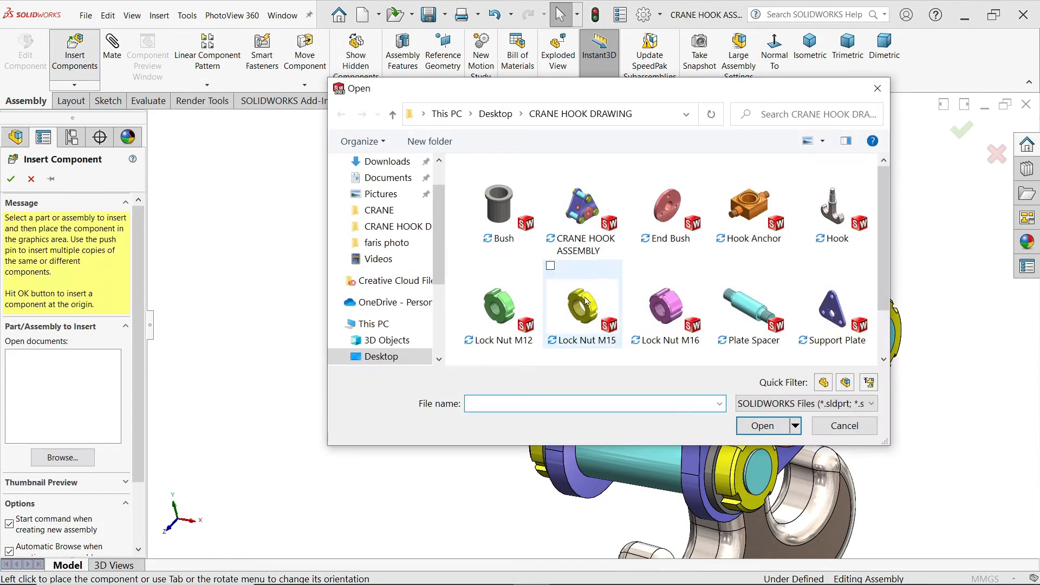
click(503, 312)
click(790, 426)
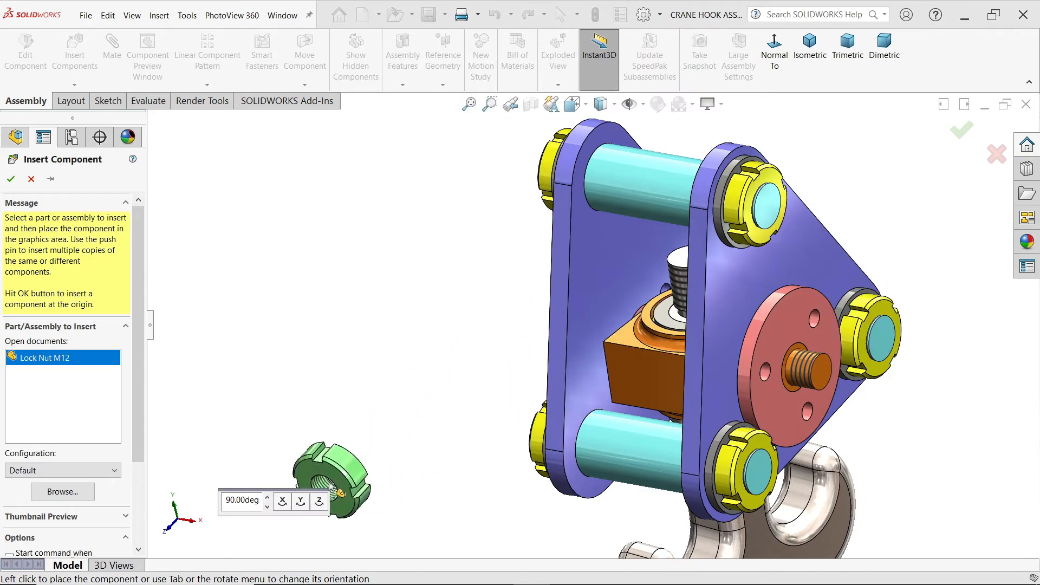
click(299, 503)
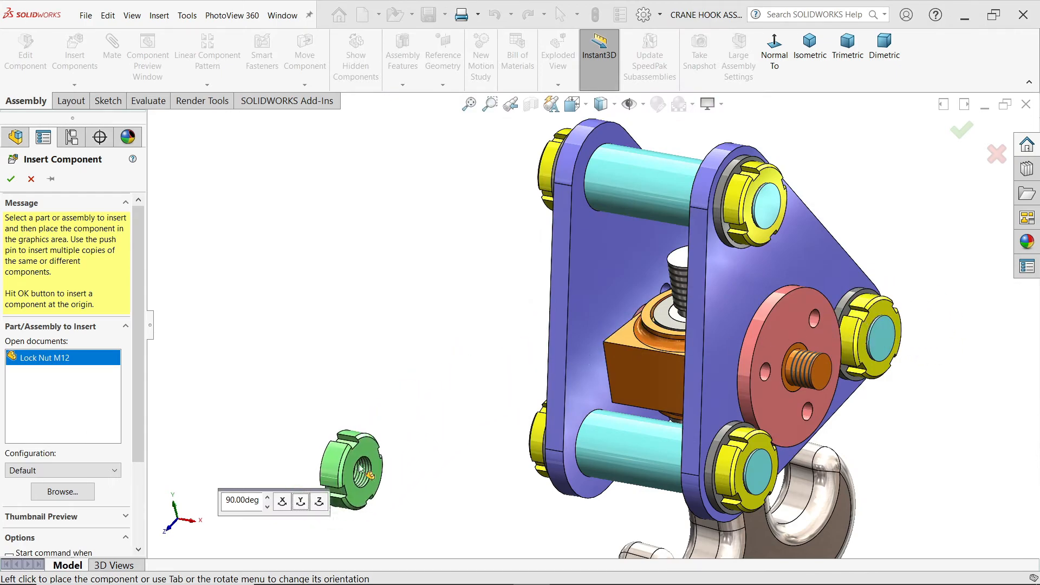
click(915, 266)
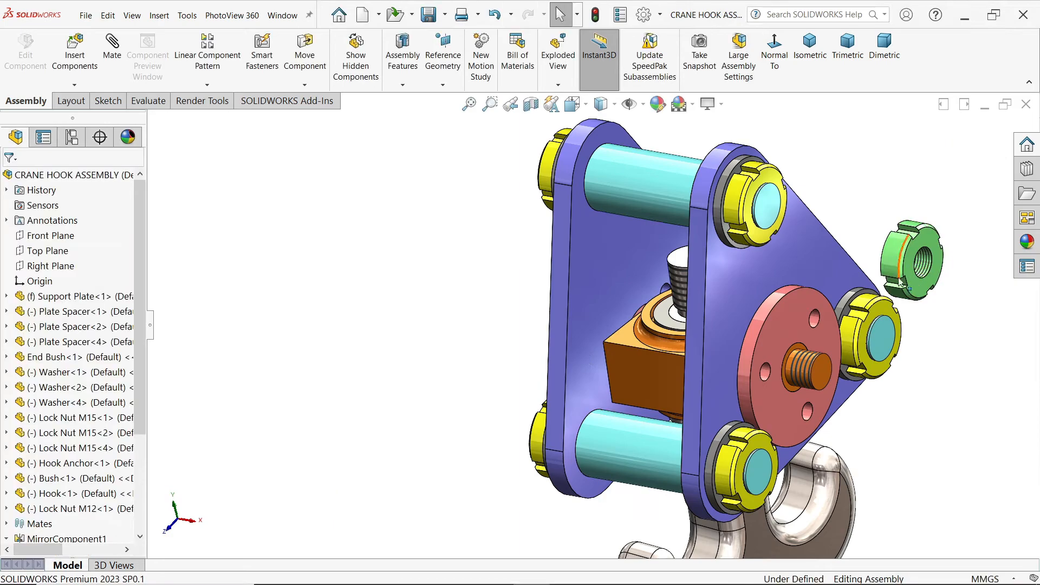
Step: Add a concentric mate between the Hook Anchor's threaded side pin and the Lock Nut M12's bore
scroll(893, 293, down, 3)
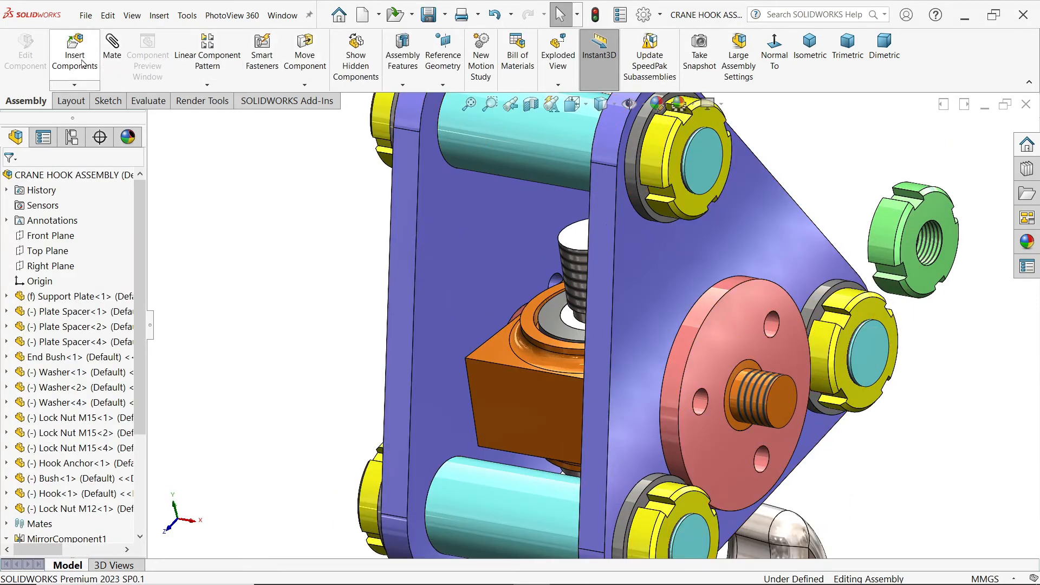
click(772, 395)
click(929, 246)
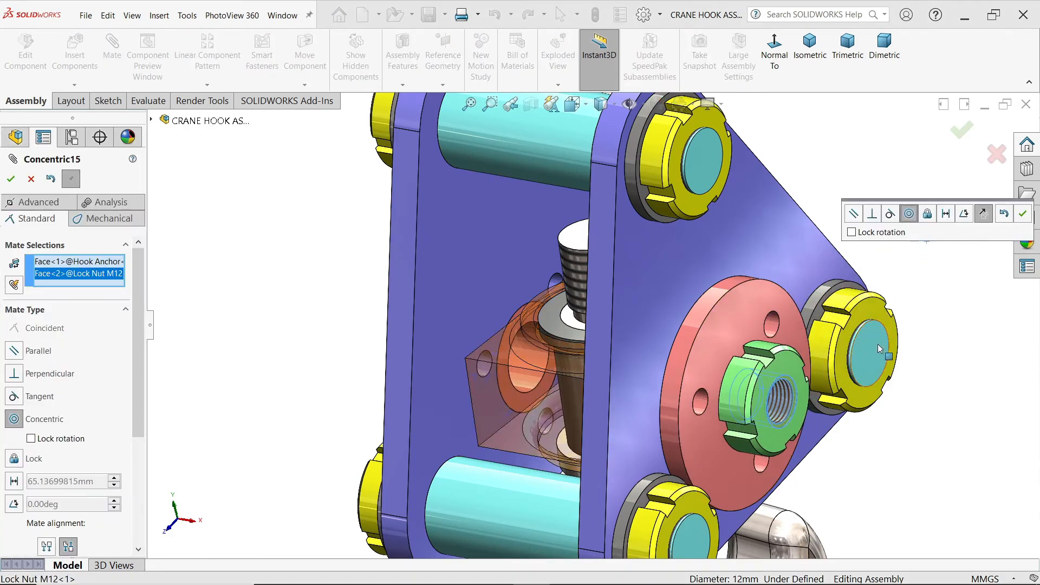
click(1023, 214)
Step: Slide the Lock Nut M12 outward and mate its inner face coincident with the End Bush's outer face
scroll(759, 401, down, 5)
drag(757, 405, 803, 417)
middle_drag(826, 416, 927, 404)
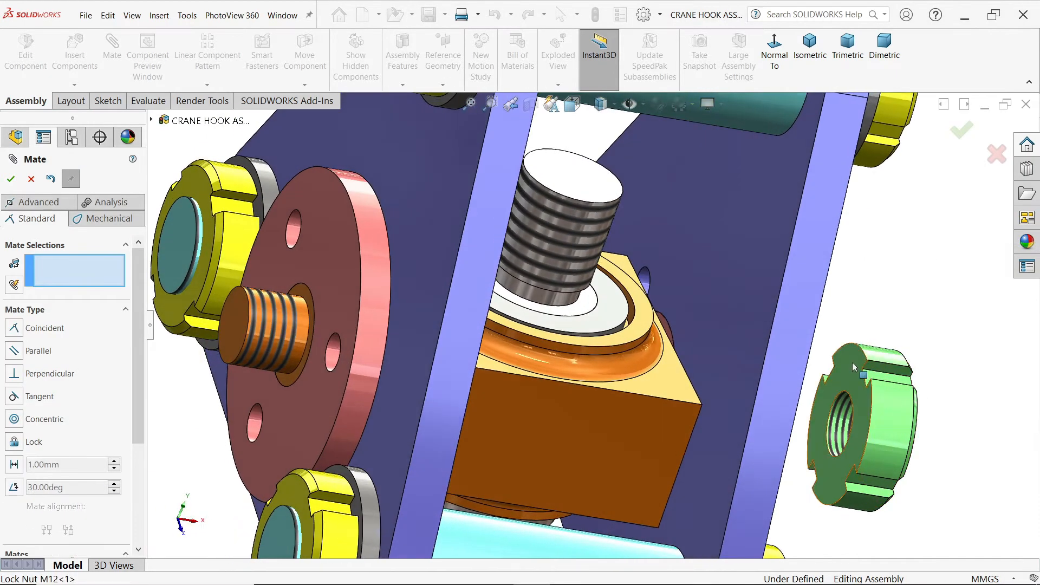
click(854, 367)
middle_drag(853, 369, 755, 371)
click(682, 329)
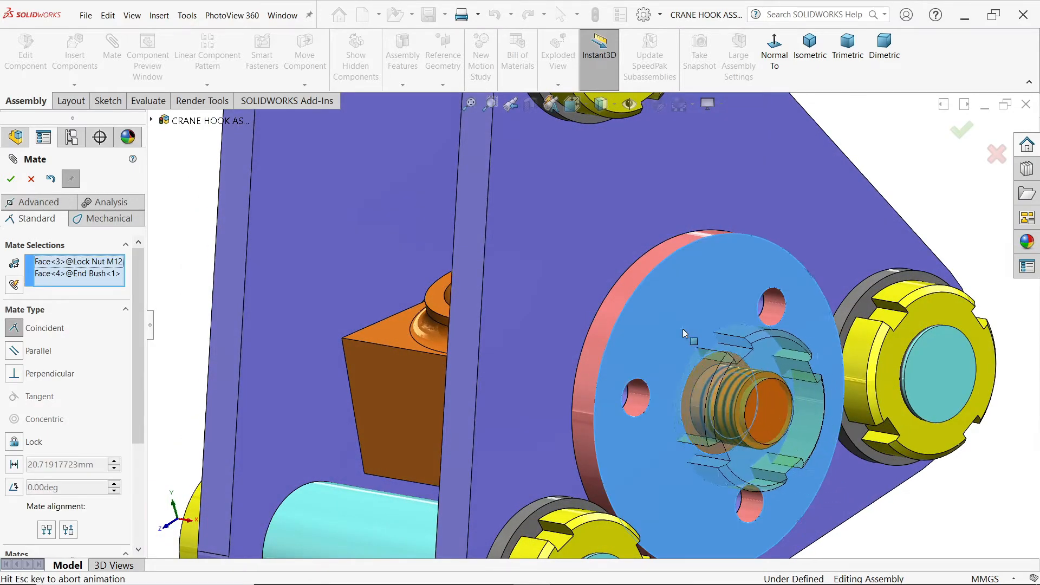
click(852, 352)
Step: Turn the Lock Nut M12 slightly about the Hook Anchor's pin and finish mating
middle_drag(817, 376, 705, 377)
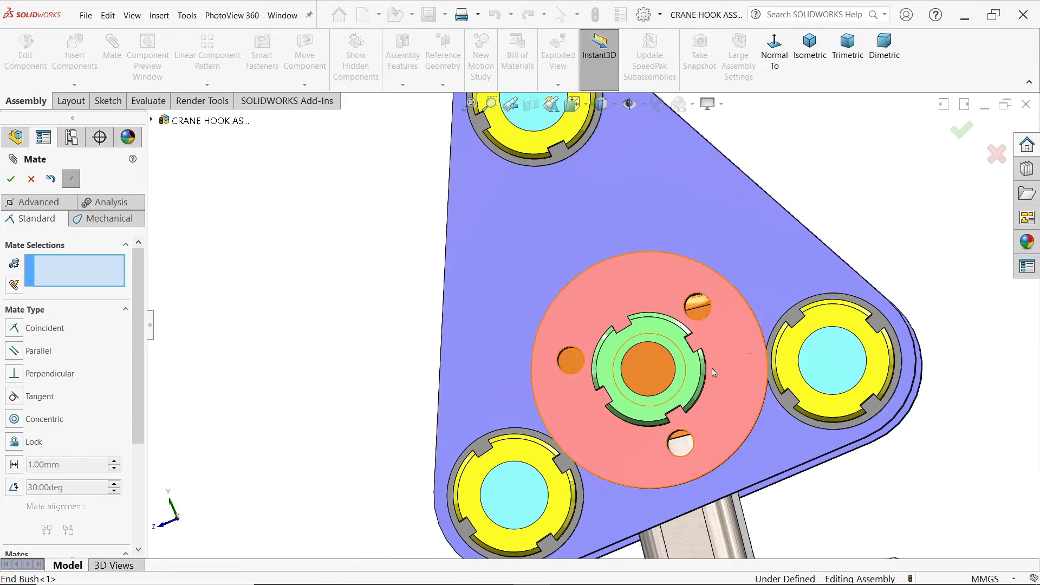
scroll(704, 377, down, 3)
drag(687, 380, 684, 391)
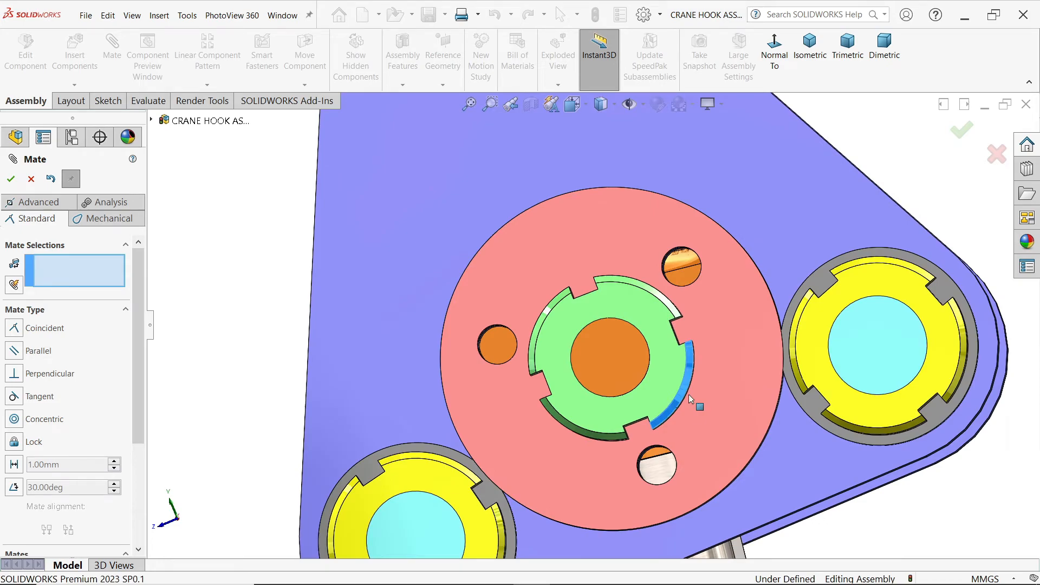
scroll(693, 398, up, 5)
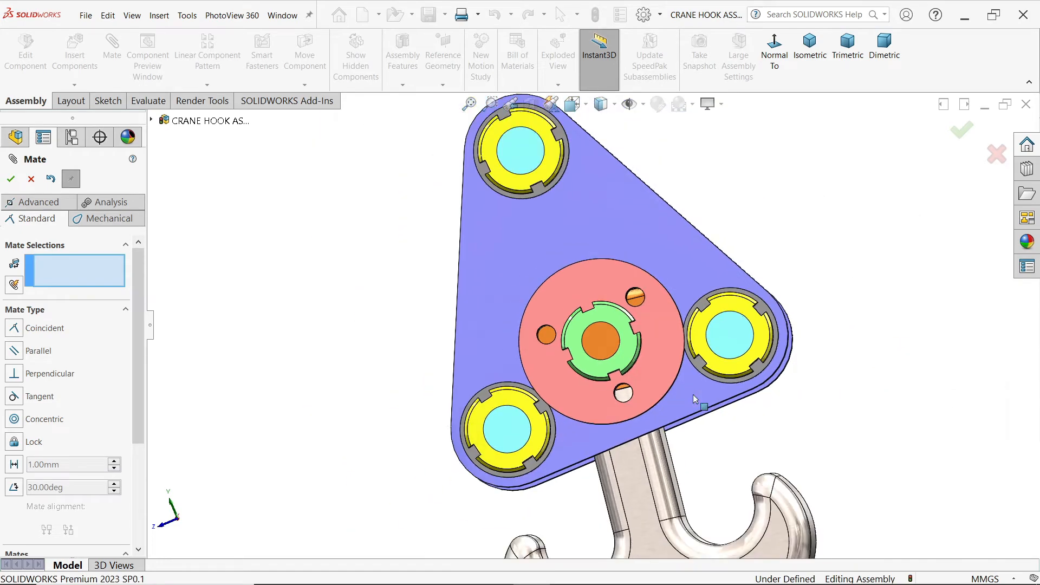
middle_drag(795, 219, 847, 250)
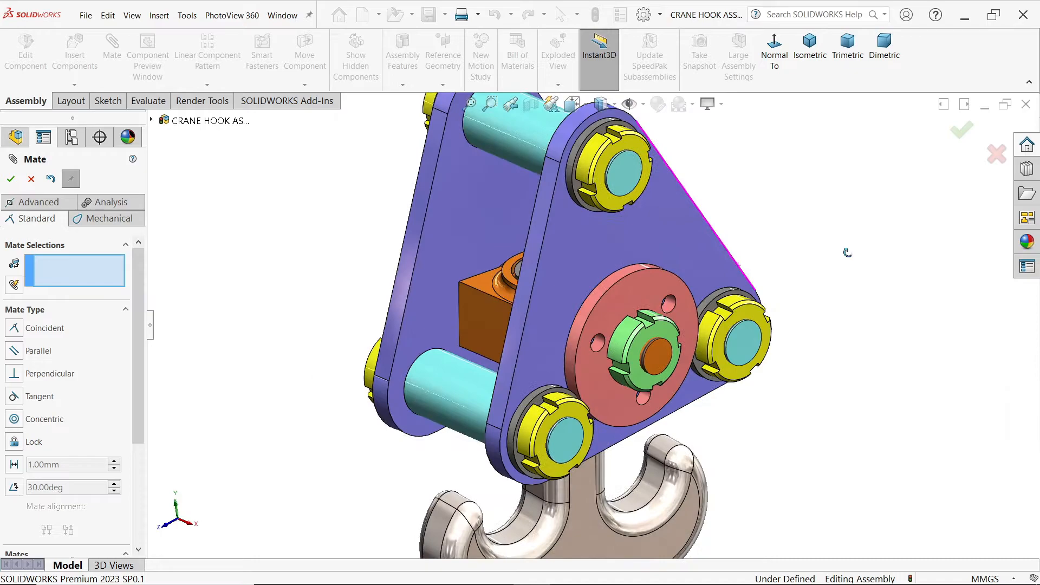
click(30, 178)
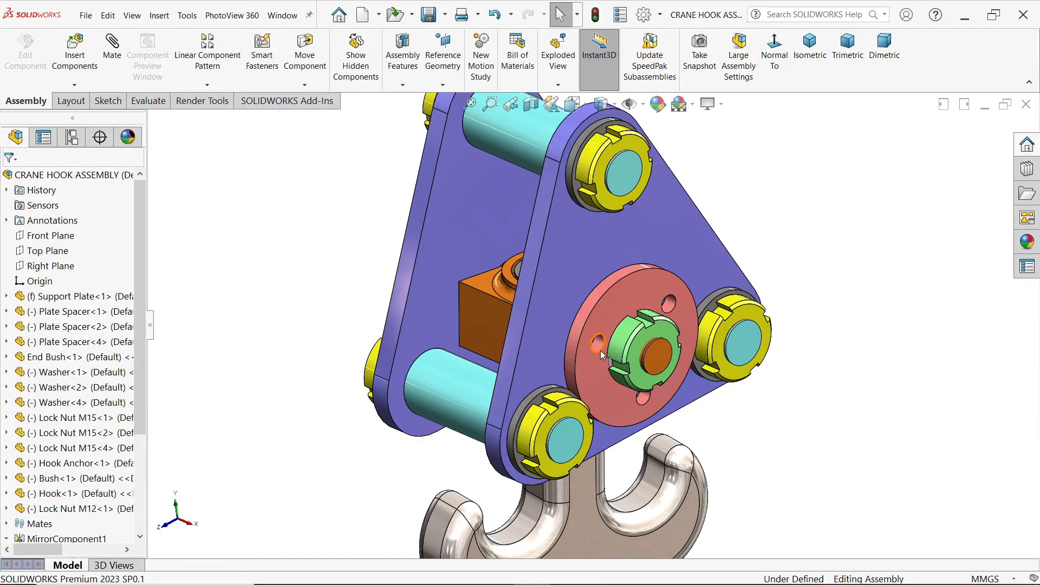
Step: Browse the Design Library's Toolbox to the ISO Hex Bolts and Screws category
scroll(637, 382, down, 3)
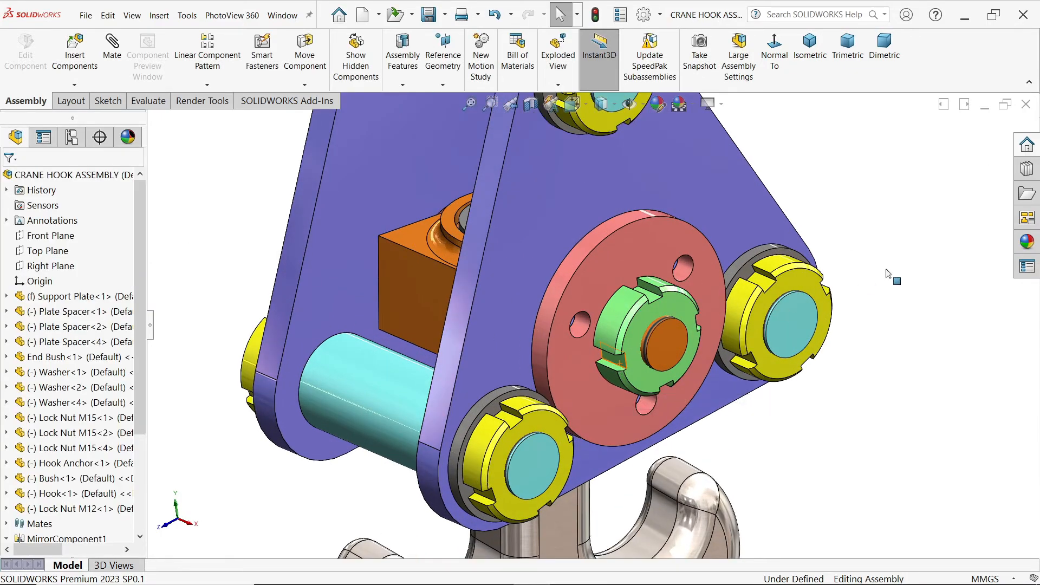
click(1027, 169)
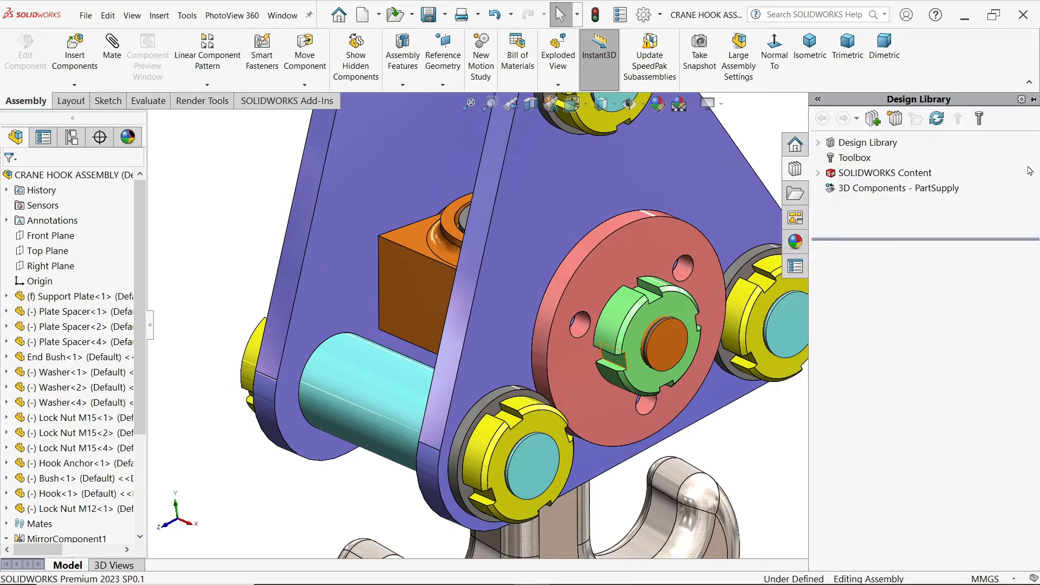
click(854, 158)
click(914, 378)
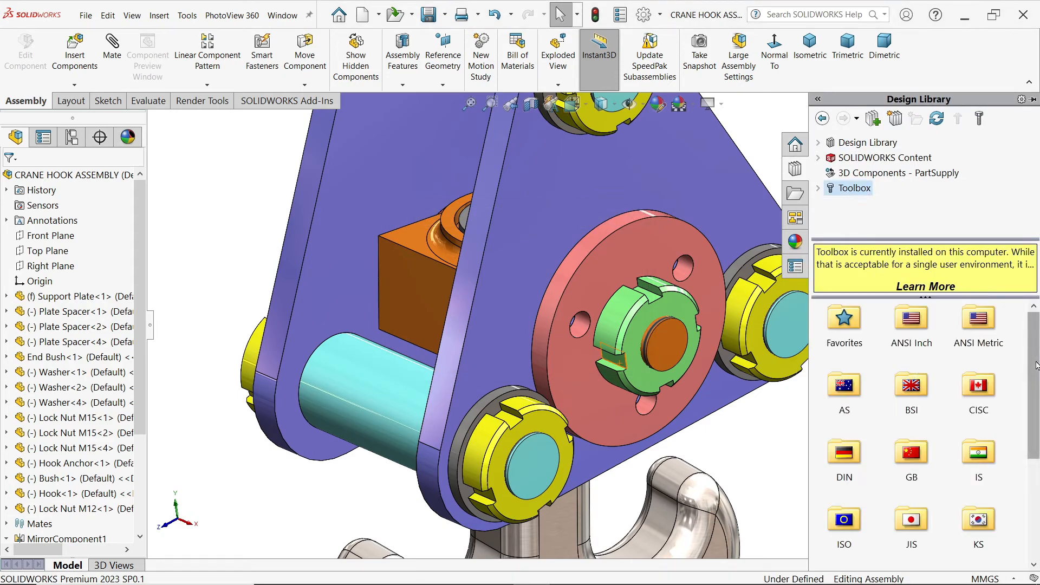
drag(1036, 362, 1035, 416)
double_click(845, 428)
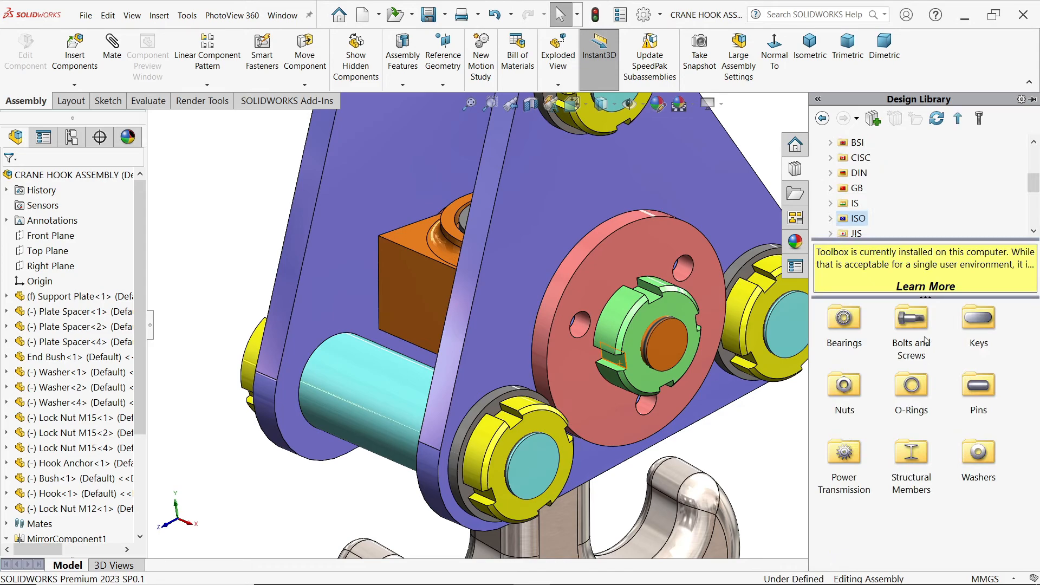
double_click(925, 341)
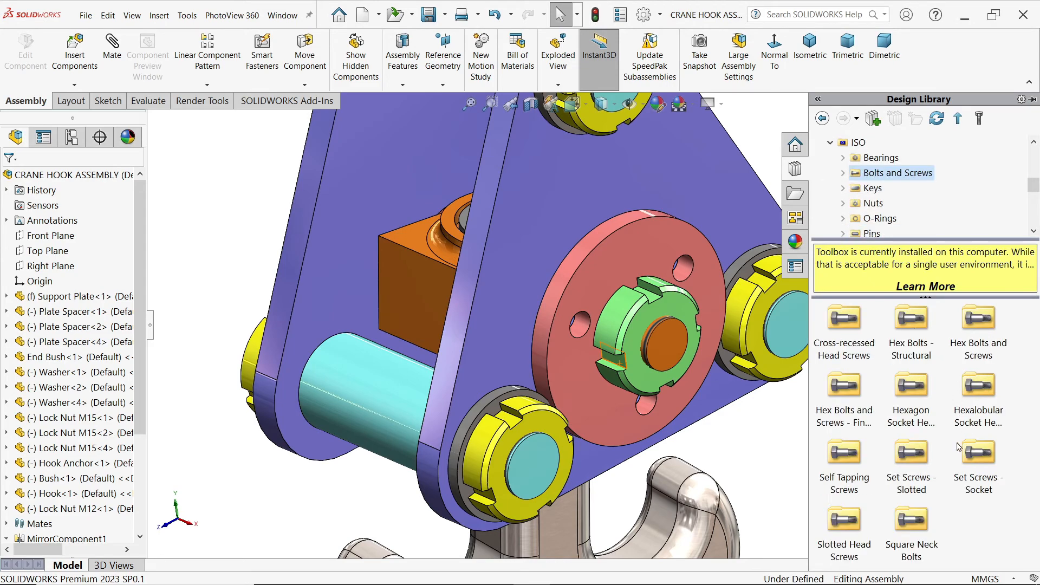
double_click(978, 319)
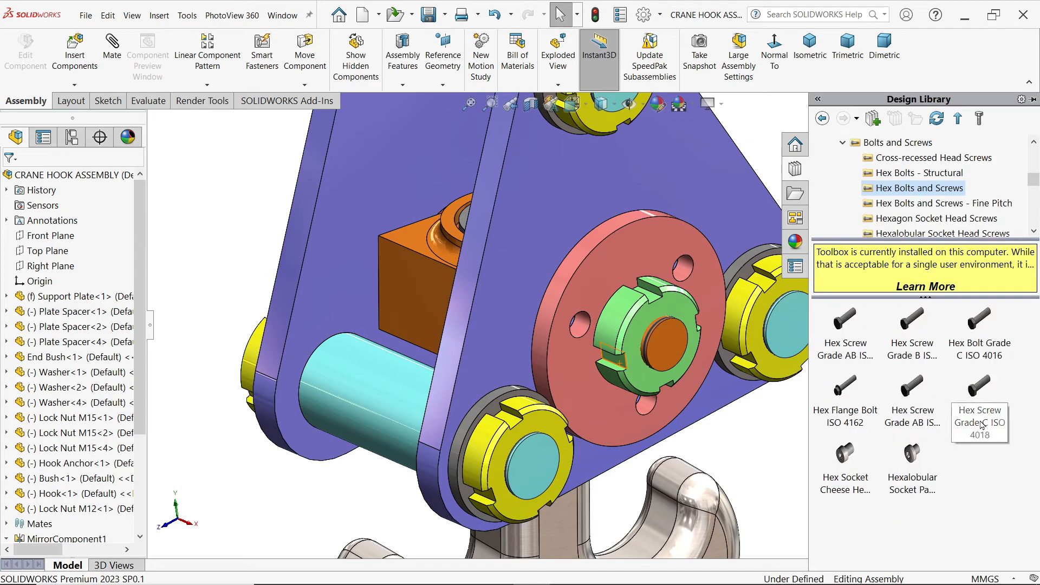
Step: Insert a Hex Screw Grade C ISO 4018 from the Toolbox into the End Bush's upper hole
mouse_move(998, 398)
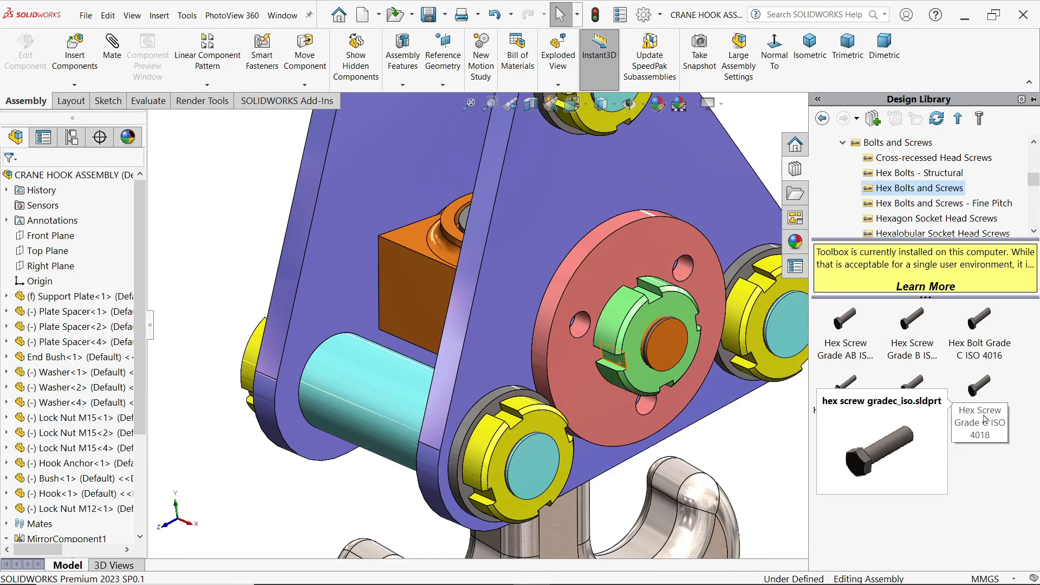
scroll(716, 400, up, 2)
scroll(691, 344, down, 3)
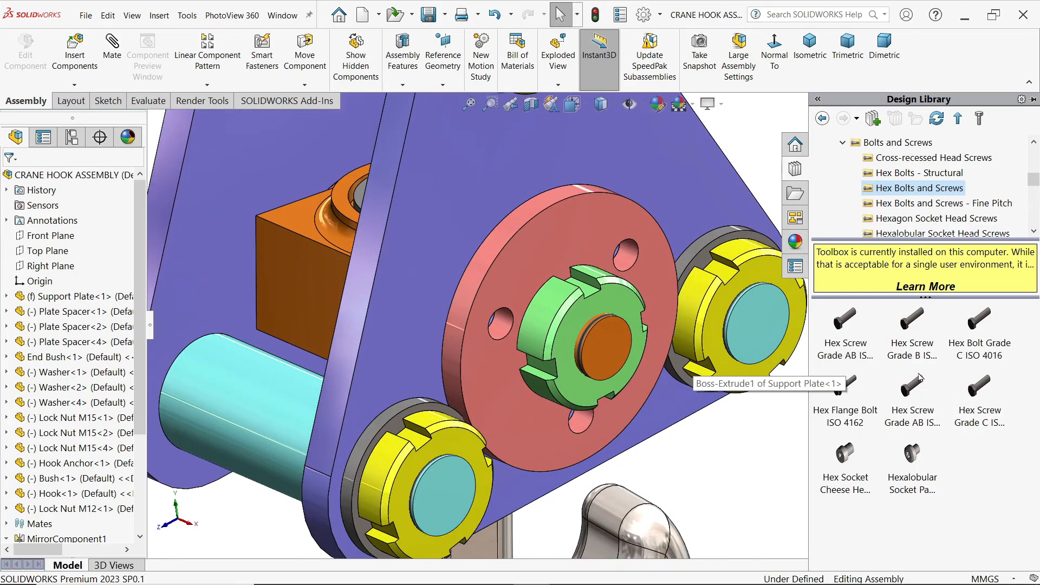
drag(978, 405, 634, 267)
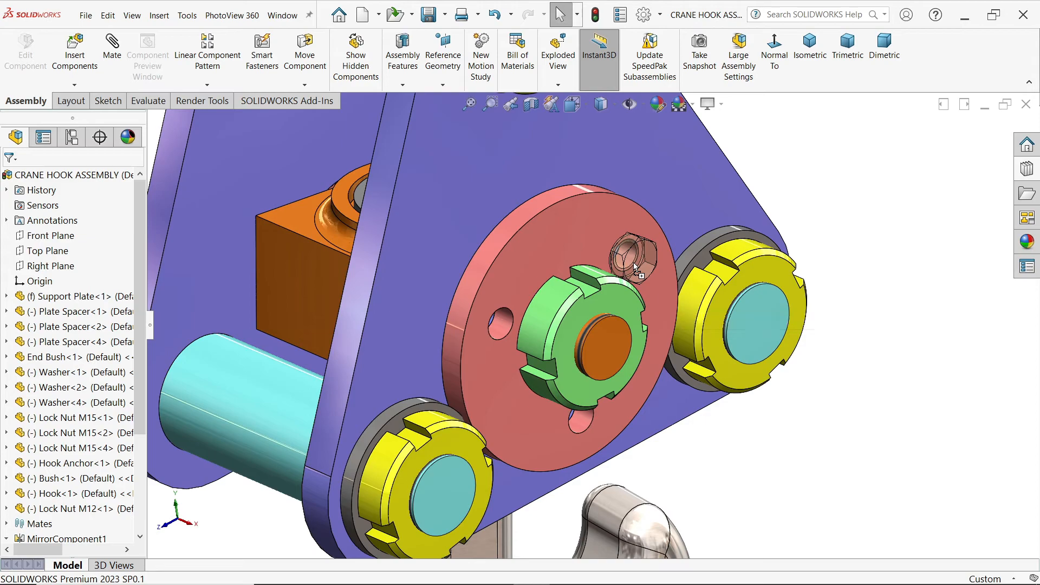
drag(653, 282, 640, 272)
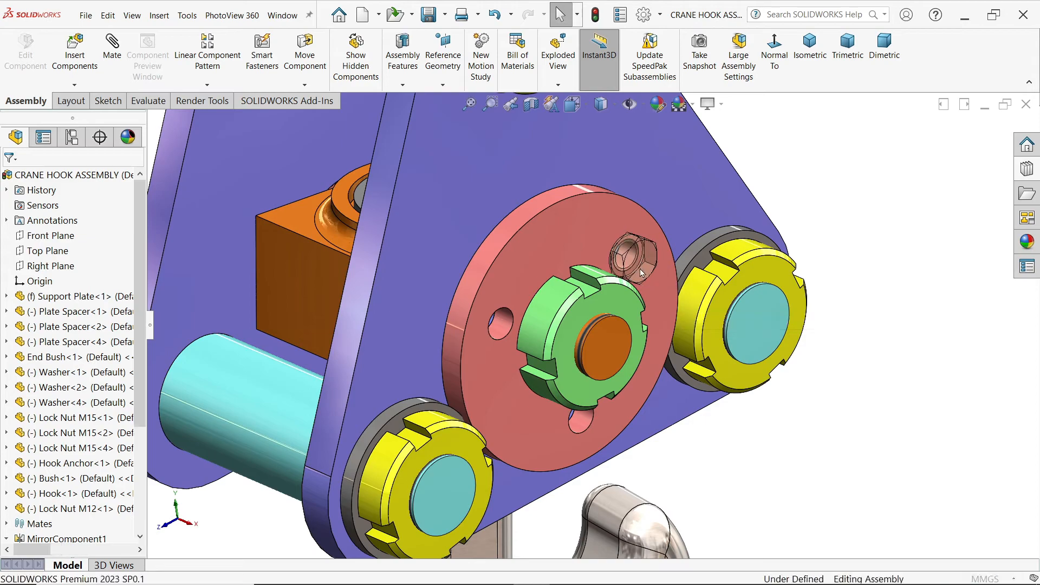
Step: Set the inserted hex screw's size to M6
middle_drag(701, 246, 748, 285)
click(633, 302)
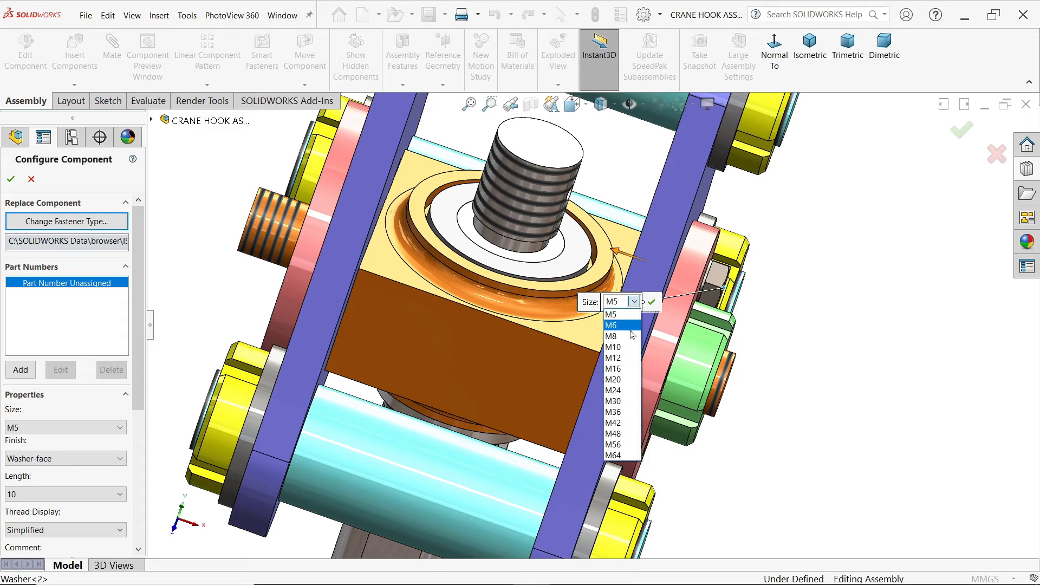
click(614, 327)
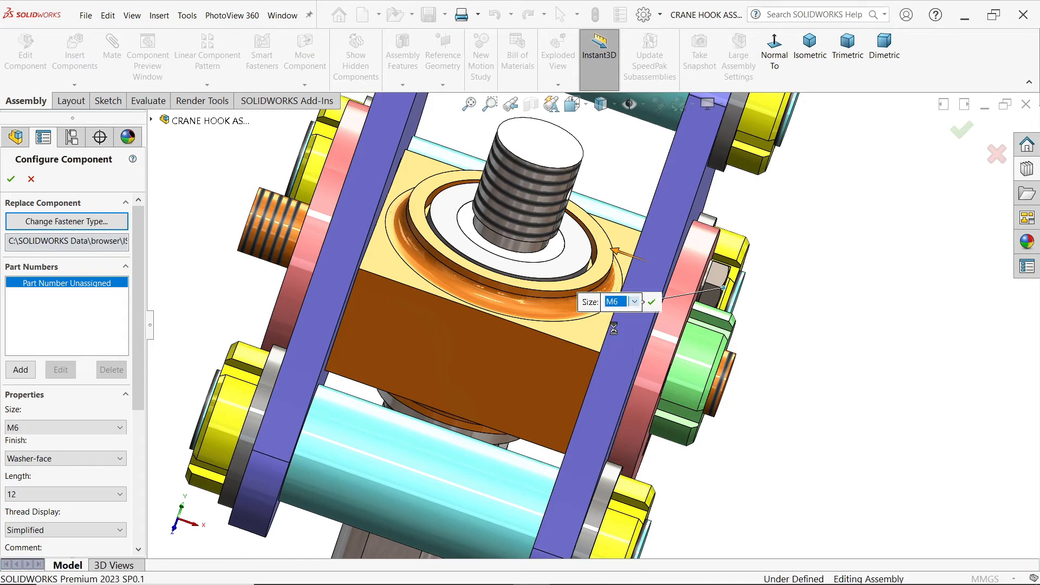
middle_drag(811, 266, 828, 277)
scroll(637, 250, down, 2)
scroll(595, 262, down, 2)
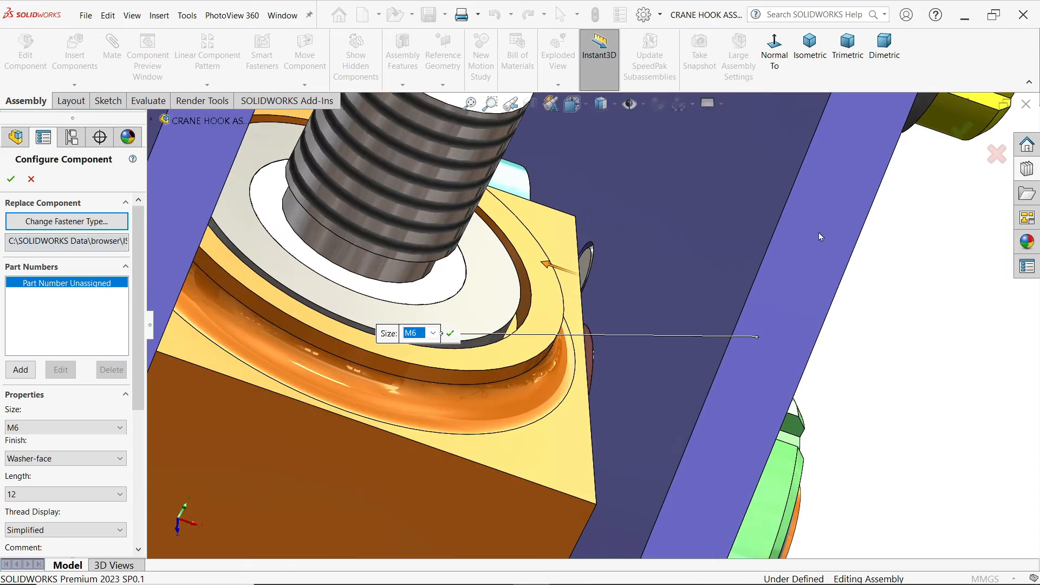
scroll(787, 235, up, 4)
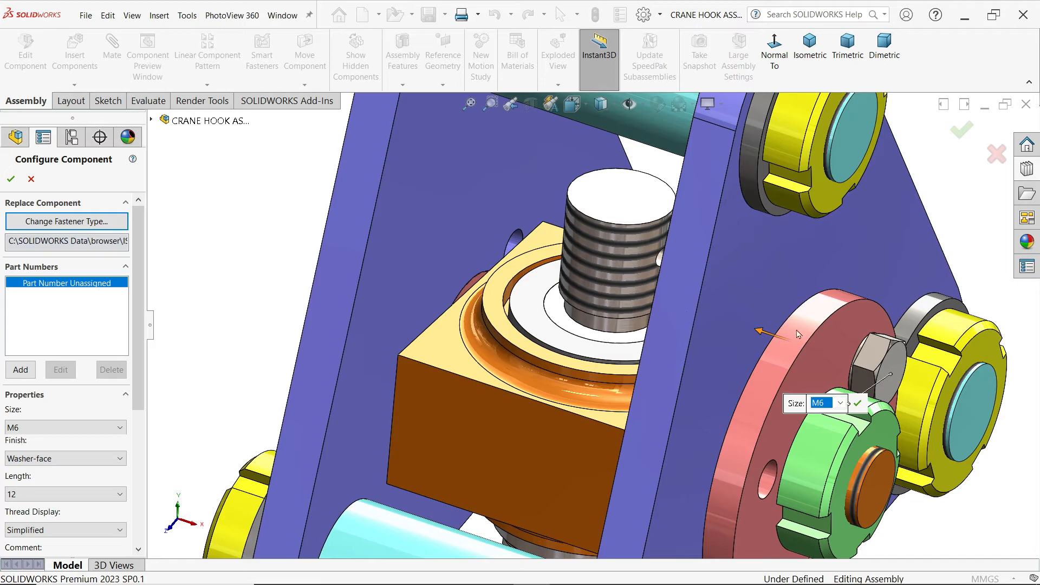
Step: Examine the length and finish options available for the M6 hex screw
click(31, 494)
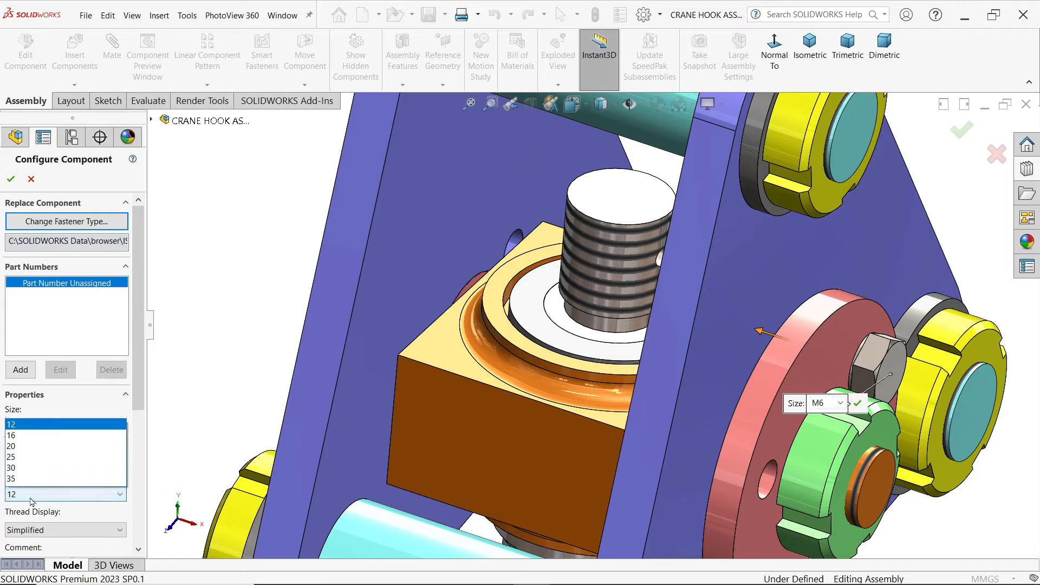
click(41, 432)
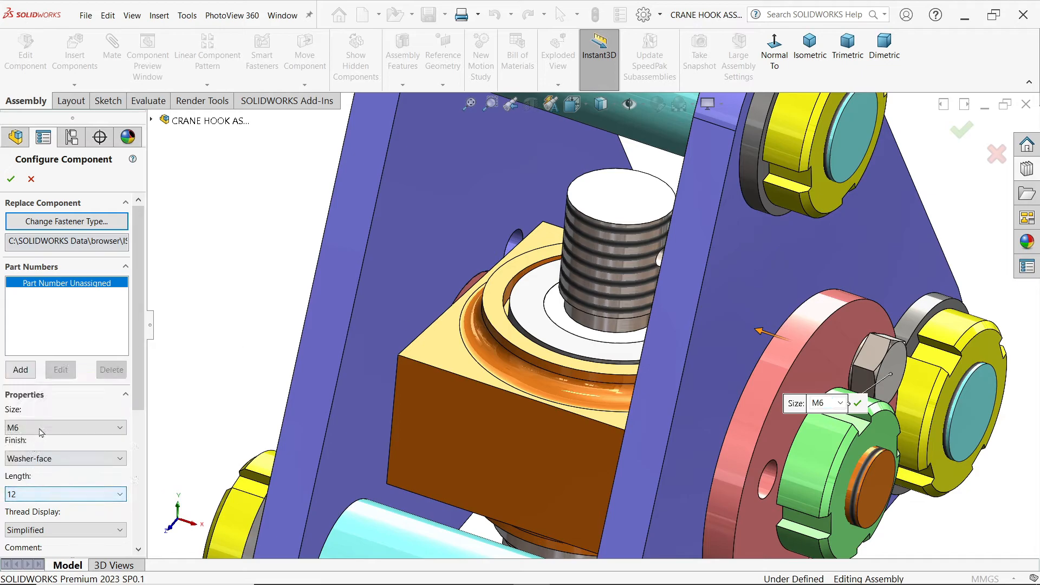
click(51, 459)
click(50, 459)
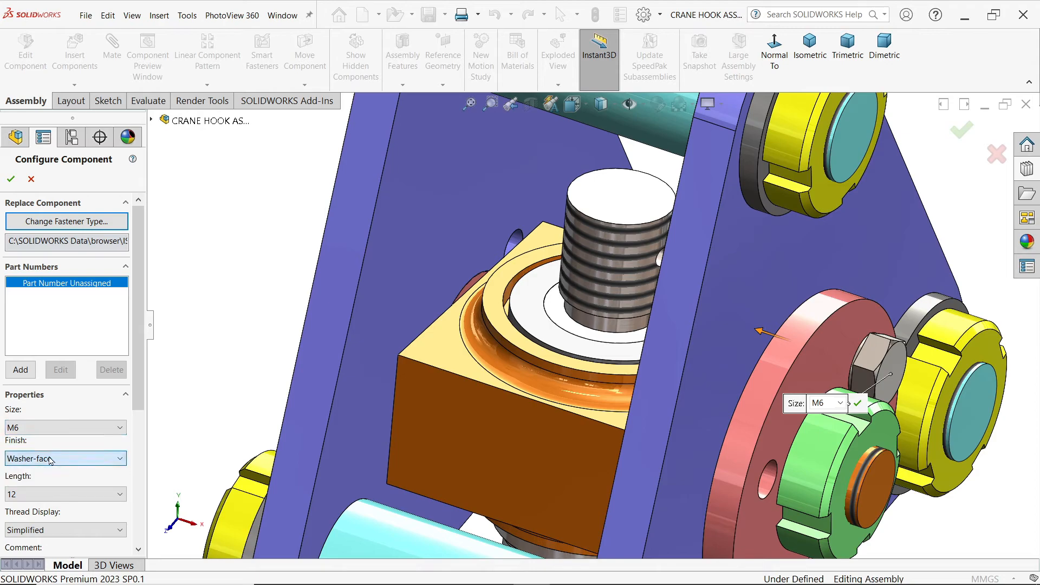
click(31, 495)
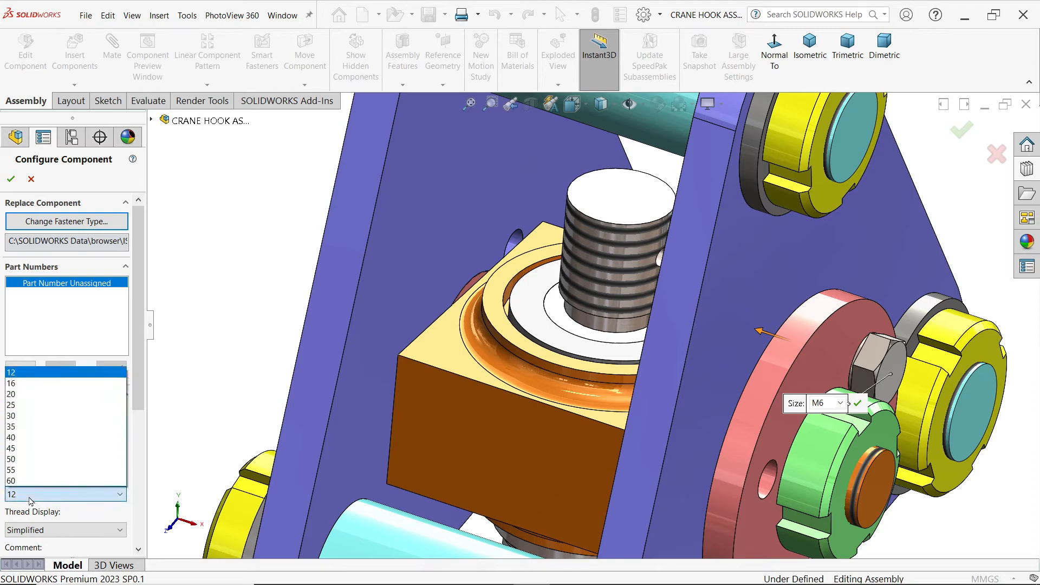
click(30, 500)
Step: Set the M6 hex screw's thread display to Cosmetic and accept the component configuration
drag(141, 382, 138, 441)
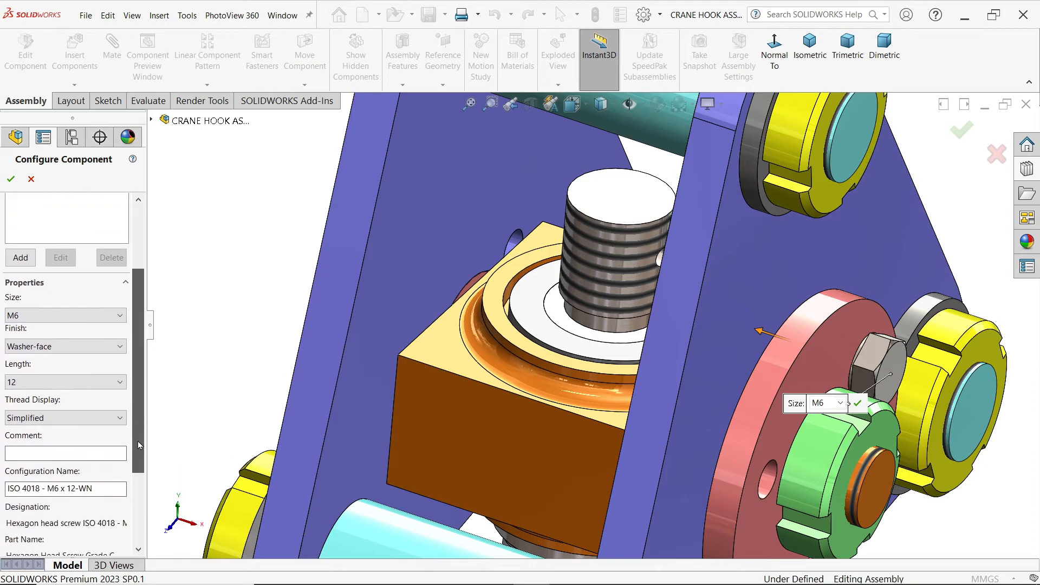
click(60, 417)
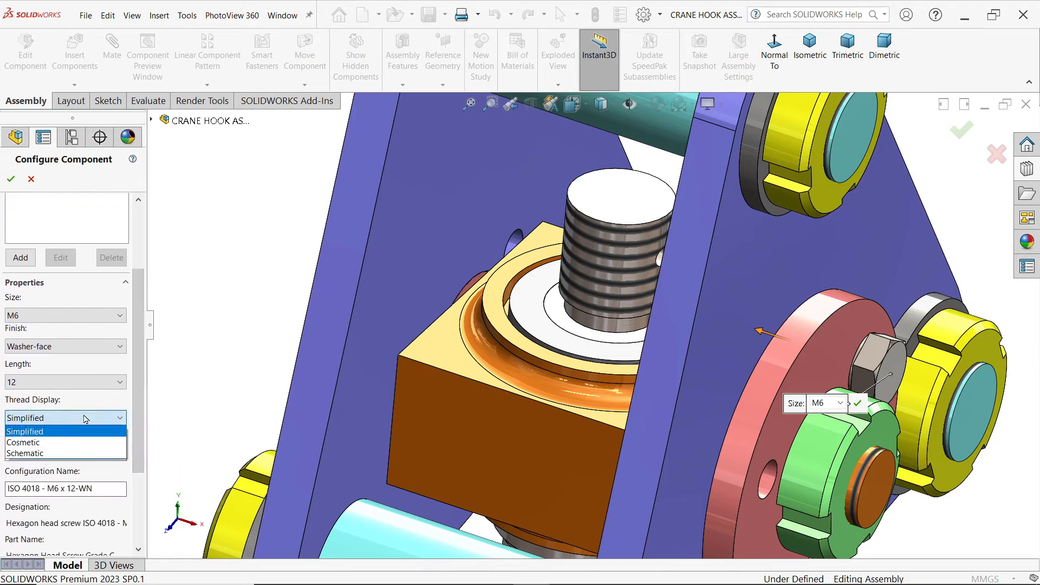
click(24, 442)
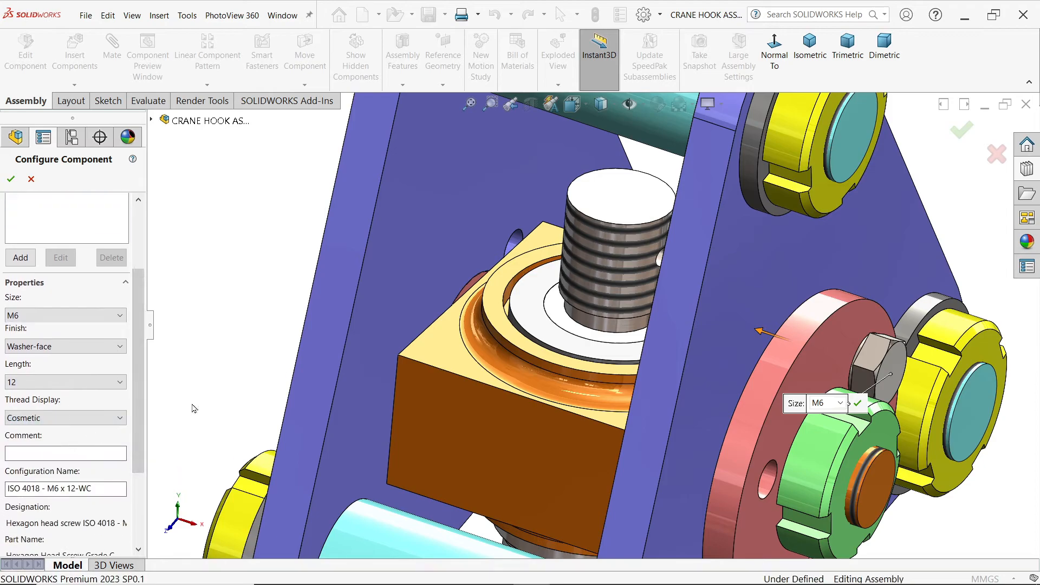
scroll(337, 306, down, 4)
scroll(558, 388, down, 3)
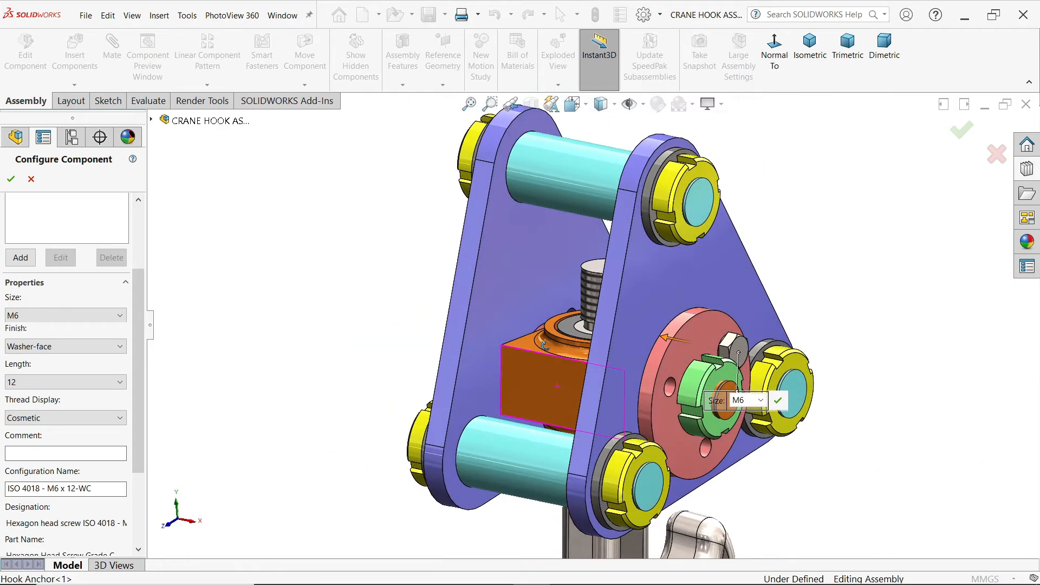
scroll(696, 437, down, 3)
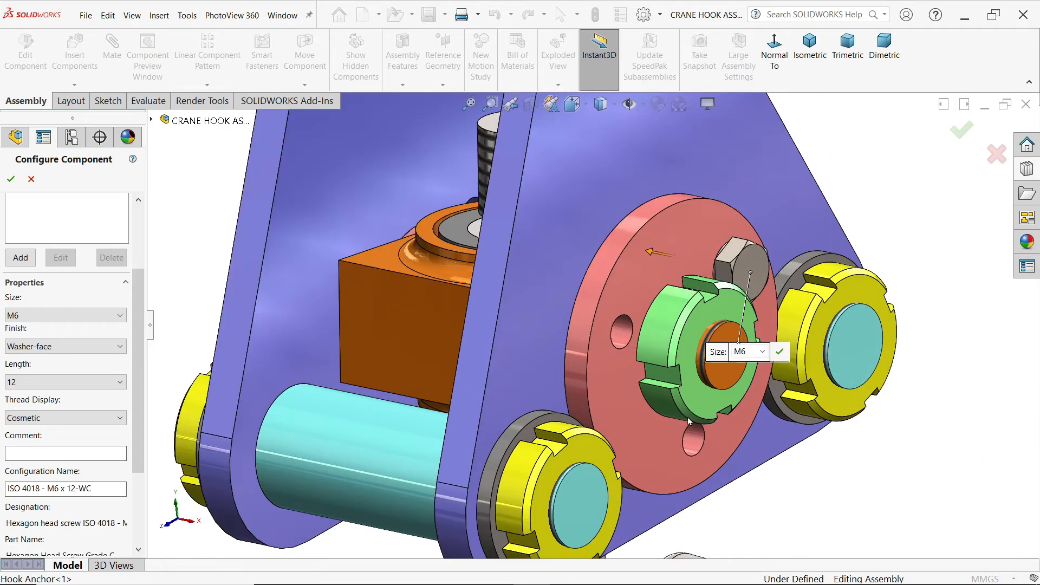
click(11, 181)
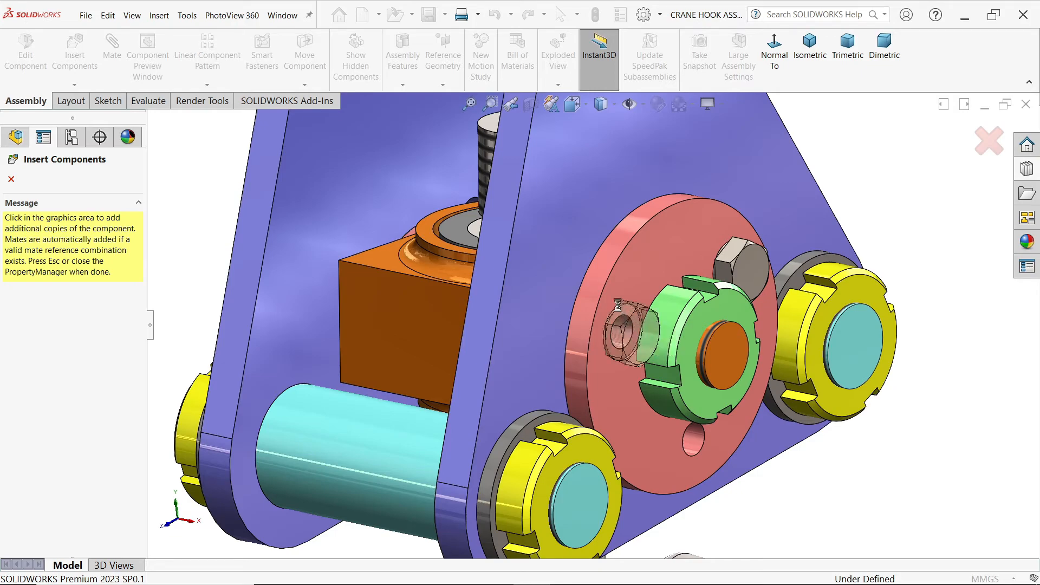
Step: Place two more copies of the M6 hex screw in the End Bush's remaining holes and finish inserting
click(618, 307)
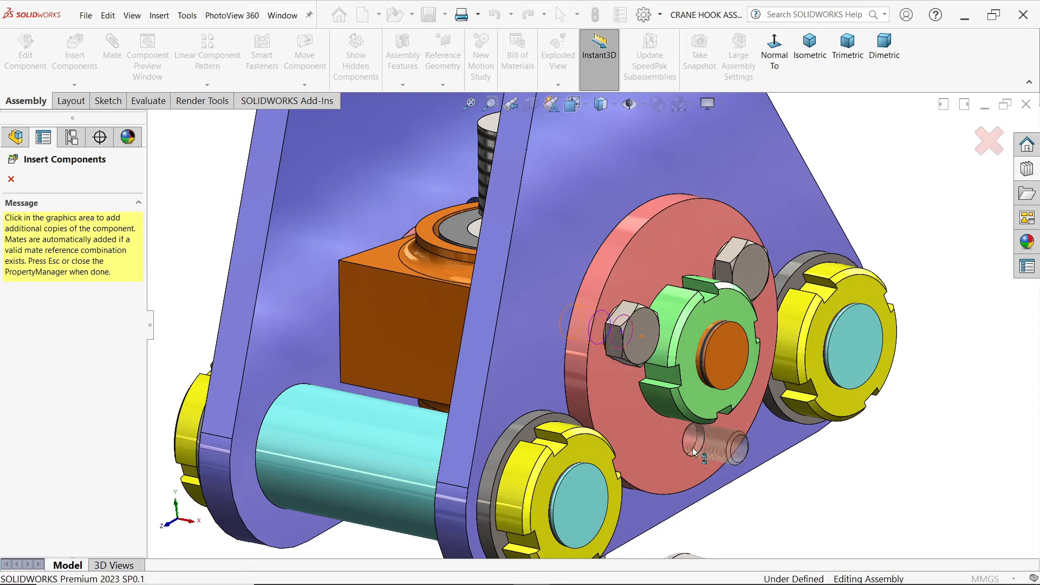
click(678, 453)
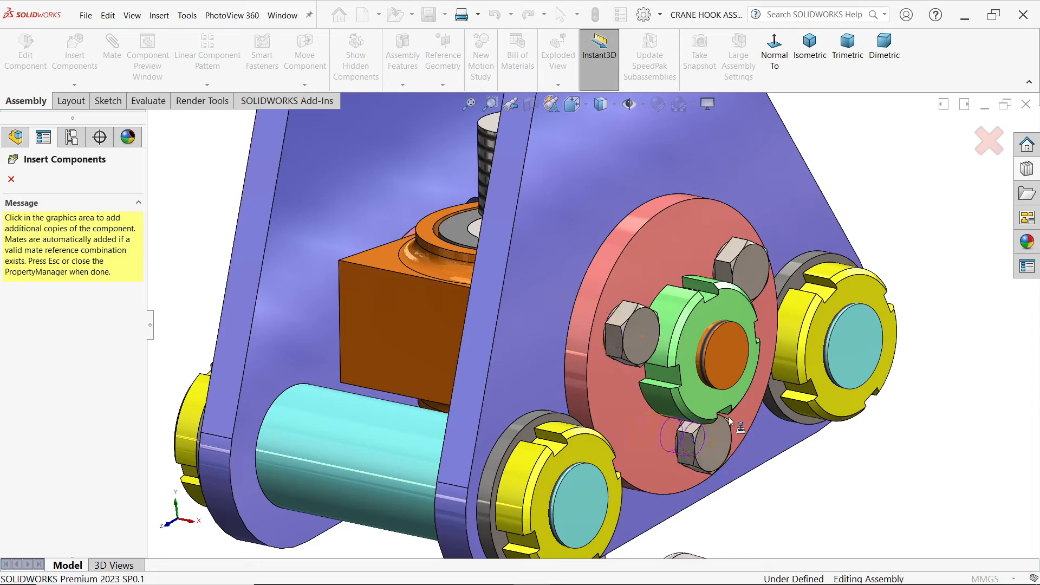
key(Escape)
Step: Turn two of the End Bush's hex screws, the ones beside the upper part of the Lock Nut M12, slightly about their axes
middle_drag(777, 388, 715, 358)
scroll(639, 432, down, 4)
drag(641, 433, 612, 446)
scroll(563, 282, up, 5)
scroll(650, 158, down, 3)
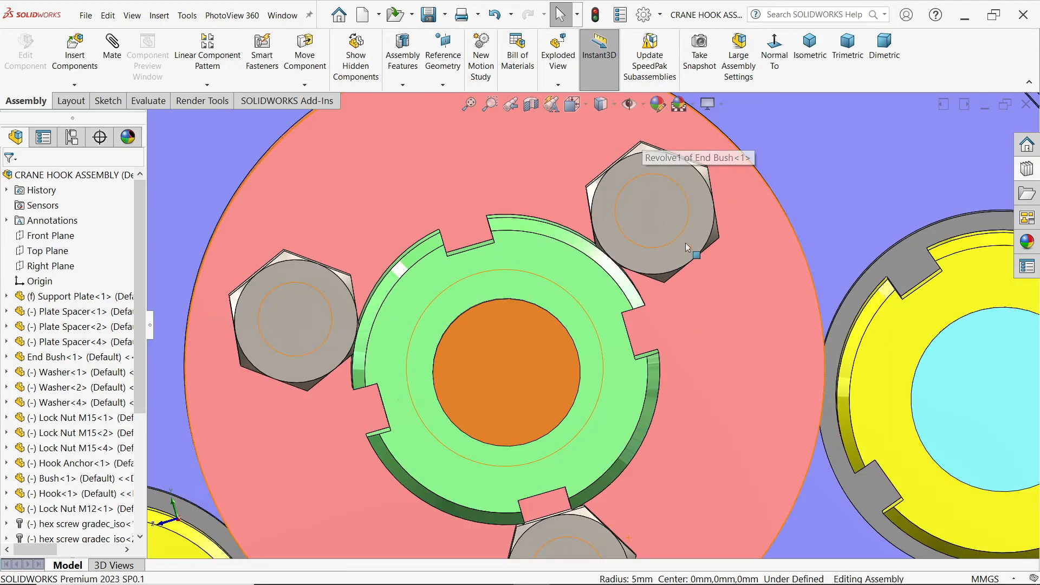
click(684, 265)
drag(684, 265, 658, 279)
drag(336, 372, 314, 382)
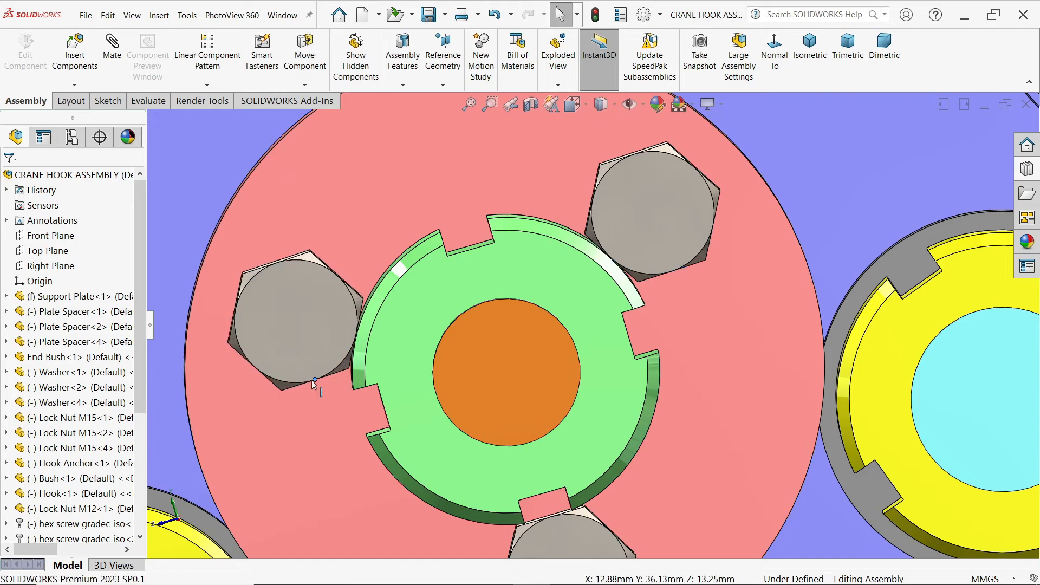
Step: Start a component mirror using the upper Plate Spacer's Right Plane as the mirror plane
scroll(583, 332, up, 5)
middle_drag(796, 216, 821, 262)
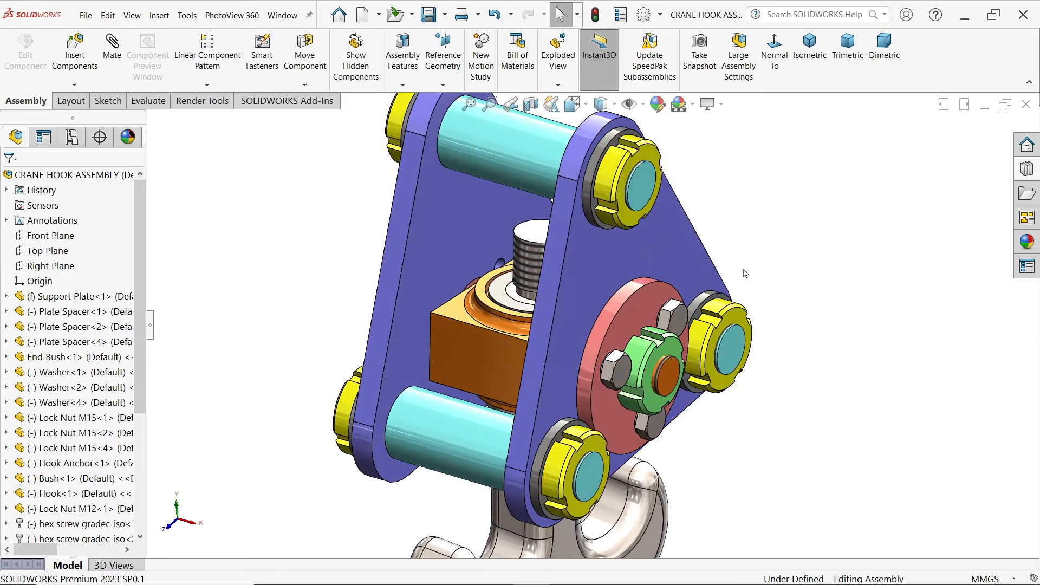
scroll(744, 271, up, 3)
scroll(549, 281, down, 1)
click(548, 202)
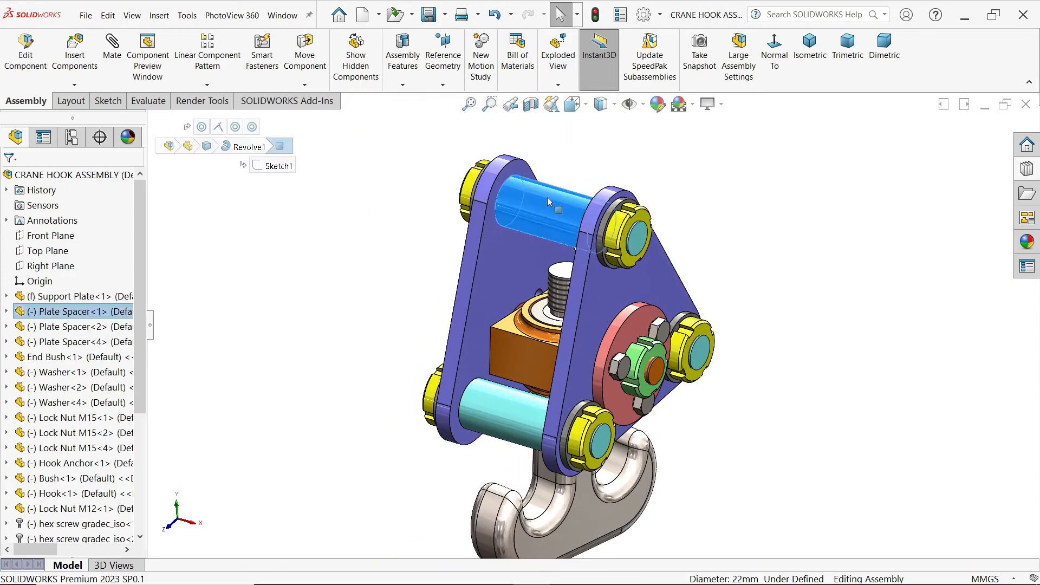
click(7, 312)
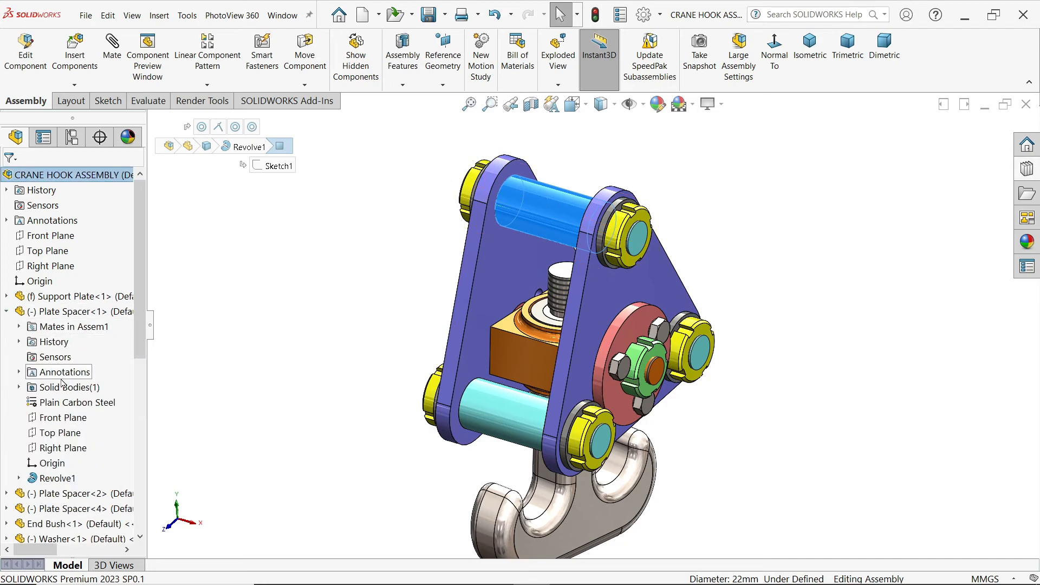
click(65, 451)
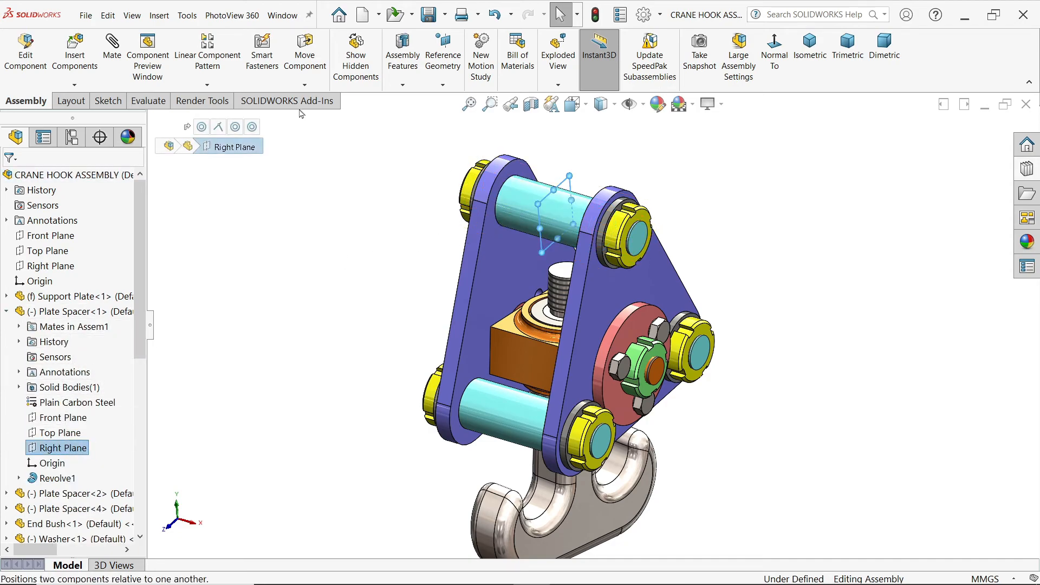
click(207, 85)
click(228, 188)
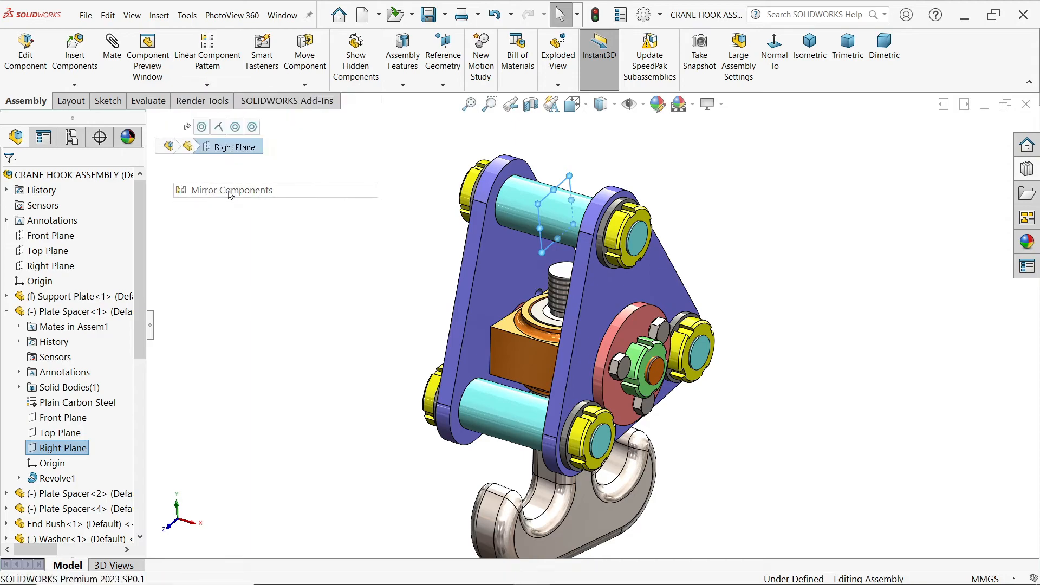
Step: Mirror the three M6 hex screws and the Lock Nut M12 onto the opposite support plate, positioned by center of bounding box
scroll(651, 373, down, 6)
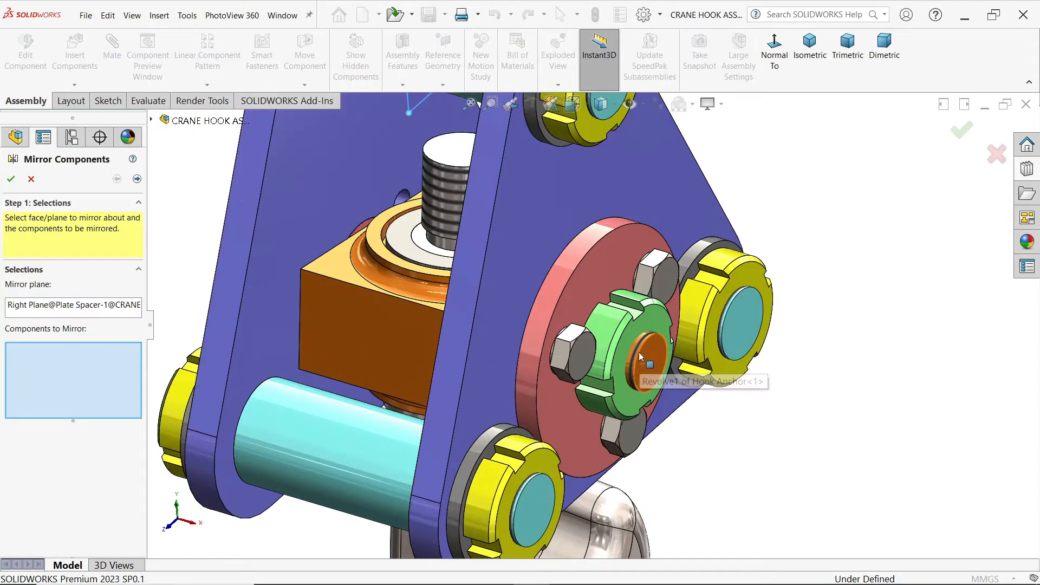
click(536, 358)
click(683, 223)
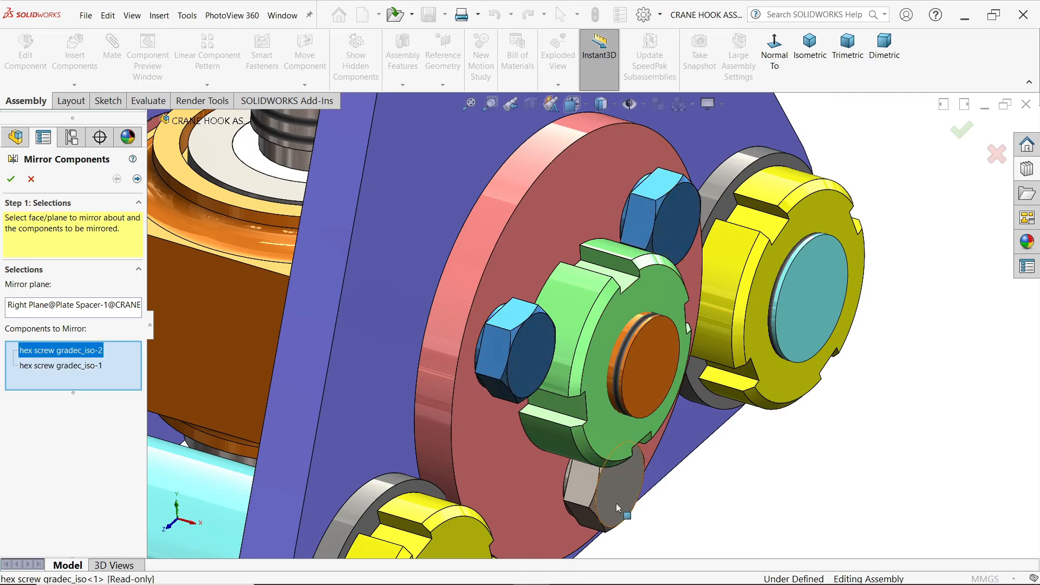
click(610, 508)
click(609, 353)
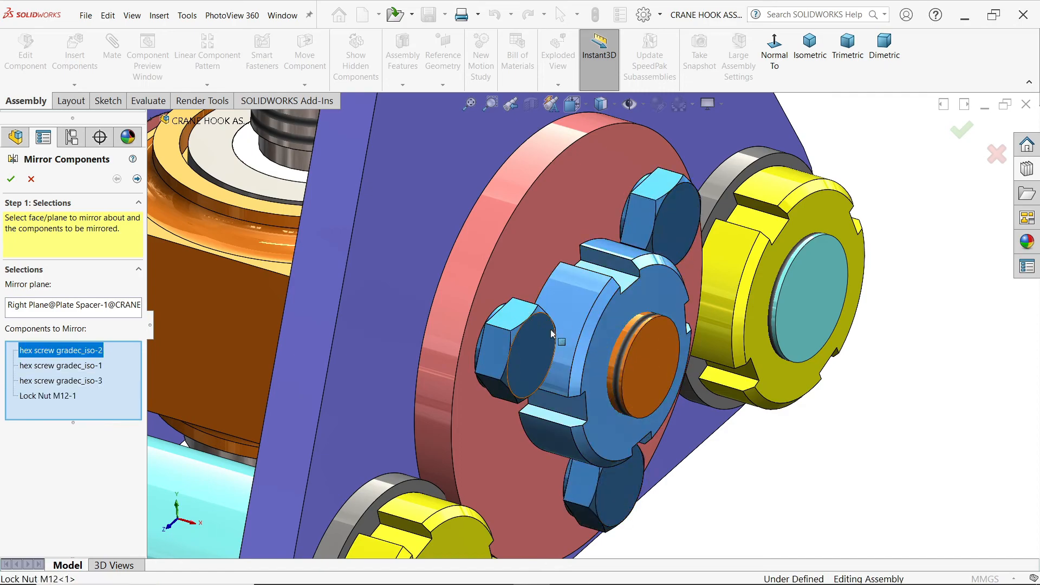
click(137, 179)
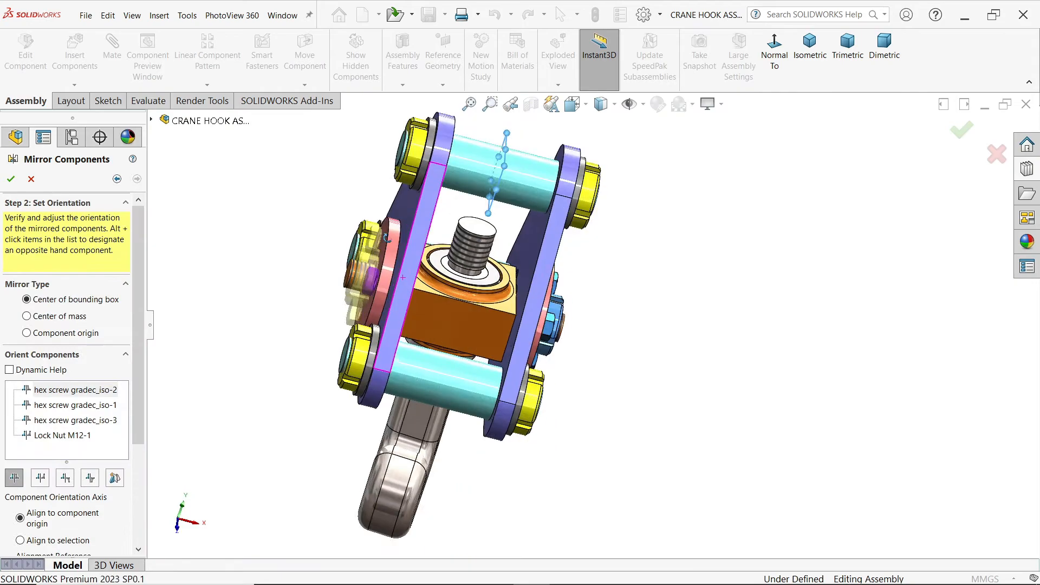
middle_drag(387, 238, 460, 265)
scroll(257, 264, up, 4)
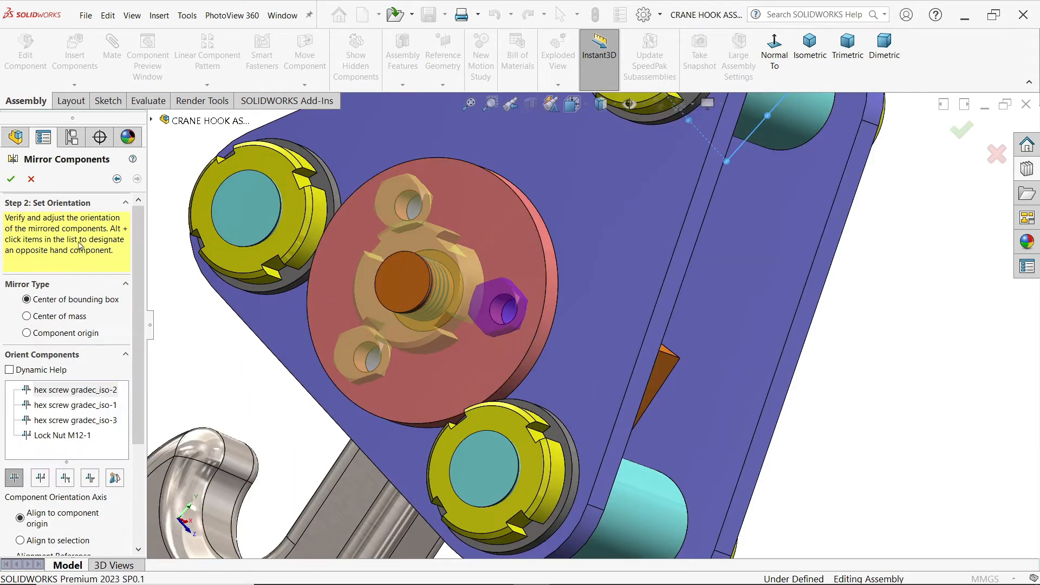
click(13, 179)
Step: Examine the mirrored screws and lock nuts on both support plates, in isometric view and square to the Support Plate face
middle_drag(583, 333, 483, 322)
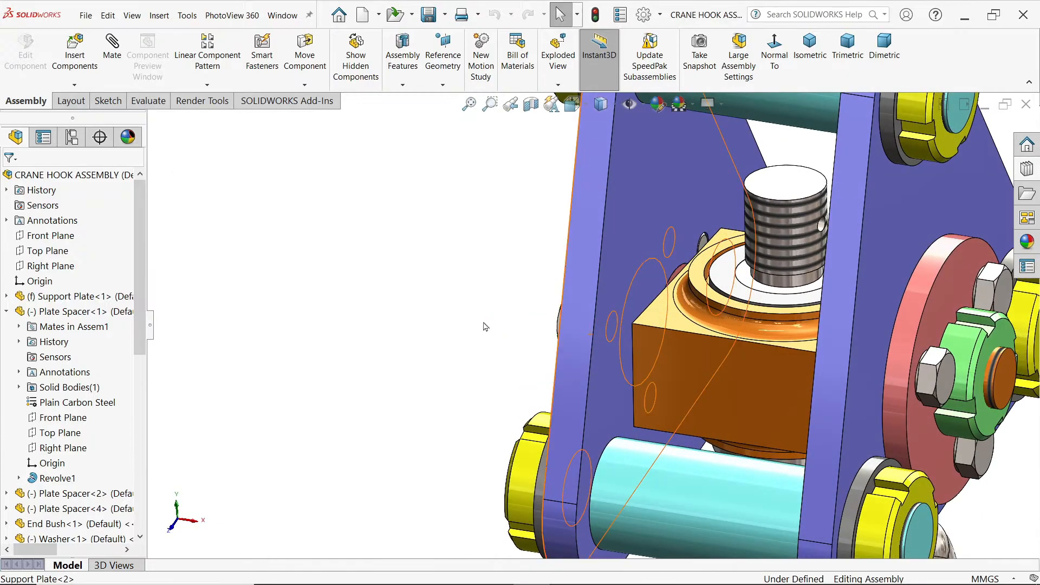
scroll(487, 327, down, 8)
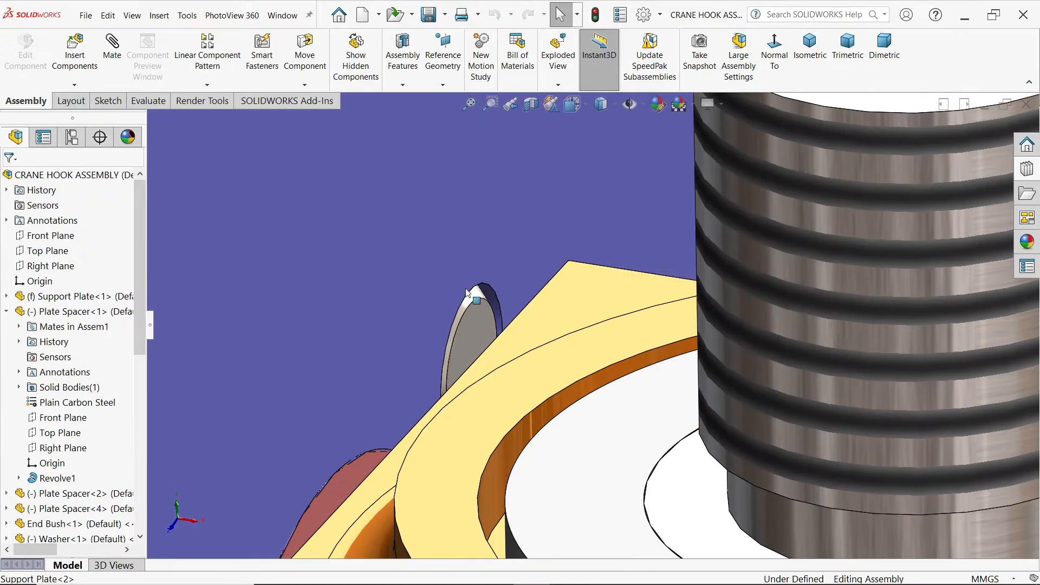
scroll(469, 321, up, 10)
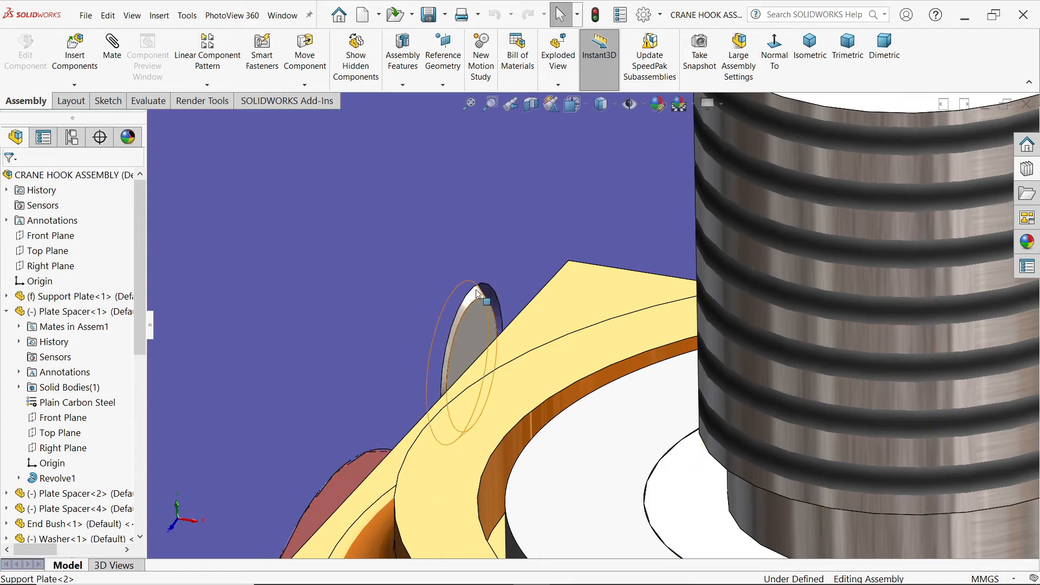
scroll(562, 330, up, 5)
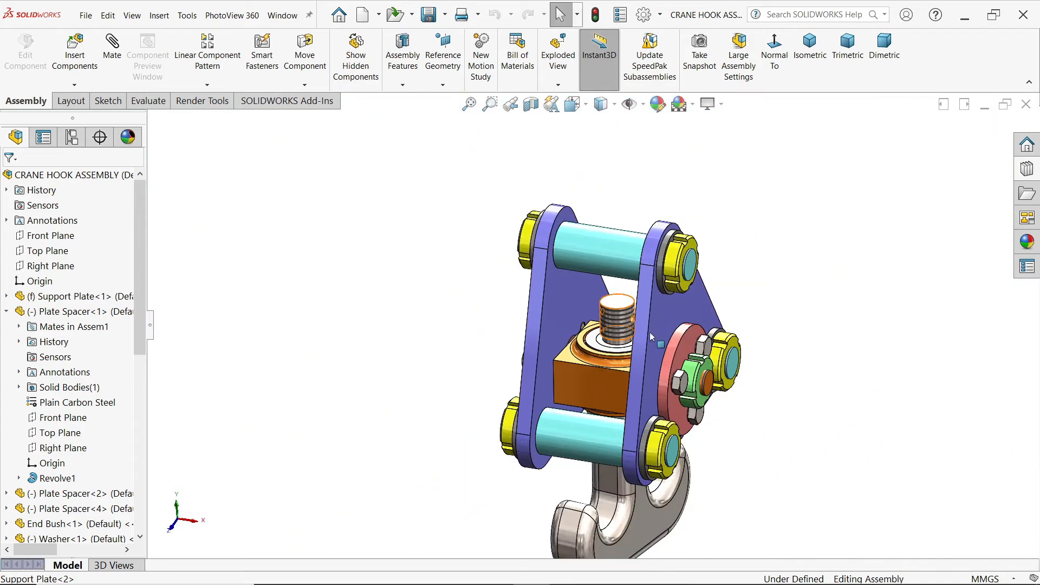
click(801, 79)
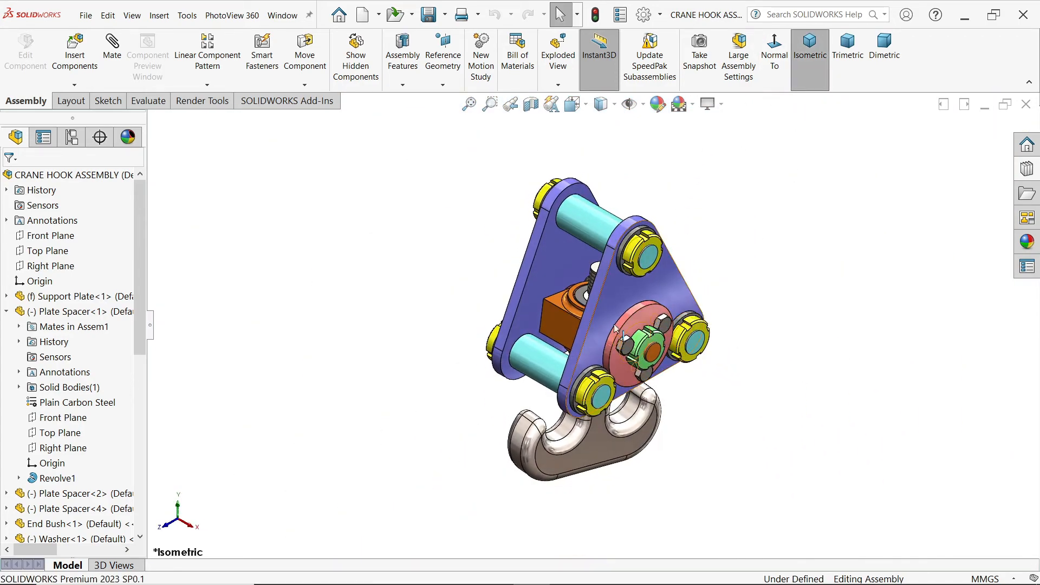
scroll(614, 328, down, 3)
middle_drag(707, 414, 658, 329)
click(672, 249)
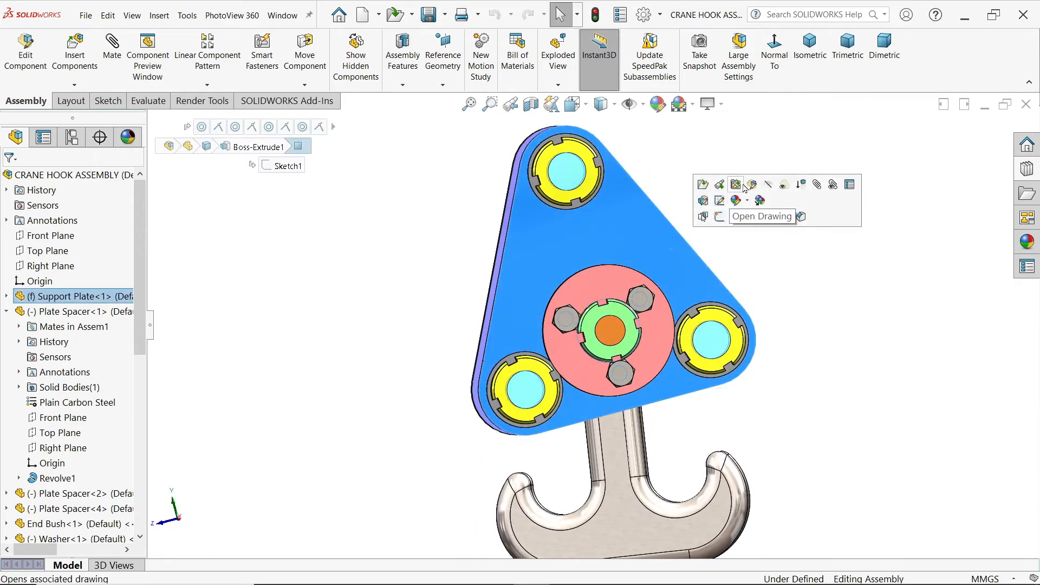
click(768, 216)
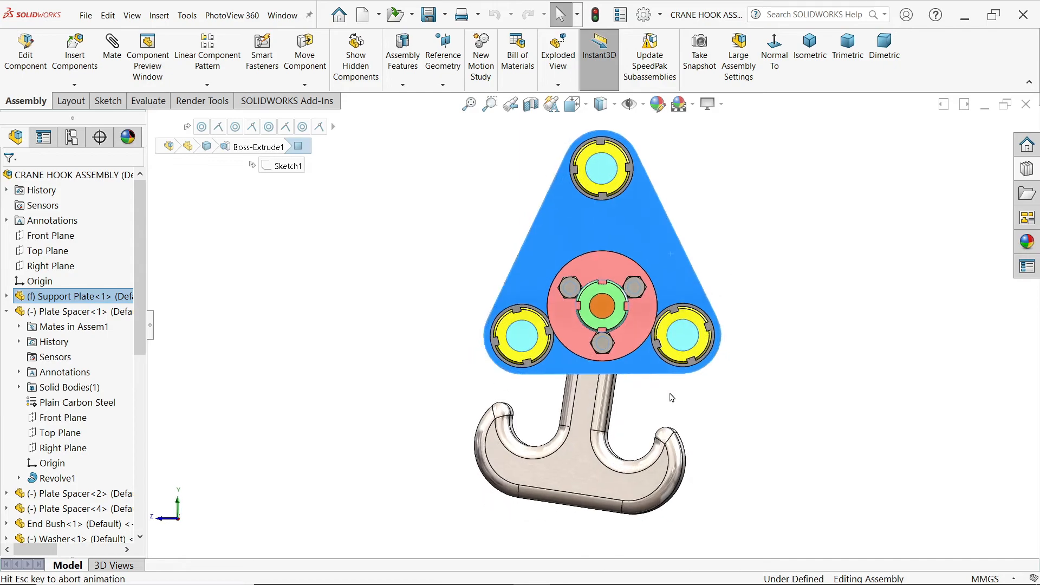
Step: Swing the Hook slightly so it hangs straighter below the support plates, and clear the selection
click(601, 475)
drag(600, 473, 608, 480)
middle_drag(793, 375, 875, 469)
middle_drag(635, 335, 754, 346)
scroll(643, 345, down, 5)
click(642, 345)
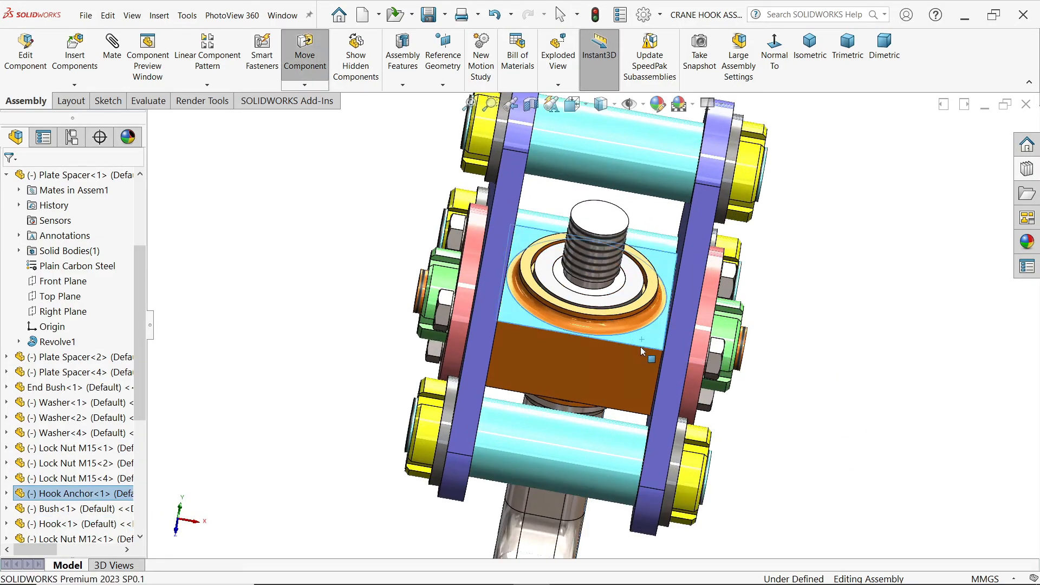
click(814, 327)
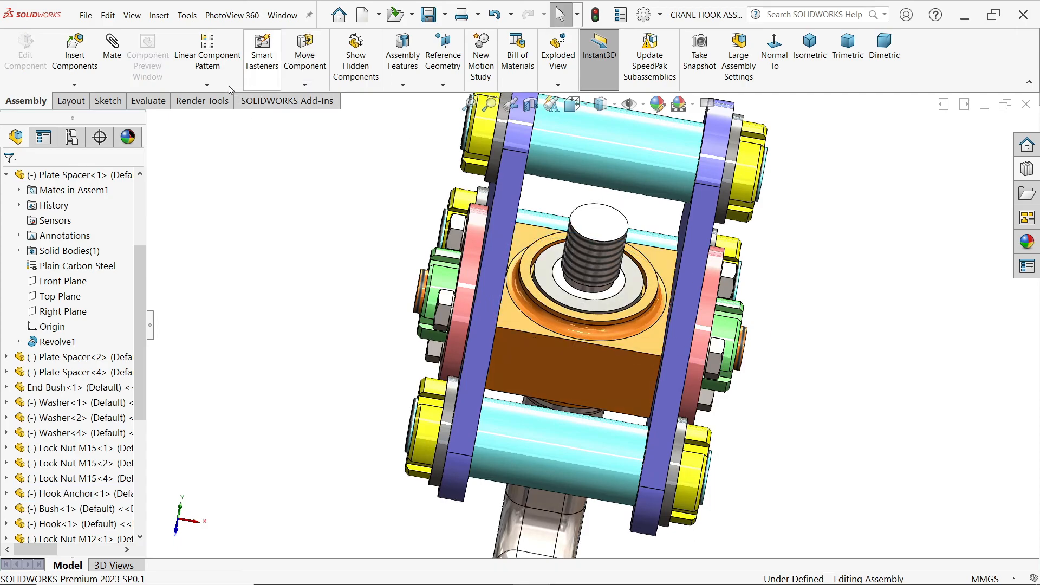
Step: Insert the Washer part, rotated 90° about X, and place it beside the crane hook assembly
click(74, 51)
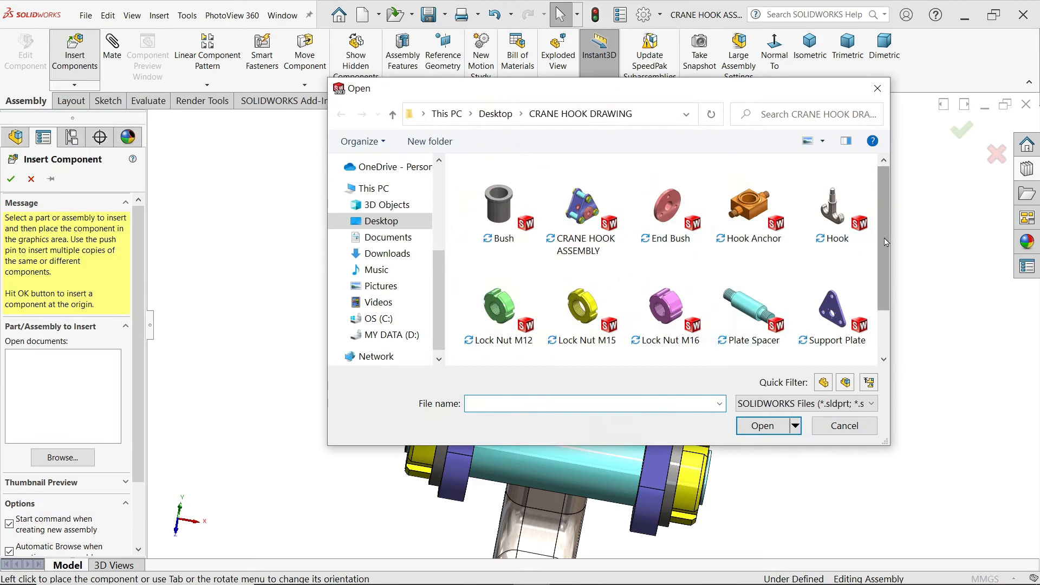
scroll(886, 232, down, 2)
click(515, 340)
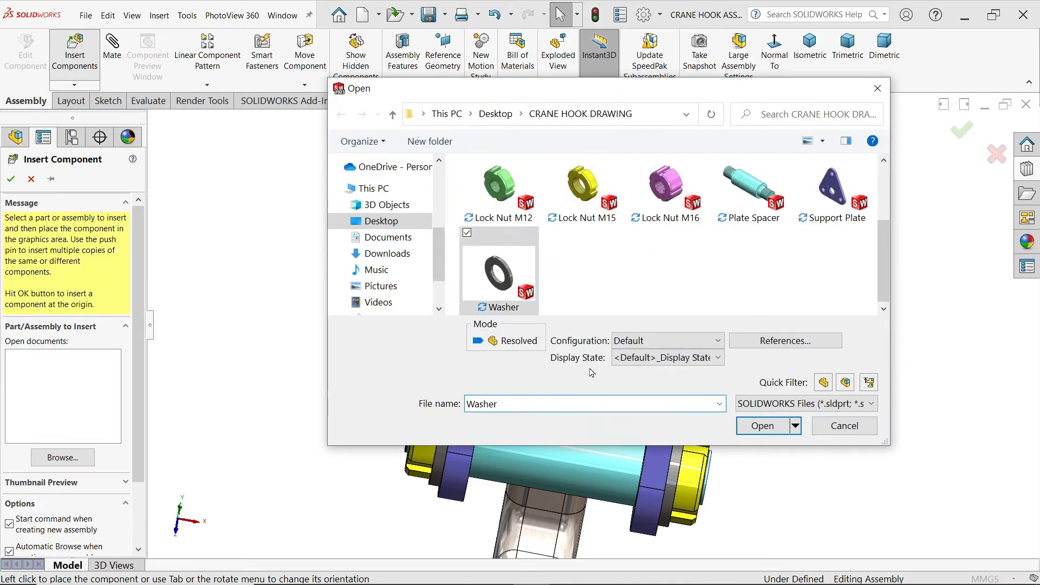
click(762, 426)
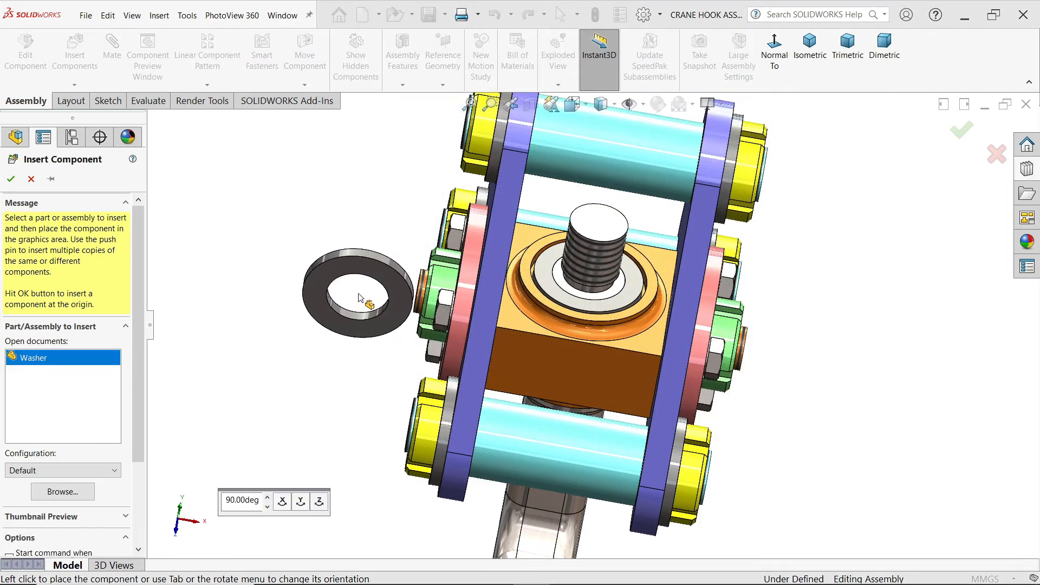
click(285, 502)
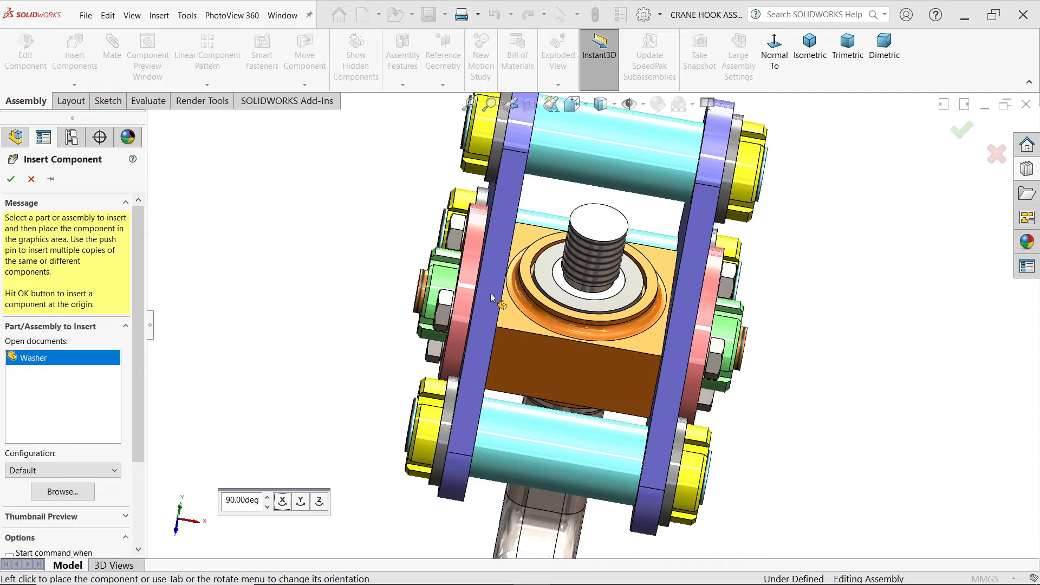
click(324, 217)
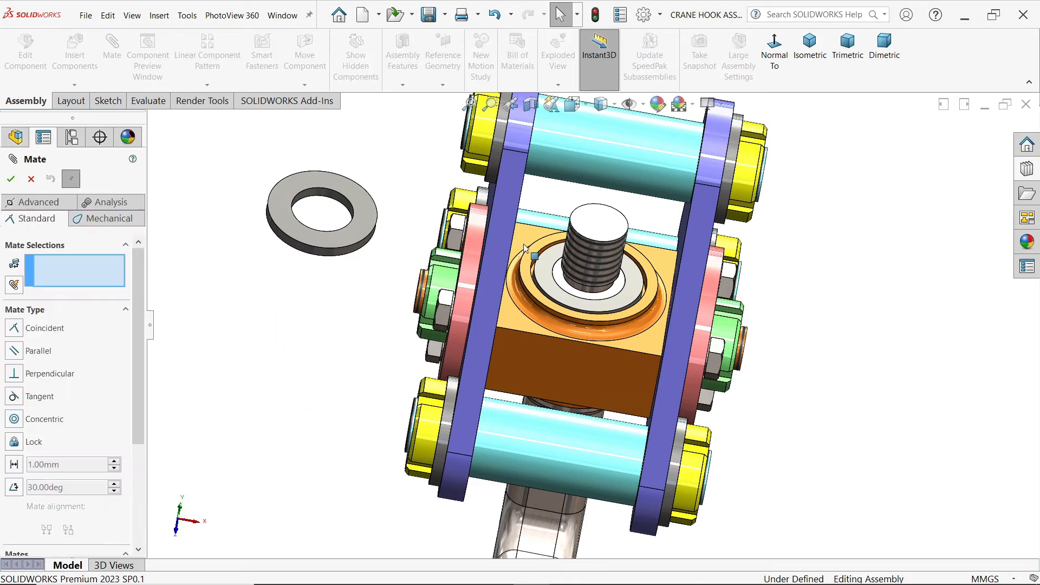
Step: Mate the new Washer's inner hole concentric with the Hook's threaded shank
scroll(420, 242, down, 2)
click(299, 185)
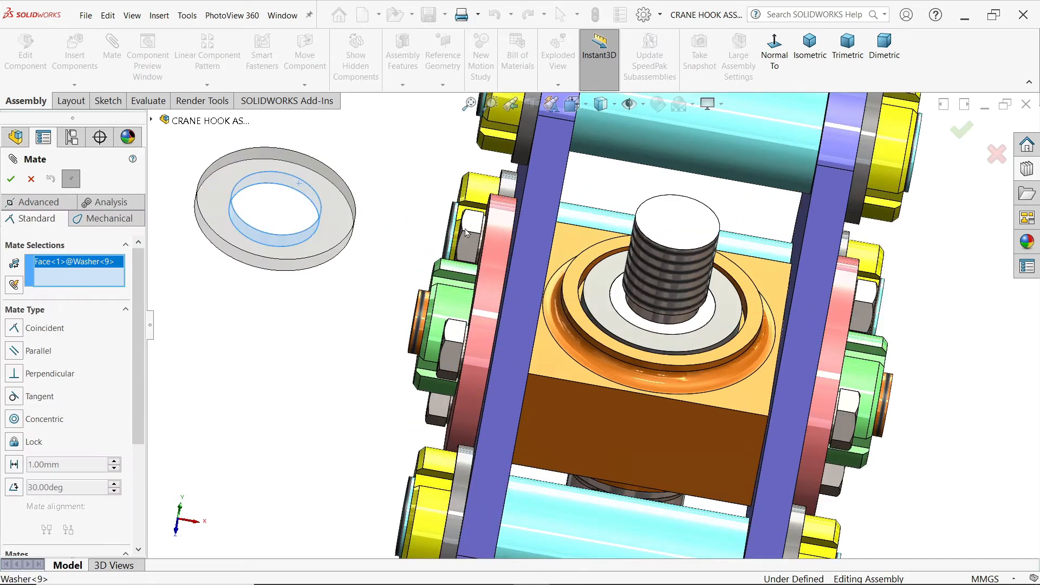
click(681, 268)
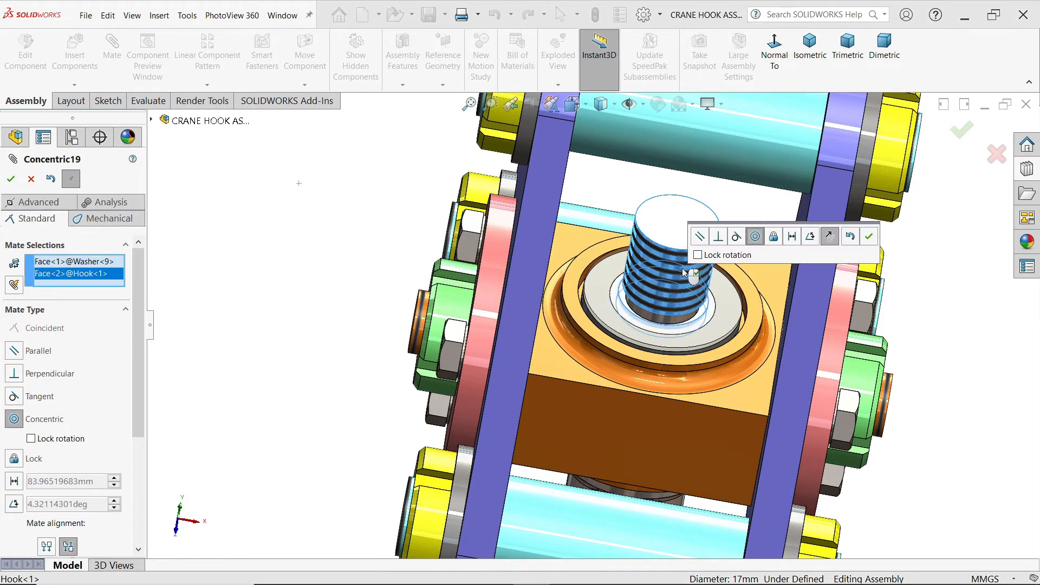
middle_drag(749, 346, 837, 234)
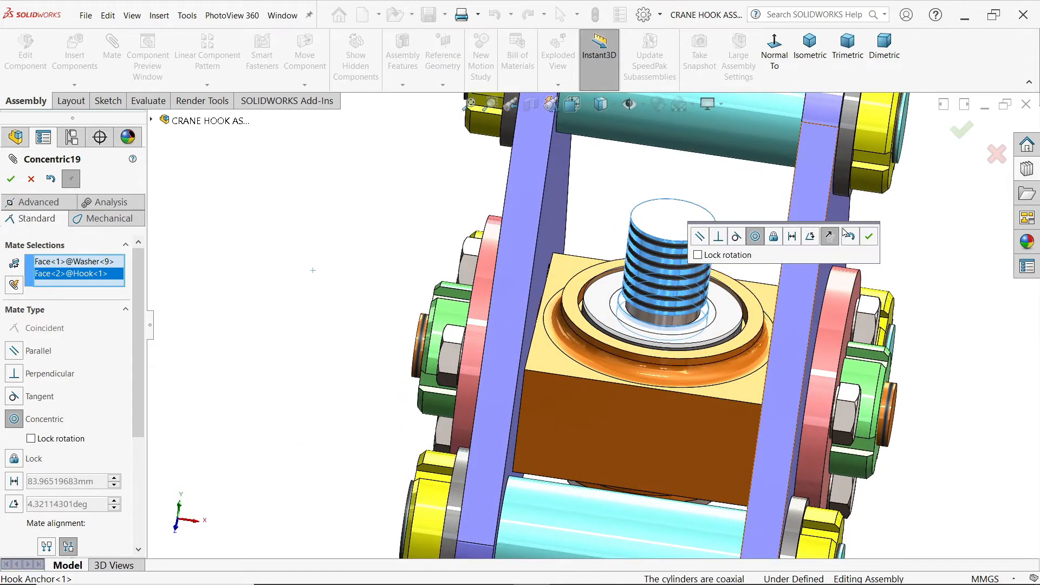
click(868, 237)
Step: Mate the Washer's underside coincident with the Bush's top face and finish mating
scroll(702, 311, down, 3)
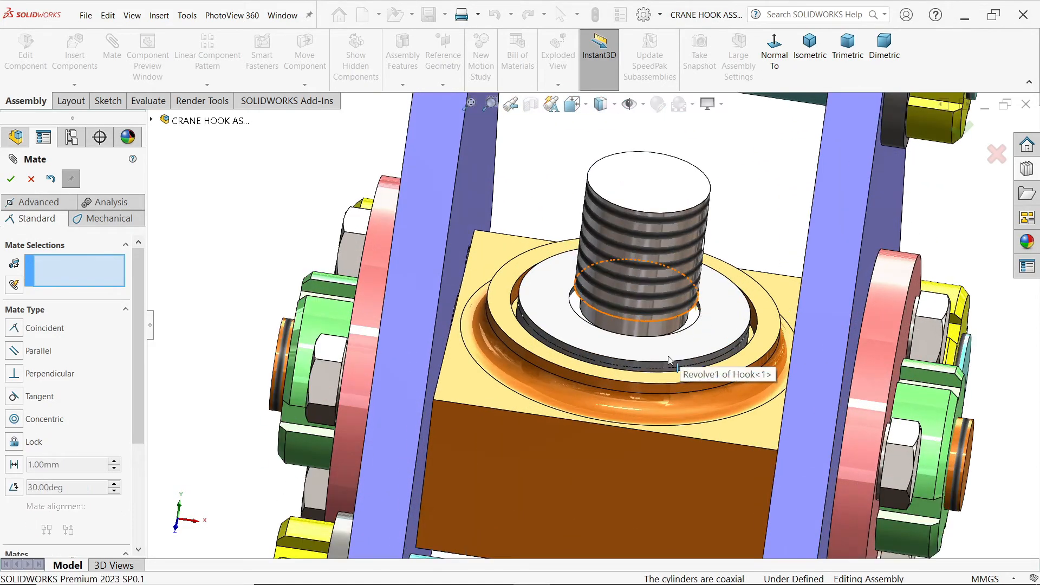
middle_drag(669, 357, 661, 380)
drag(726, 313, 627, 293)
middle_drag(484, 260, 562, 281)
click(555, 267)
click(561, 273)
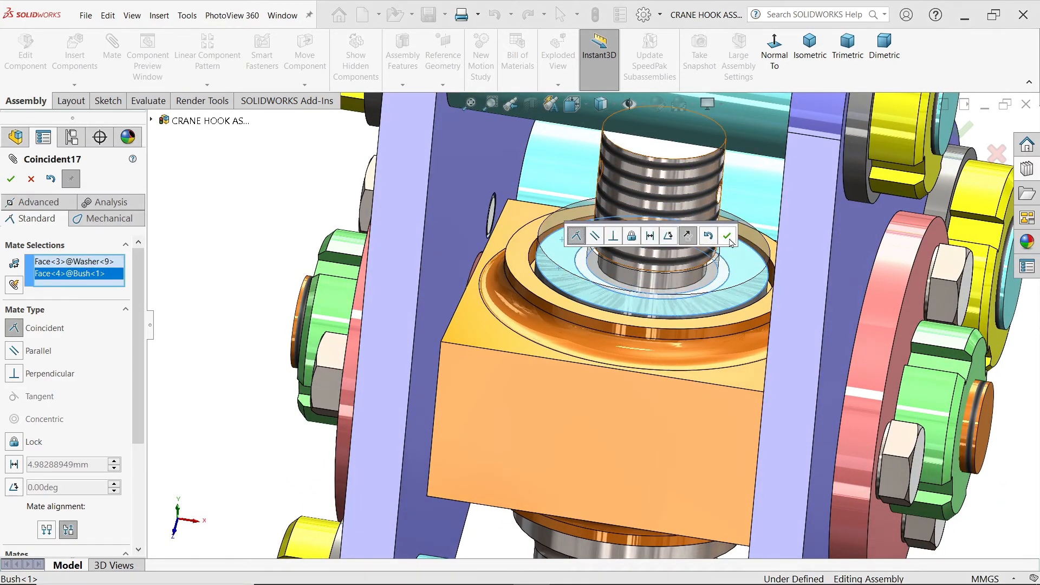
click(727, 236)
click(31, 179)
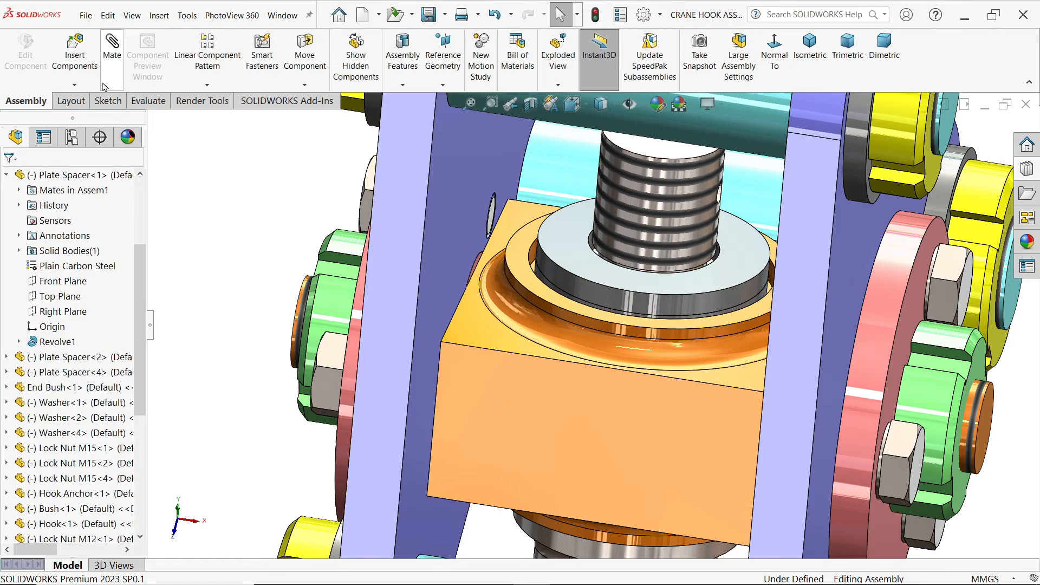
Step: Insert the Lock Nut M16 part, rotate it about X in 90° increments until its bore stands upright, and place it beside the assembly
click(75, 48)
click(677, 323)
click(760, 426)
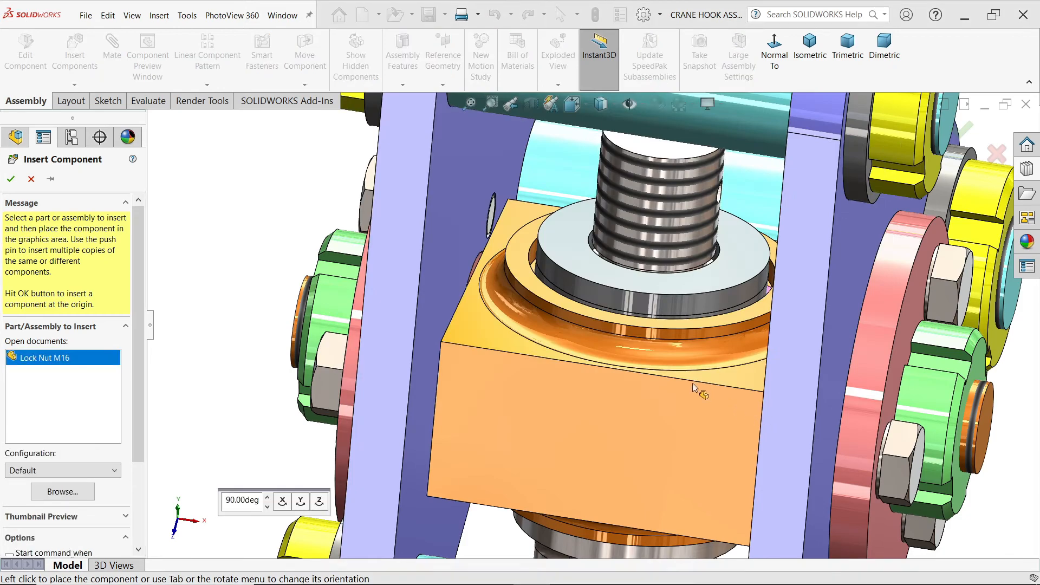
scroll(488, 335, up, 3)
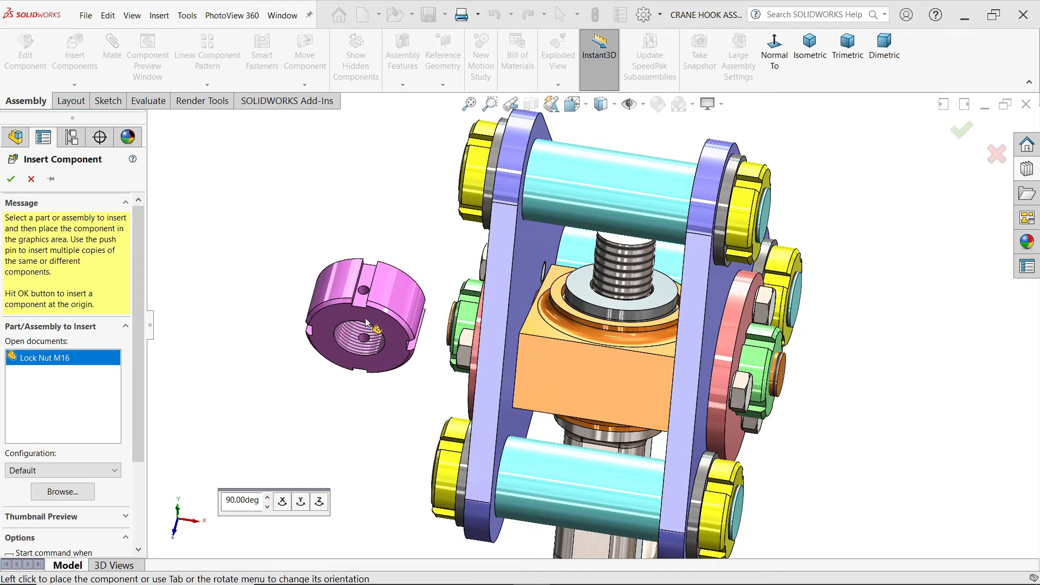
click(283, 506)
click(282, 506)
click(282, 505)
click(282, 504)
click(283, 504)
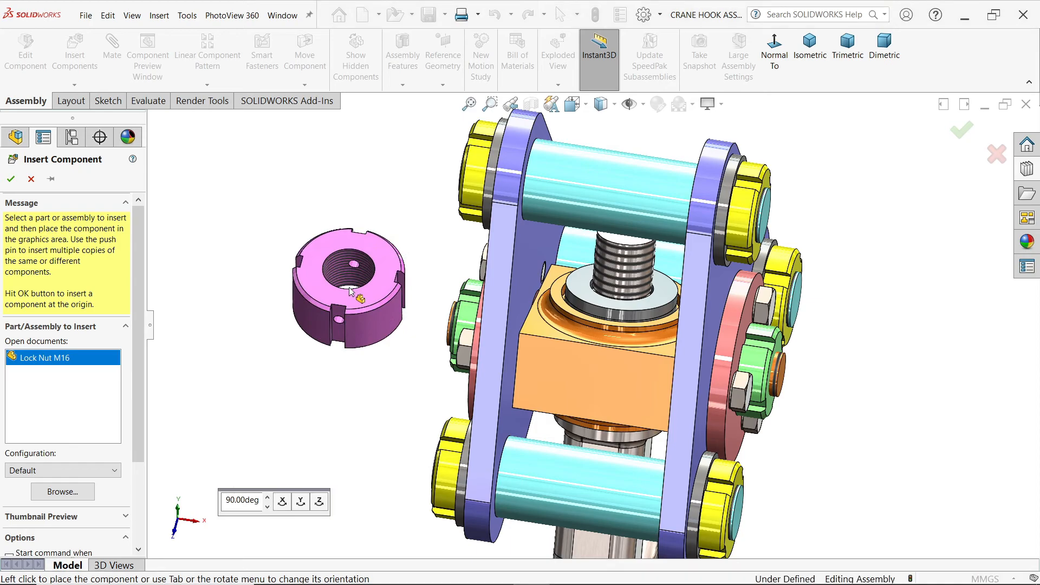
click(349, 291)
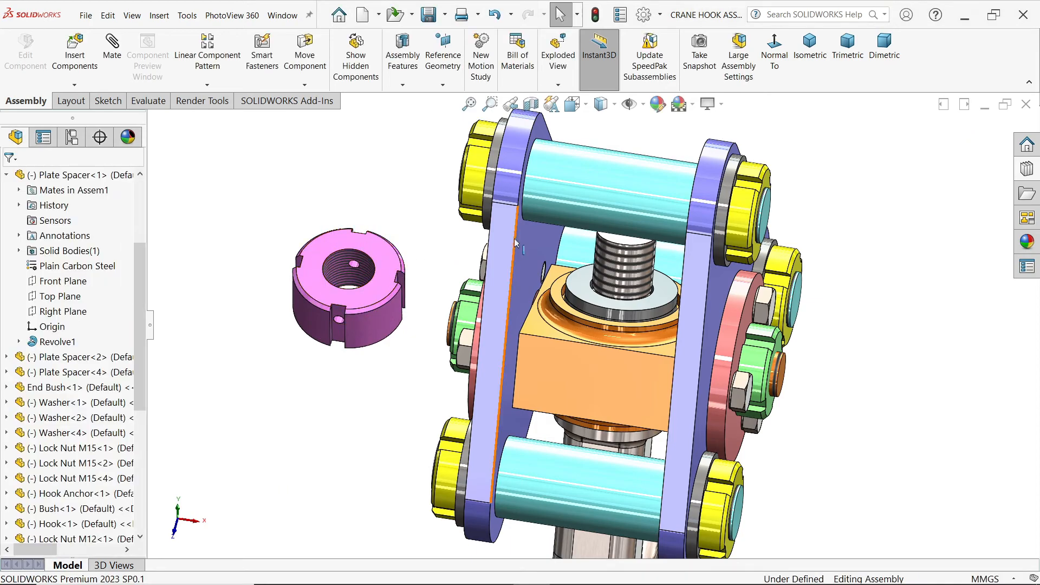
Step: Mate the Lock Nut M16's threaded bore concentric with the Hook's threaded shank
scroll(514, 243, down, 3)
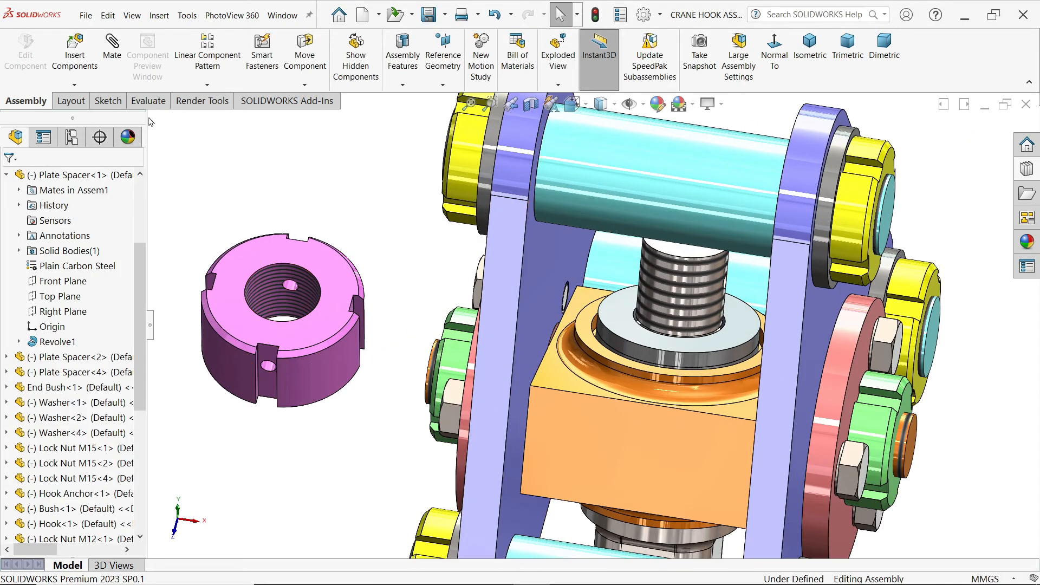
key(m)
click(264, 291)
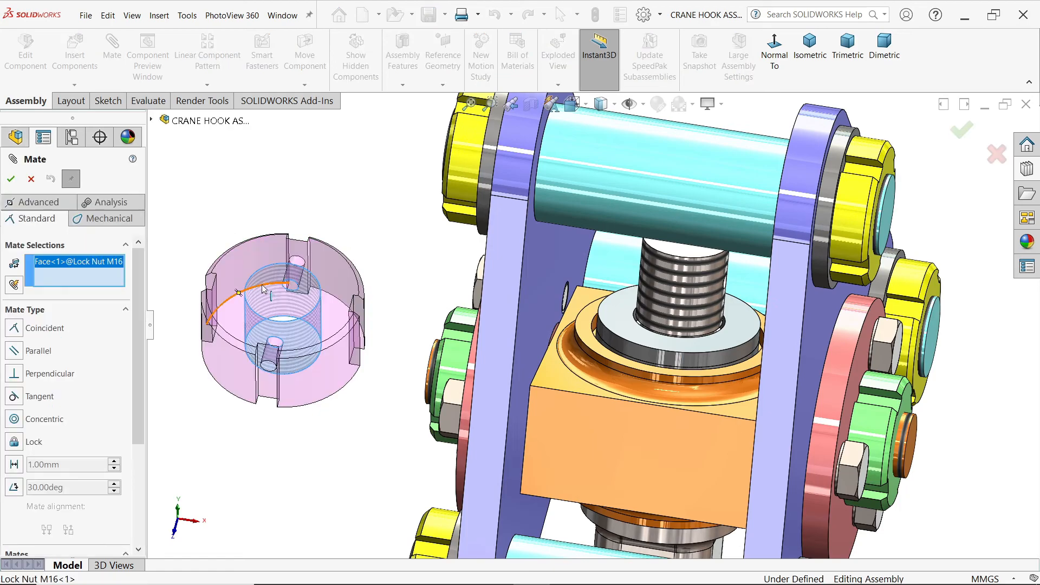
click(673, 284)
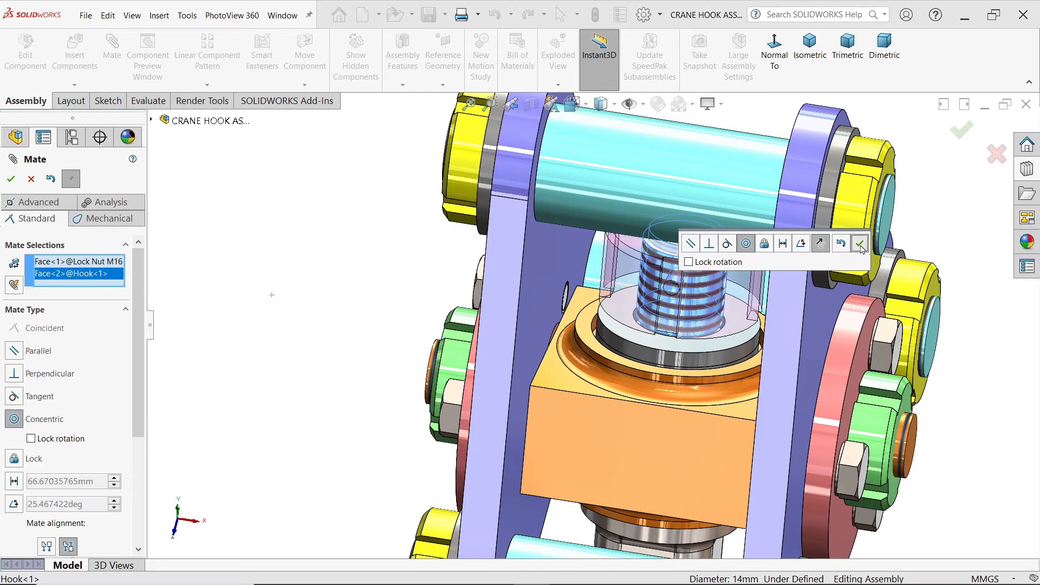
click(860, 245)
Step: Slide the Lock Nut M16 up the Hook's shank to expose the shank's cross hole, and turn a nut slot toward it
scroll(674, 260, down, 5)
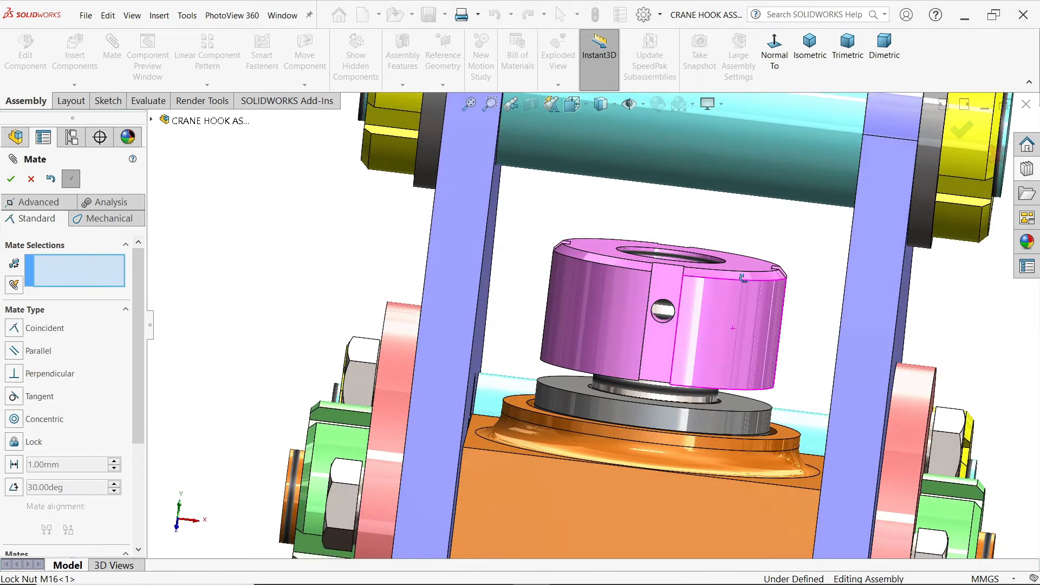
mouse_move(743, 278)
middle_down()
mouse_move(769, 281)
mouse_move(738, 262)
mouse_move(740, 283)
middle_up()
drag(680, 325, 723, 330)
mouse_move(718, 376)
middle_down()
mouse_move(713, 399)
mouse_move(746, 379)
mouse_move(709, 366)
mouse_move(710, 383)
middle_up()
drag(707, 327, 737, 211)
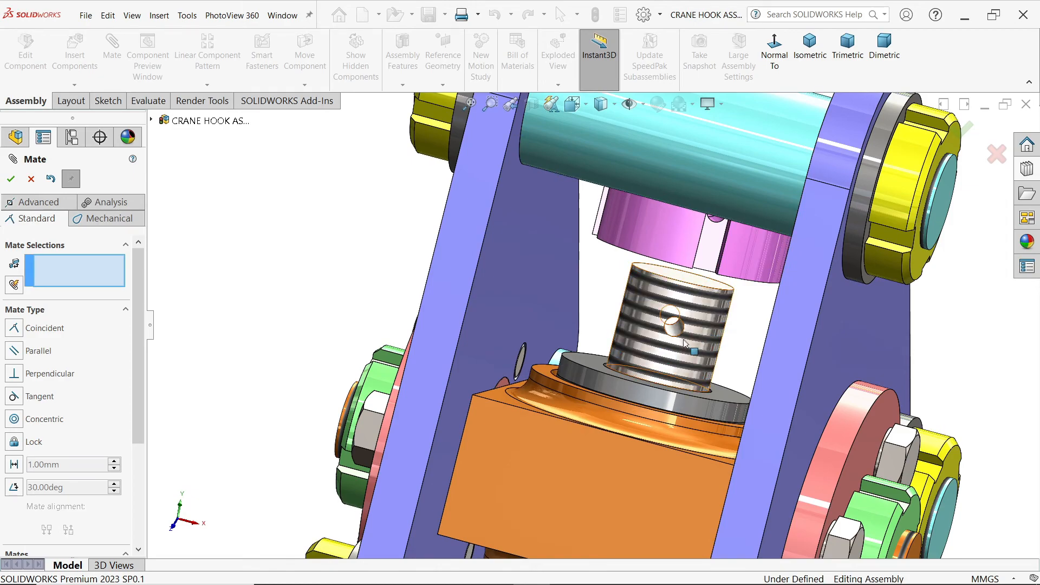
scroll(666, 288, up, 2)
drag(697, 269, 658, 276)
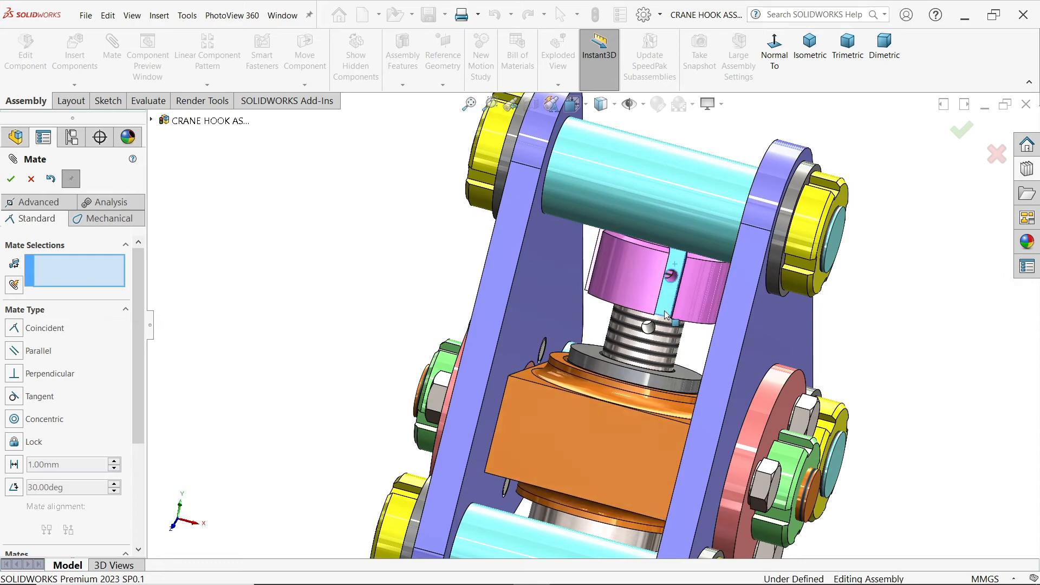
Step: Mate the cross hole in the Lock Nut M16's slot concentric with the Hook shank's cross hole
scroll(661, 273, down, 3)
scroll(632, 320, down, 2)
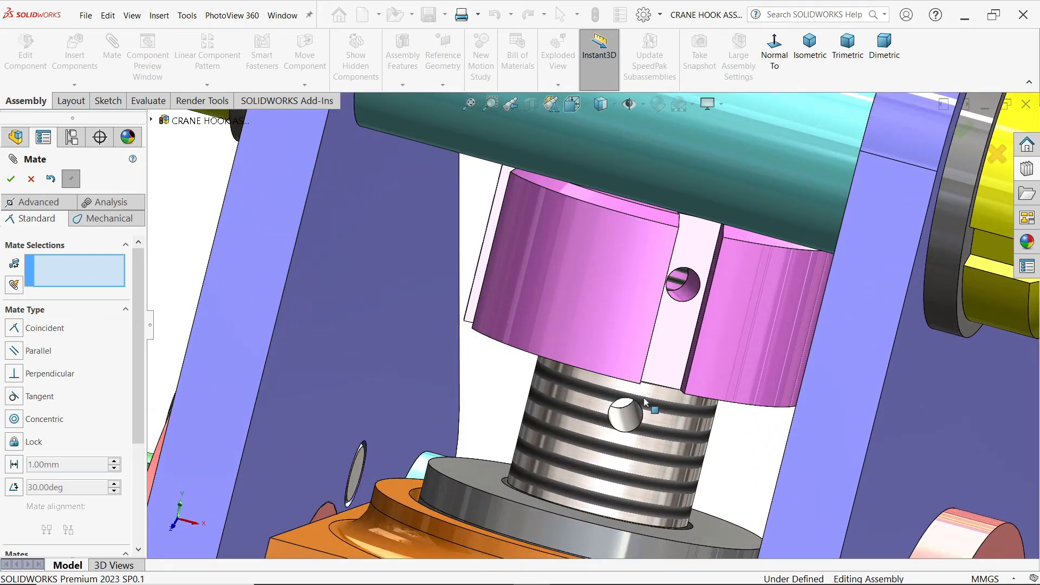
click(627, 422)
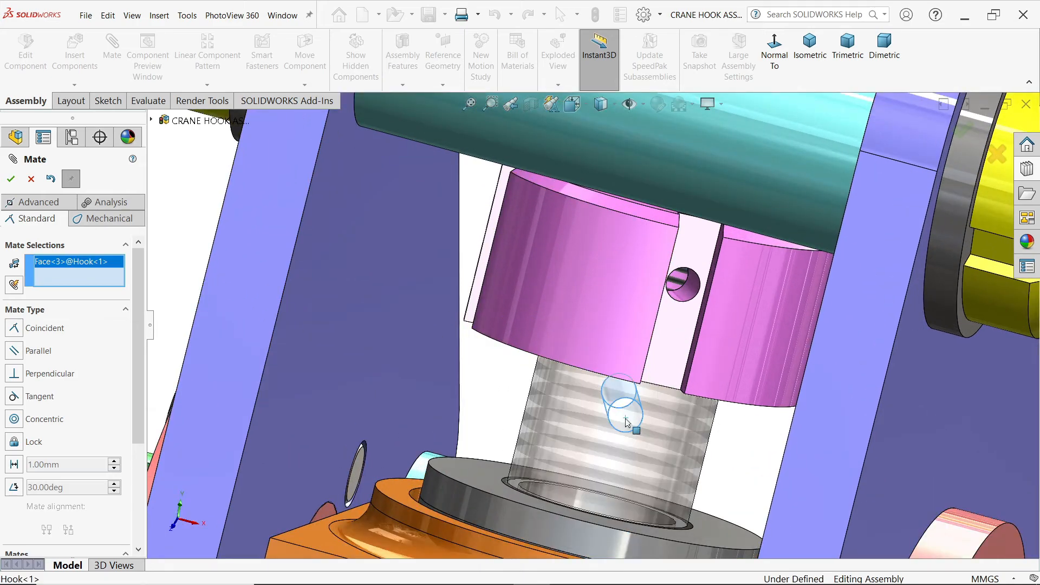
click(690, 293)
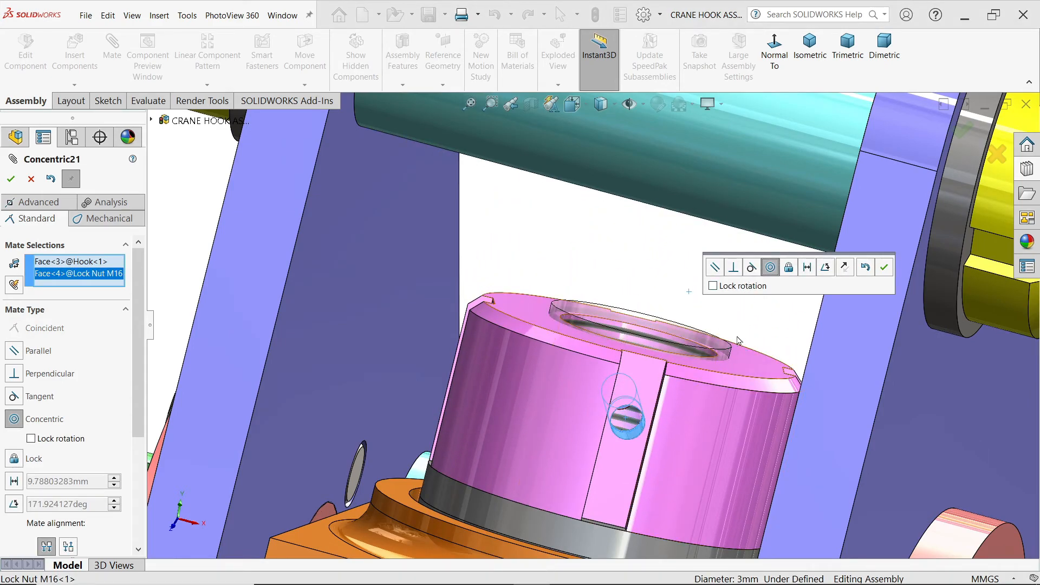
click(883, 269)
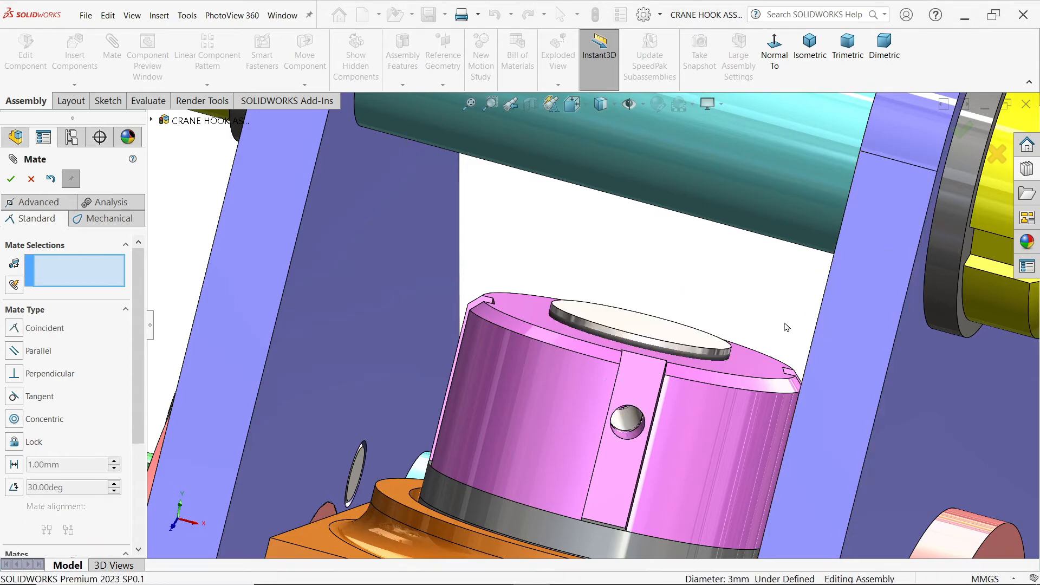
scroll(717, 365, up, 2)
scroll(639, 398, up, 3)
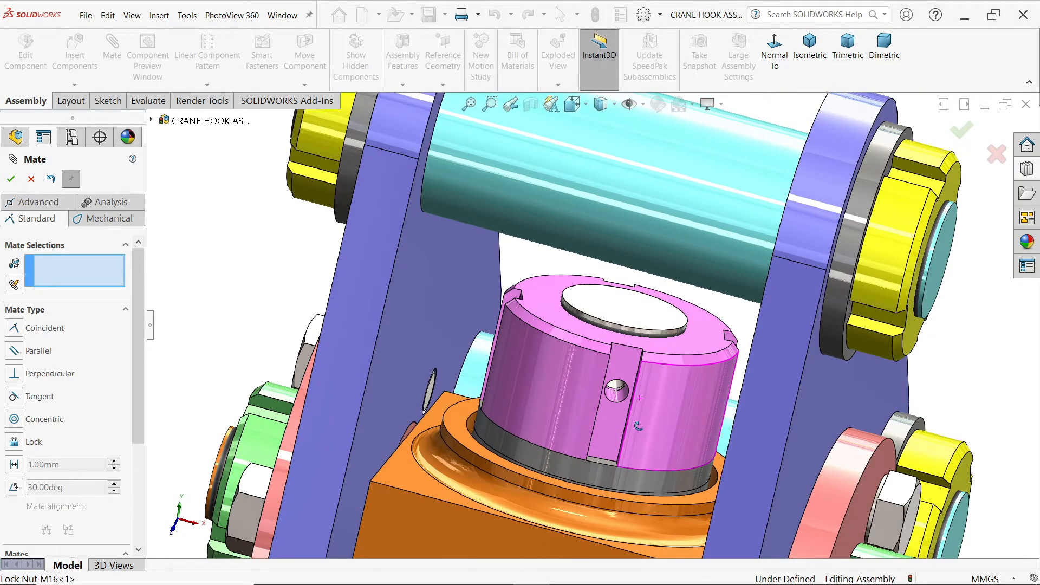
scroll(566, 408, down, 5)
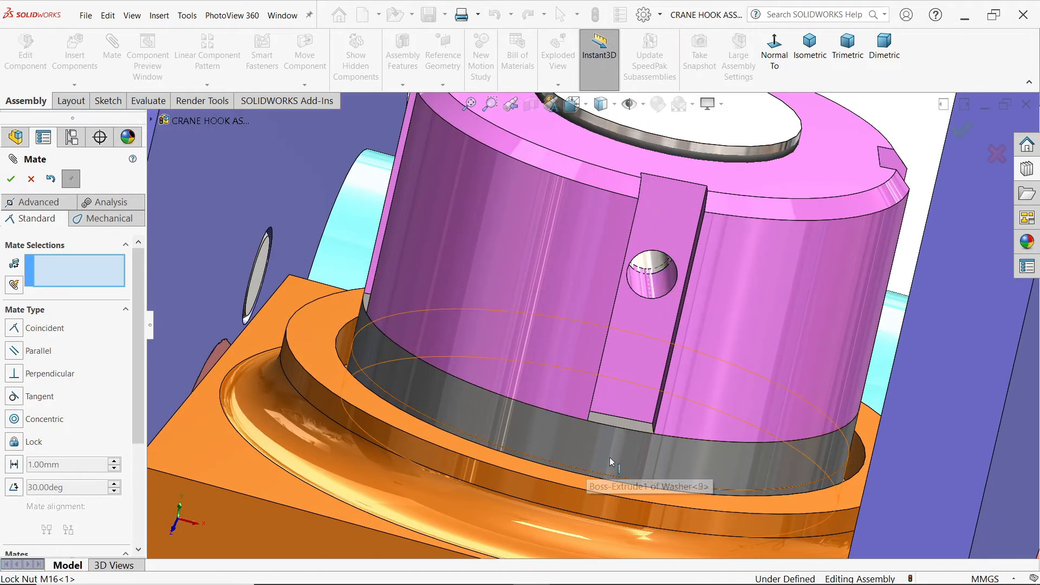
Step: Finish mating and swing the Hook Anchor about its pivots between the support plates, carrying the Hook with it
click(30, 179)
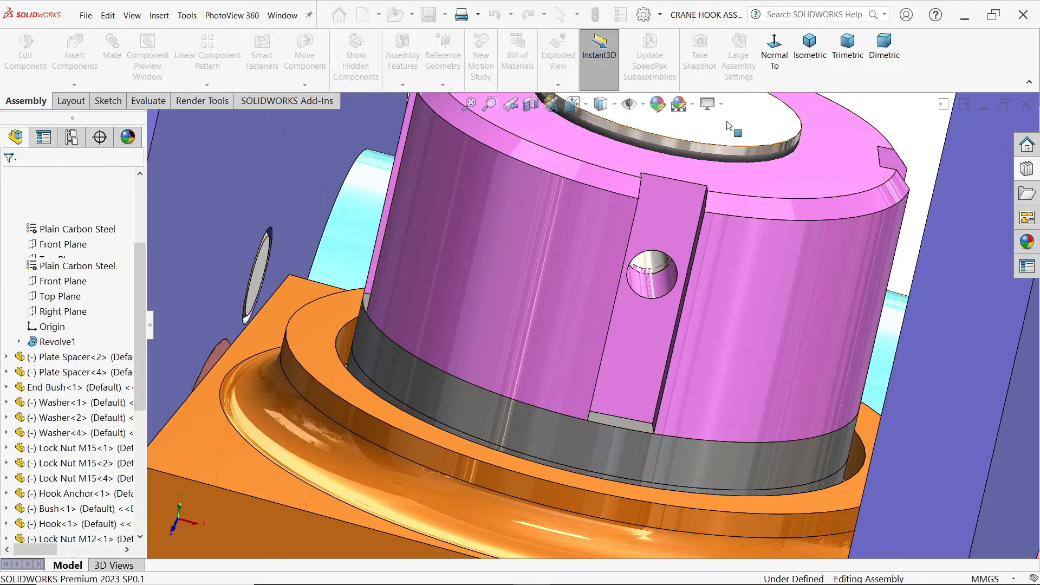
click(809, 46)
scroll(642, 369, down, 1)
middle_drag(644, 370, 603, 329)
click(640, 246)
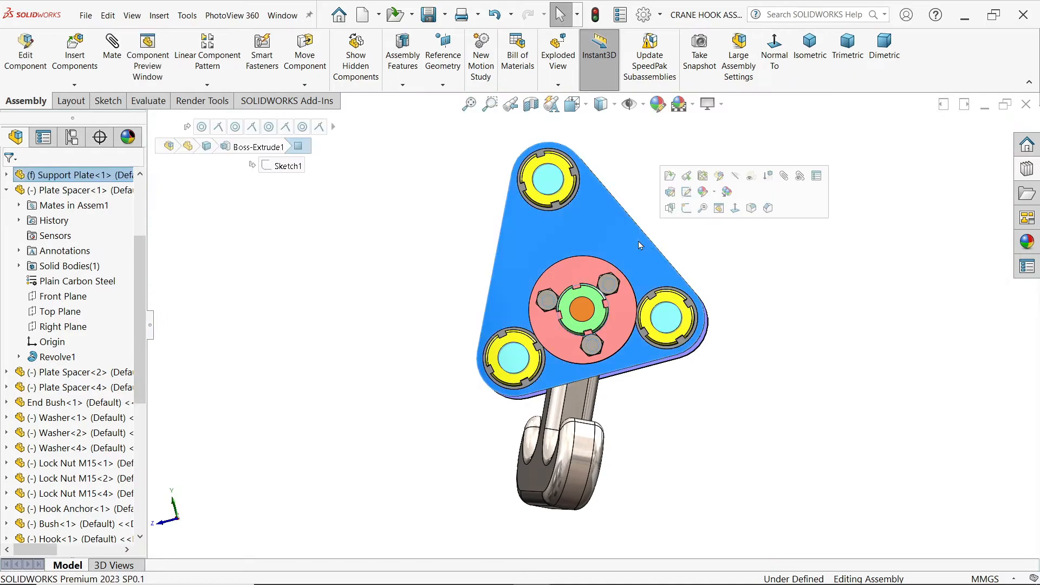
middle_drag(769, 254, 842, 386)
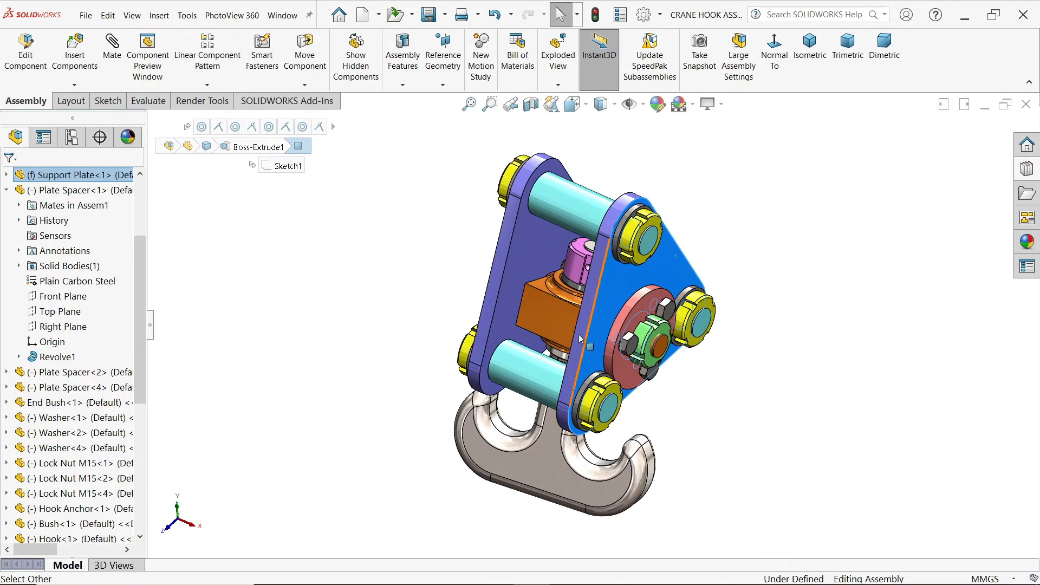
click(550, 322)
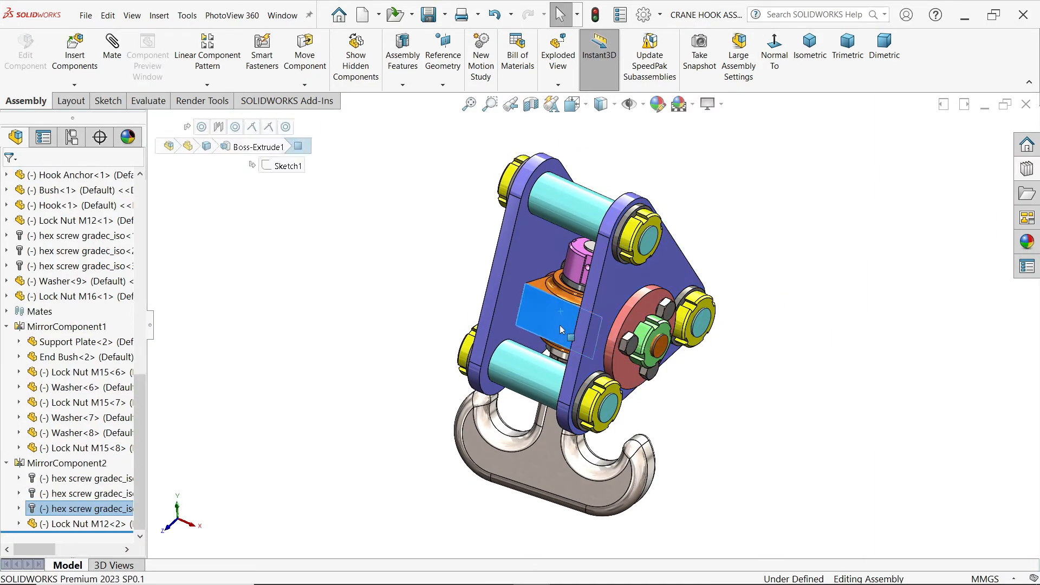
drag(551, 327, 557, 345)
click(786, 219)
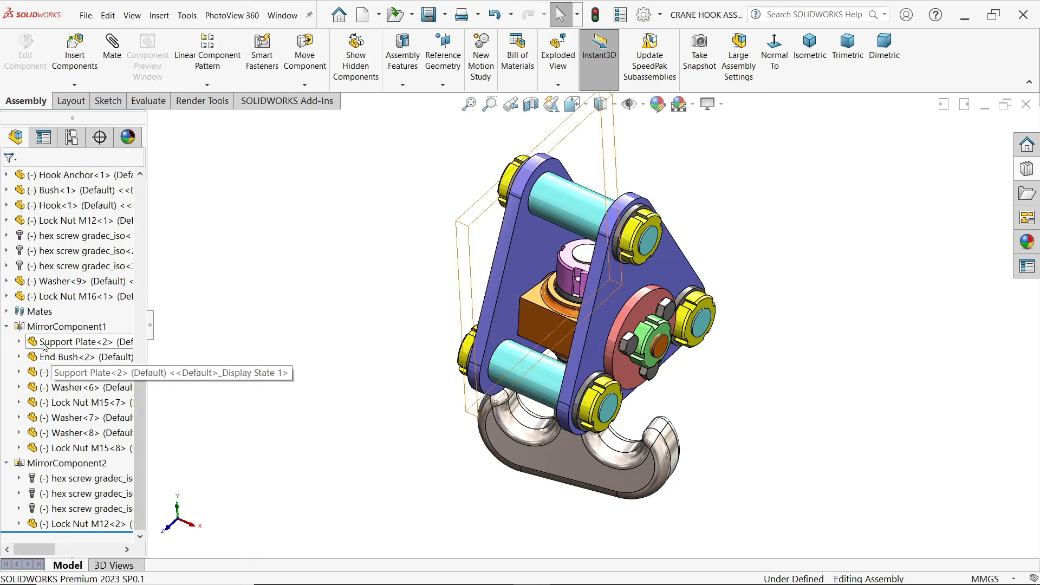
Step: Mate the Hook Anchor's flat front face parallel to the assembly's Front Plane
click(6, 326)
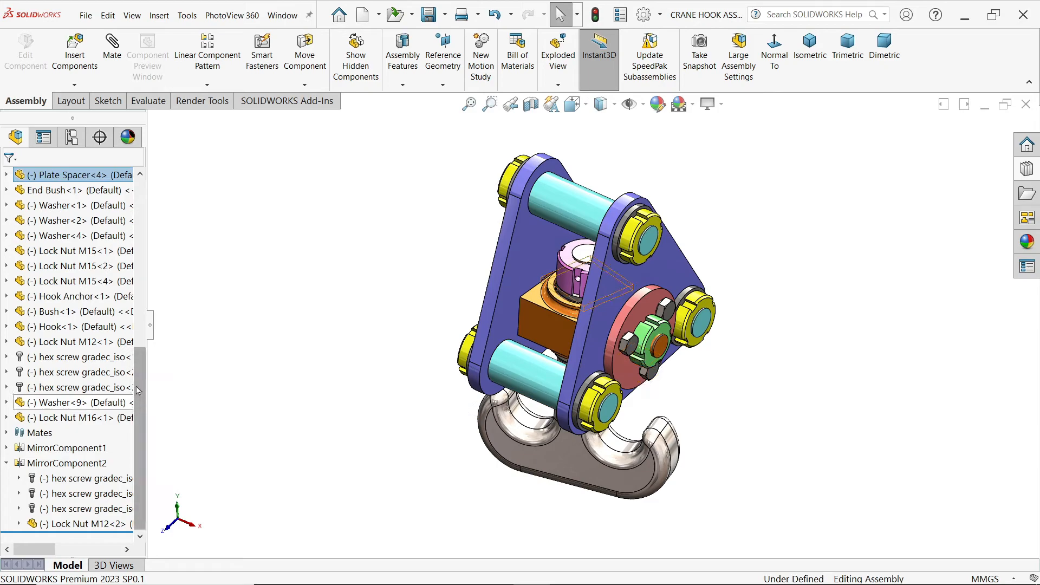
scroll(130, 379, up, 8)
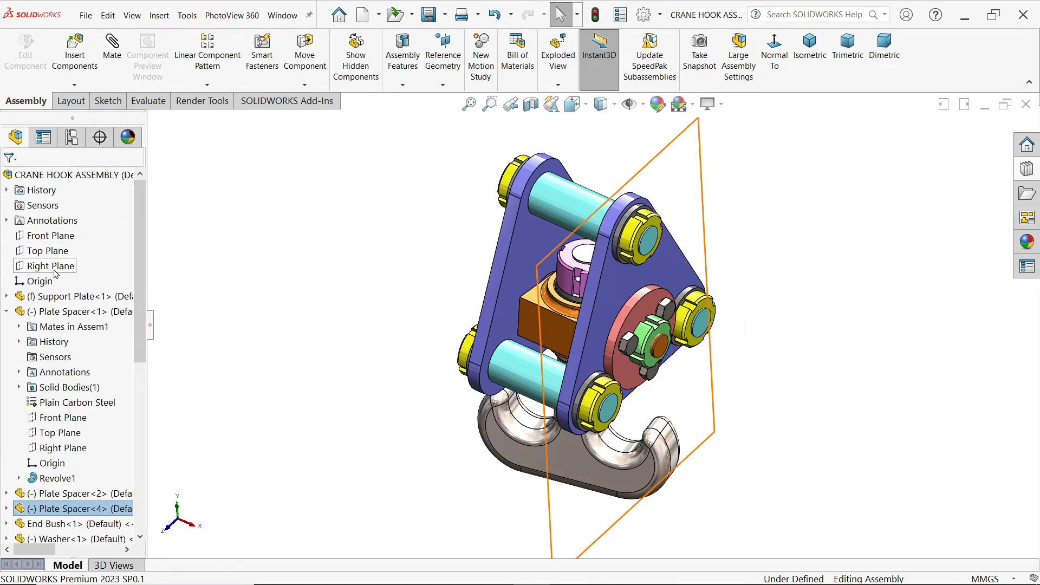
click(51, 235)
click(80, 205)
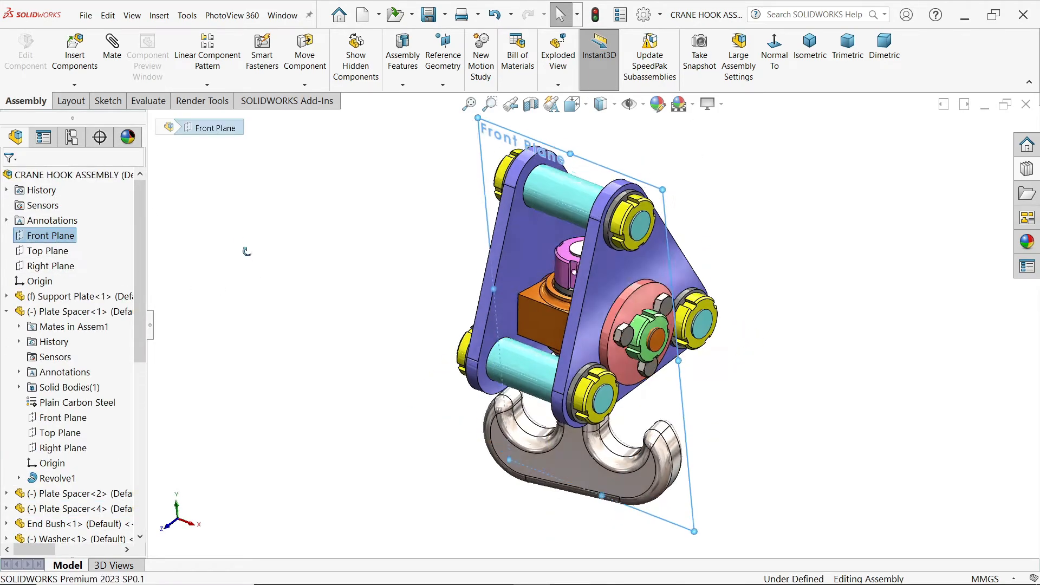
middle_drag(207, 216, 261, 249)
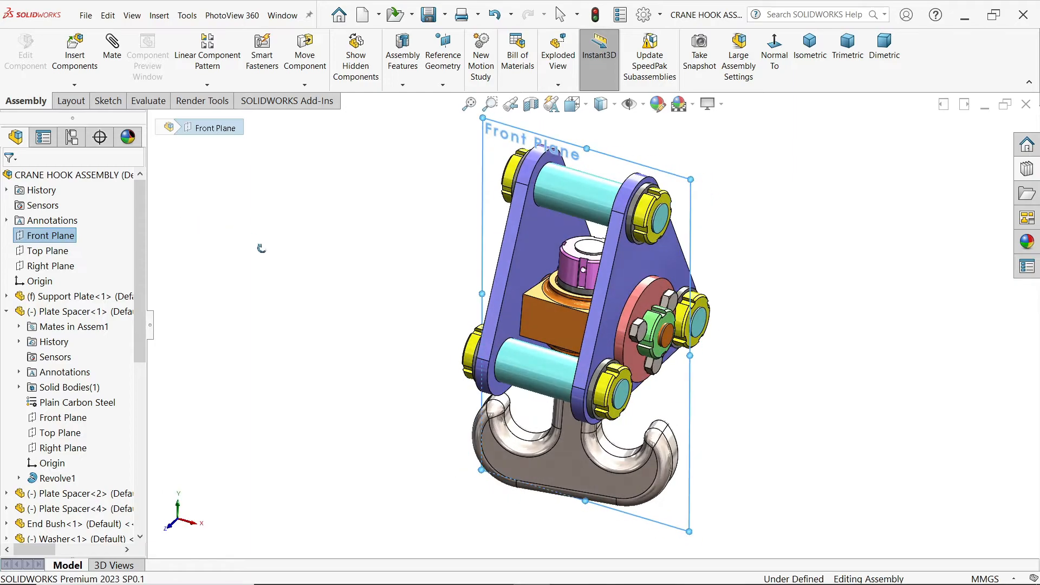
click(551, 325)
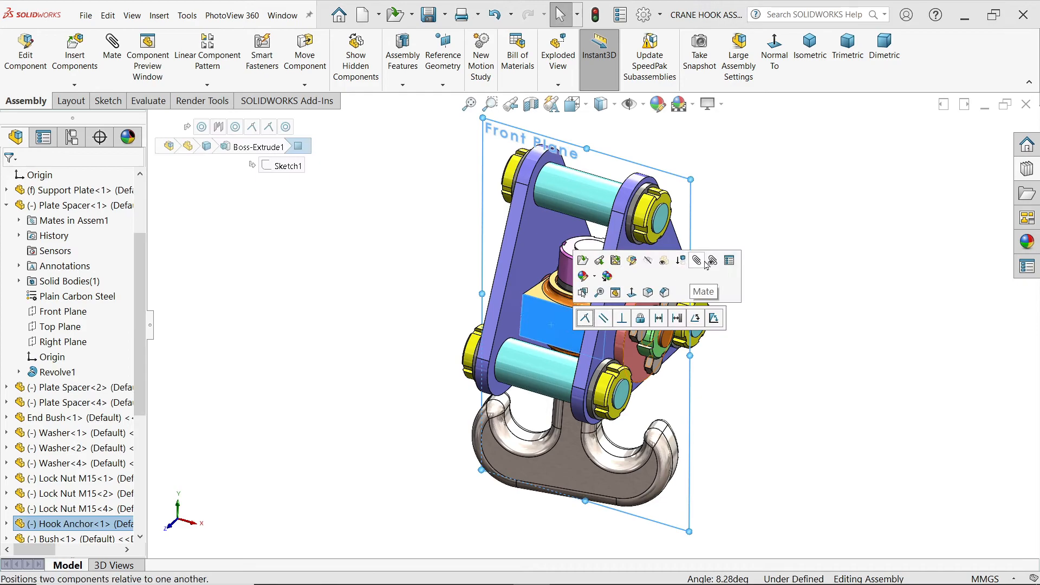
click(698, 261)
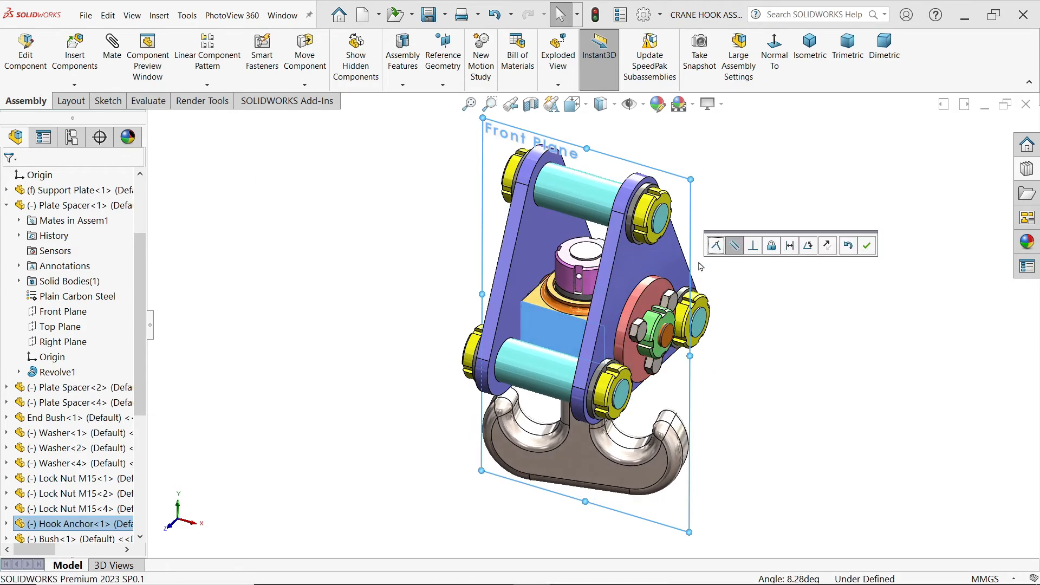
mouse_move(316, 355)
middle_down()
mouse_move(376, 360)
mouse_move(316, 341)
middle_up()
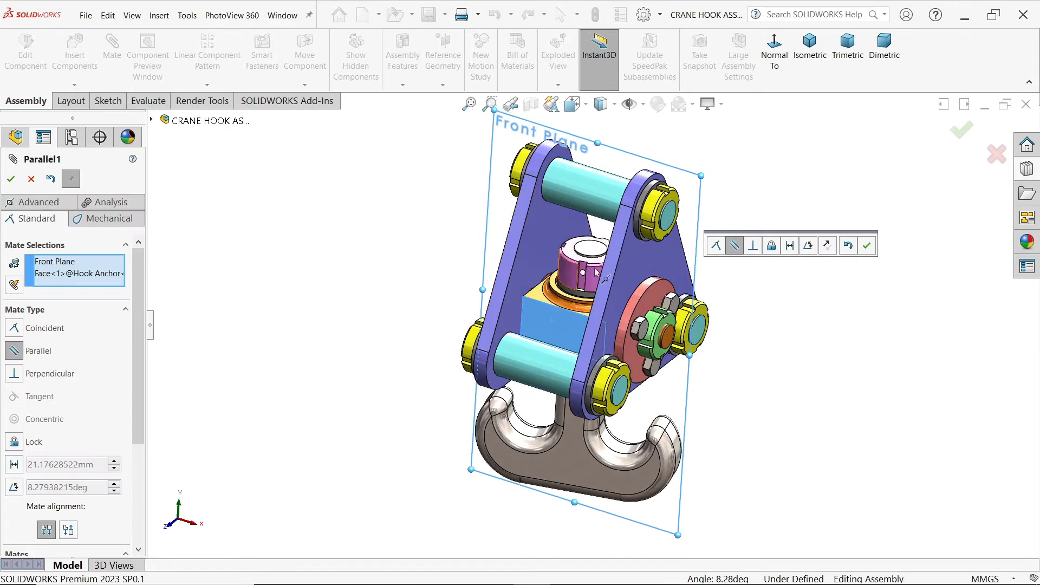
middle_drag(755, 275, 675, 258)
click(867, 246)
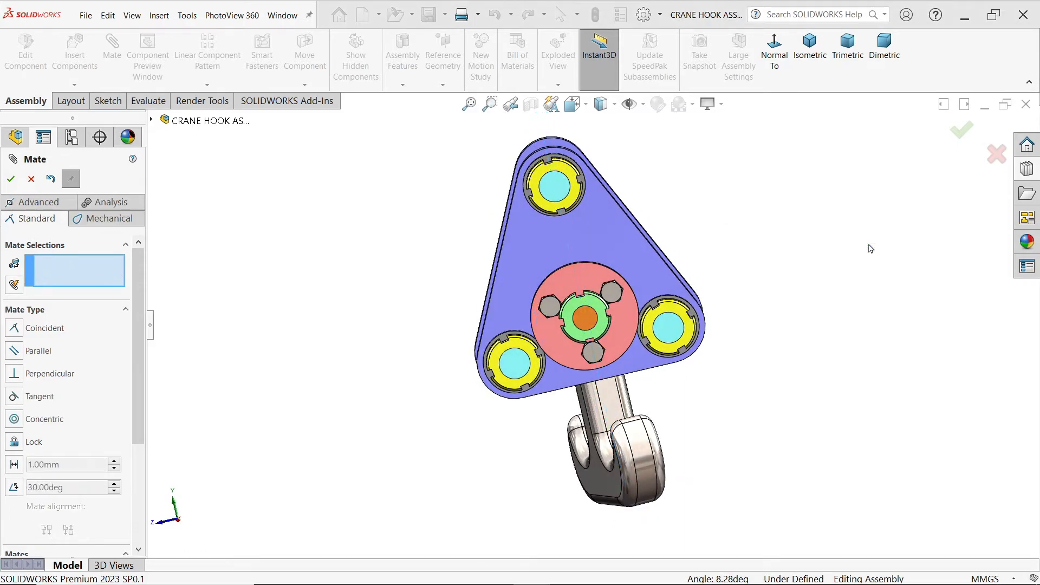
Step: Turn the Hook about its shank and mate its flat side face parallel to the outer face of the Support Plate
drag(641, 461, 609, 466)
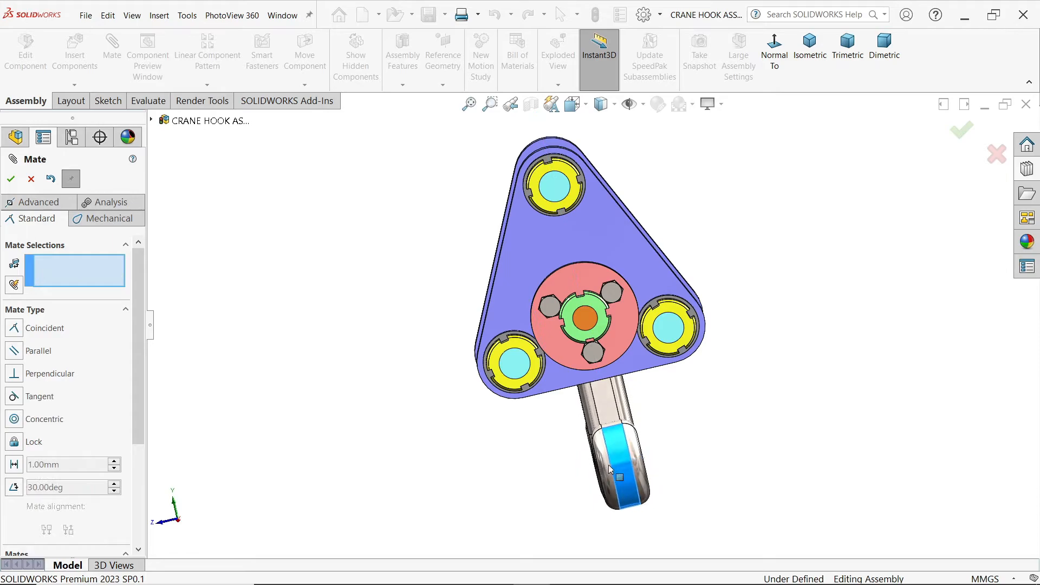
middle_drag(744, 429, 350, 324)
drag(675, 462, 520, 467)
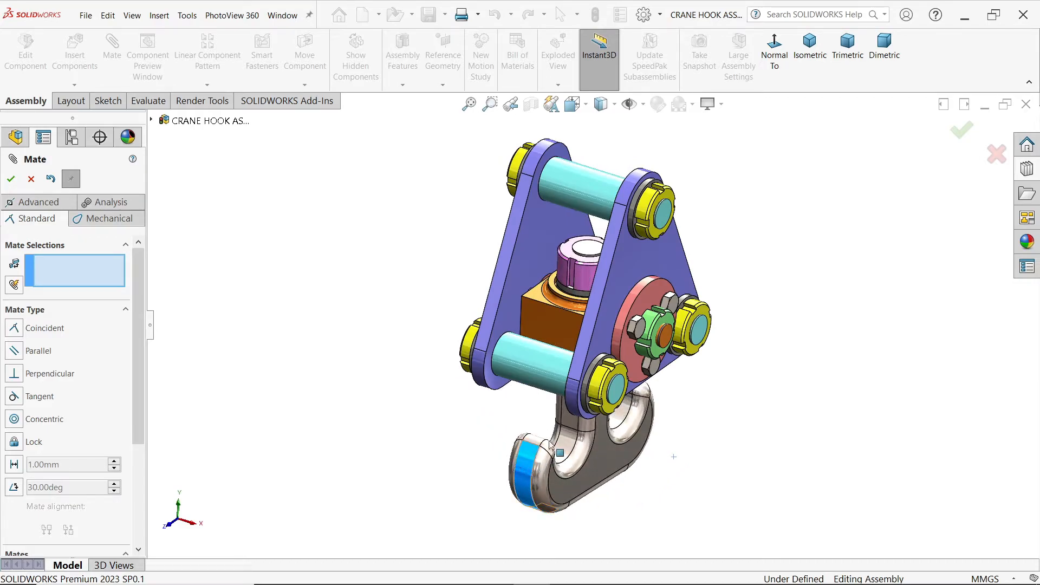
click(612, 302)
click(599, 484)
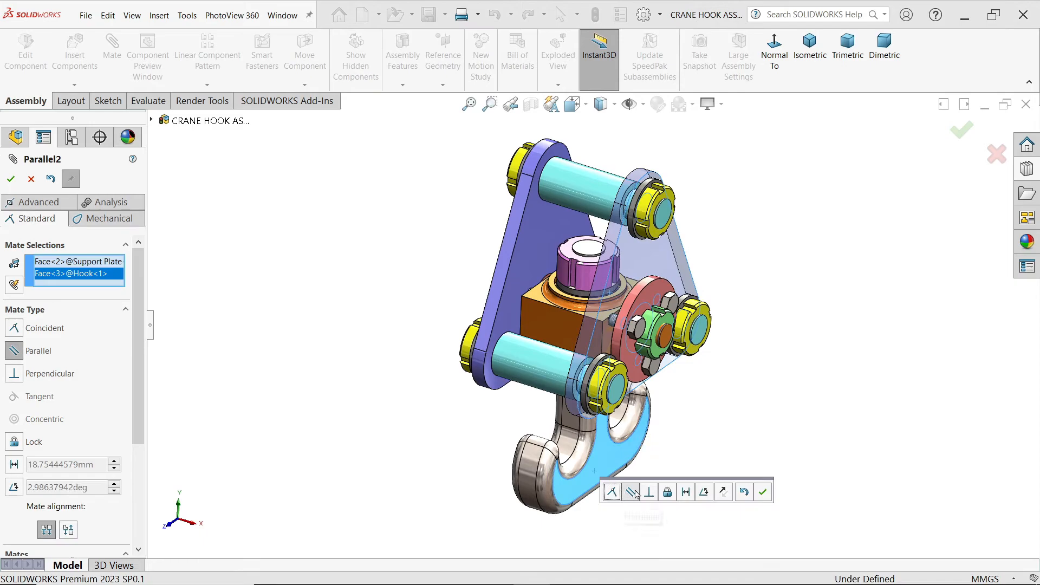
click(763, 493)
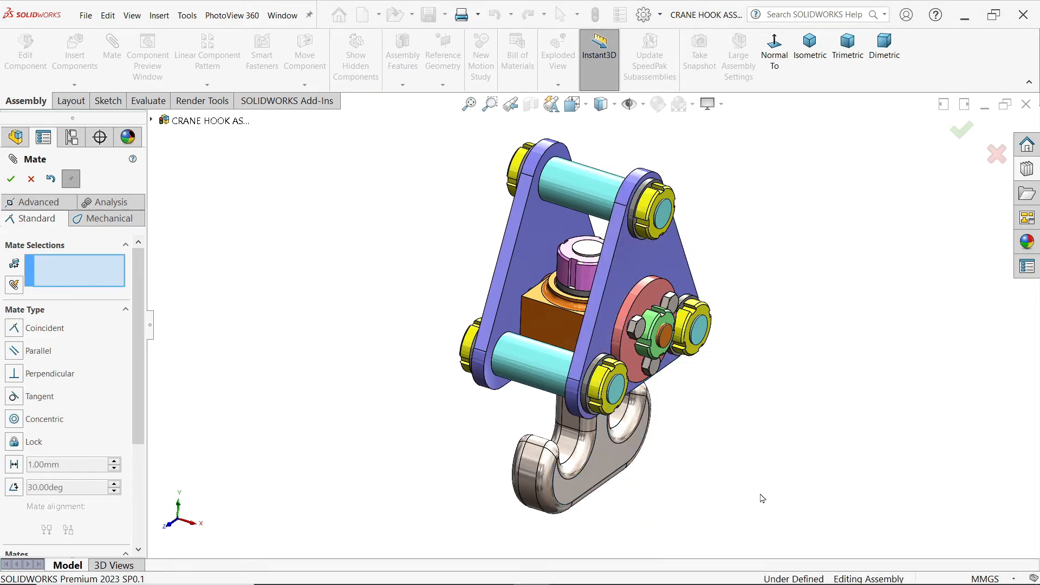
click(30, 179)
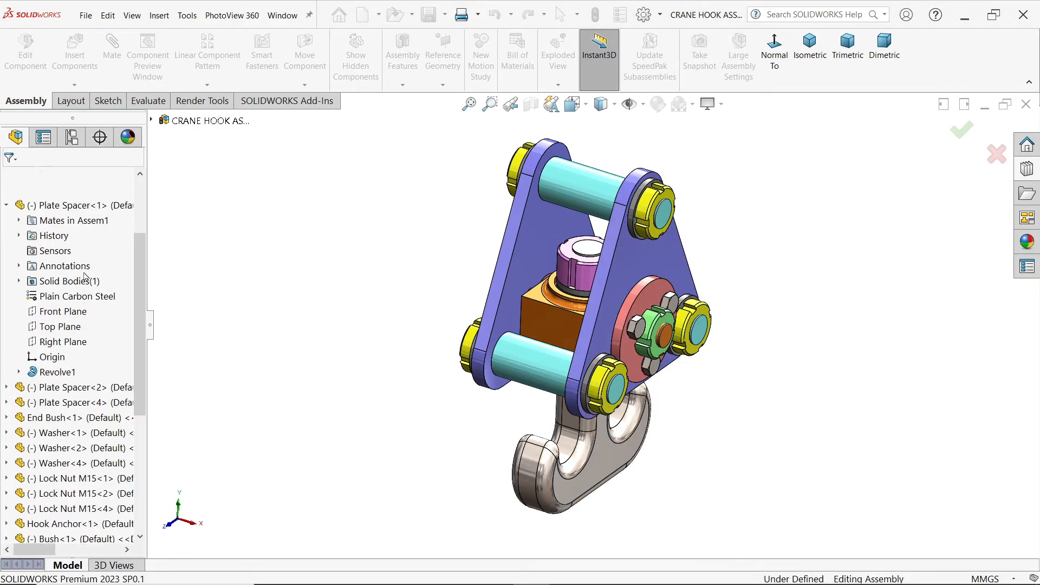
Step: Suppress the Parallel1 and Parallel2 mates so the Hook Anchor and Hook can move freely
click(6, 205)
scroll(29, 510, down, 2)
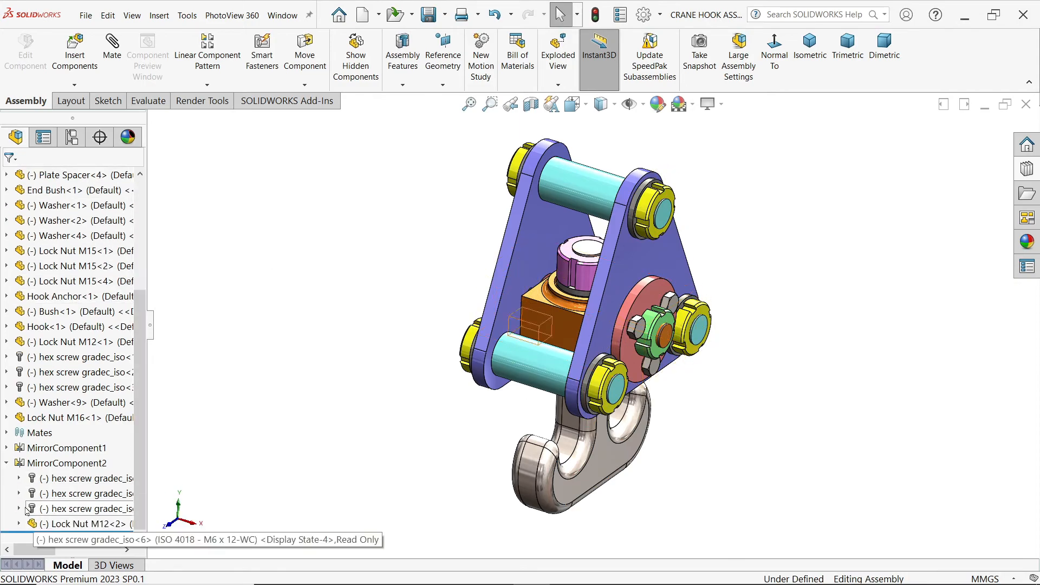
click(7, 433)
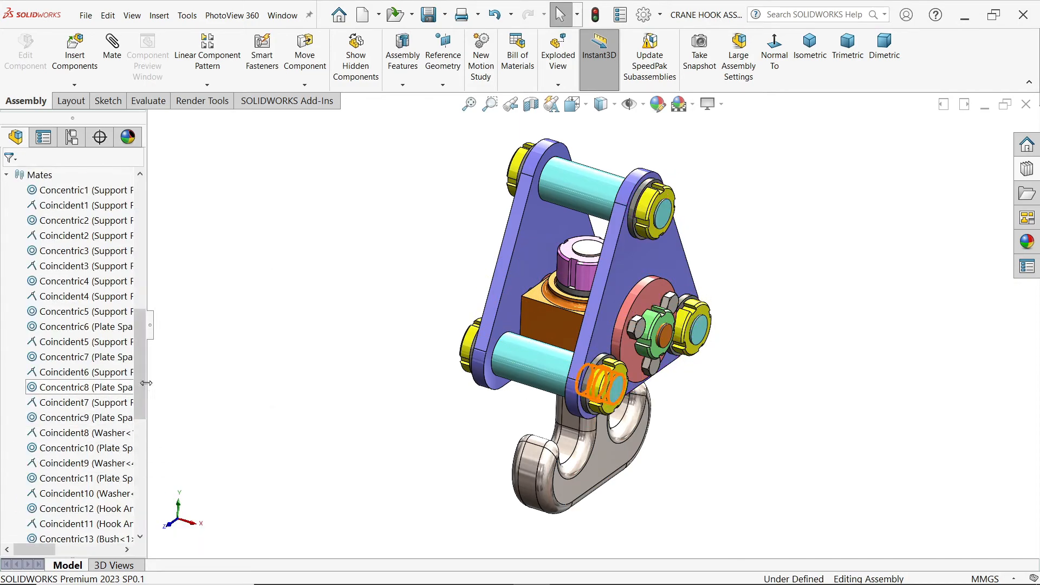
scroll(130, 466, down, 7)
scroll(131, 465, down, 1)
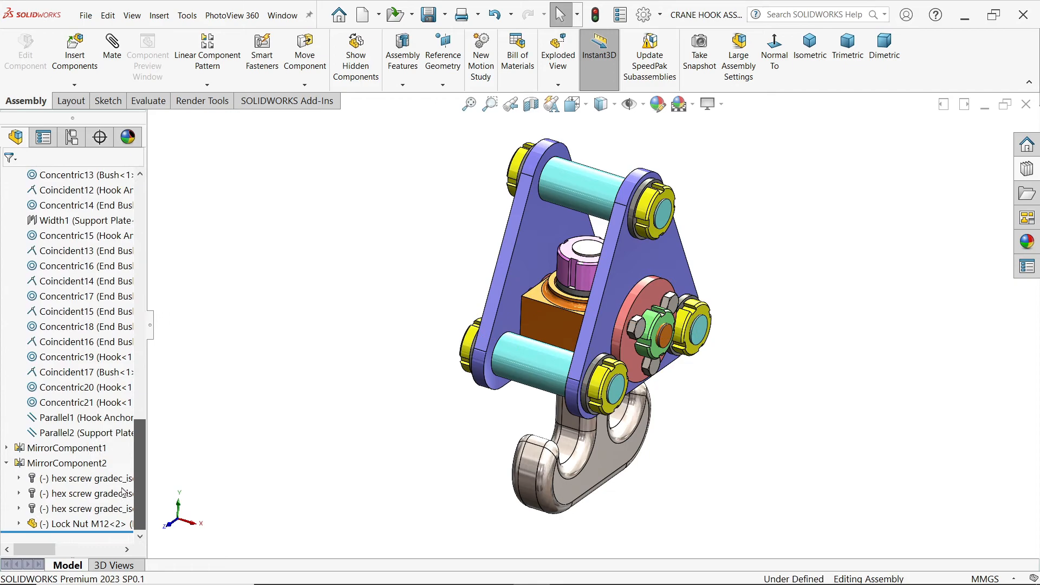
click(65, 433)
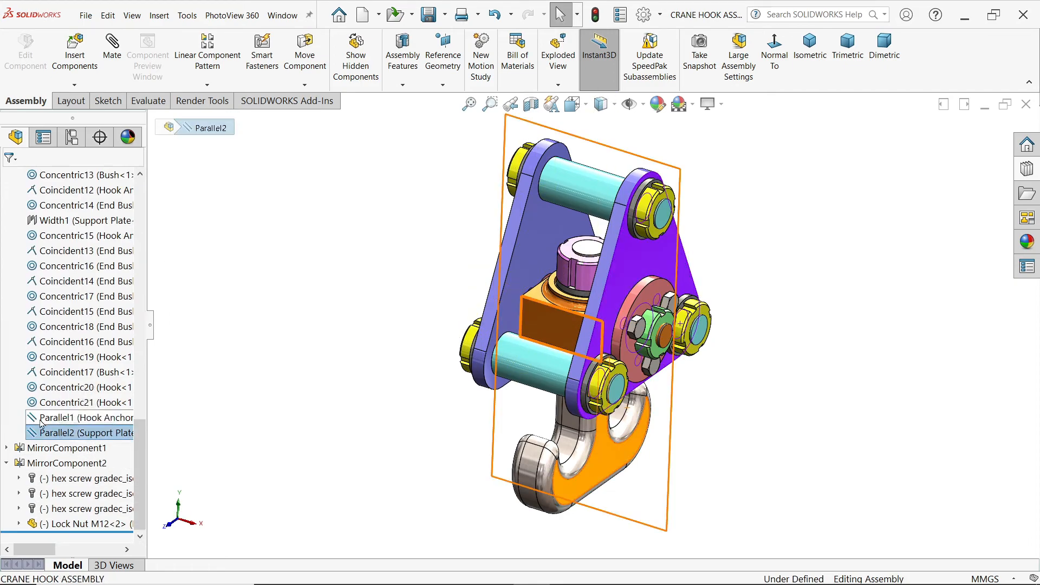
click(42, 420)
ctrl+click(48, 432)
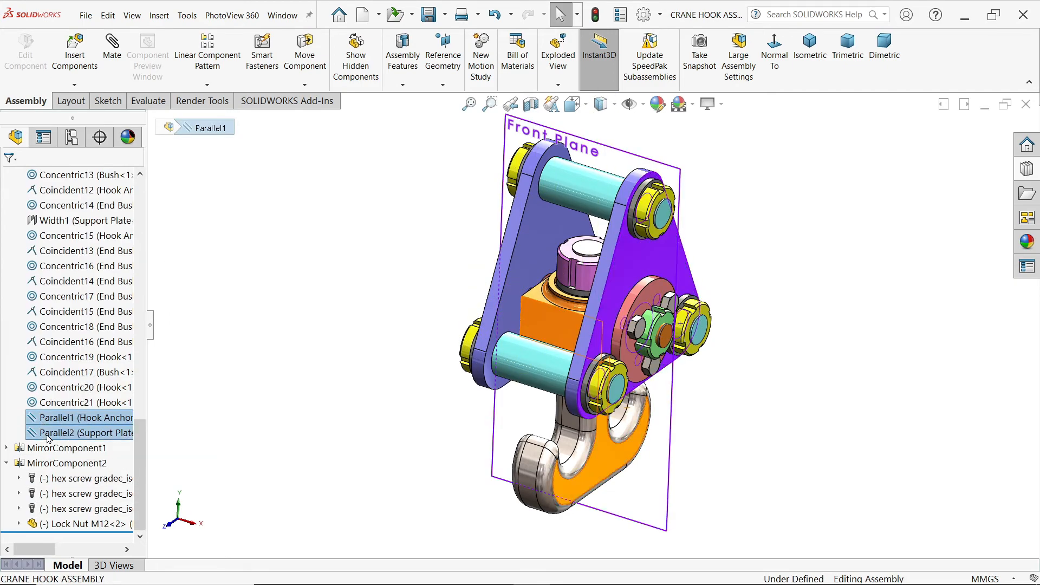
click(76, 404)
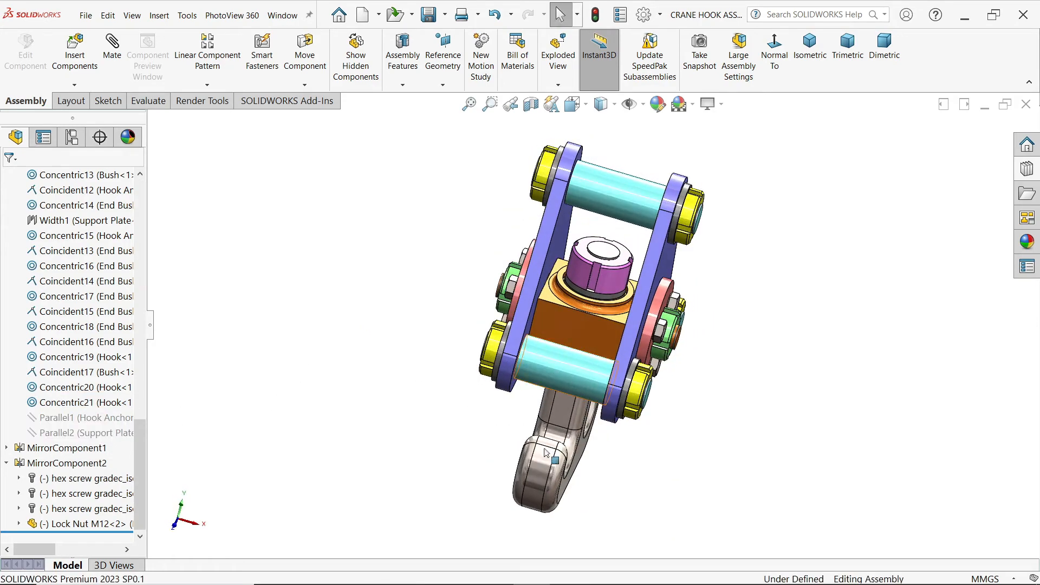
Step: Collapse the mates list and examine the whole assembled crane hook
middle_drag(408, 441, 361, 426)
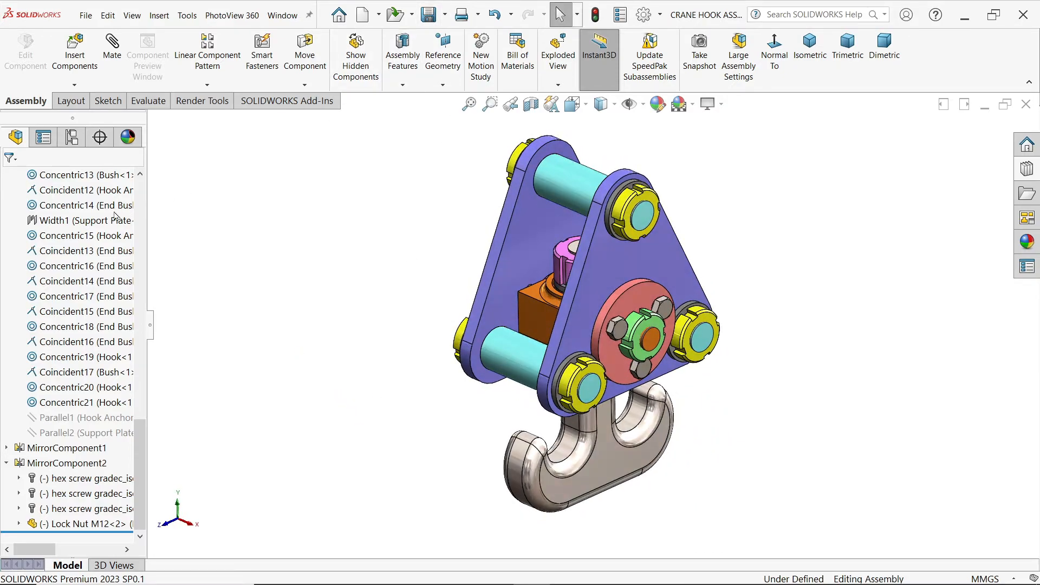
scroll(44, 279, up, 10)
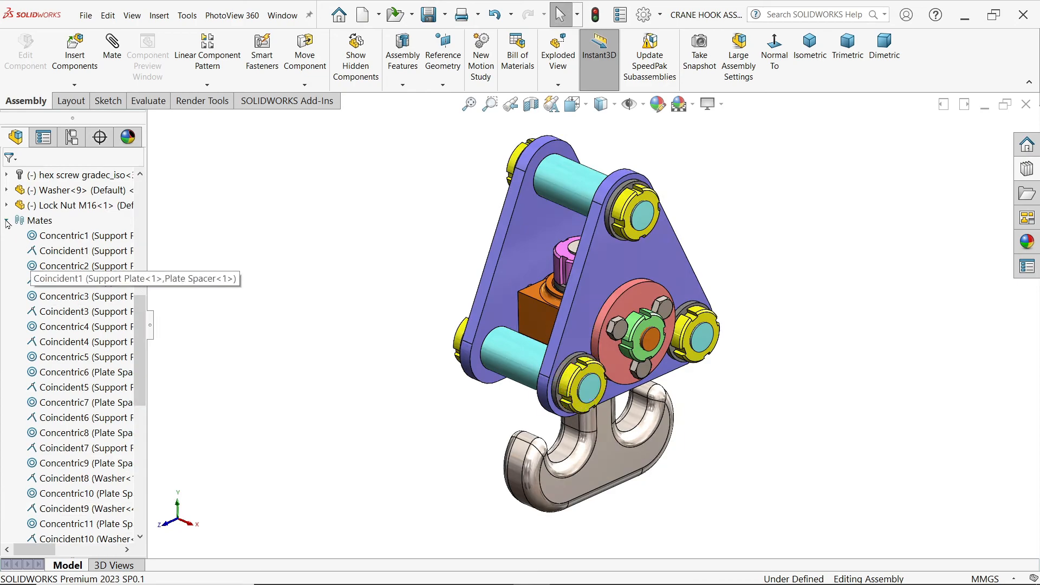
scroll(45, 271, up, 10)
middle_drag(381, 237, 670, 335)
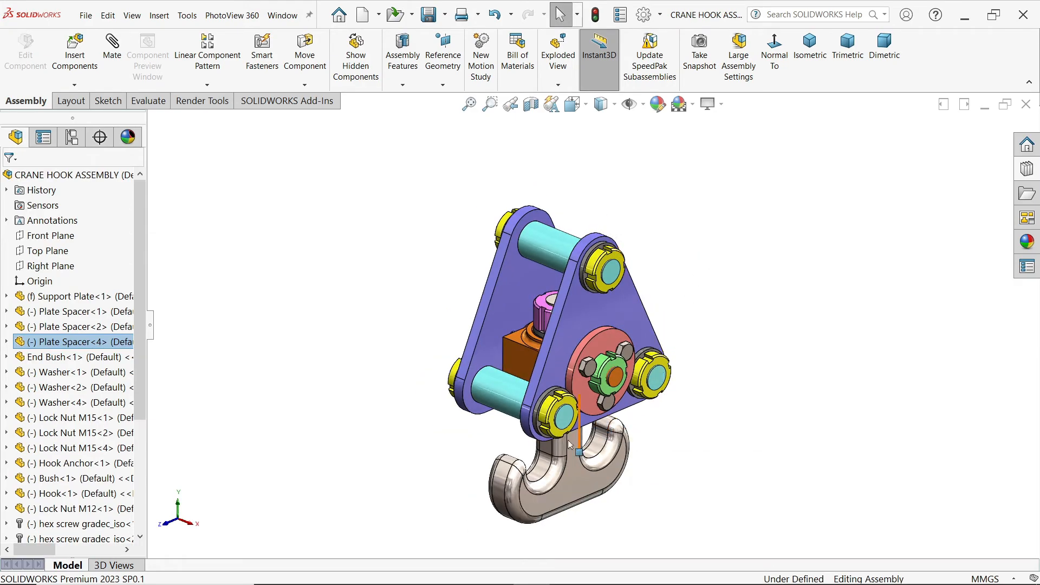
scroll(551, 454, down, 1)
scroll(593, 328, up, 2)
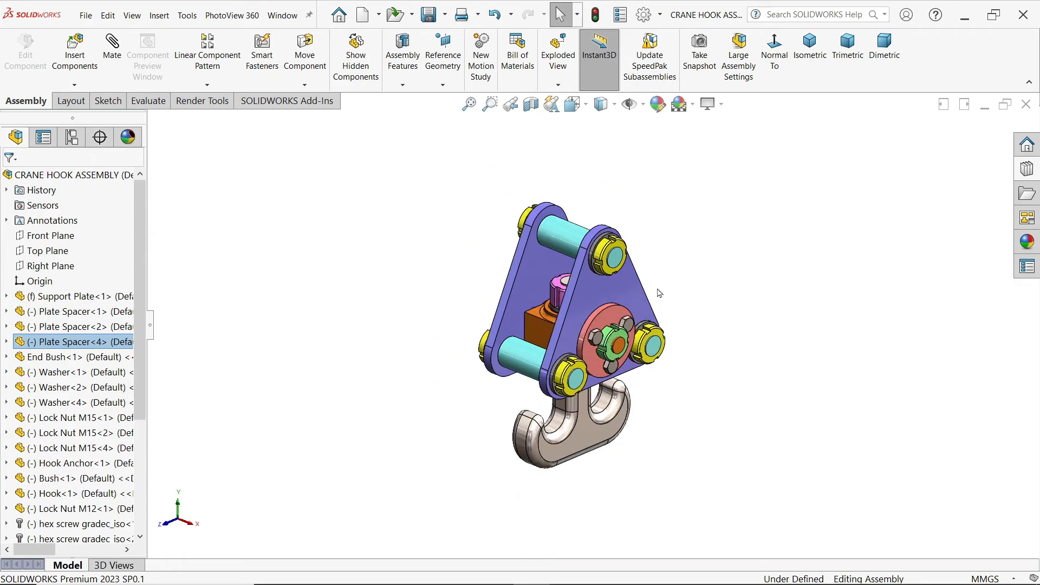
scroll(659, 293, up, 2)
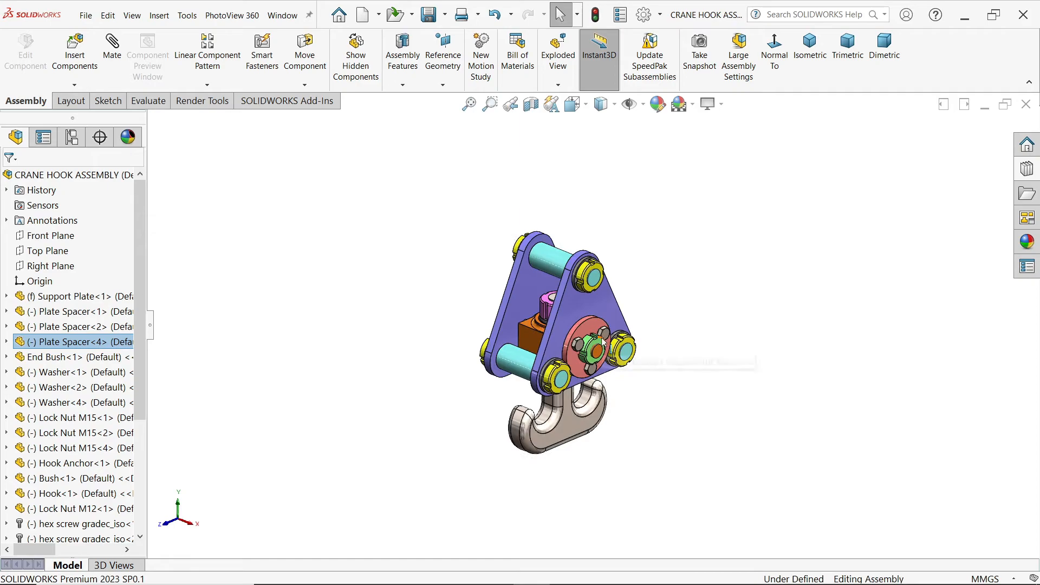
scroll(596, 339, down, 2)
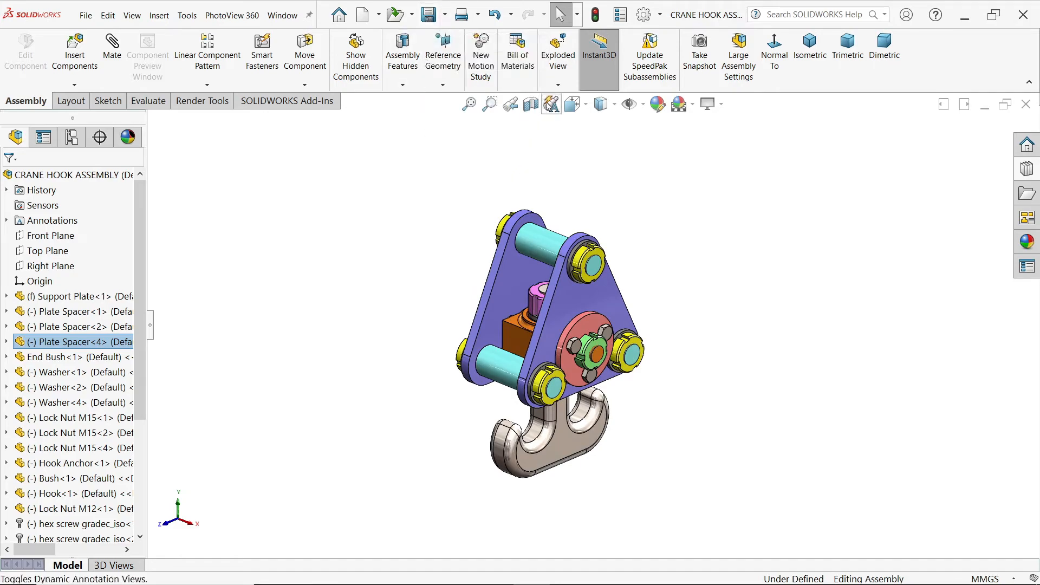
Step: Start an exploded view and select the three hex screws on the near End Bush for the first explode step
click(559, 85)
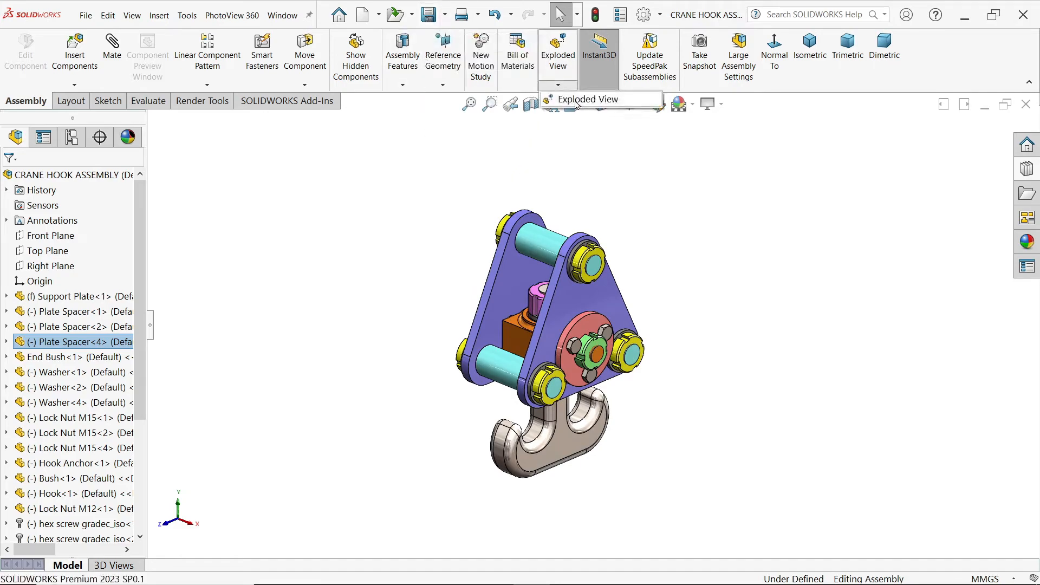
click(576, 100)
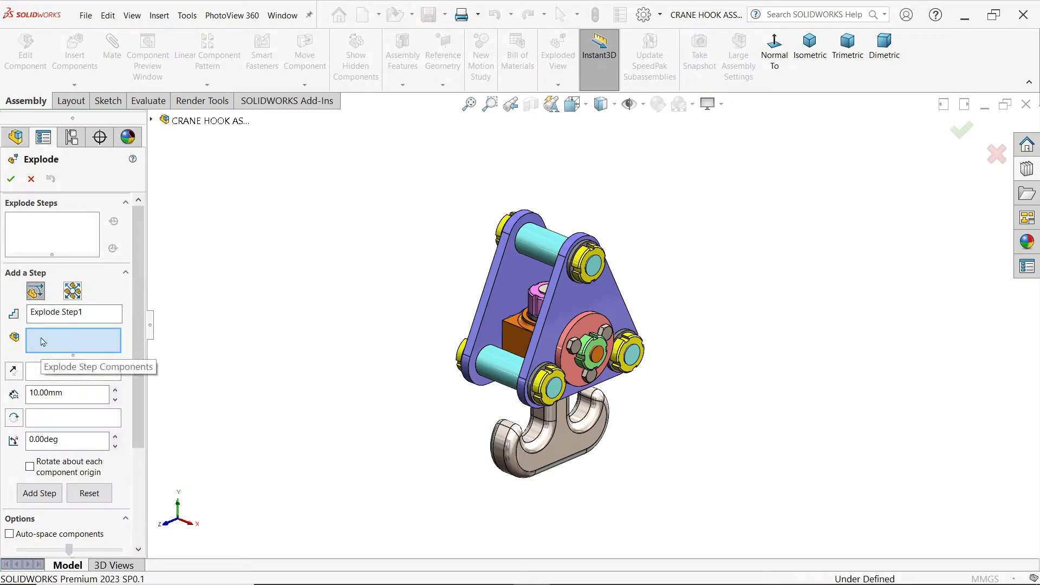
click(575, 346)
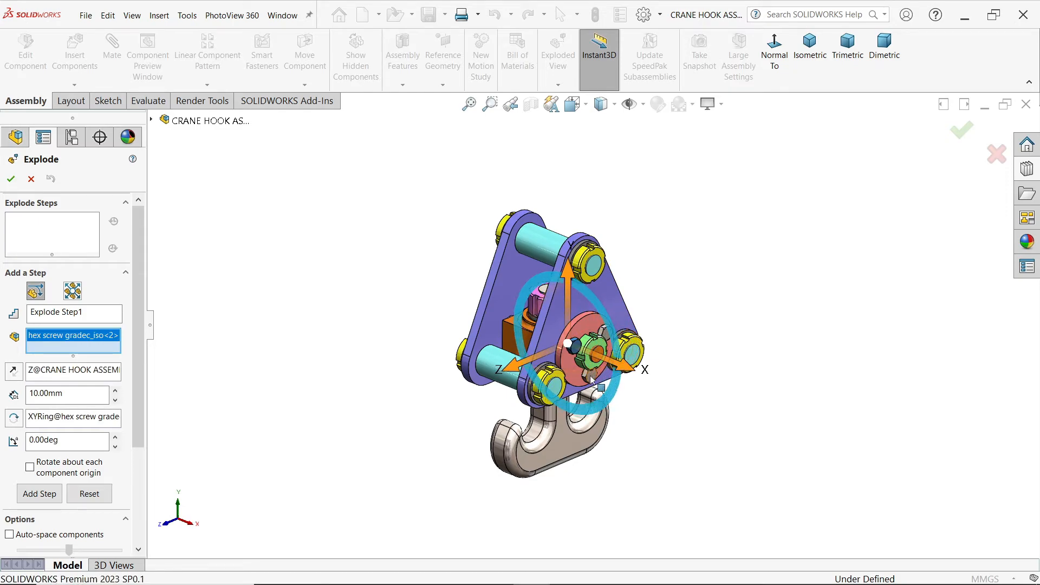
click(608, 344)
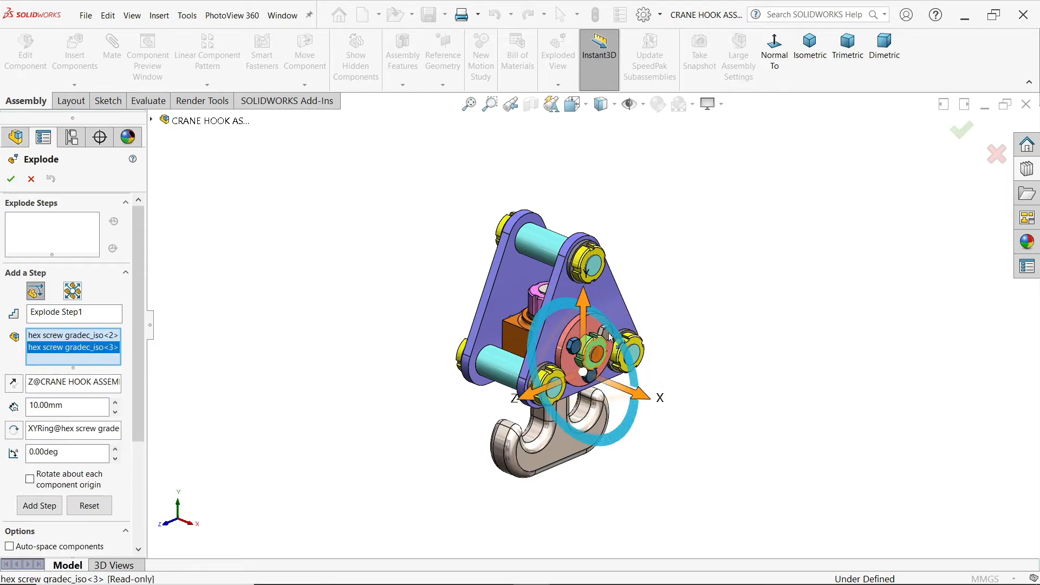
scroll(608, 337, down, 5)
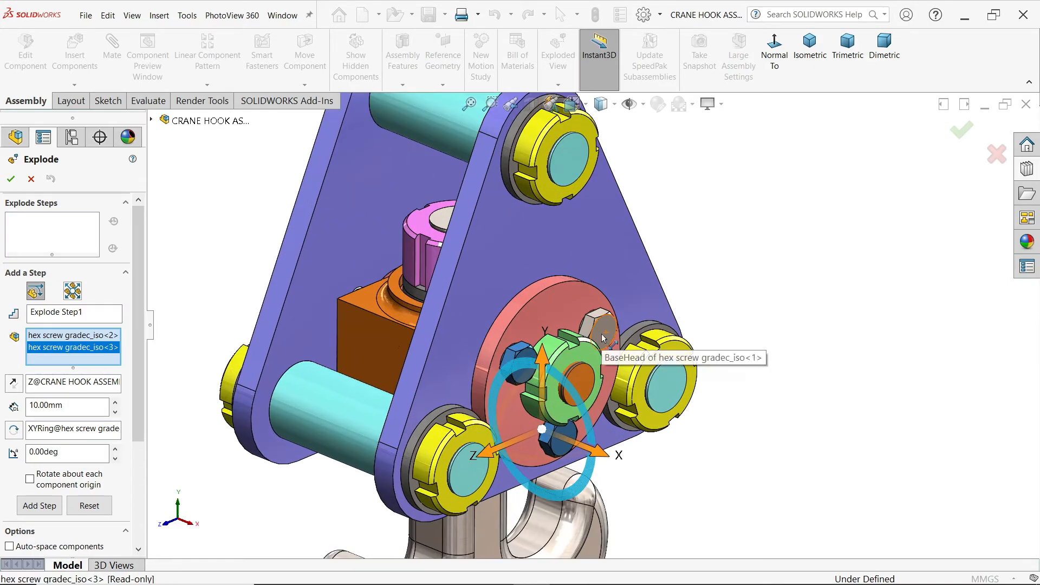
click(601, 334)
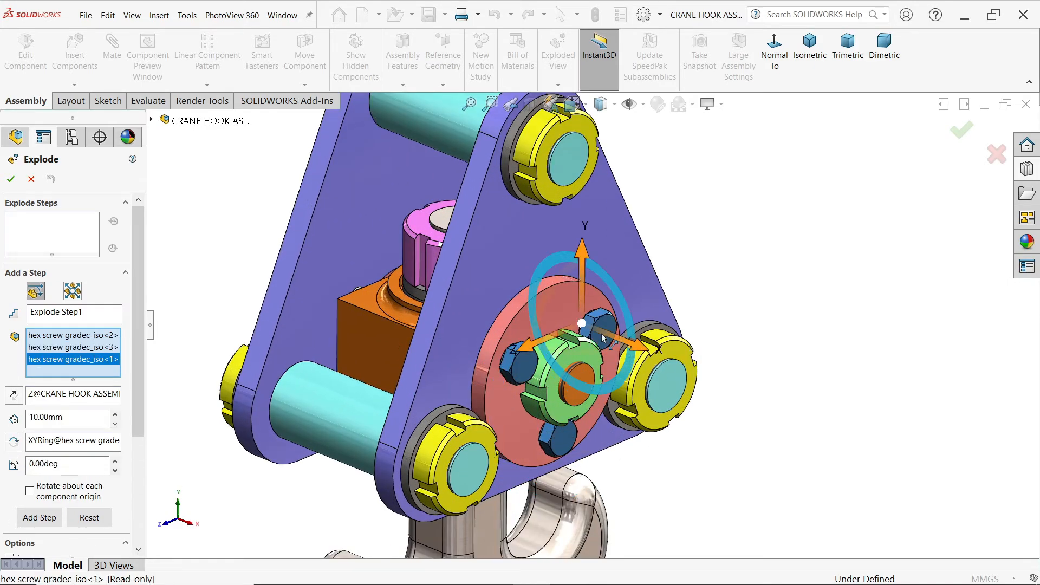
scroll(593, 352, up, 5)
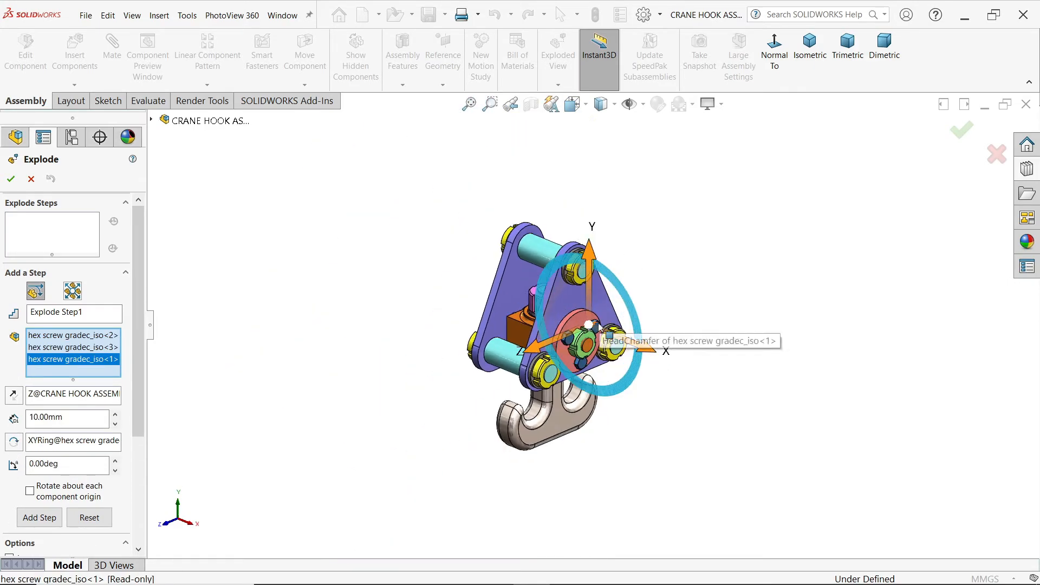
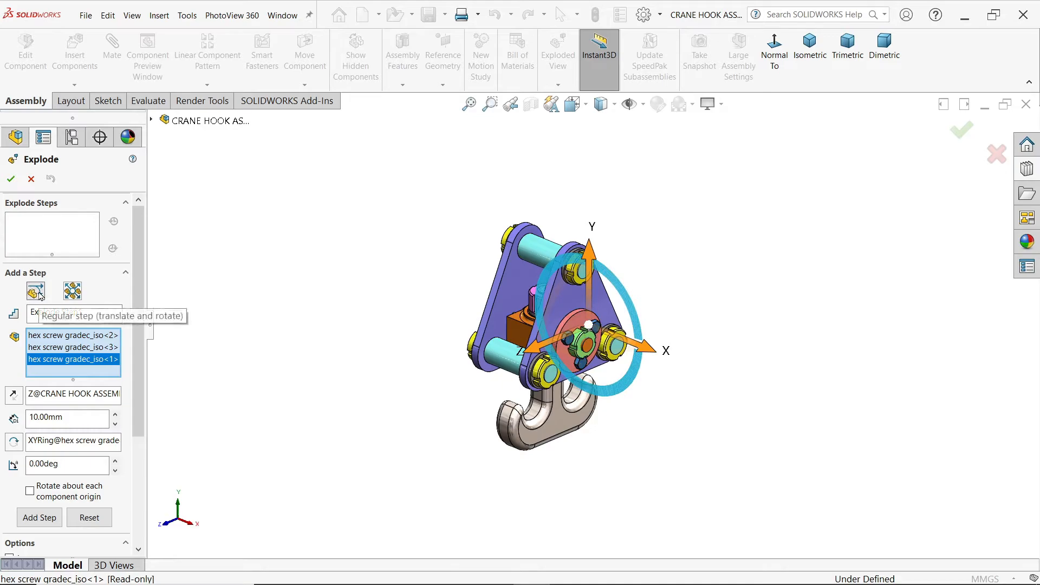
Step: Explode the three selected hex screws about 202 mm and the M12 lock nut about 153 mm outward along positive X
drag(655, 353, 835, 436)
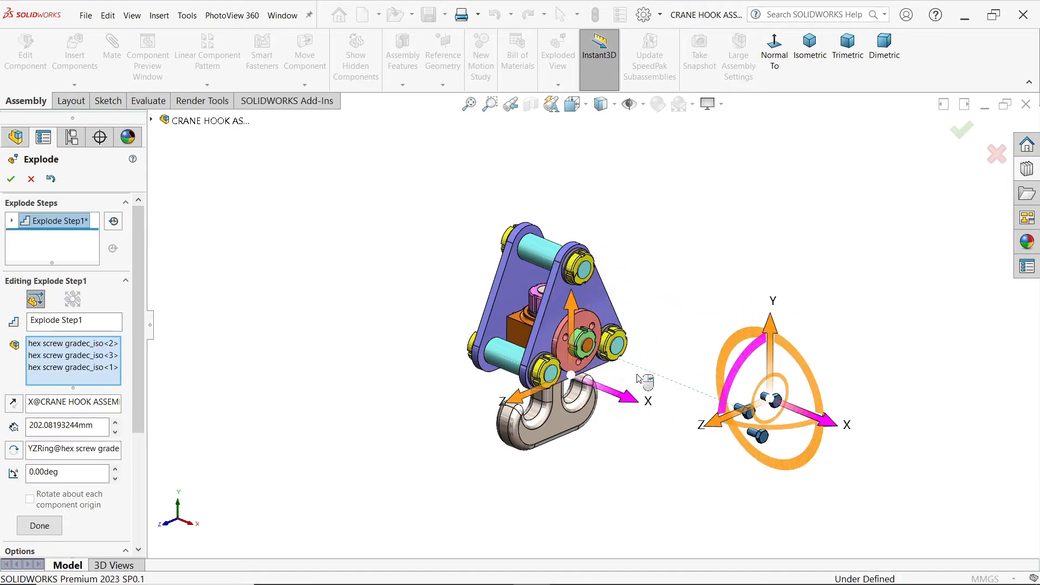
click(39, 527)
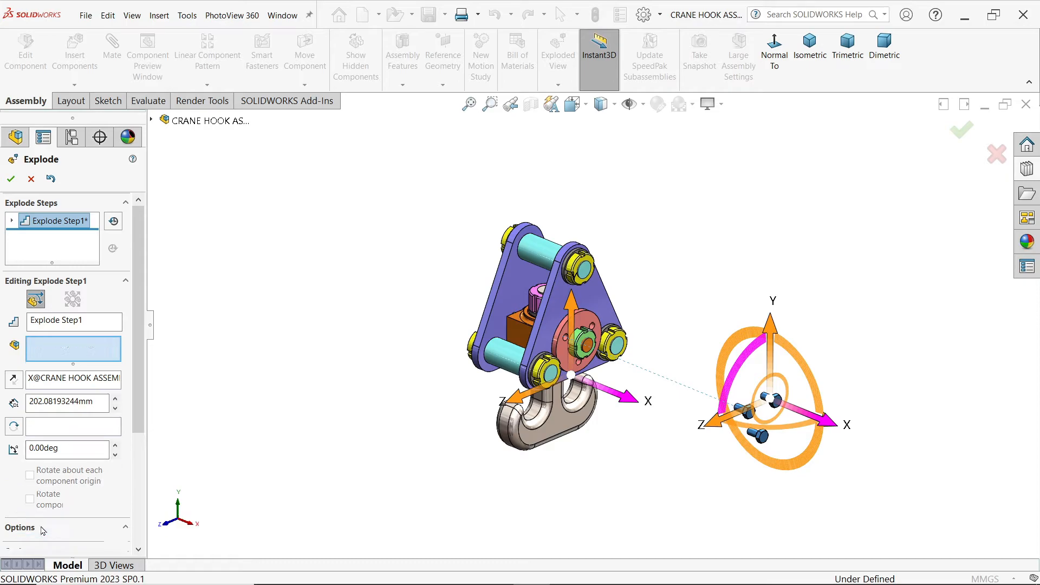
click(583, 355)
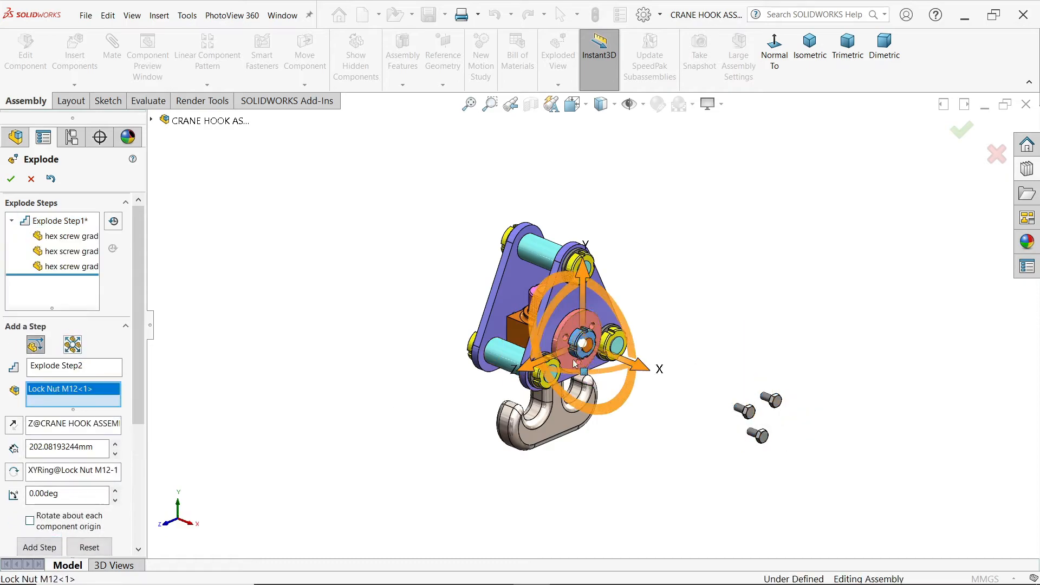
drag(640, 370, 783, 424)
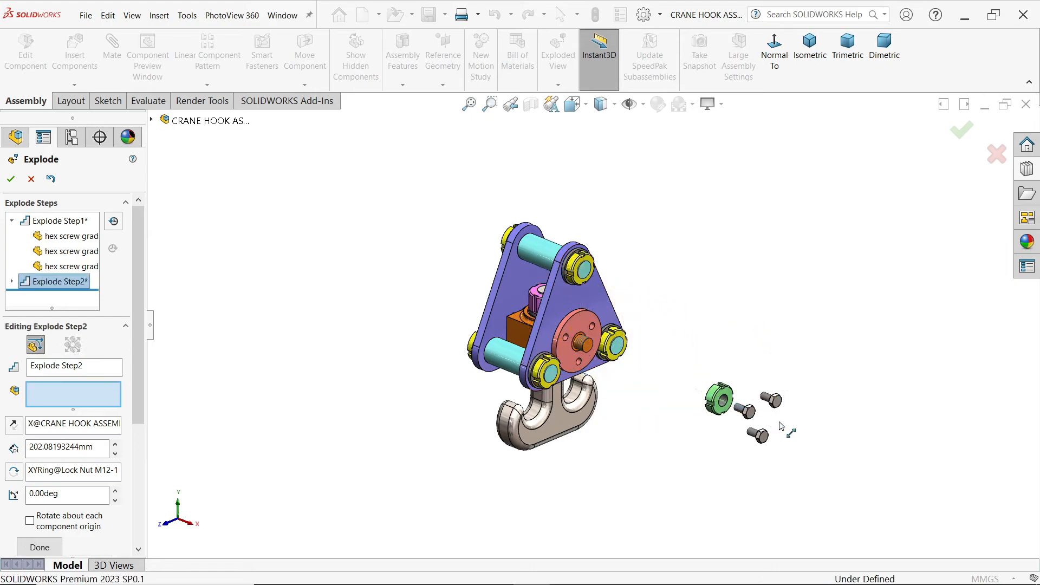
drag(136, 405, 138, 431)
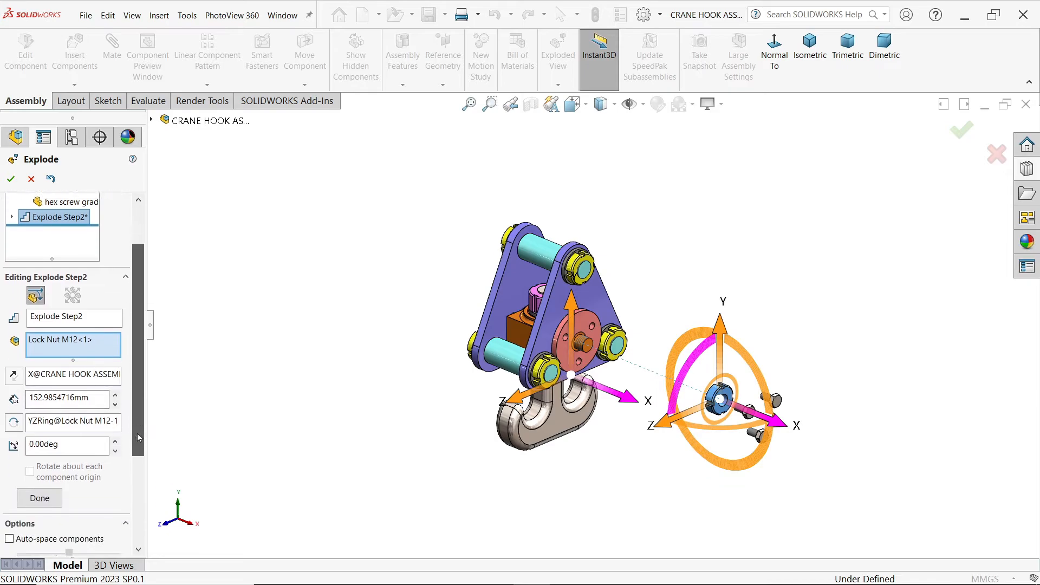
click(44, 469)
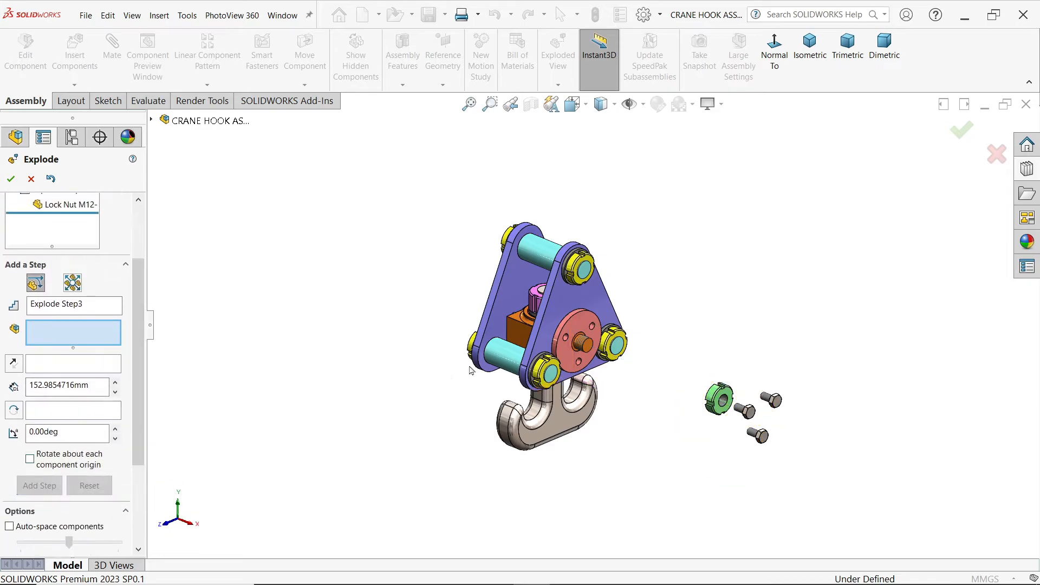
Step: Explode the three M15 lock nuts on the front side plate about 93 mm outward along positive X
click(547, 372)
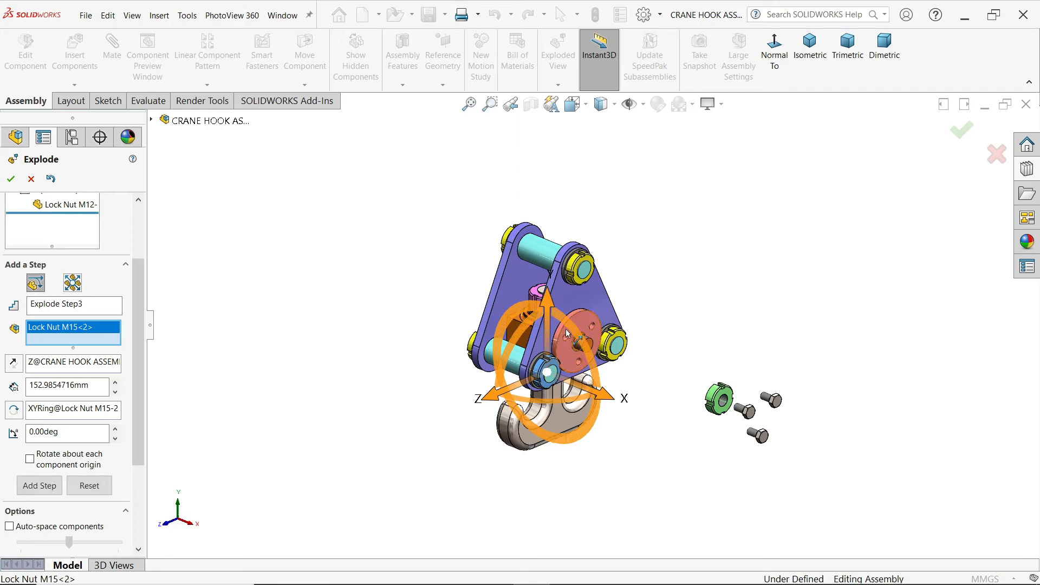
click(588, 268)
click(616, 360)
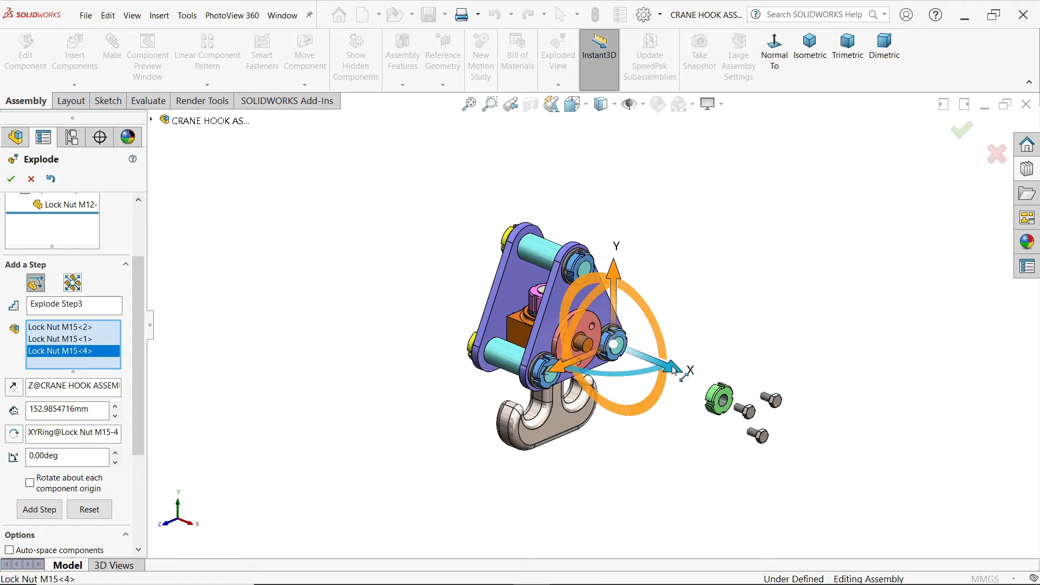
drag(673, 370, 769, 410)
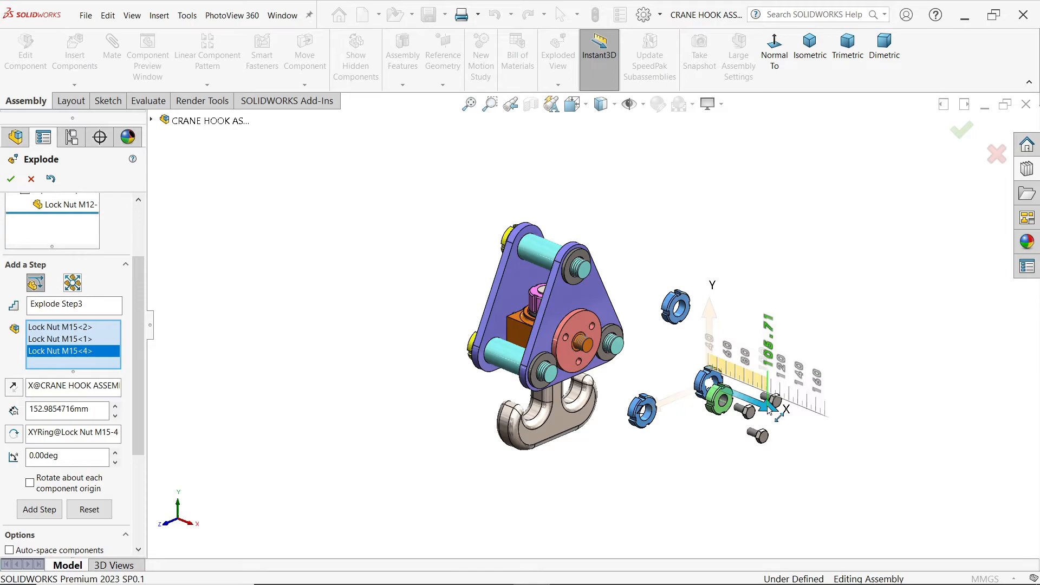
drag(769, 411, 756, 402)
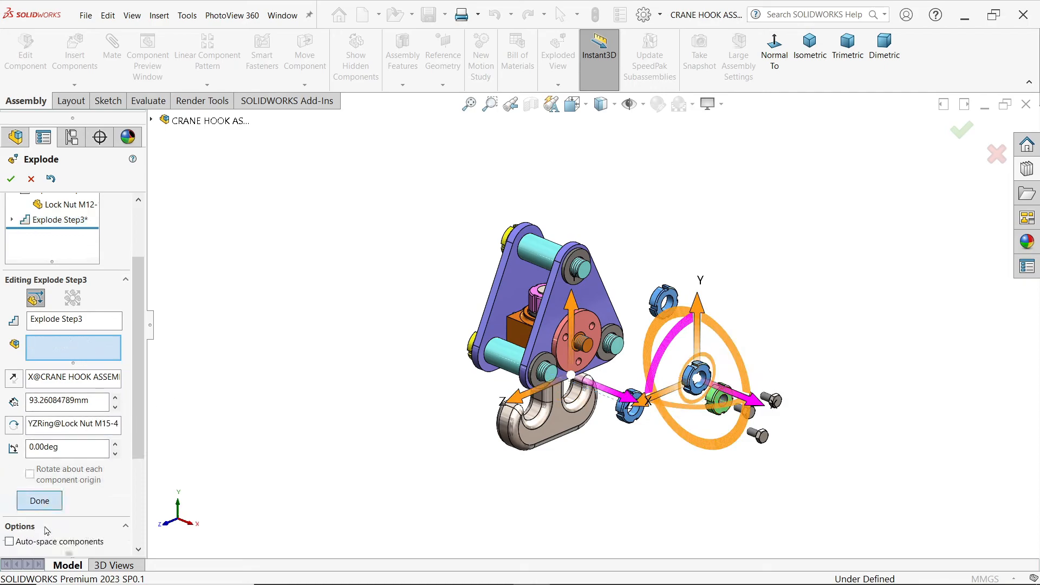
click(39, 500)
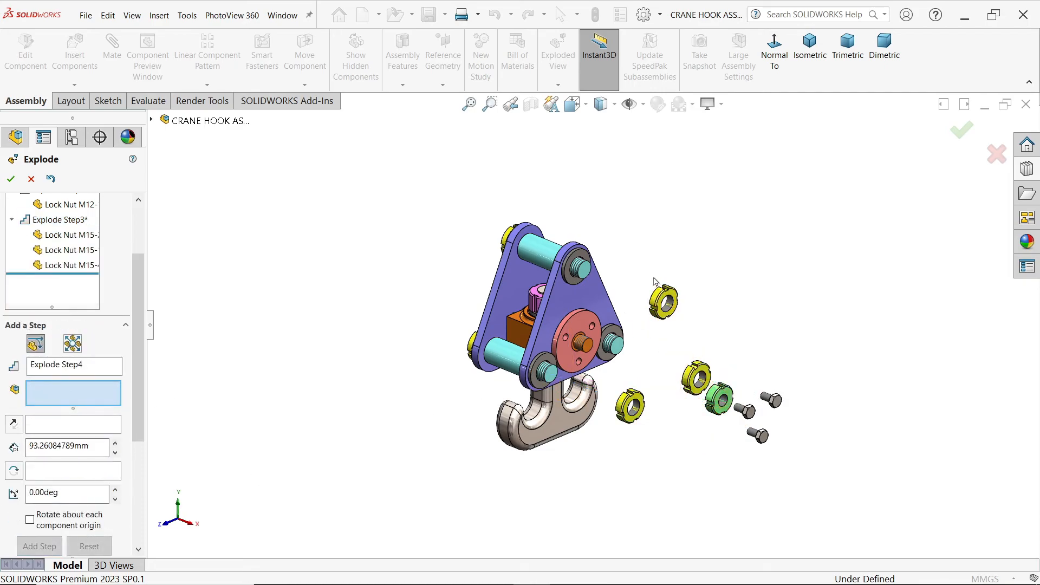
Step: Add an explode step moving the front plate's three washers about 84 mm outward along positive X
click(577, 282)
click(545, 360)
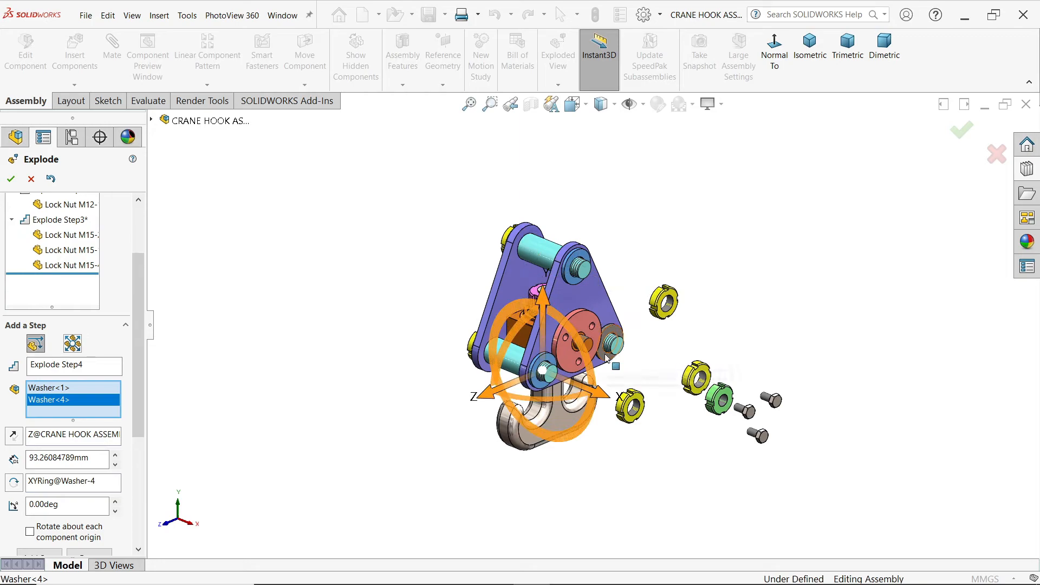
click(611, 349)
drag(670, 370, 751, 413)
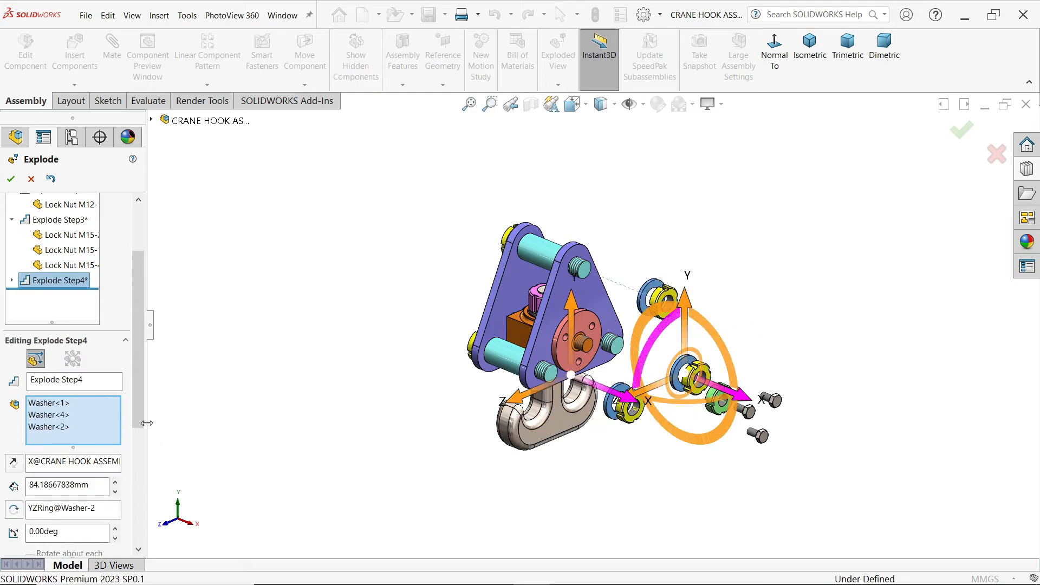
scroll(138, 379, down, 3)
click(39, 496)
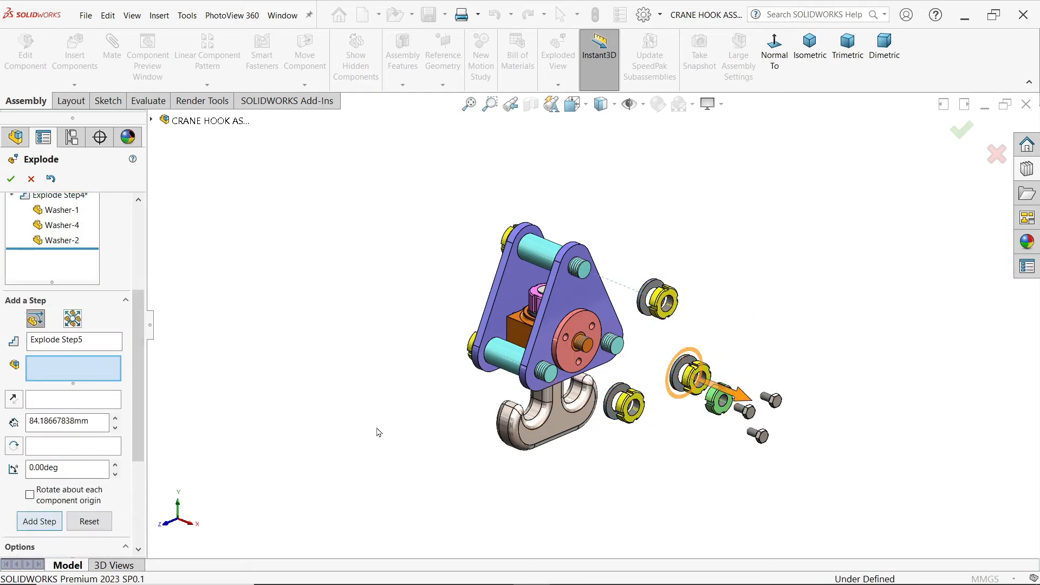
Step: Explode the front End Bush about 72 mm outward along positive X
click(571, 361)
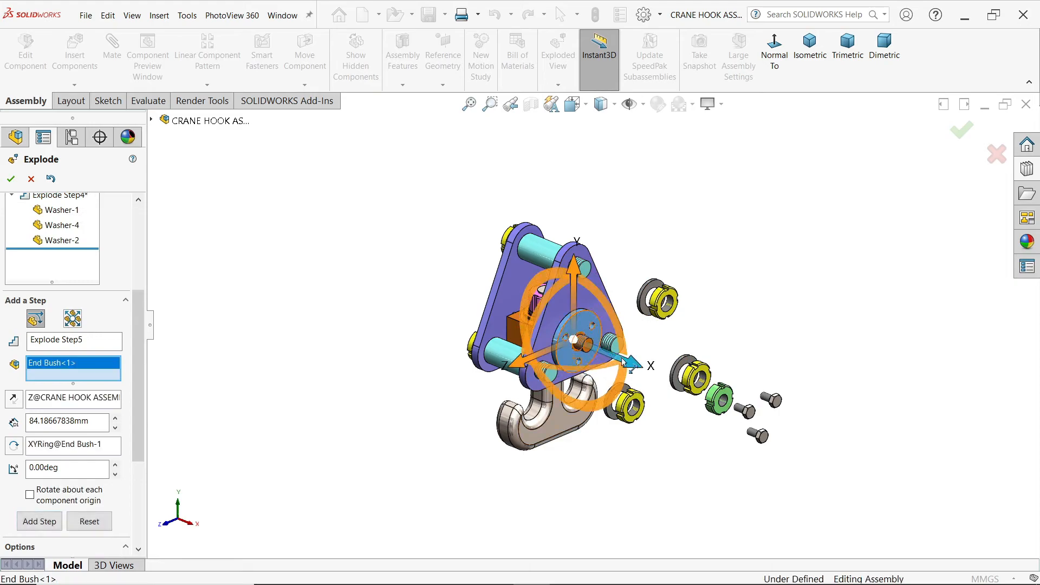
drag(632, 366, 714, 393)
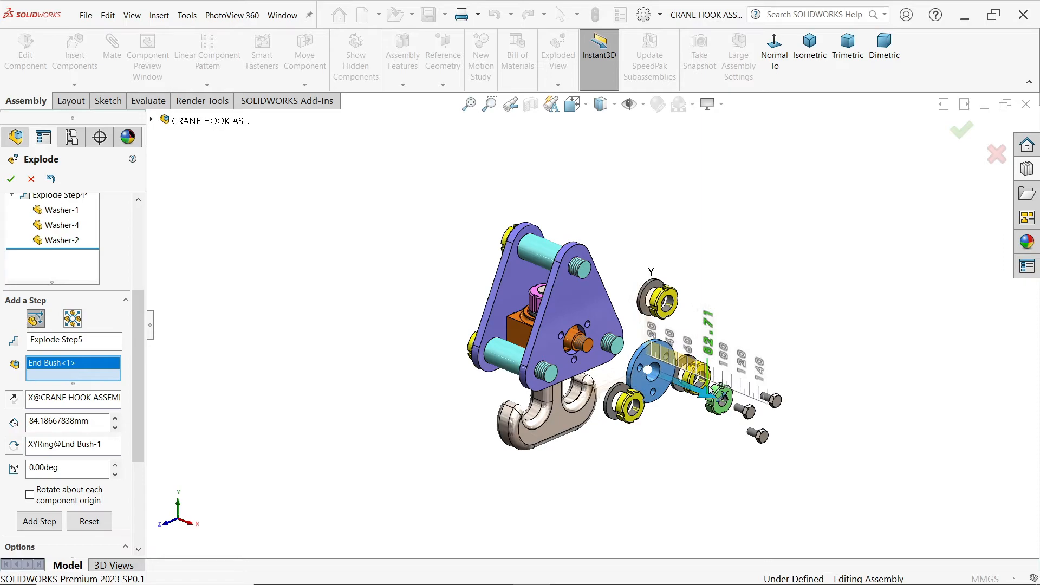
drag(713, 393, 715, 394)
middle_drag(715, 394, 804, 267)
drag(725, 400, 707, 395)
middle_drag(707, 395, 773, 302)
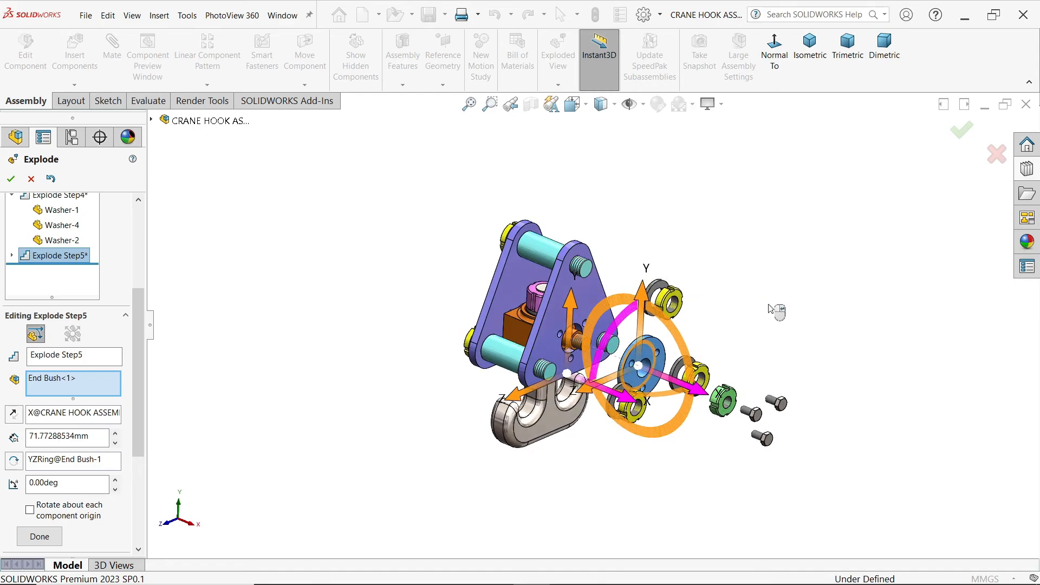
click(39, 536)
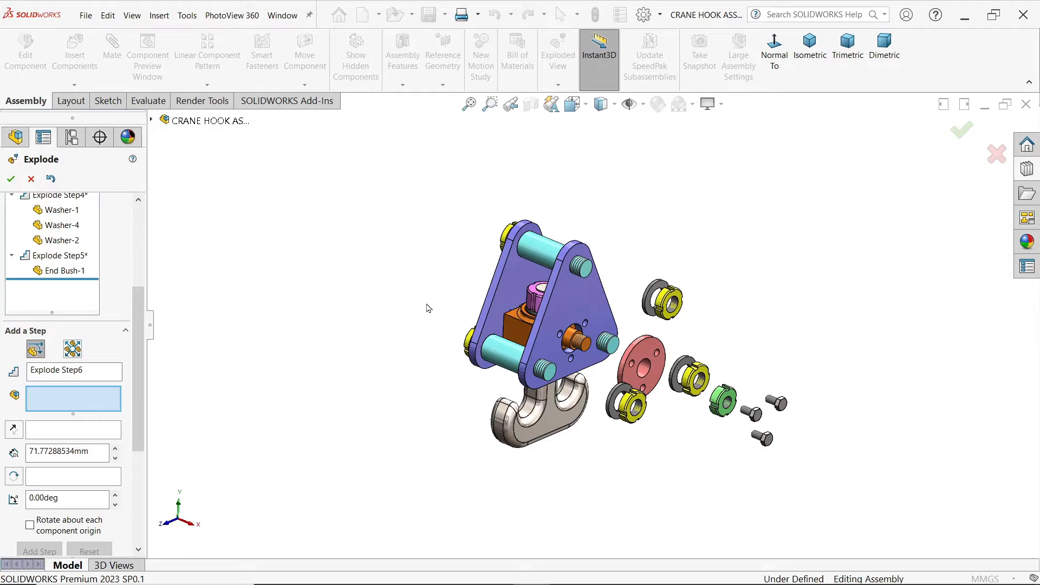
Step: Explode the three hex screws on the opposite side plate about 247 mm outward along negative X
middle_drag(426, 304, 512, 331)
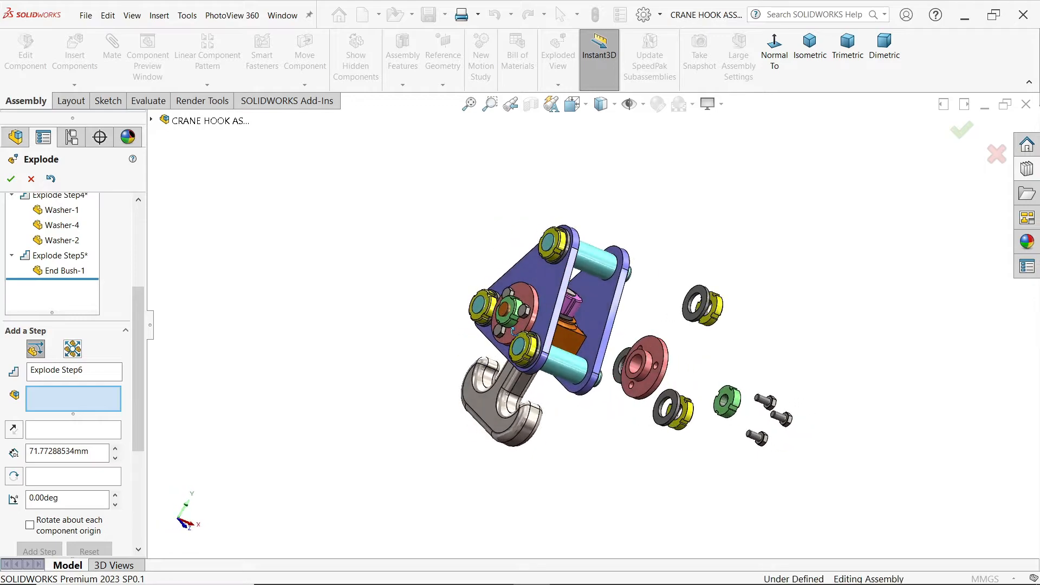
scroll(527, 316, down, 3)
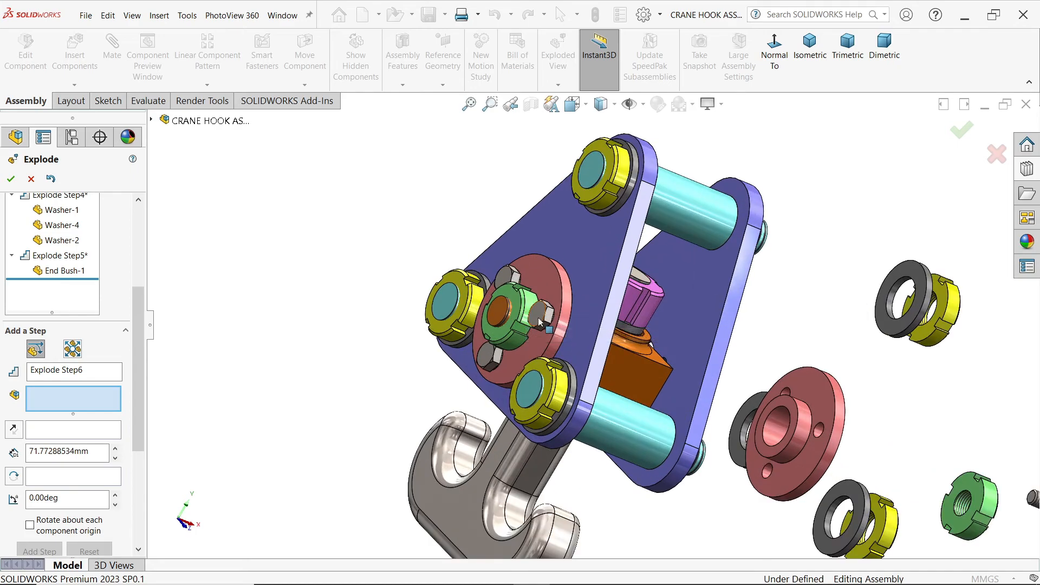
click(524, 314)
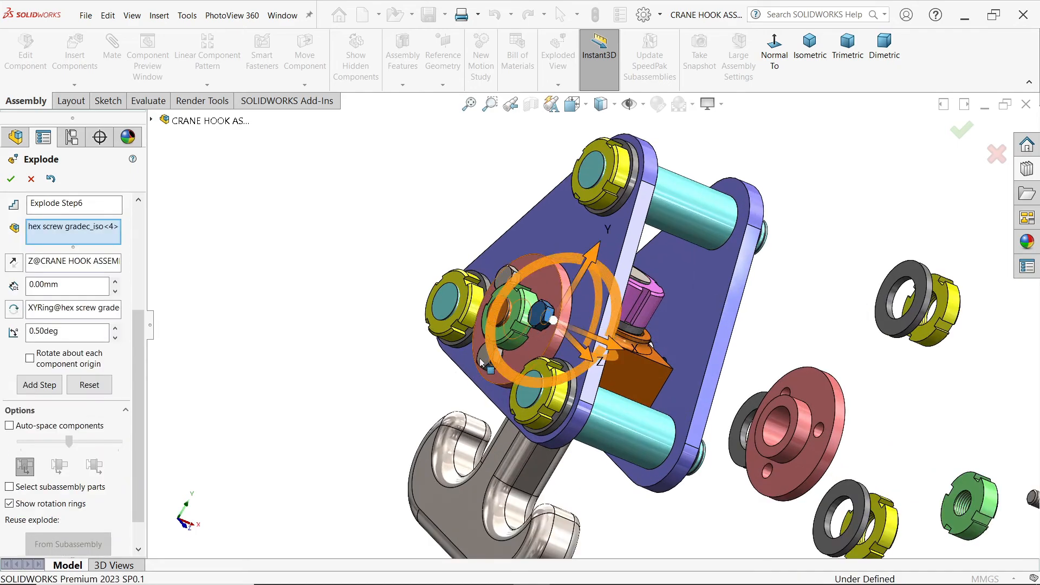
scroll(487, 366, down, 2)
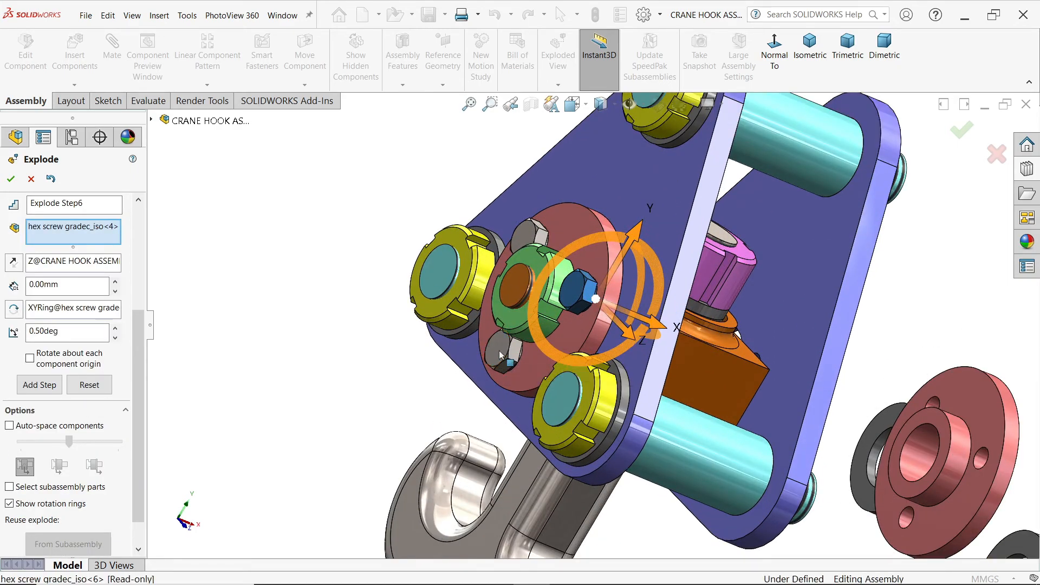
click(502, 355)
click(537, 238)
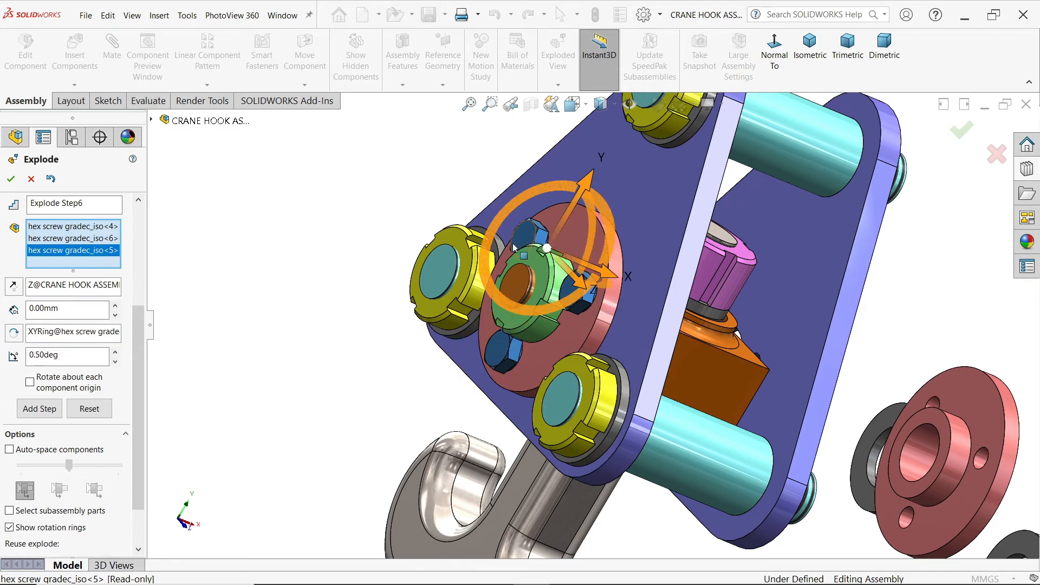
click(793, 81)
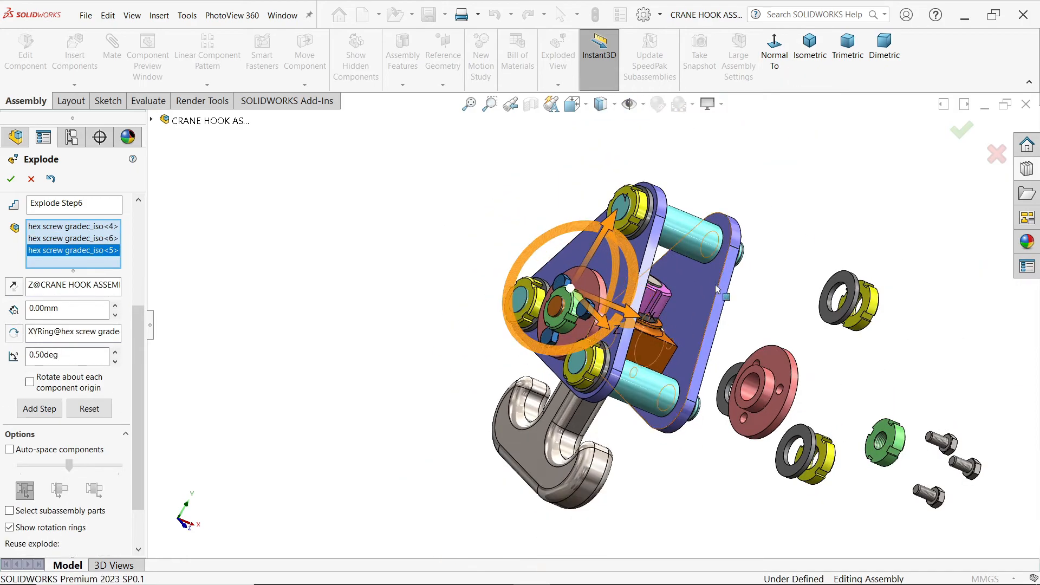
middle_drag(631, 271, 616, 297)
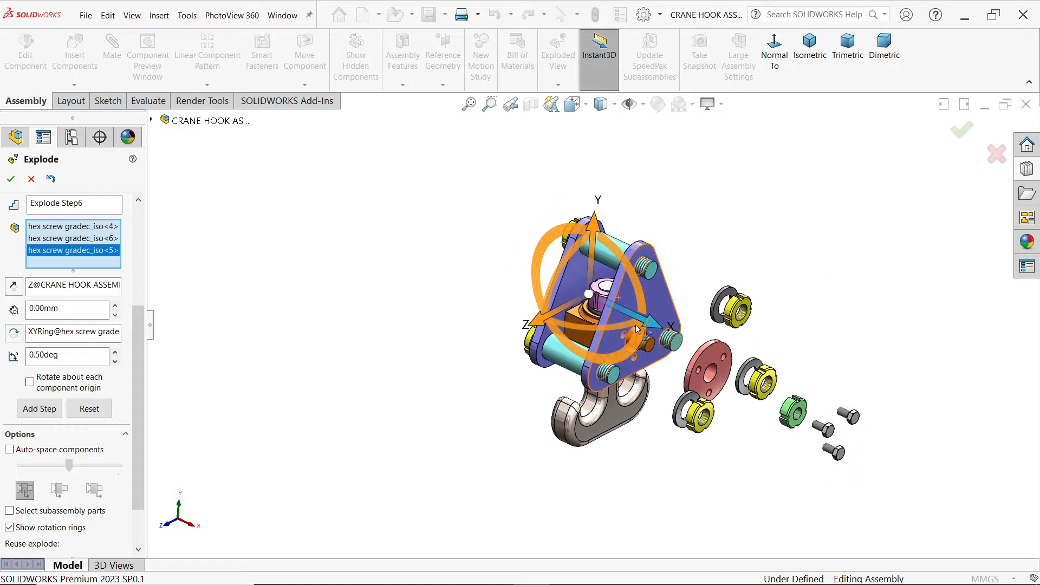
drag(650, 326, 391, 250)
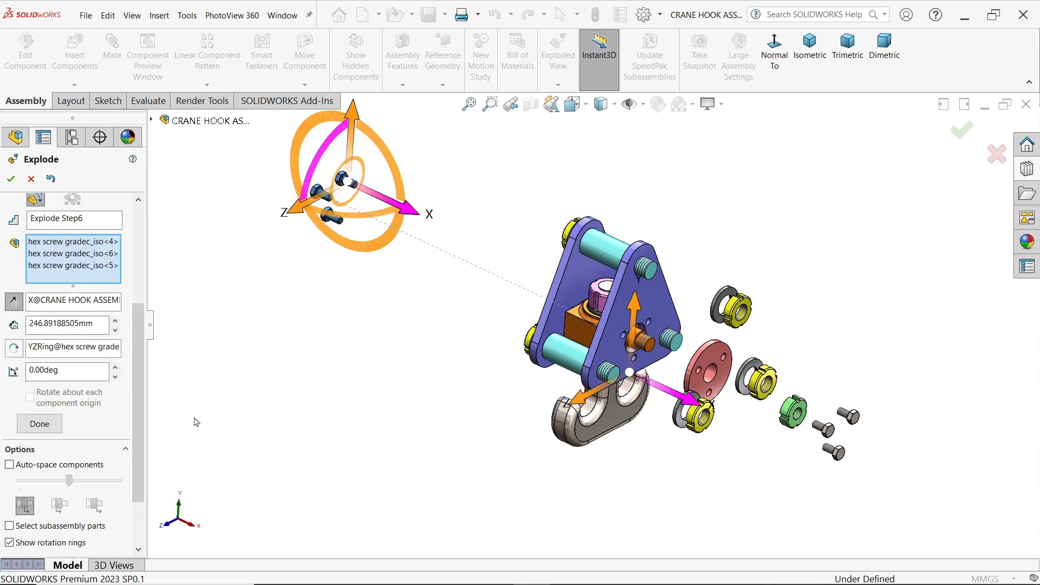
click(39, 424)
Step: Explode the opposite side's M12 lock nut about 214 mm outward along negative X
middle_drag(483, 370, 552, 340)
click(587, 307)
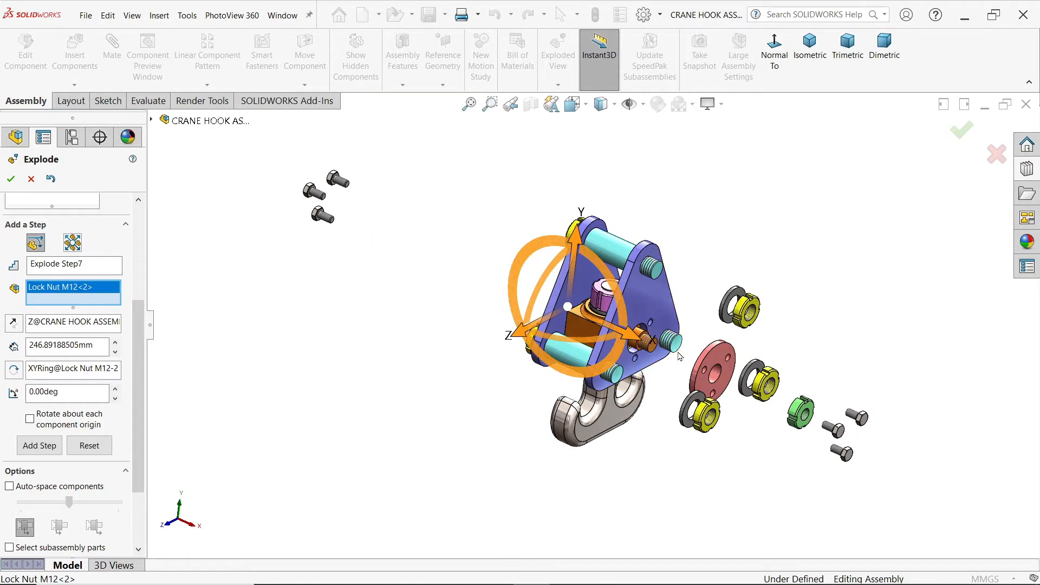
drag(631, 339, 399, 278)
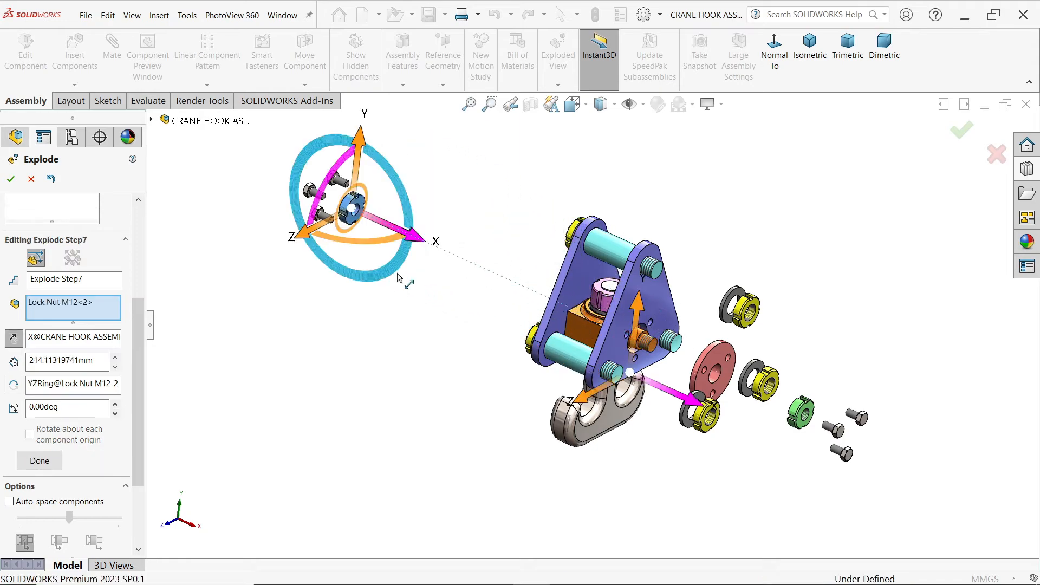
click(40, 457)
Step: Explode the three M15 lock nuts on the opposite side plate about 204 mm outward along negative X
middle_drag(352, 411, 505, 419)
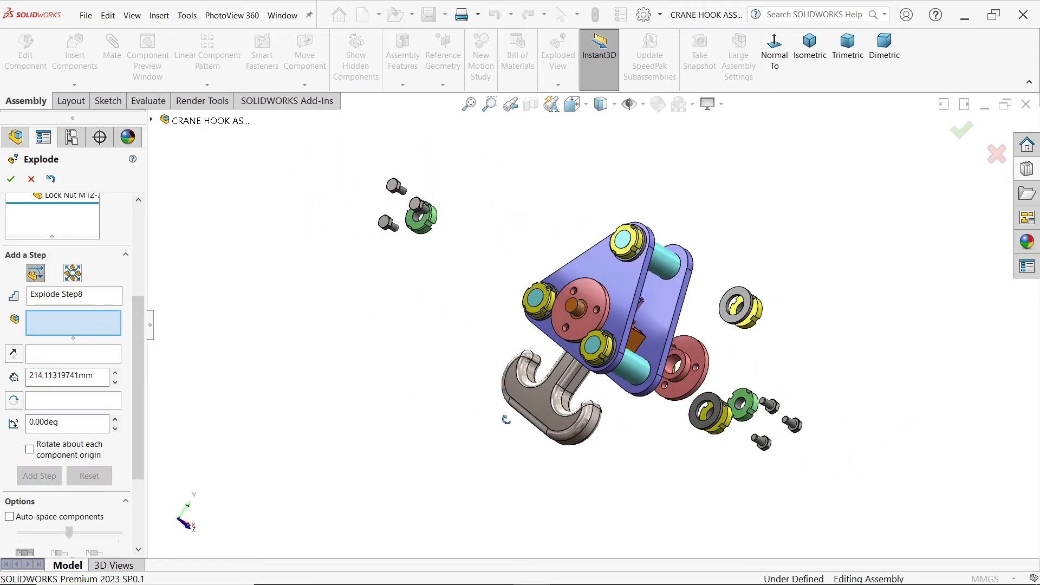
scroll(612, 351, down, 3)
click(605, 347)
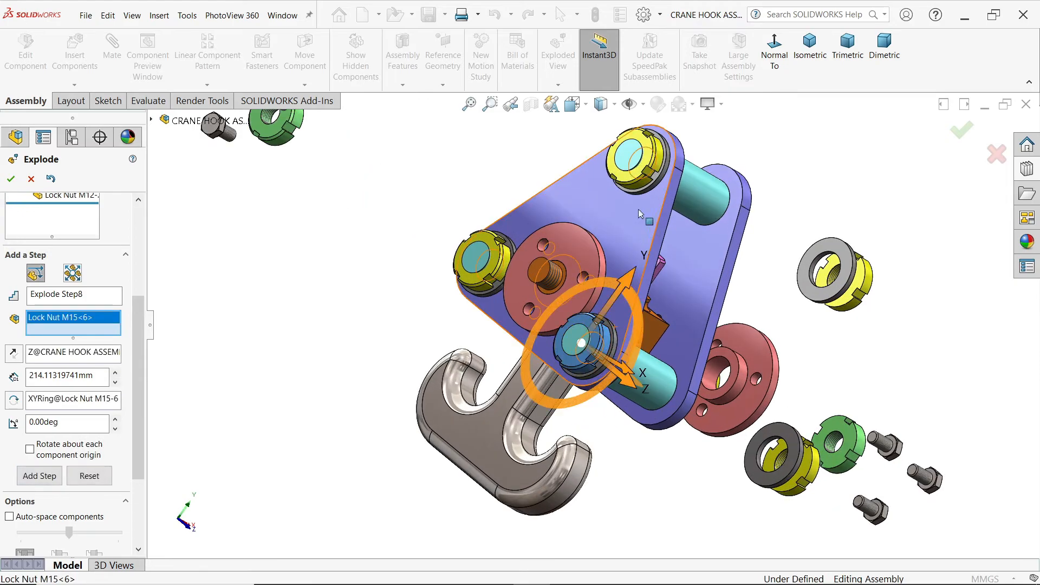
click(635, 158)
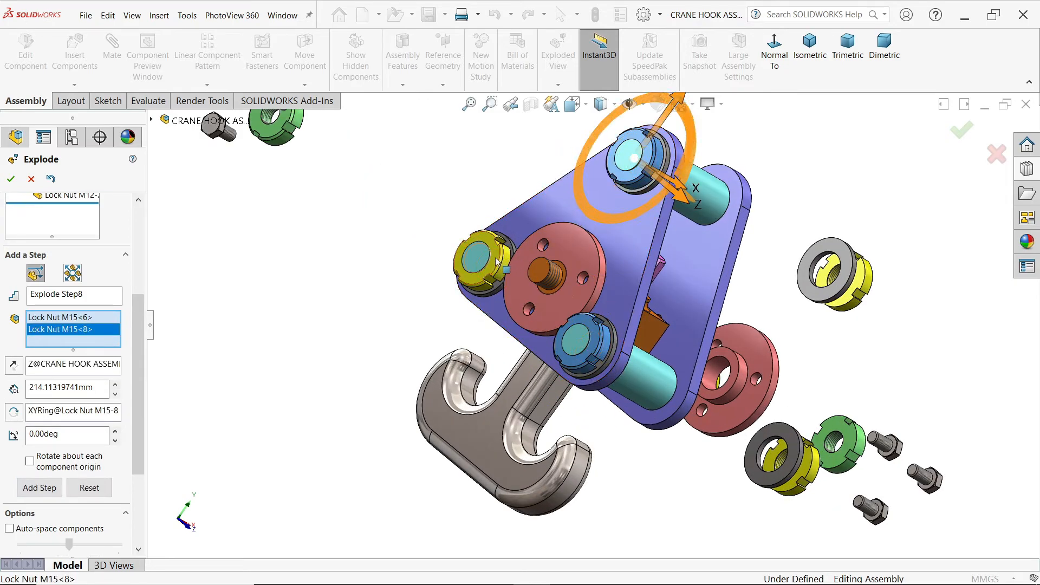
click(513, 252)
scroll(673, 345, up, 5)
middle_drag(670, 345, 562, 303)
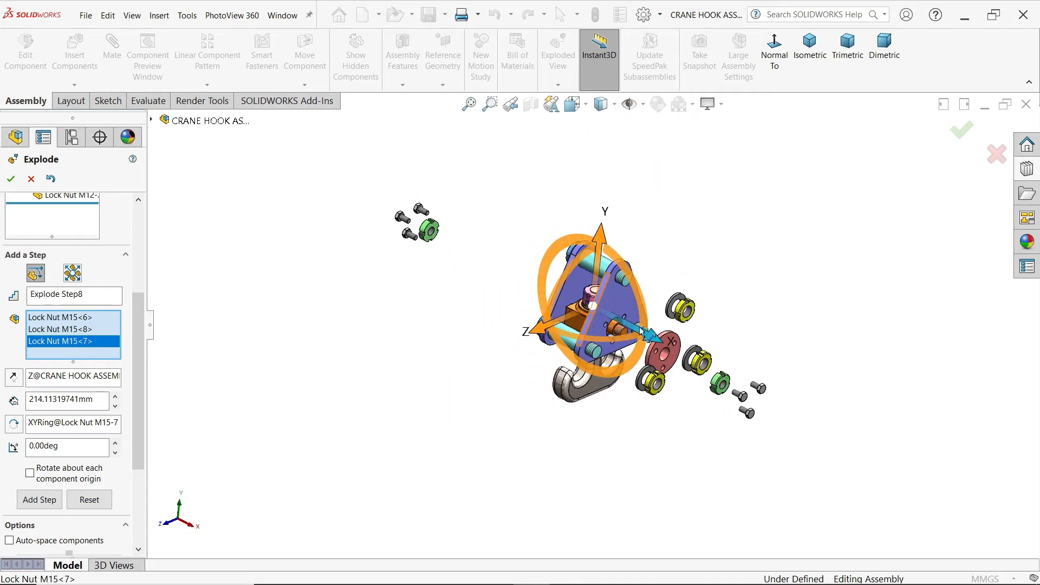
drag(650, 338, 495, 301)
click(26, 515)
Step: Explode the three washers on the opposite side plate about 179 mm outward along negative X
middle_drag(431, 376, 599, 325)
scroll(598, 325, down, 3)
click(580, 365)
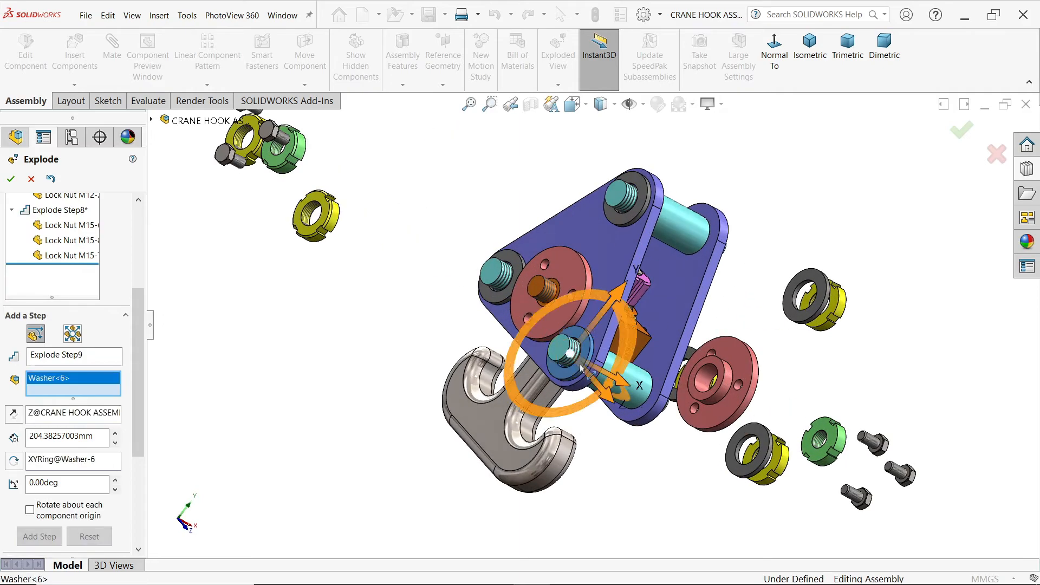
click(501, 302)
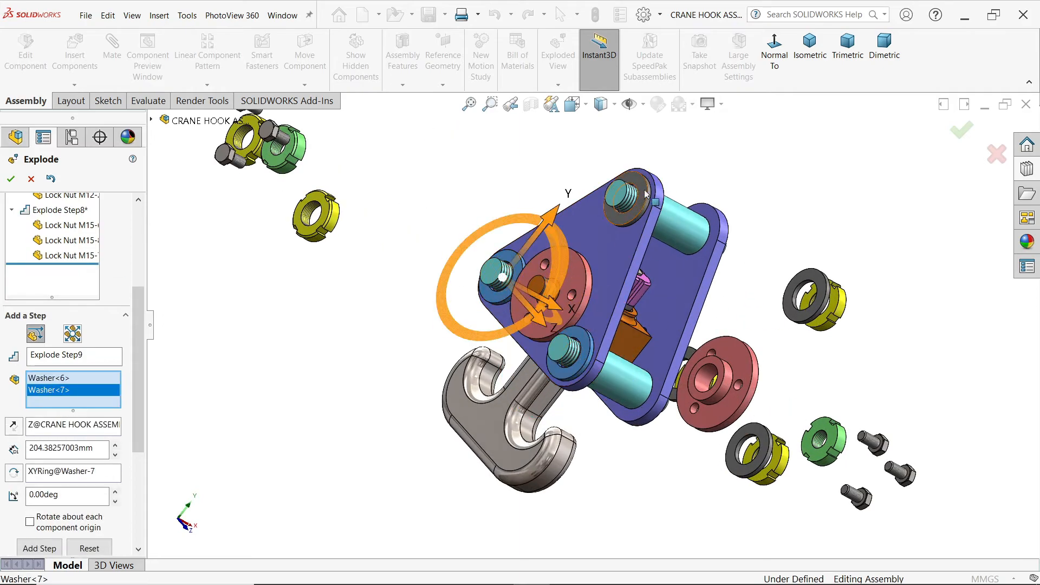
click(645, 195)
scroll(646, 195, up, 3)
middle_drag(646, 195, 594, 313)
drag(626, 285, 489, 208)
mouse_move(349, 332)
middle_down()
mouse_move(379, 359)
mouse_move(414, 367)
mouse_move(358, 346)
middle_up()
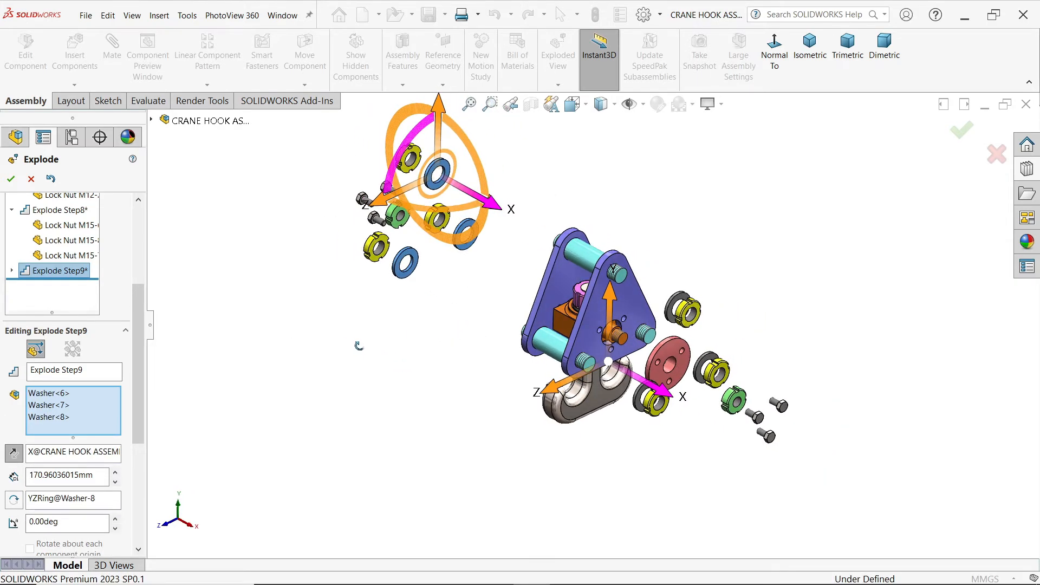
drag(499, 212, 489, 210)
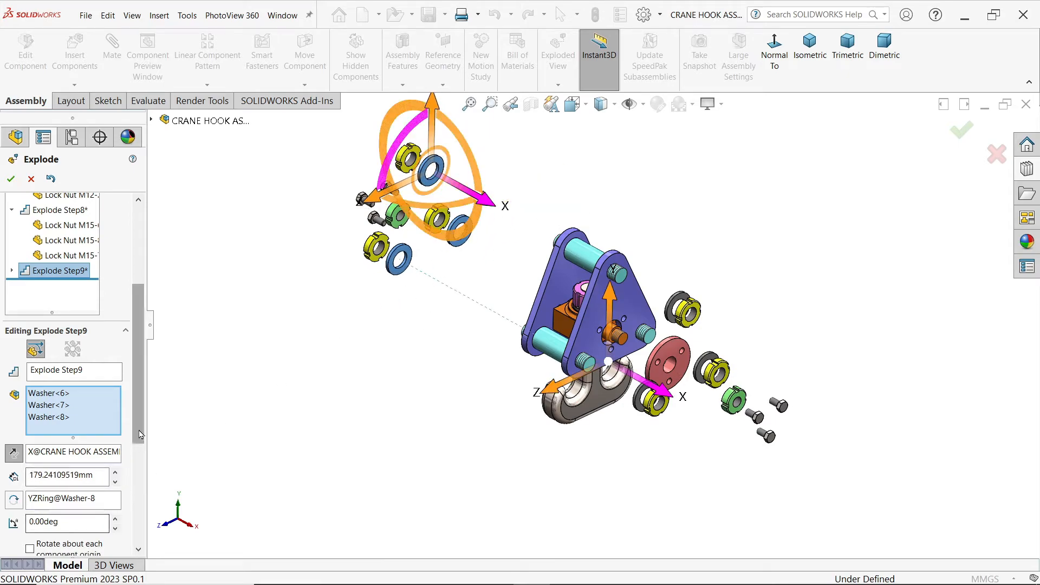
scroll(44, 536, down, 3)
click(50, 416)
Step: Explode the opposite side's End Bush about 117 mm outward along negative X
middle_drag(307, 404, 503, 381)
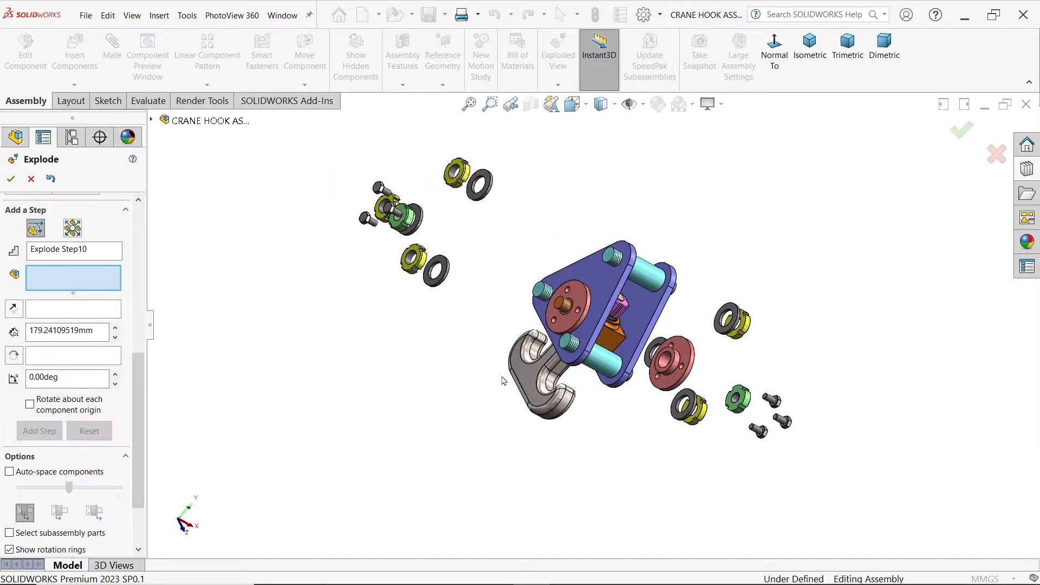
click(571, 324)
middle_drag(618, 440, 558, 387)
drag(629, 345, 536, 296)
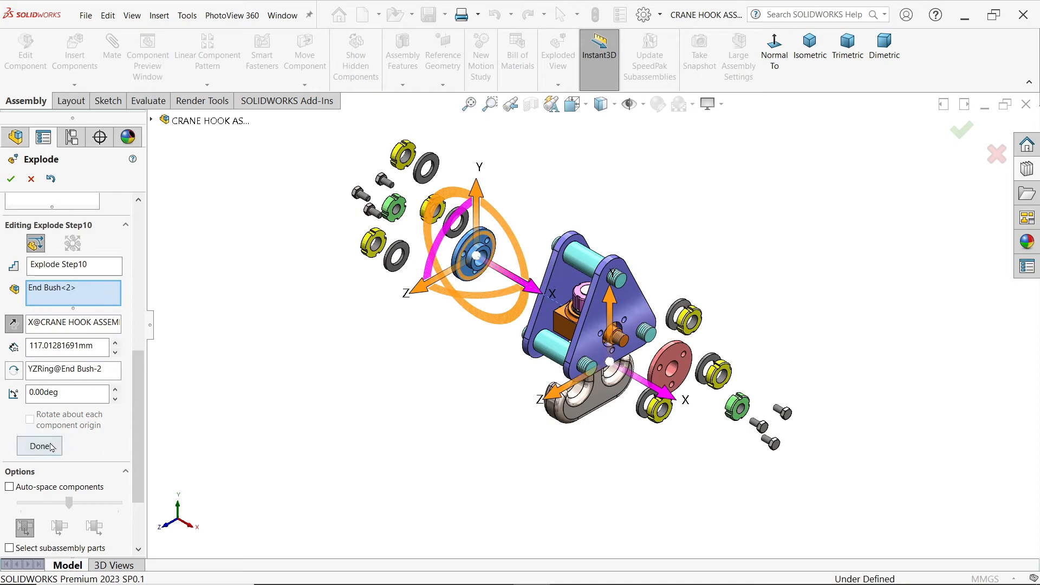
click(50, 446)
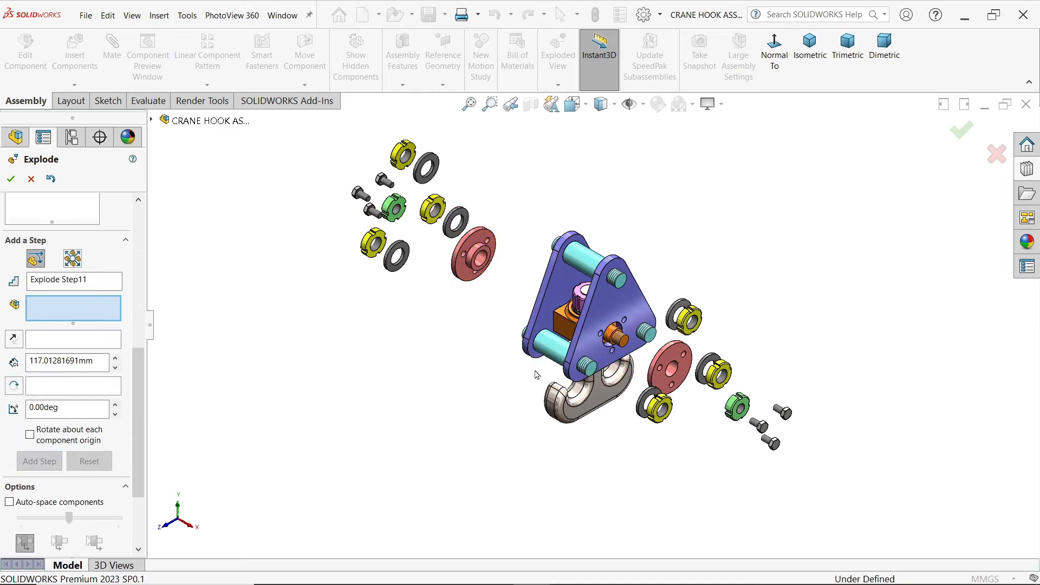
Step: Explode the rear Support Plate about 65 mm outward along negative X
click(563, 294)
drag(616, 313, 577, 298)
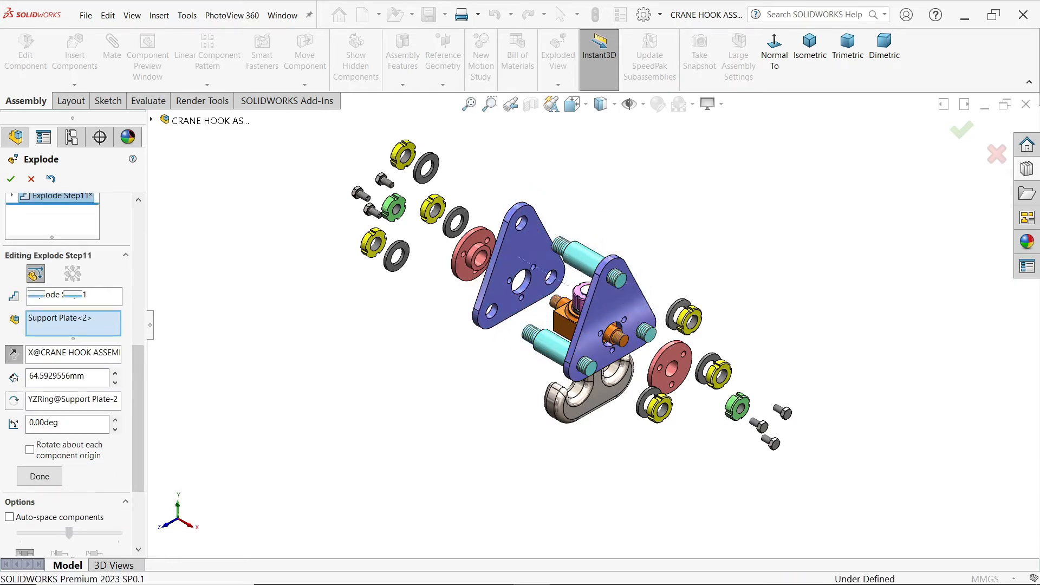
click(39, 476)
Step: Explode the three Plate Spacers about 39 mm along negative X toward the rear support plate
middle_drag(535, 435, 545, 428)
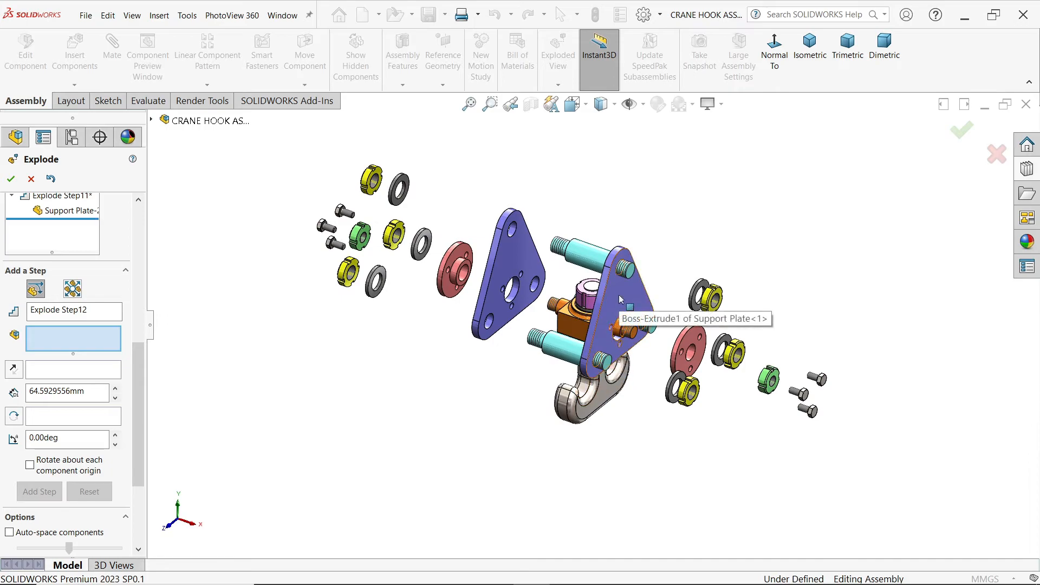
click(651, 326)
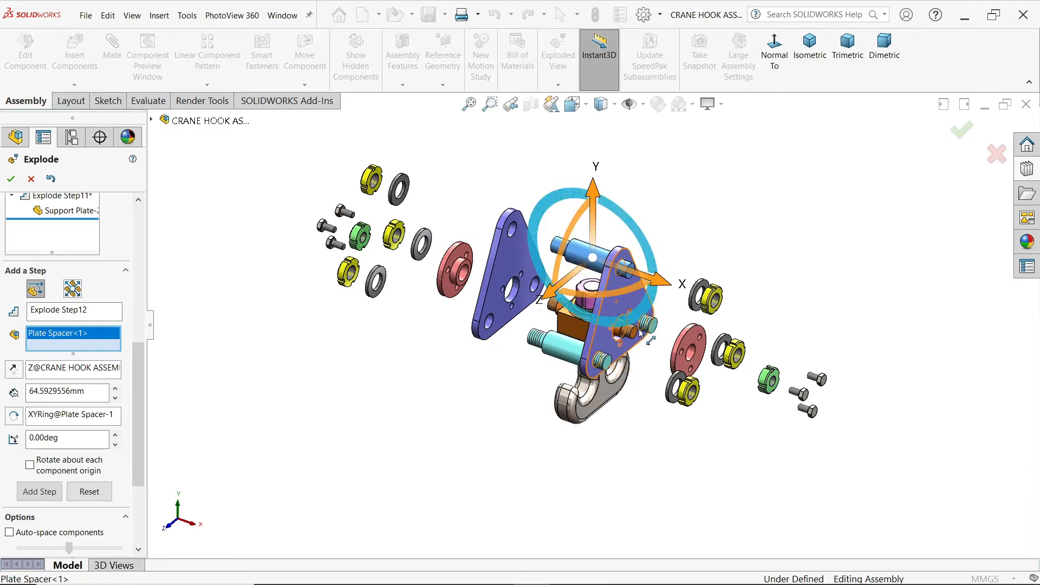
click(649, 325)
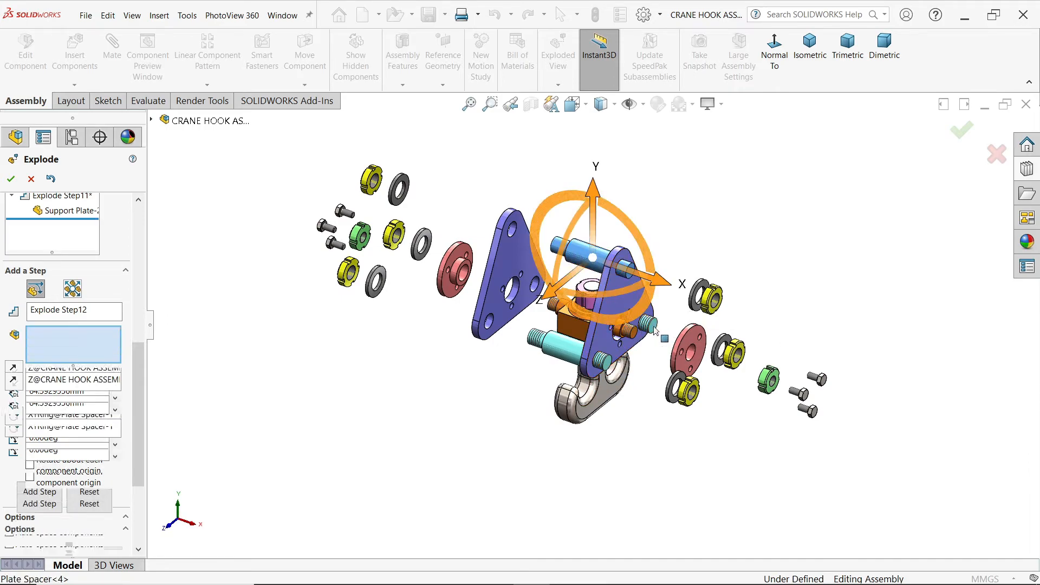
click(552, 351)
drag(646, 379, 610, 370)
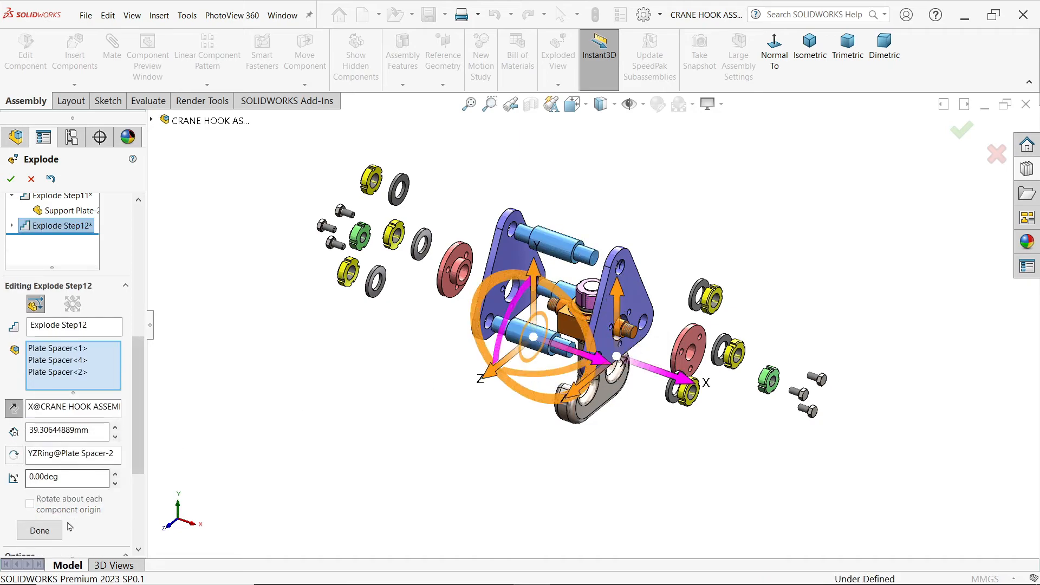
click(45, 531)
Step: Explode the front Support Plate about 47 mm outward along positive X
click(641, 303)
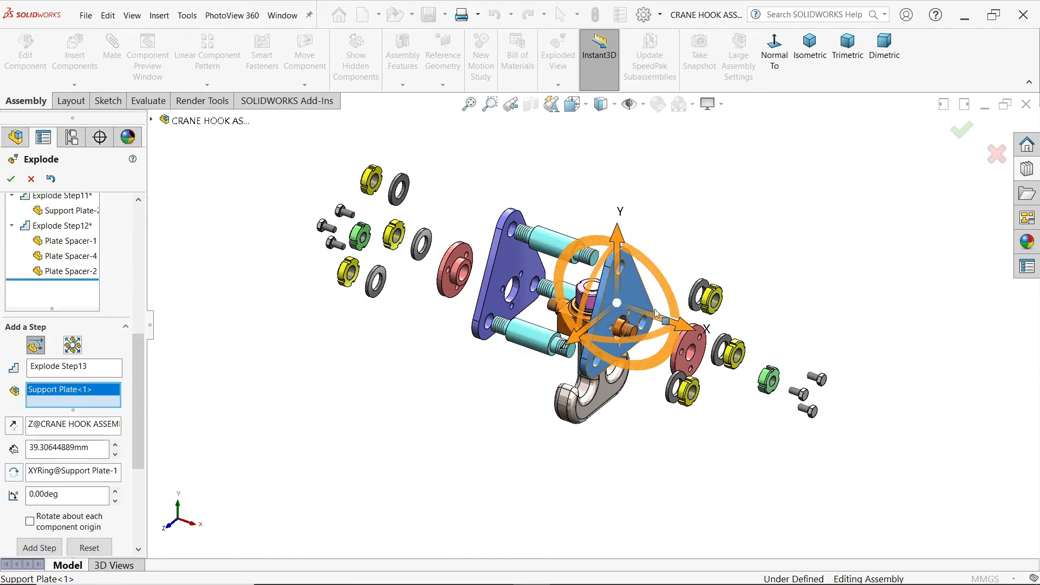
drag(688, 334, 737, 351)
mouse_move(700, 438)
middle_down()
mouse_move(728, 448)
mouse_move(693, 432)
middle_up()
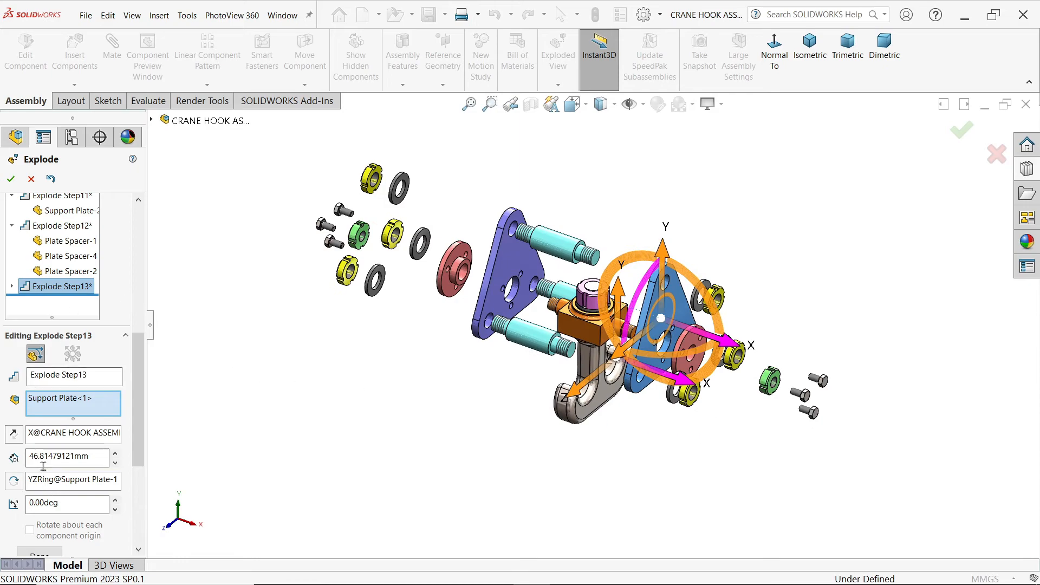
click(53, 555)
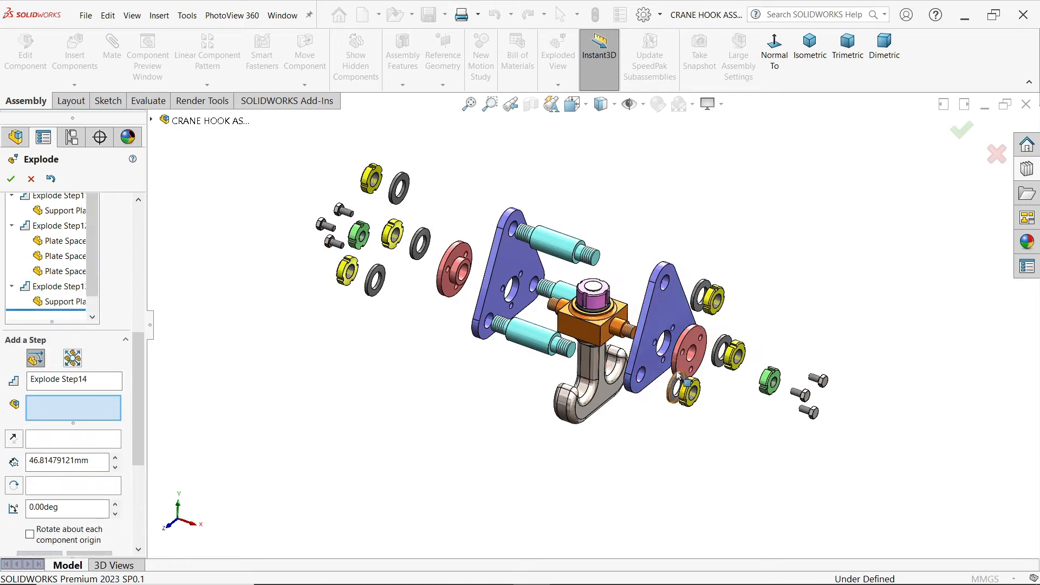
Step: Explode the M16 lock nut above the hook anchor about 145 mm upward along Y
click(596, 305)
drag(594, 230, 597, 91)
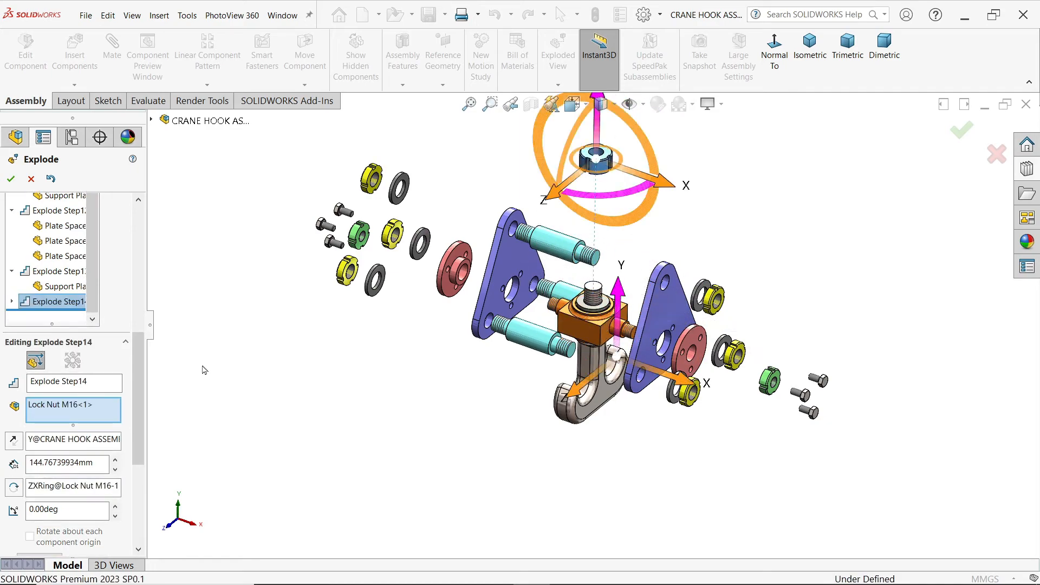
scroll(132, 465, down, 3)
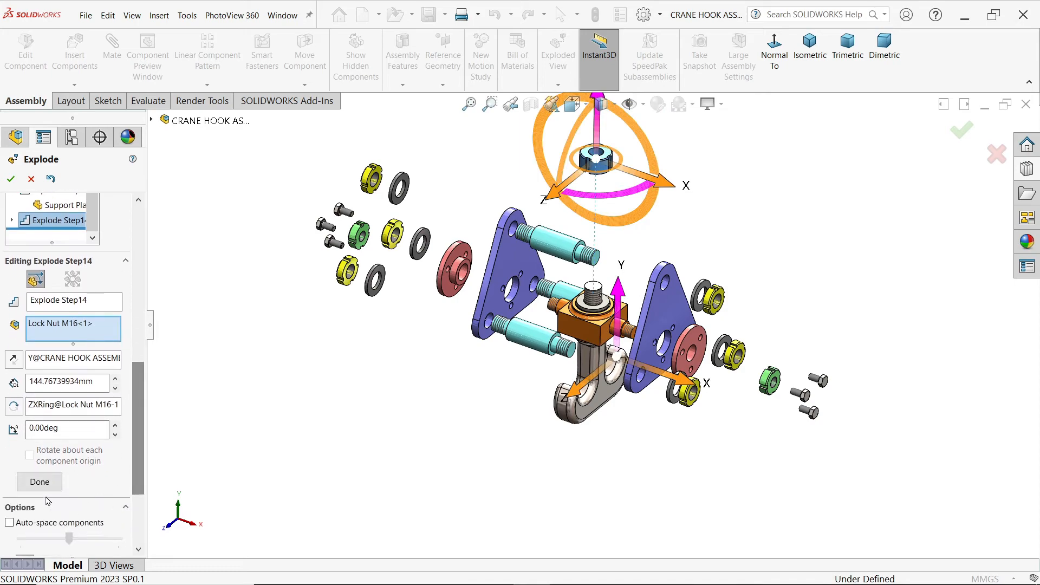
click(39, 481)
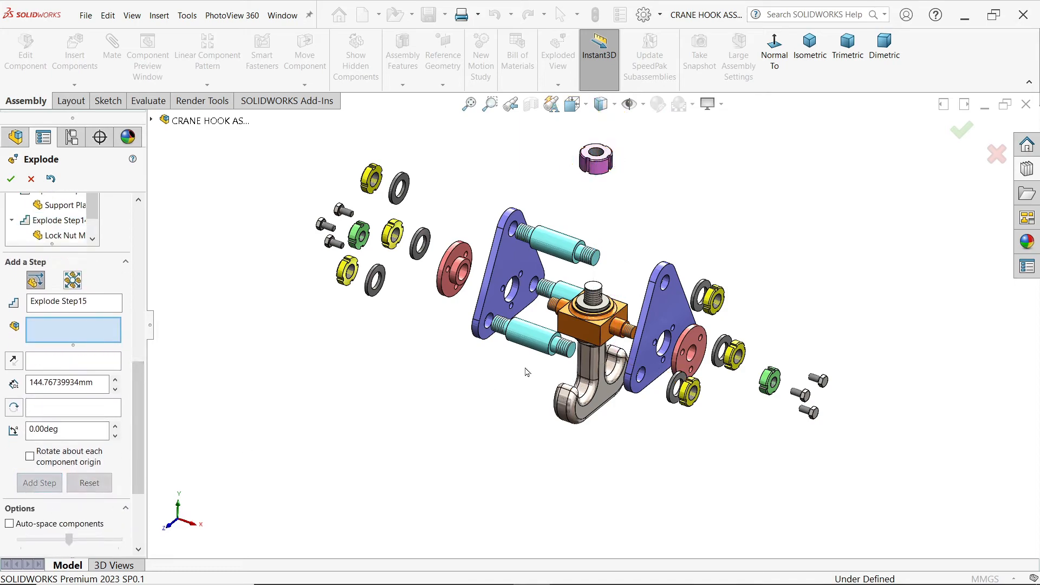
Step: Explode the washer on top of the hook anchor about 128 mm upward along Y
click(609, 307)
drag(600, 243, 600, 115)
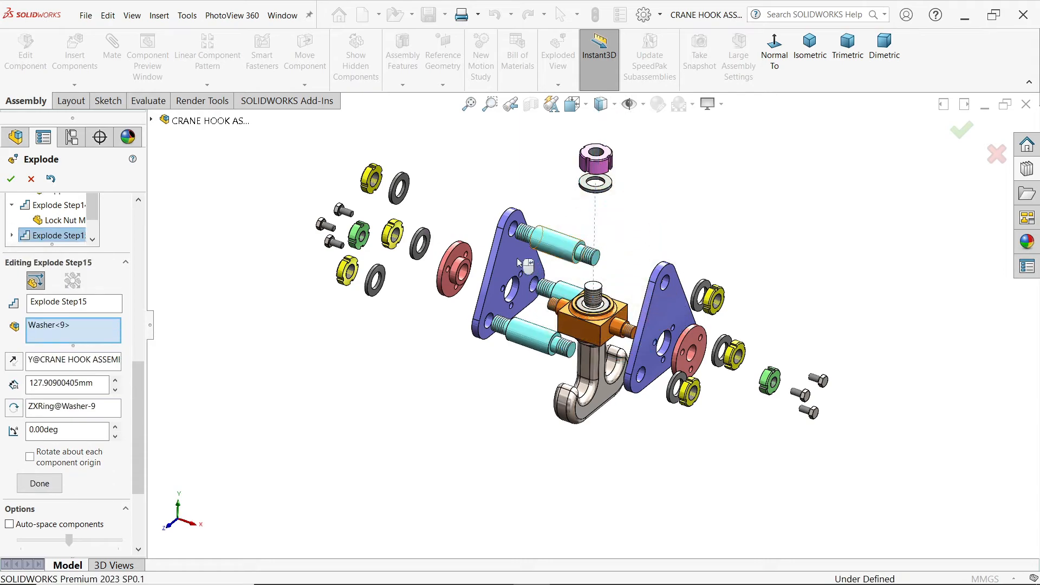
click(37, 484)
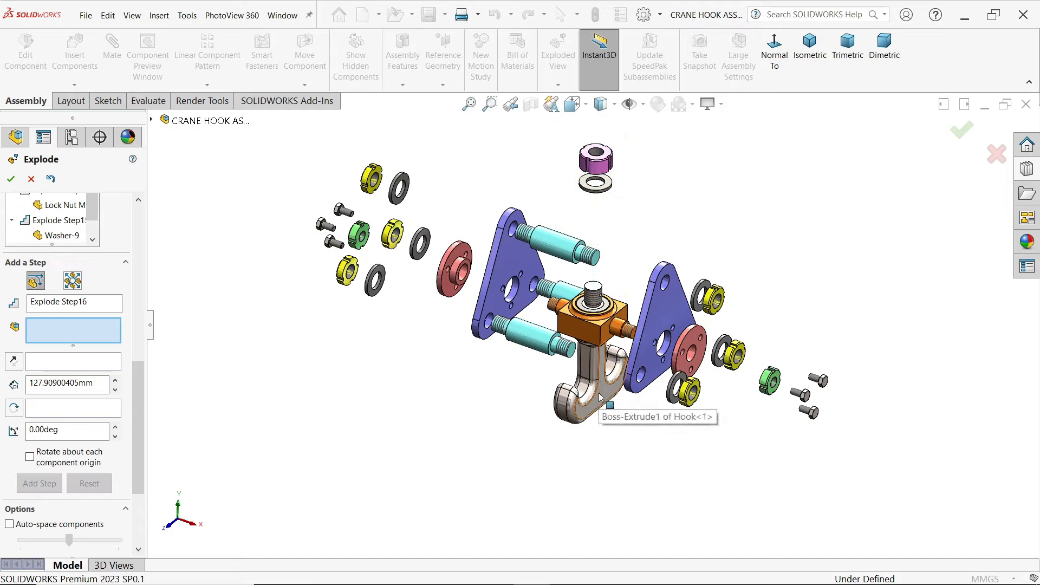
Step: Explode the Bush inside the hook anchor about 105 mm upward along Y
click(609, 308)
drag(594, 254, 597, 159)
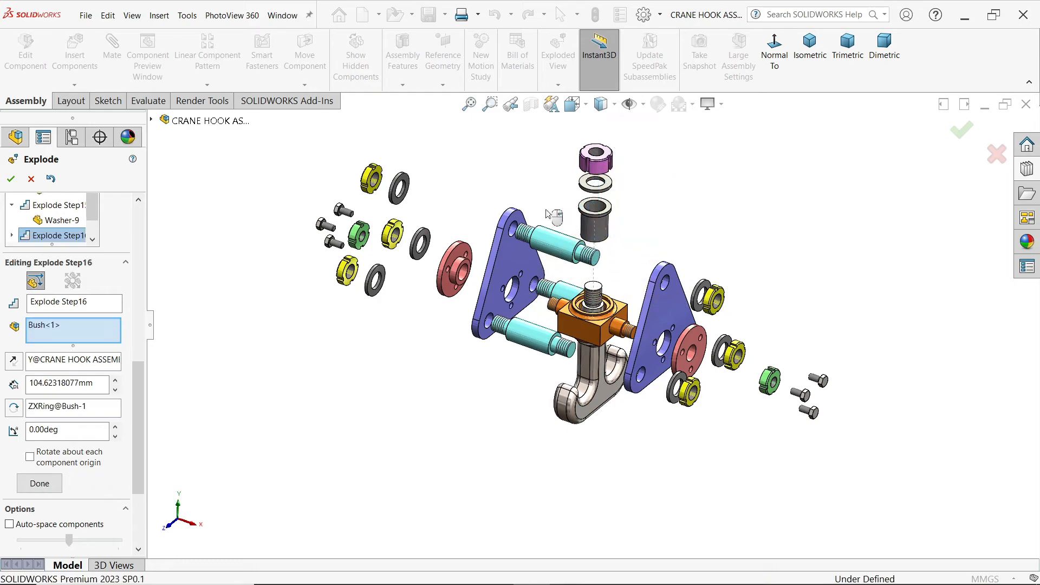
click(39, 483)
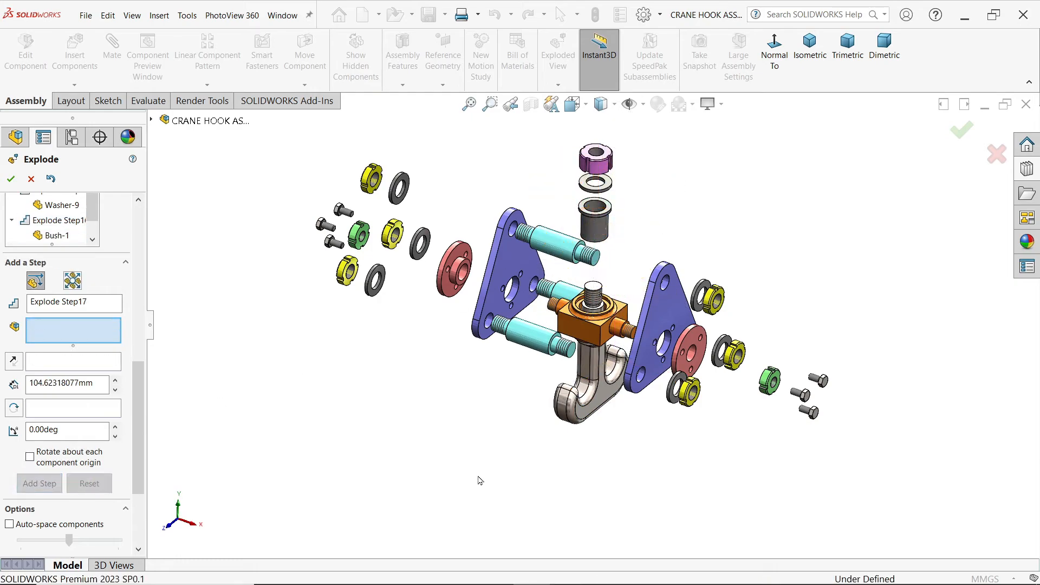
Step: Explode the Hook about 119 mm downward along negative Y
click(603, 401)
drag(600, 290, 592, 397)
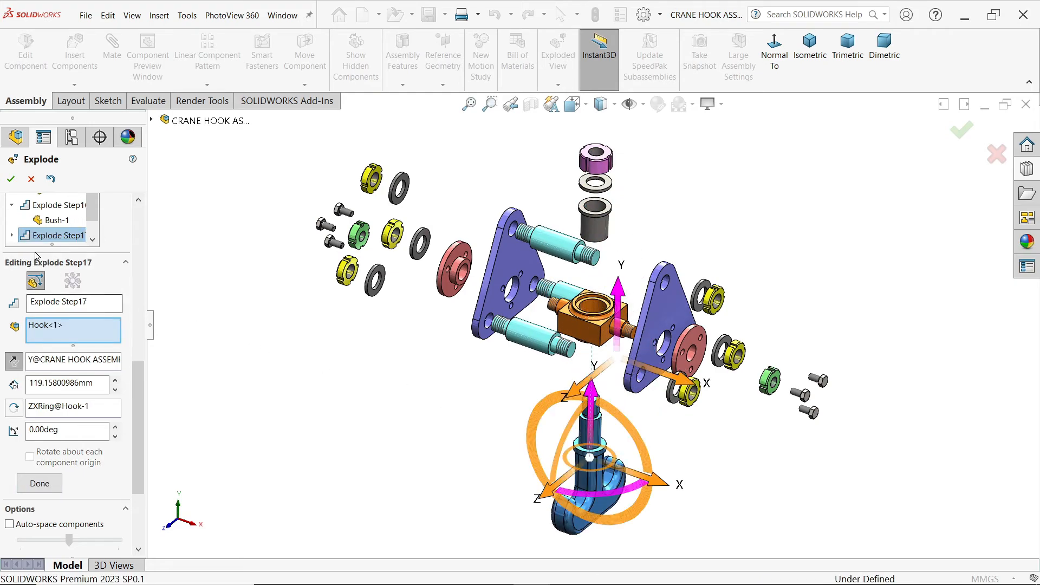
click(51, 481)
Step: Explode the Hook Anchor about 74 mm downward along negative Y and finish the exploded view
click(591, 340)
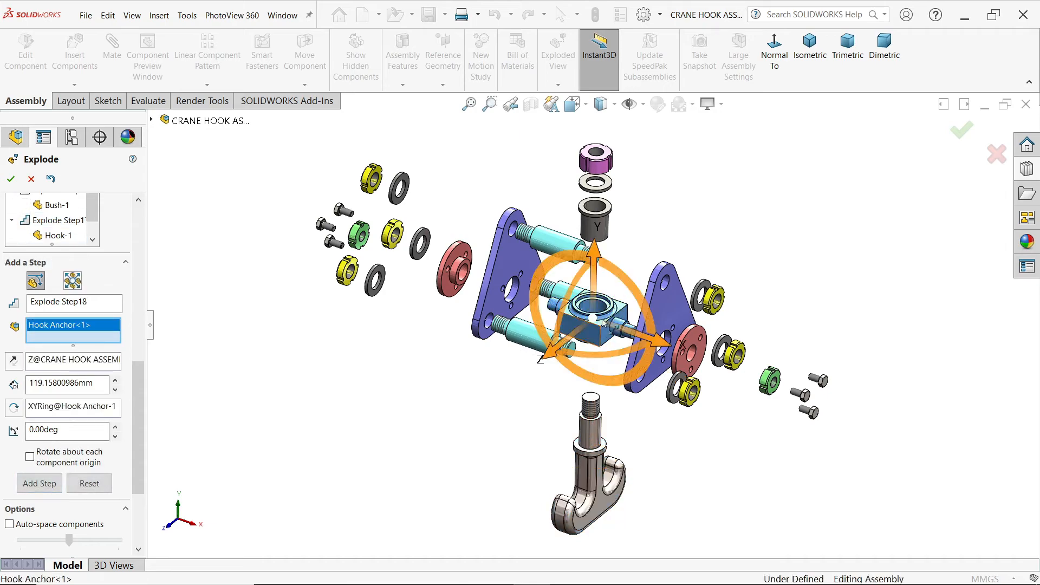
drag(601, 265, 598, 325)
click(40, 484)
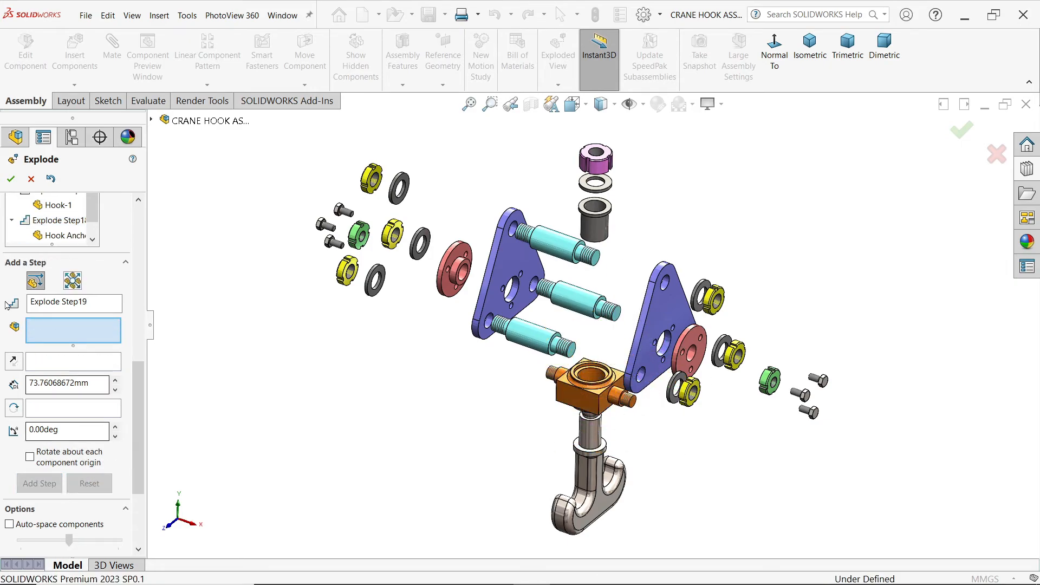
click(10, 180)
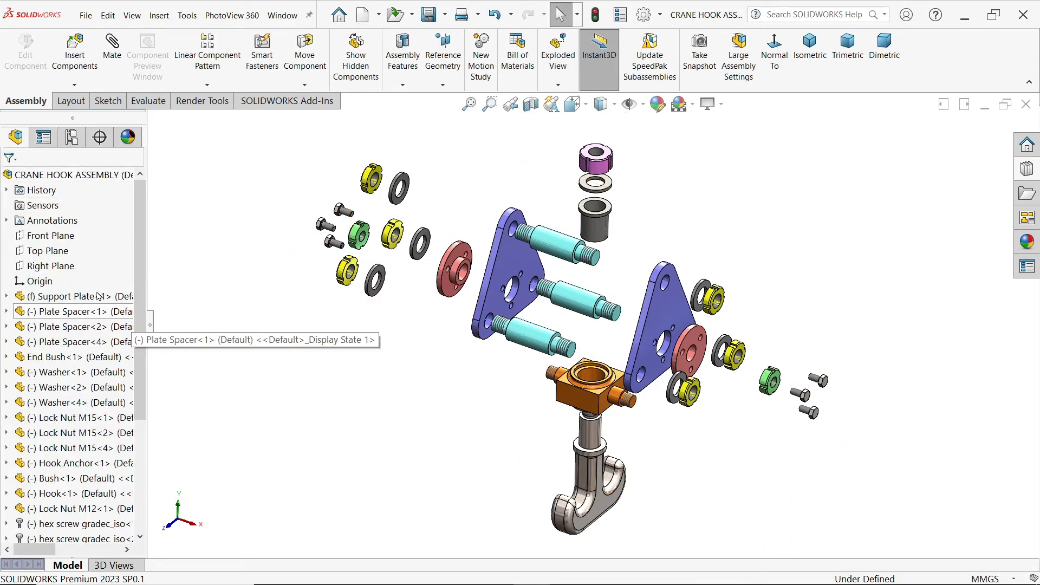
Step: Collapse the exploded crane hook assembly and play its explode animation
right_click(95, 178)
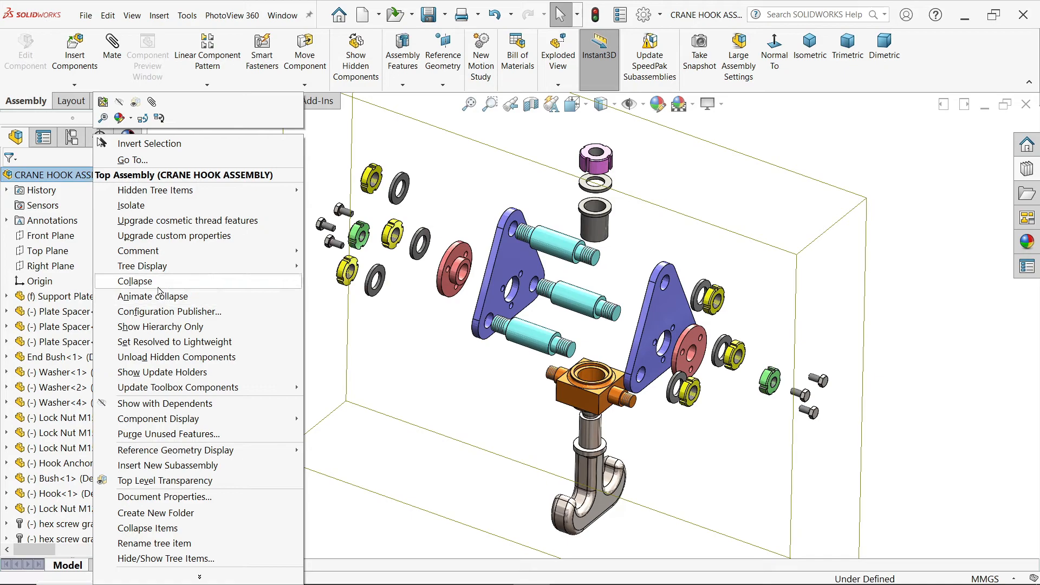
click(135, 281)
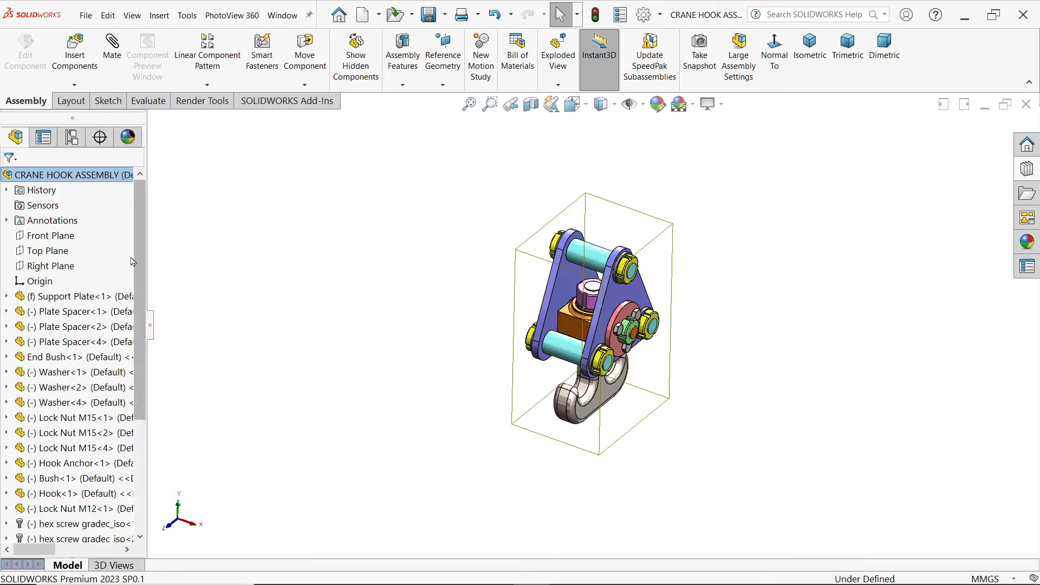
right_click(77, 177)
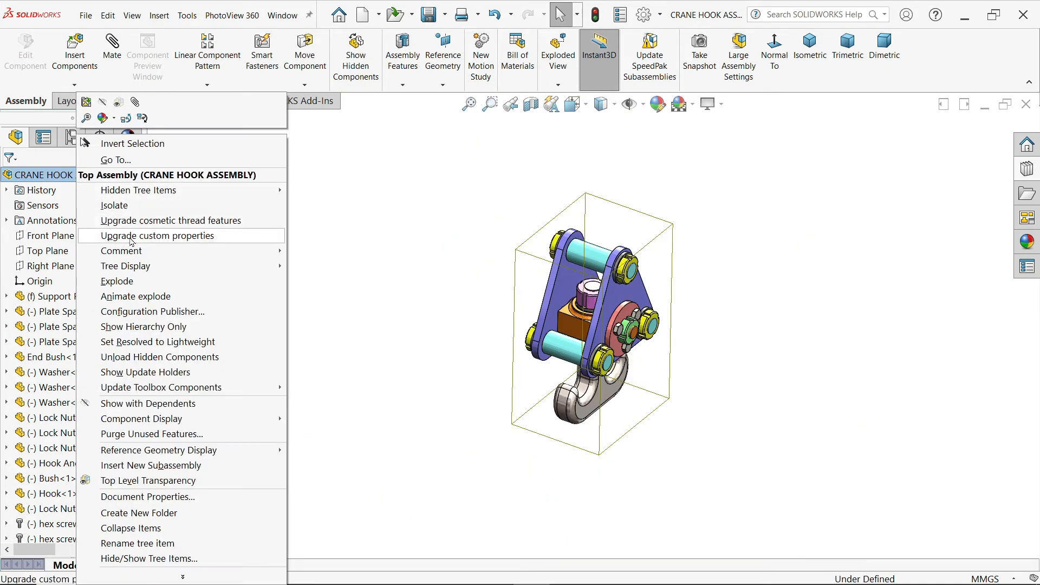
click(145, 300)
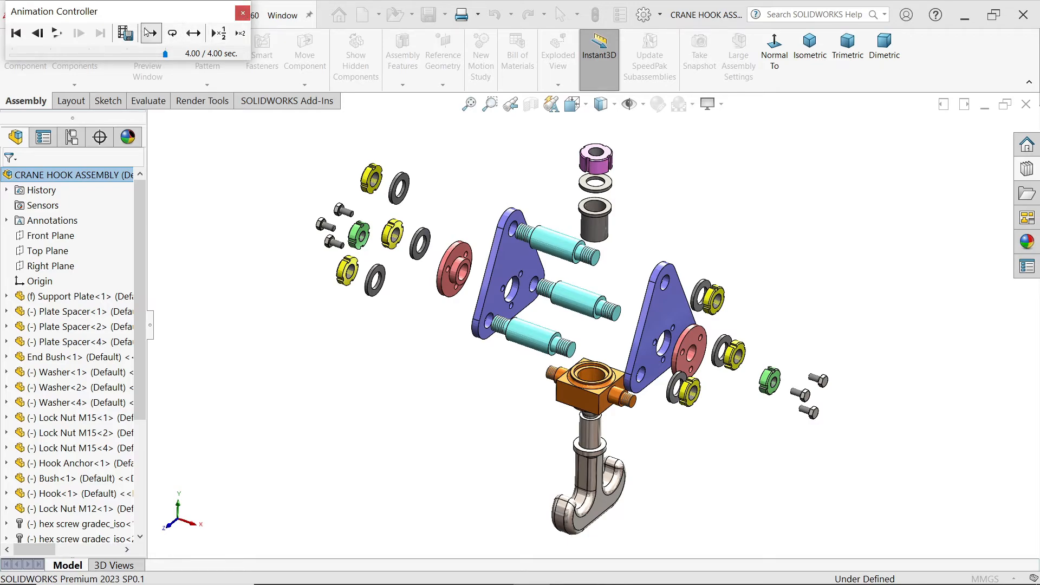
Step: Save the explode animation as CRANE HOOK ASSEMBLY.mp4 with a 16:9 aspect ratio and 50 frames per second, and close the animation controls
click(125, 33)
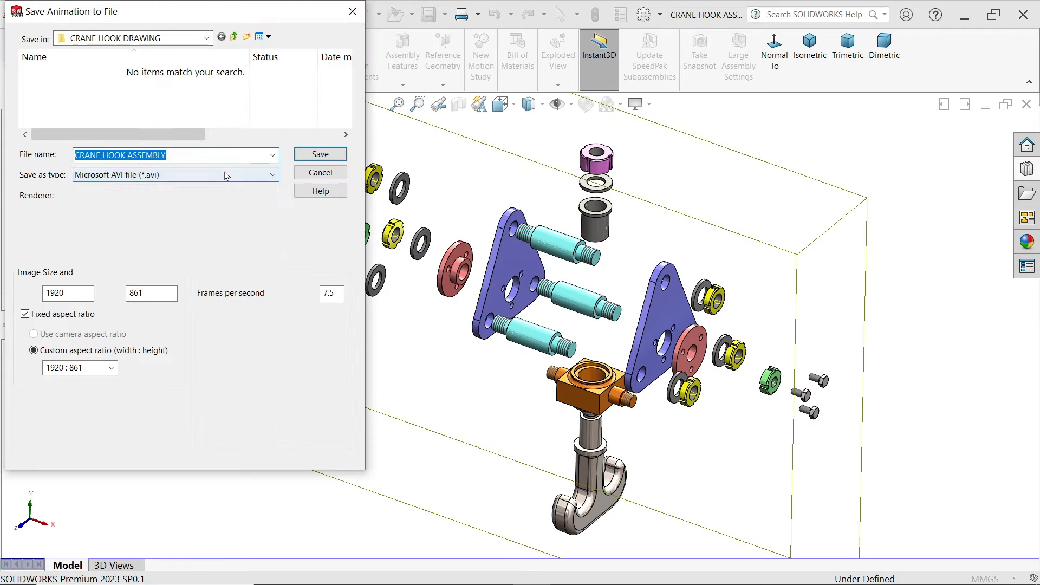
click(225, 174)
click(142, 221)
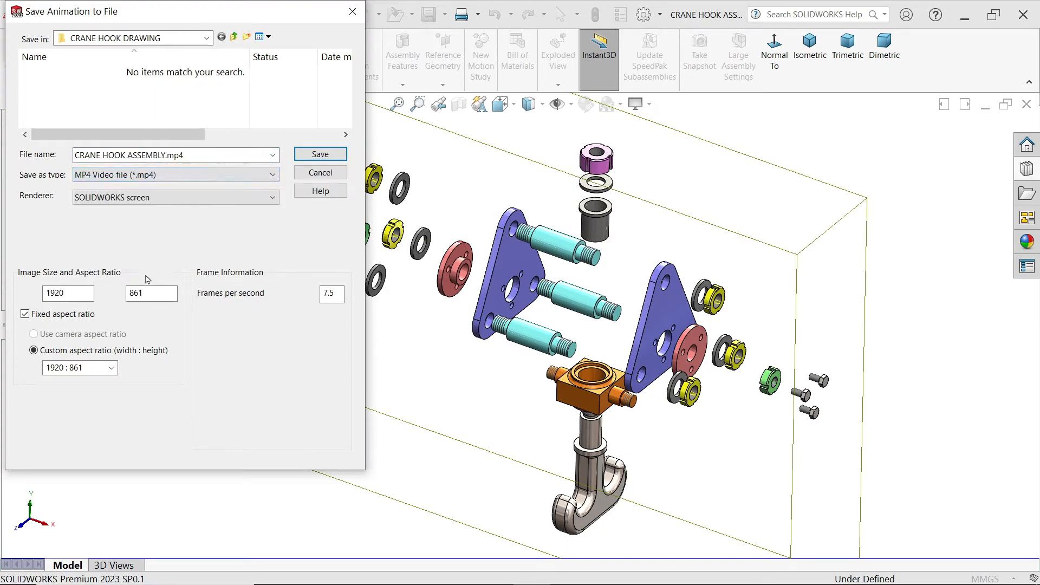
click(111, 368)
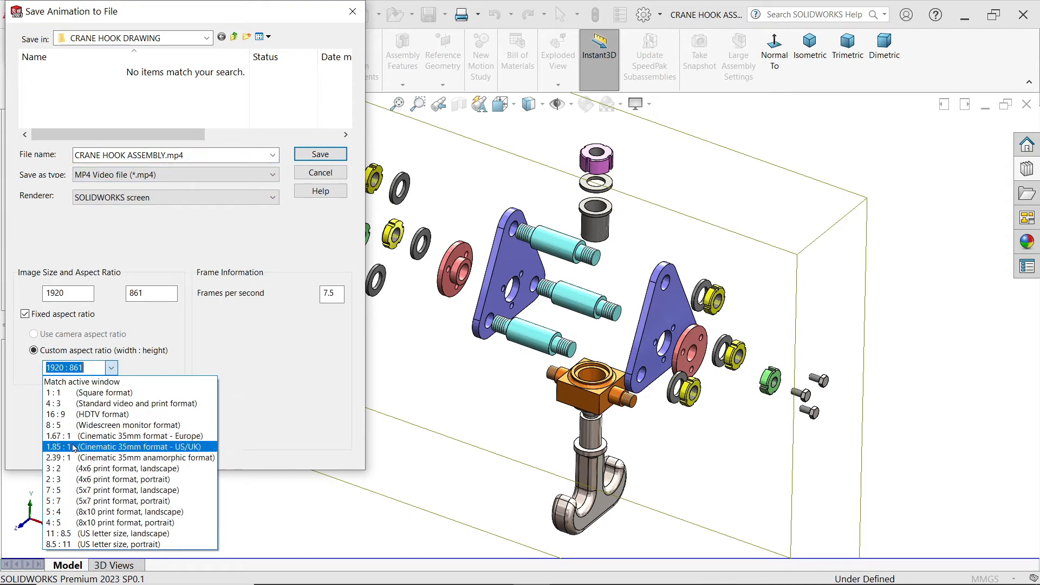
click(81, 414)
drag(343, 295, 309, 290)
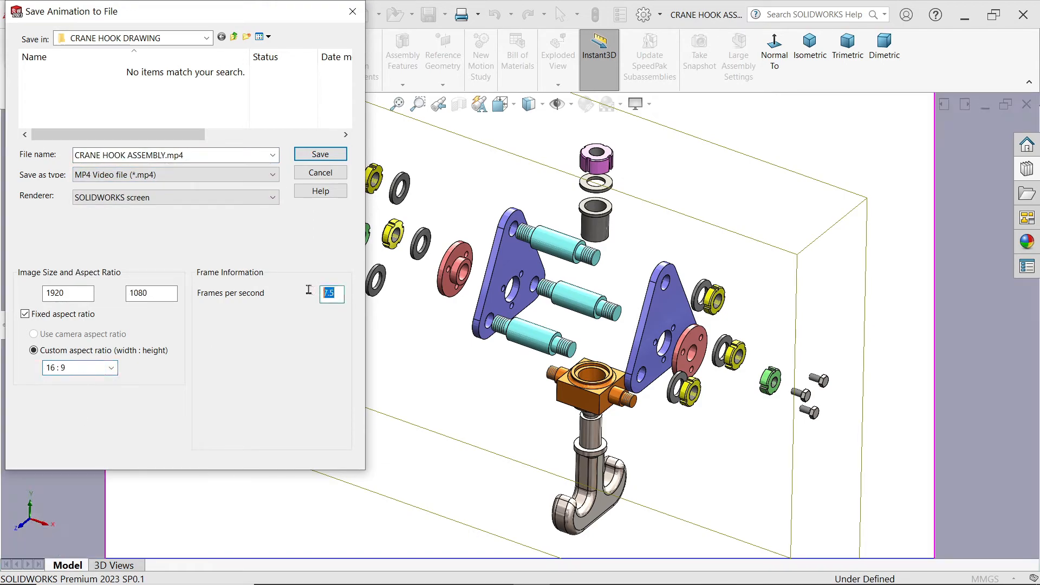
text(50)
click(319, 154)
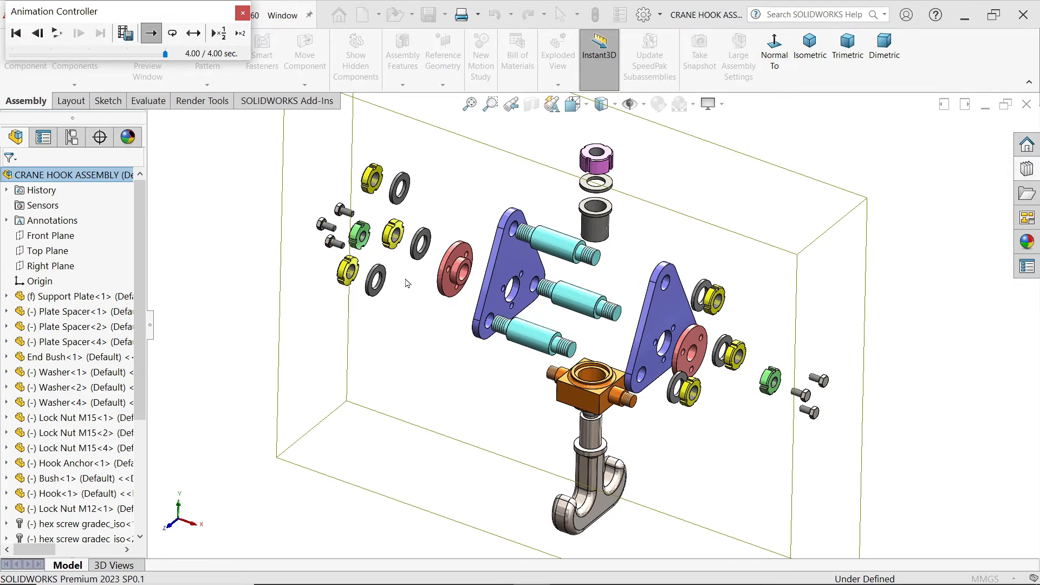
click(242, 14)
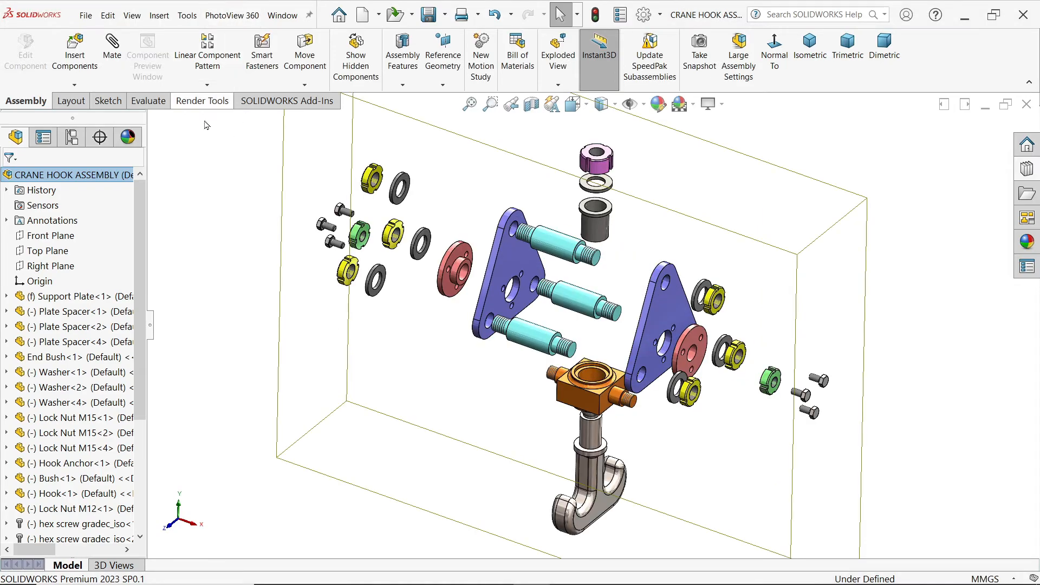
Step: Collapse the exploded view back to the assembled crane hook and clear the selection
right_click(81, 176)
click(136, 282)
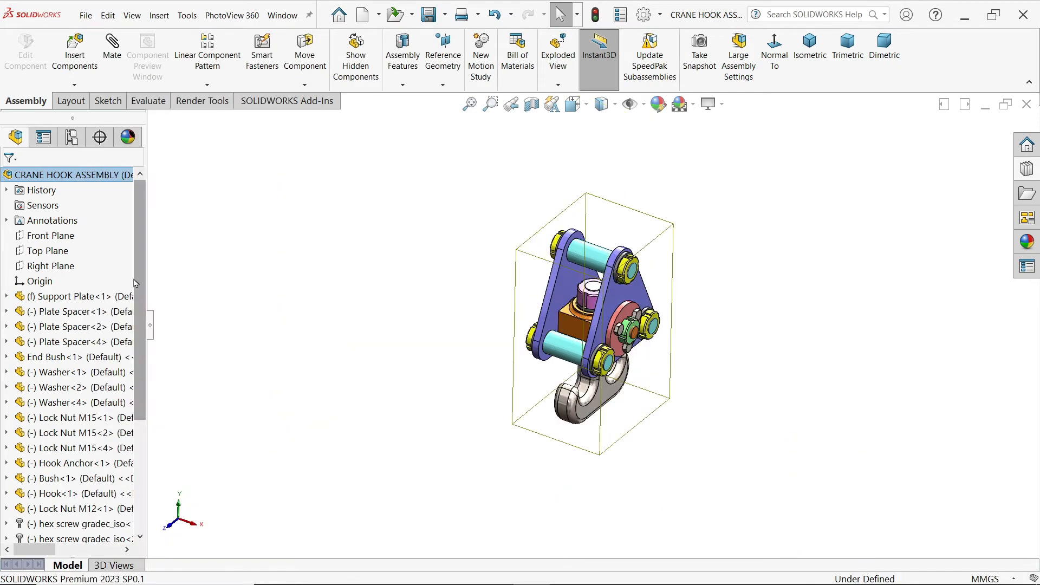
scroll(633, 347, down, 3)
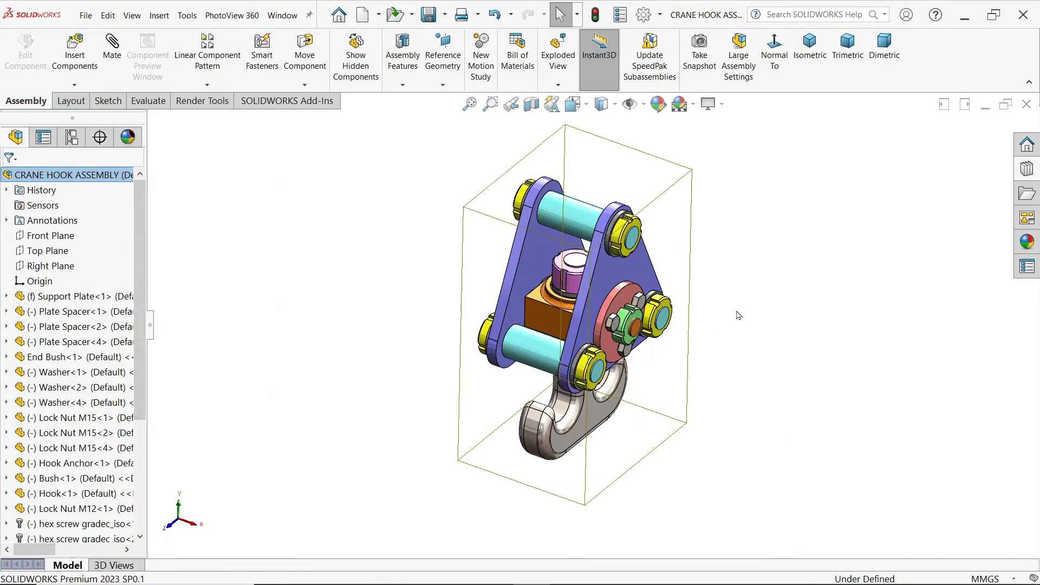
click(761, 340)
mouse_move(761, 340)
middle_down()
mouse_move(678, 267)
mouse_move(660, 267)
mouse_move(726, 299)
mouse_move(746, 287)
mouse_move(734, 309)
mouse_move(744, 330)
middle_up()
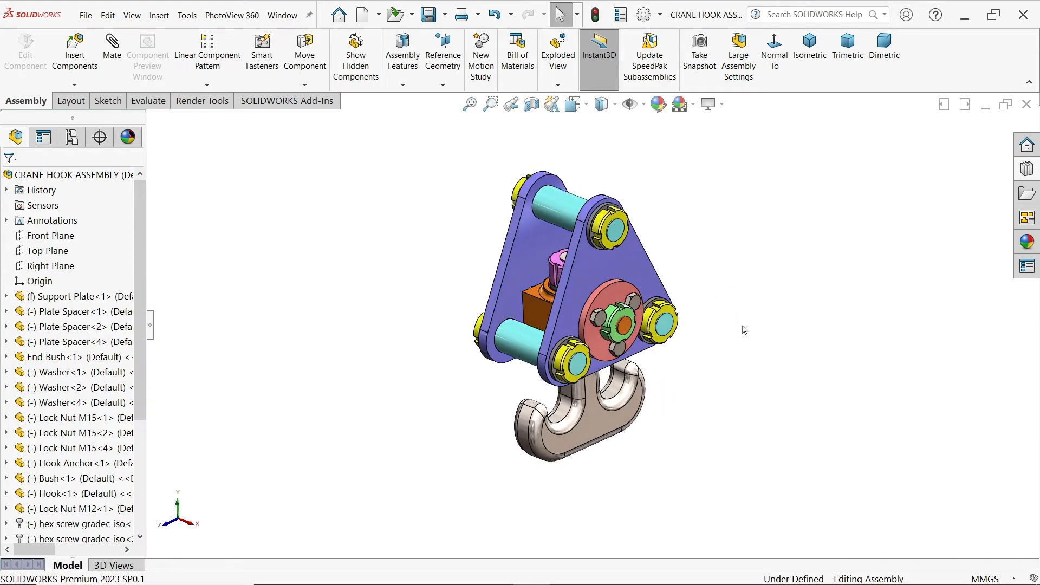